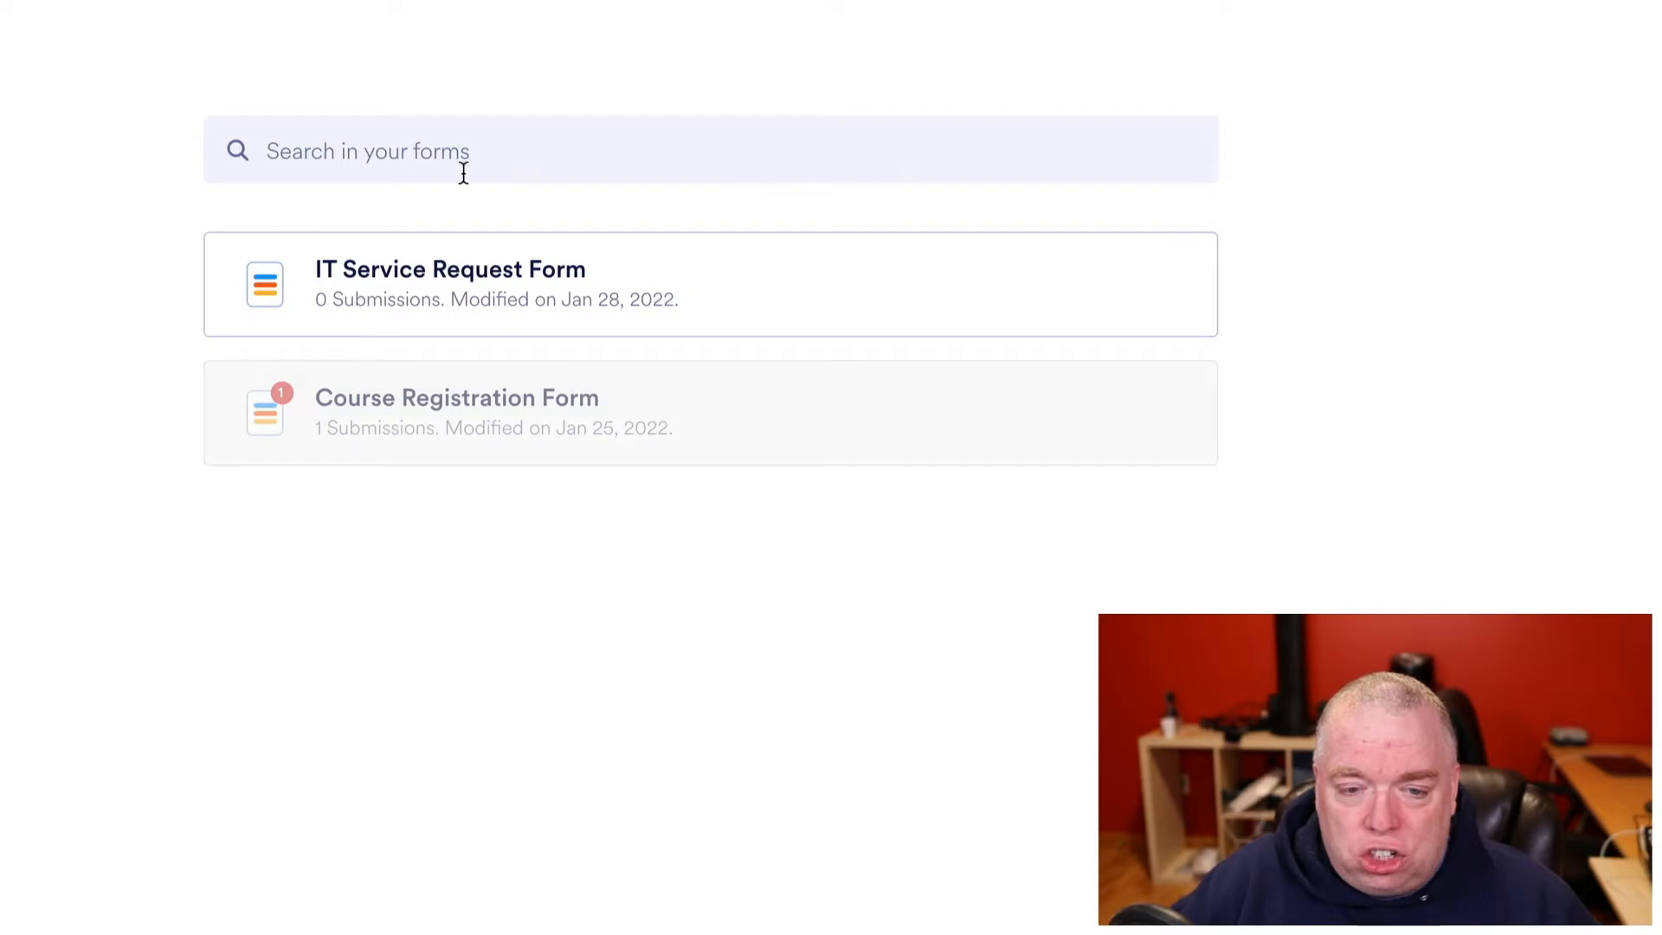
- Open the IT Service Request Form card's approval flow in the builder
left_click(535, 277)
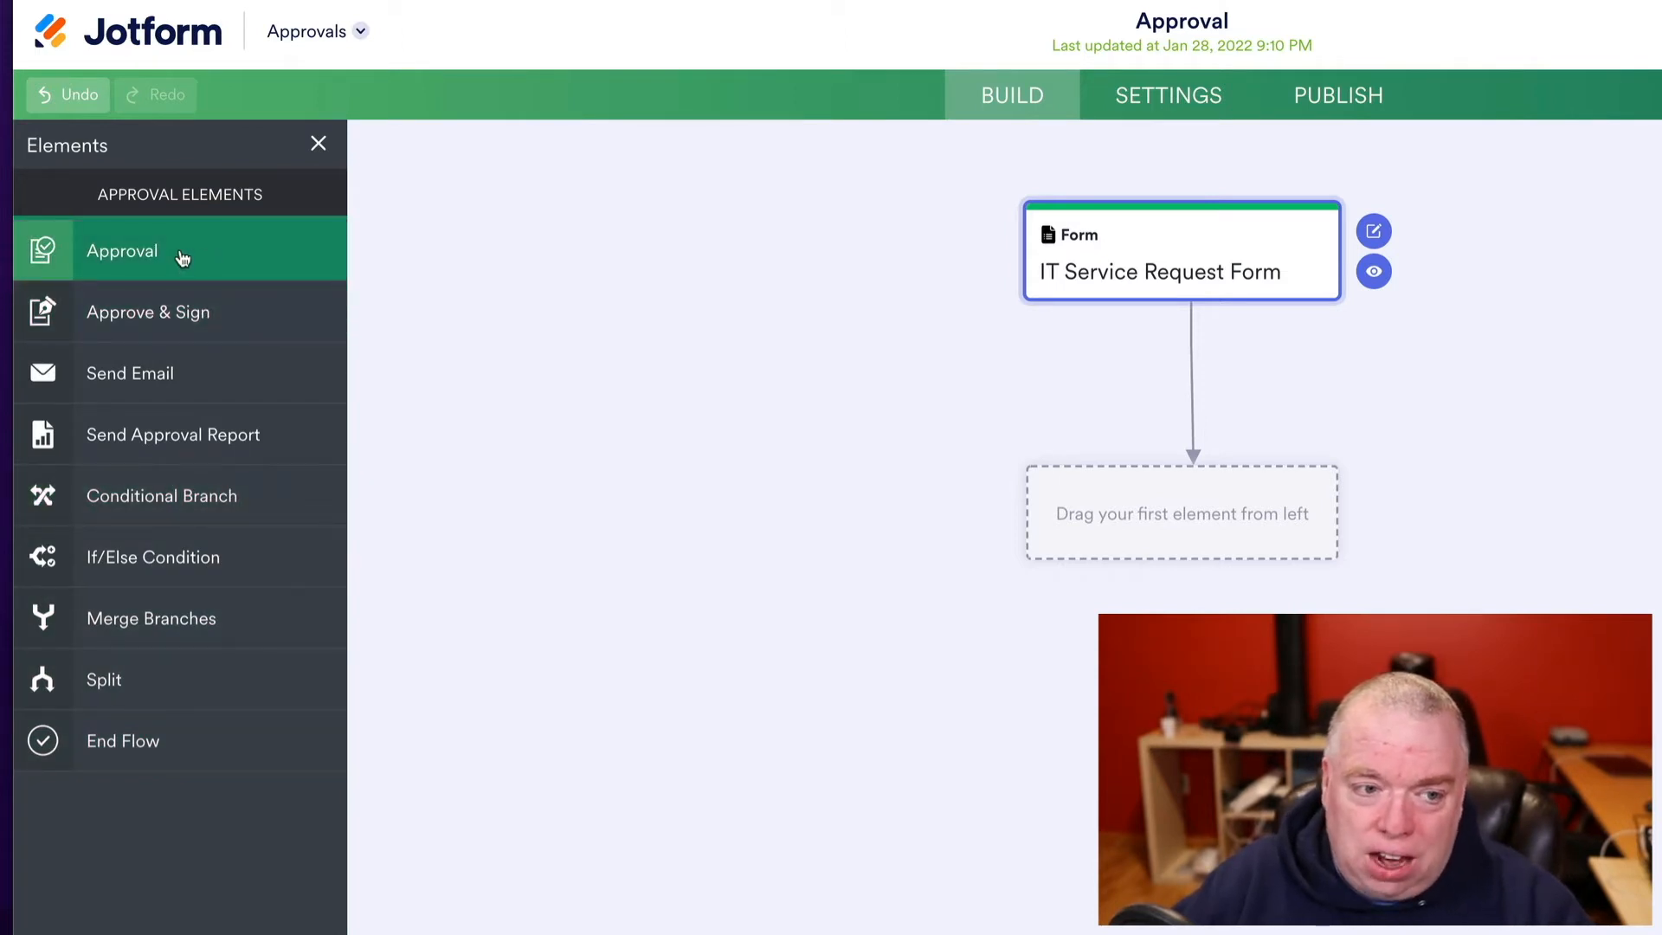
left_click_drag(183, 259, 1153, 530)
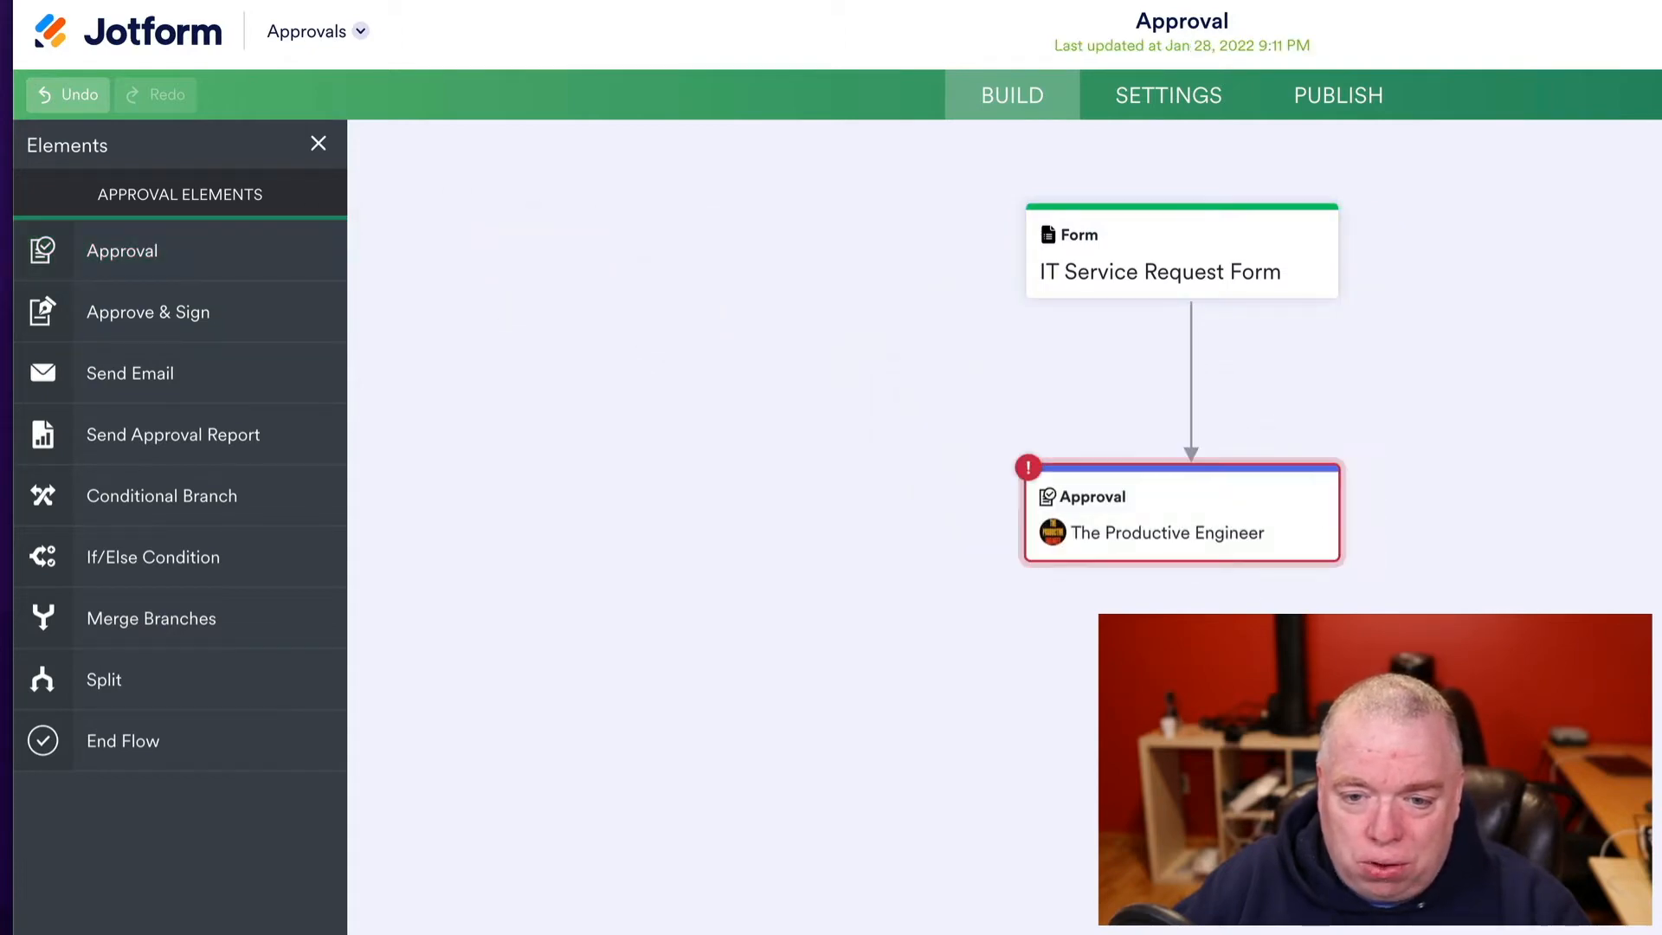
mouse_move(1169, 516)
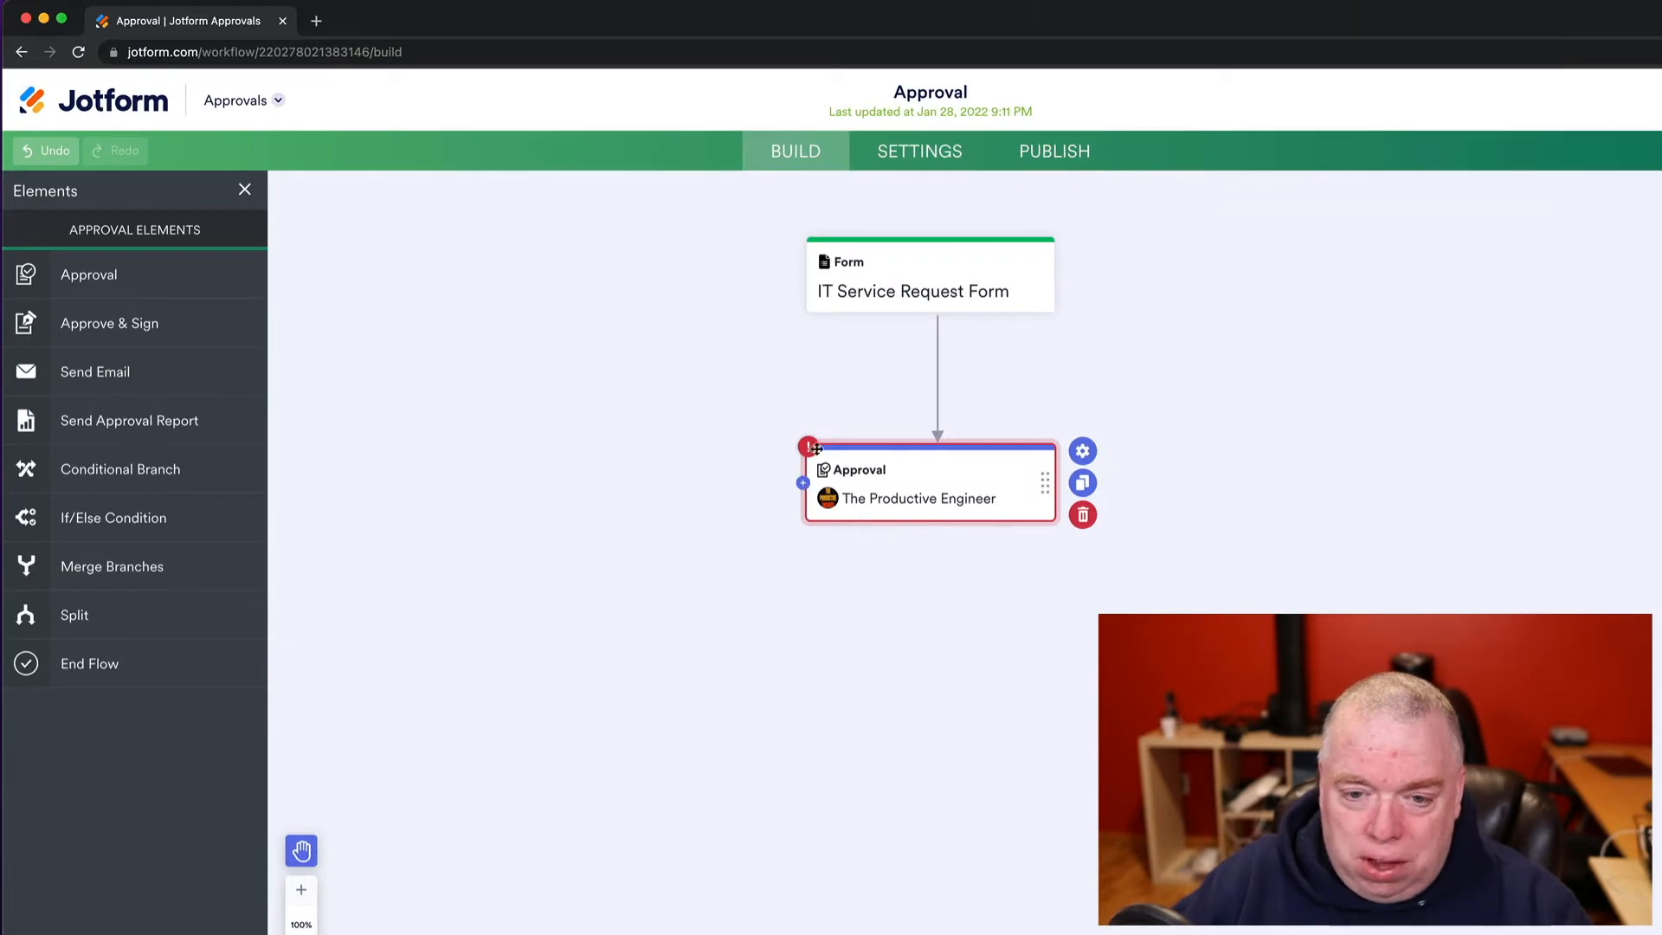
left_click(1084, 520)
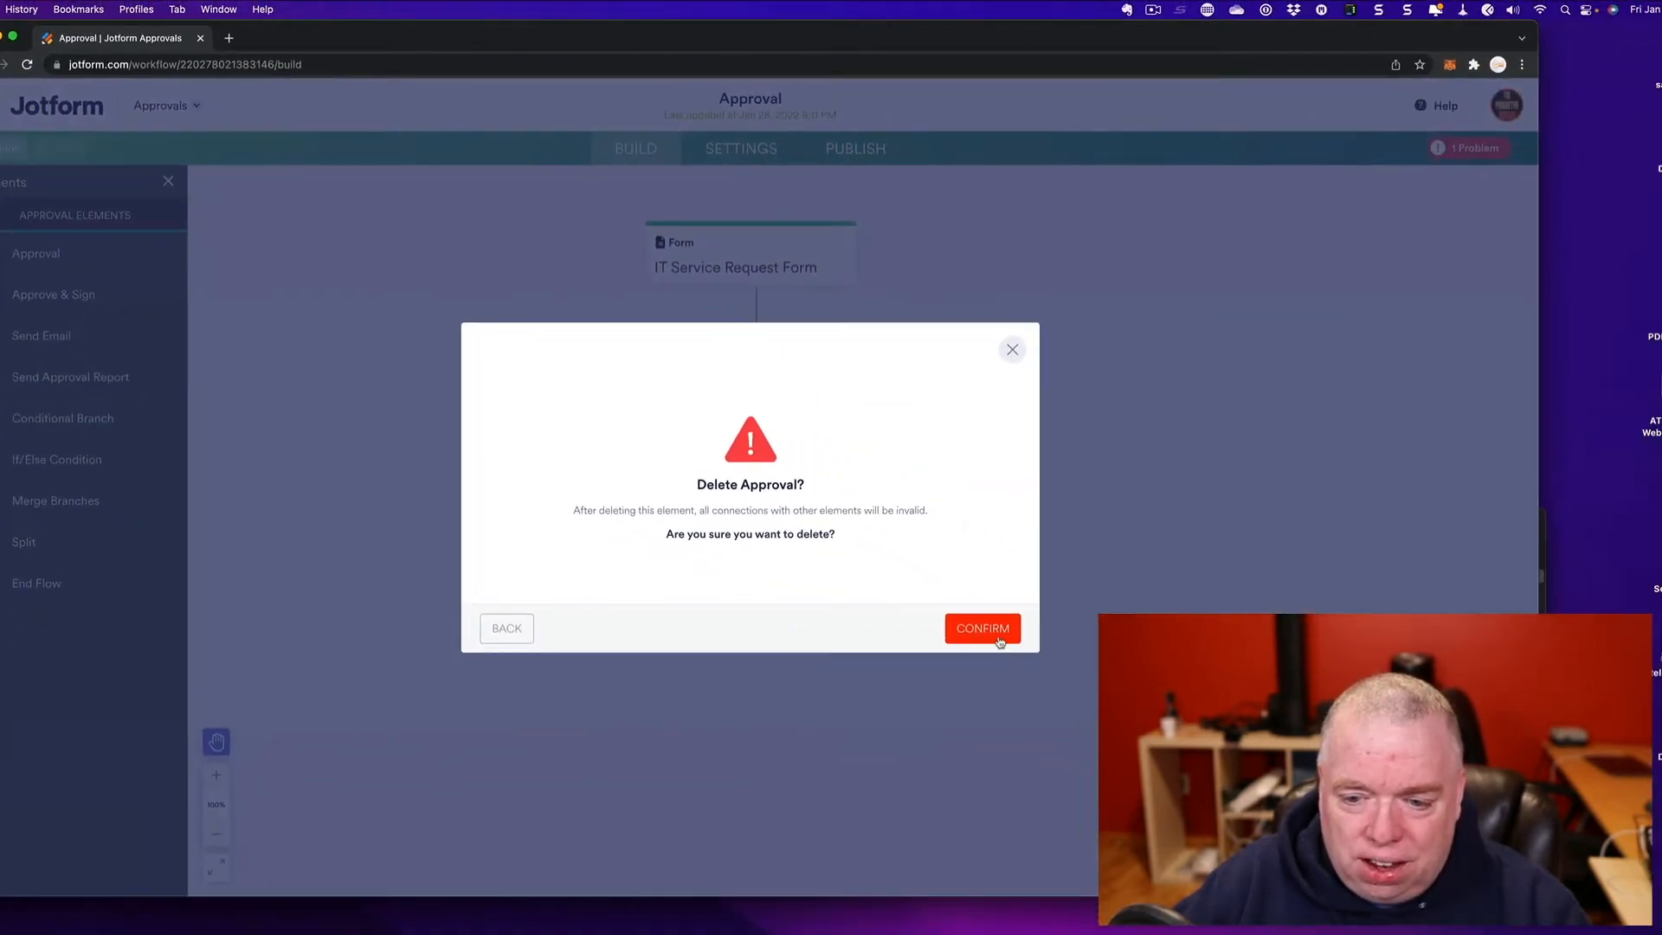
left_click(999, 641)
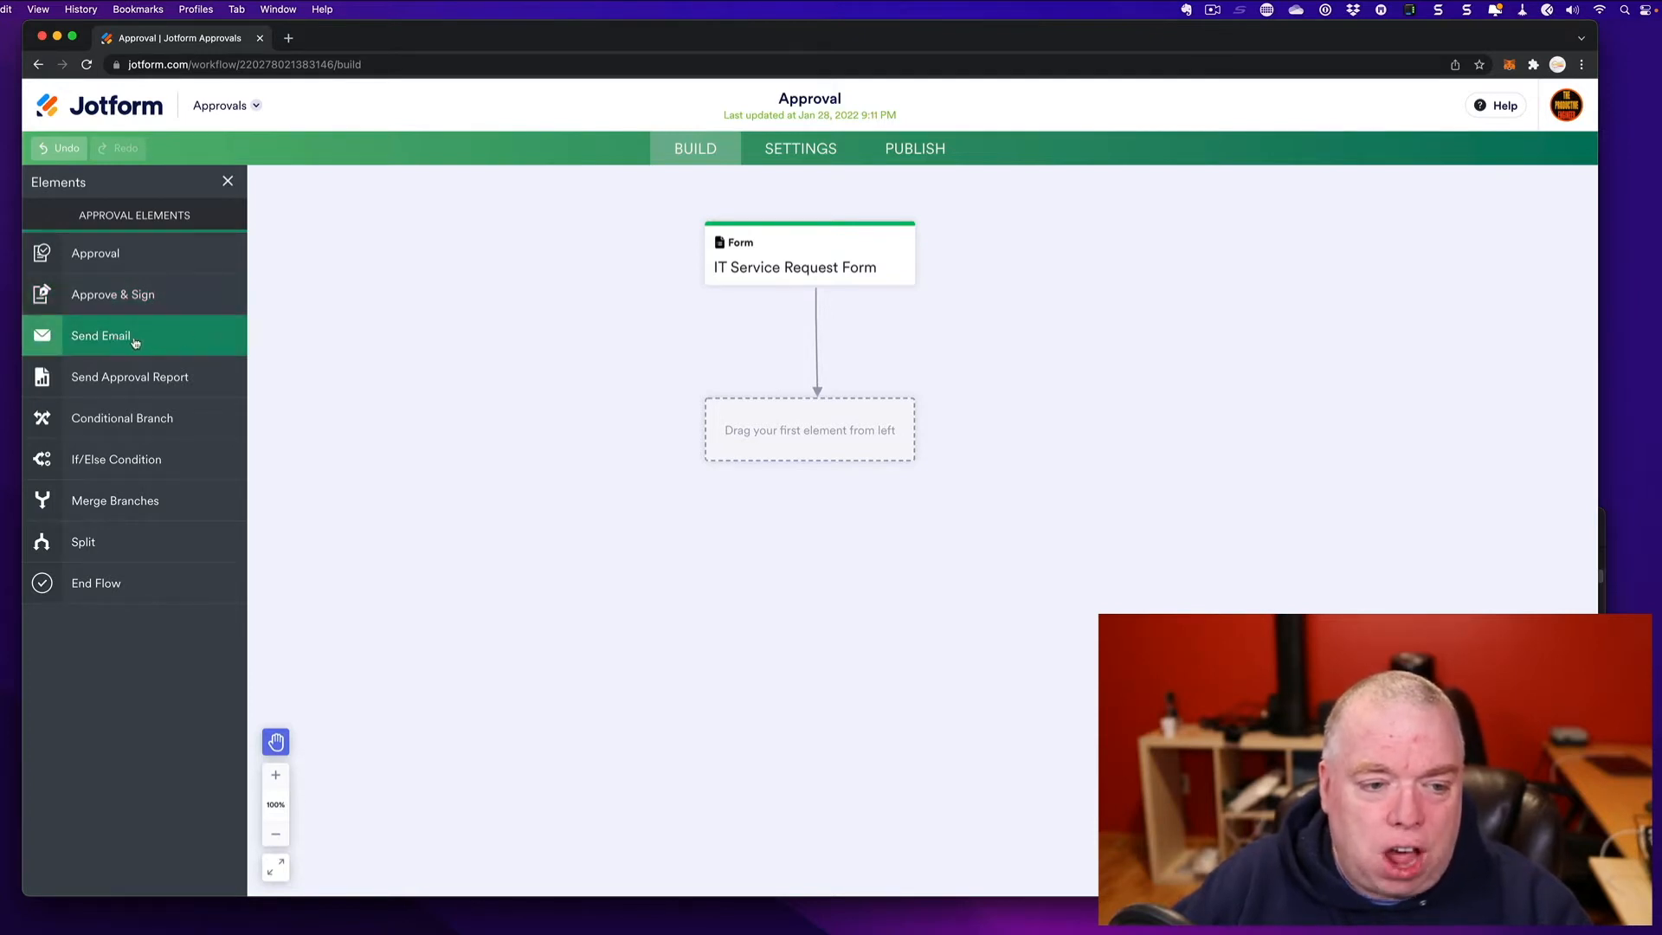
- Add a Send Email step under the form and an Approval step linked below it
left_click_drag(141, 342, 762, 420)
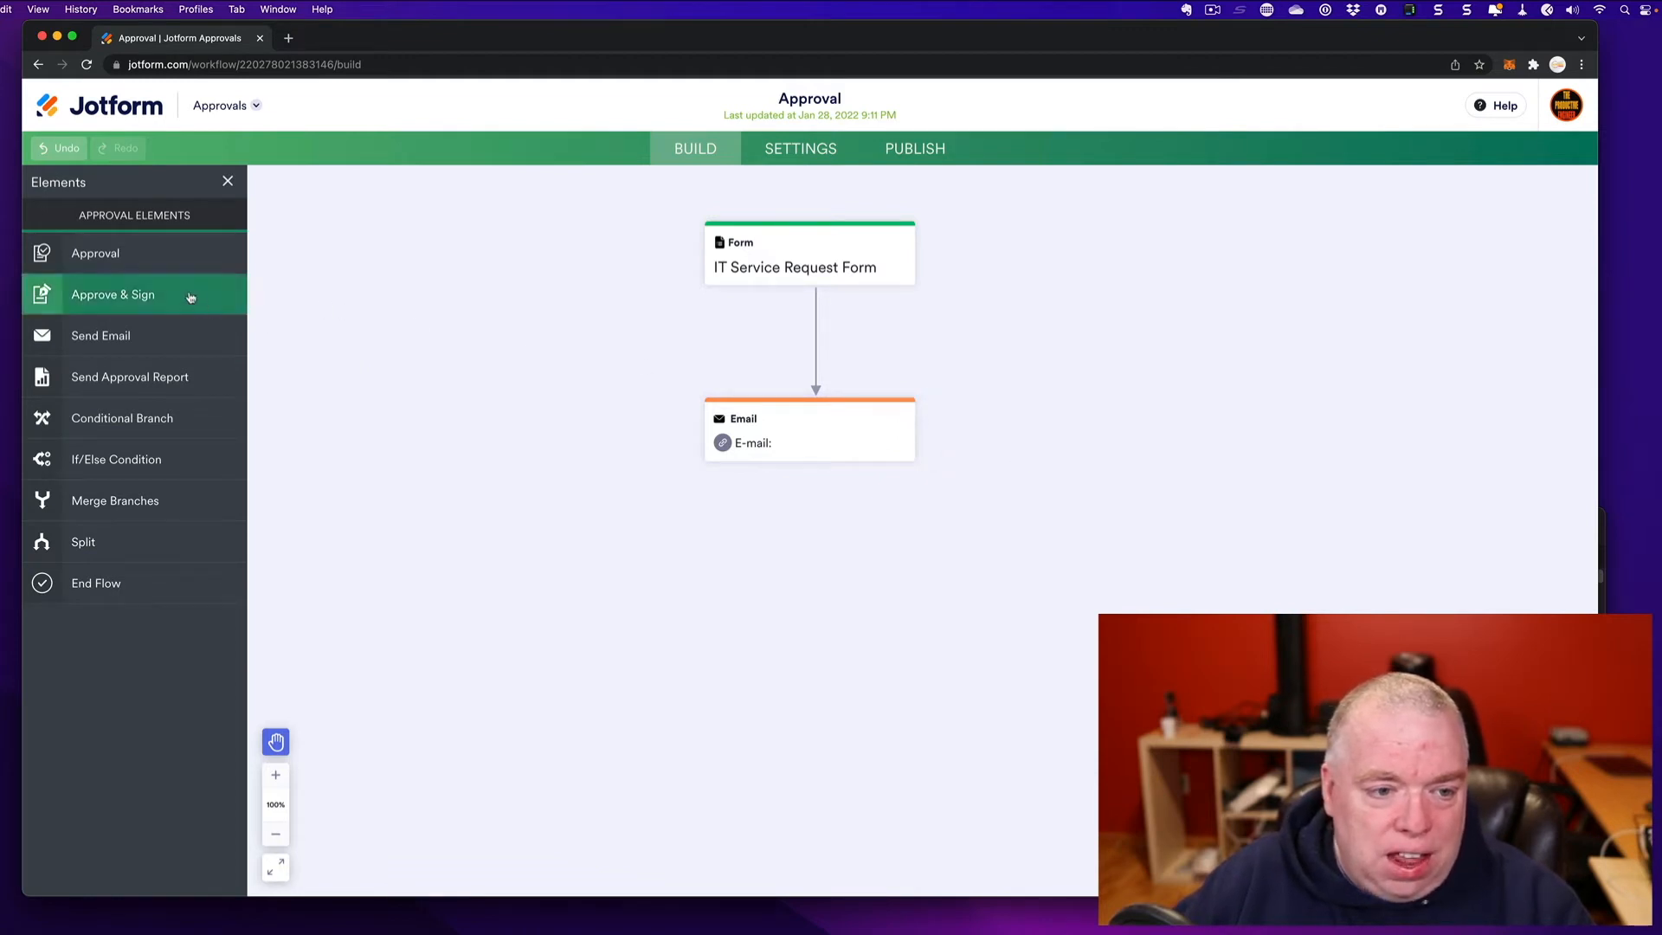
left_click_drag(147, 265, 830, 533)
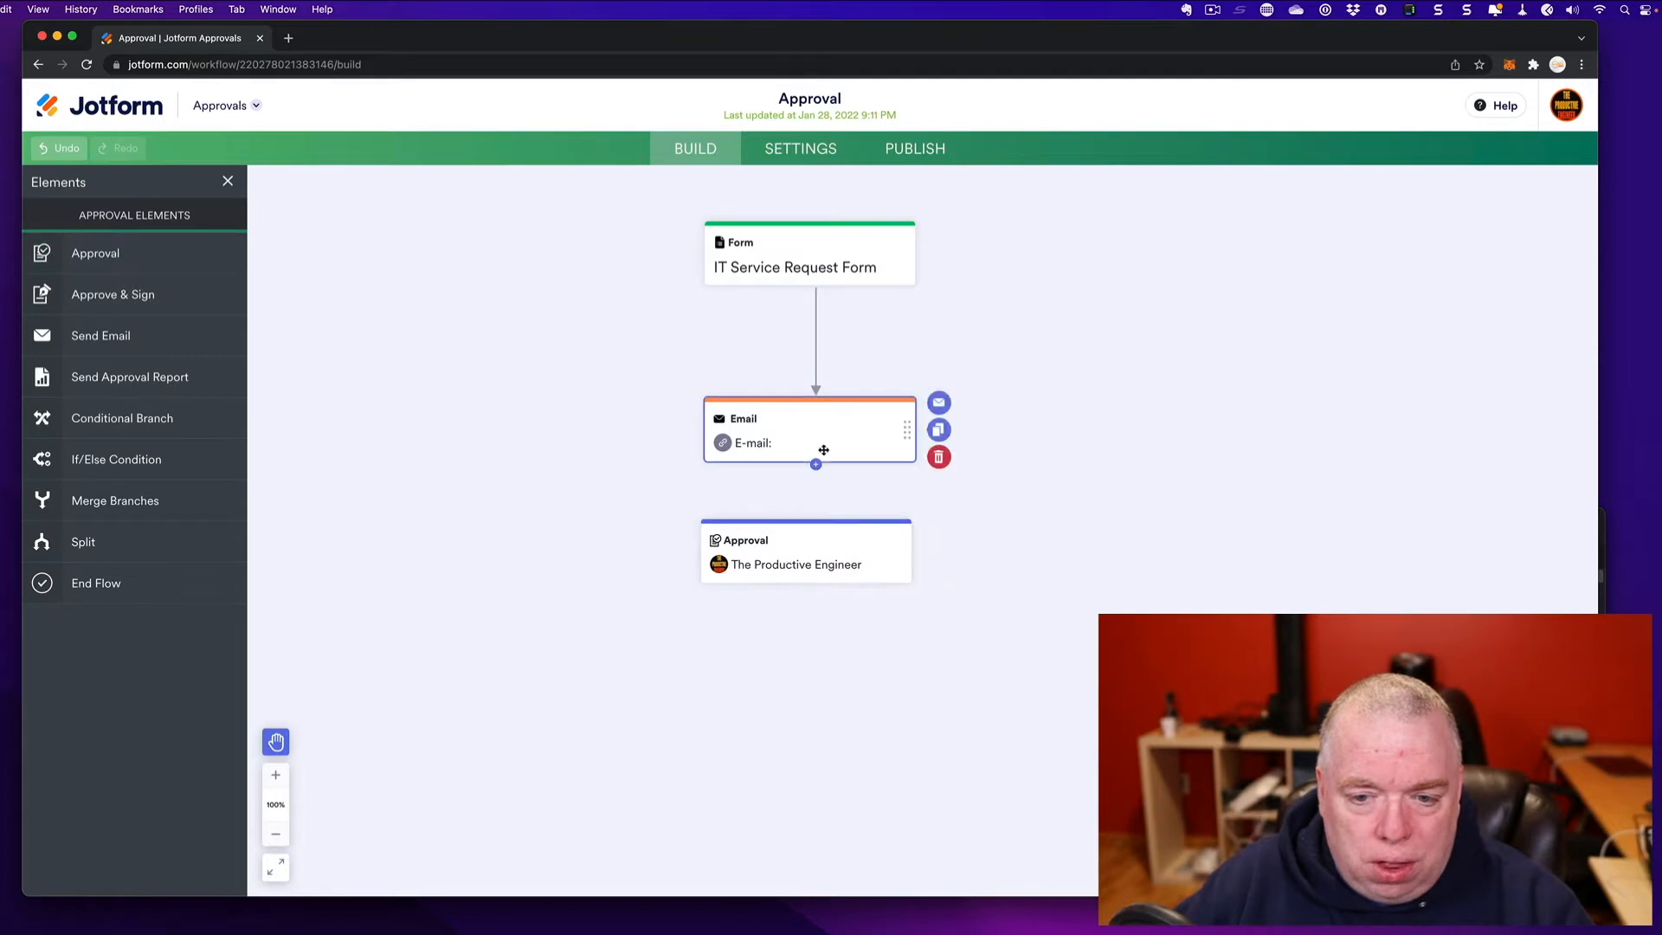
left_click_drag(818, 461, 818, 545)
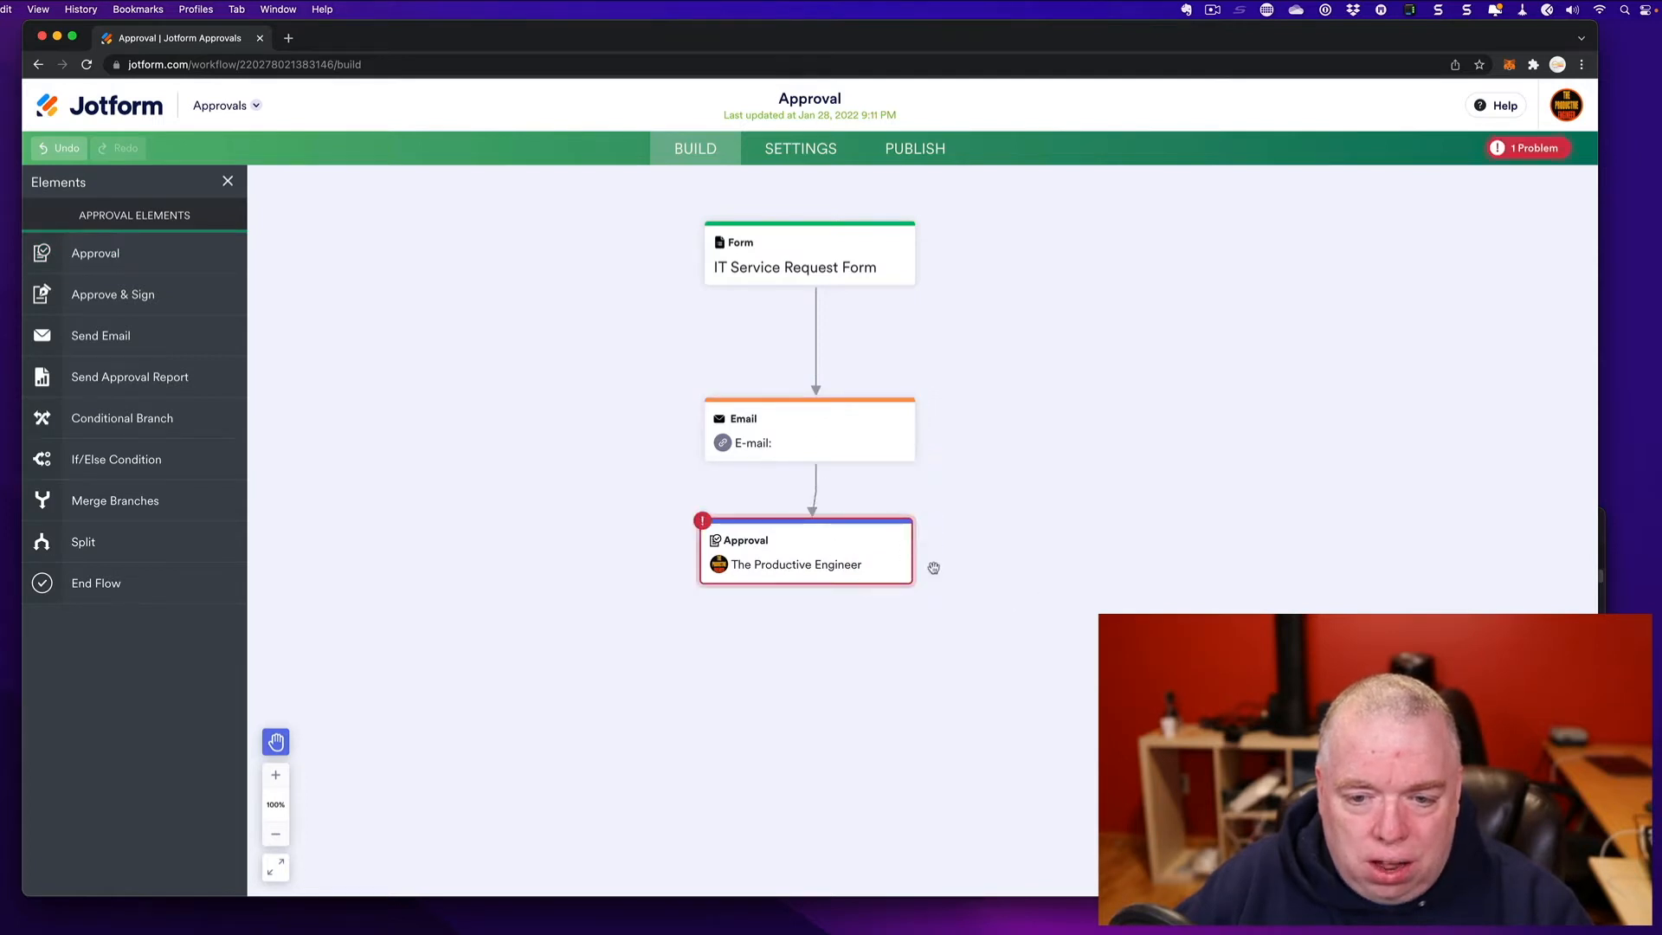
left_click(826, 545)
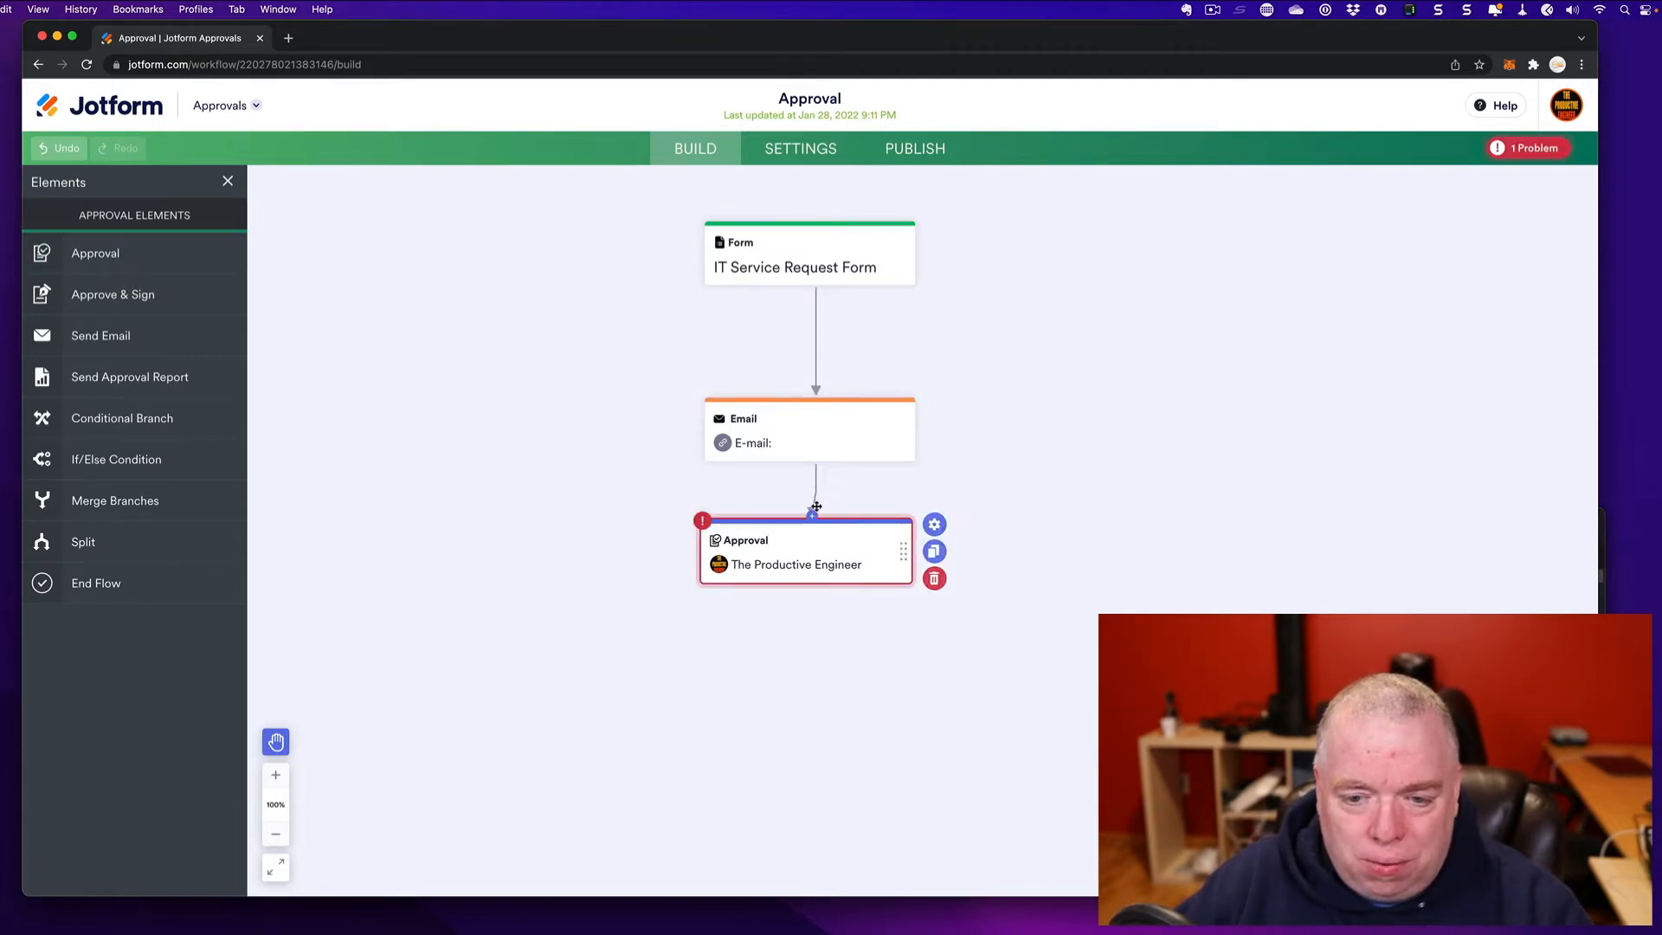
left_click_drag(820, 526, 823, 528)
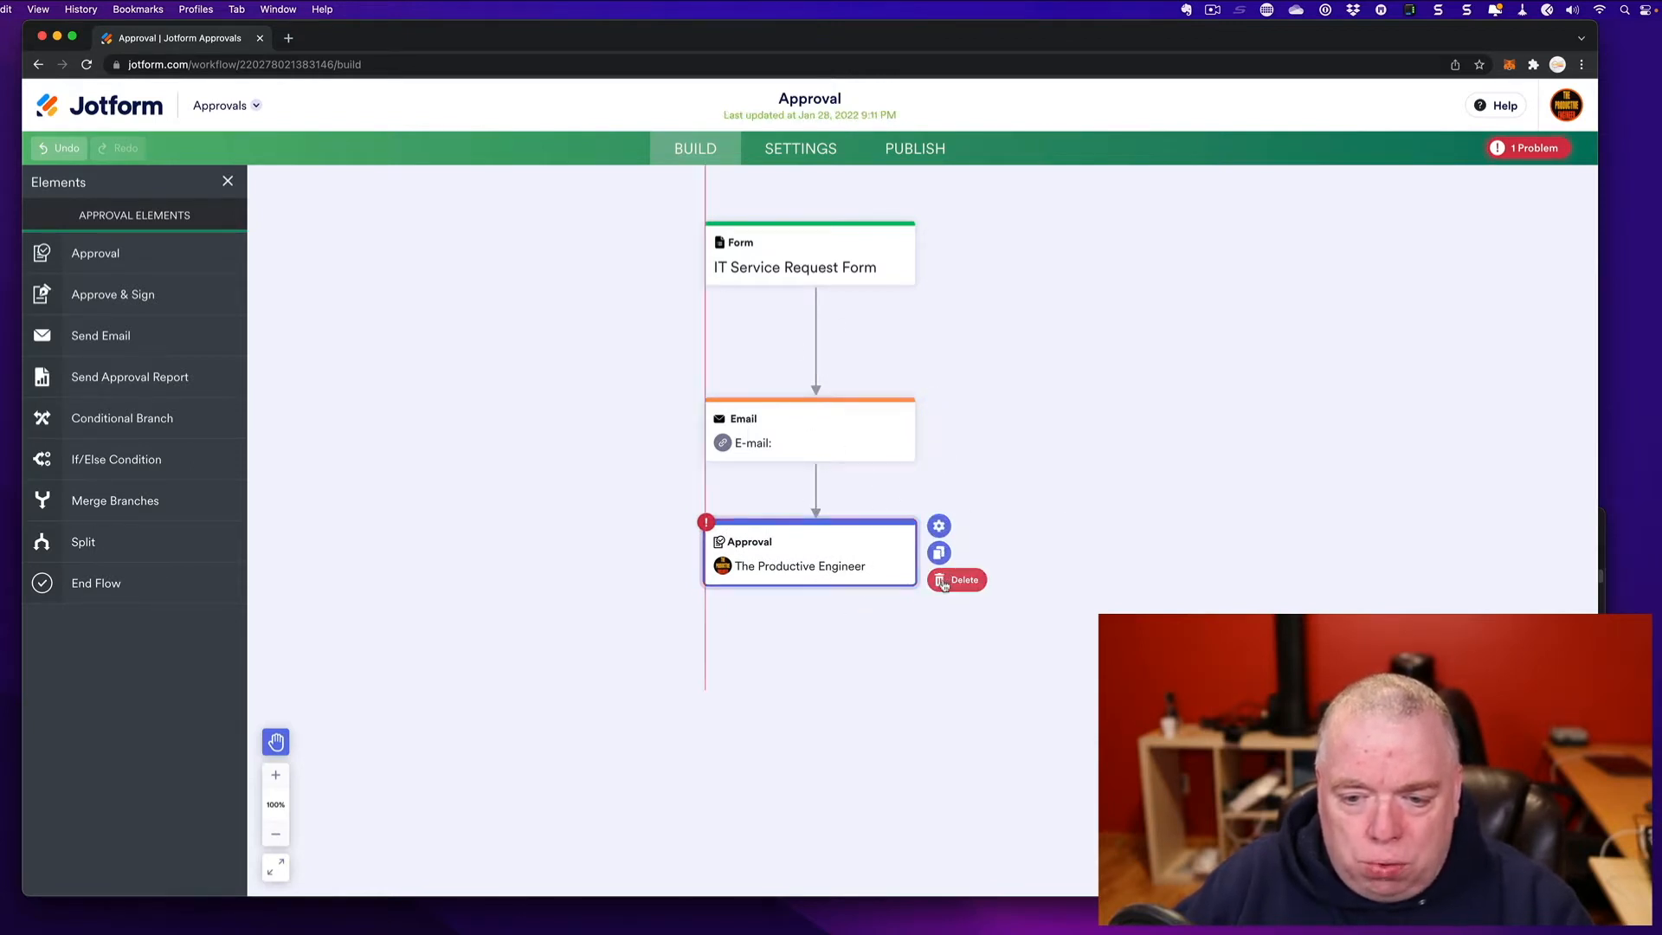
- Delete the Approval step, the Email step and the leftover empty placeholder
left_click(942, 578)
left_click(1030, 644)
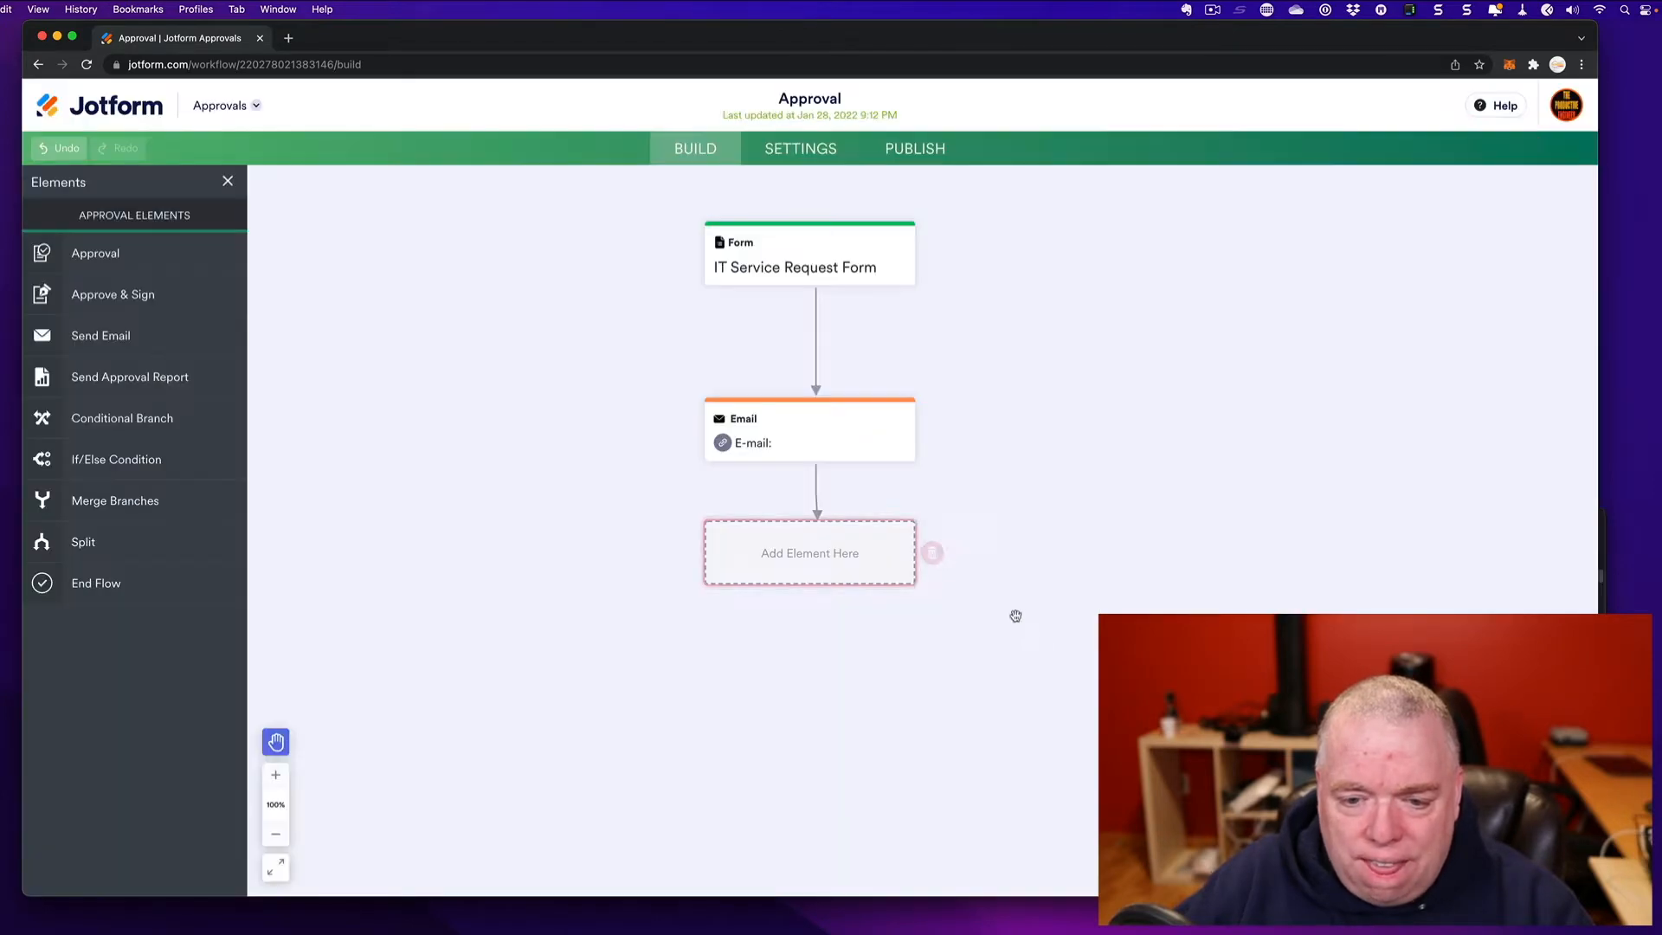
left_click(935, 460)
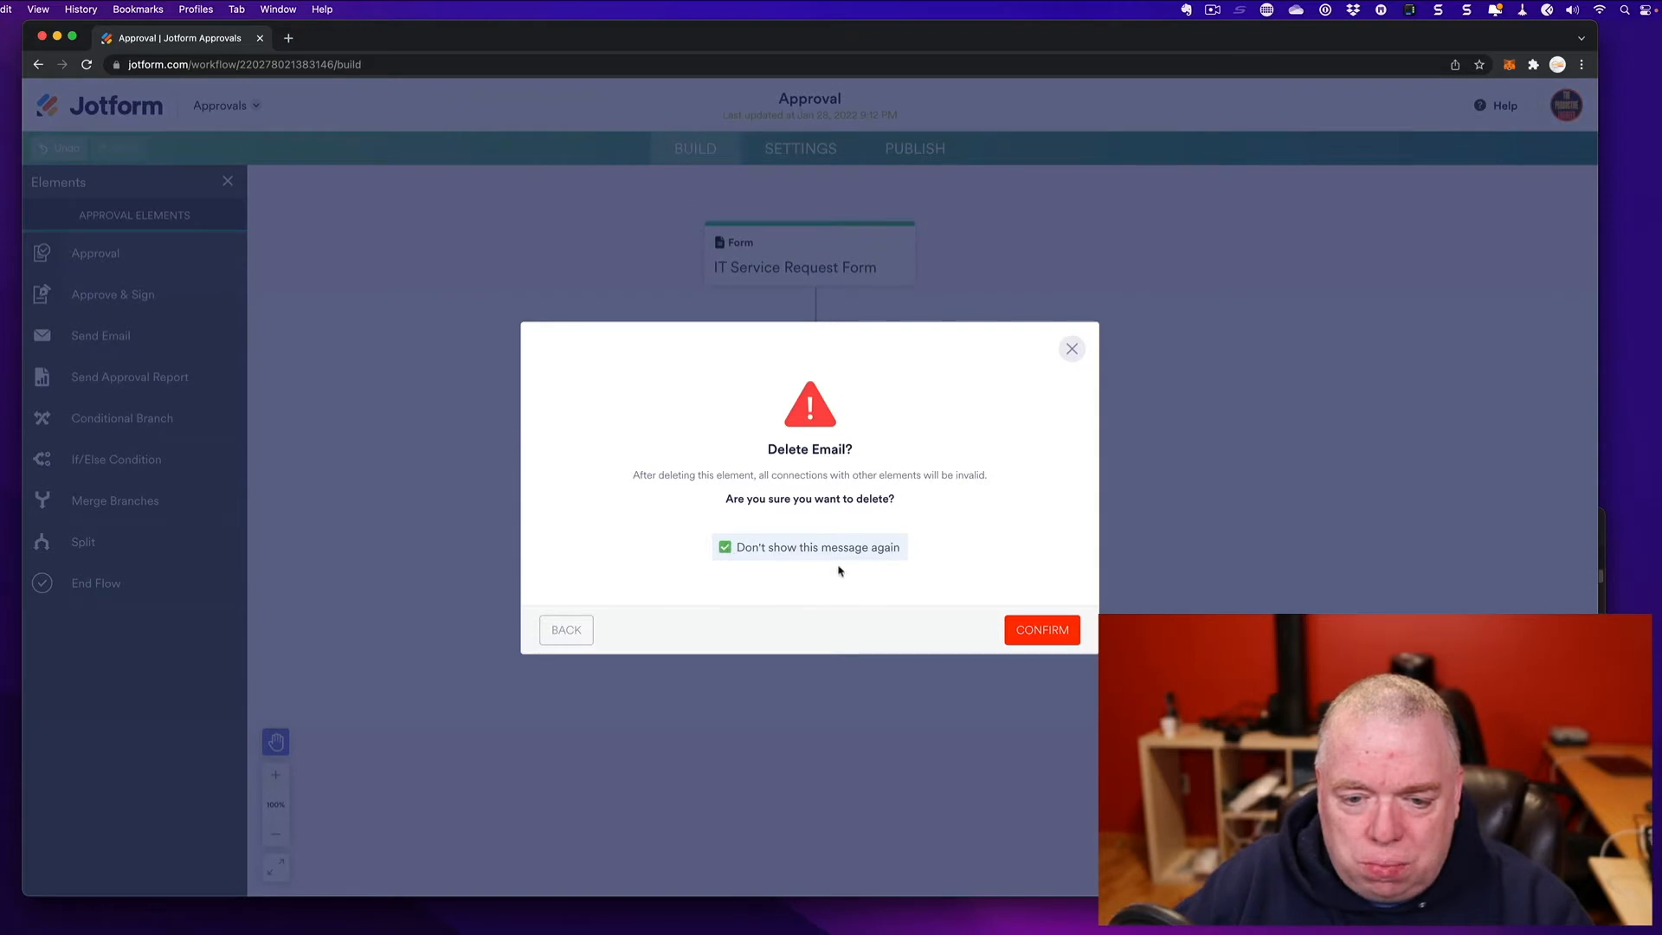
left_click(1057, 636)
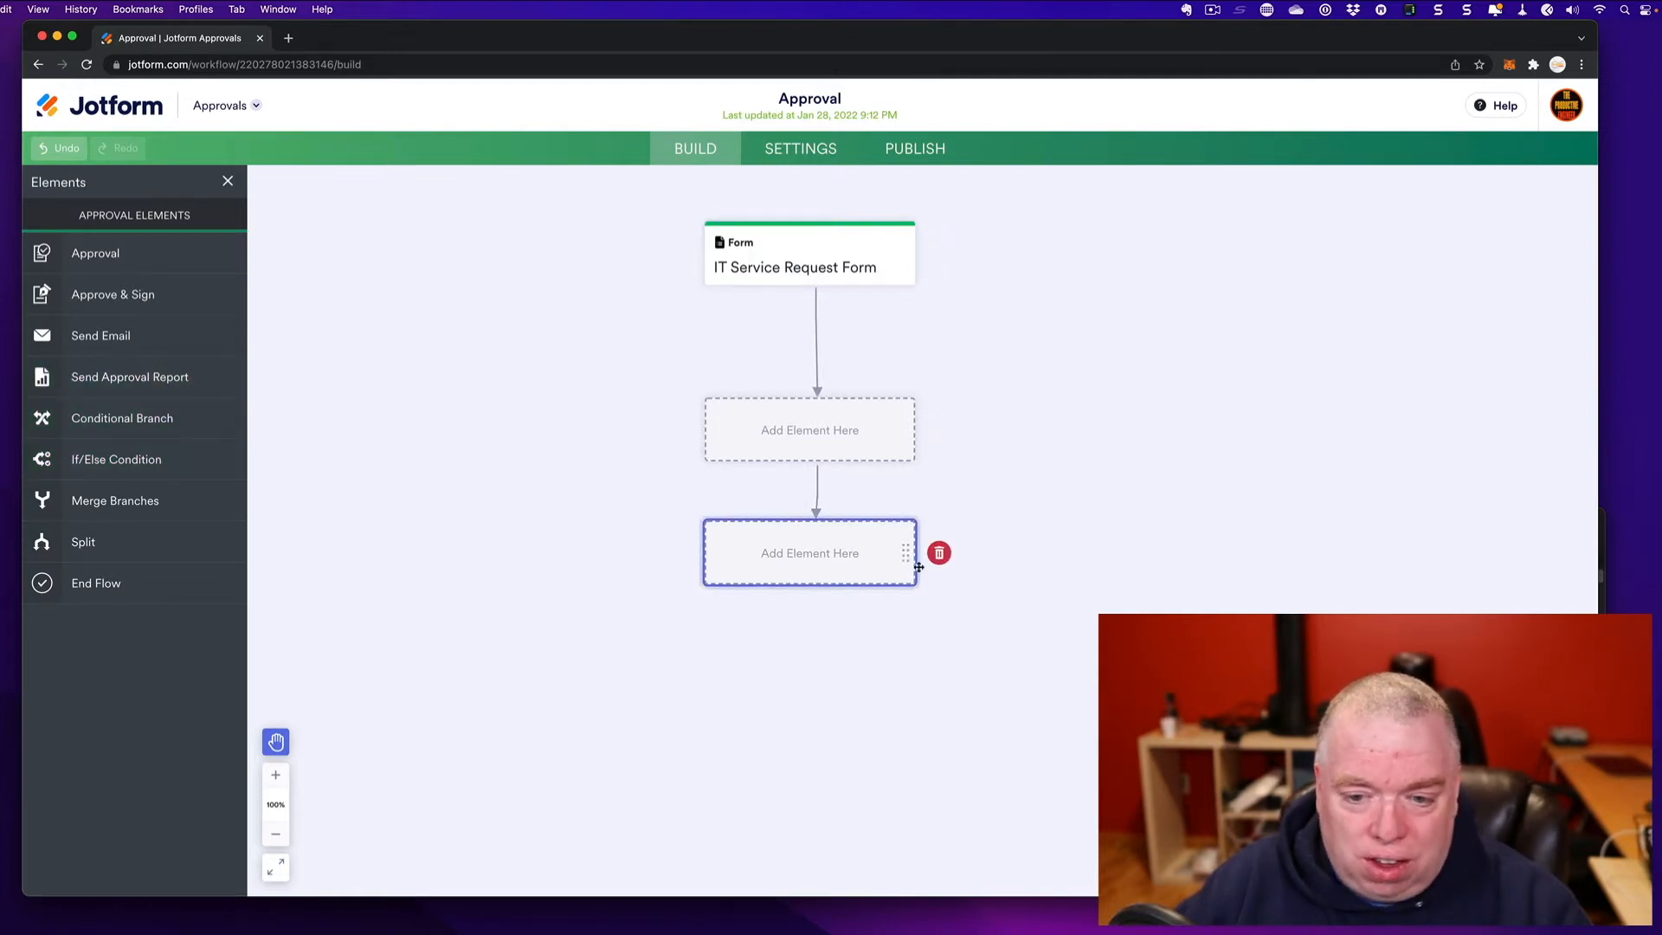
left_click(952, 558)
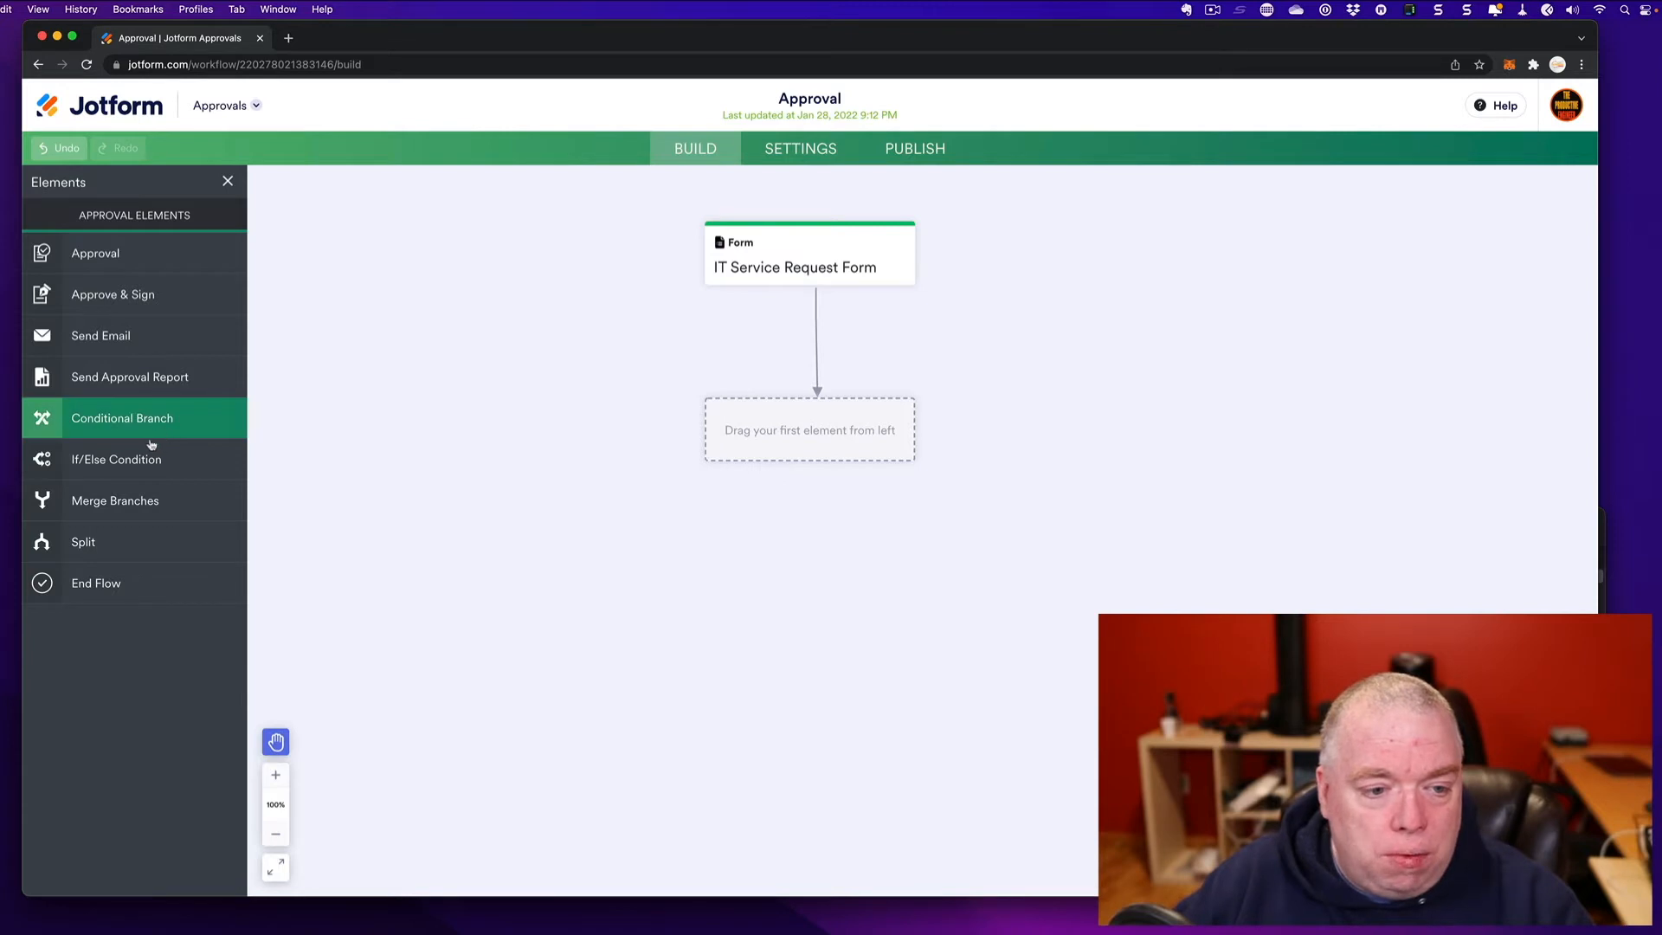
- Add a Conditional Branch after the form and start a new branch testing Building Number
left_click_drag(145, 423, 769, 436)
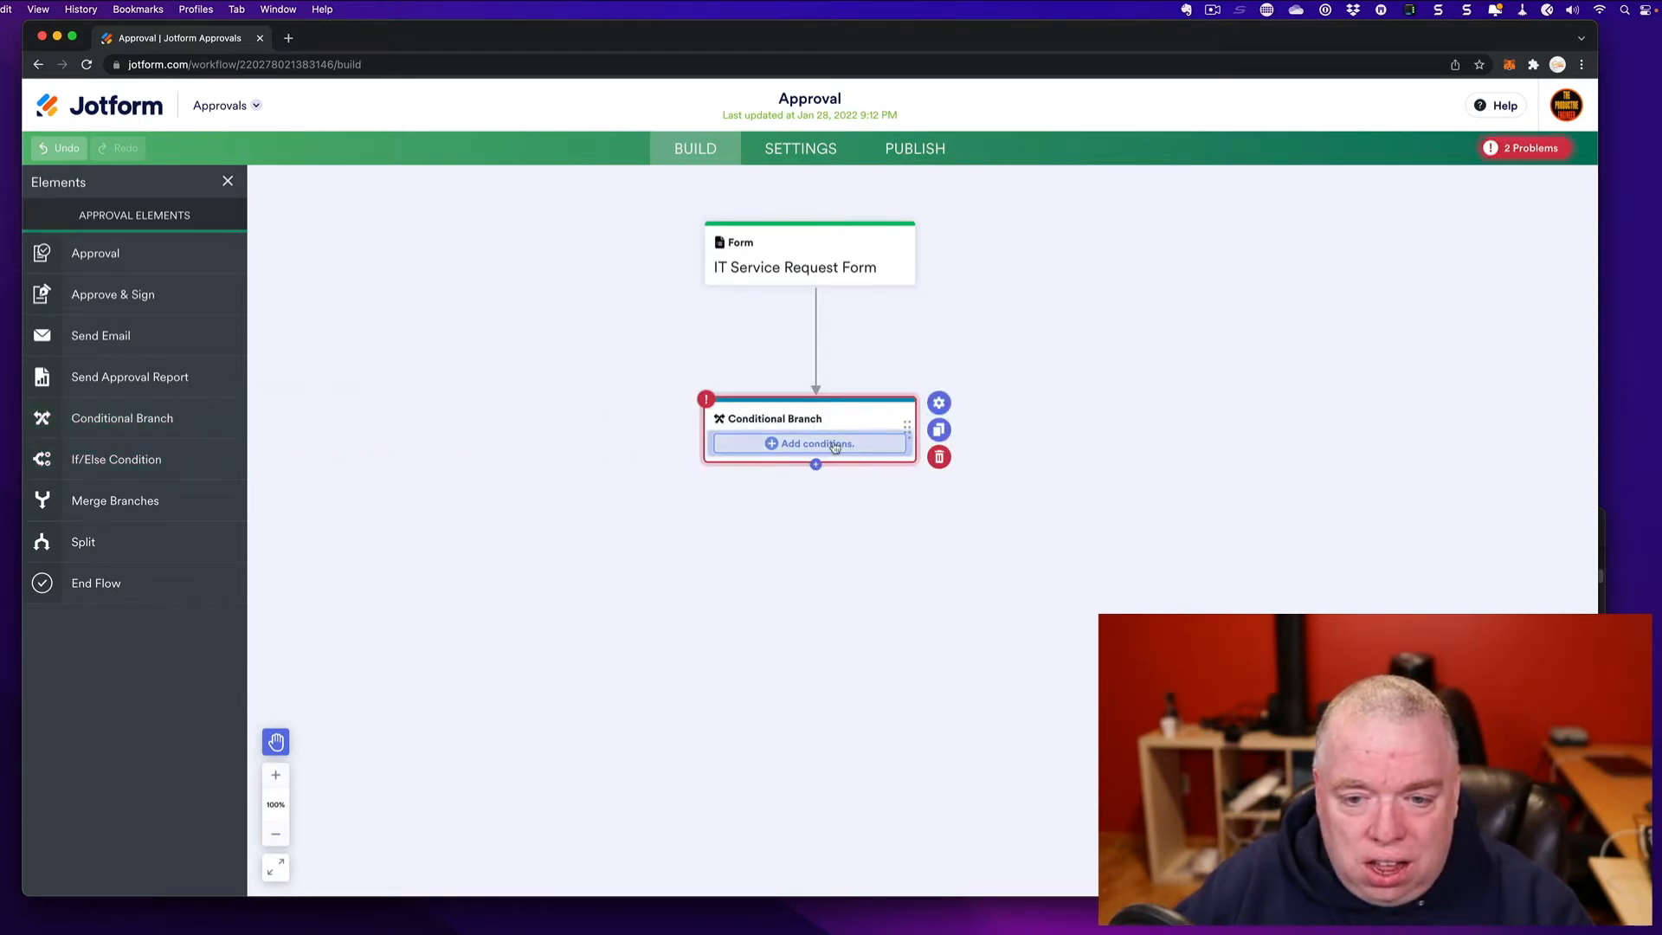
left_click(794, 446)
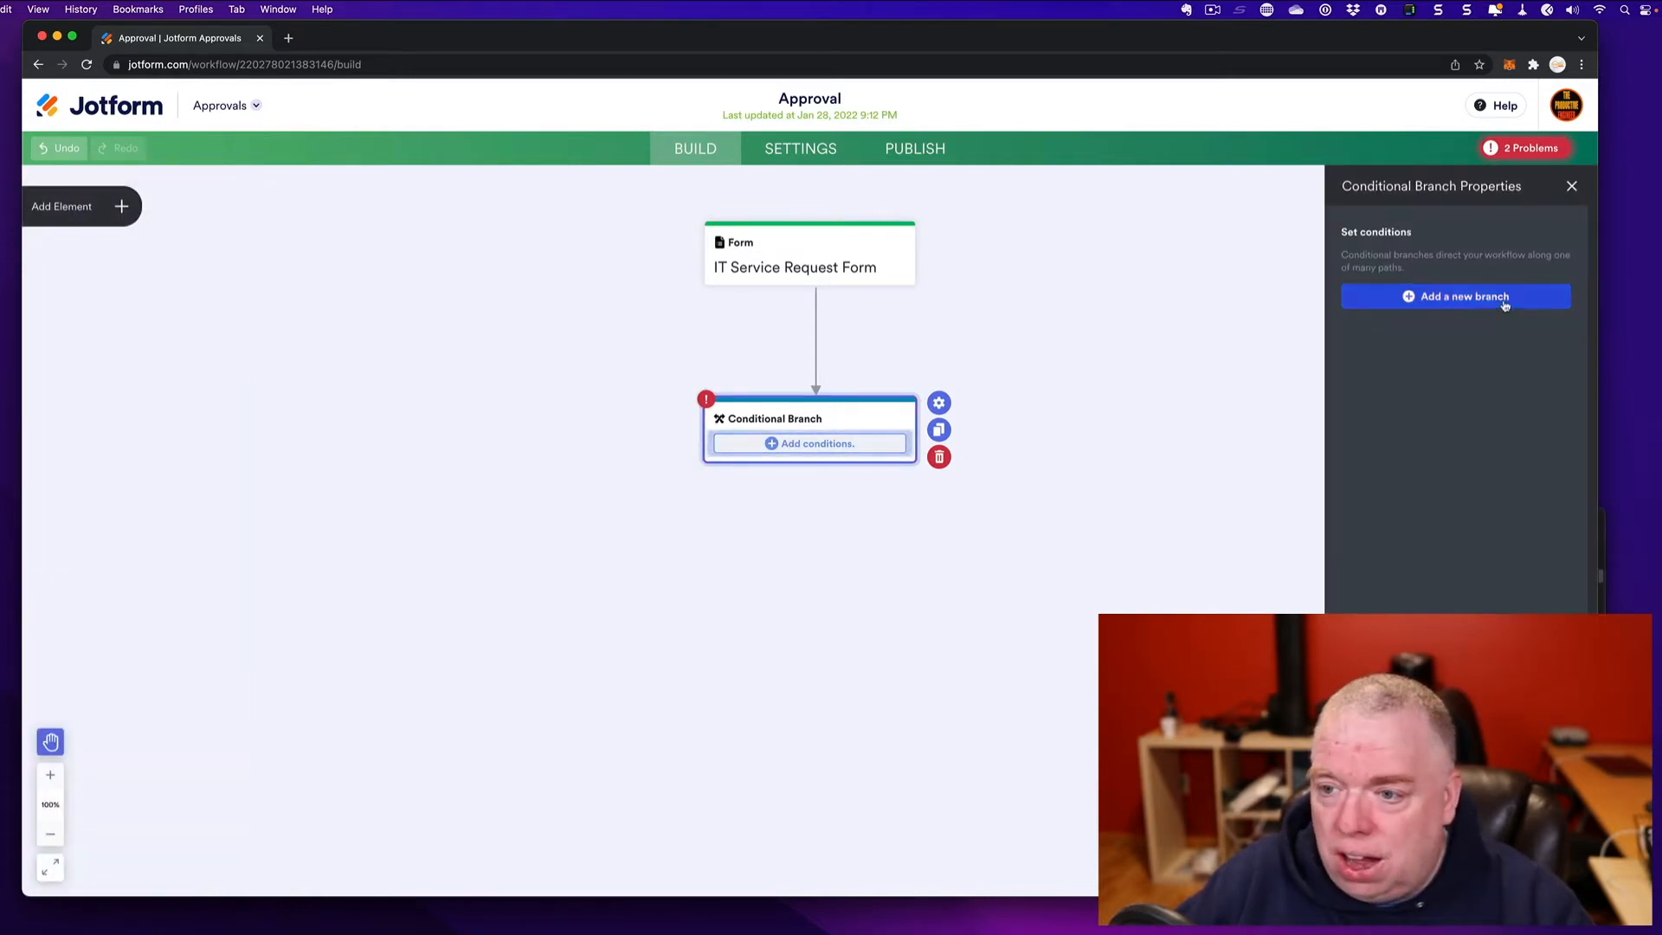
left_click(1437, 299)
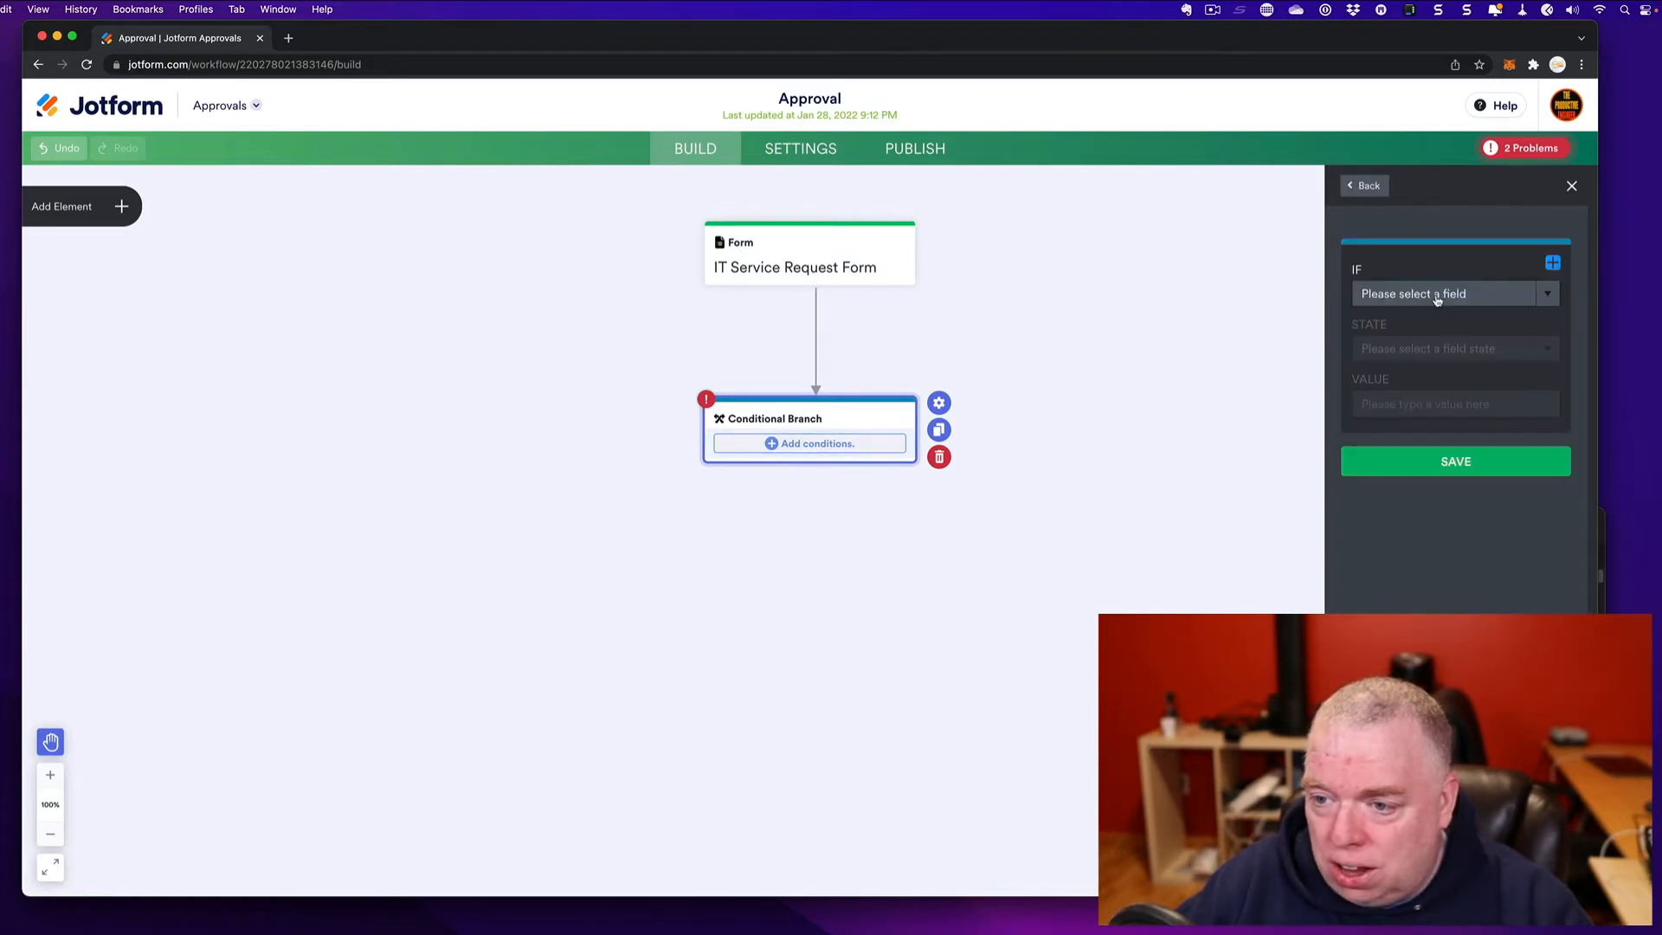
left_click(1556, 295)
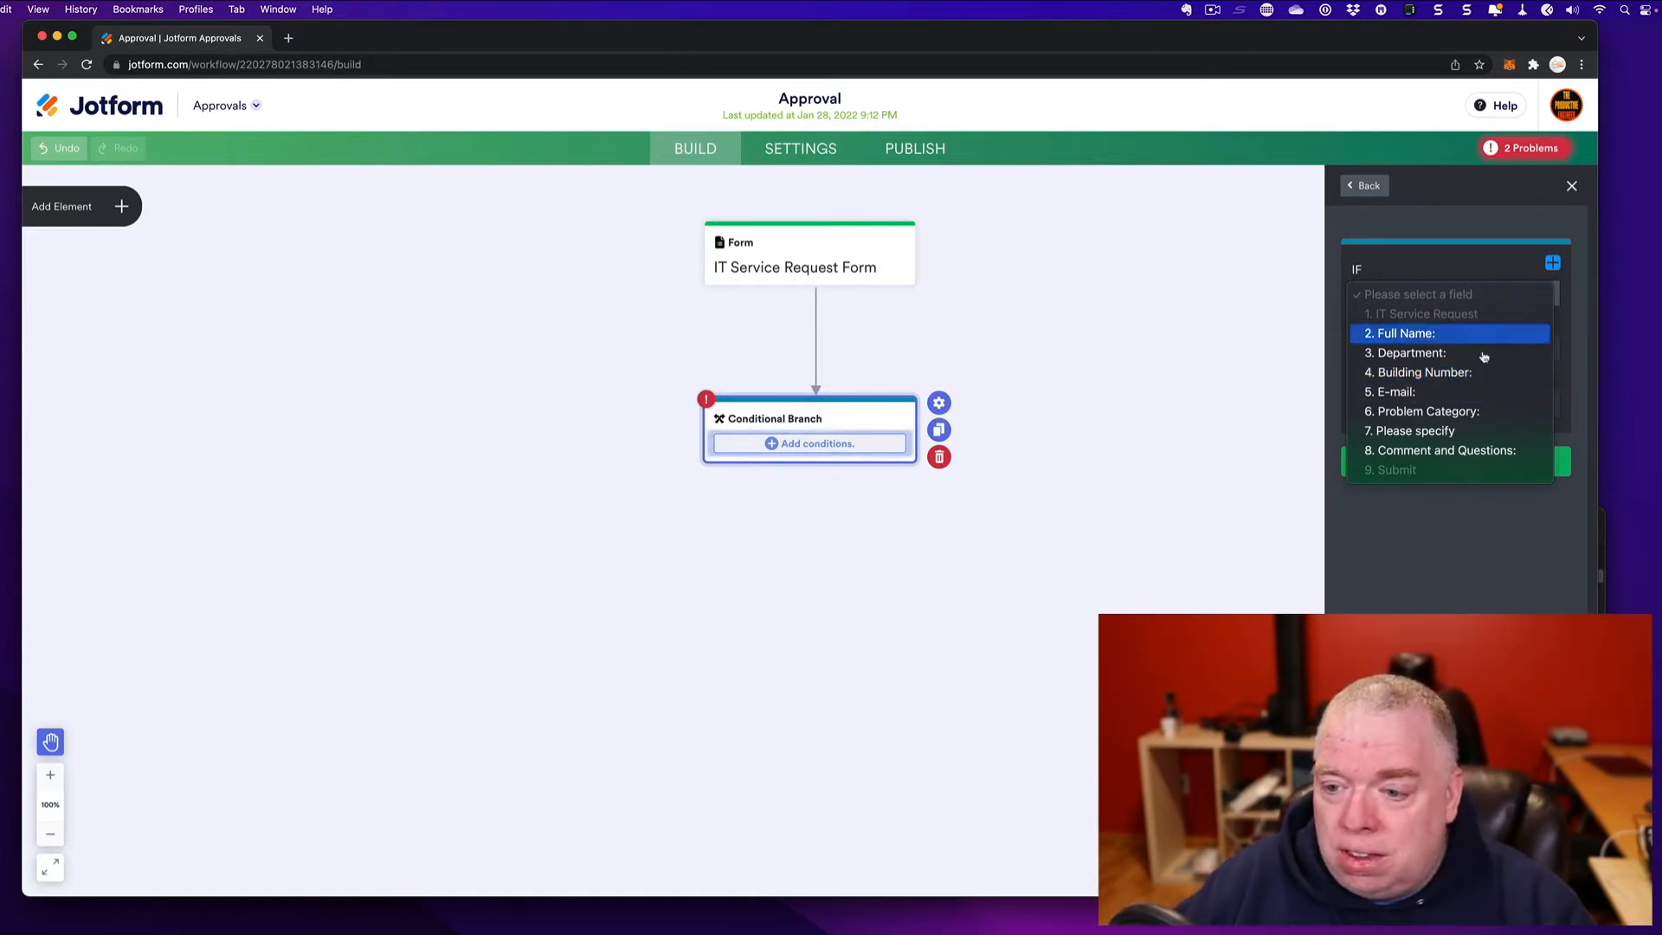
left_click(1575, 302)
left_click(1527, 296)
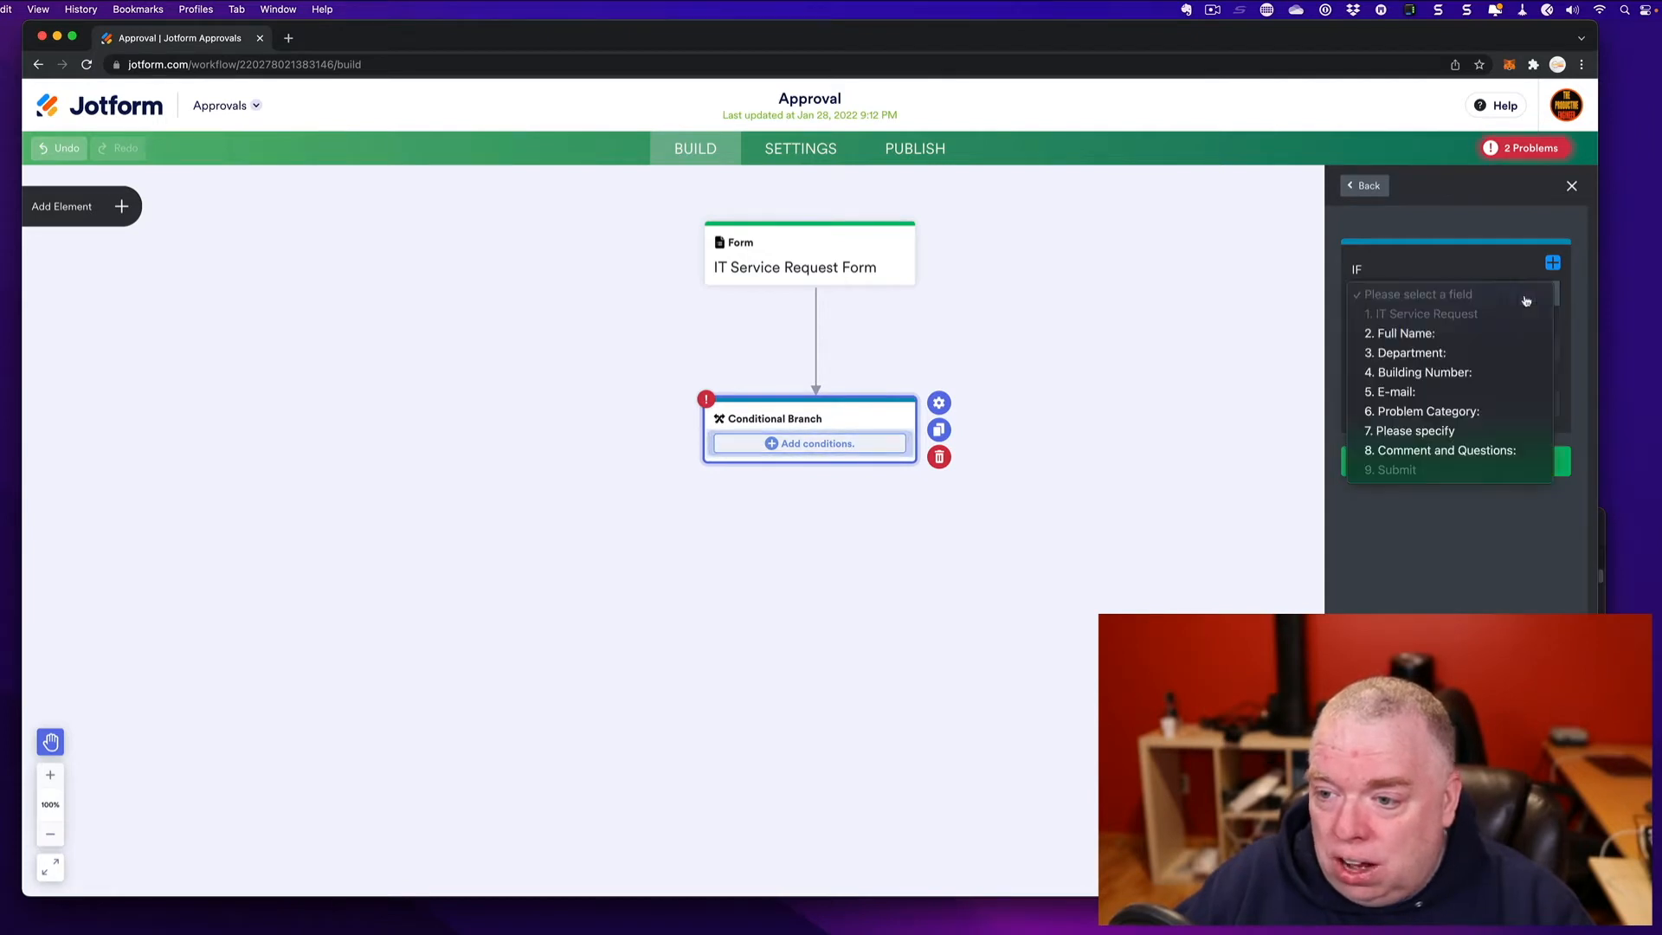
left_click(1499, 373)
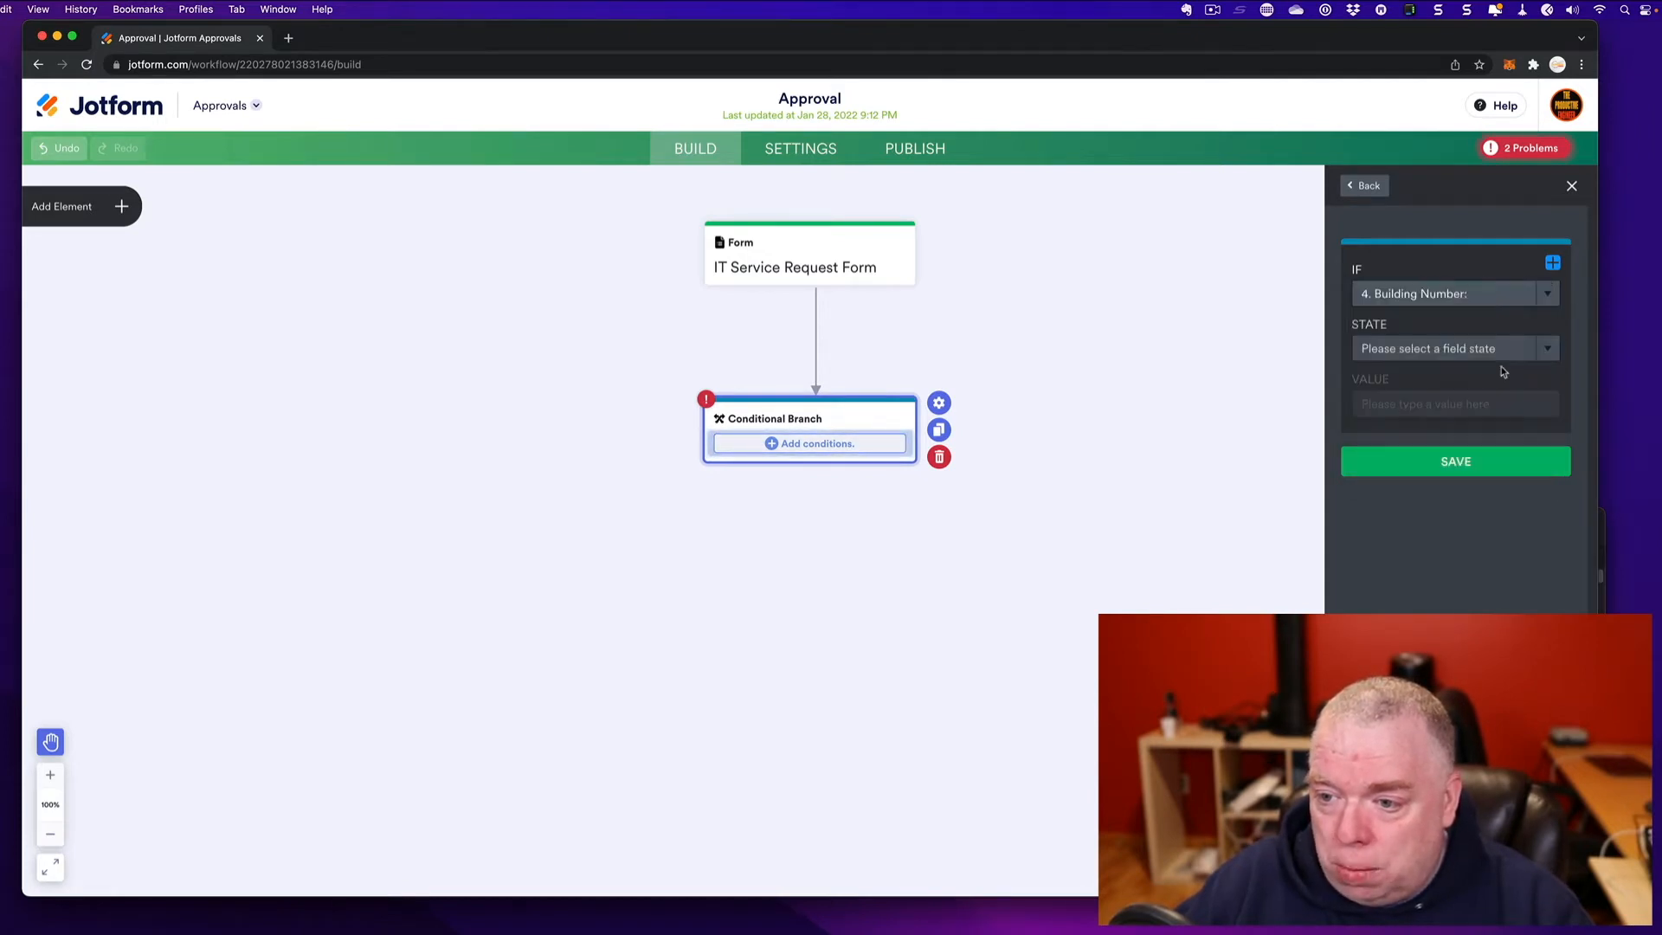
- Set the branch's state to Is Empty and save the condition
left_click(1447, 348)
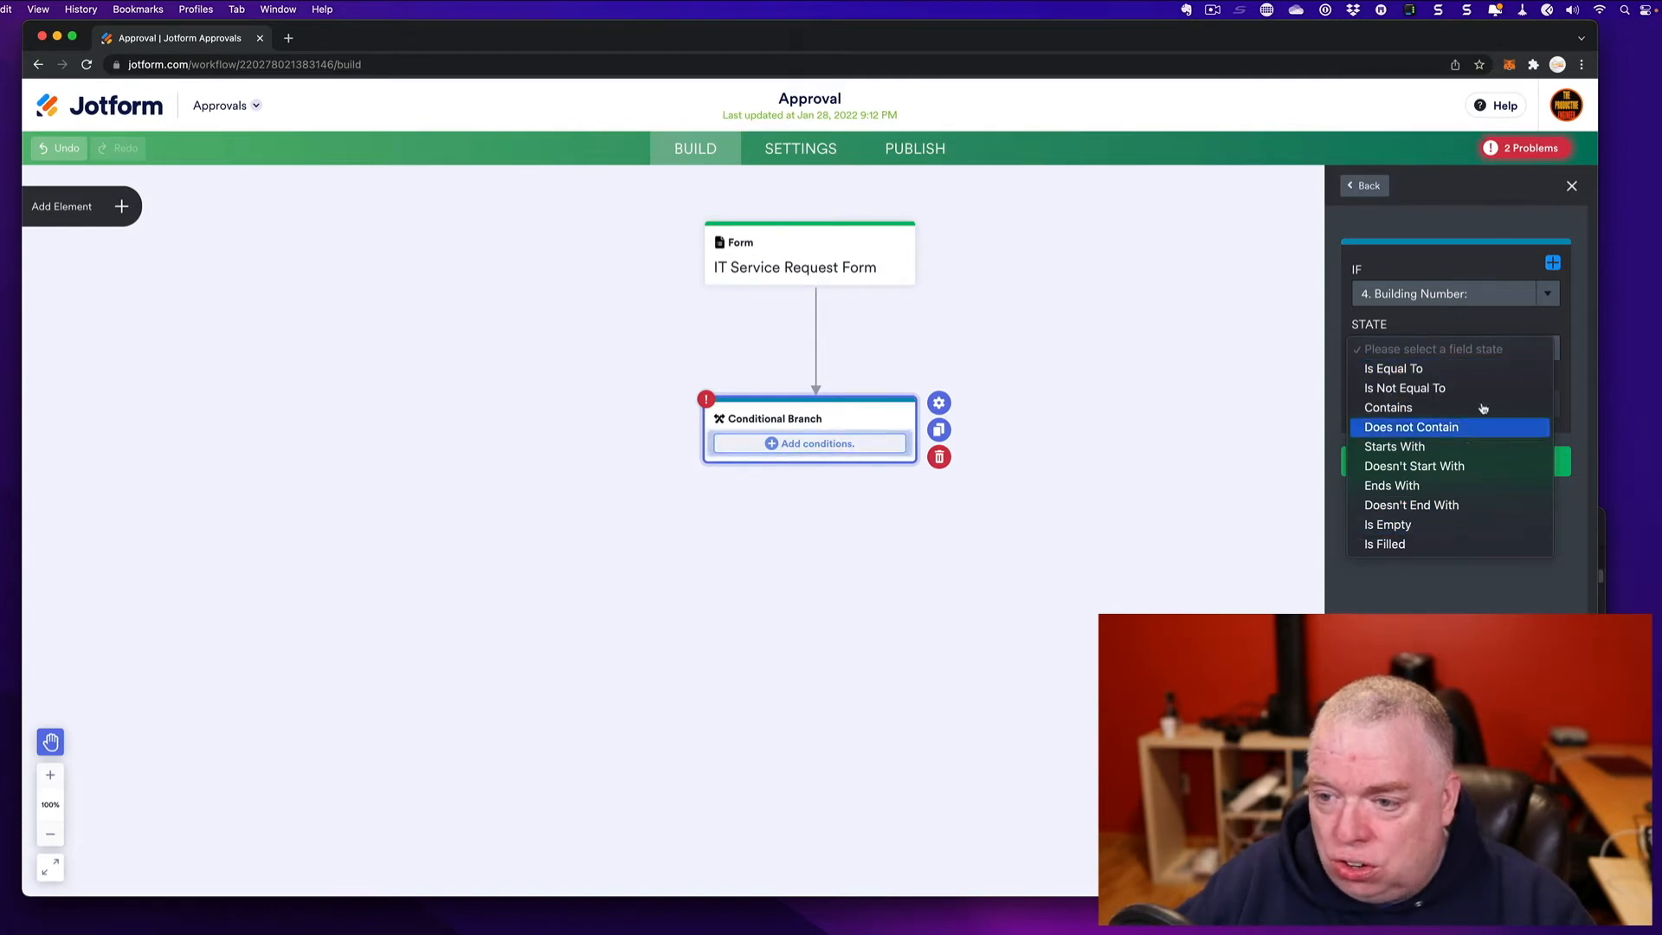
left_click(1537, 346)
left_click(1544, 353)
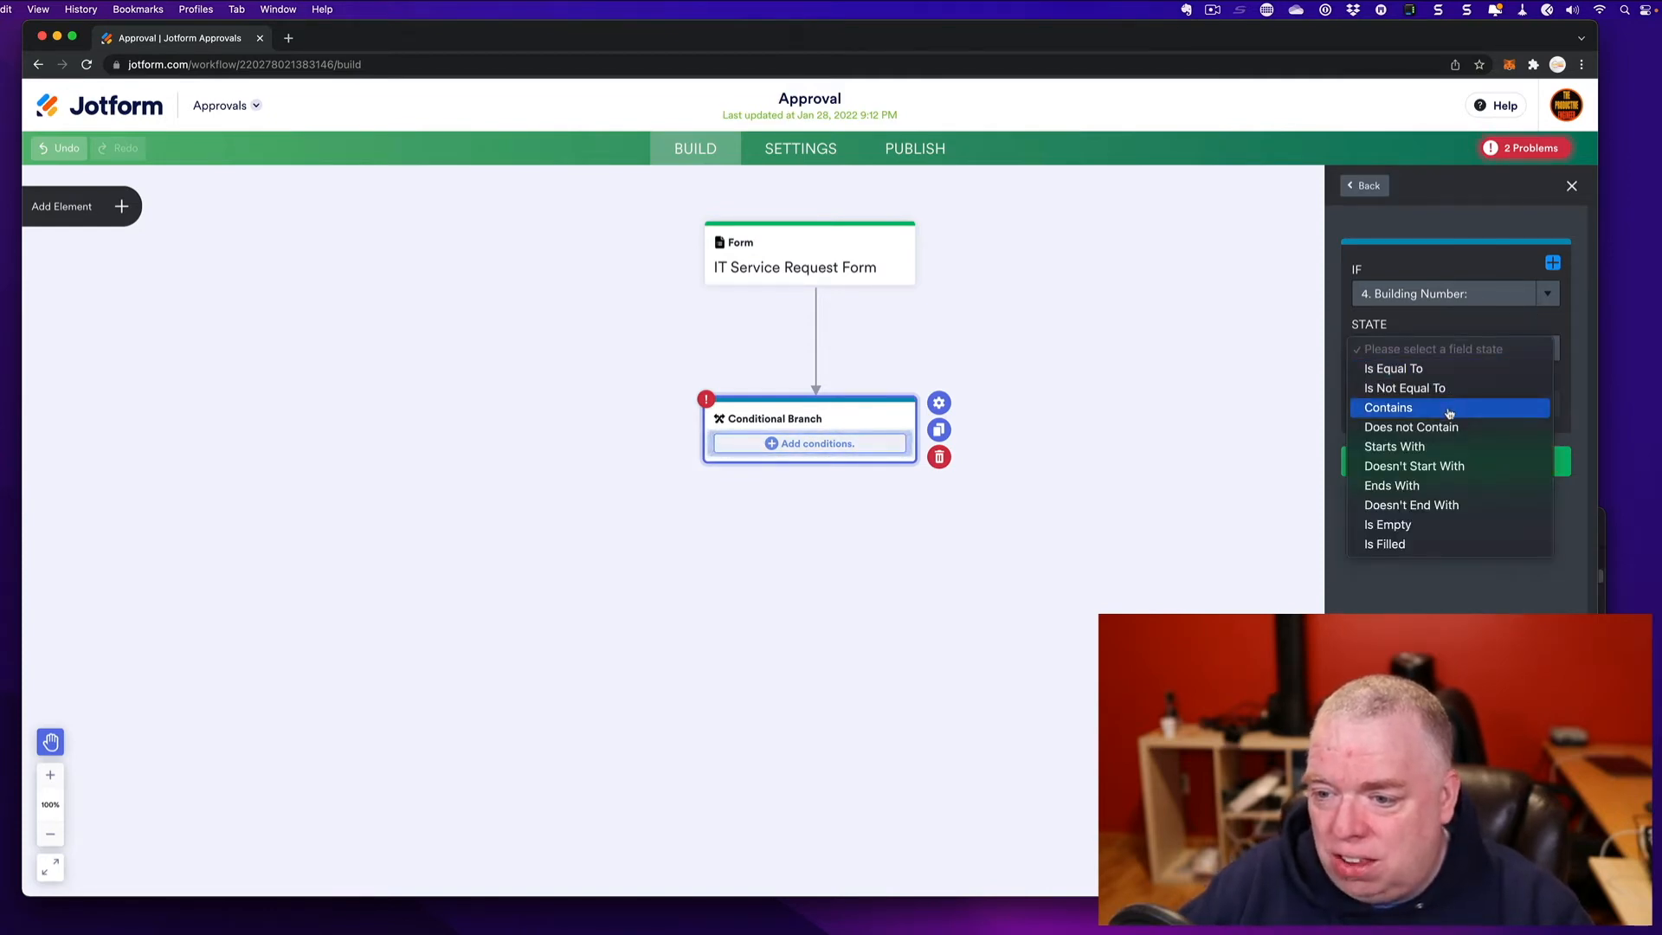
left_click(1440, 525)
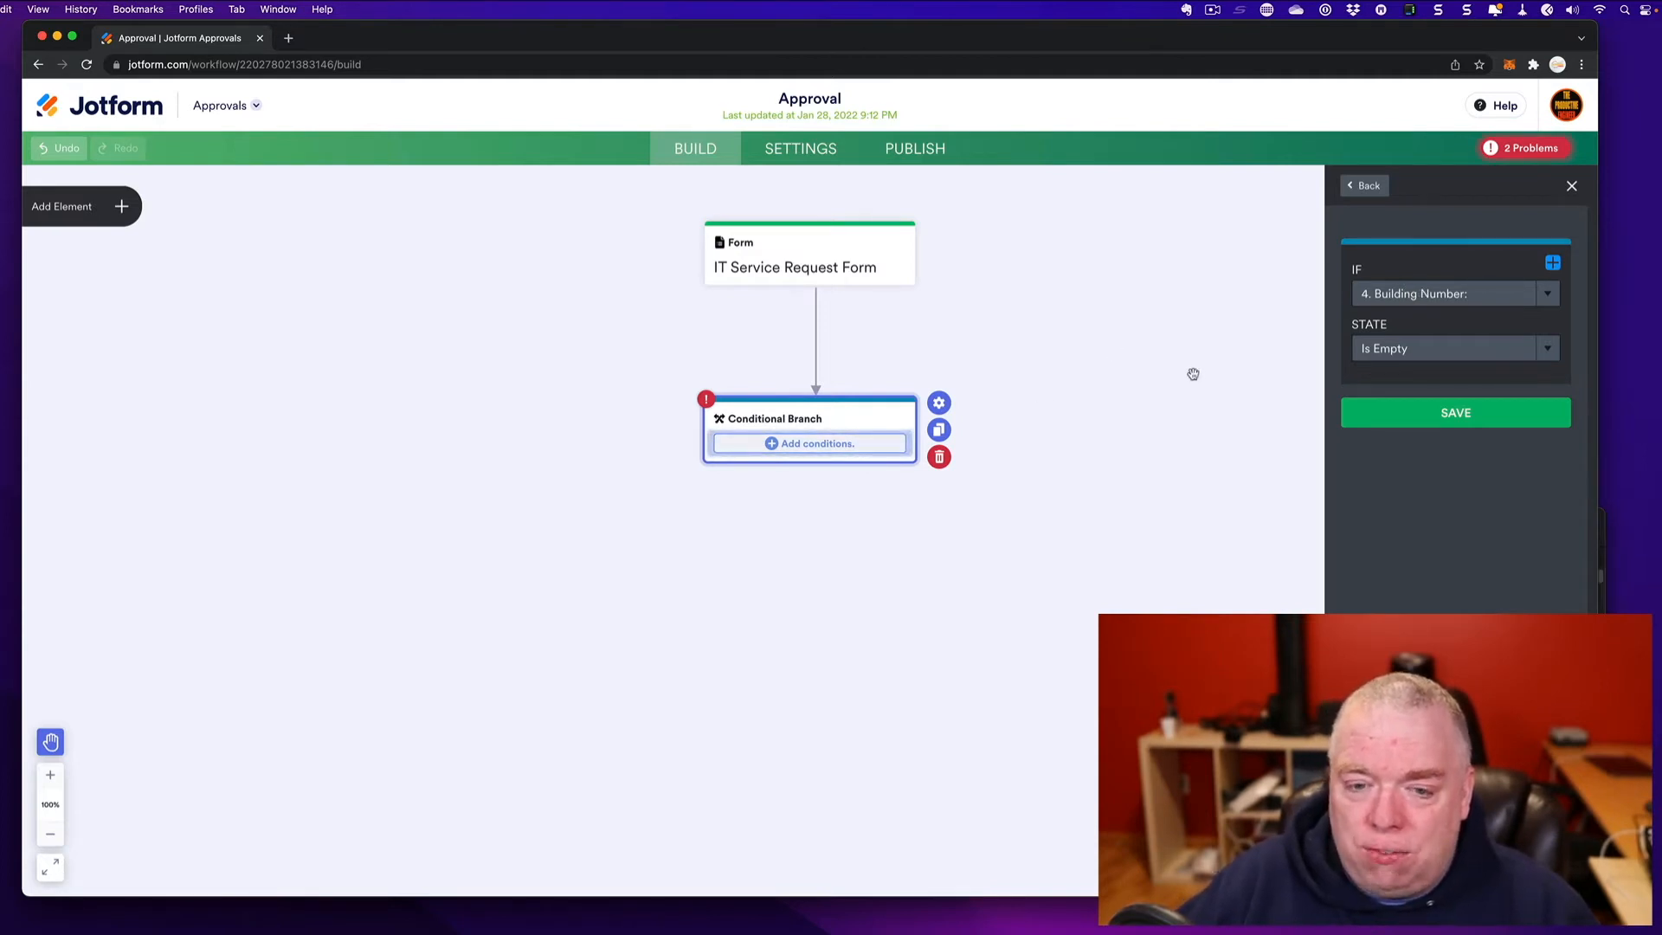
left_click(1447, 417)
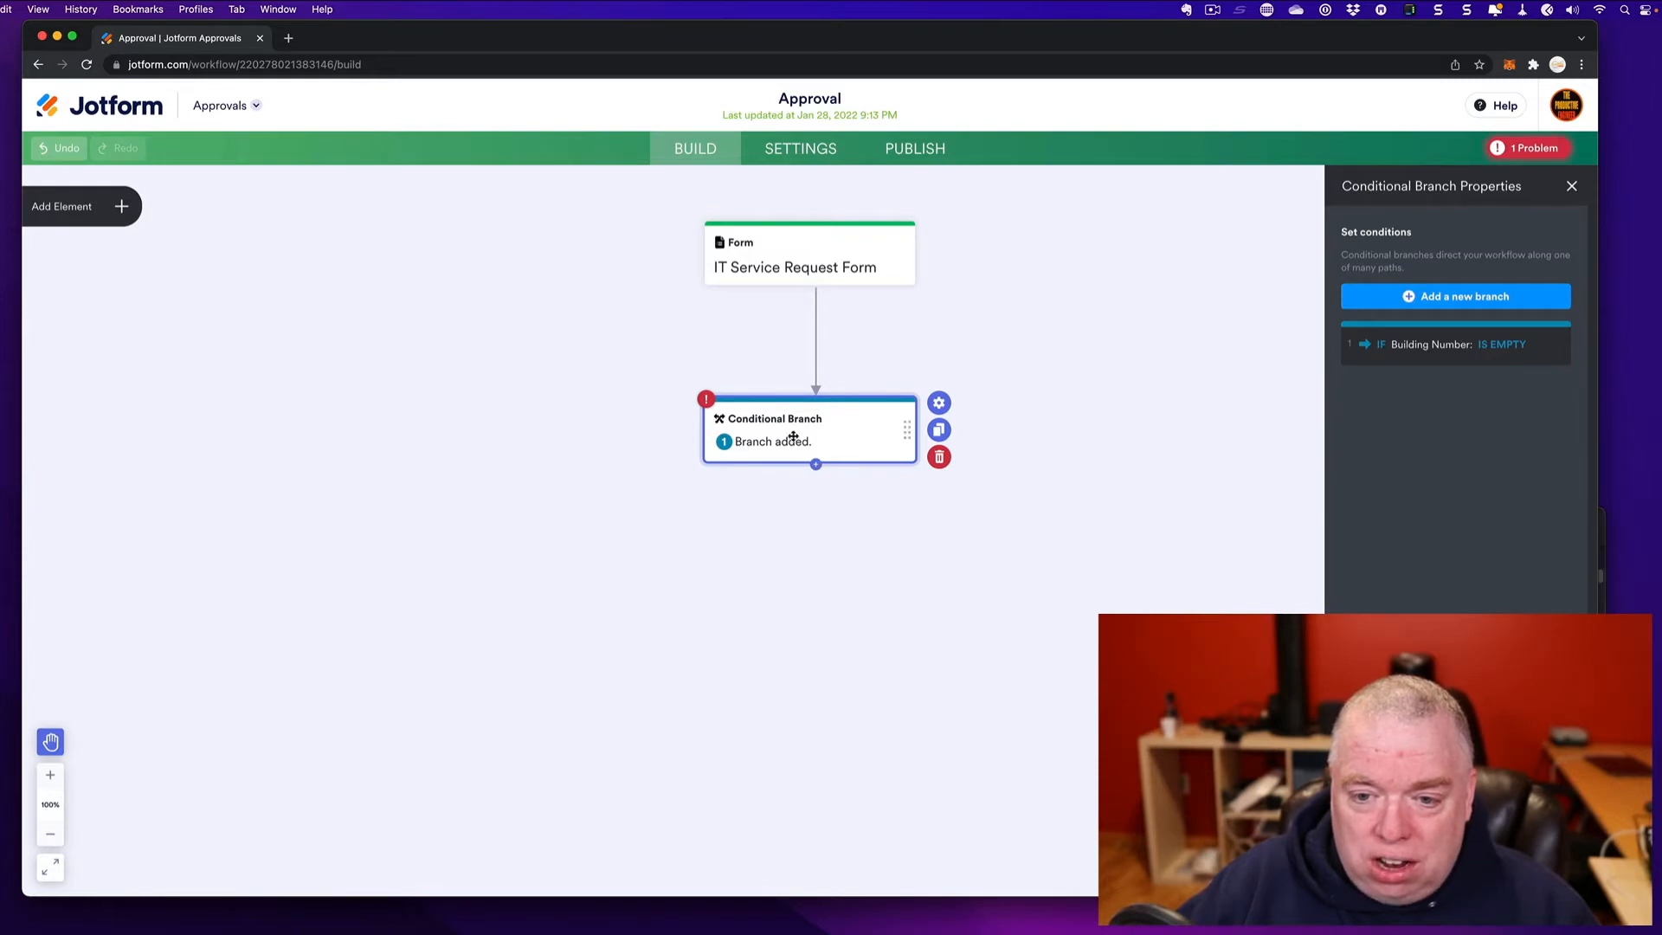
- Add a Send Email step and route the '1. Building Number: Is Empty' branch to it
left_click(108, 209)
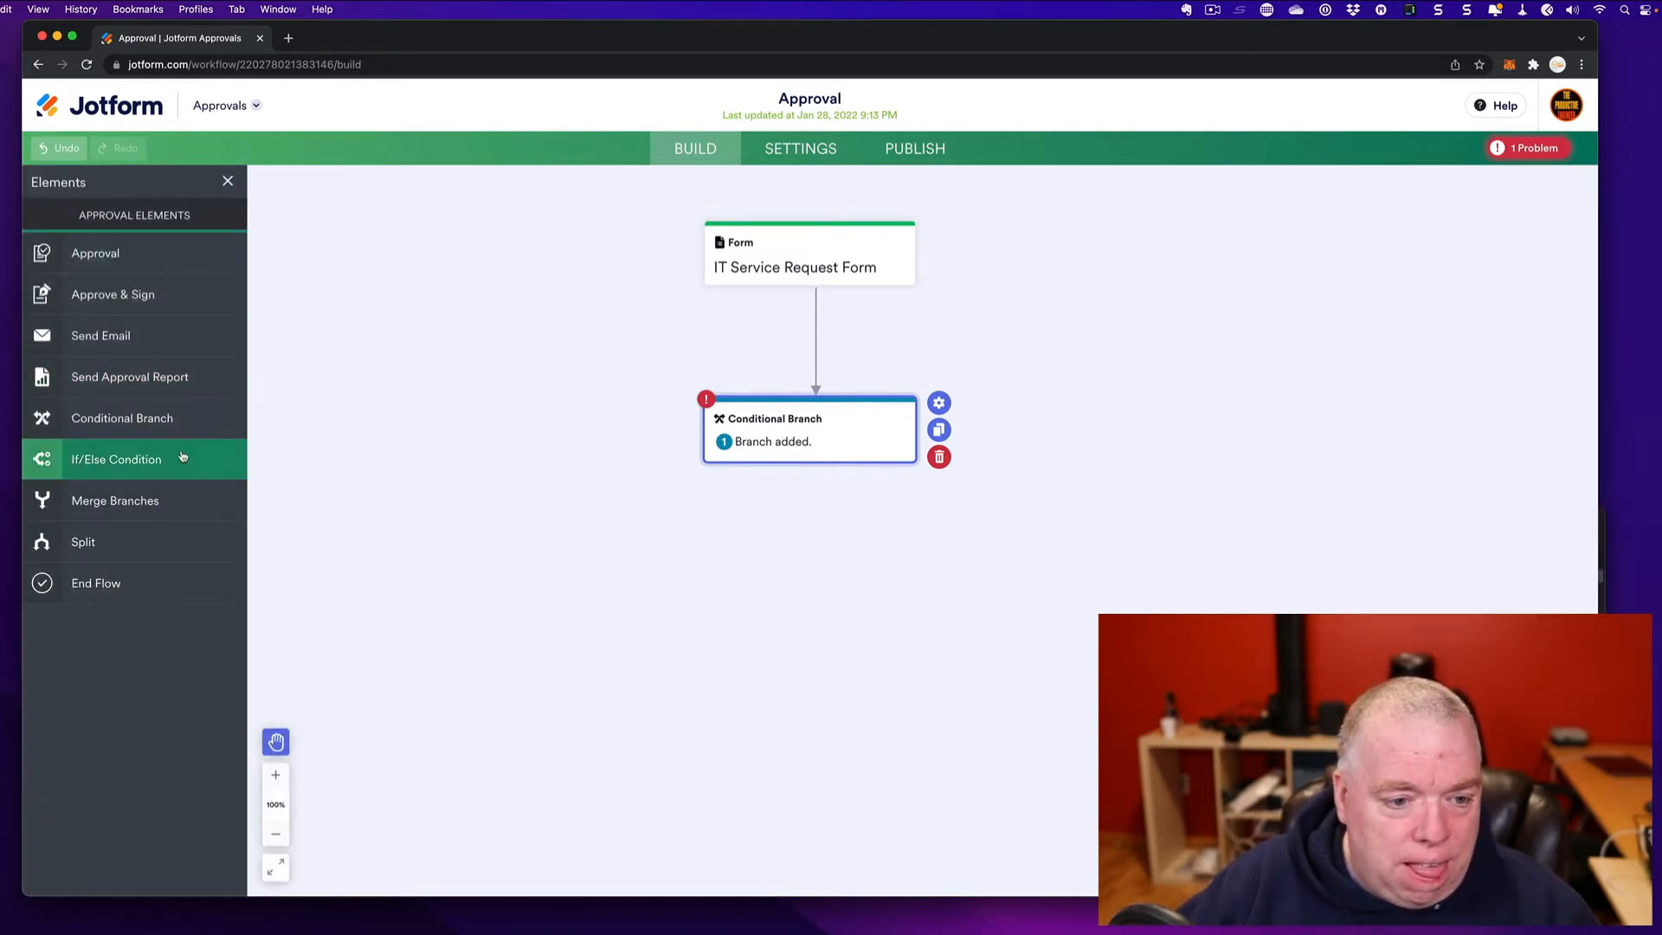
left_click_drag(108, 324, 783, 556)
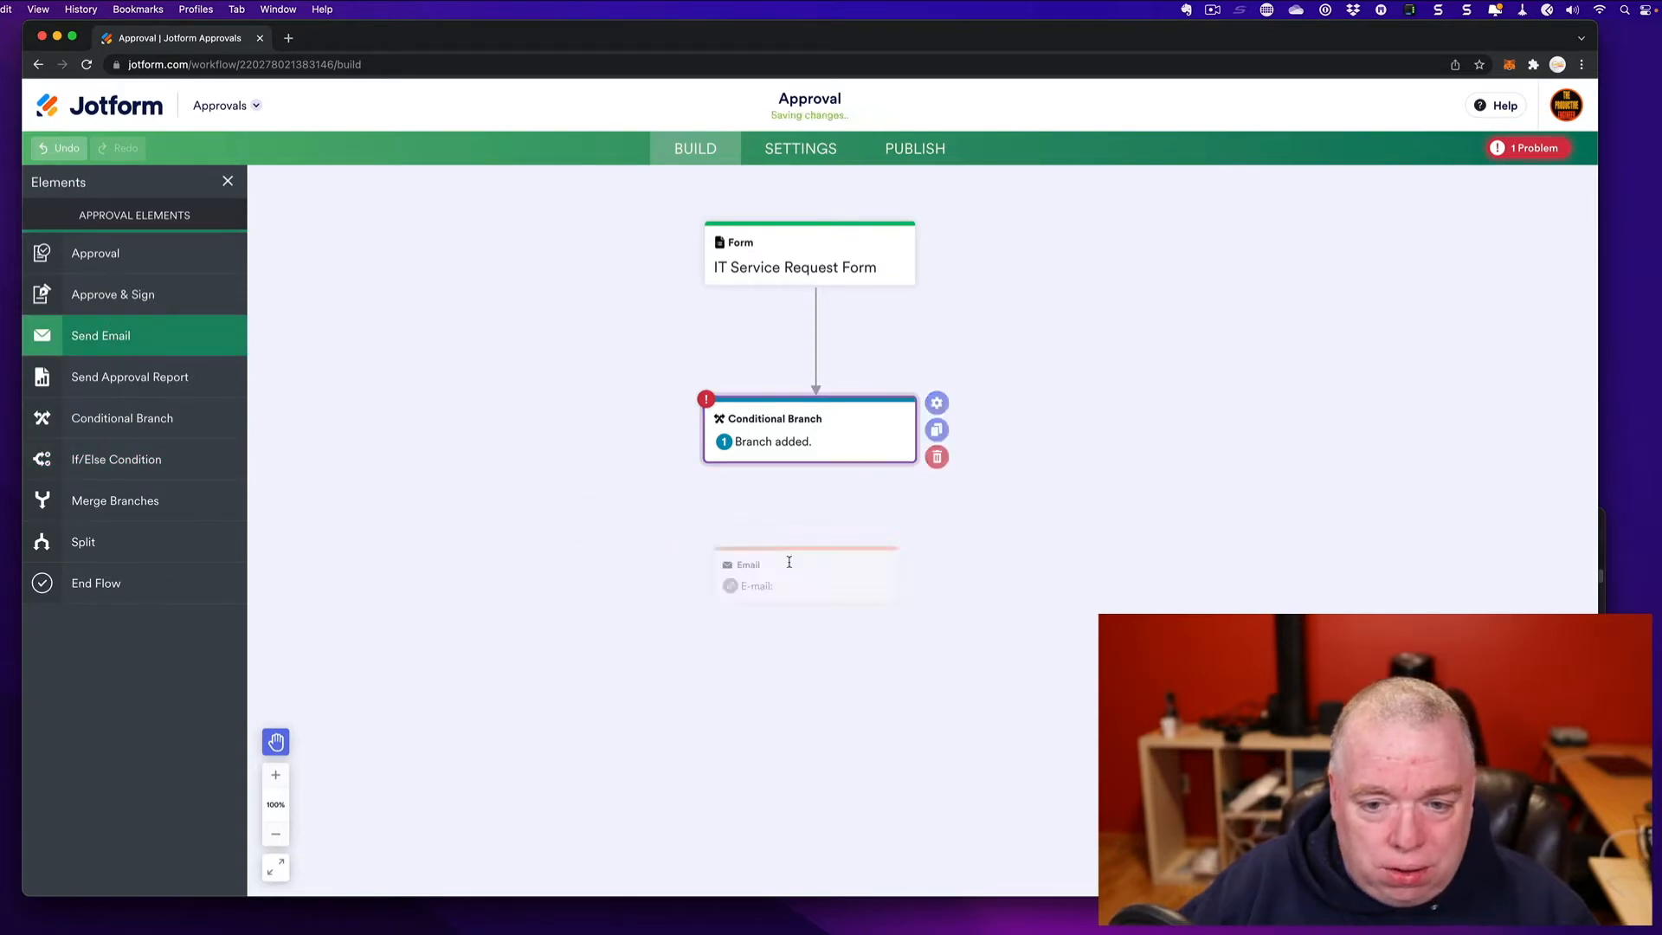
left_click_drag(816, 464, 816, 597)
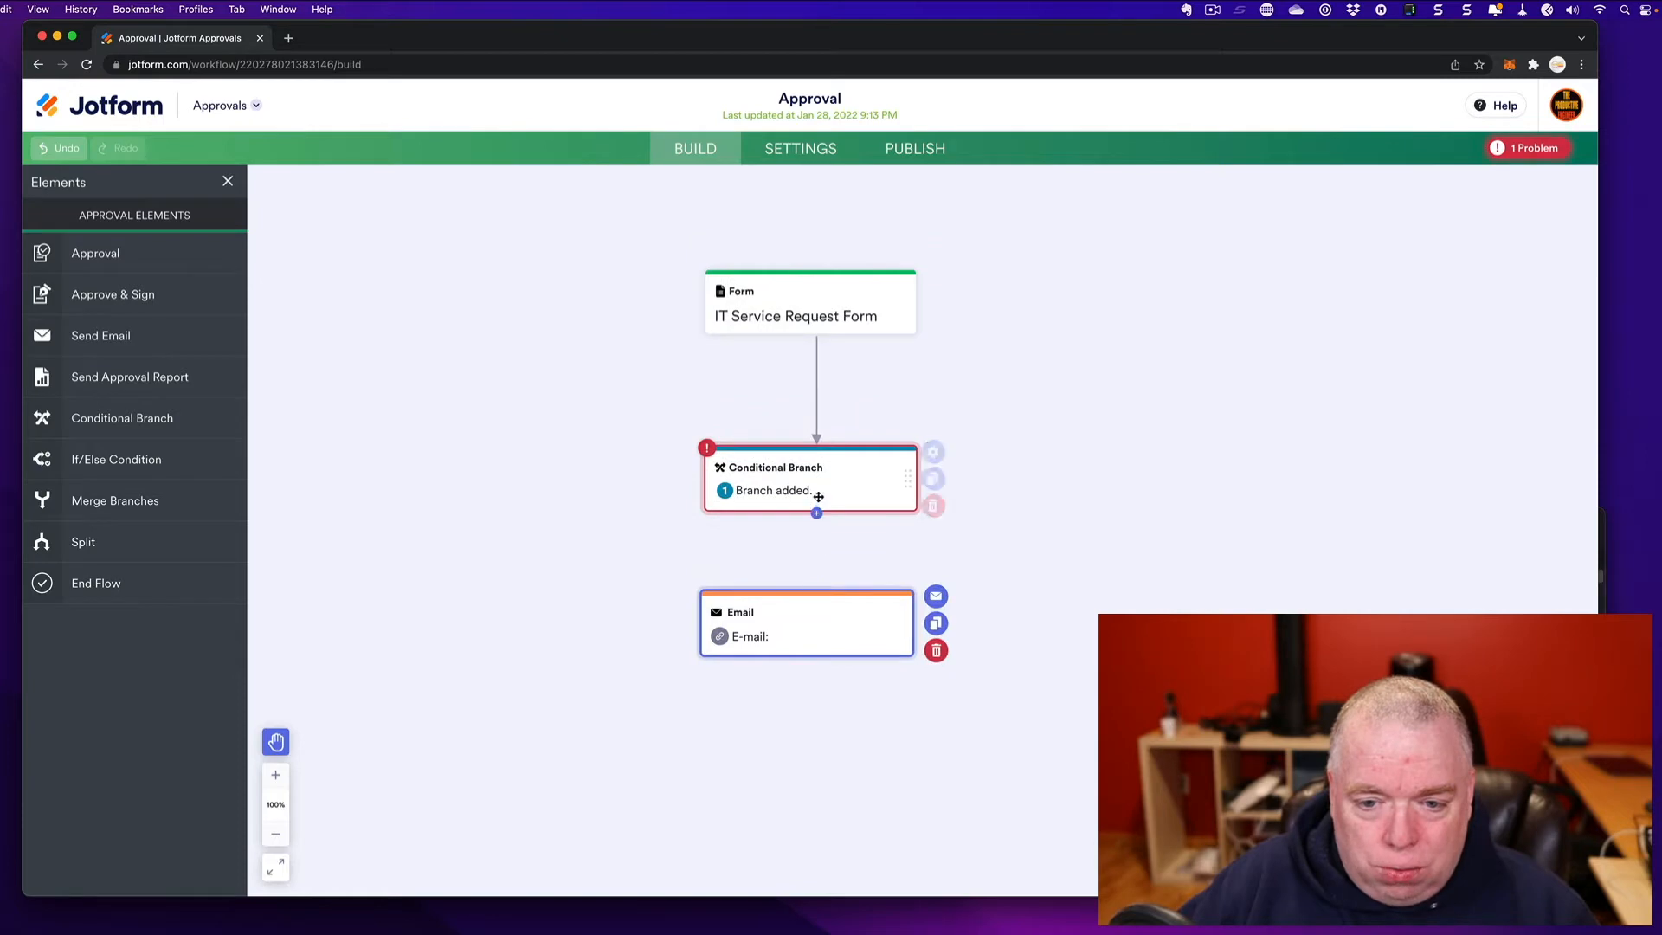
left_click_drag(816, 515, 813, 597)
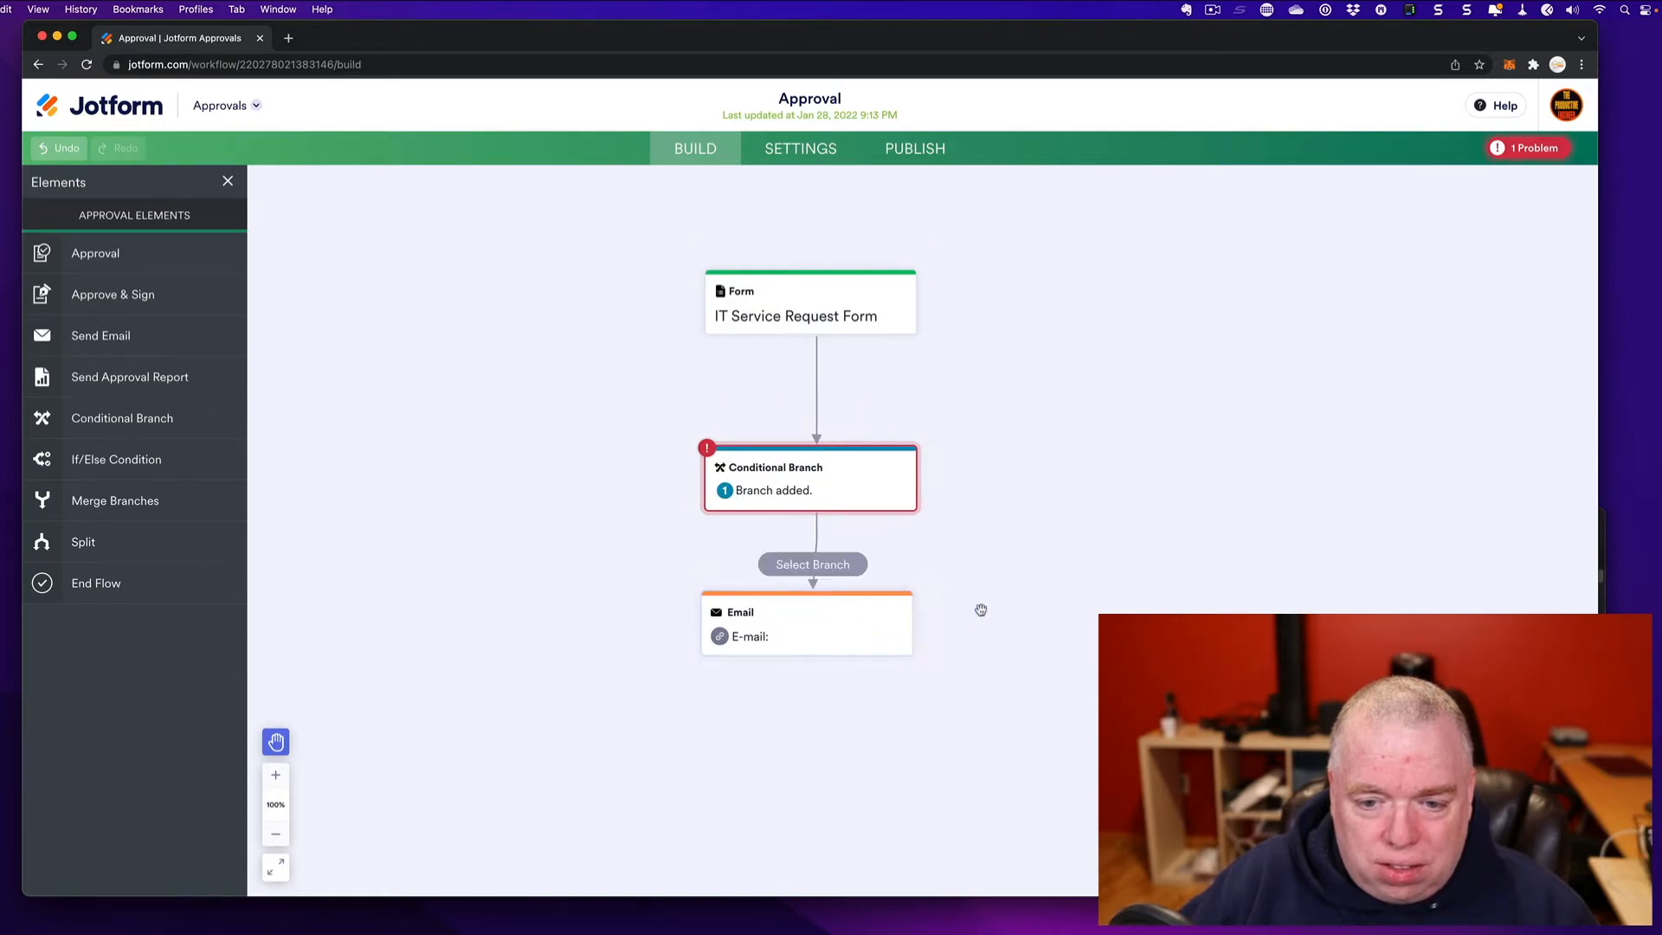
left_click(829, 568)
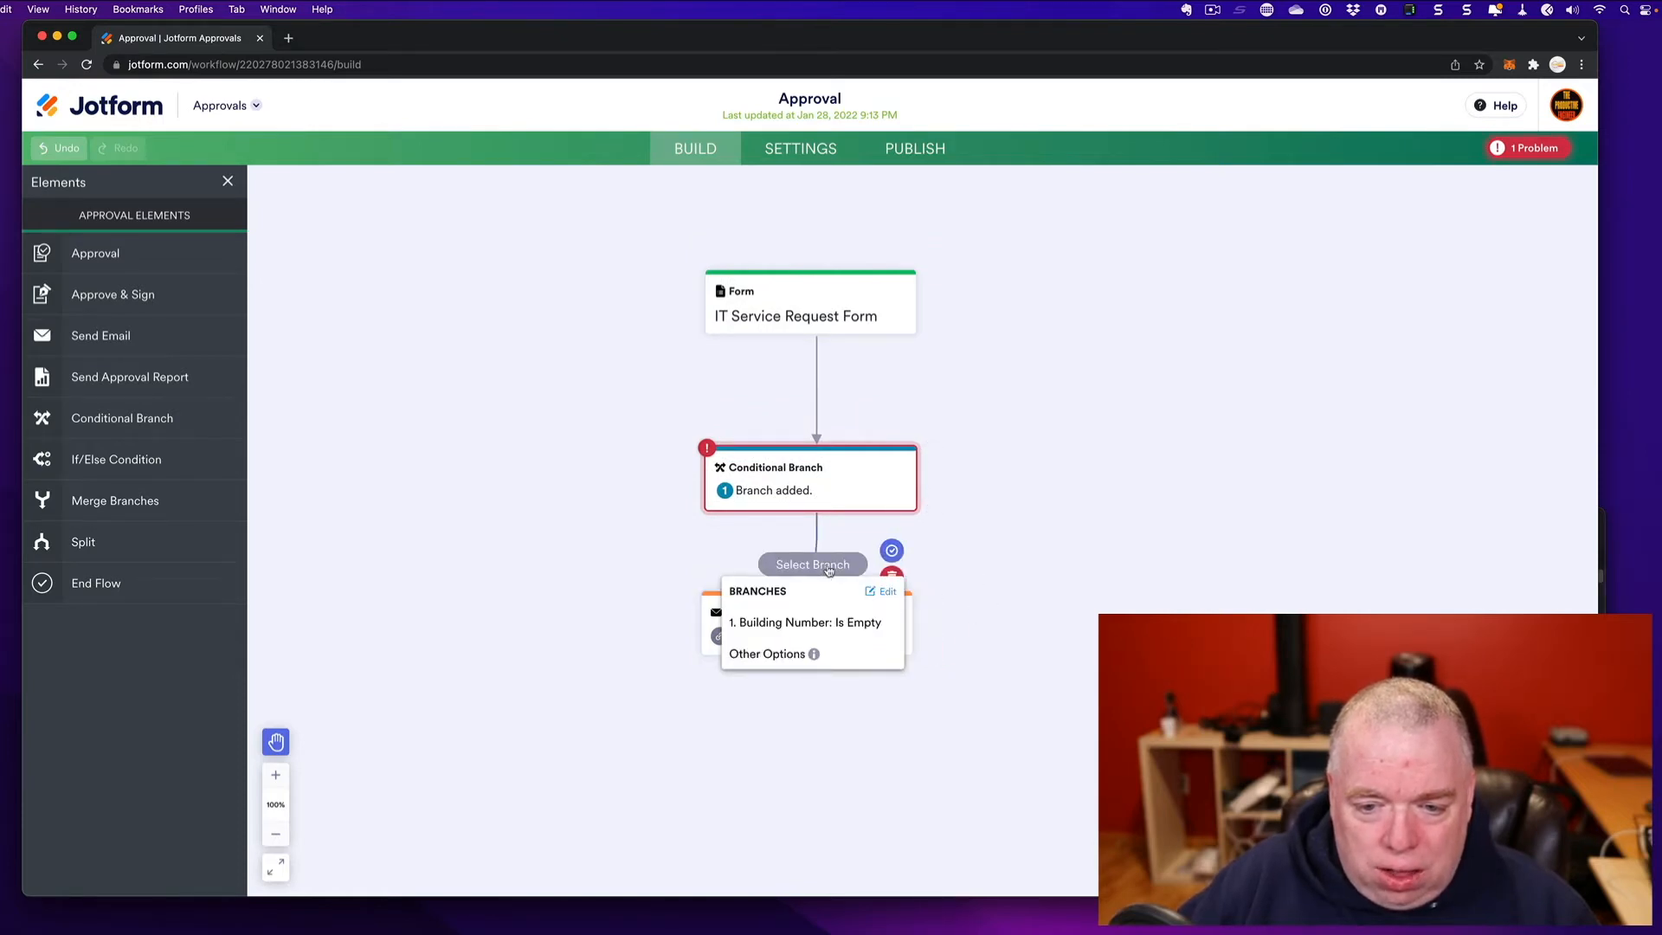
left_click(814, 621)
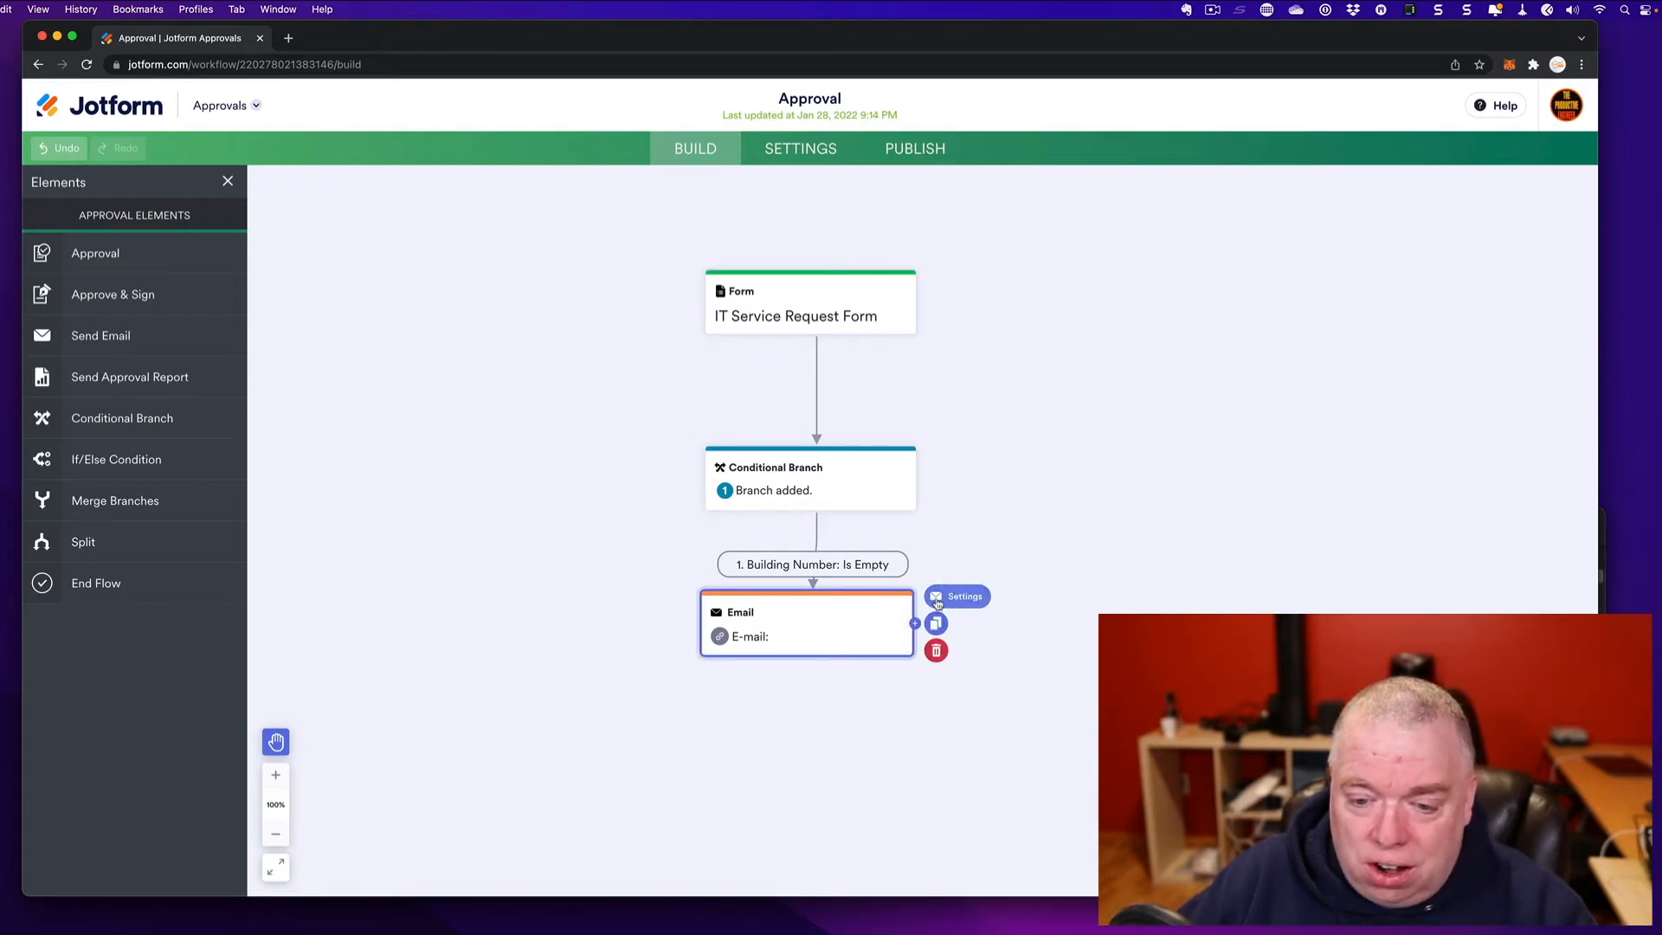
- Set the branch email's subject to 'No Building Detected - Please add'
left_click(936, 595)
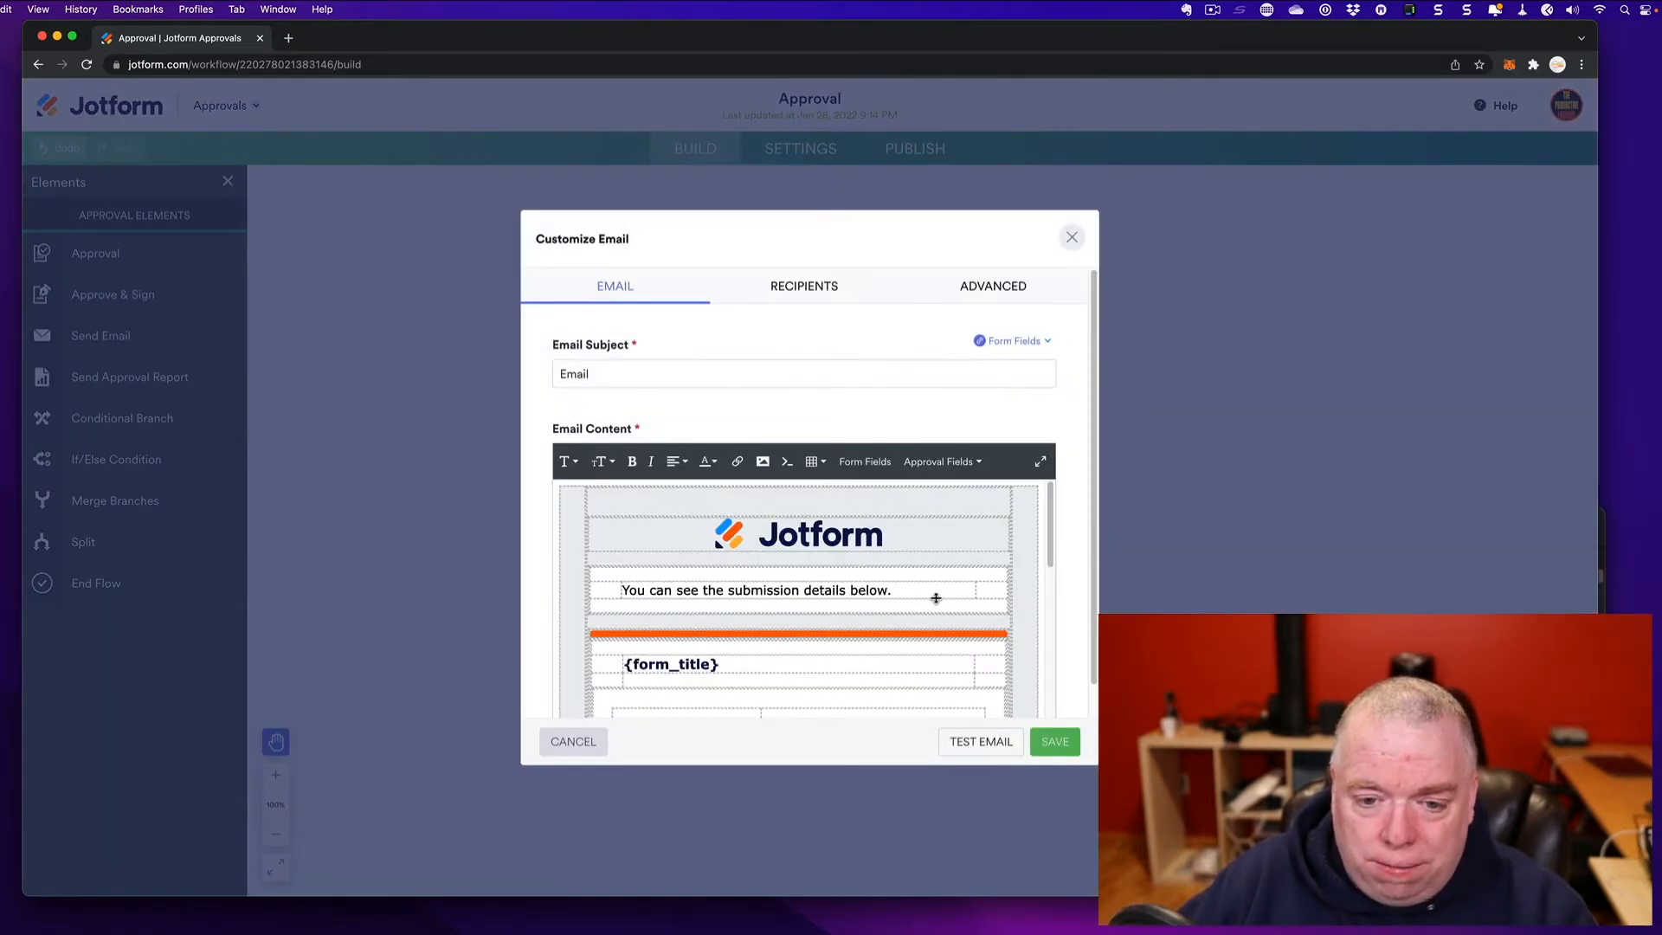
left_click(571, 741)
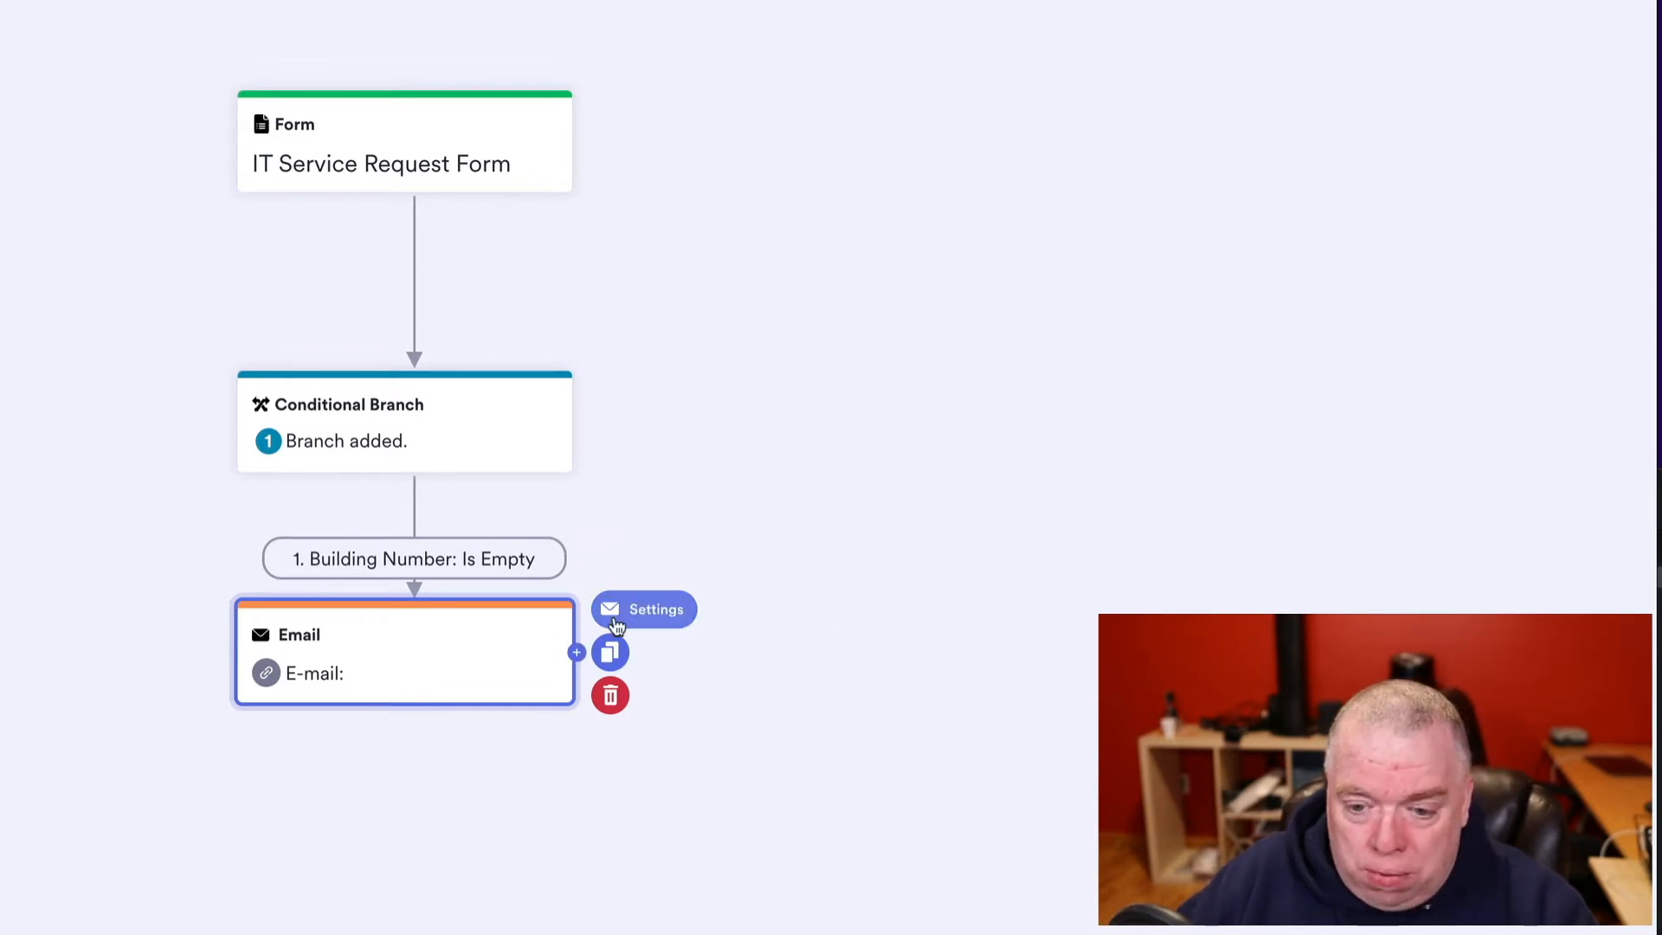
left_click(617, 626)
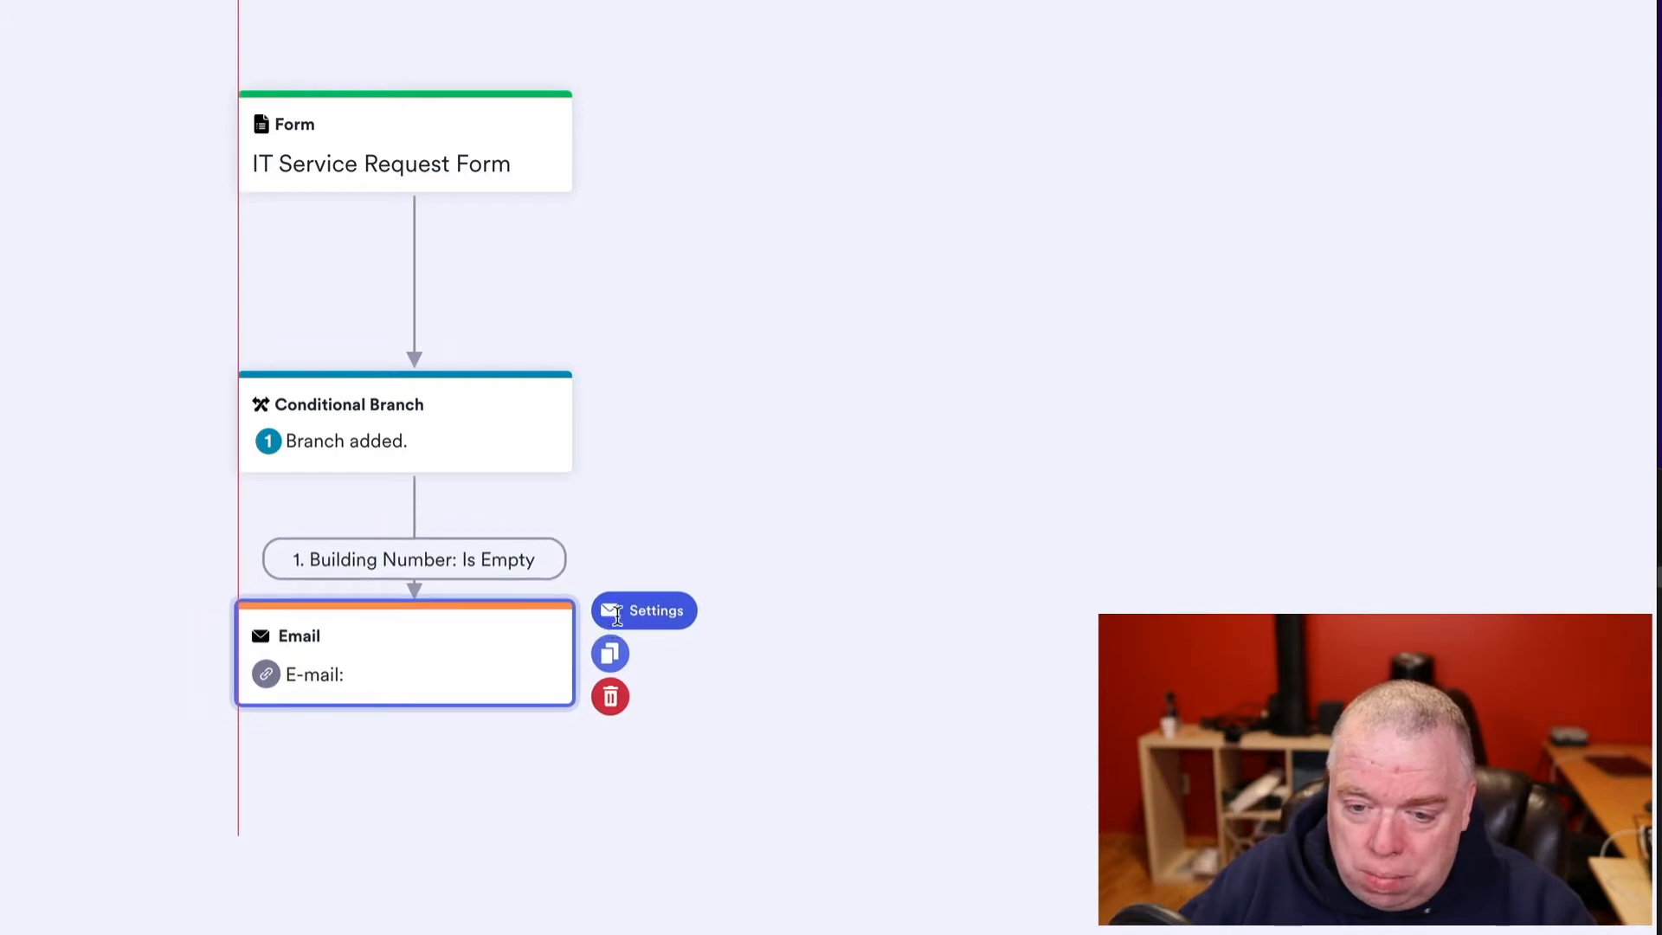
left_click(617, 616)
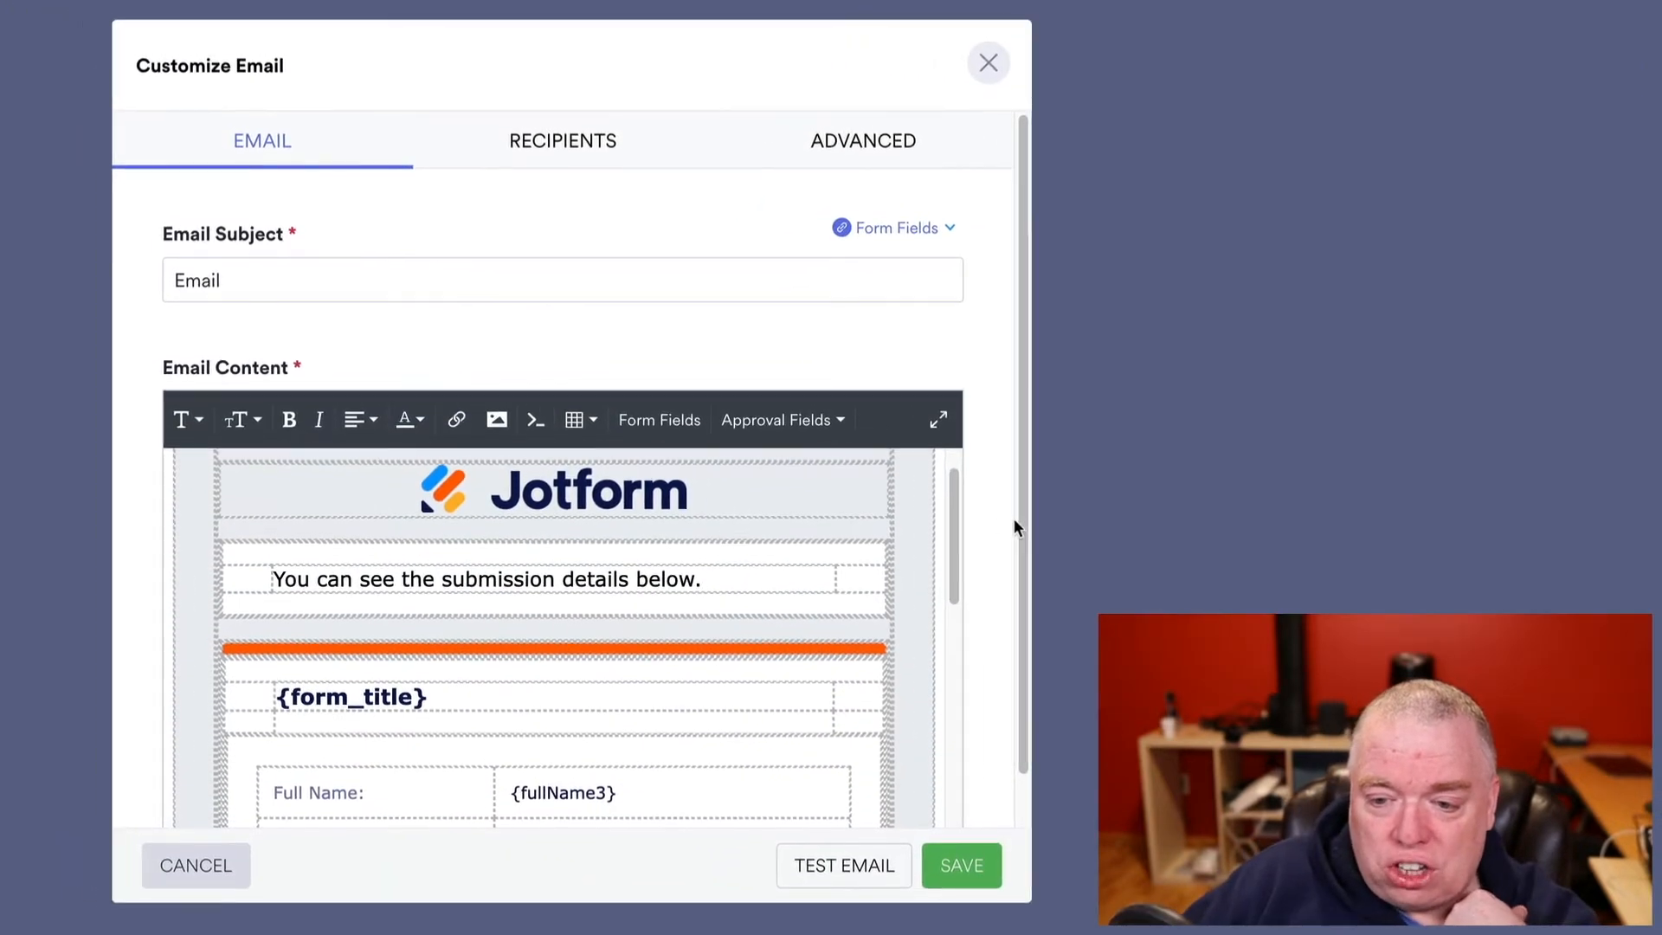
left_click_drag(1018, 518, 1018, 602)
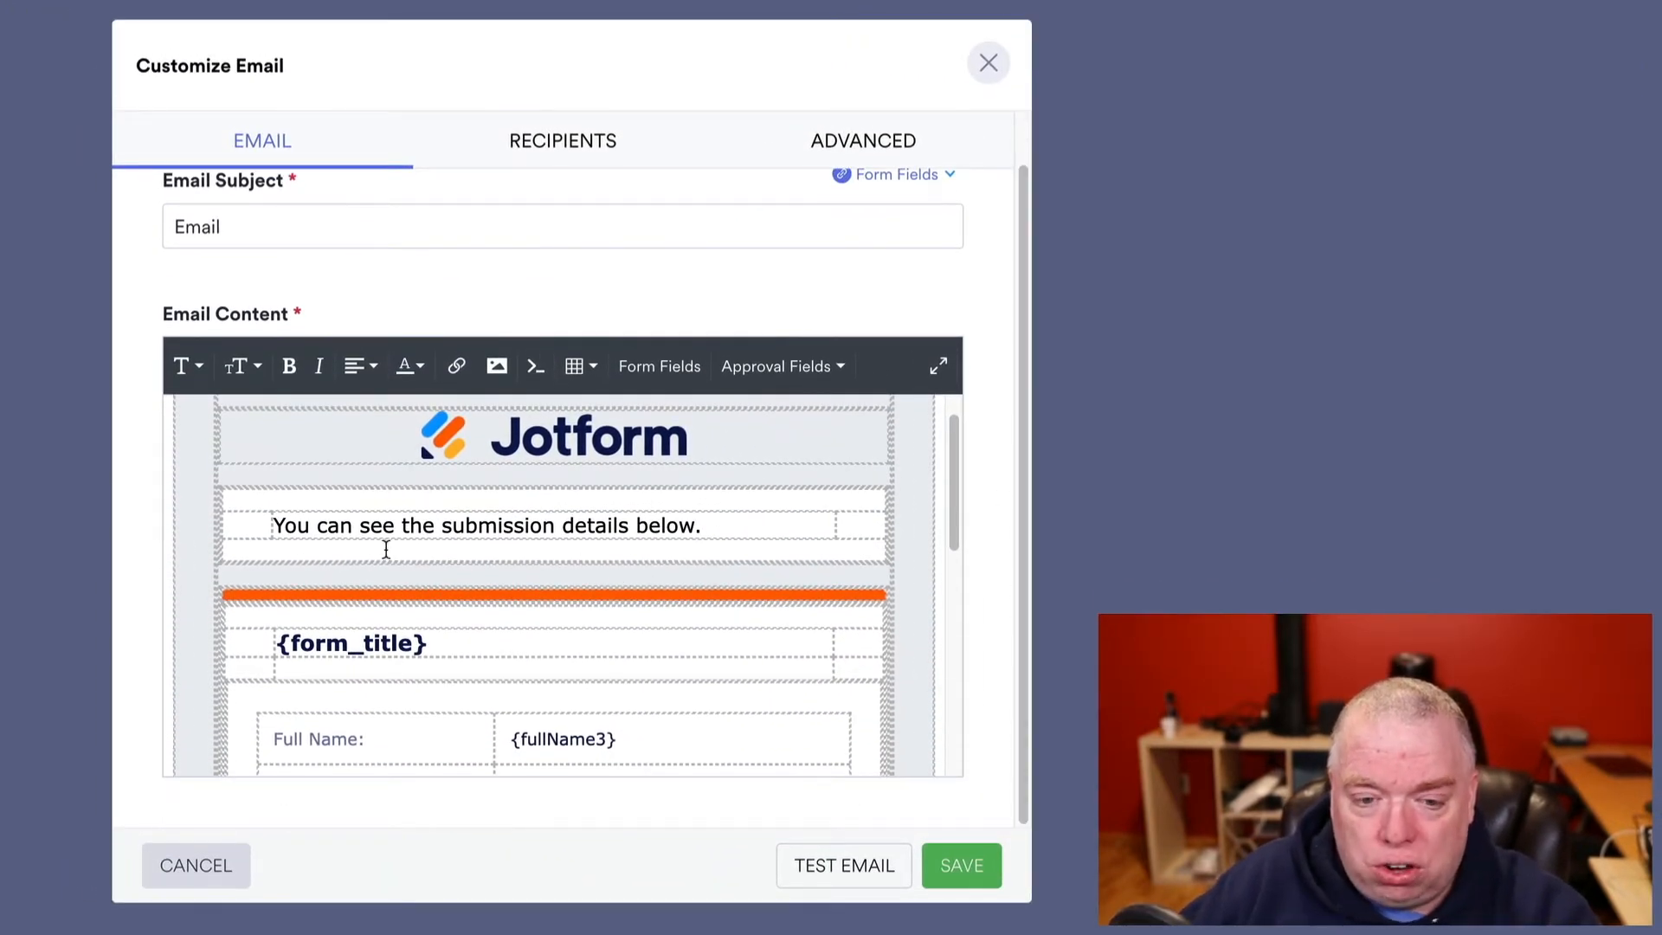
scroll(401, 563, "up", 1)
left_click(310, 217)
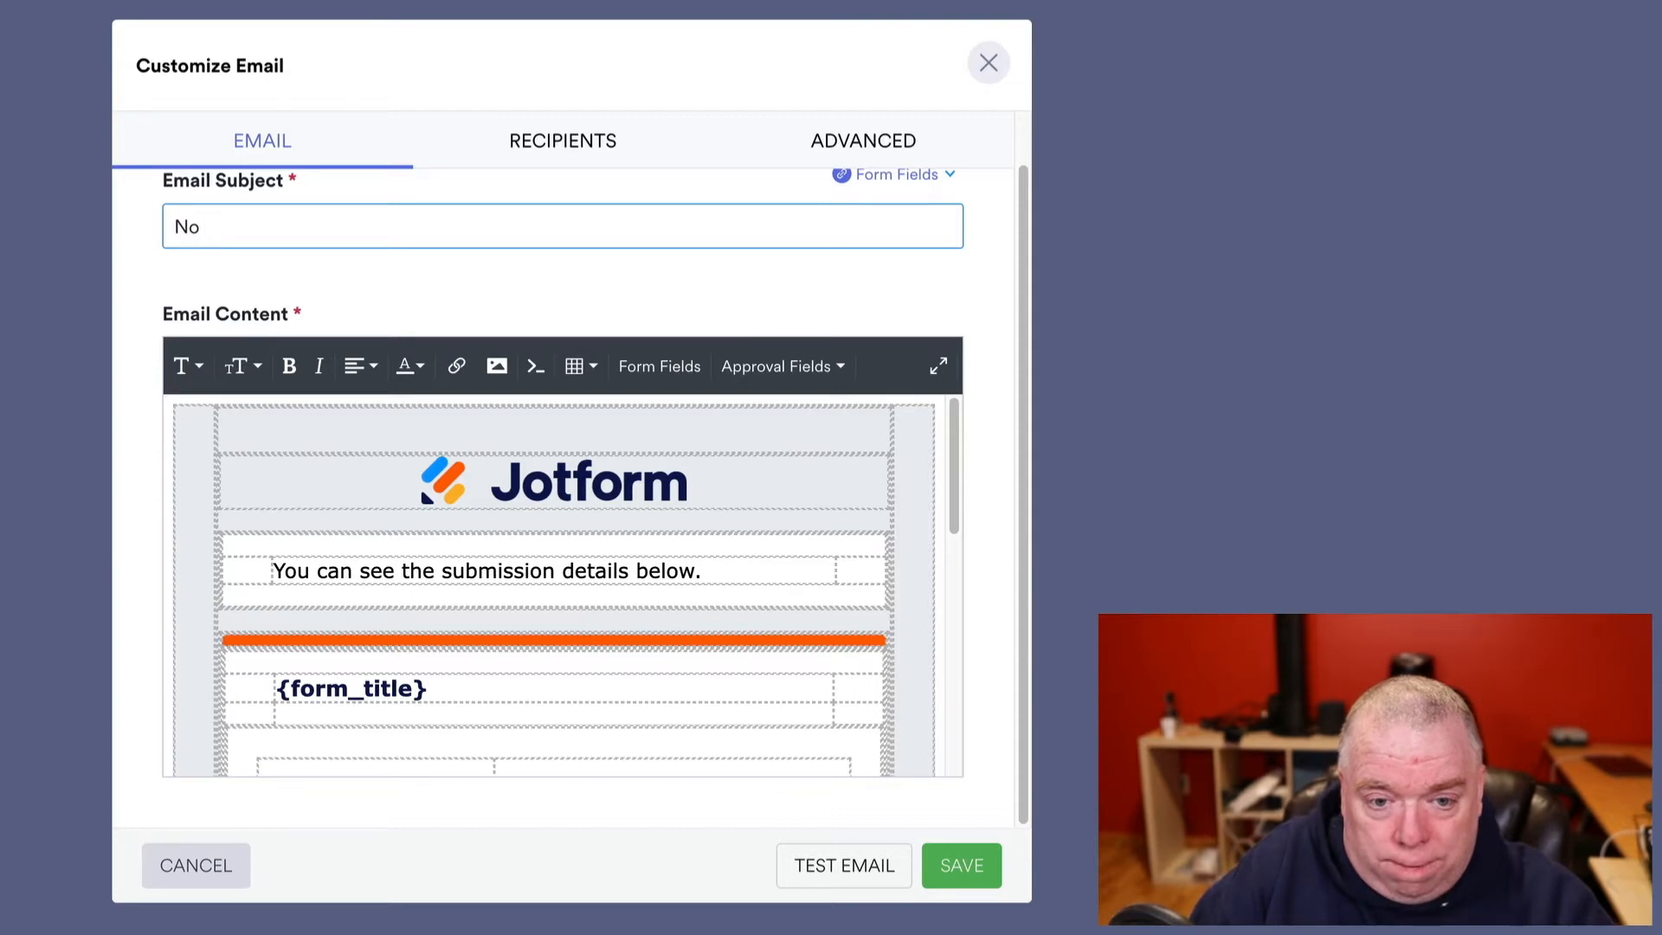
type("No Builded")
key("BackSpace")
key("BackSpace")
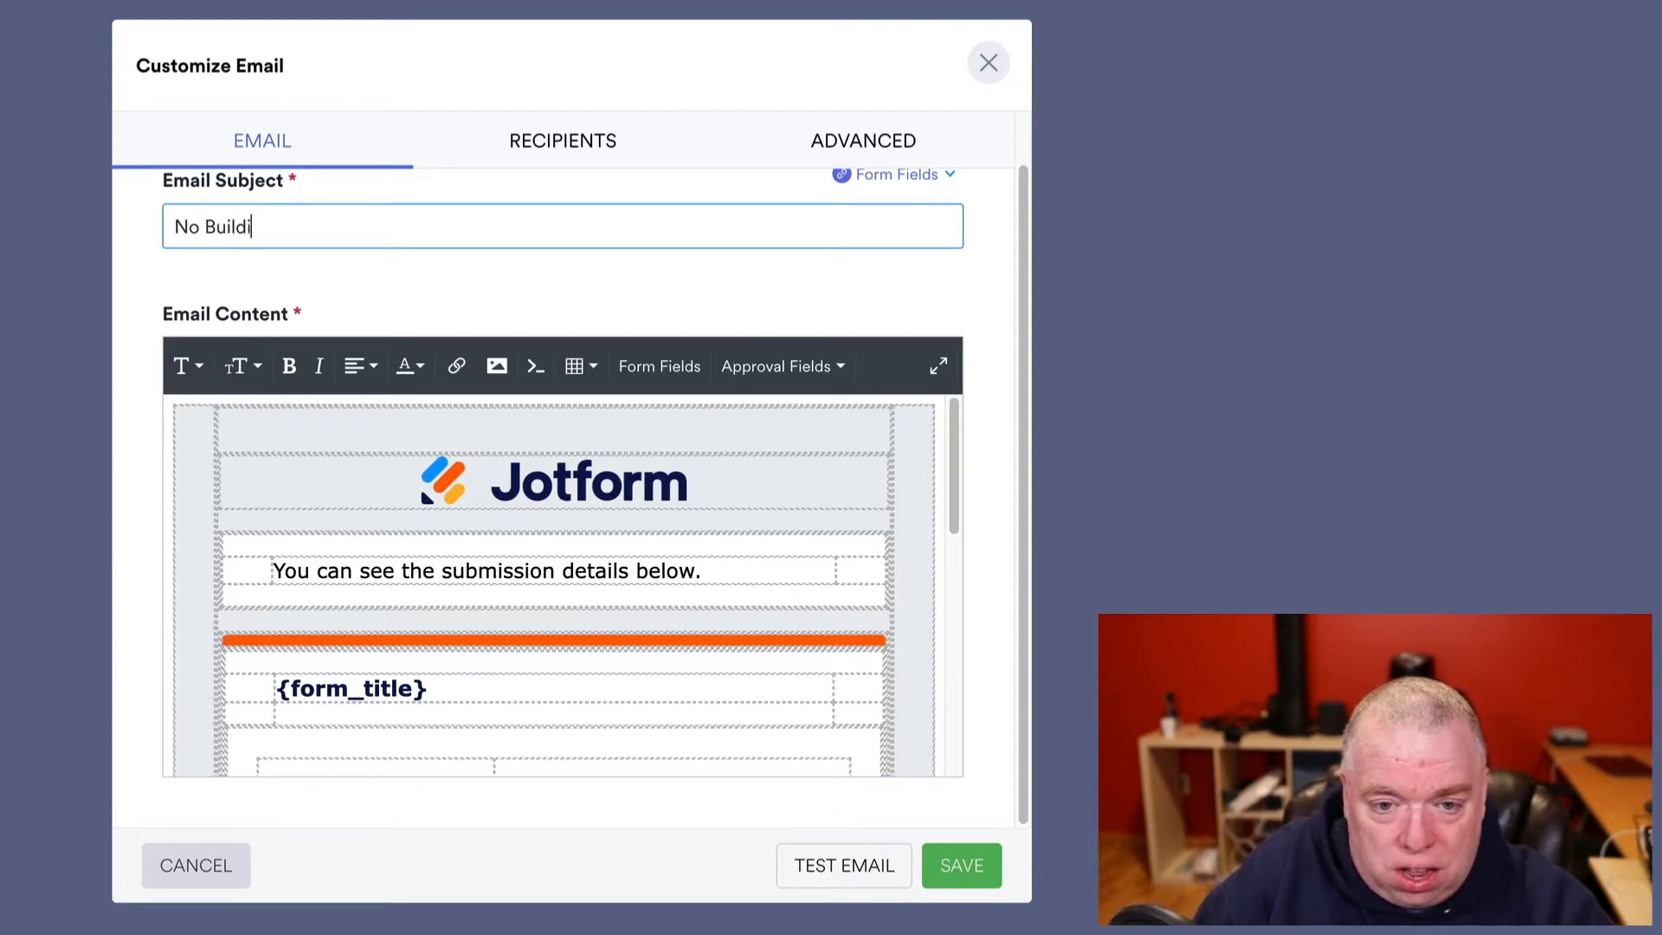
type("ing Detected")
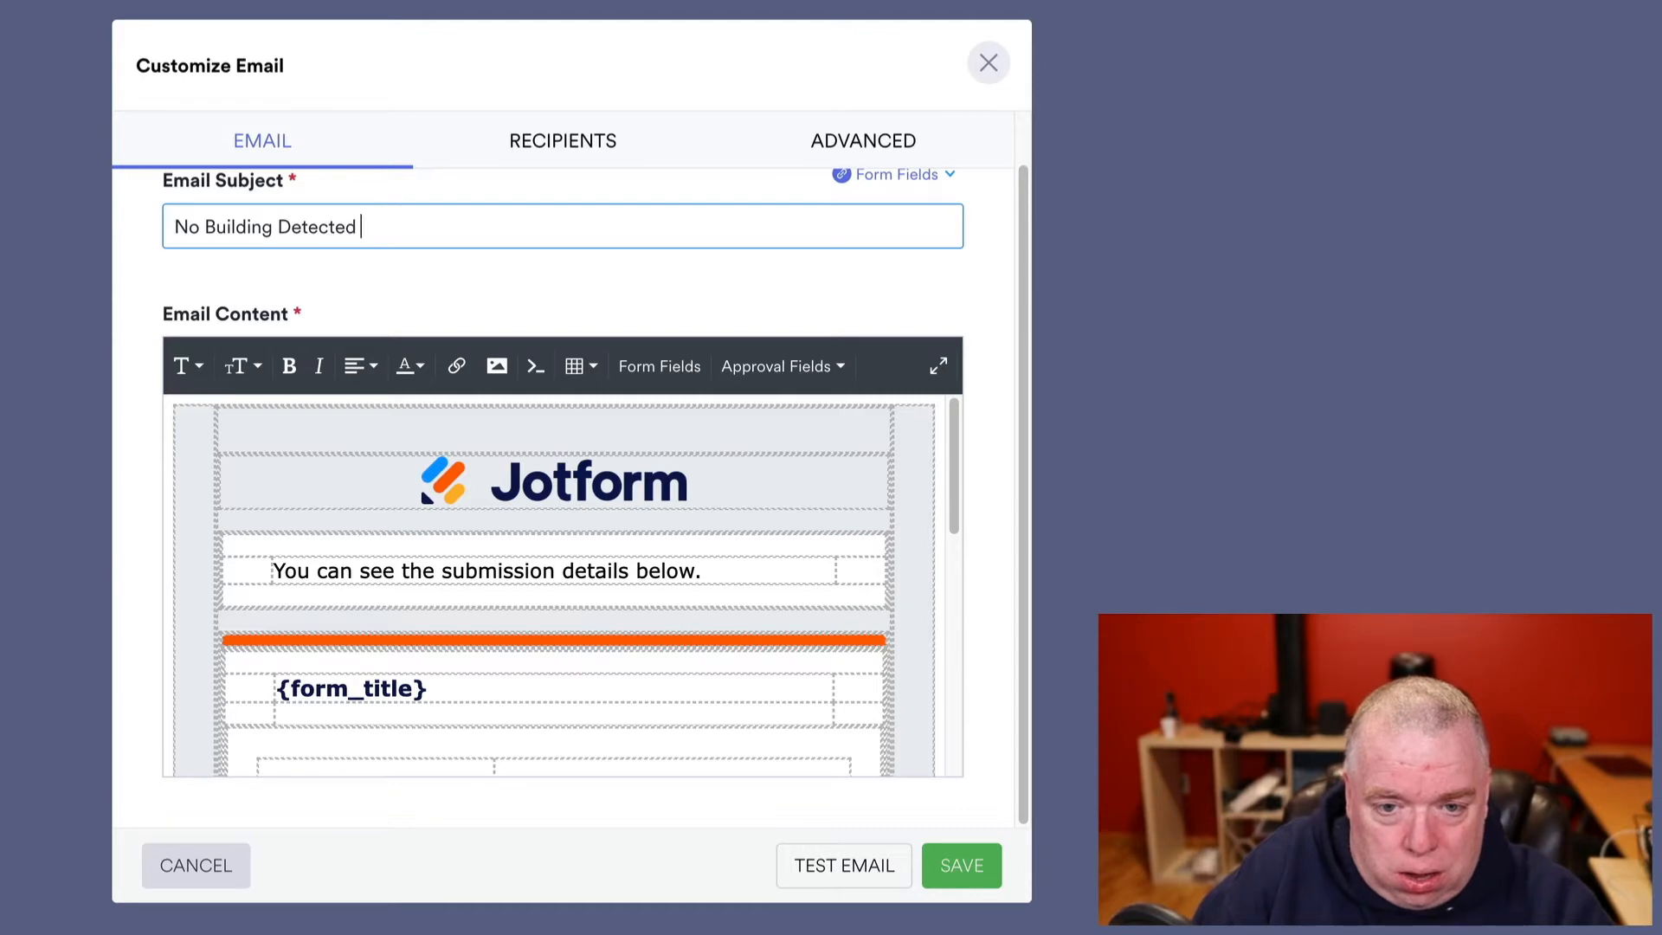
type(" - Pleas")
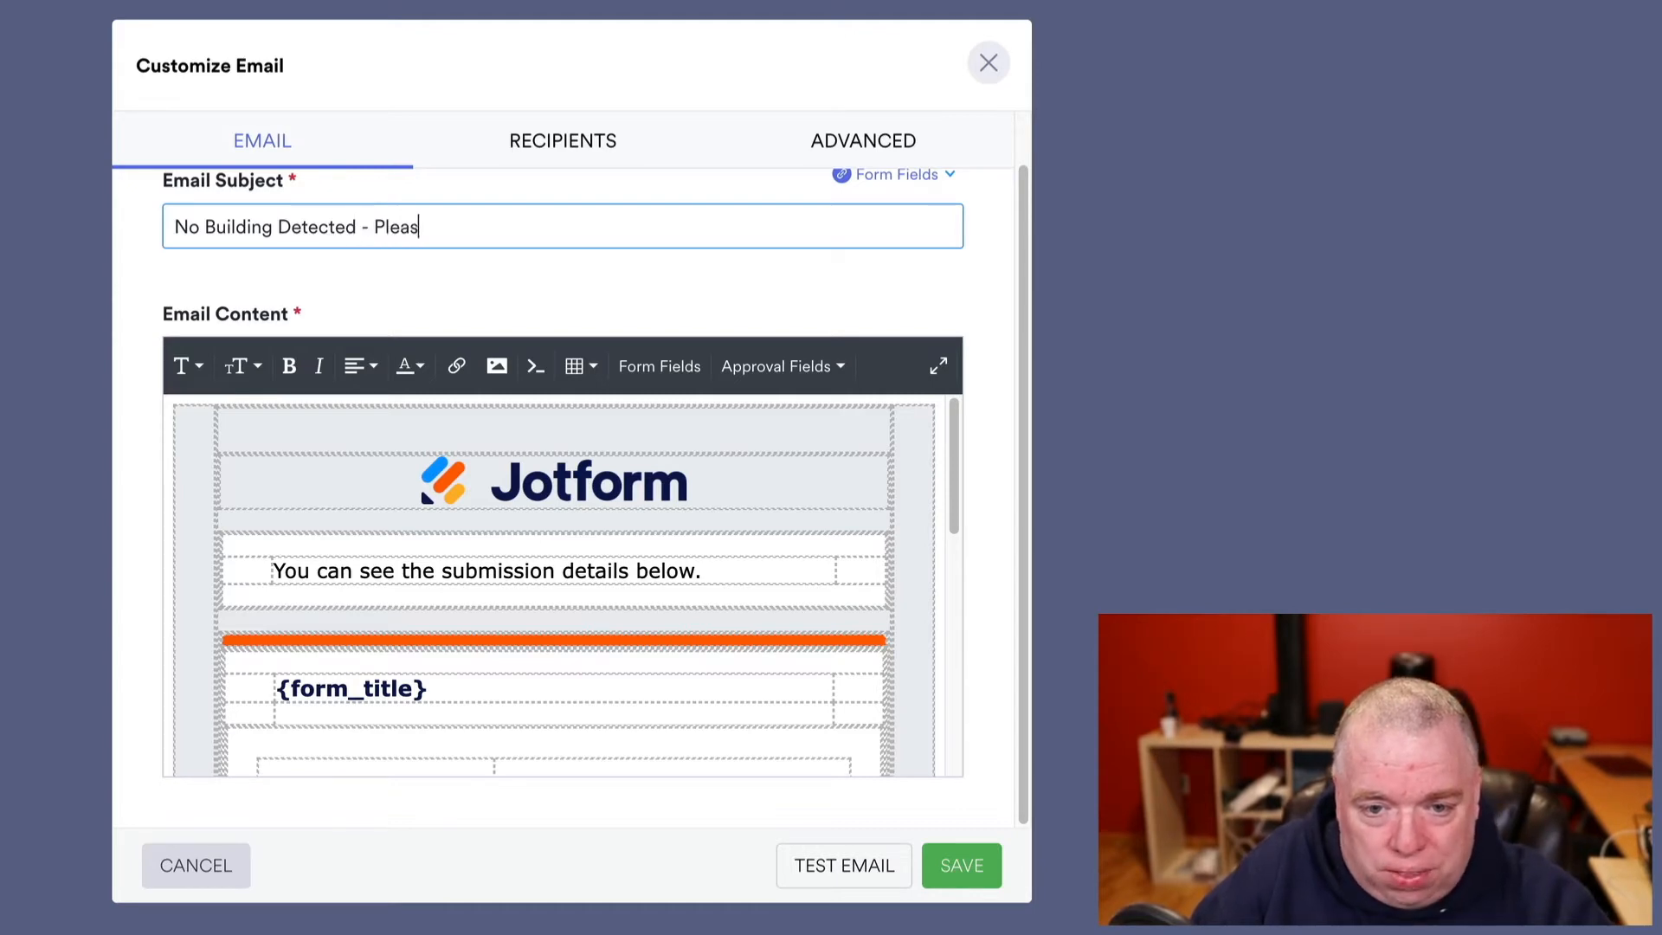
type("e add")
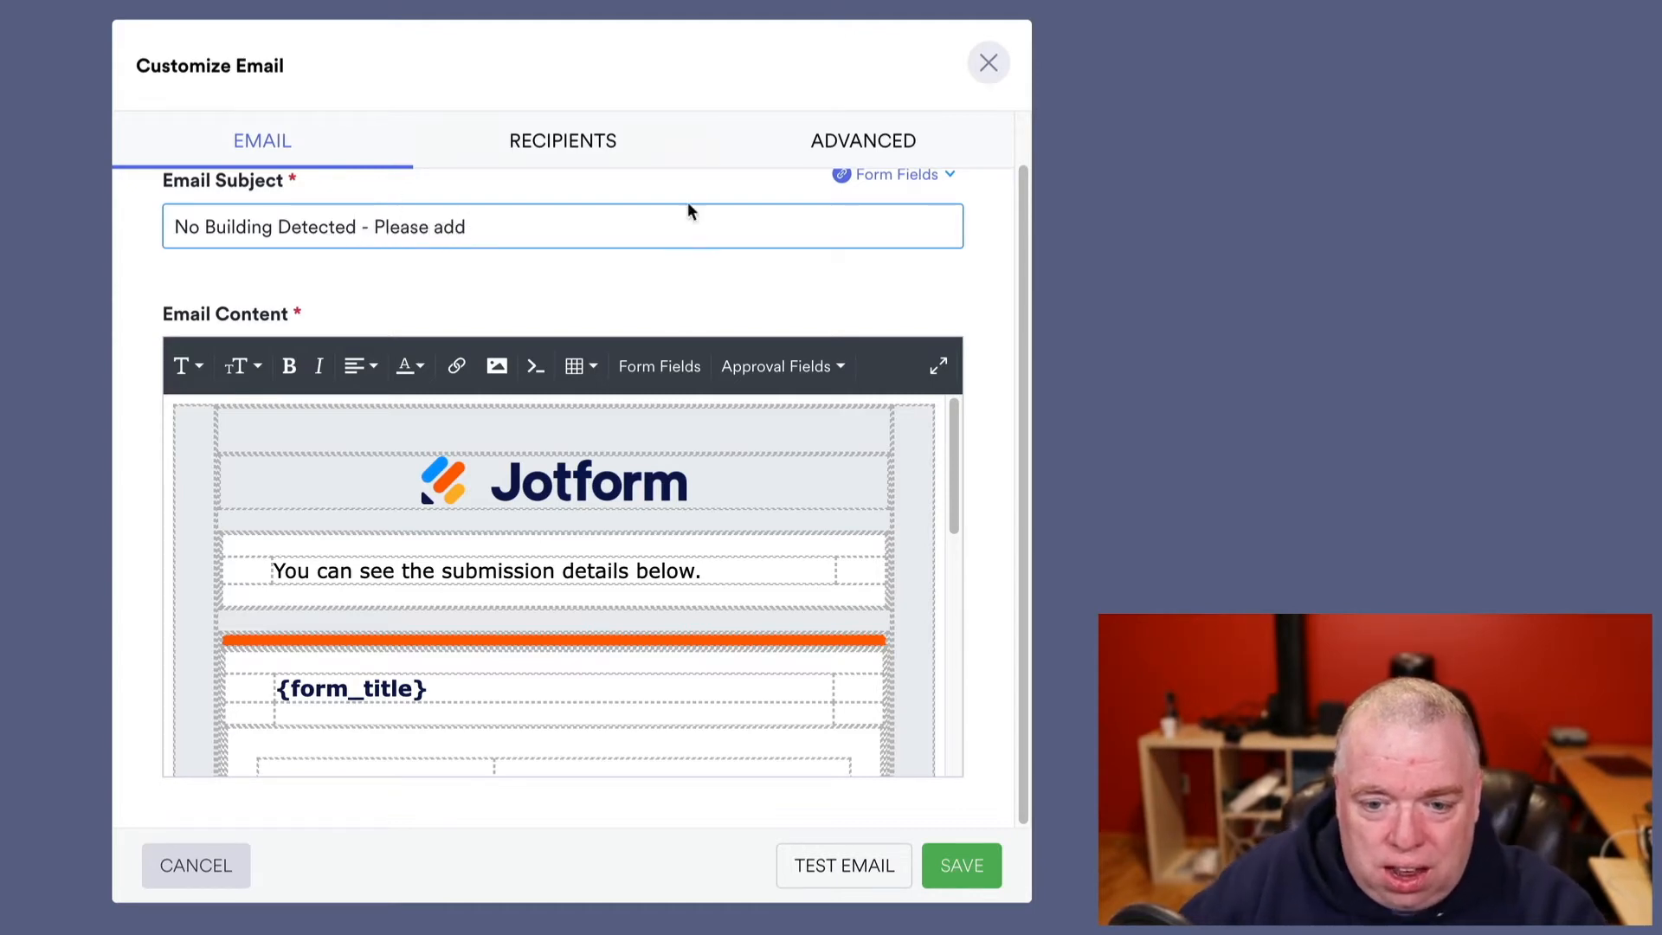
- Replace the submission-details sentence in the email body with a greeting beginning 'Hi,'
left_click(532, 570)
left_click_drag(716, 565, 275, 575)
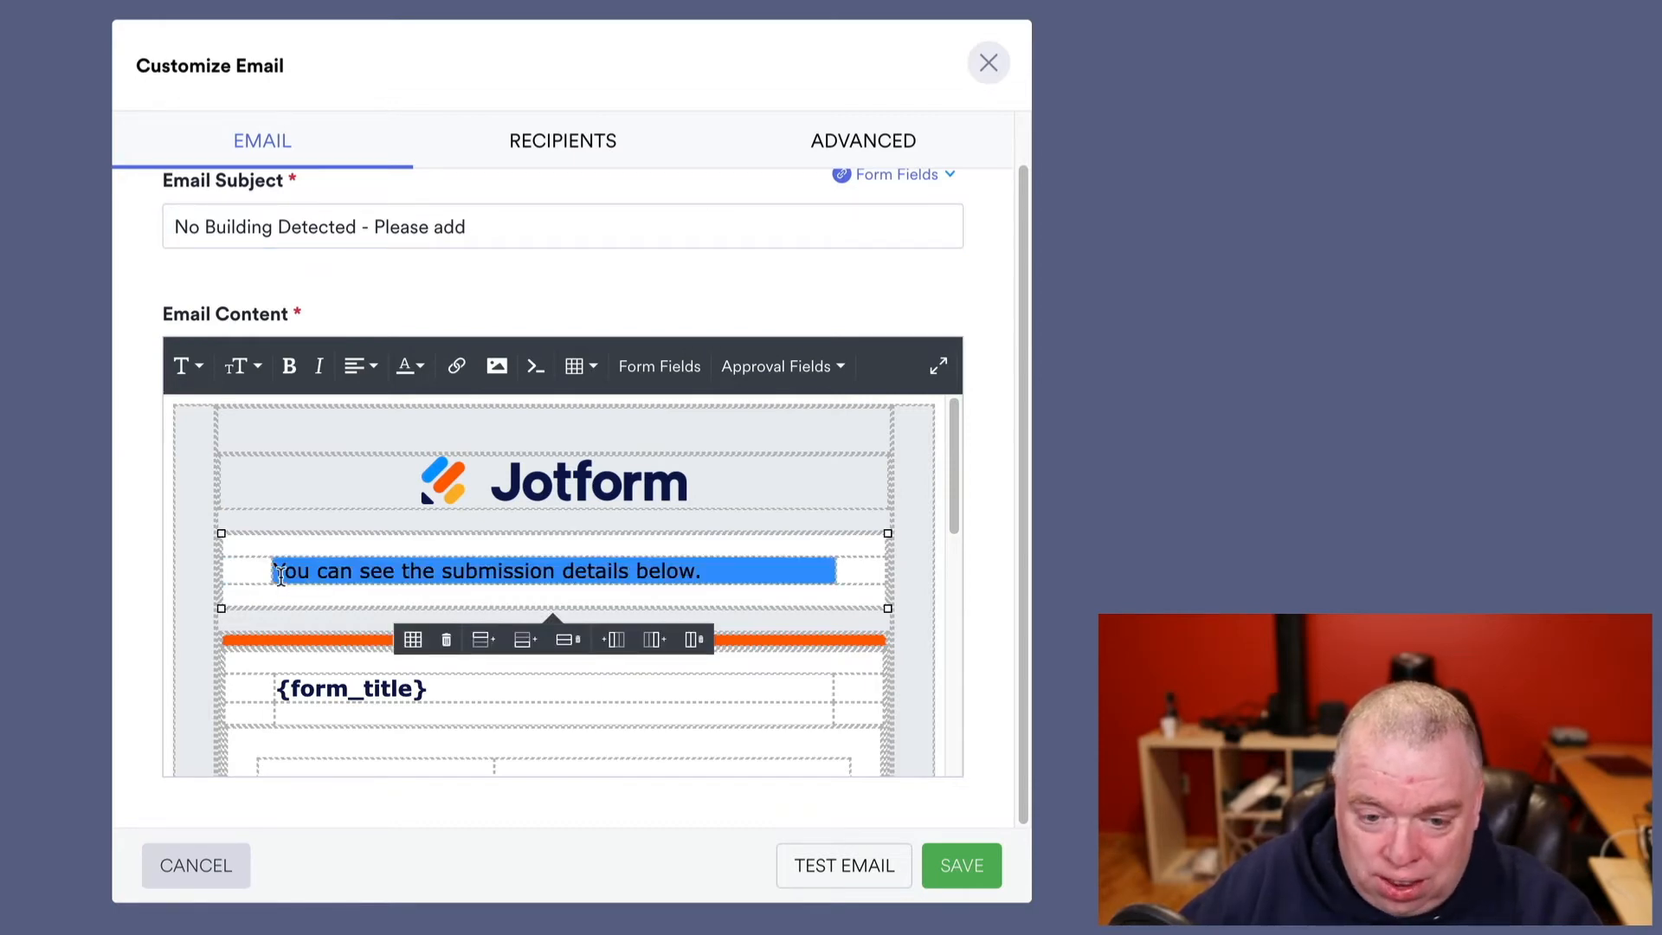
key("BackSpace")
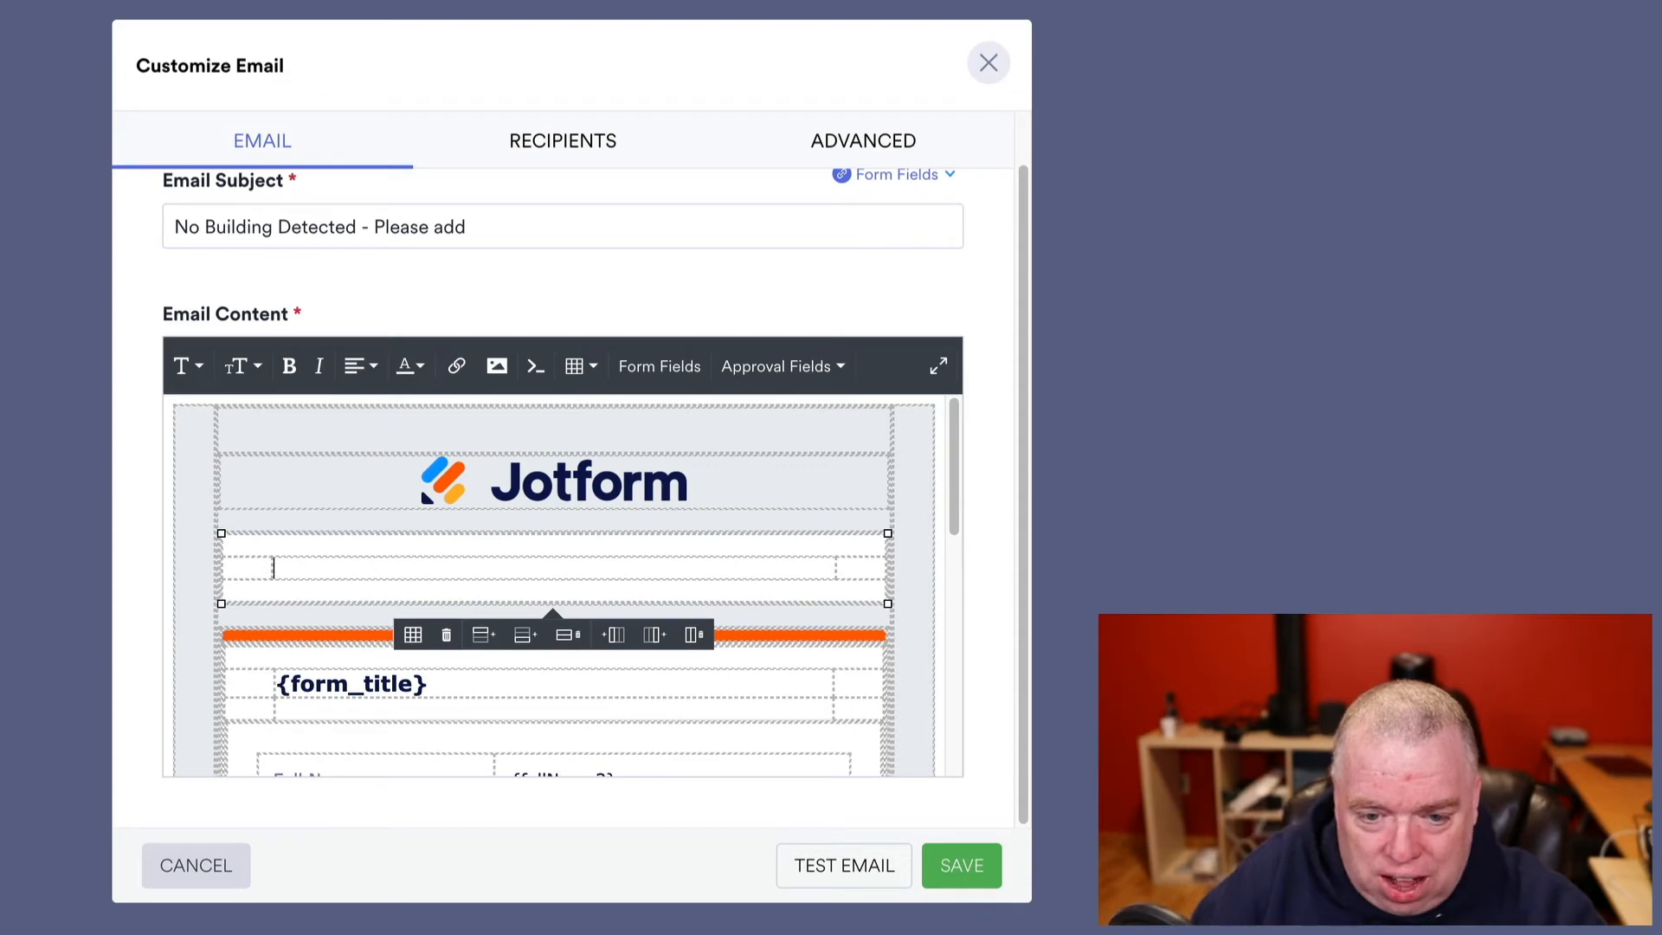
type("Hi, ")
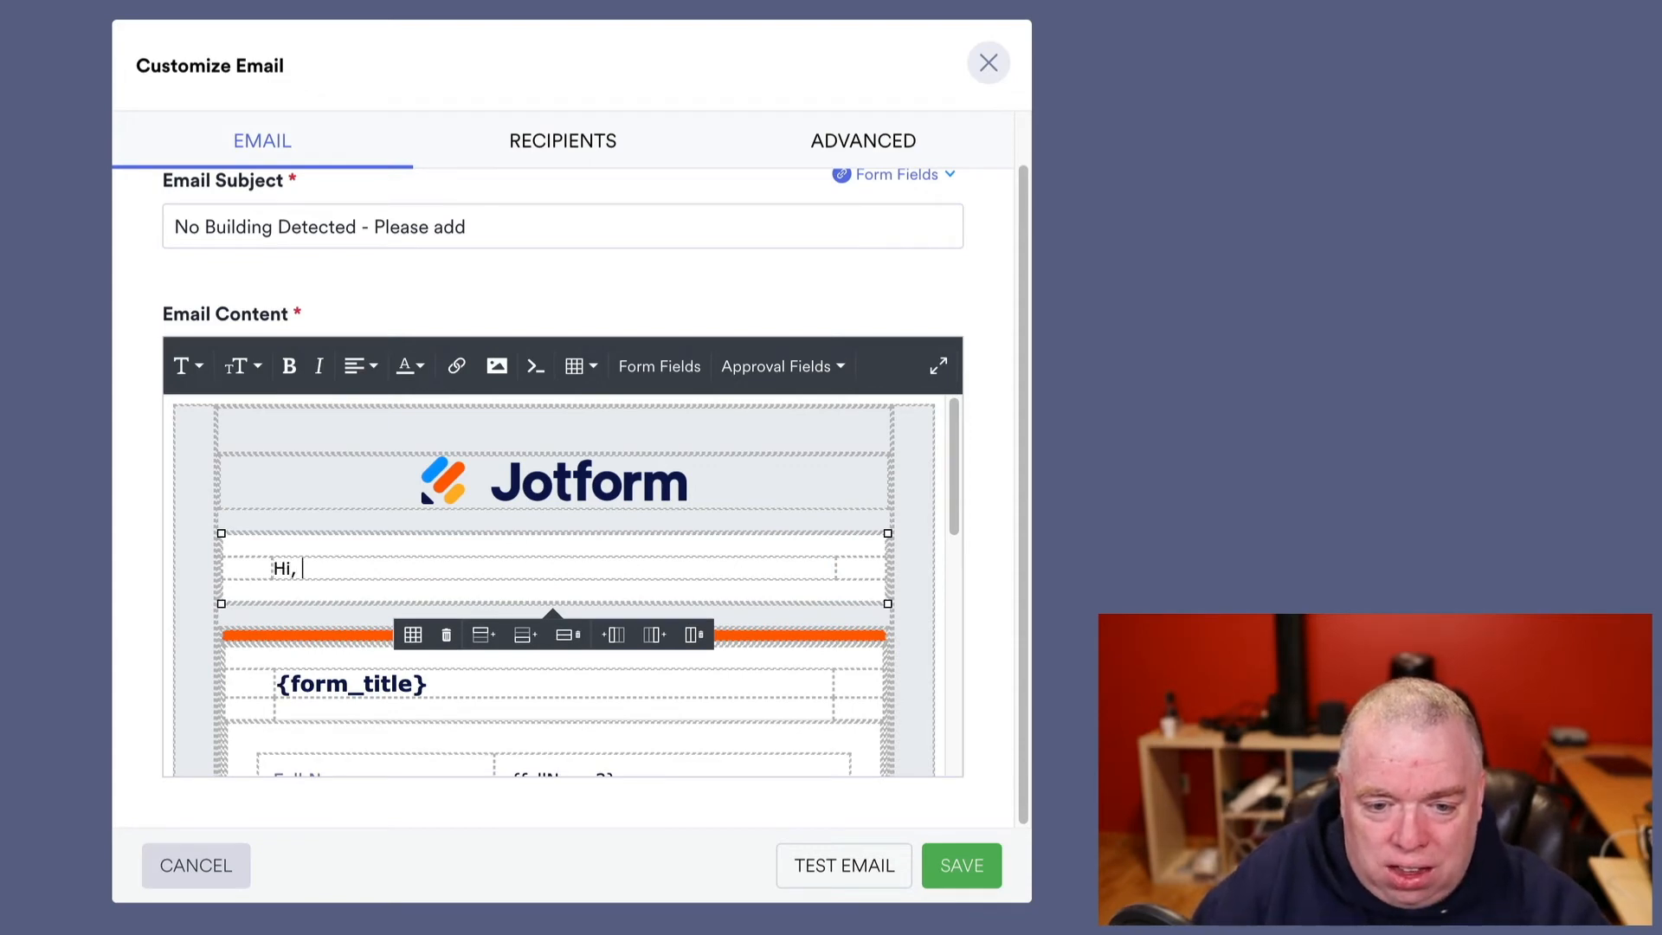
type("You forgot")
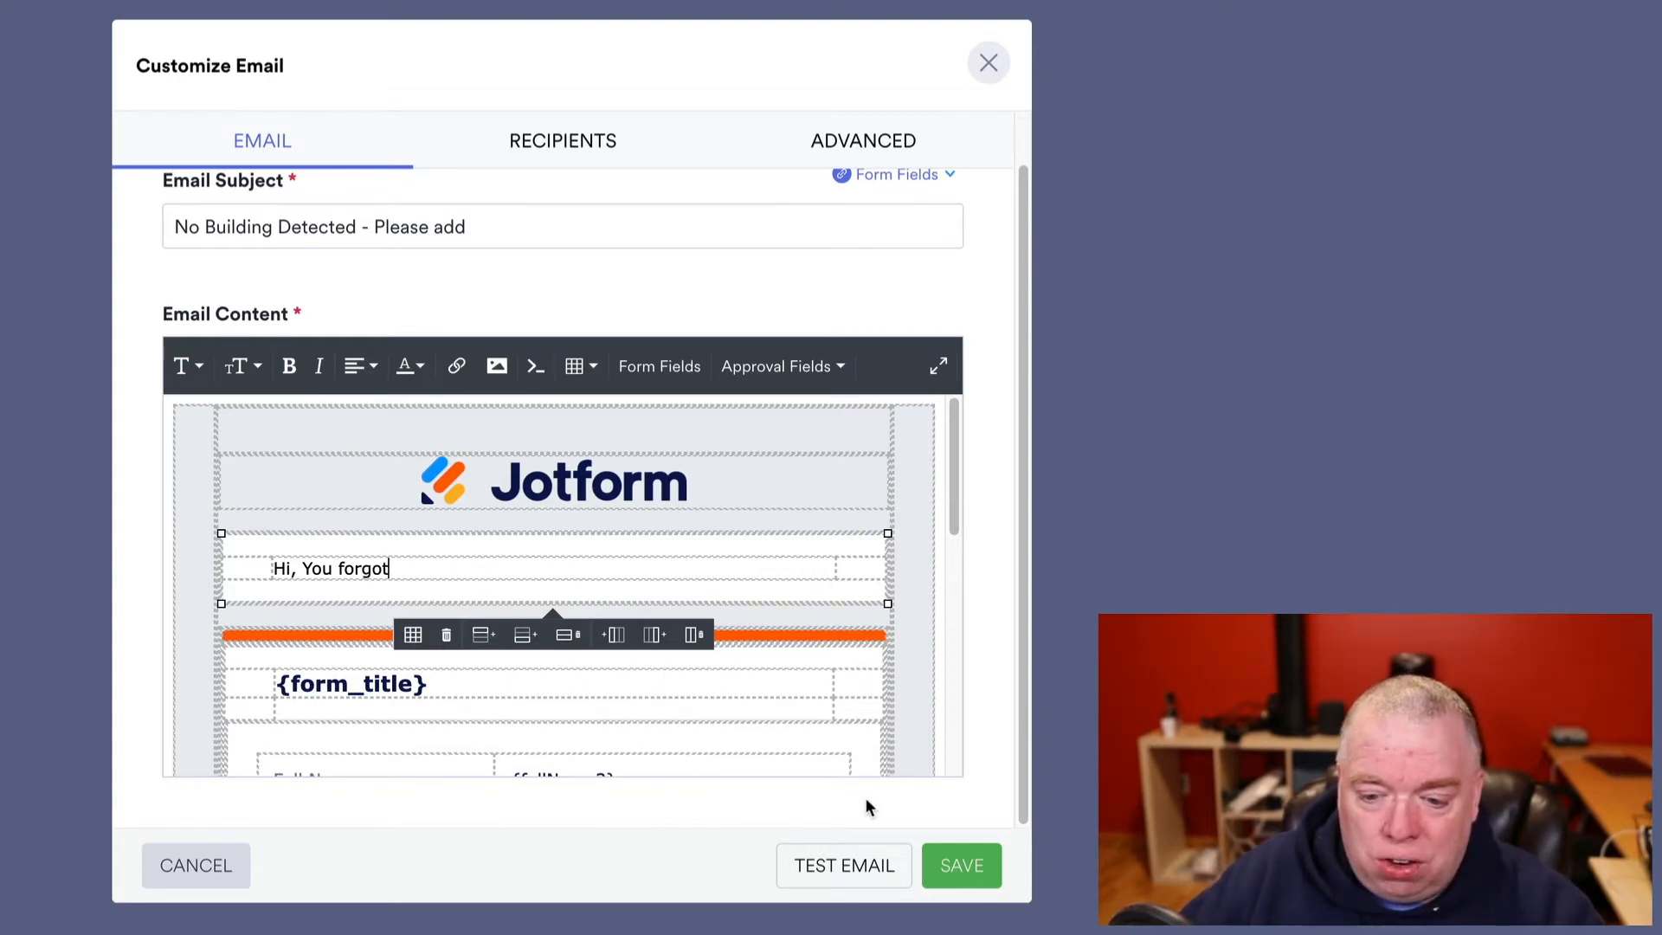
- Set Sender Name to 'IT Approvers', keep the E-mail field as recipient, and close the settings
left_click(578, 146)
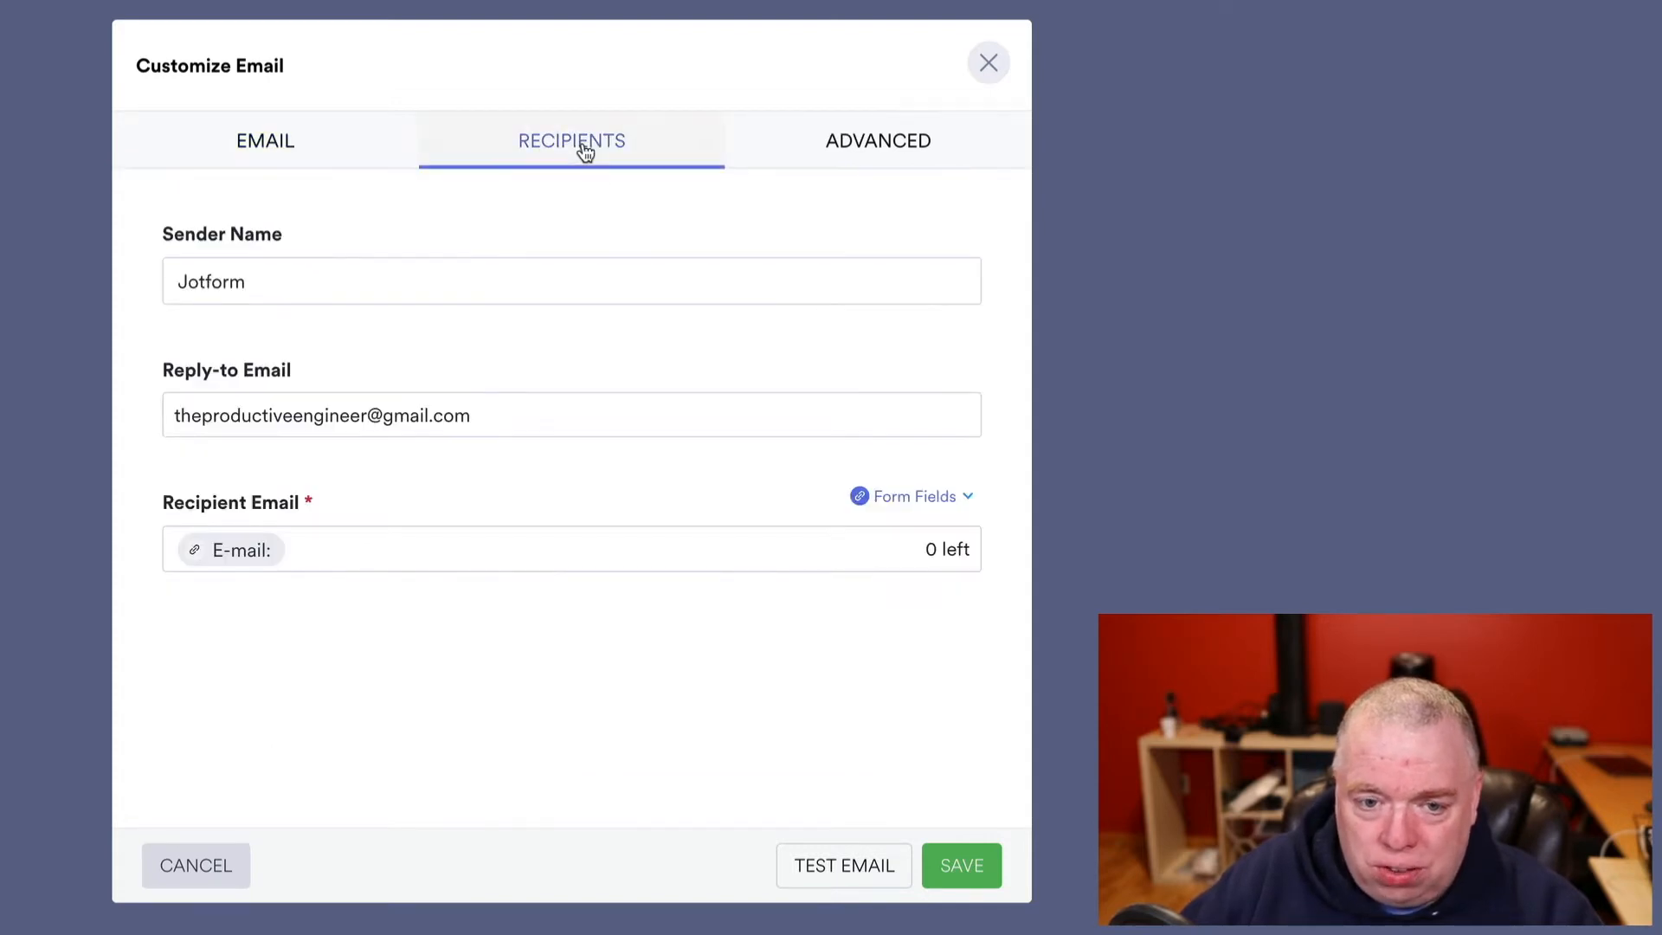
double_click(256, 286)
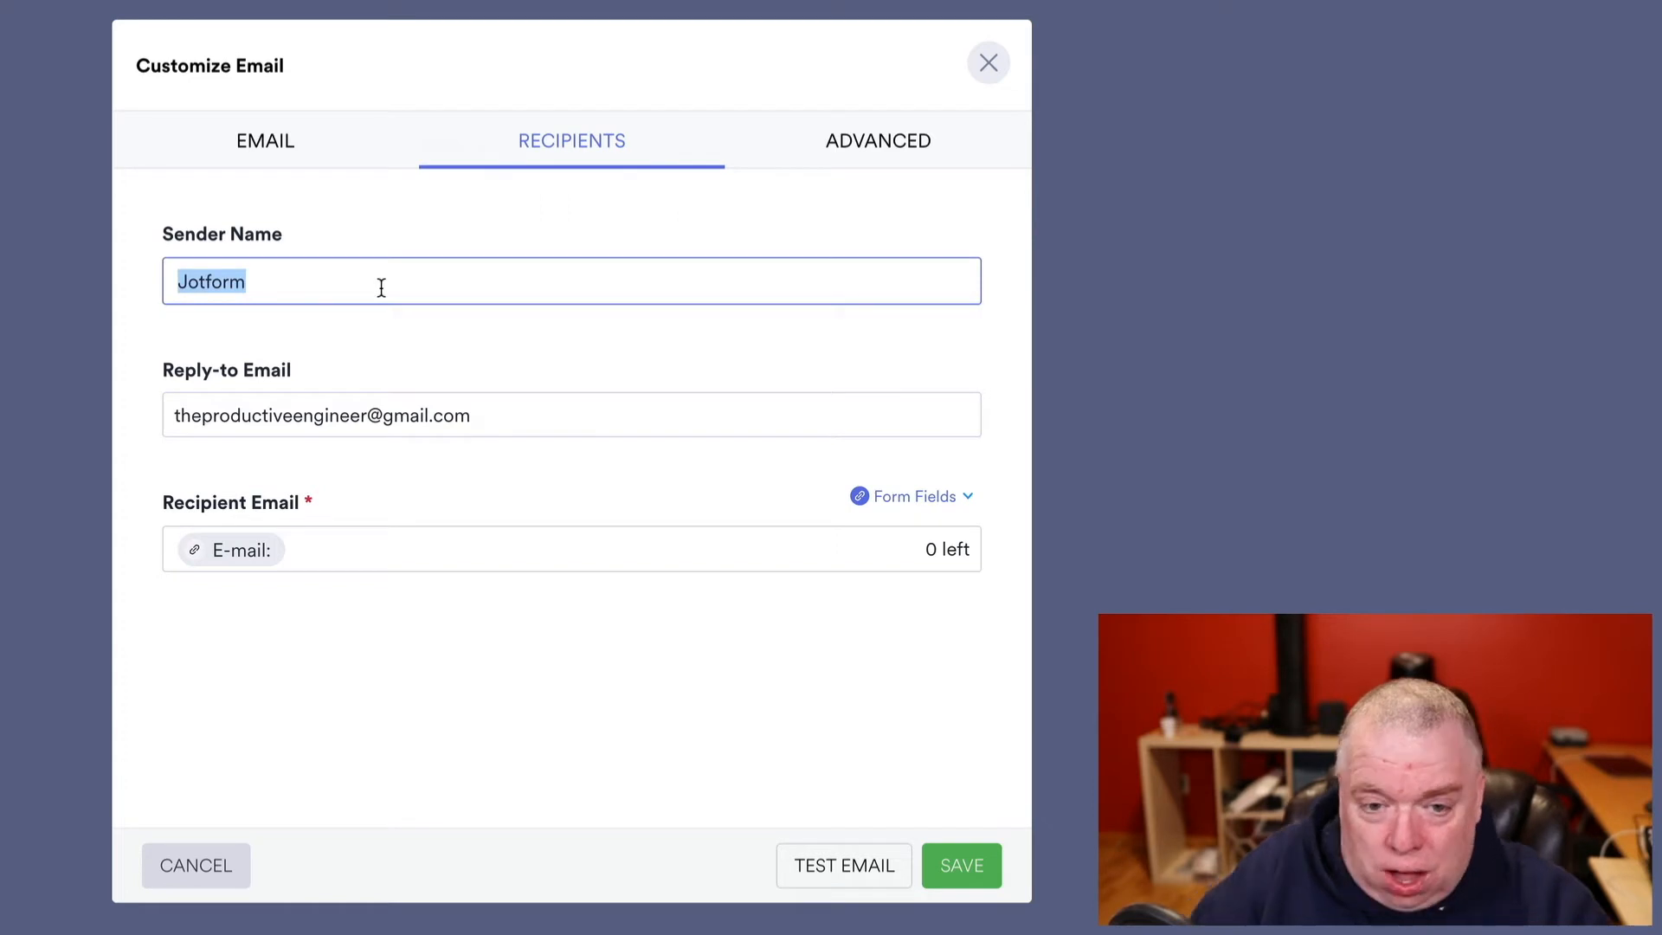
type("IT Approv")
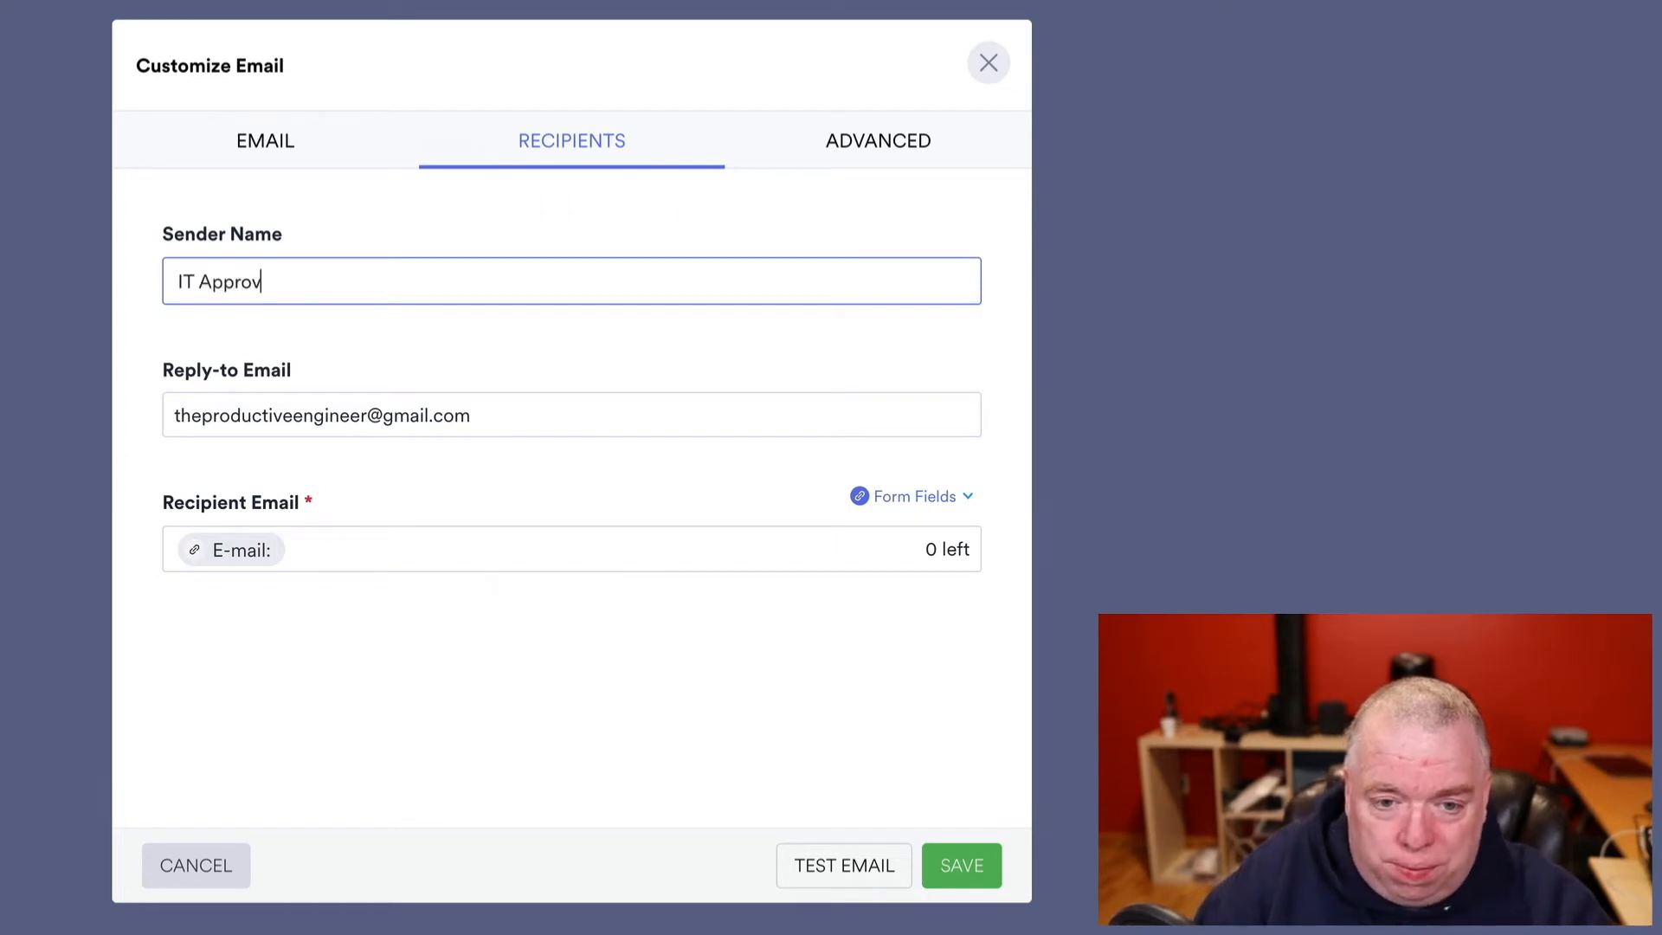
type("ers")
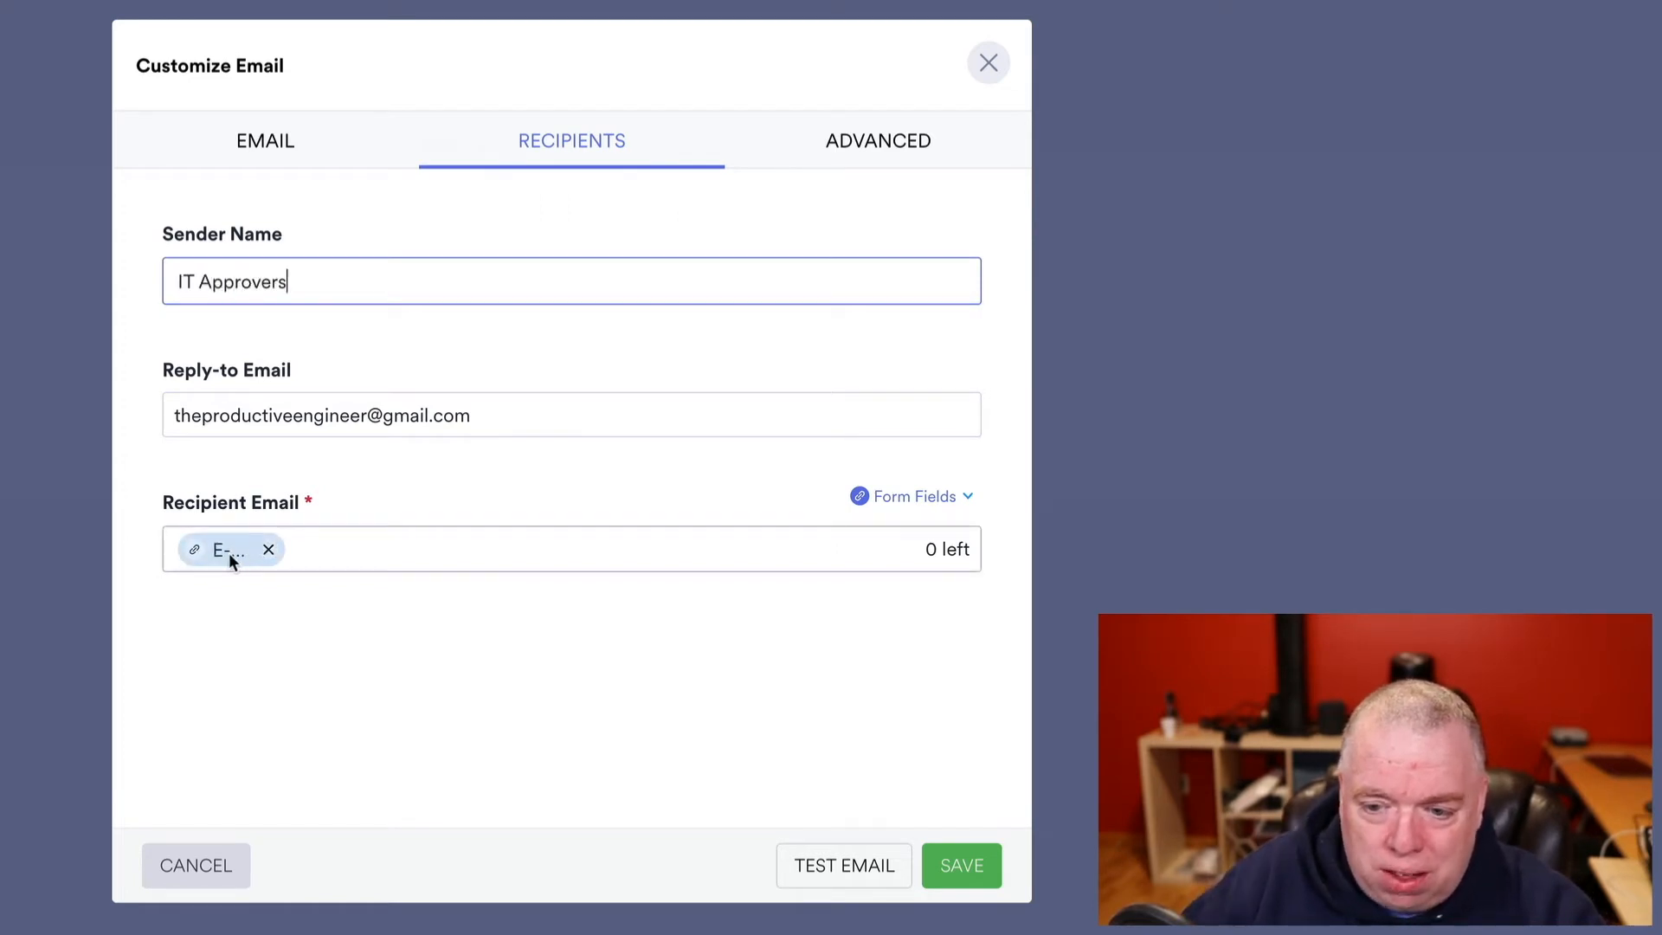
left_click(944, 497)
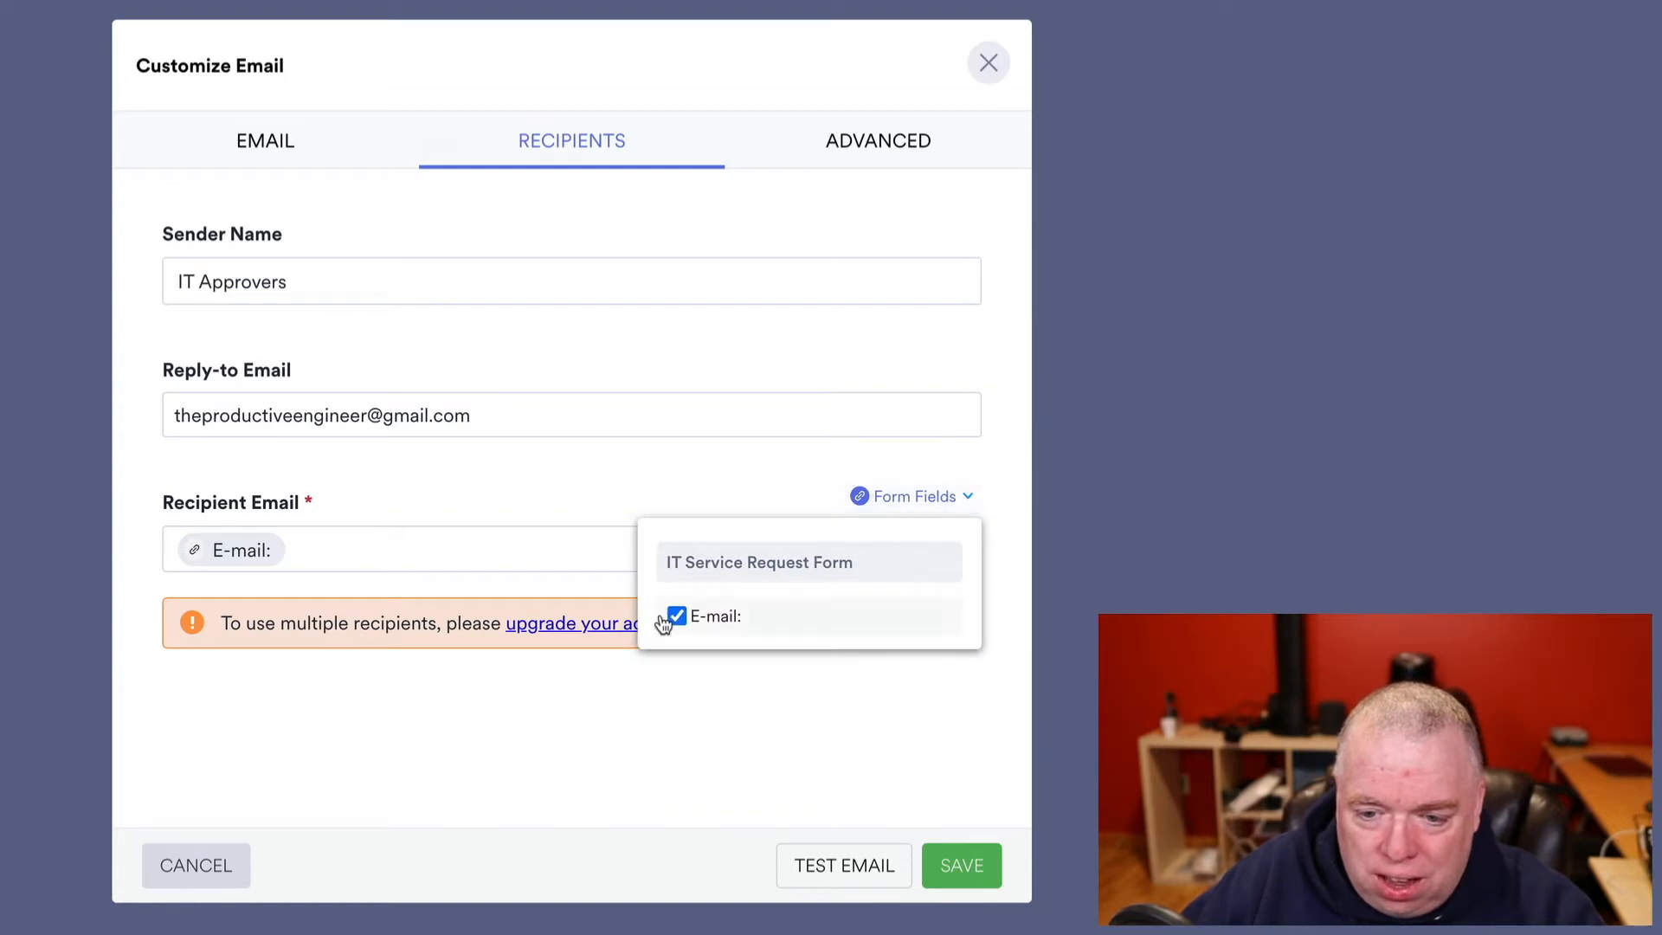
left_click(797, 478)
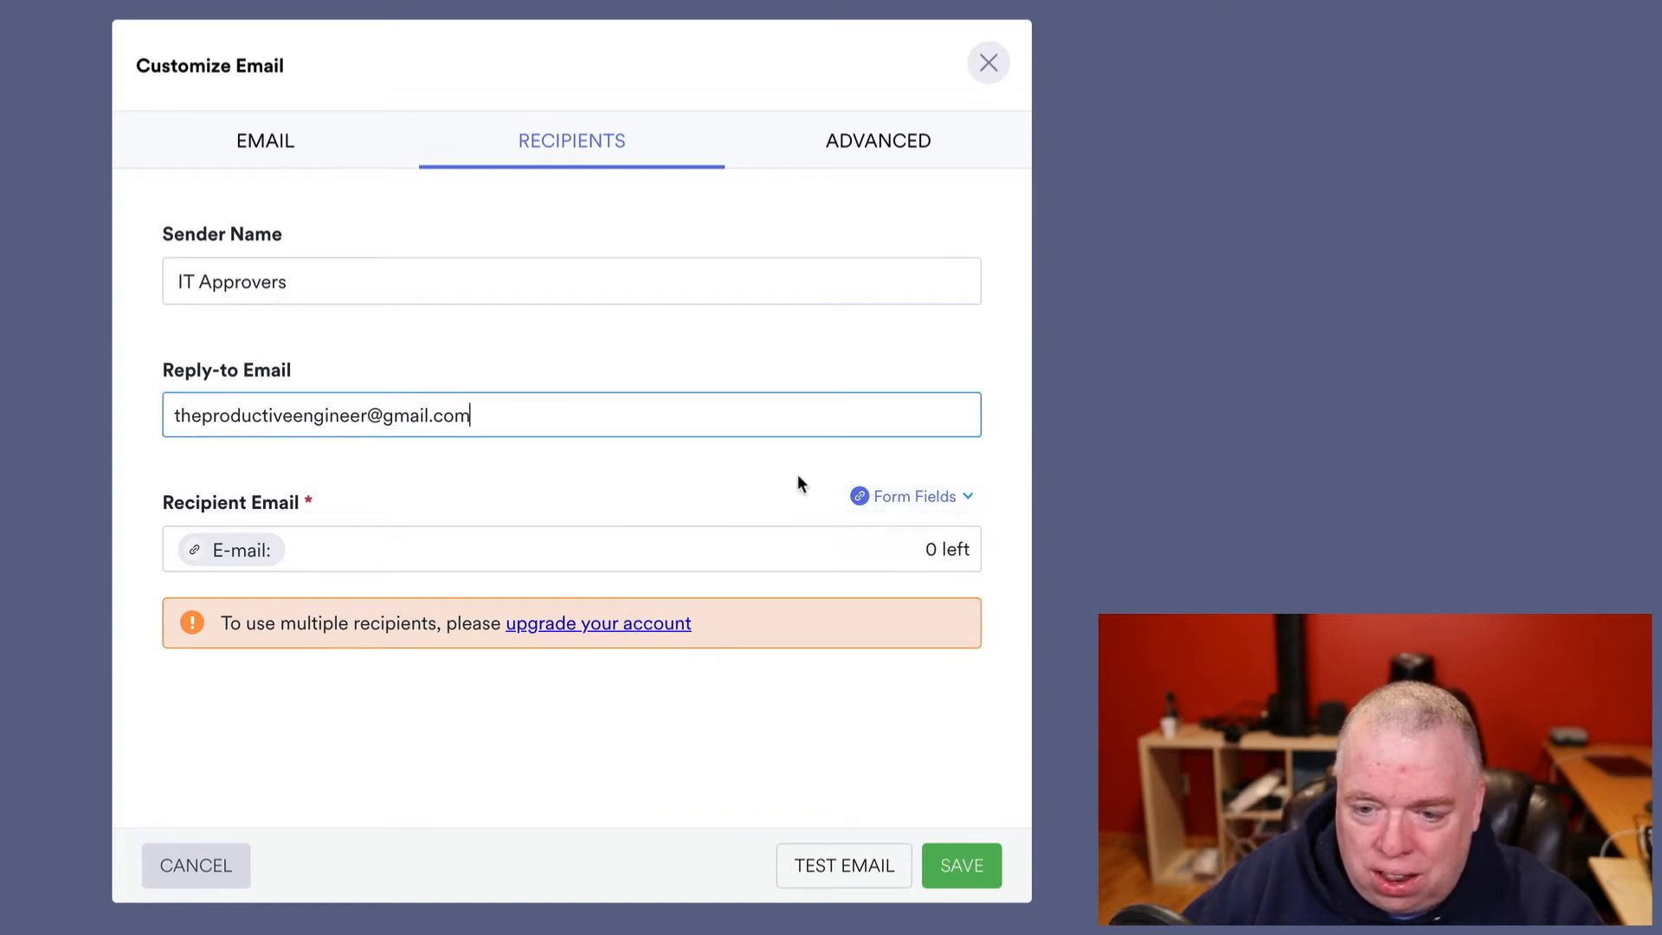
left_click(918, 497)
left_click(560, 509)
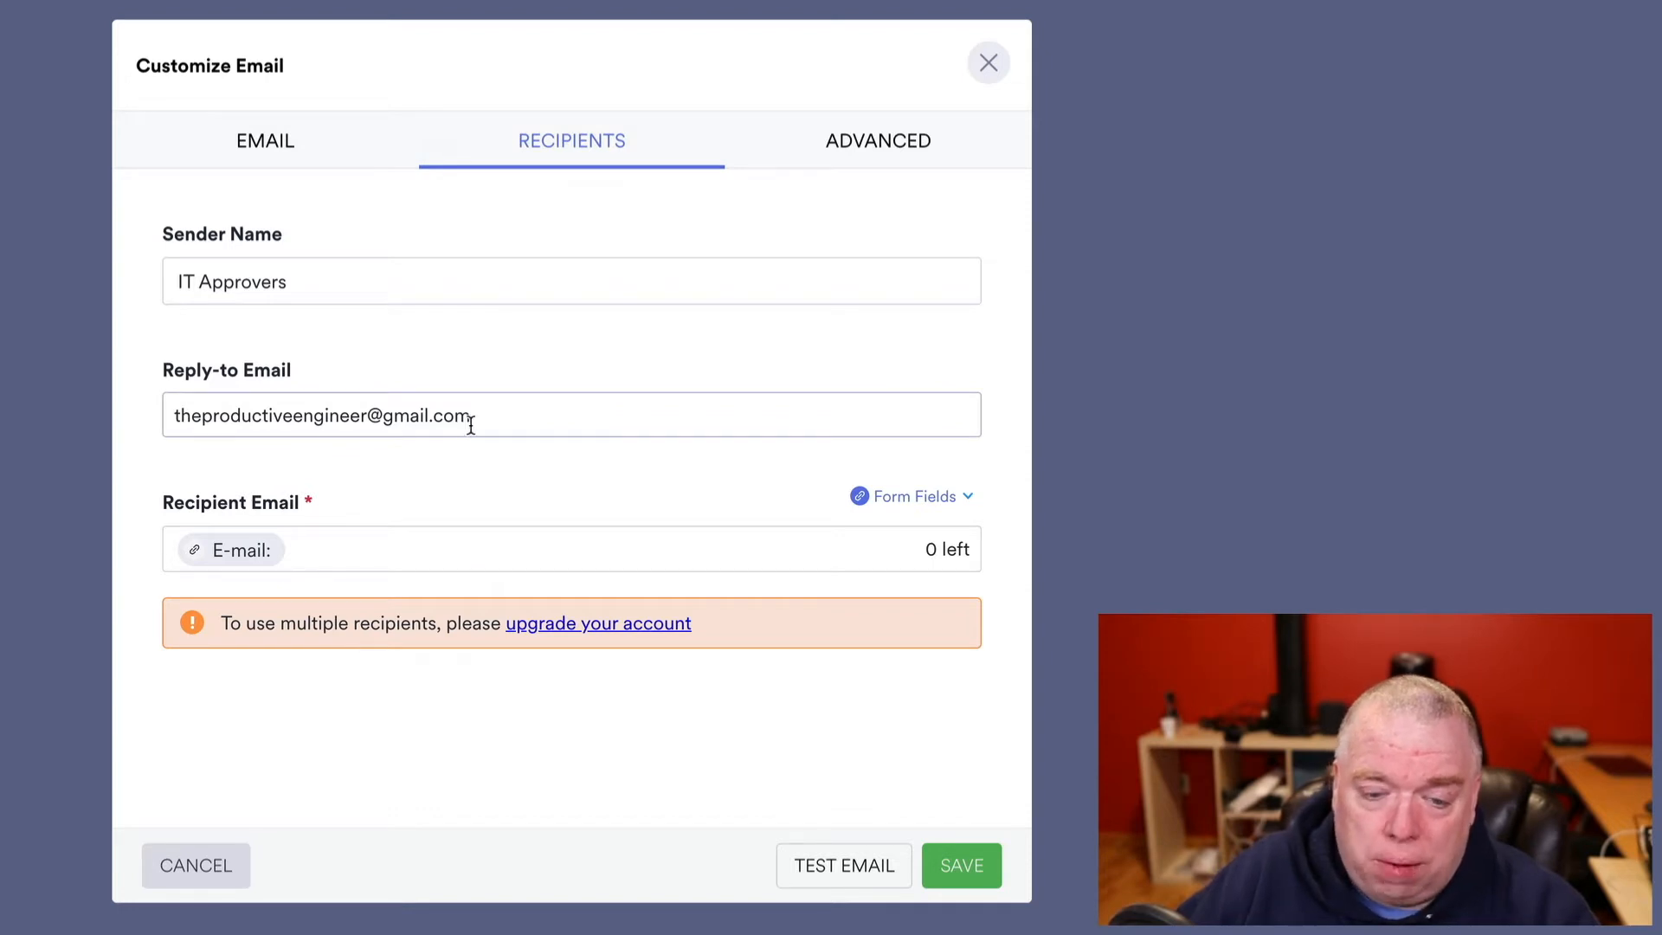
left_click(201, 864)
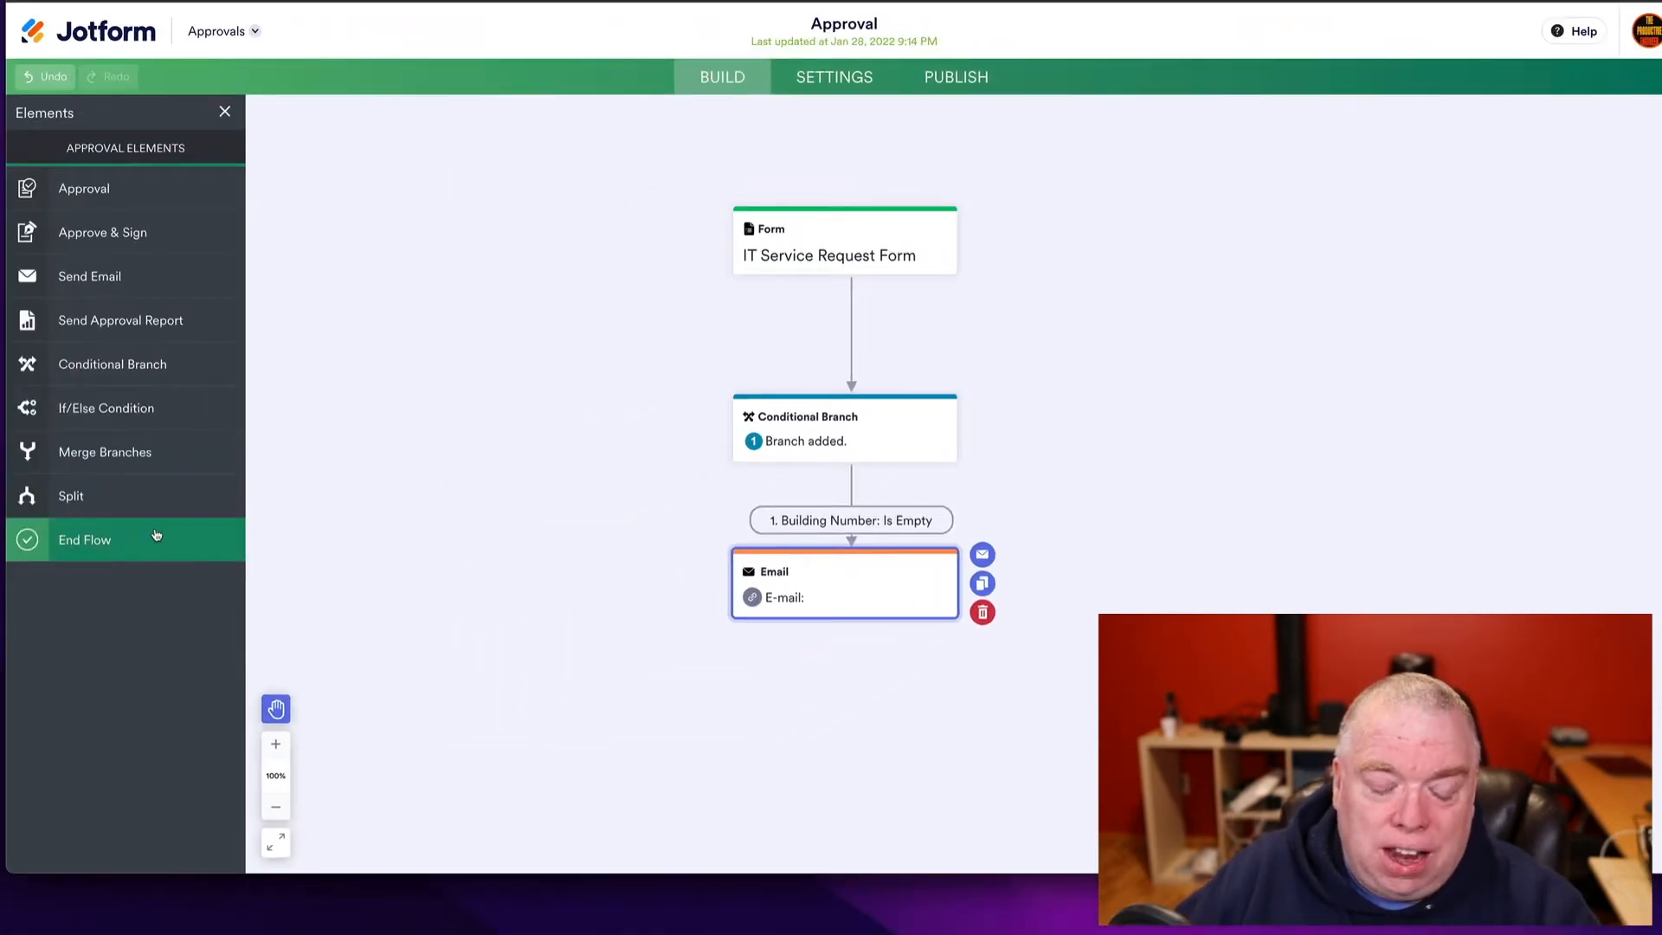
- Add an End Flow element and connect the branch's Email step to END
left_click_drag(167, 545, 870, 728)
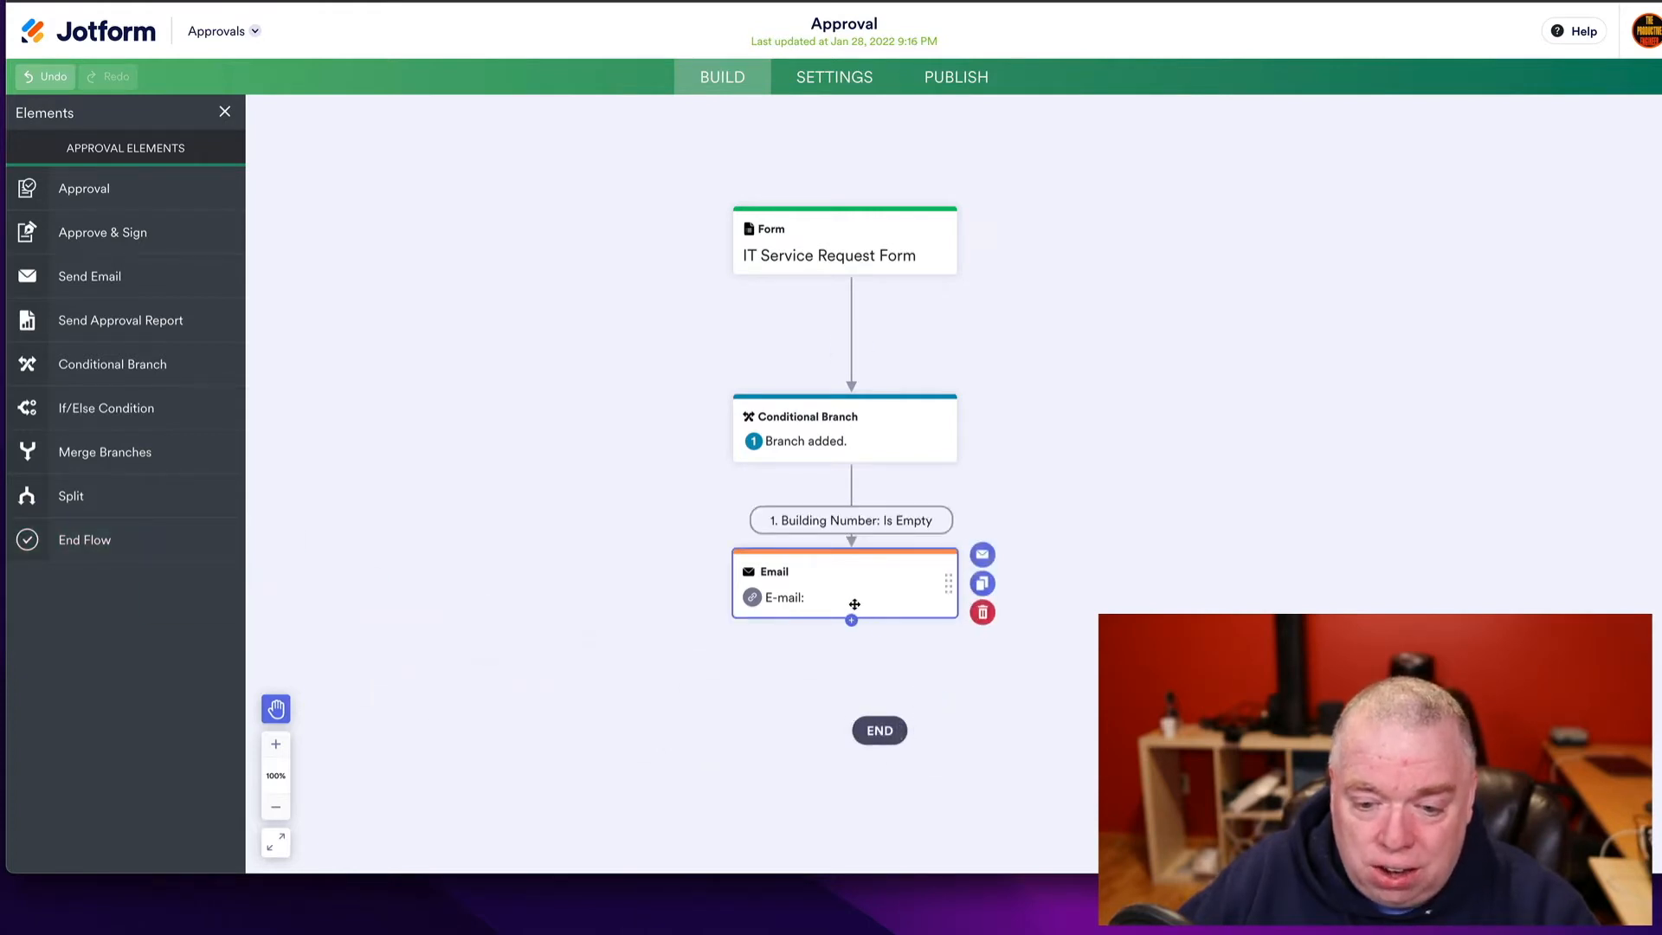
left_click_drag(851, 620, 880, 727)
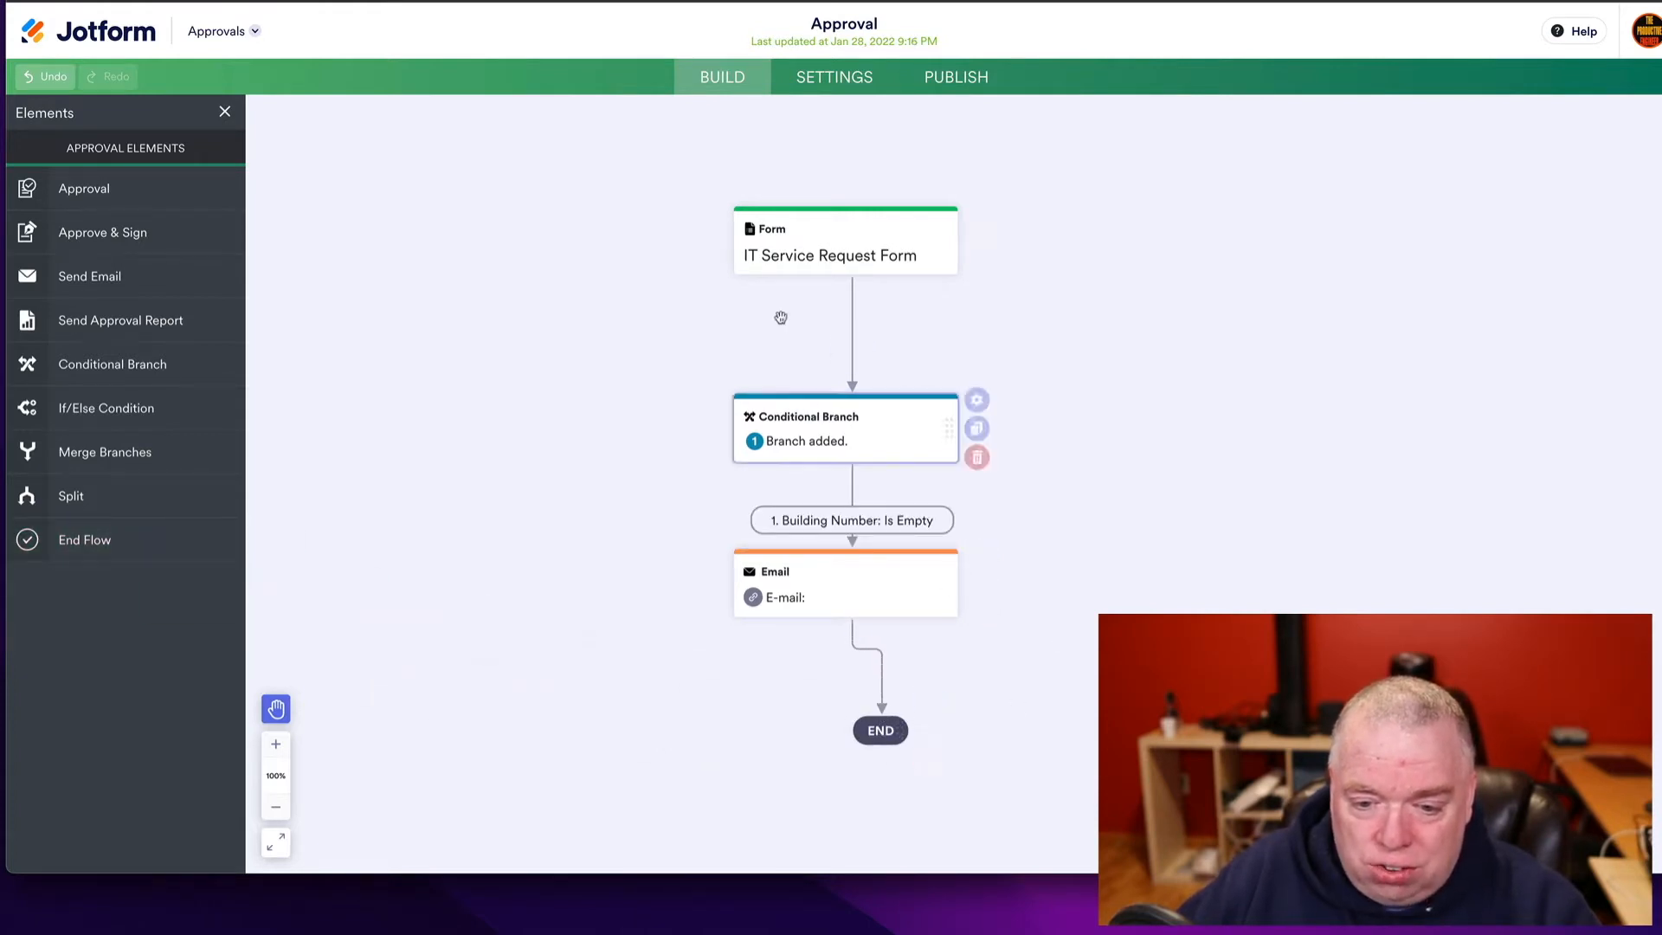
mouse_move(938, 652)
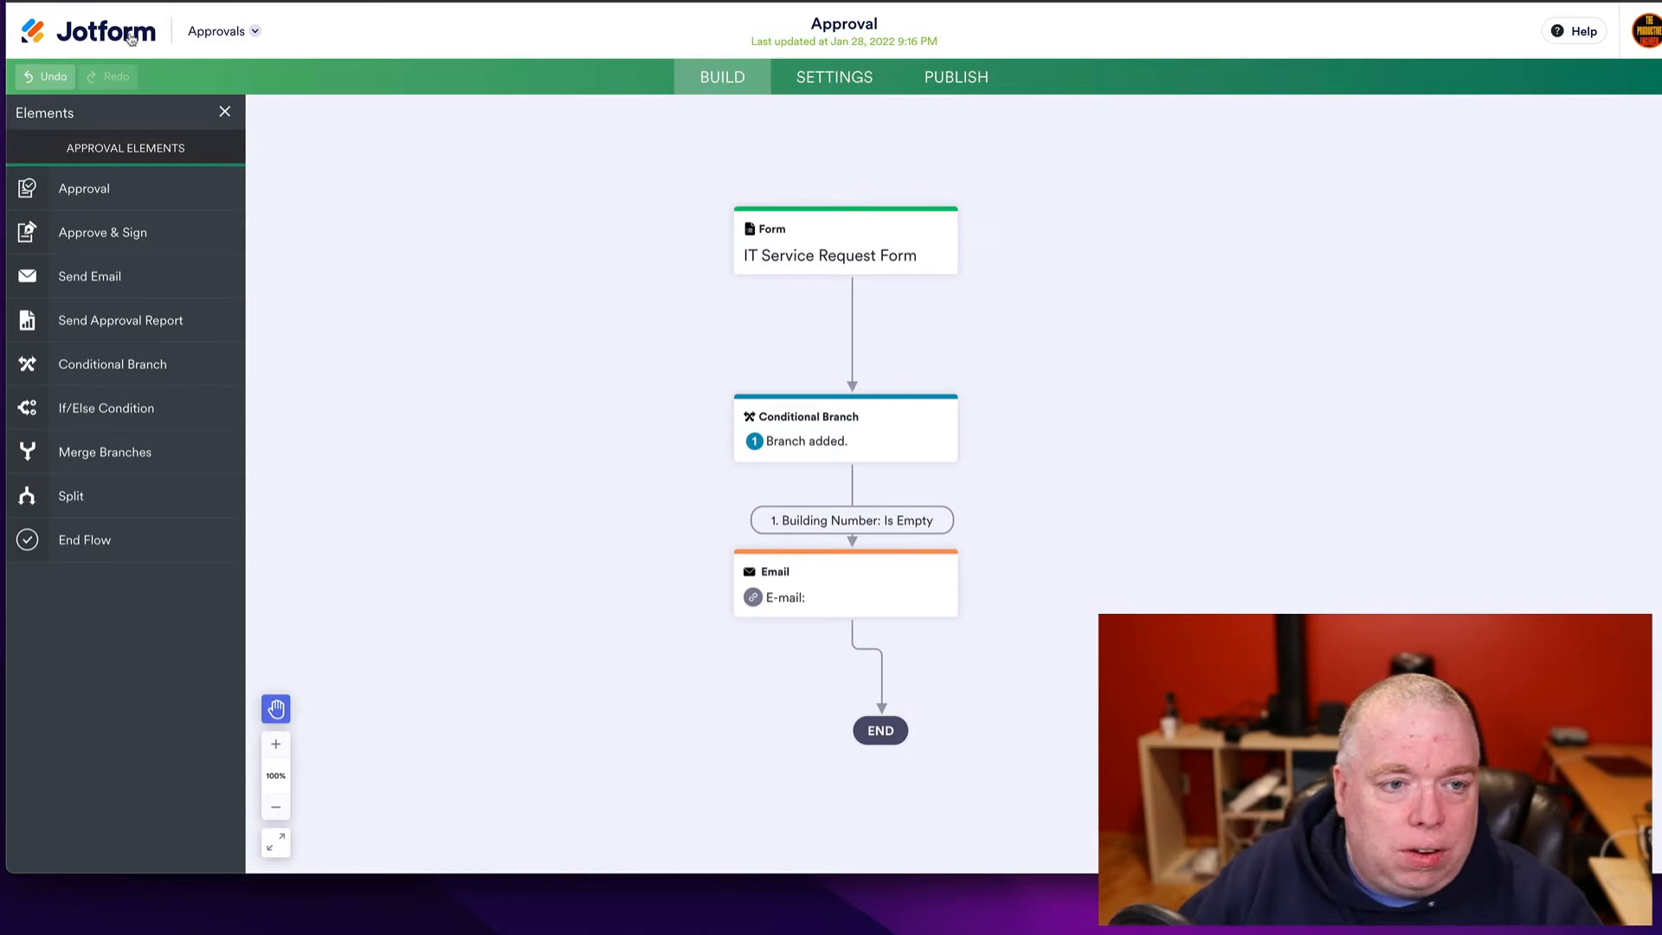
- Return to My Approvals and create a new flow from the One Step Approval template
left_click(242, 34)
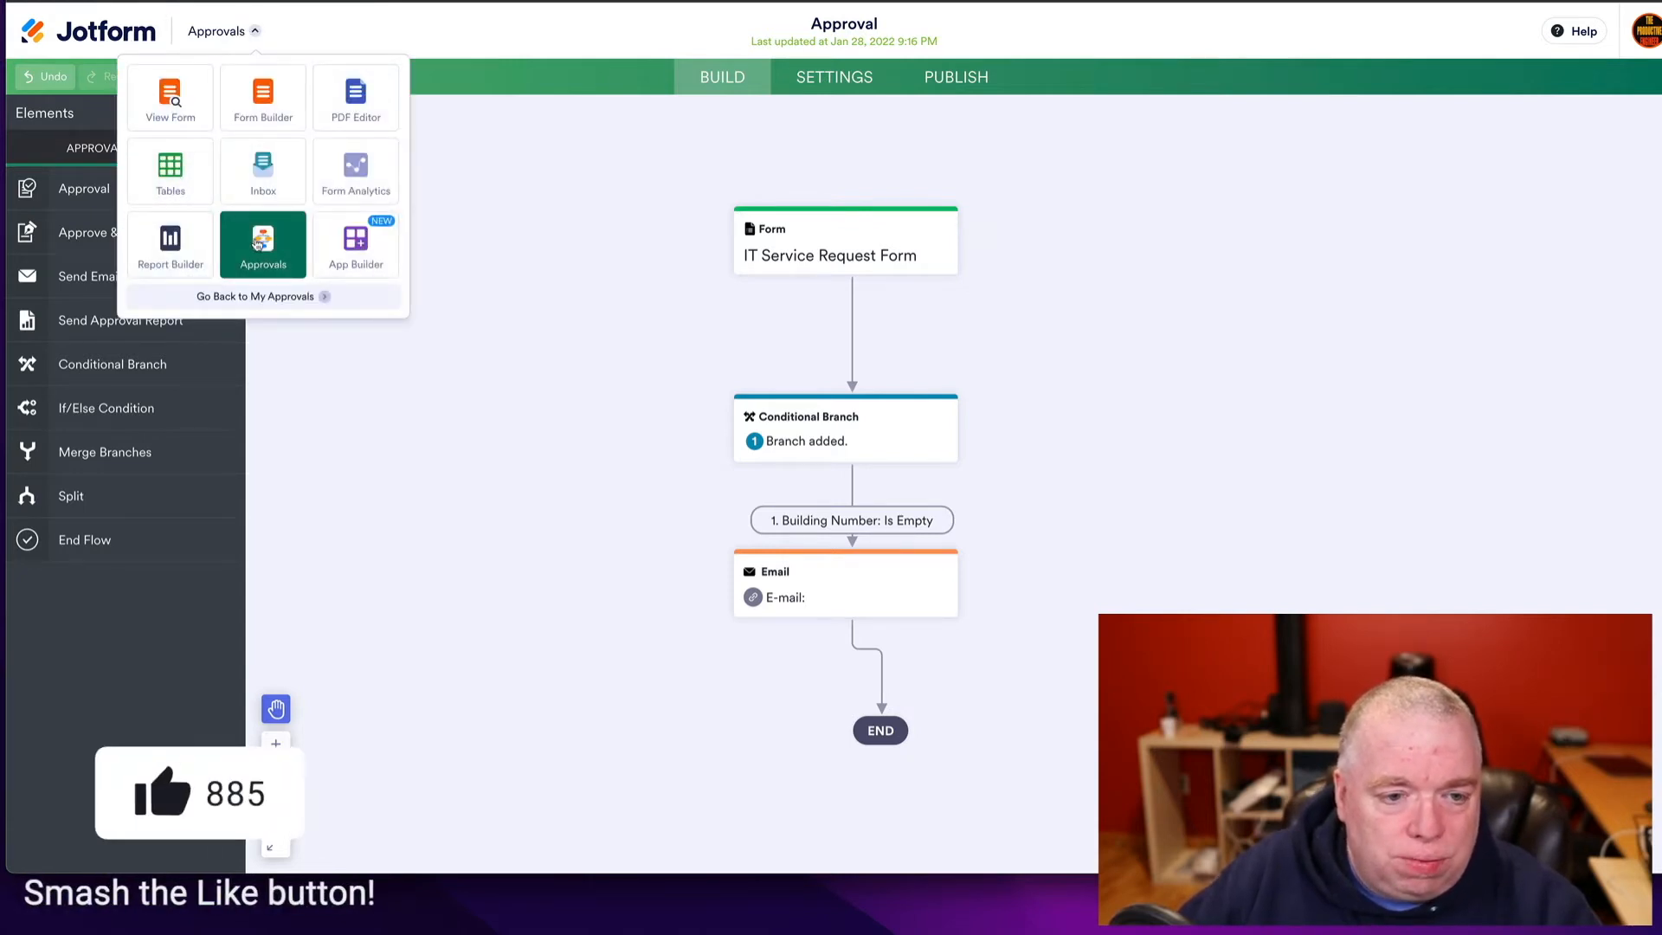
left_click(262, 297)
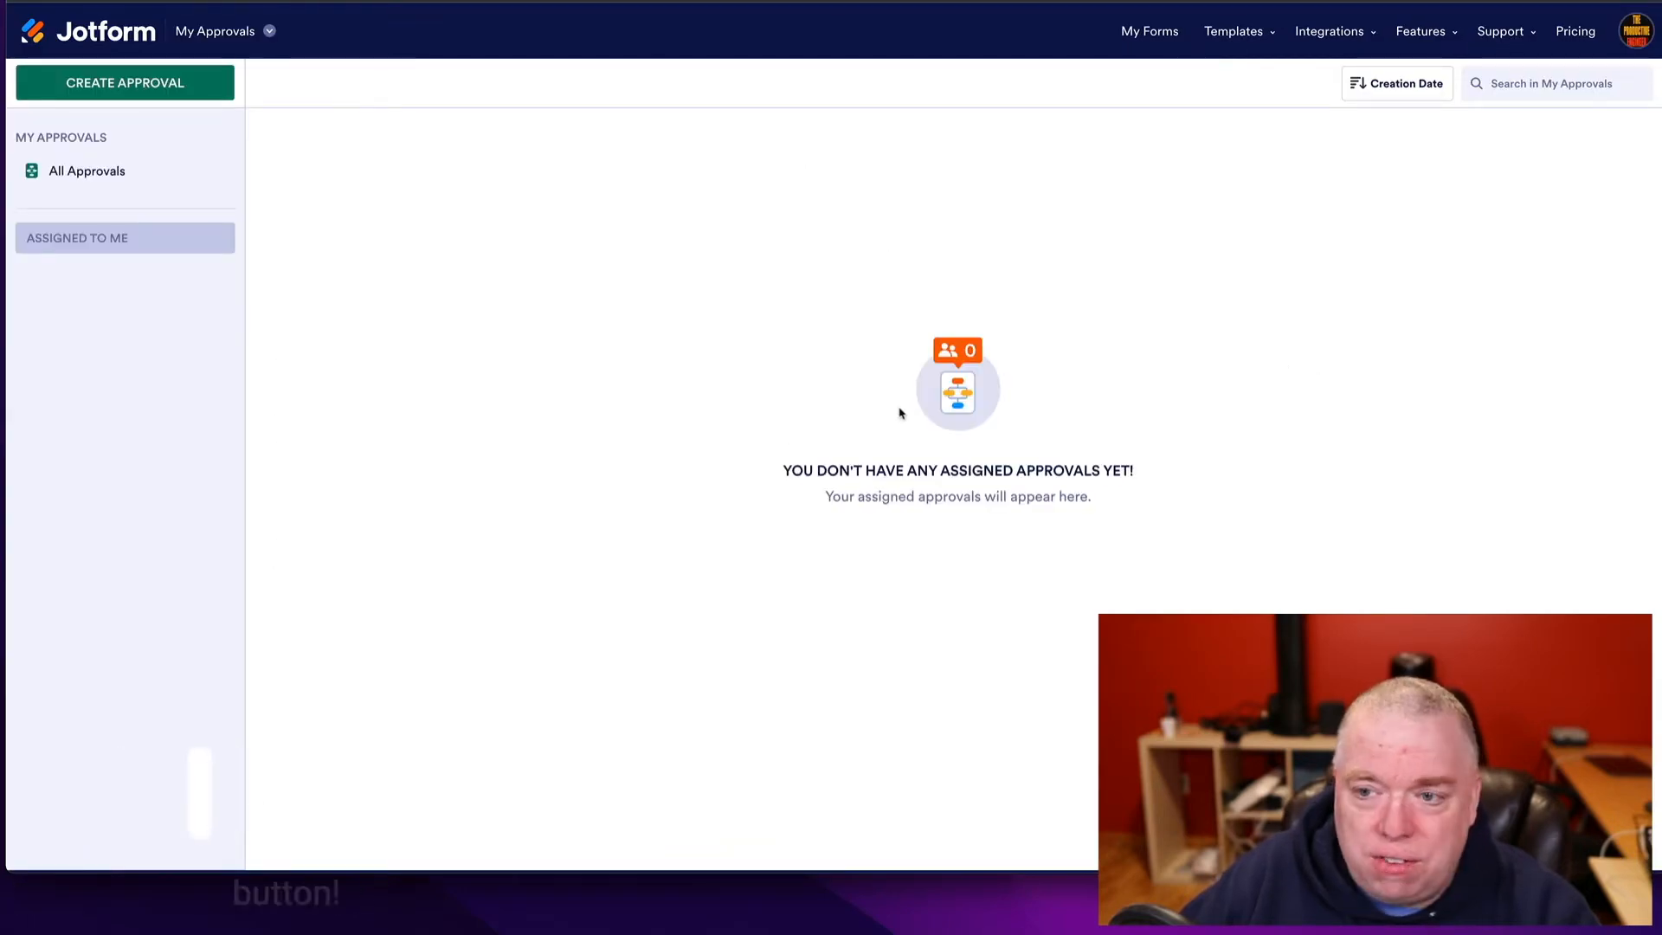
left_click(168, 84)
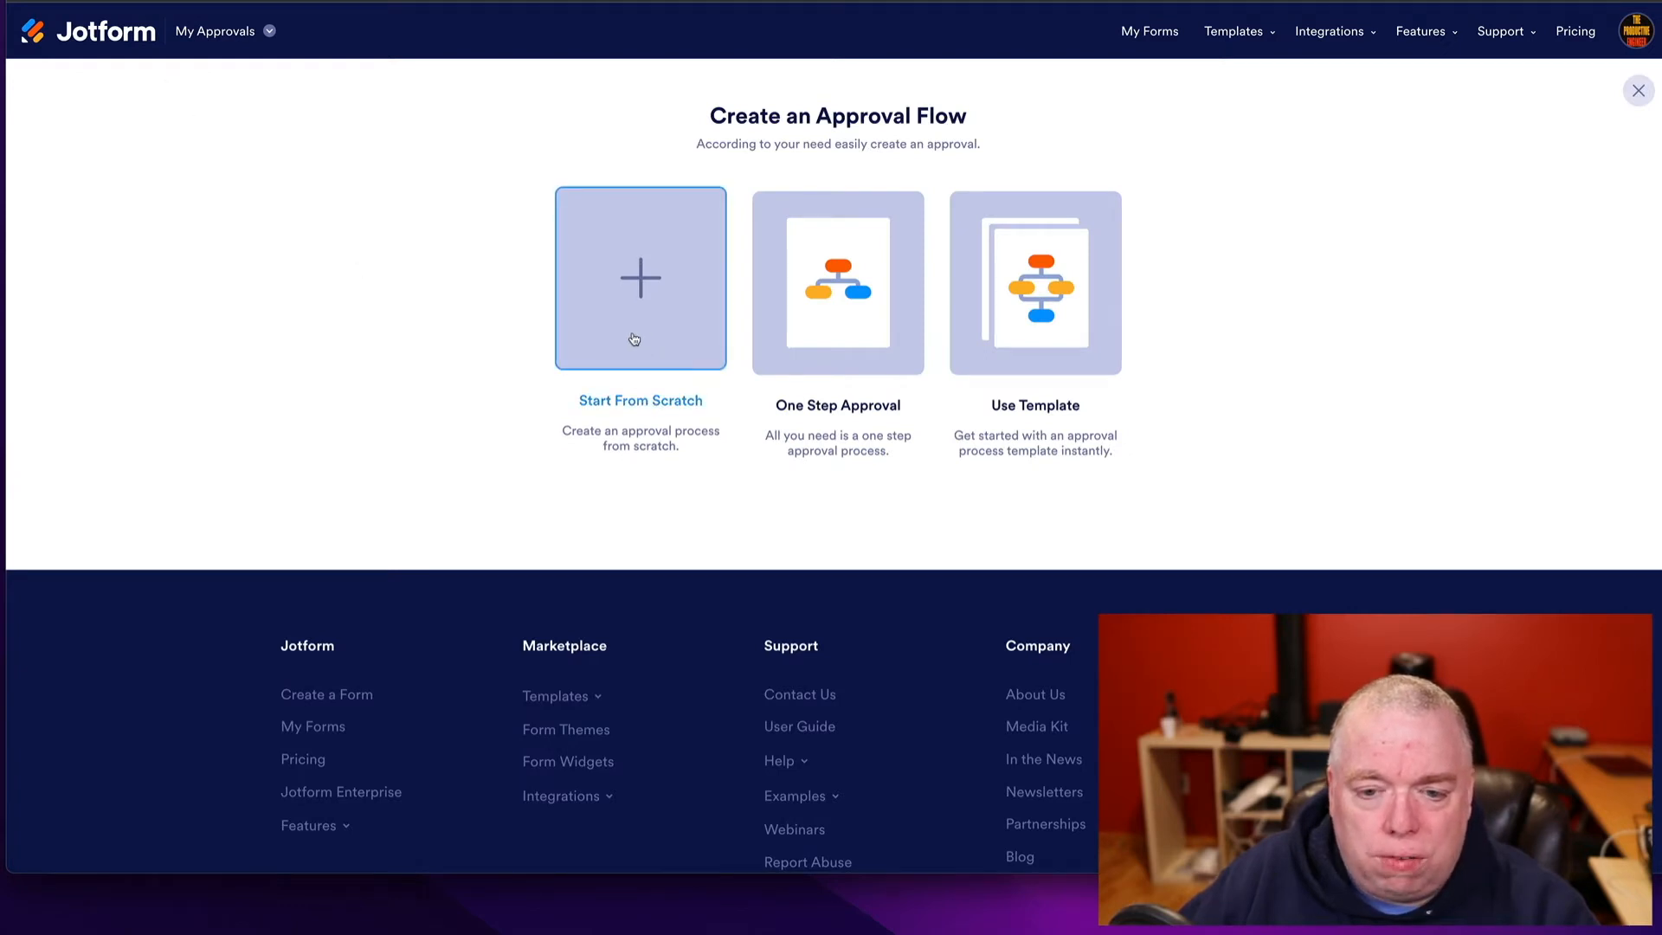
left_click(829, 275)
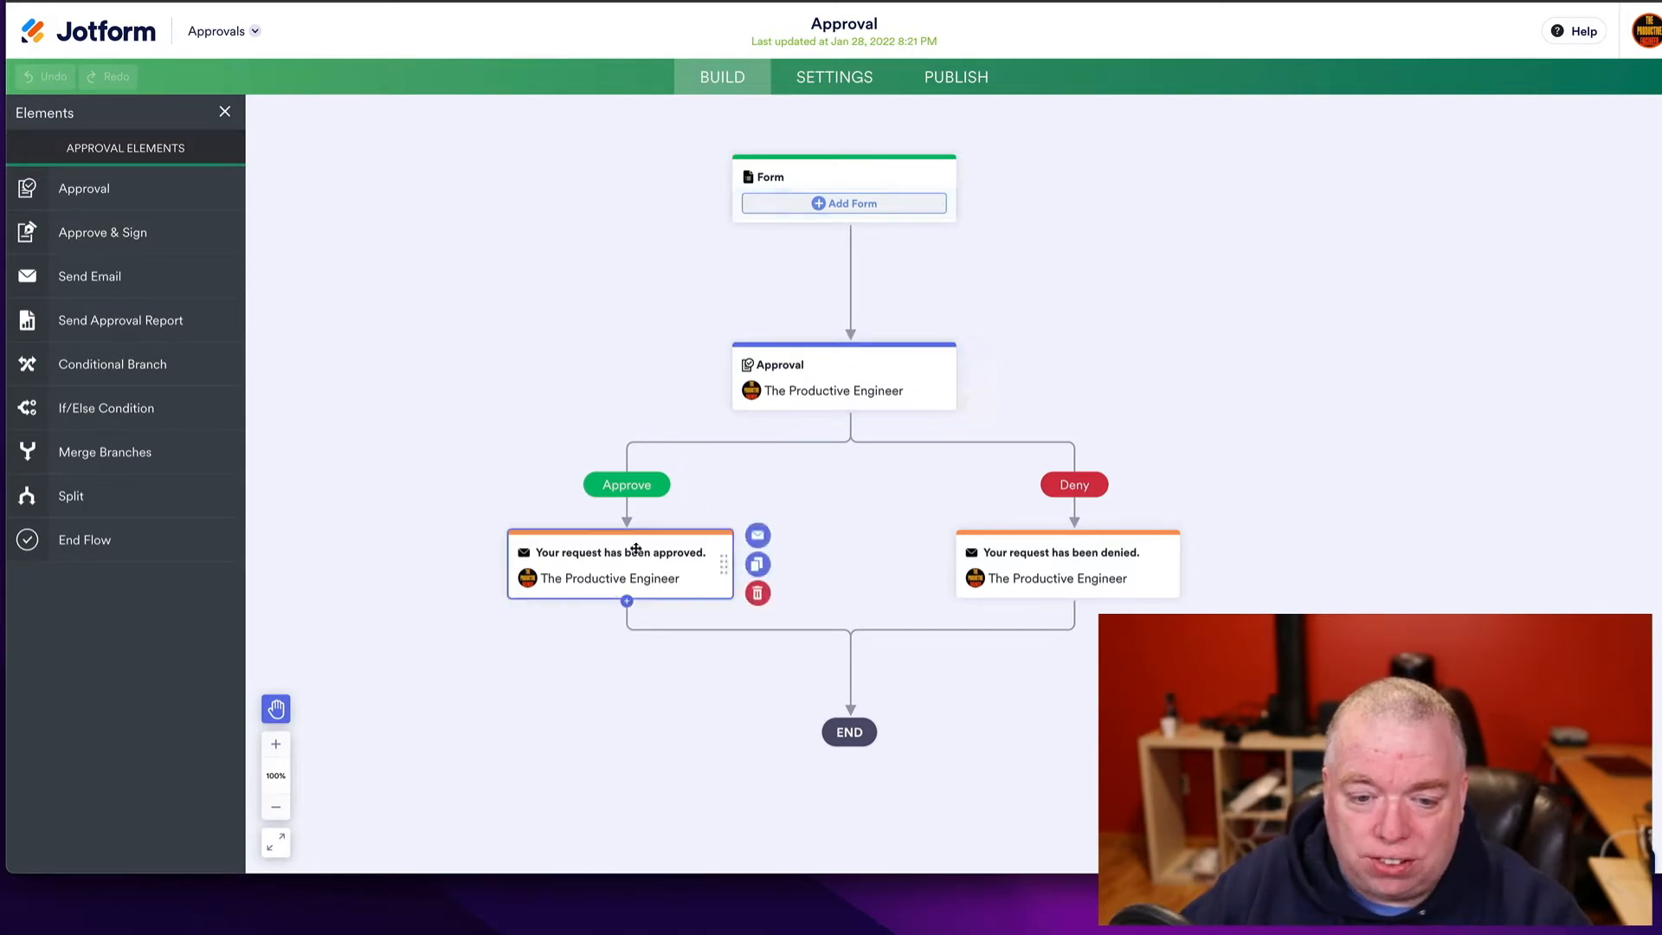
- Set the flow's form to IT Service Request Form and bring up the Approval step's properties
left_click(836, 204)
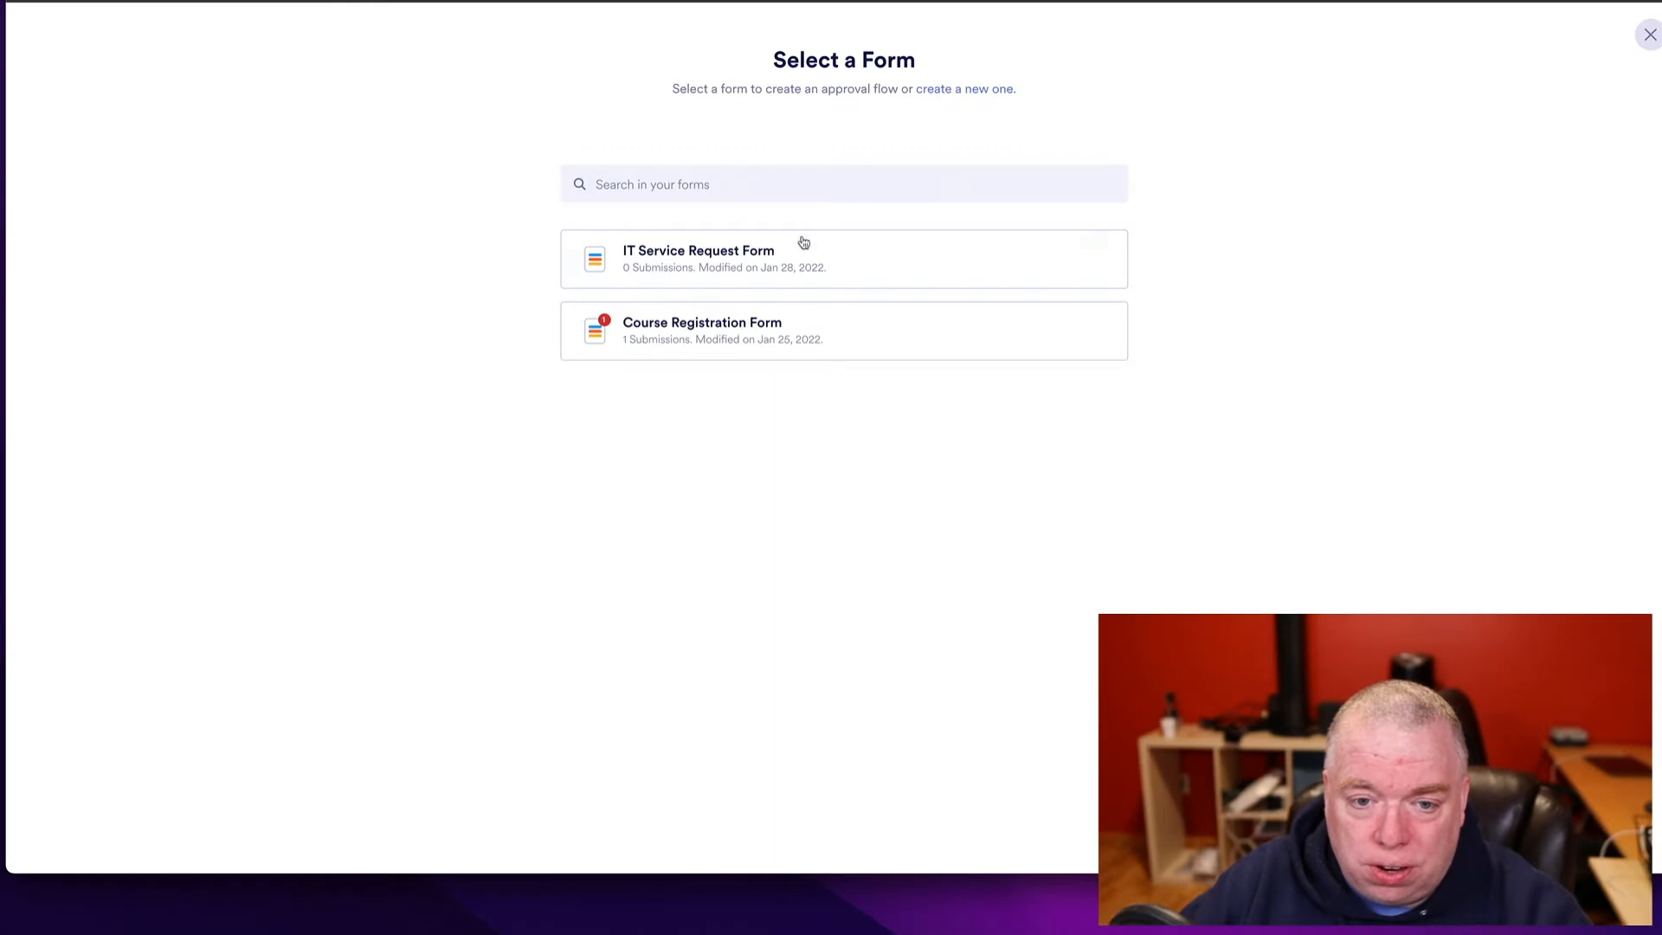
left_click(761, 266)
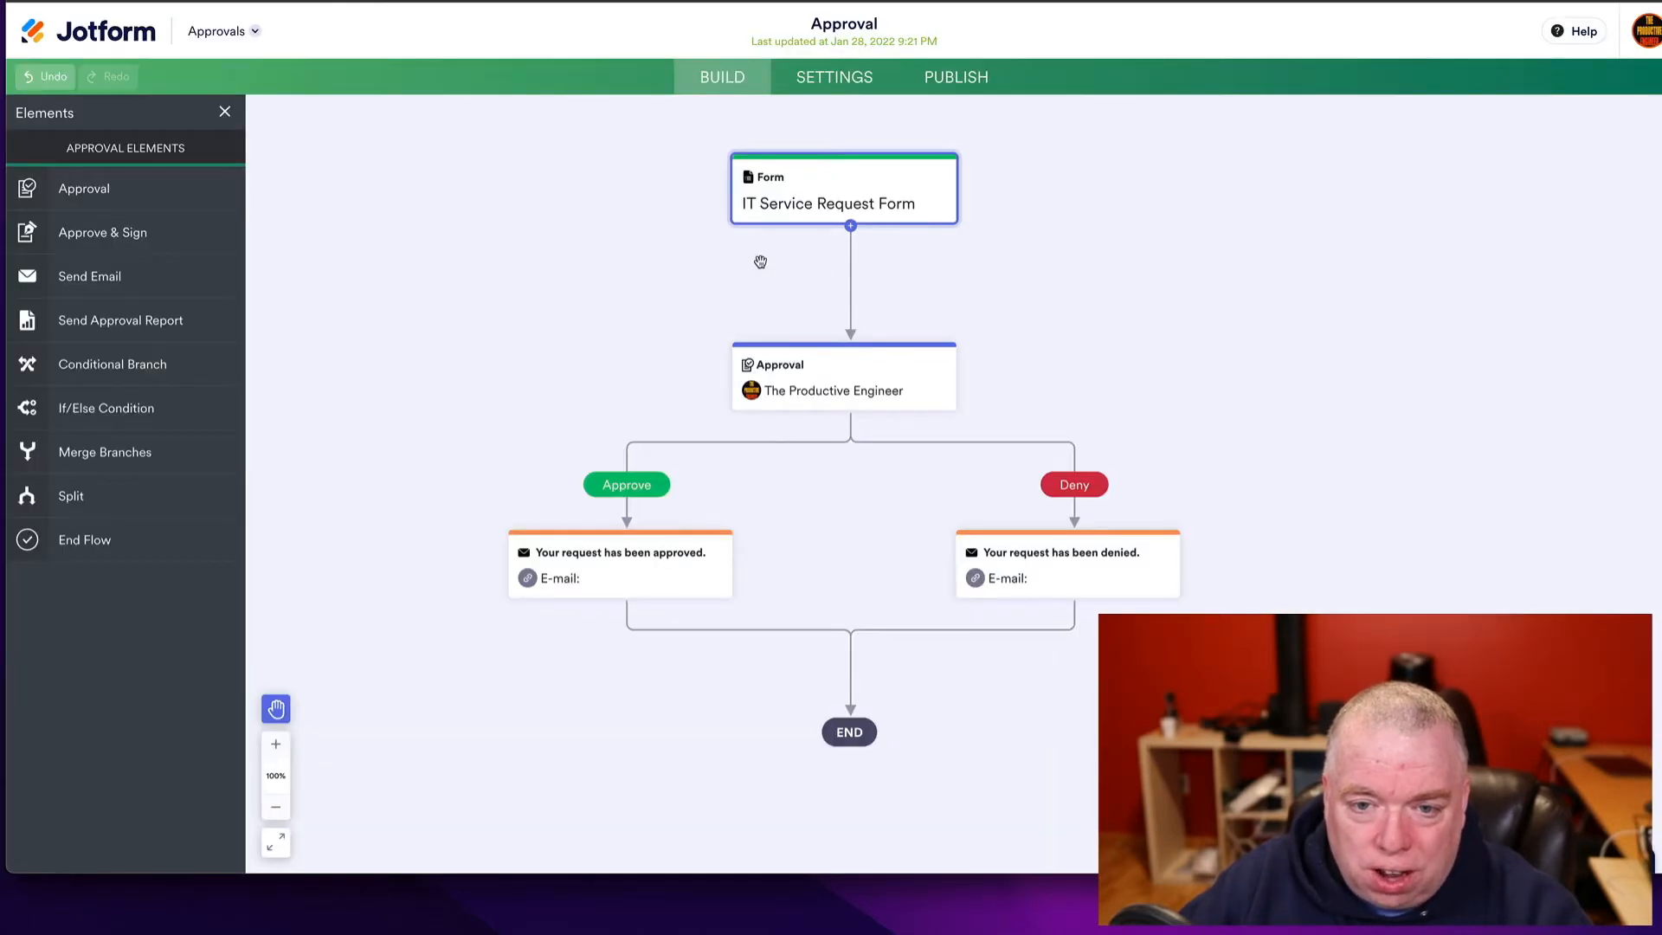
mouse_move(844, 202)
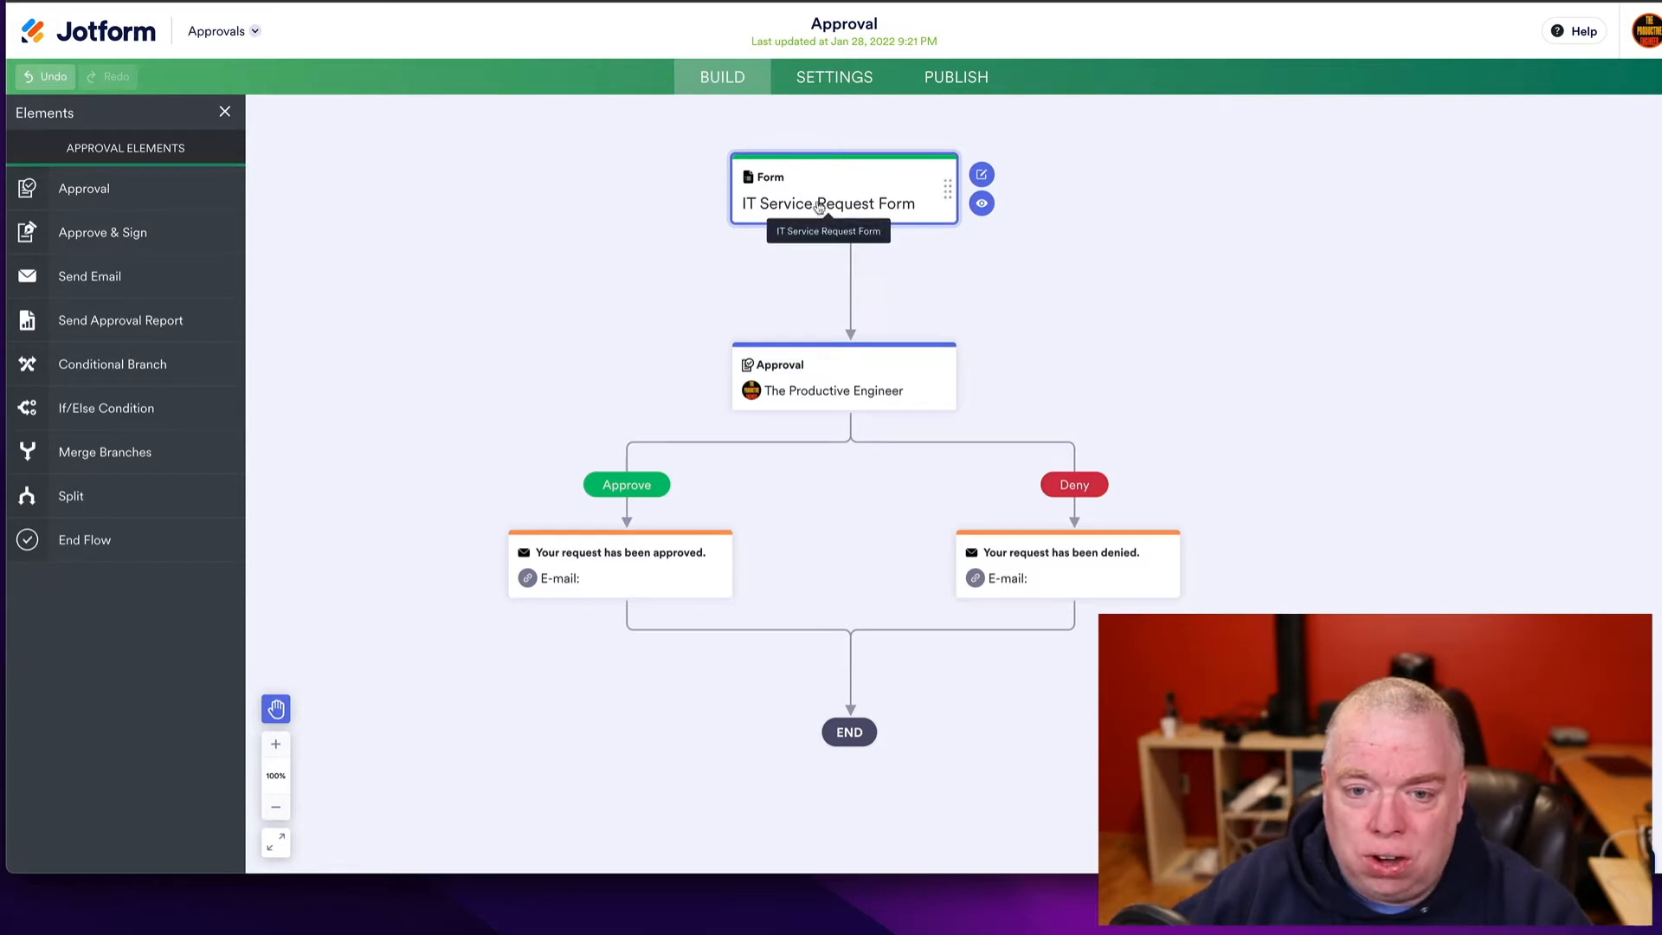
mouse_move(847, 269)
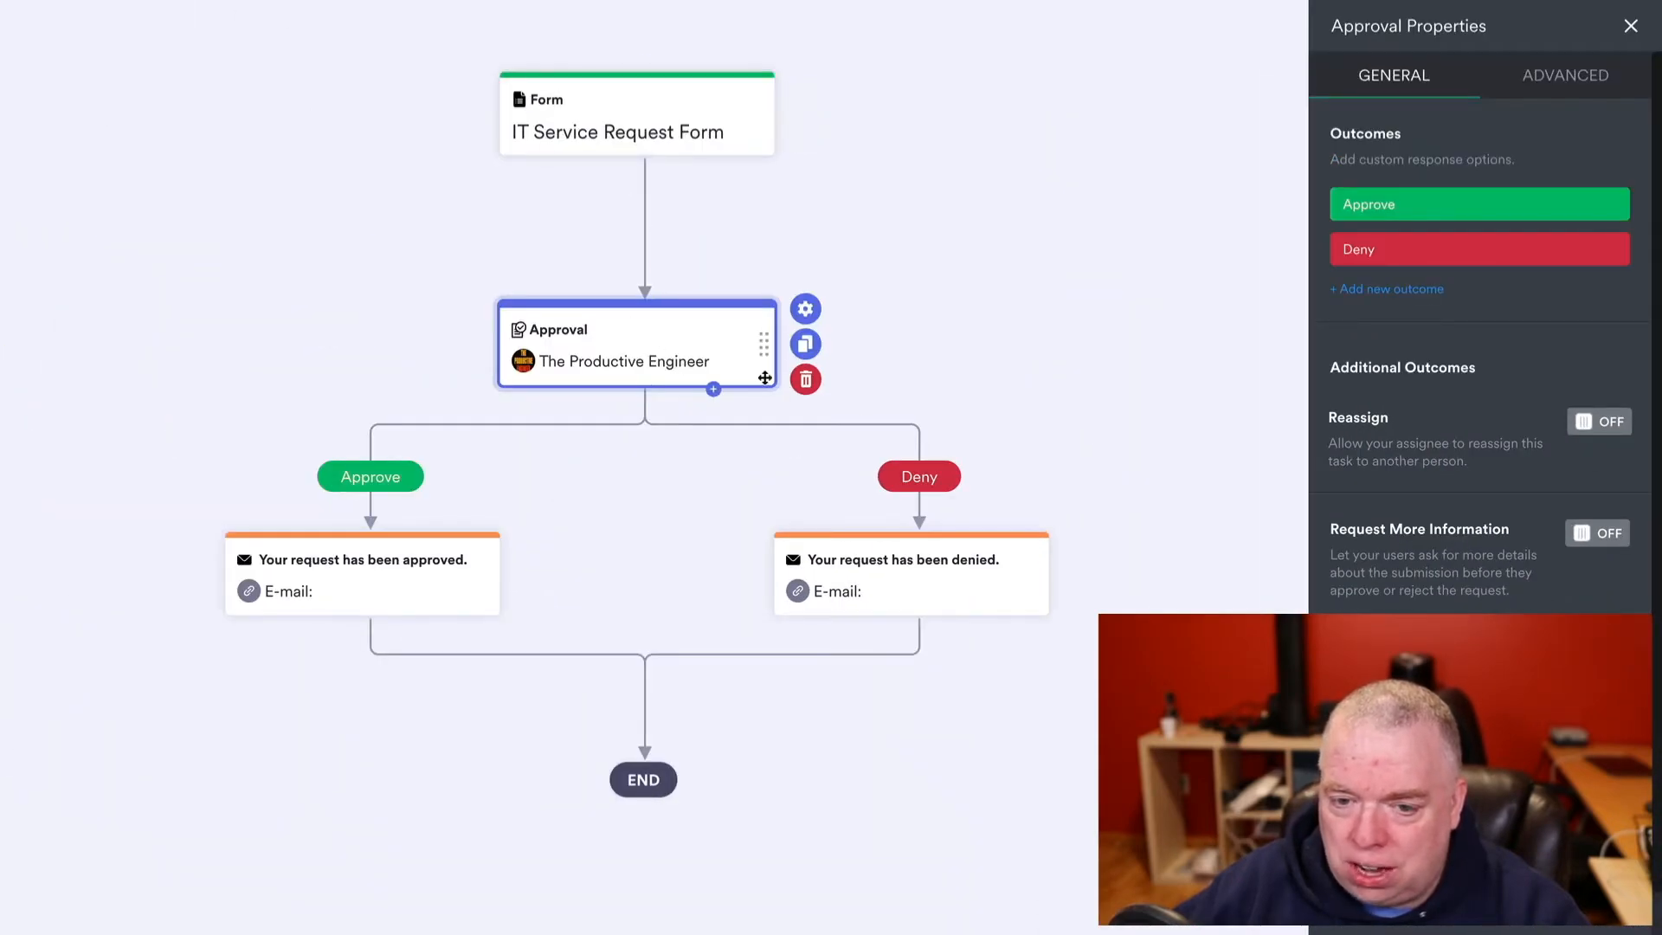
- Reopen the approval step's settings and open the customizer for the 'Your request has been approved' email
left_click(1050, 346)
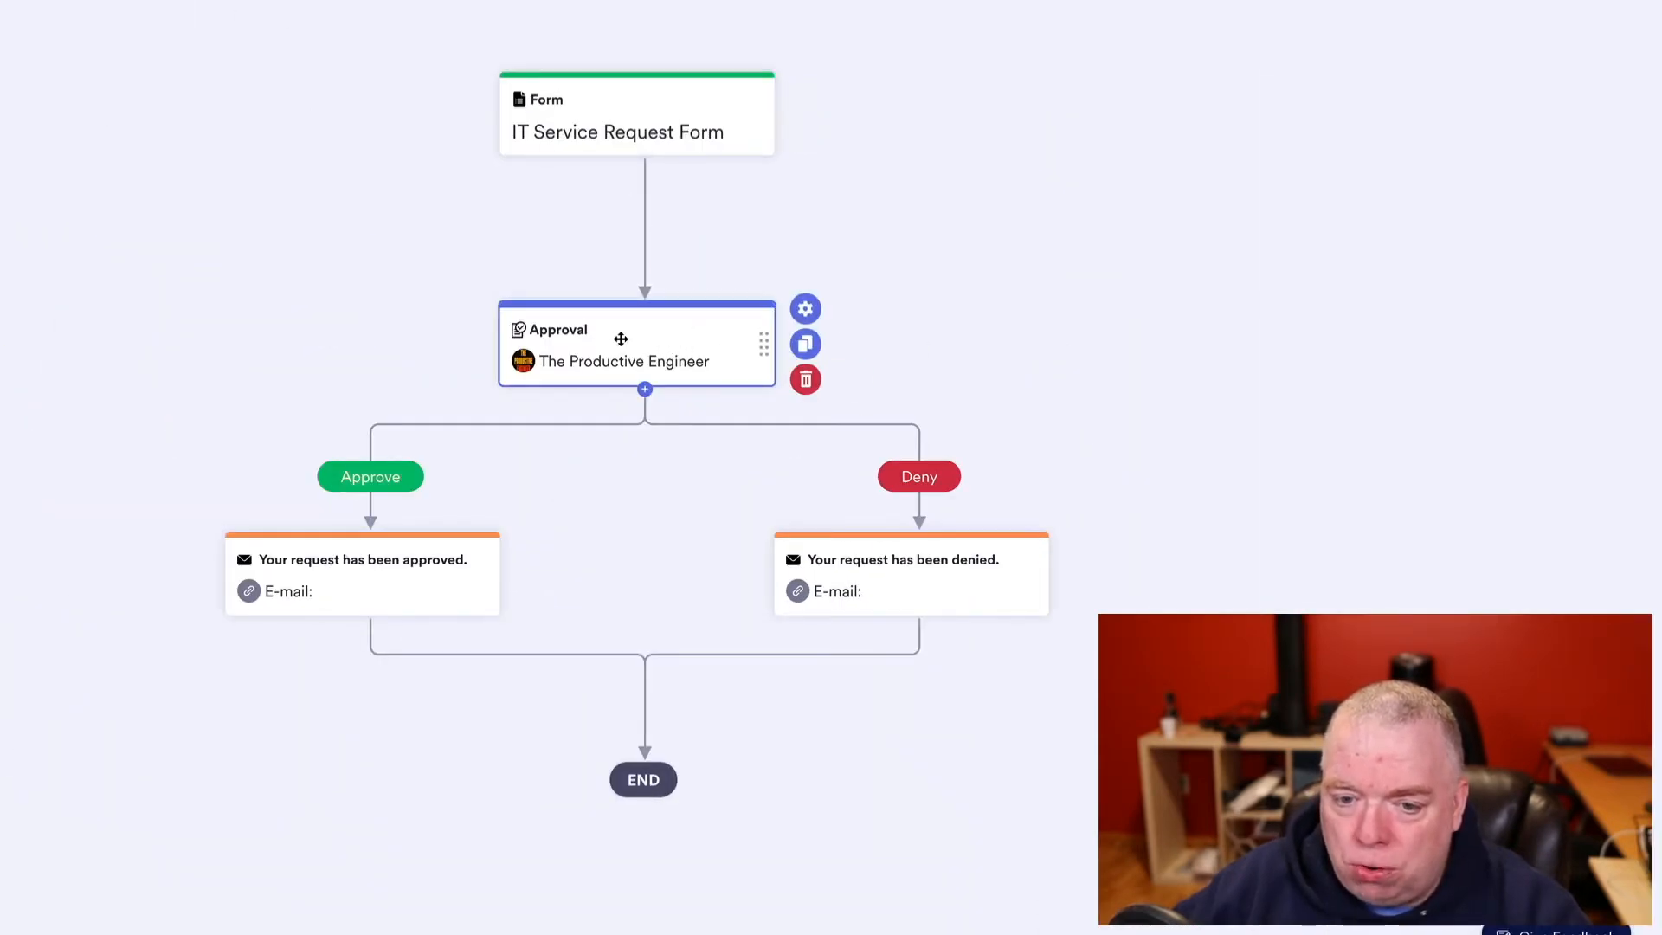
left_click(805, 308)
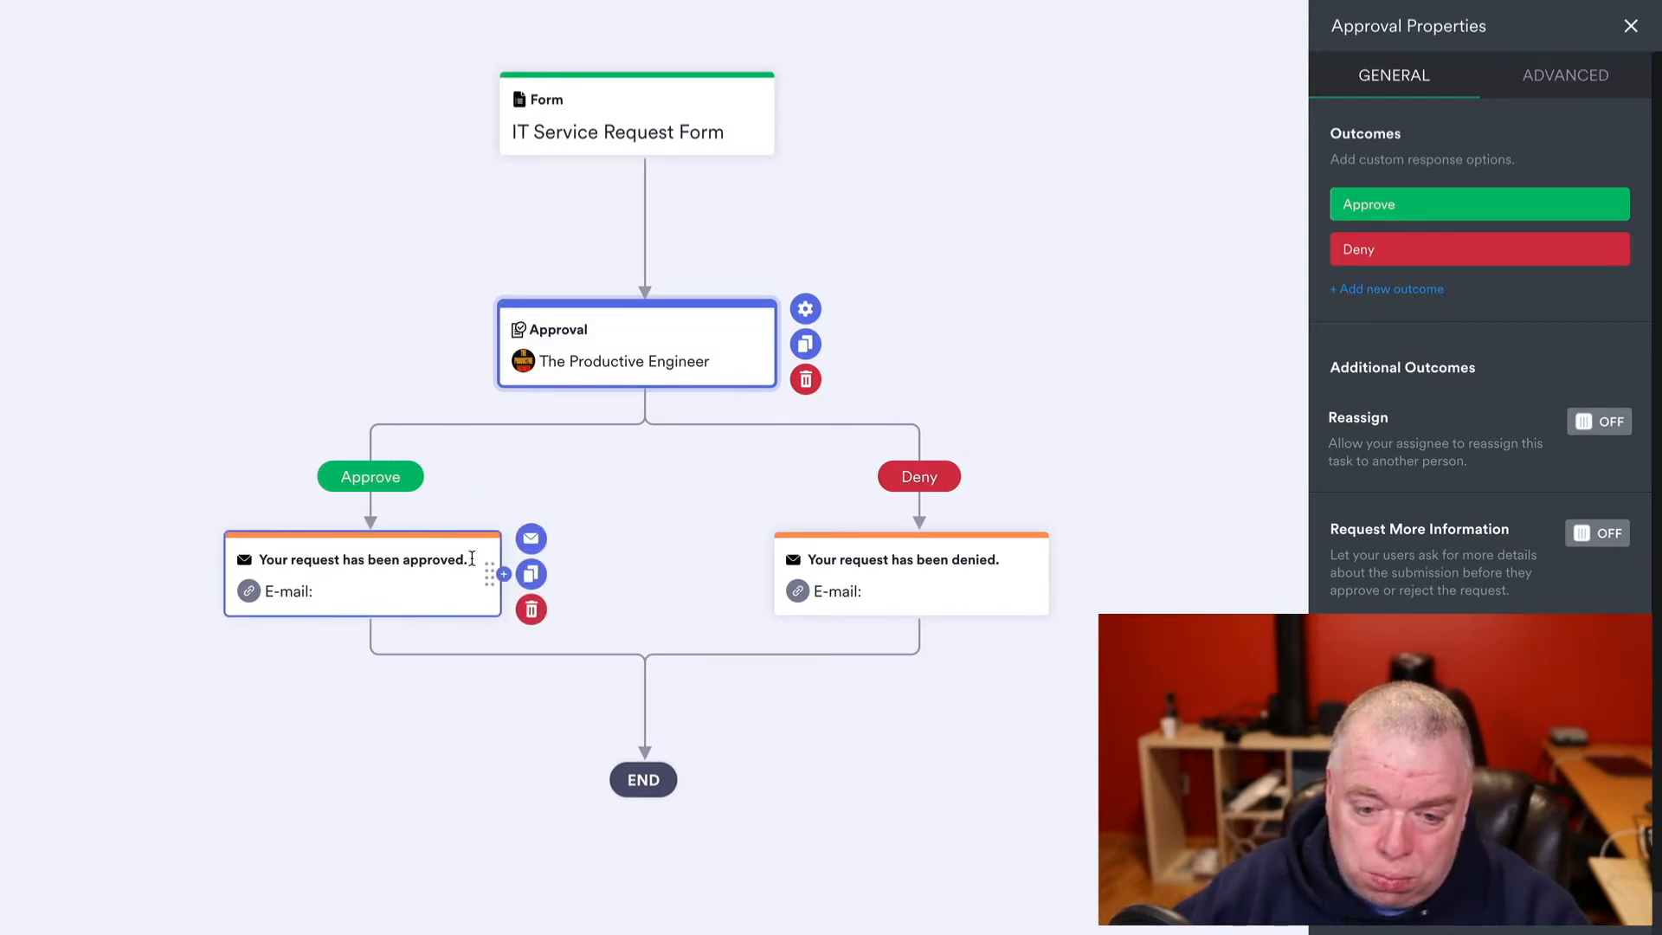
left_click(530, 538)
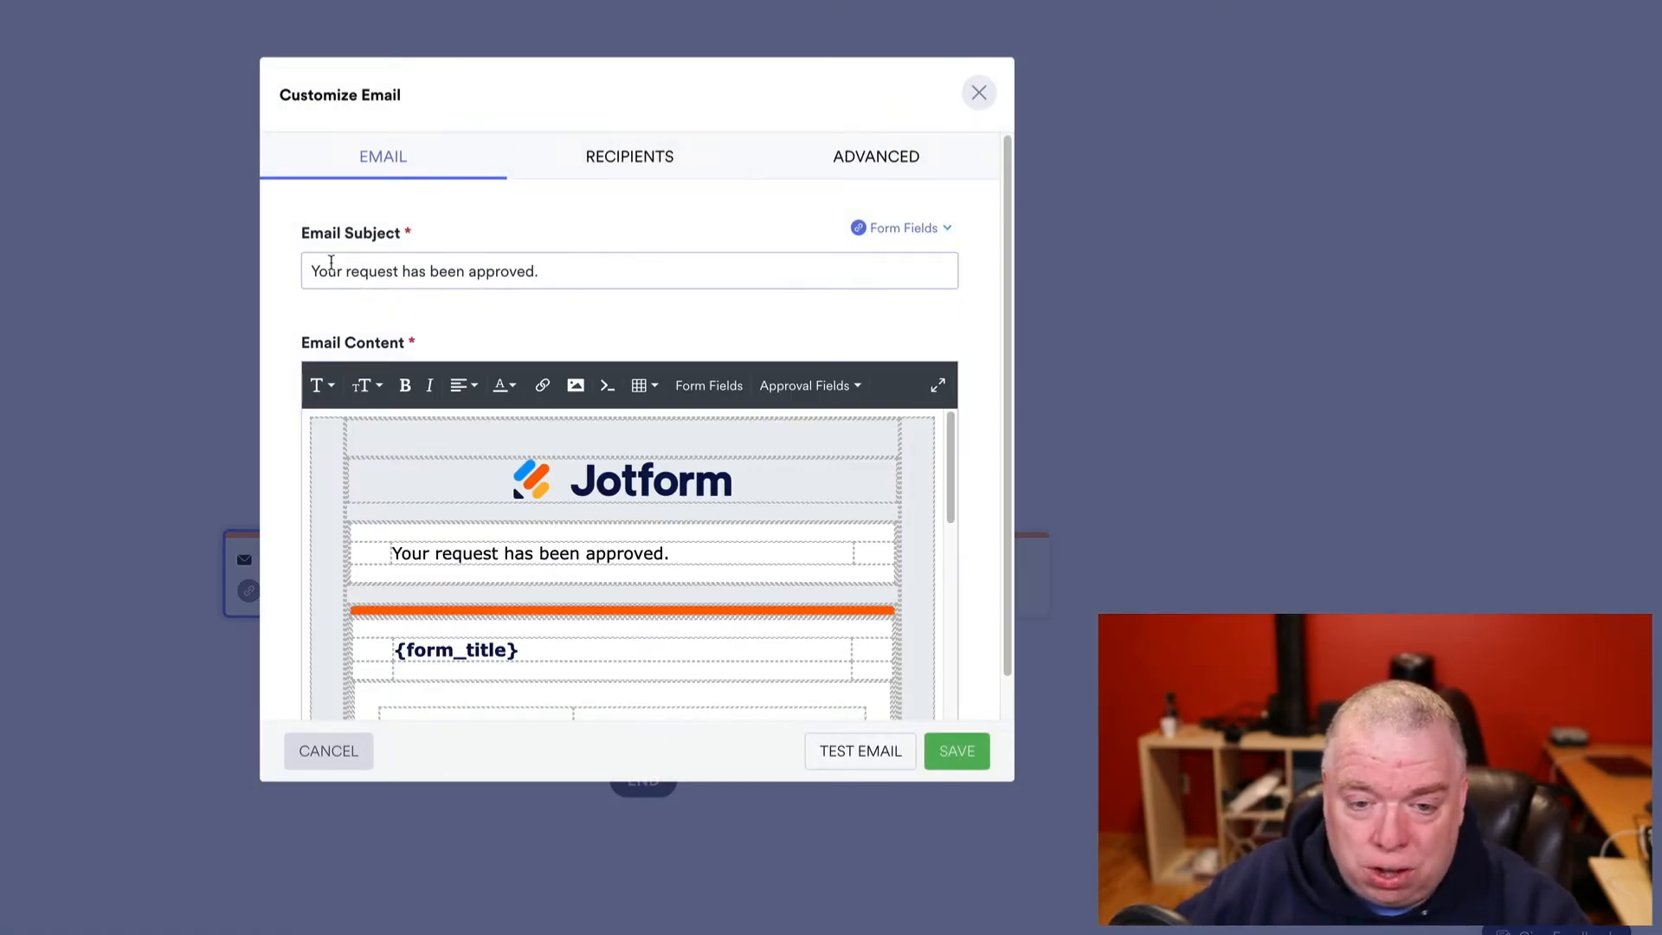
- Scroll through the approved email's body to review its content
scroll(701, 578, "down", 10)
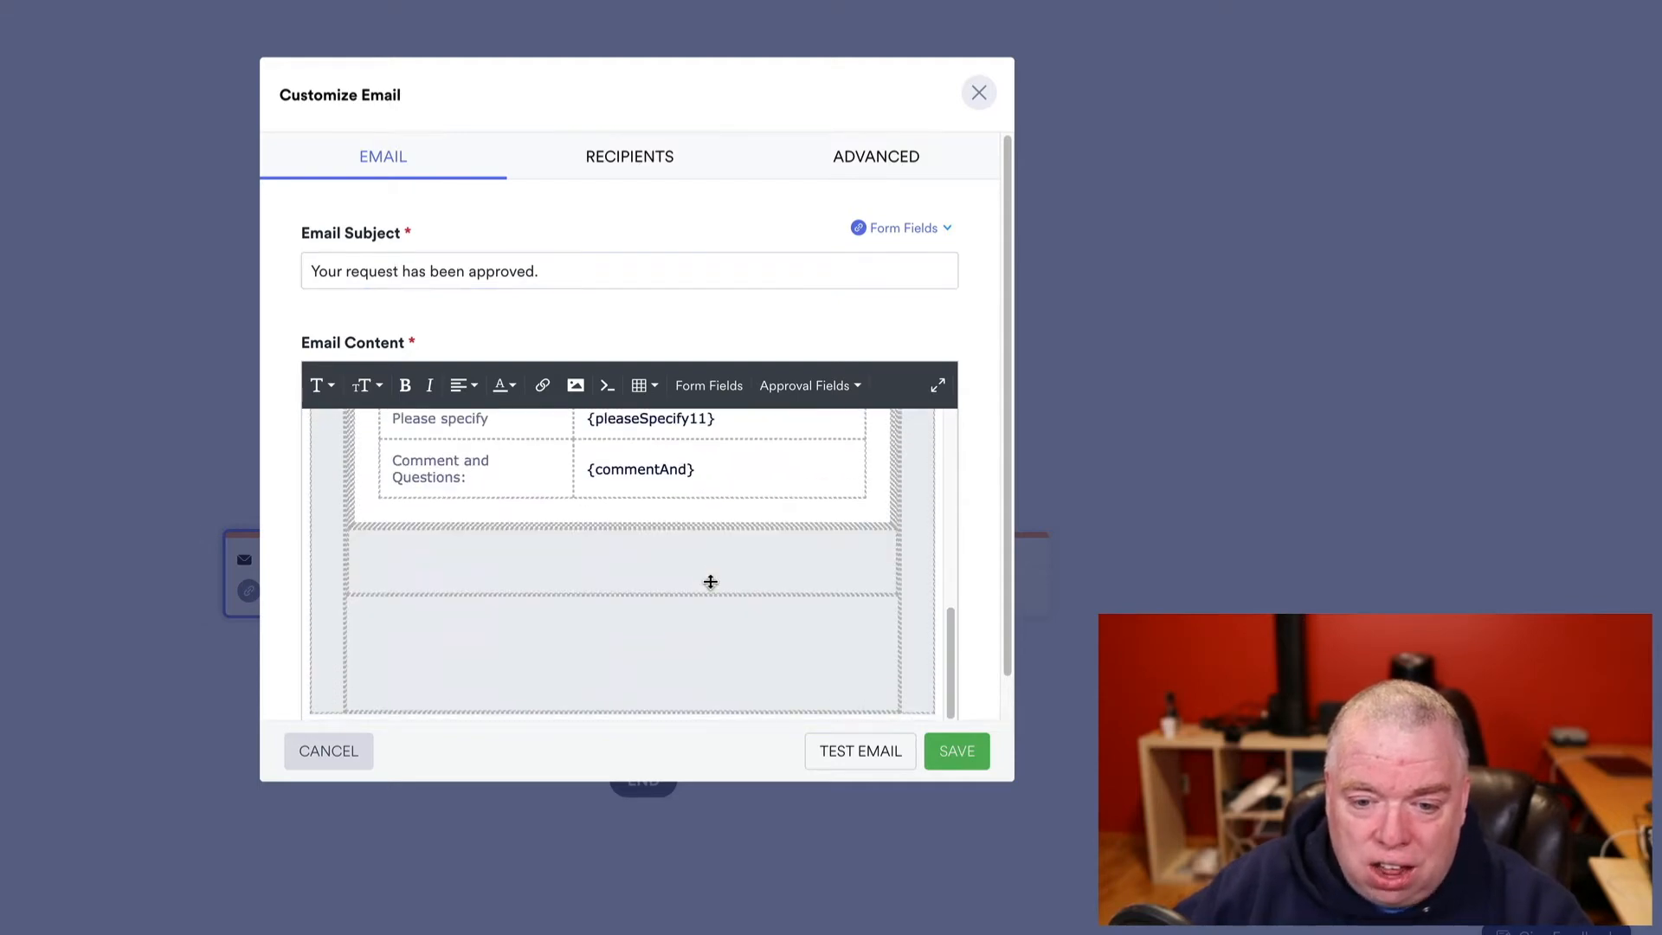
scroll(709, 579, "up", 9)
scroll(619, 578, "down", 5)
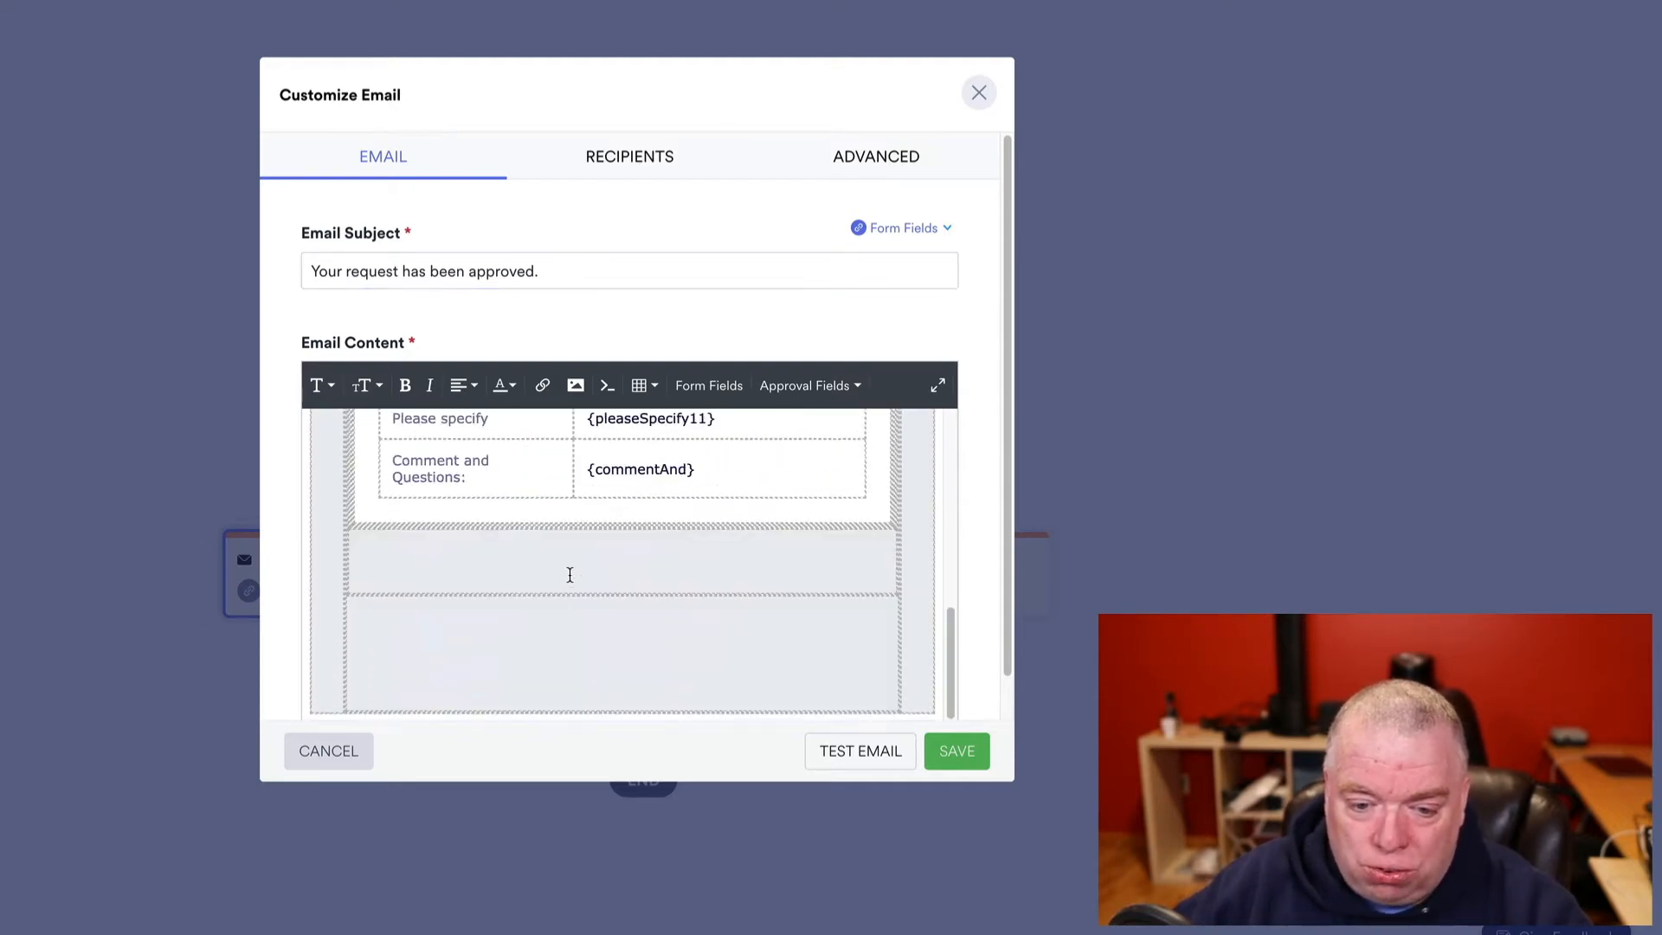
scroll(568, 573, "up", 3)
scroll(631, 509, "up", 3)
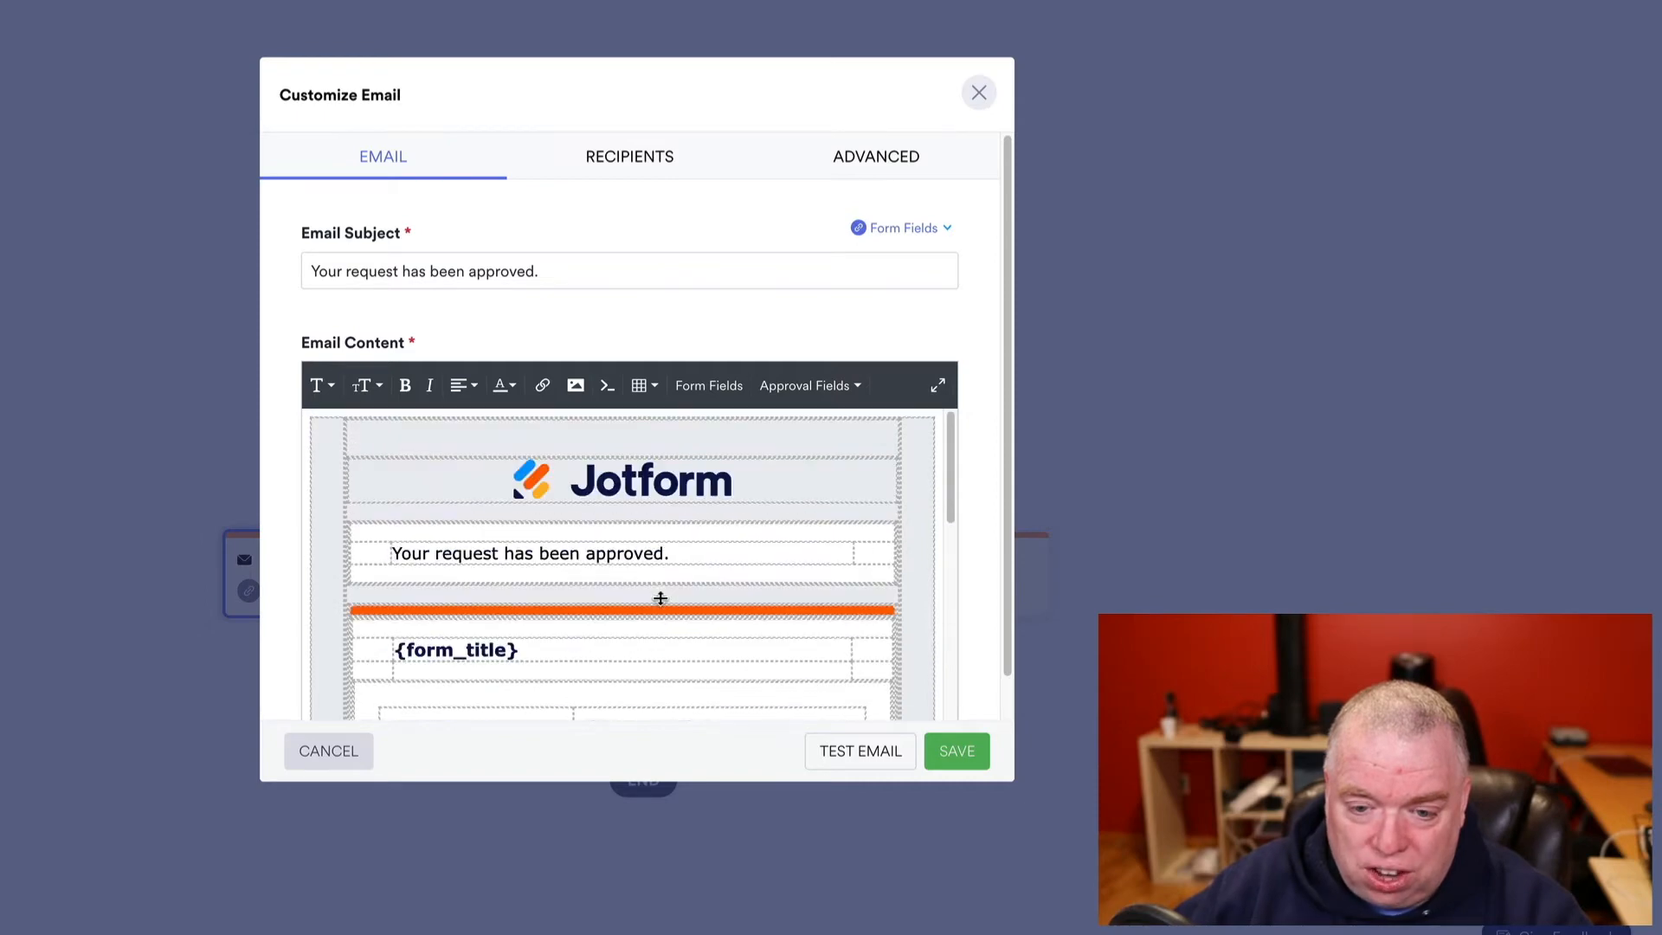
scroll(661, 593, "down", 3)
scroll(623, 676, "down", 1)
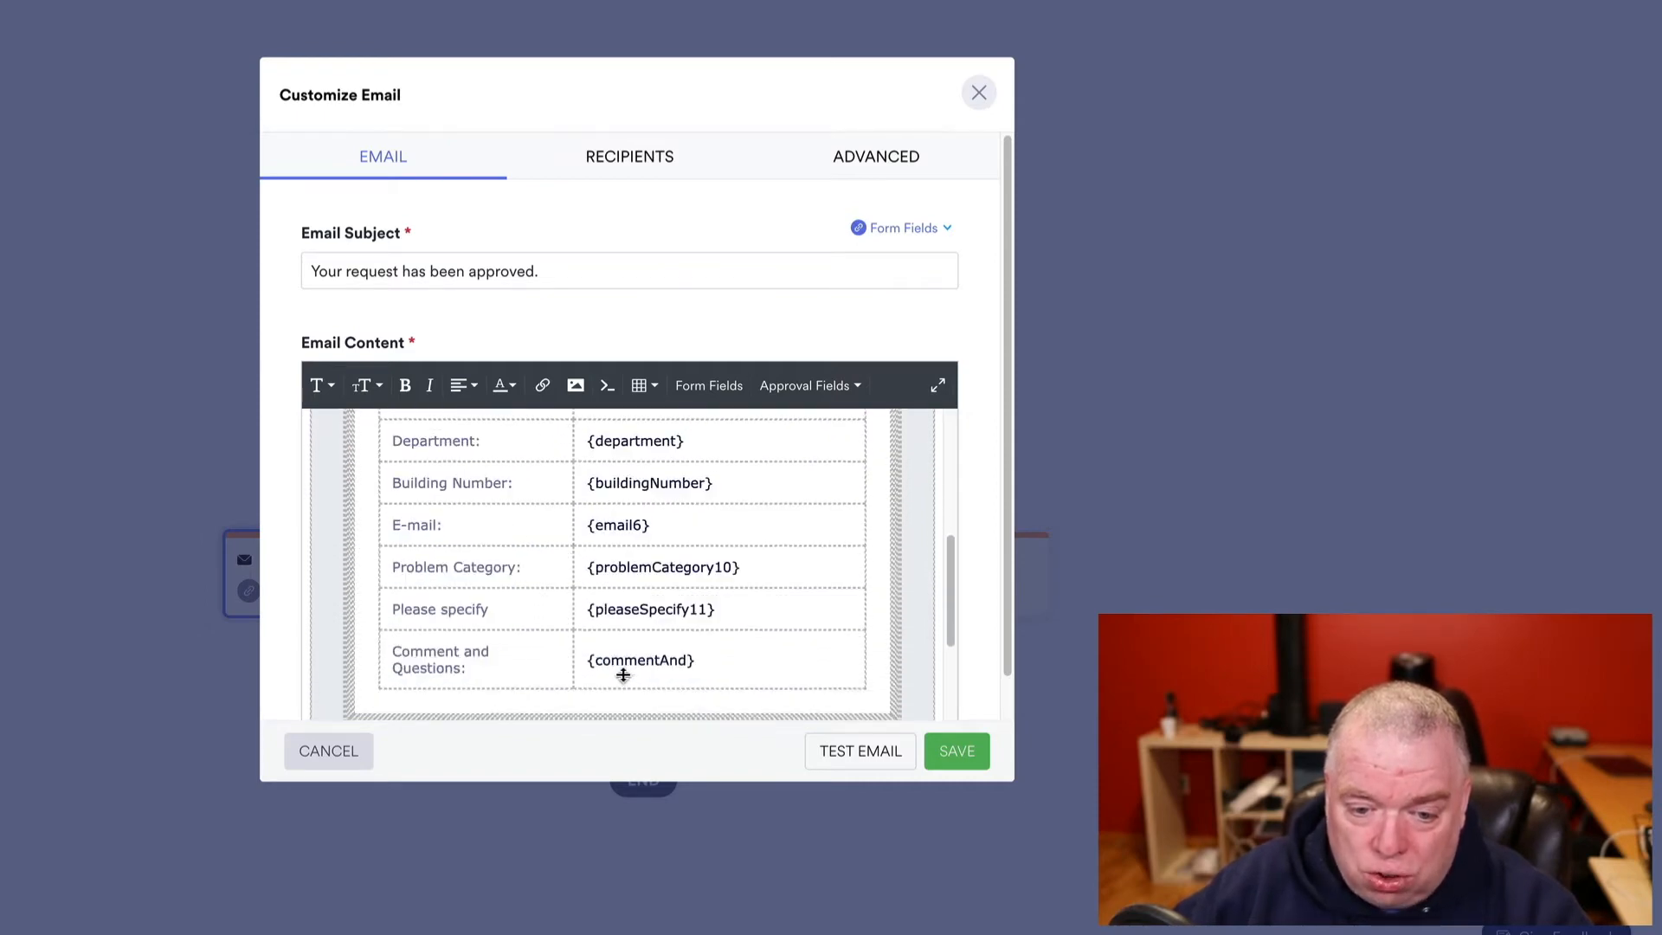
scroll(658, 523, "up", 3)
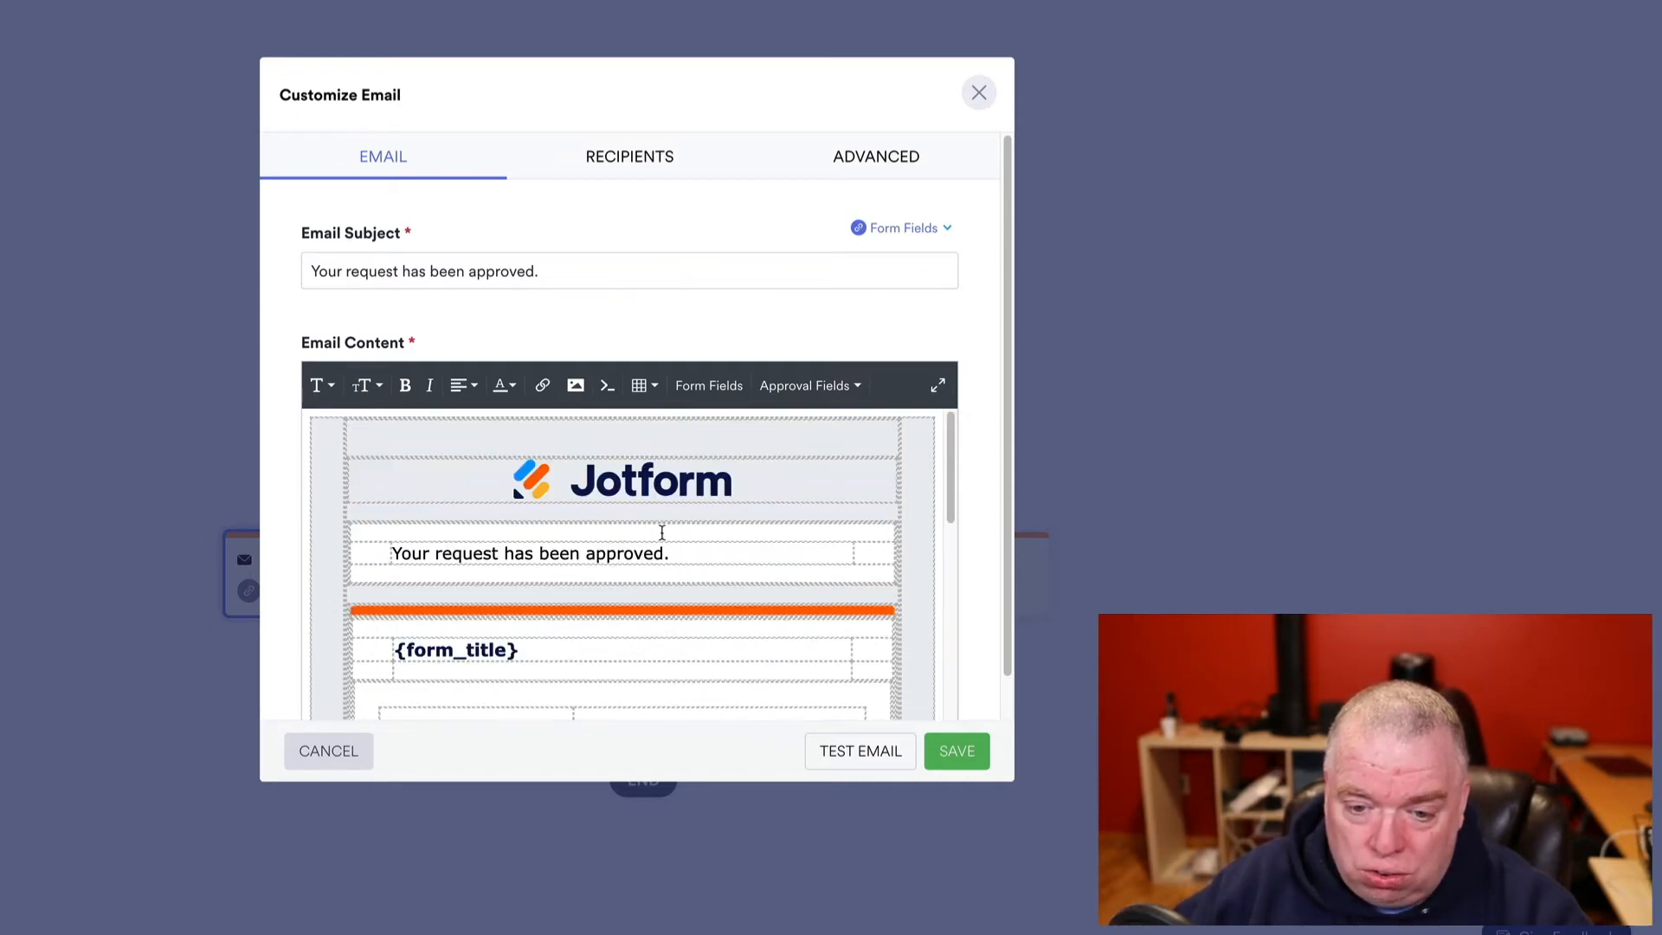
scroll(667, 549, "down", 2)
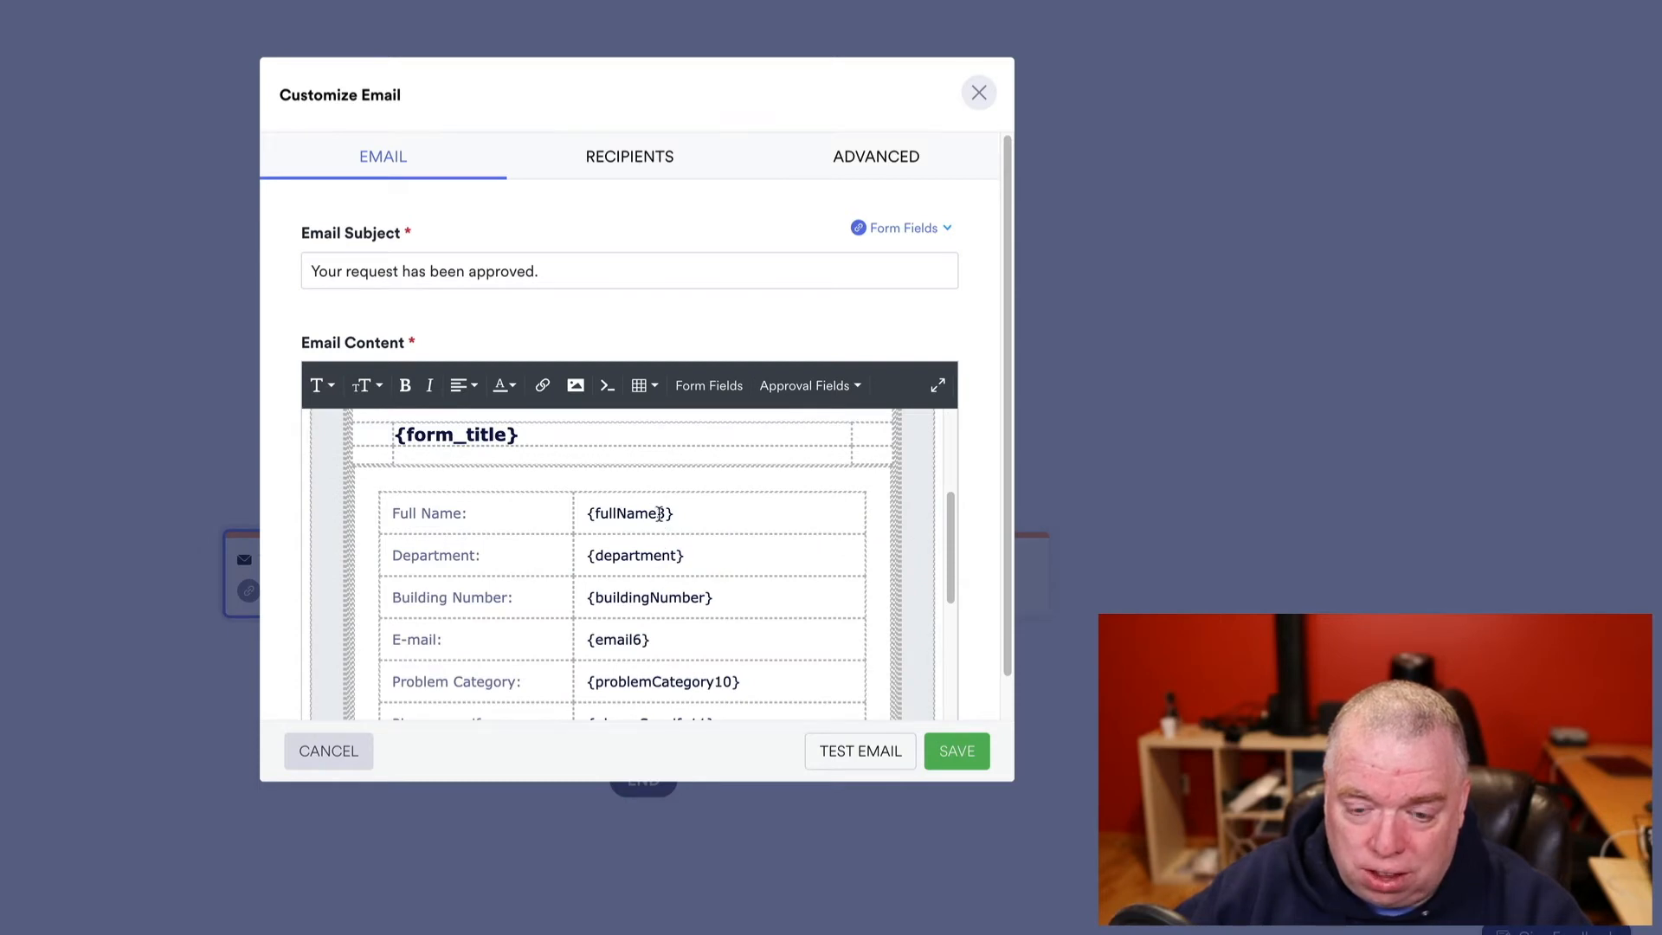
scroll(672, 605, "down", 2)
scroll(662, 528, "up", 1)
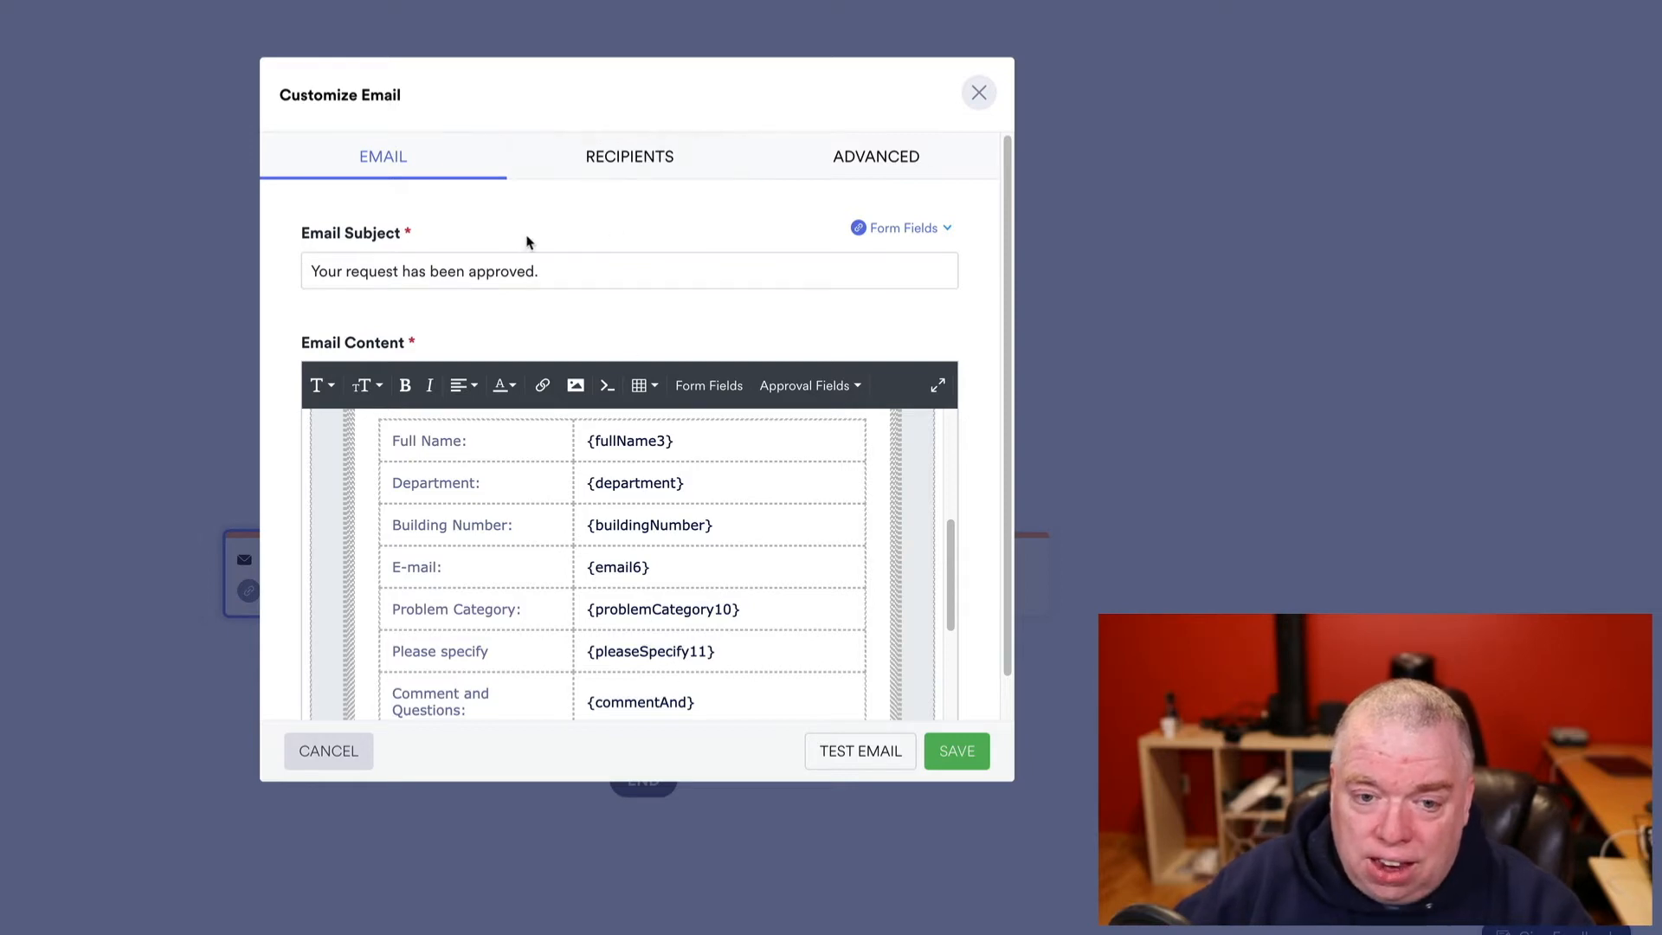
- In the email's recipient settings, clear the 'Jotform' sender name
left_click(623, 157)
left_click(443, 271)
double_click(335, 272)
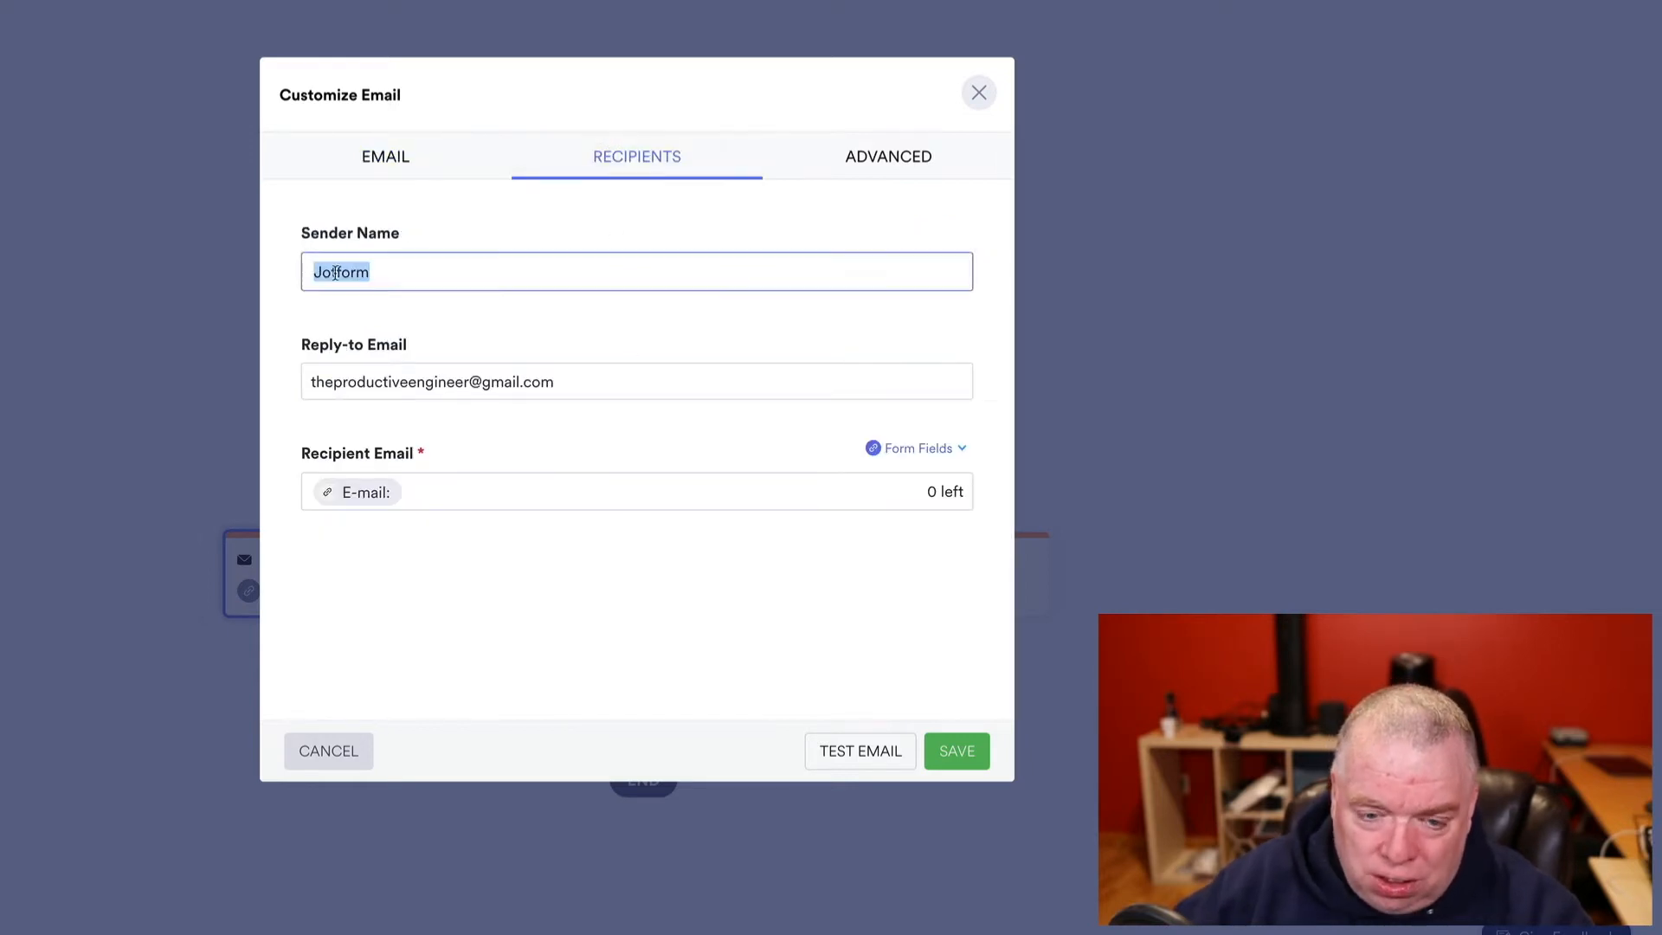
key("BackSpace")
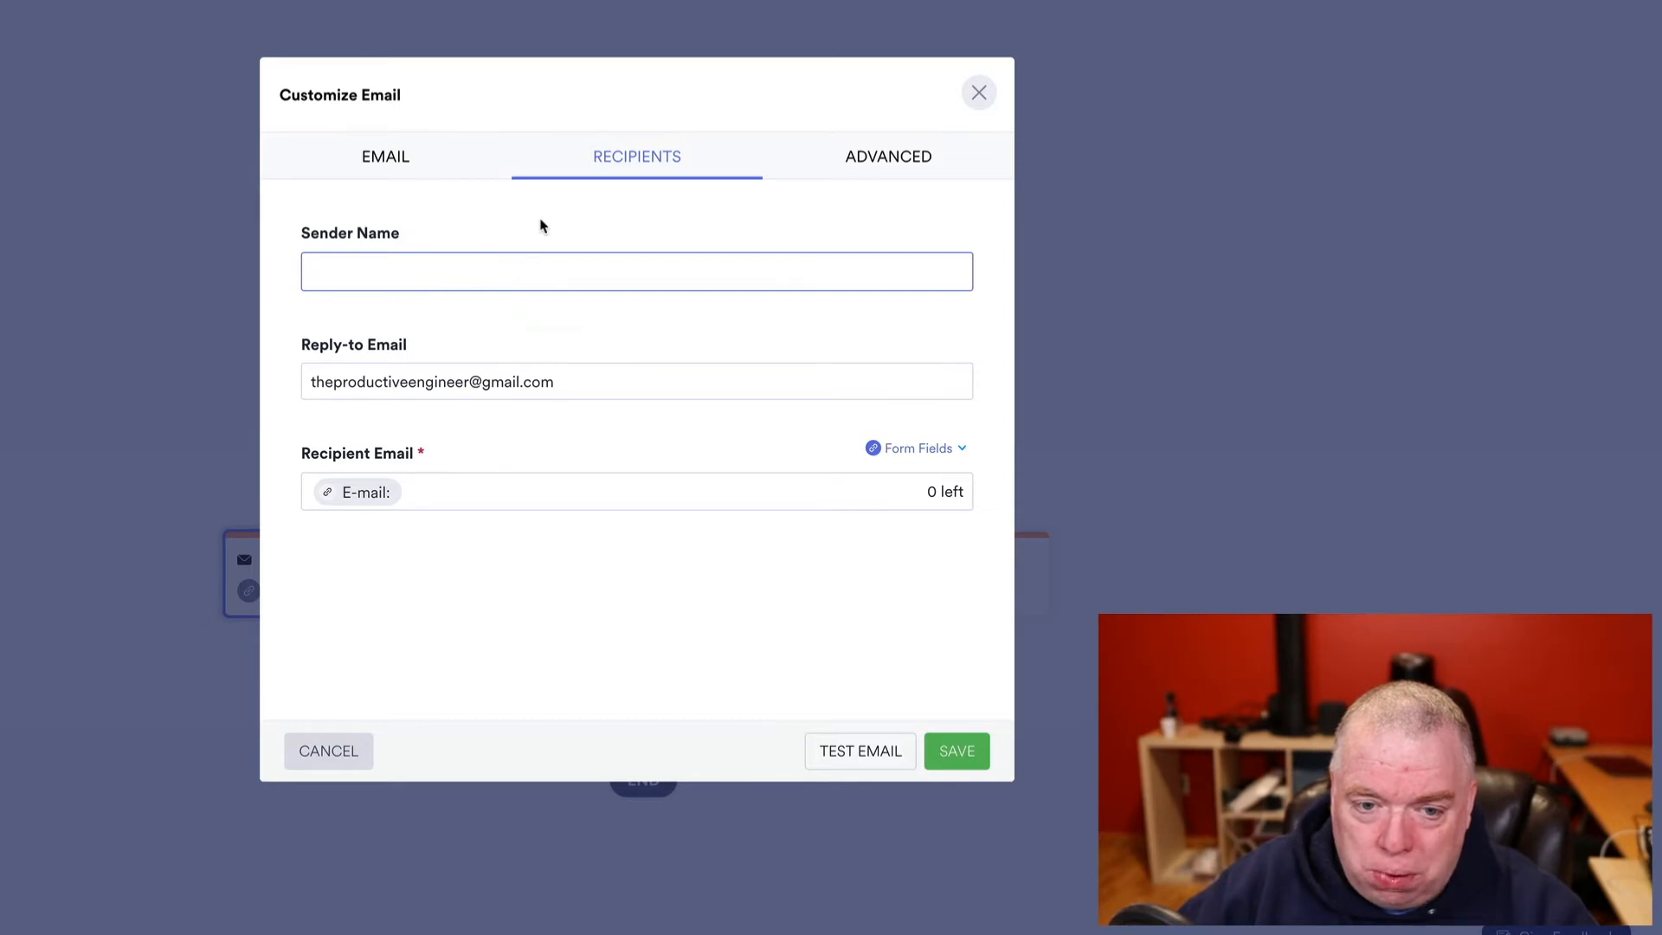
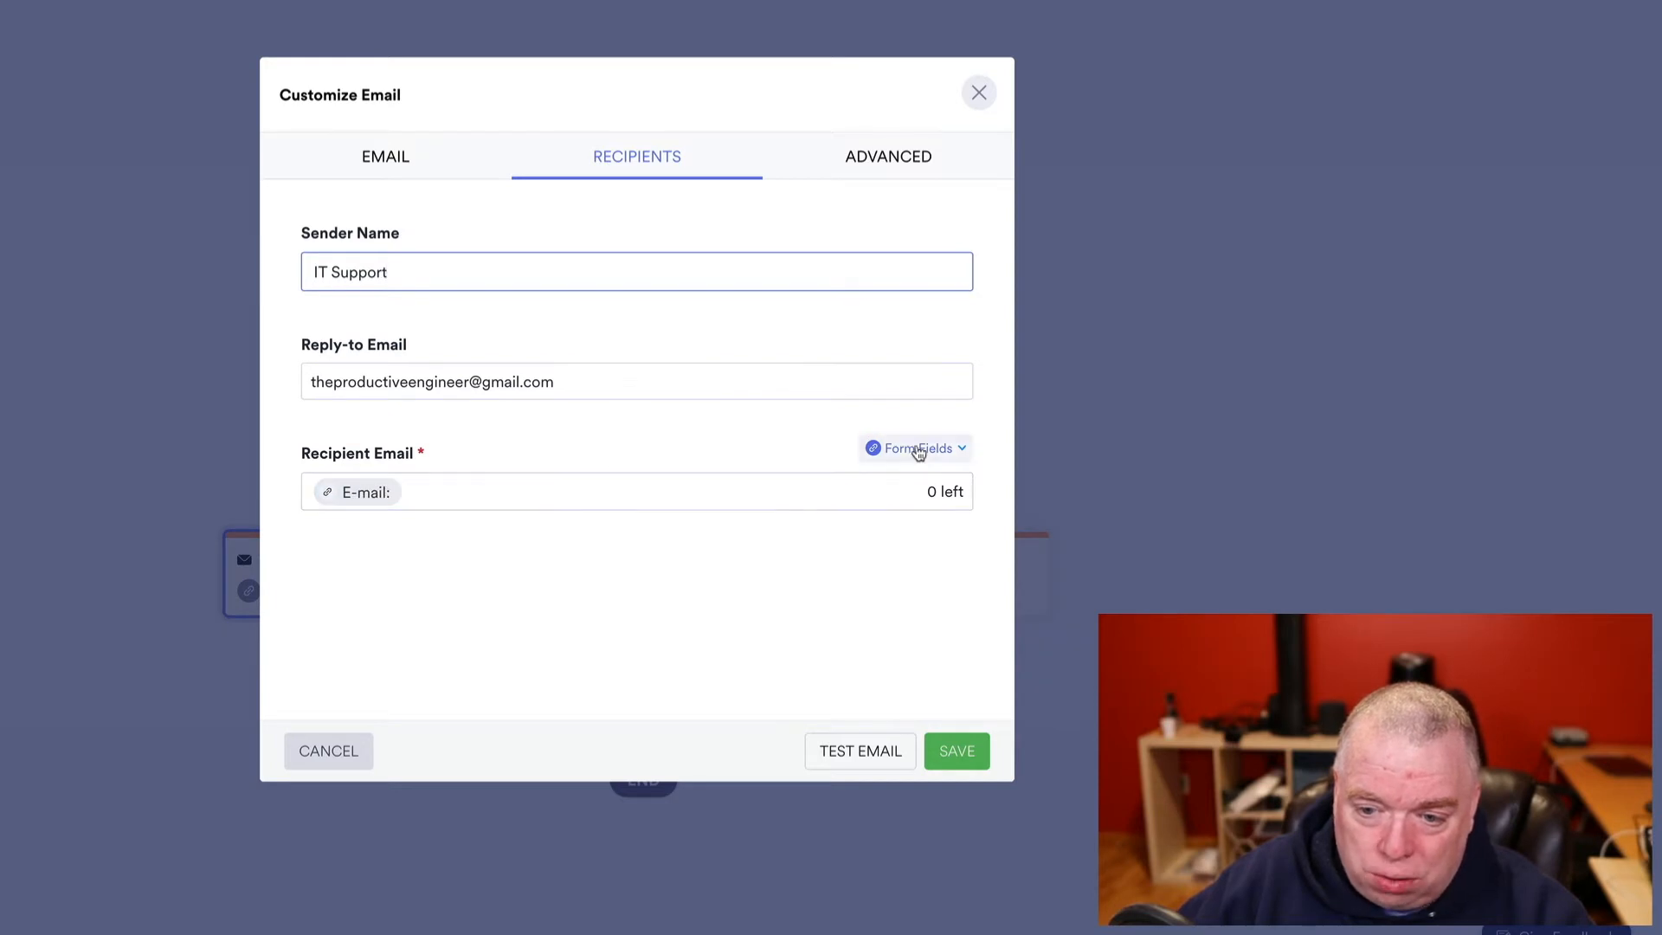
- Check the recipient form-field options and Advanced settings of the approved email, then cancel unchanged
left_click(919, 449)
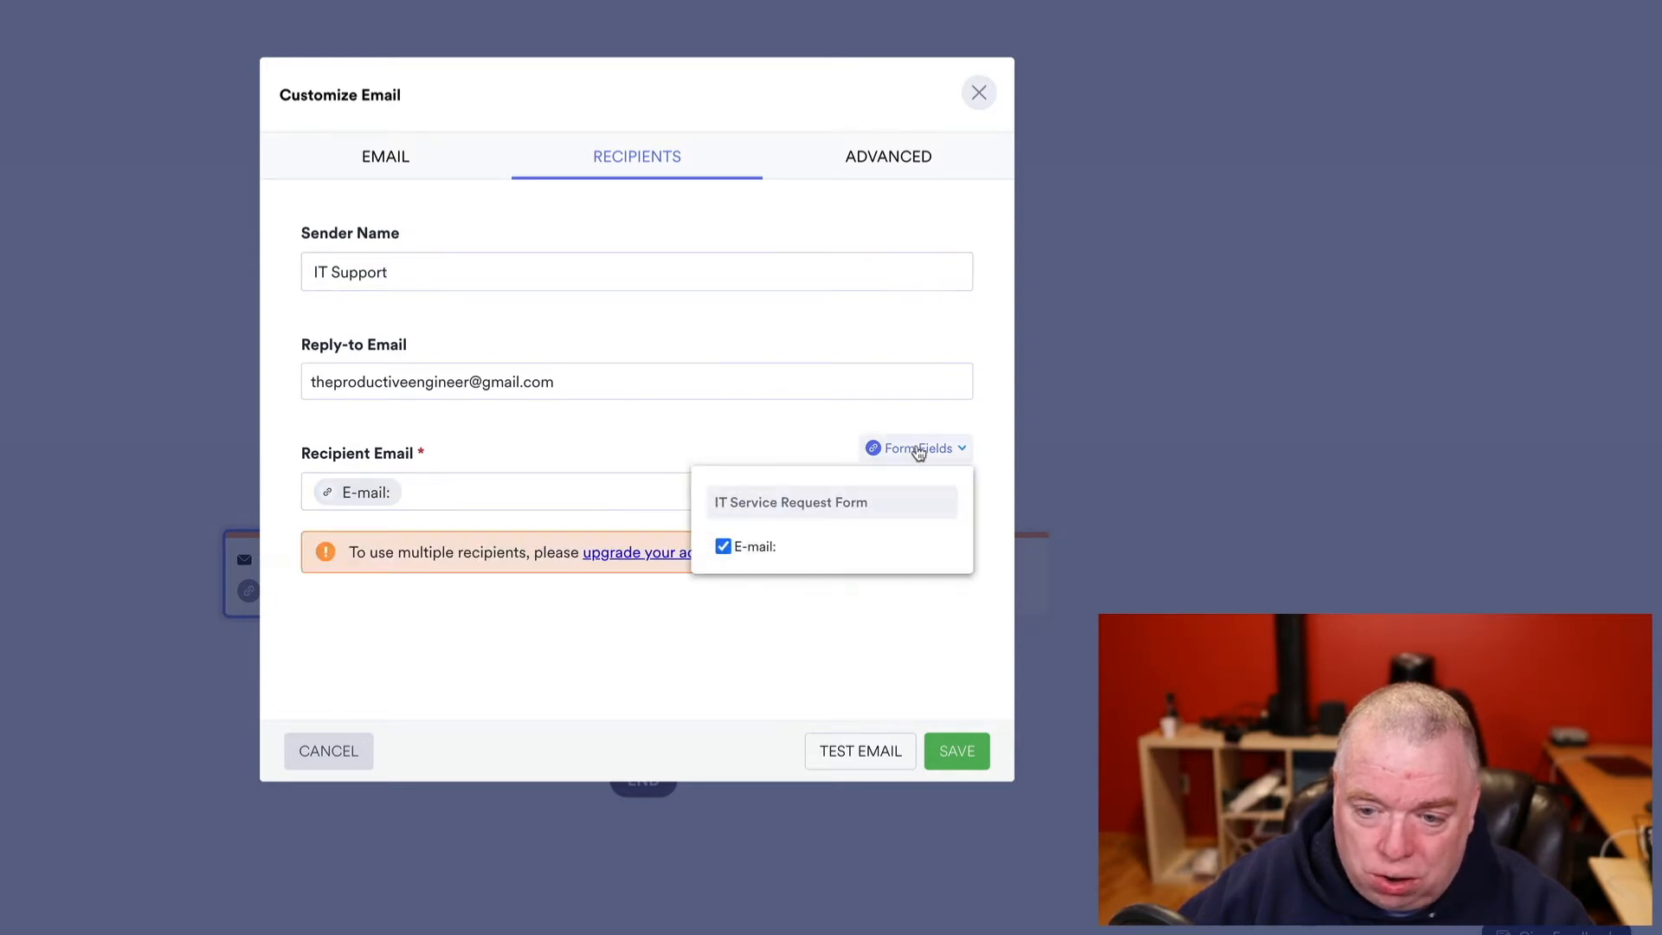
left_click(690, 658)
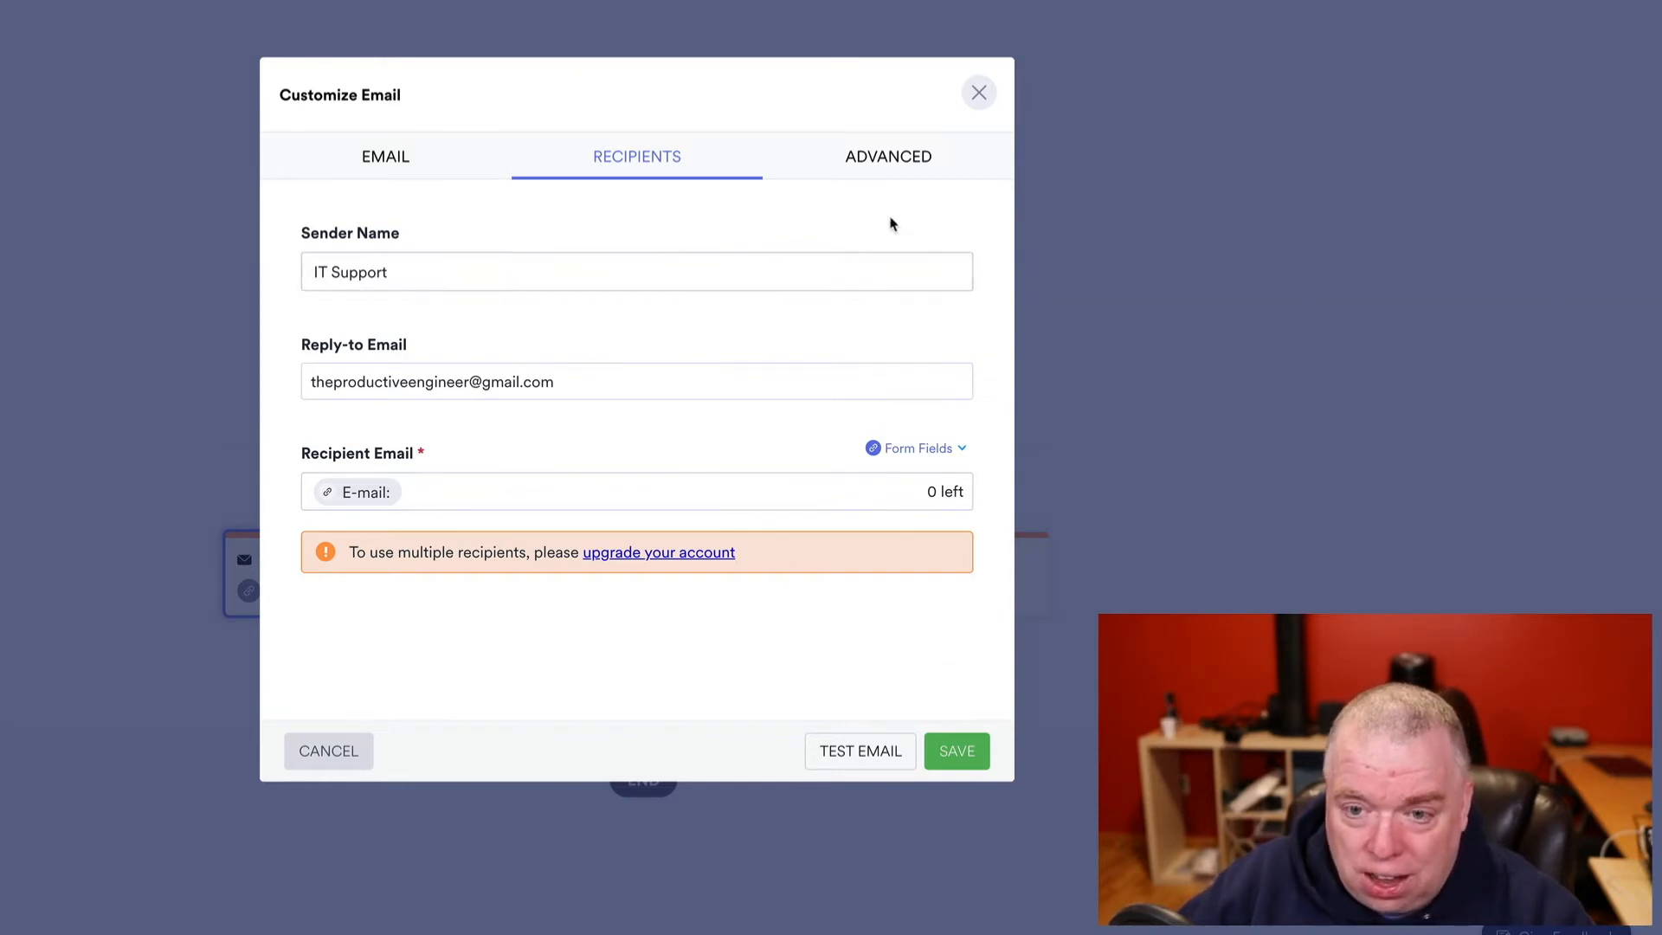
left_click(894, 154)
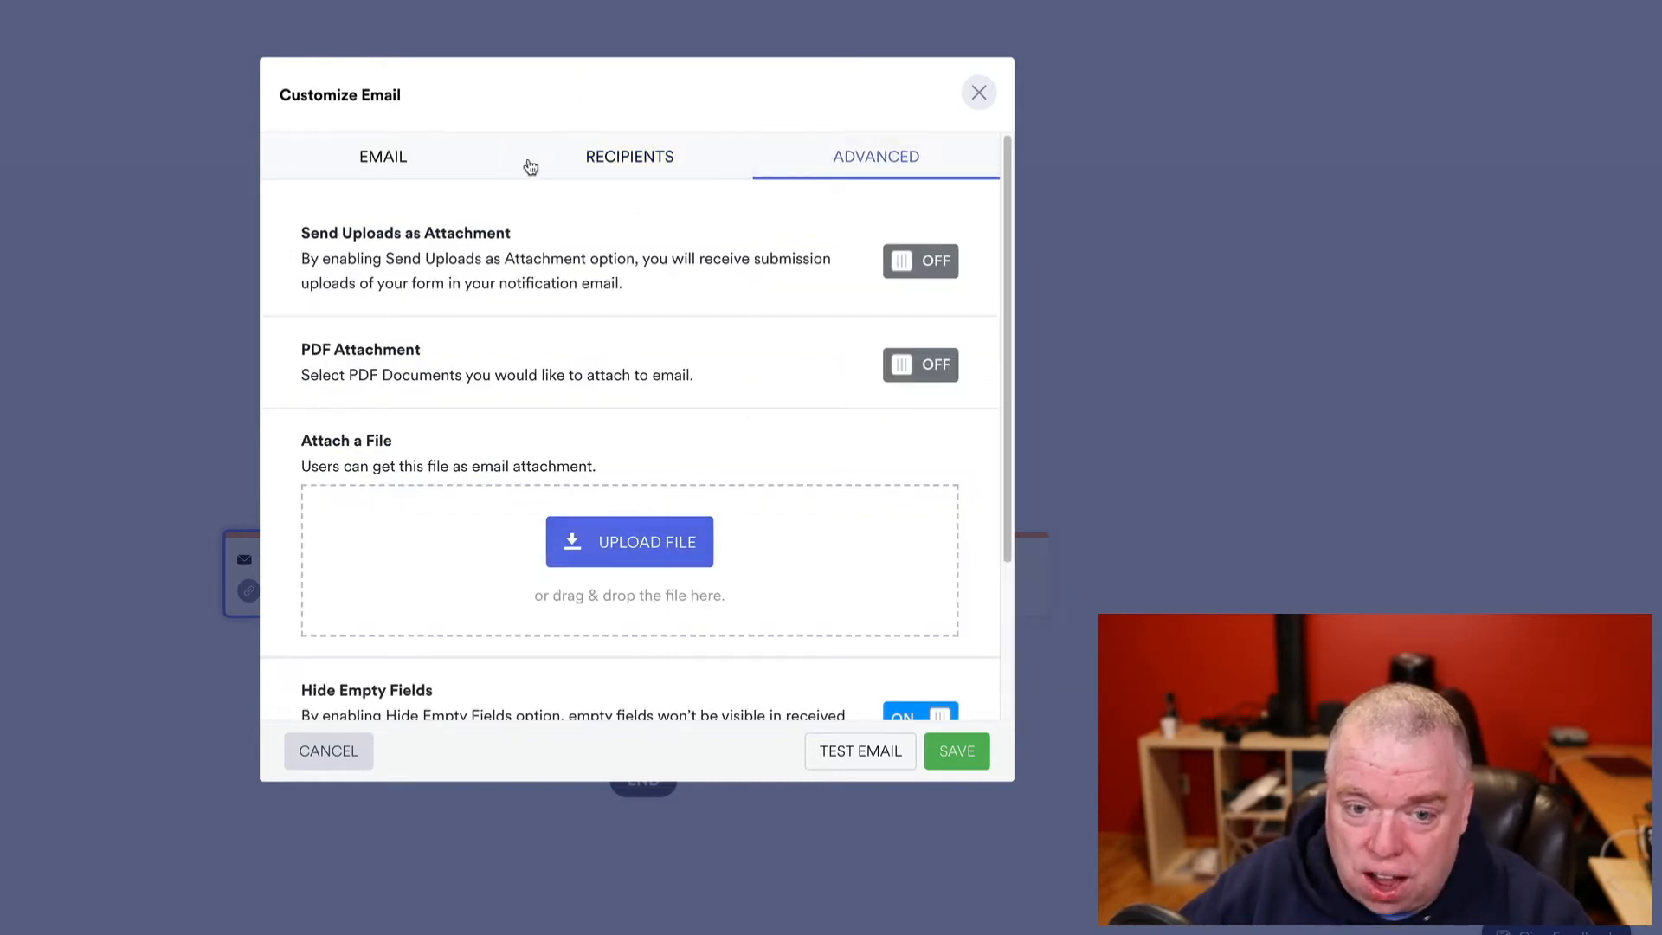
scroll(715, 538, "down", 3)
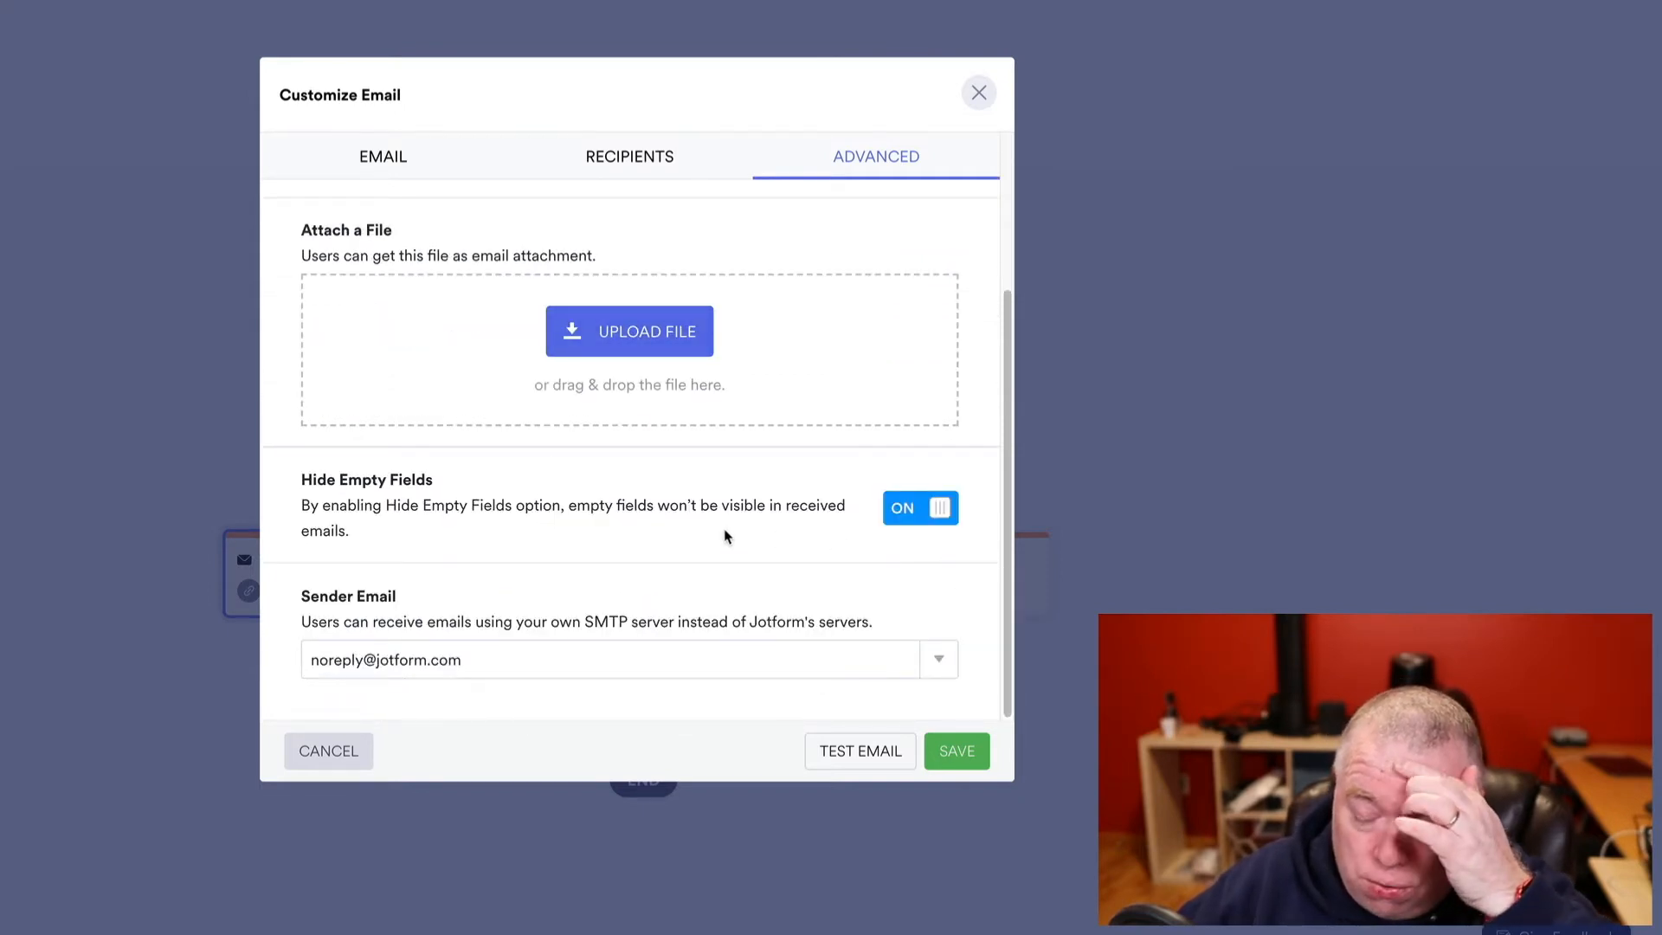
left_click(372, 763)
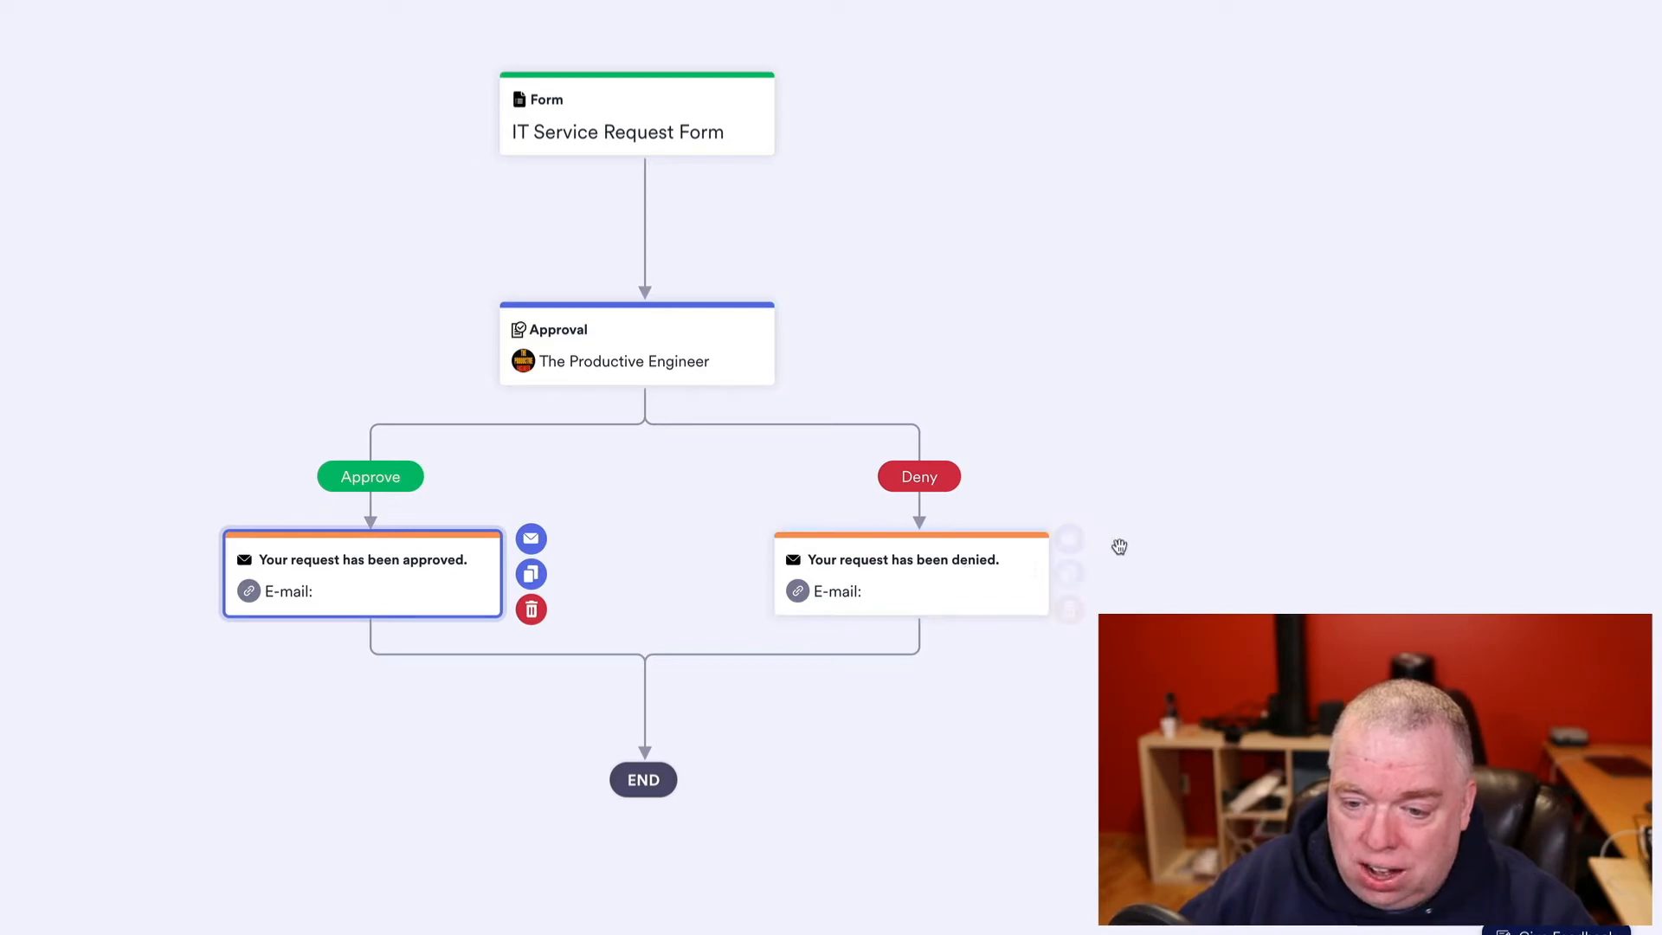
left_click(1079, 540)
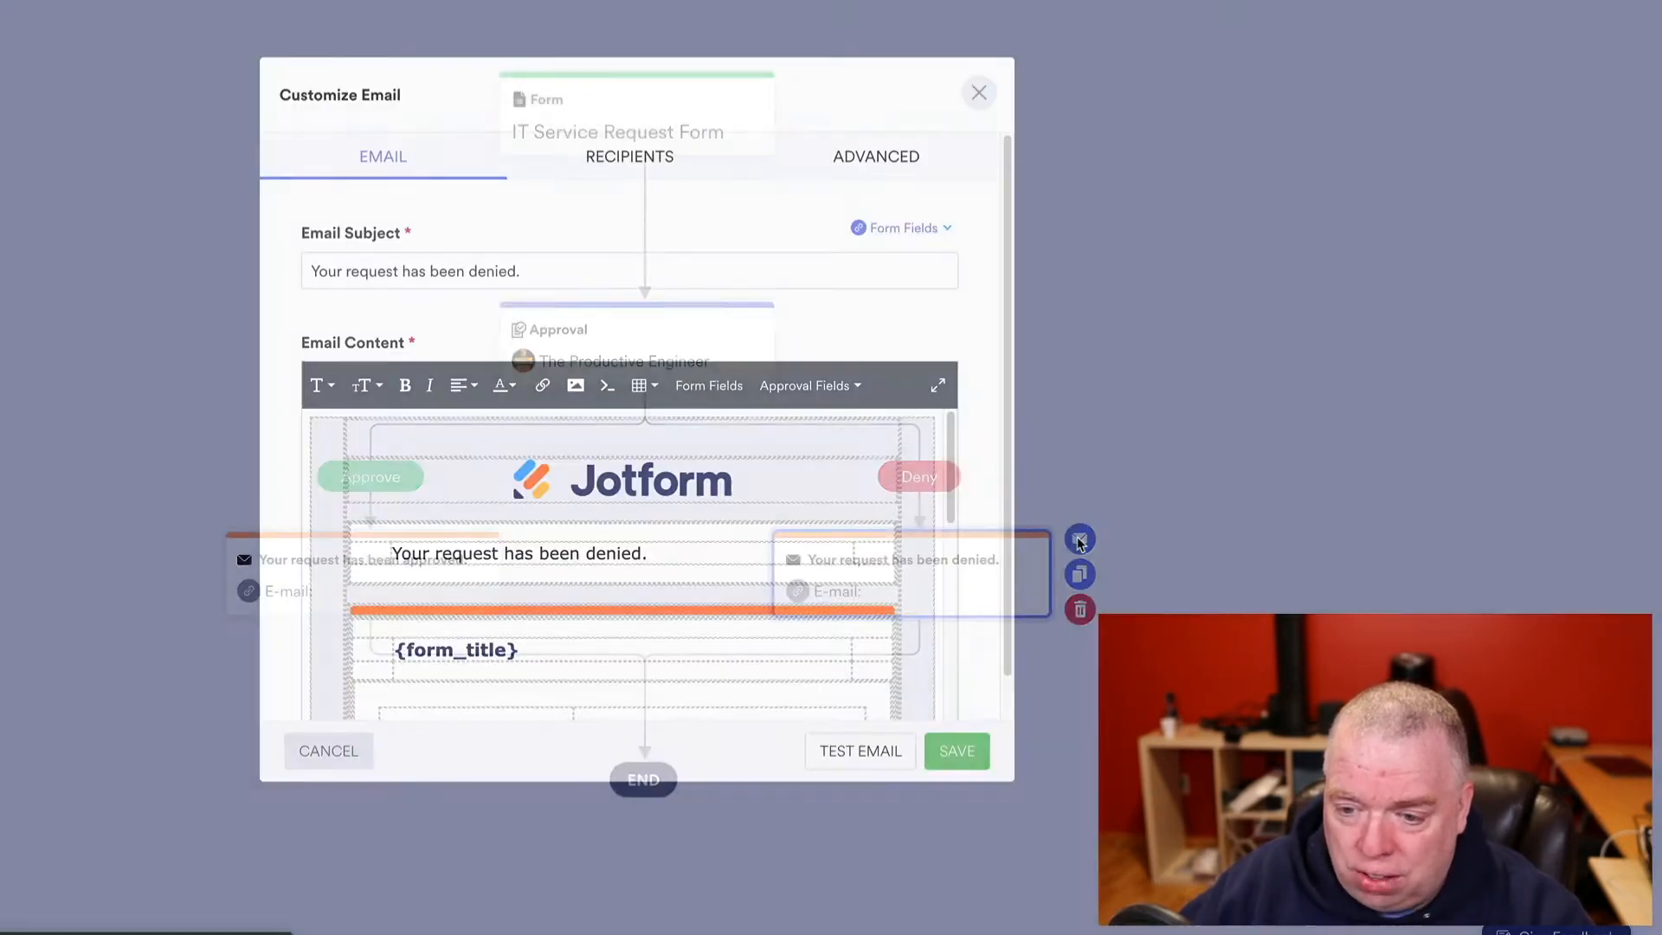
scroll(592, 565, "down", 7)
scroll(595, 567, "up", 7)
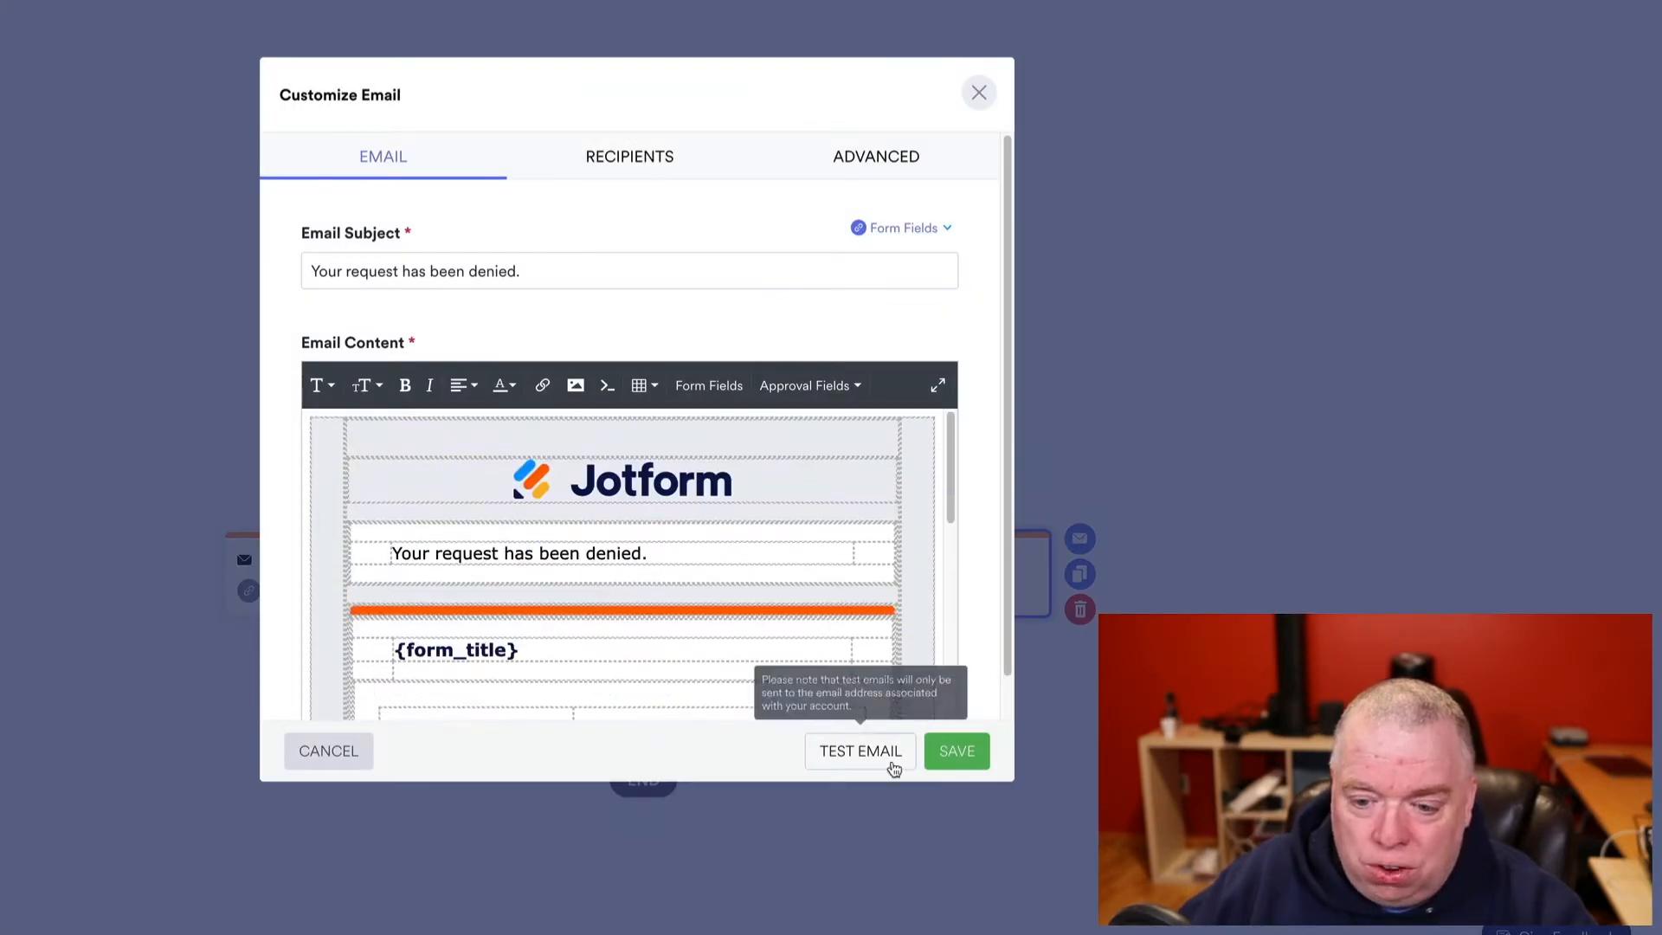
left_click(324, 749)
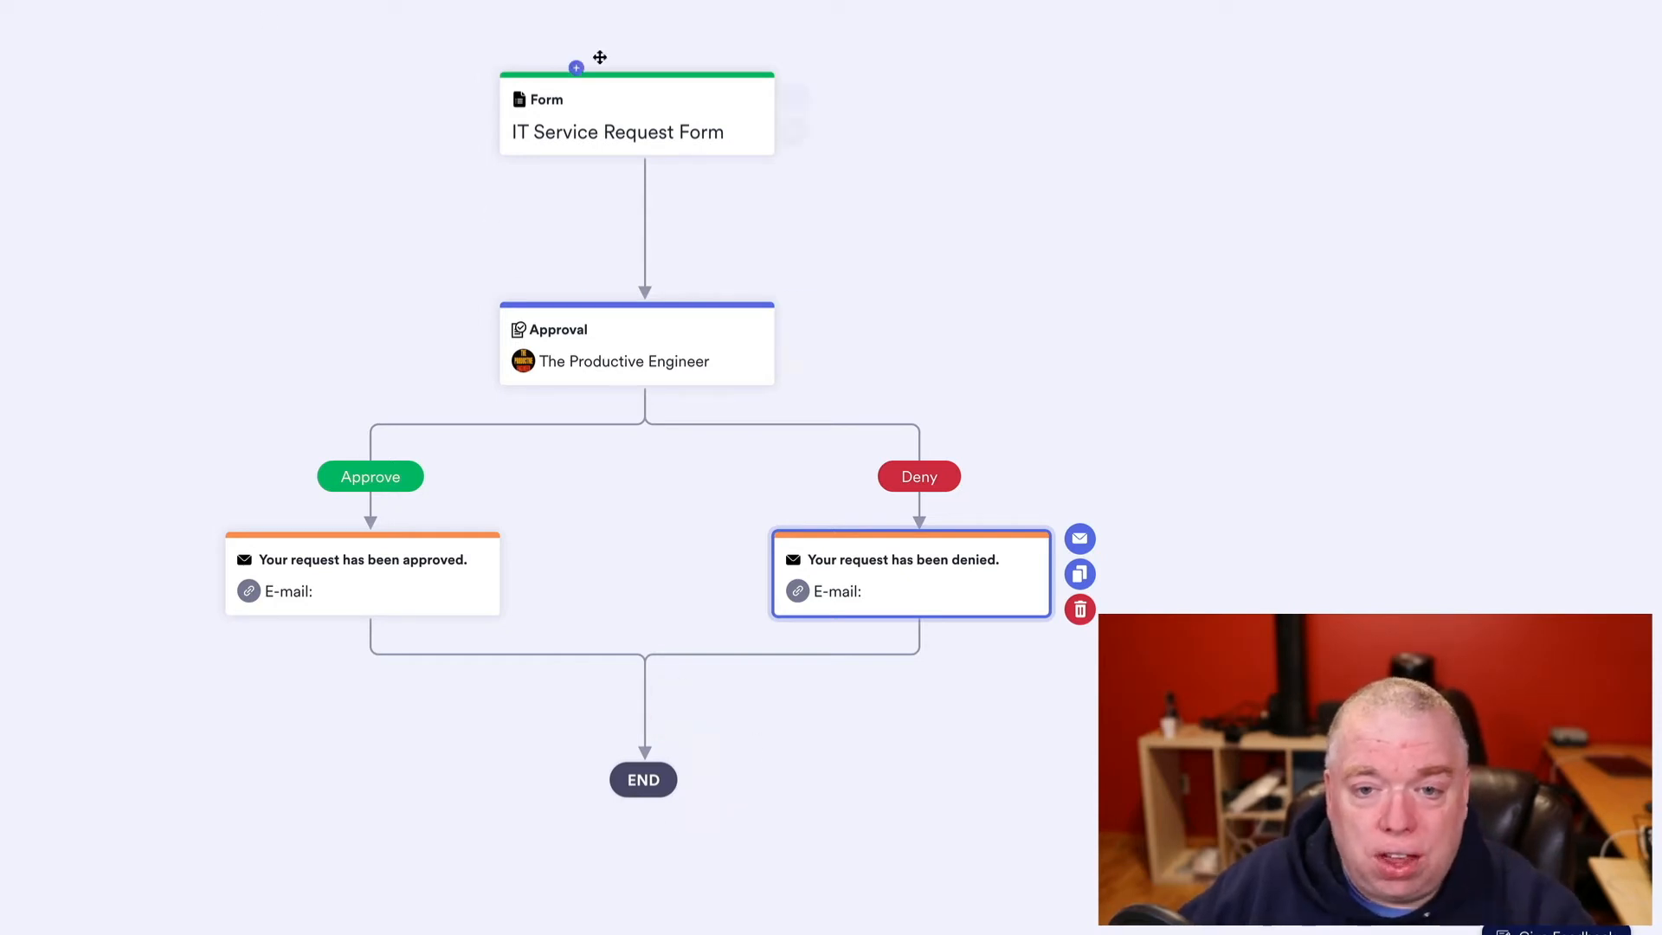
- Go to My Approvals and start creating a new approval flow
left_click(227, 29)
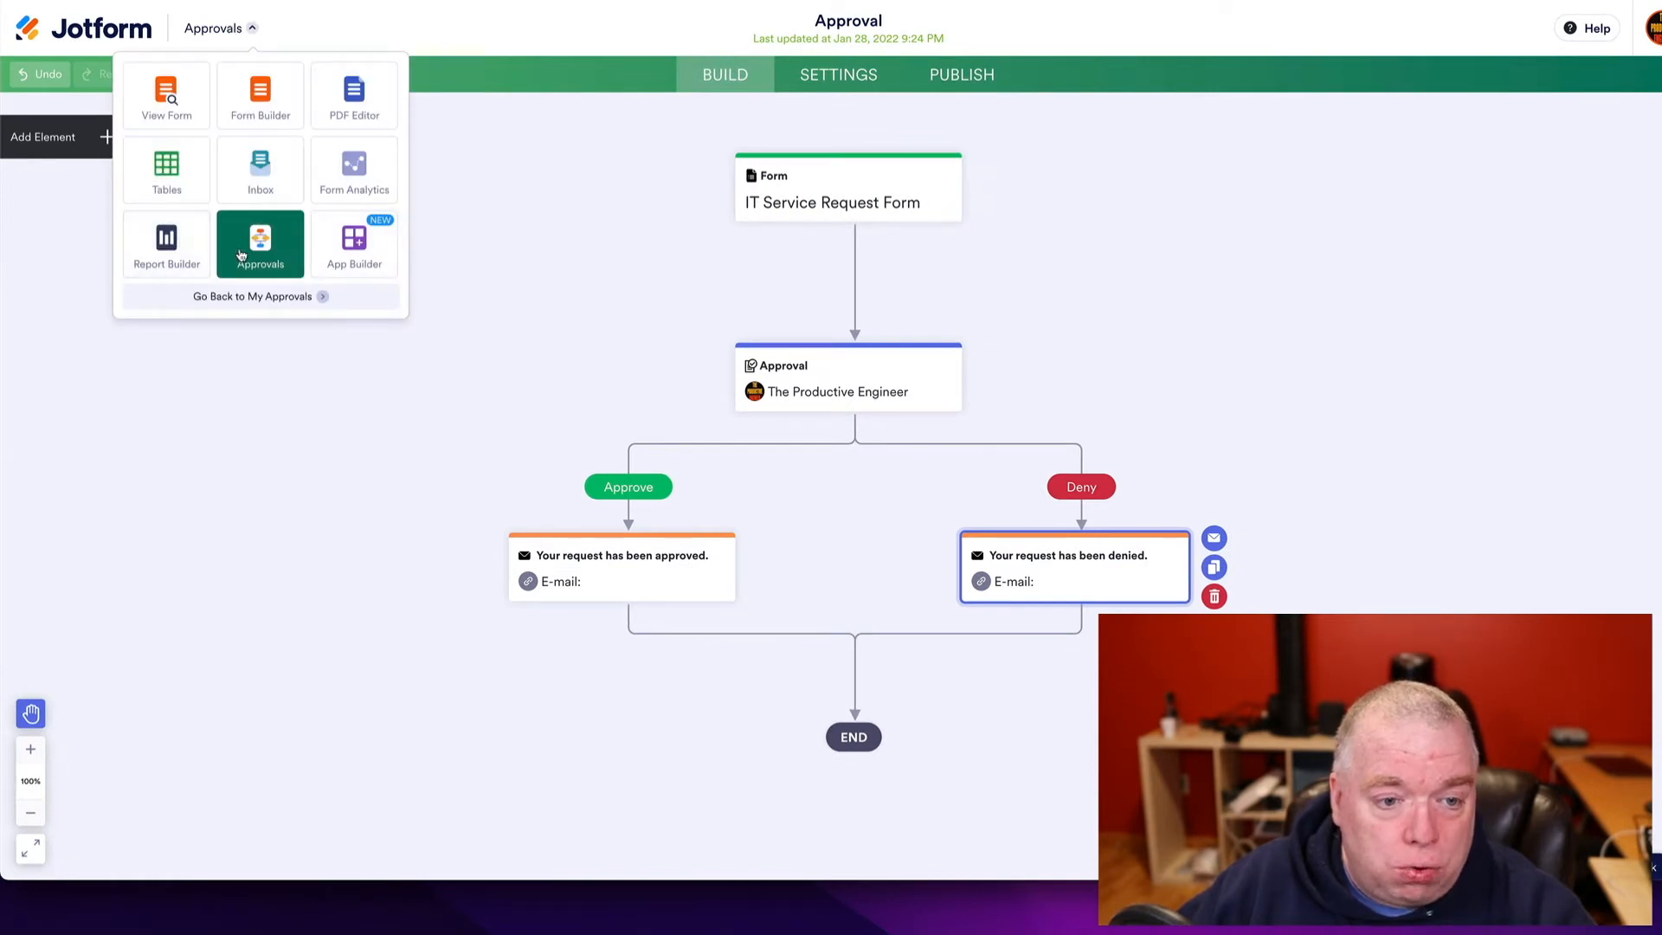
left_click(264, 298)
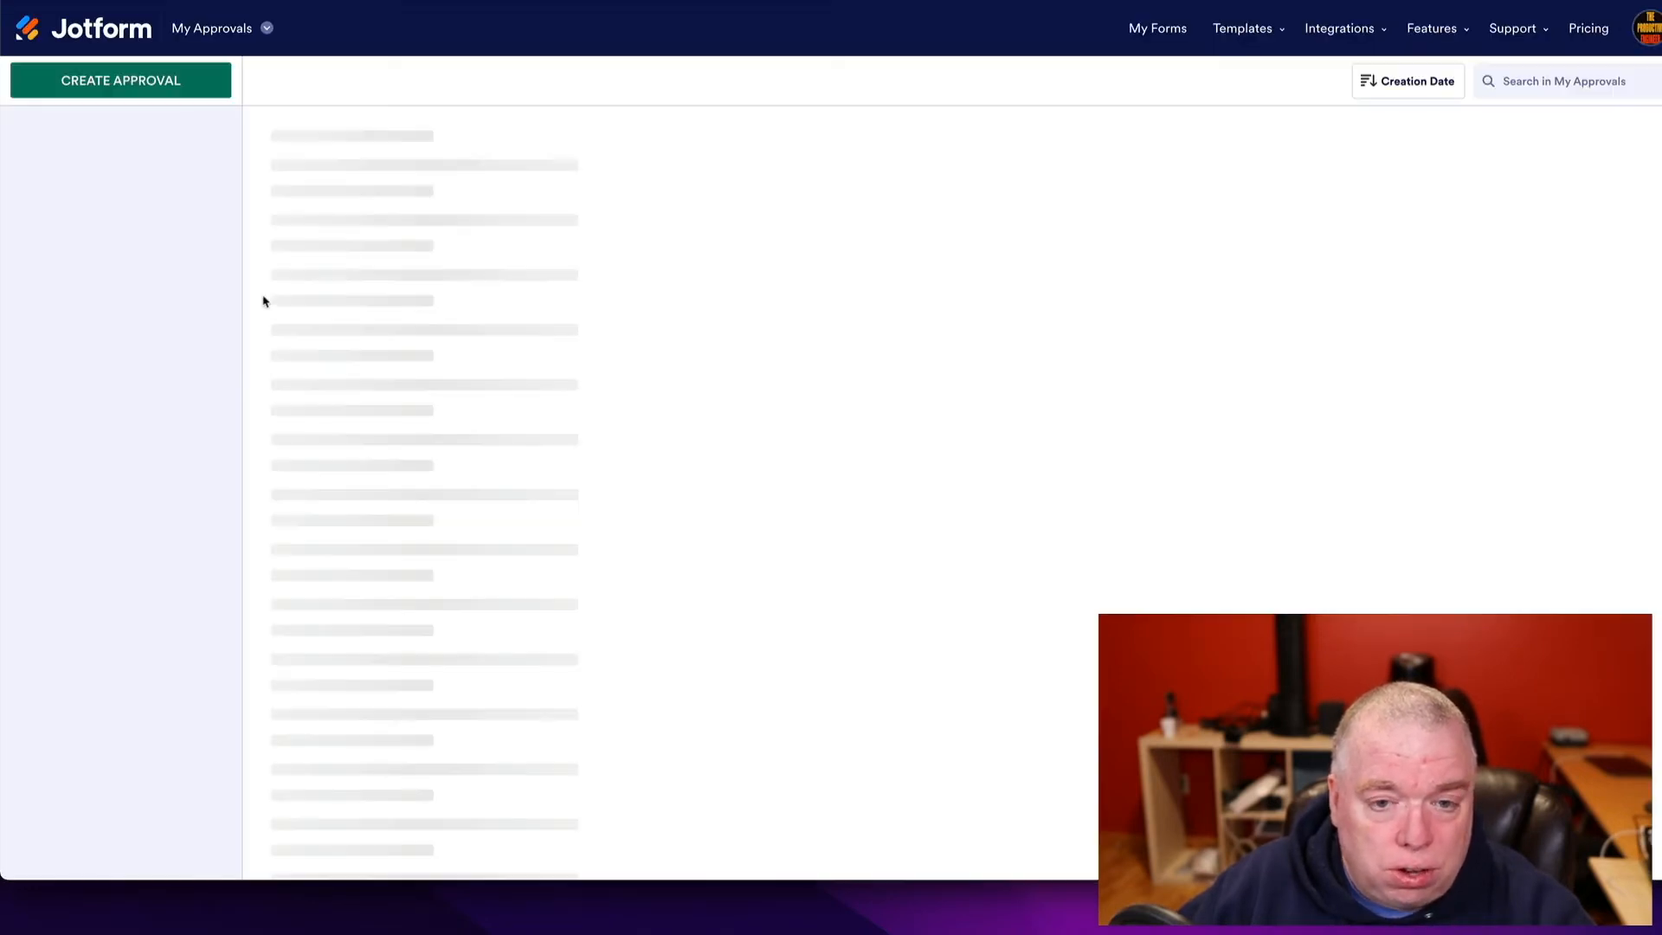
left_click(143, 87)
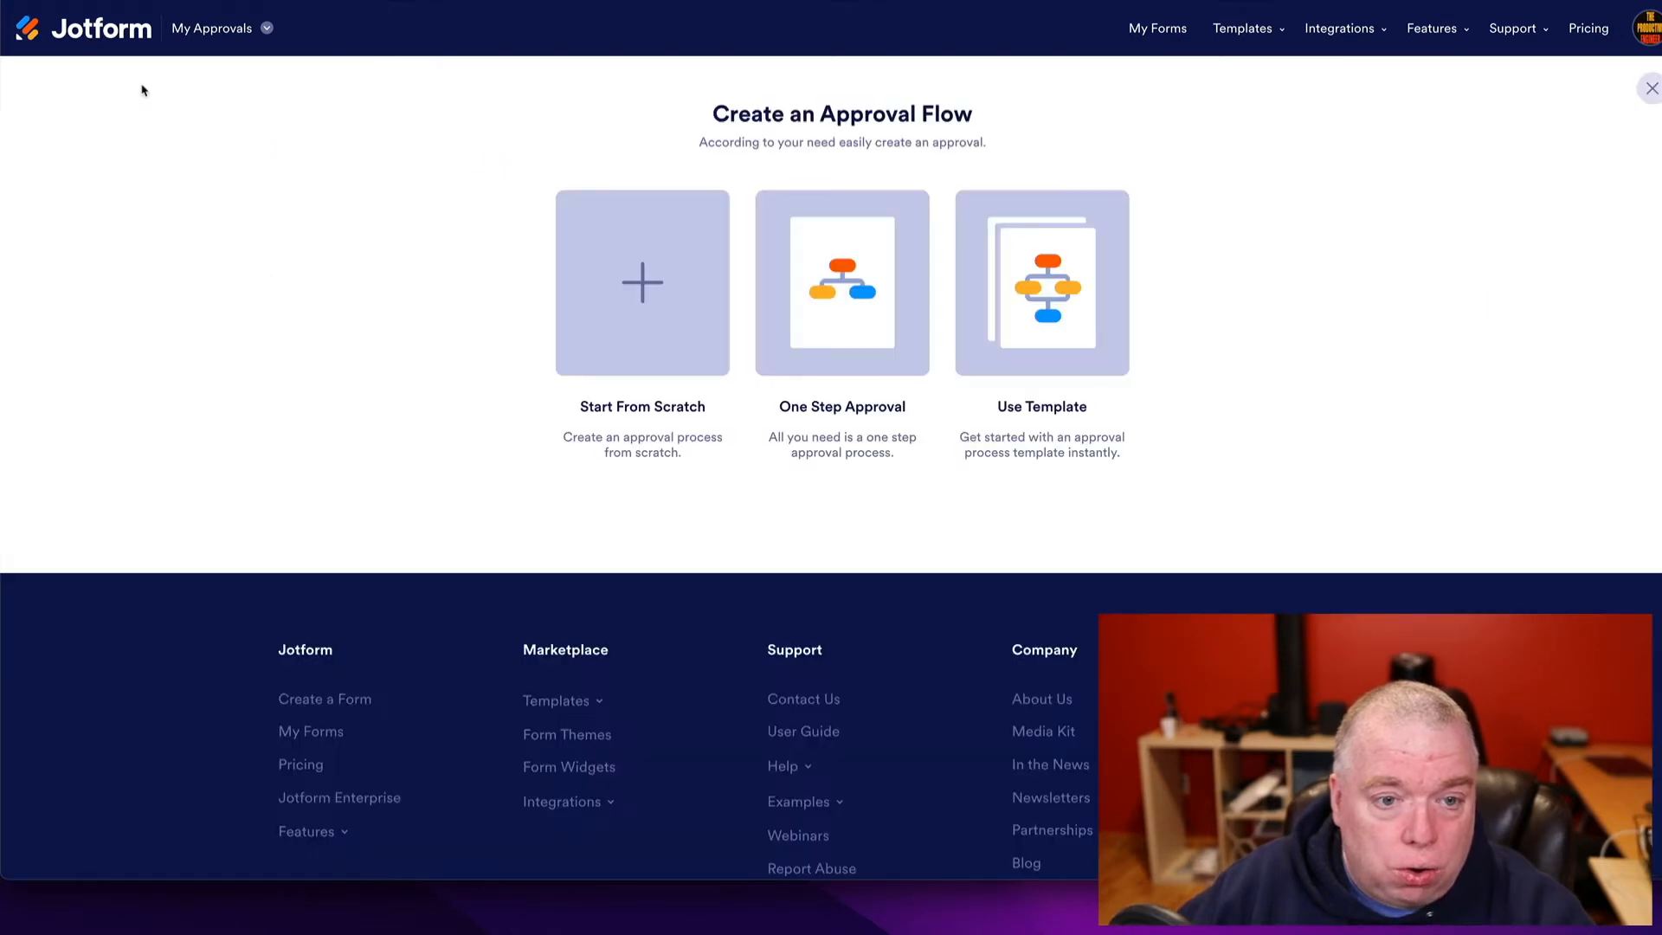
- Browse the Education approval templates and use the Information Request template
left_click(1011, 327)
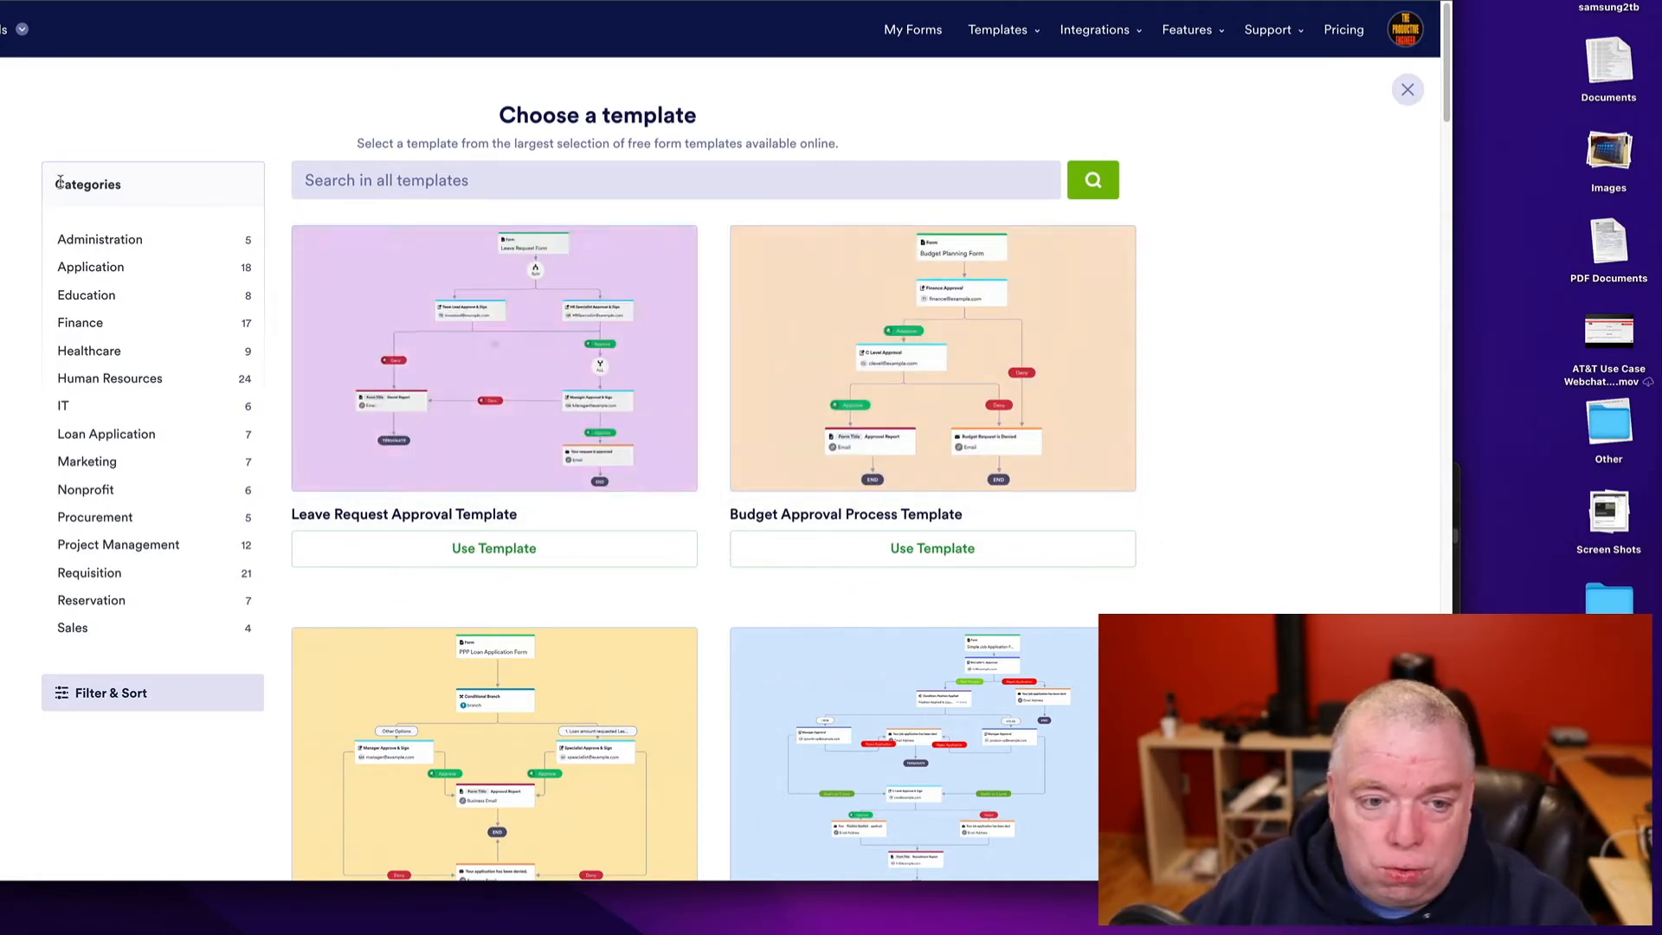
left_click(122, 297)
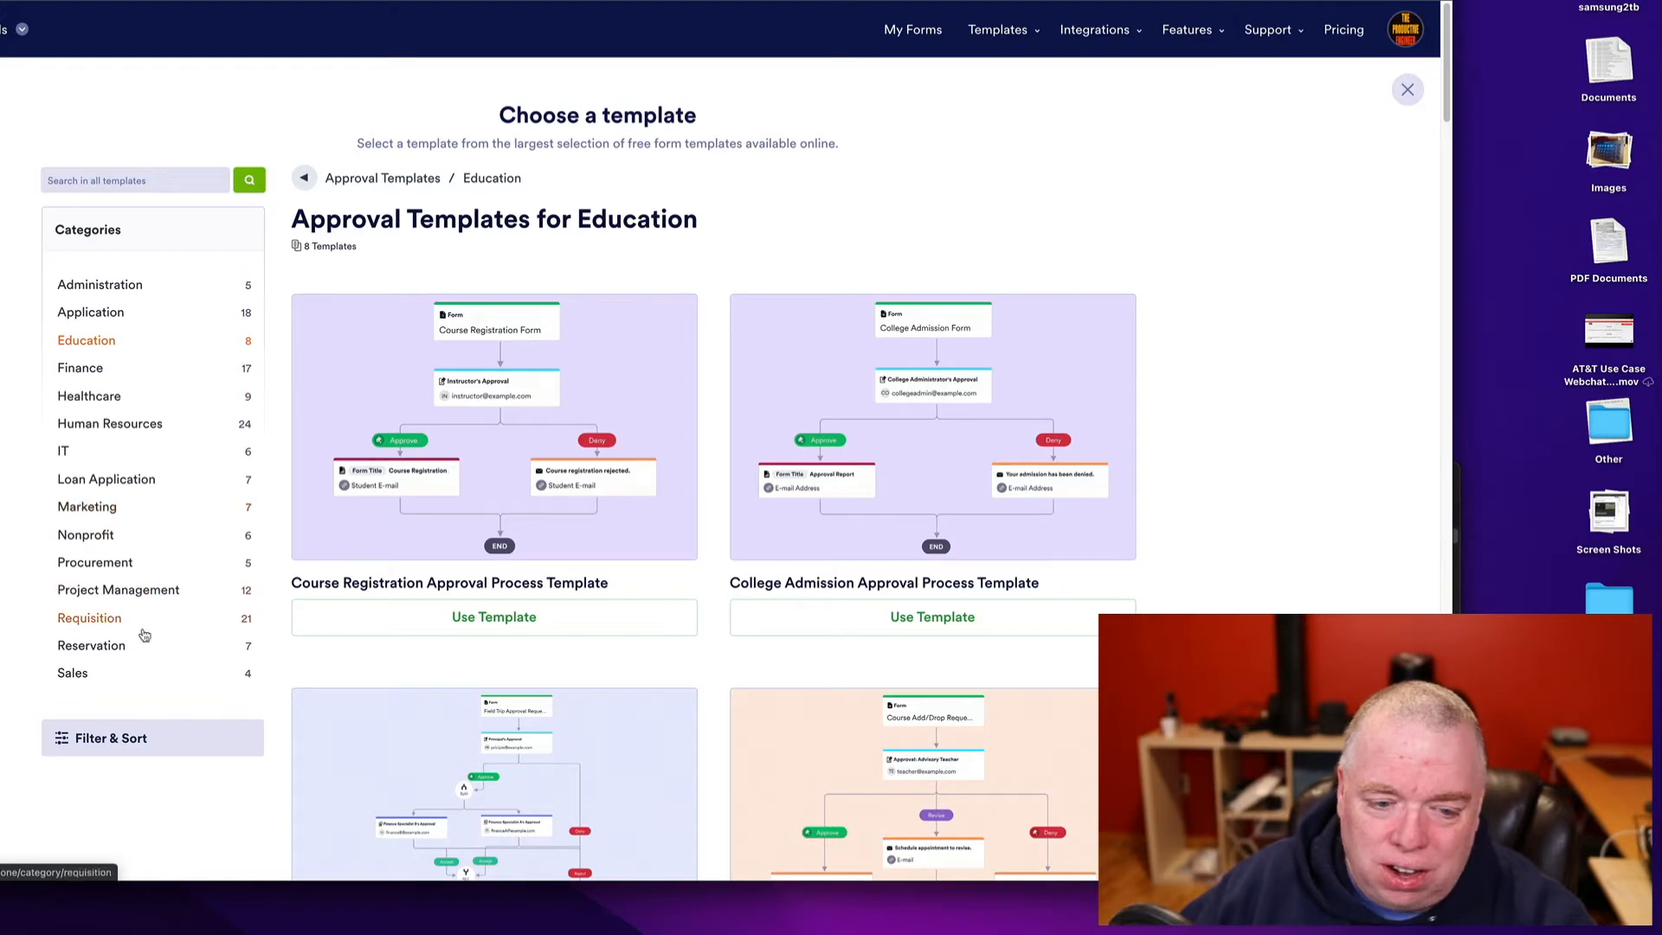
scroll(1201, 527, "down", 7)
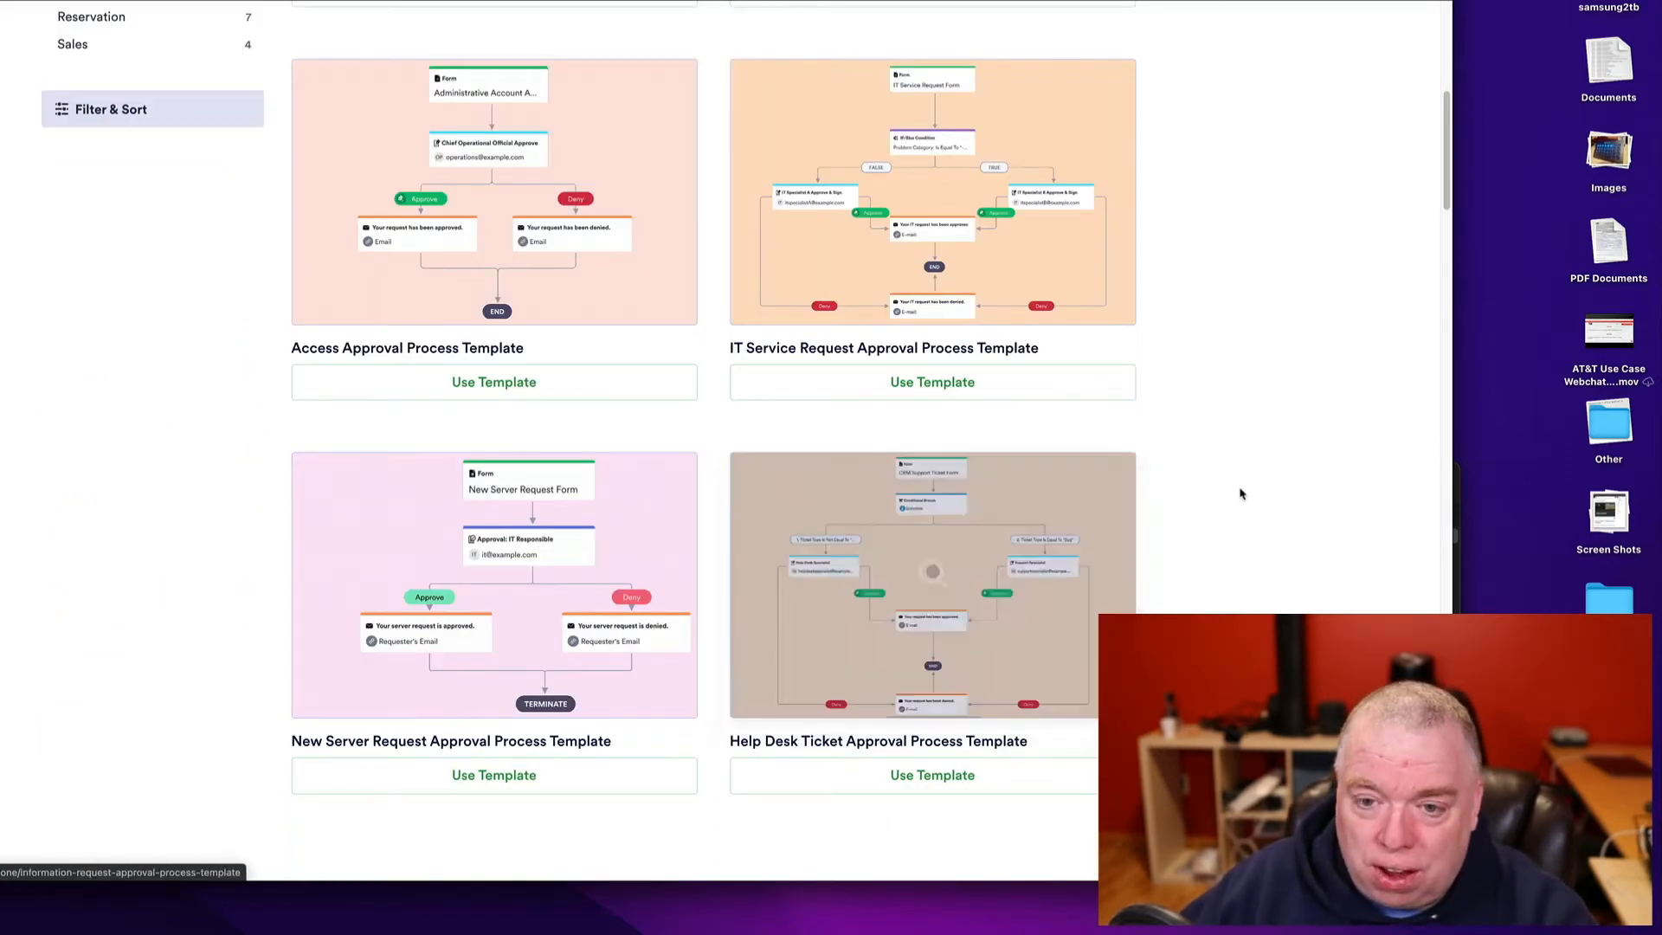
scroll(1212, 490, "up", 5)
left_click(625, 443)
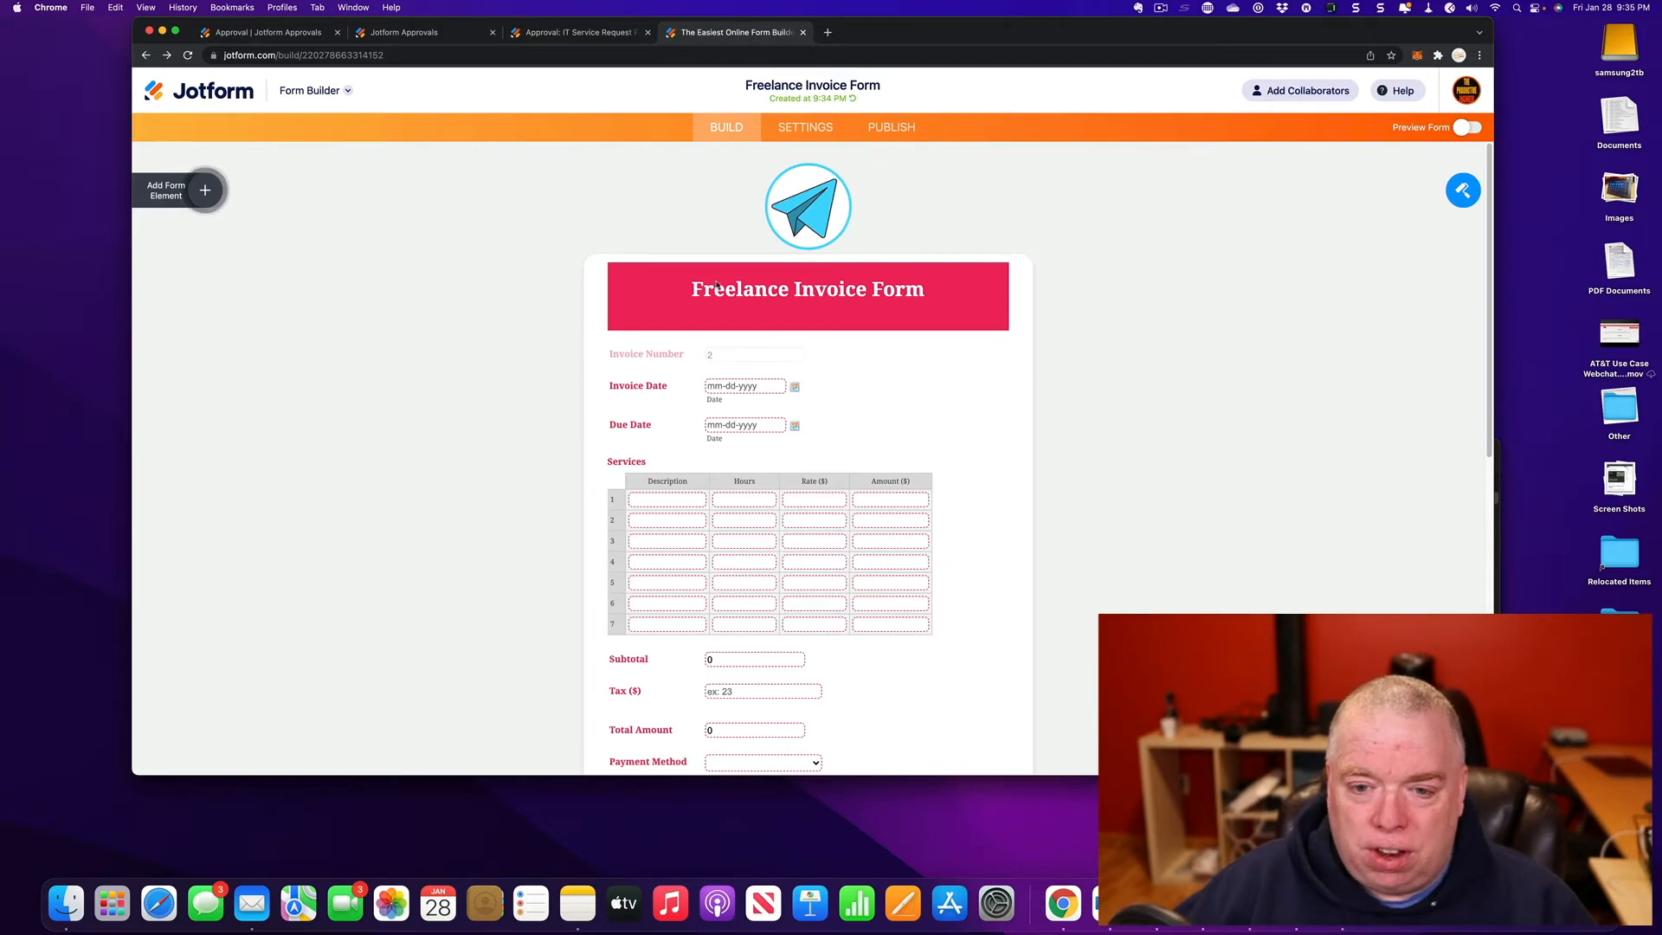
- Review the Freelance Invoice Form in the builder, then bring up its Publish page with the share link
scroll(879, 420, "down", 5)
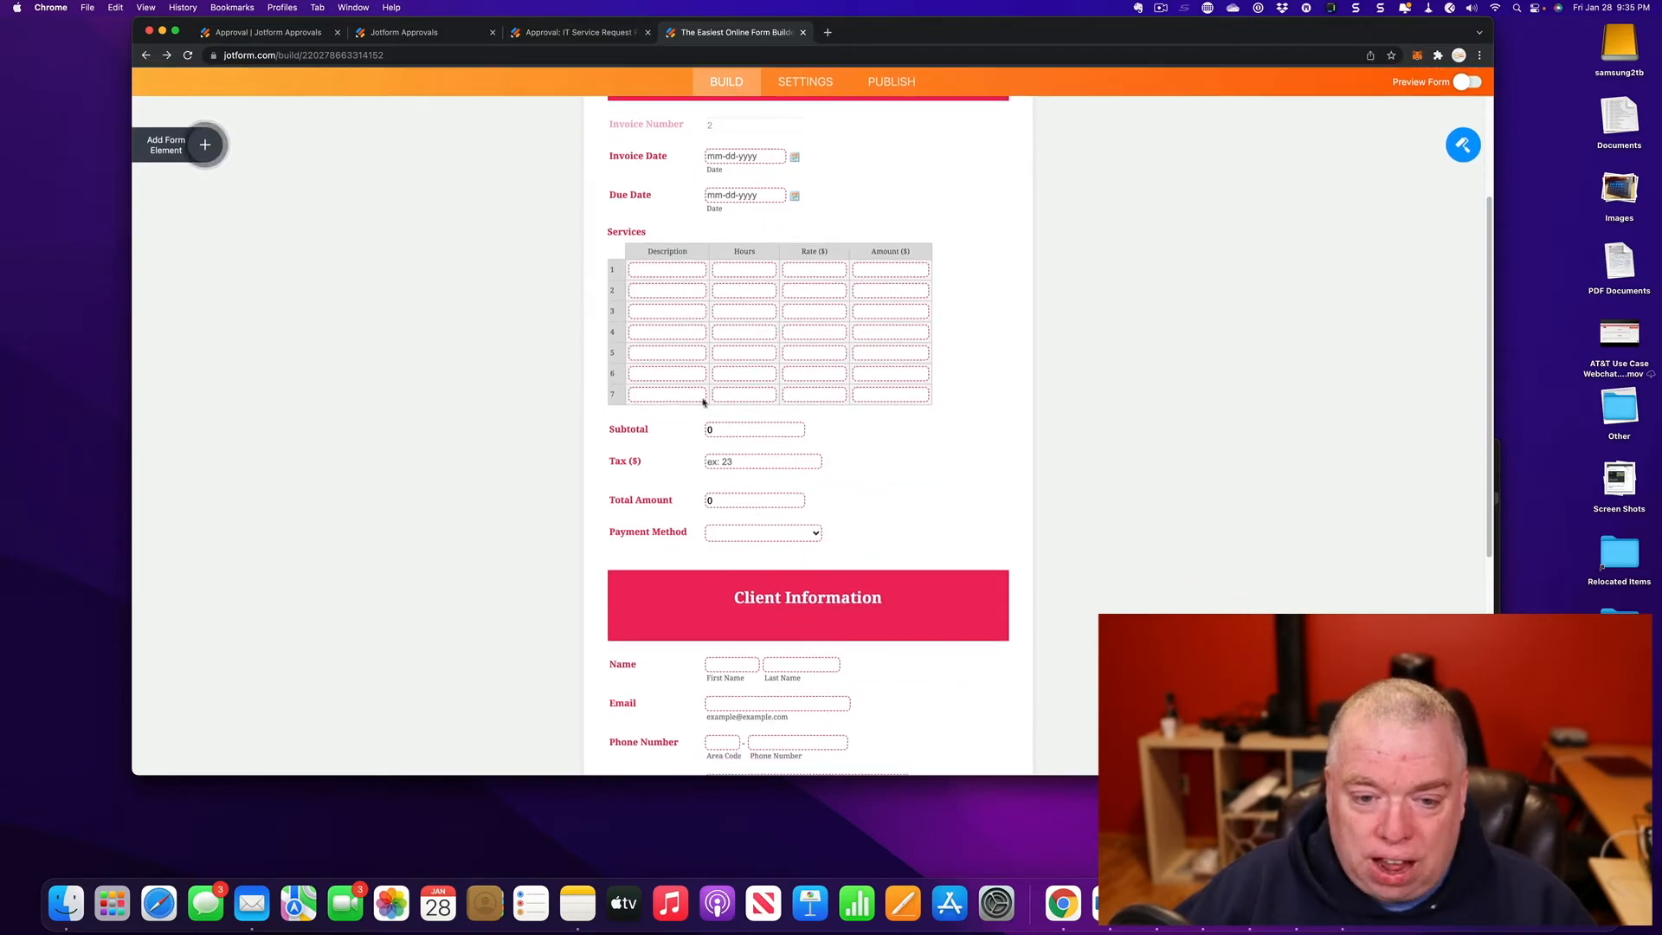
scroll(1073, 461, "down", 4)
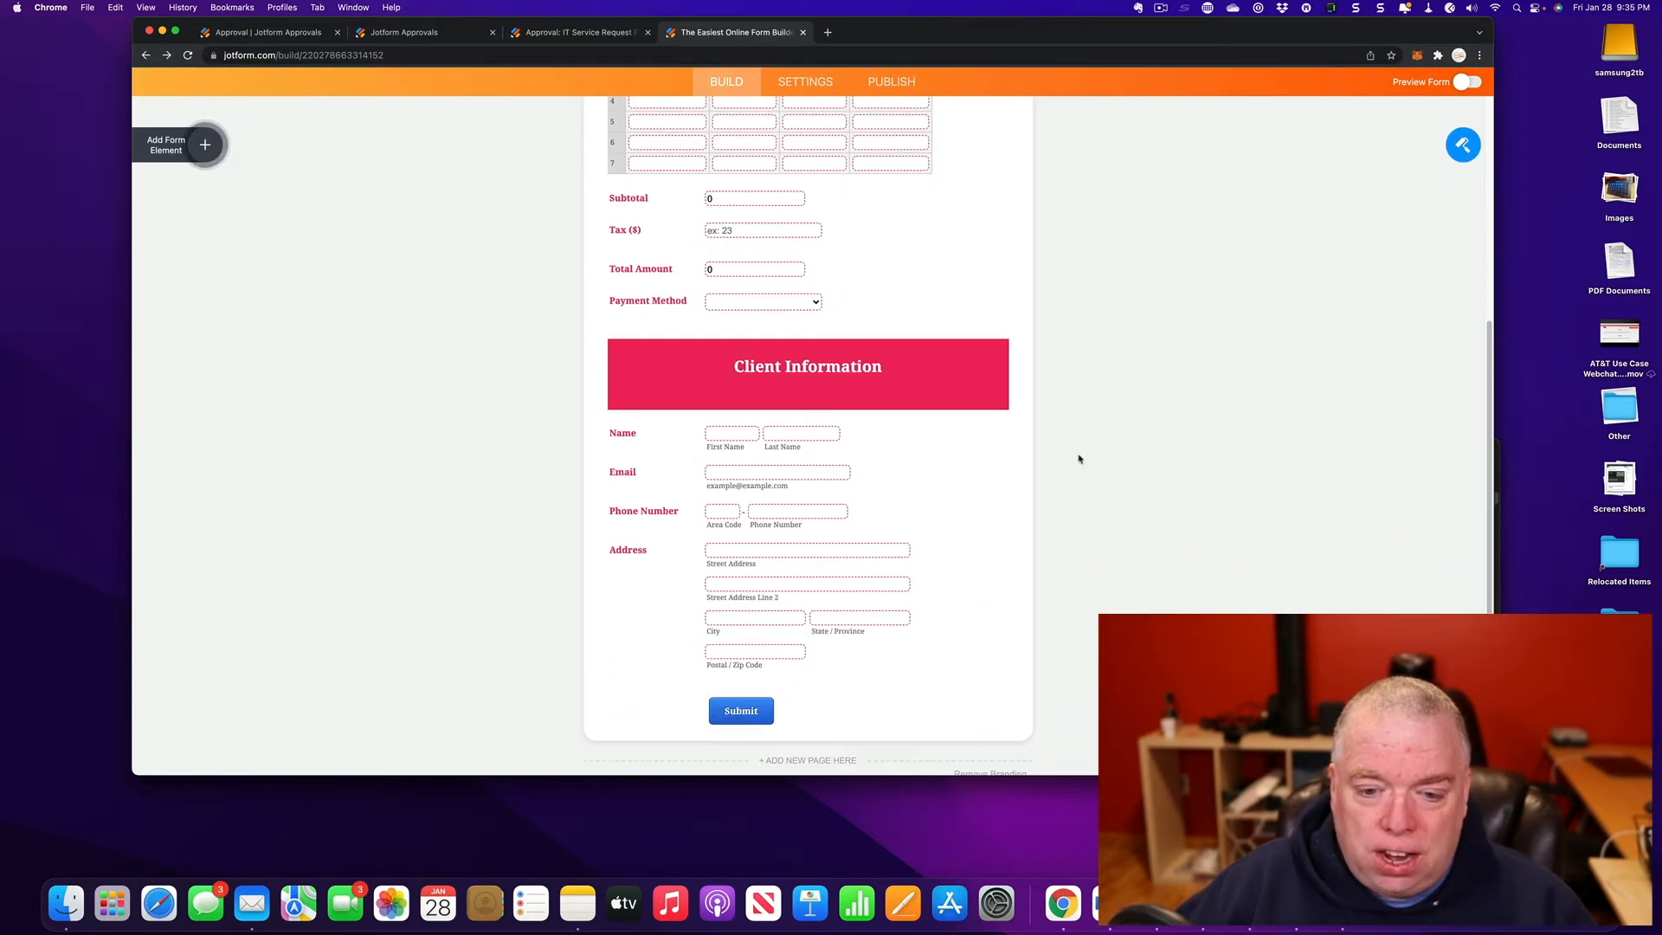
scroll(914, 424, "up", 7)
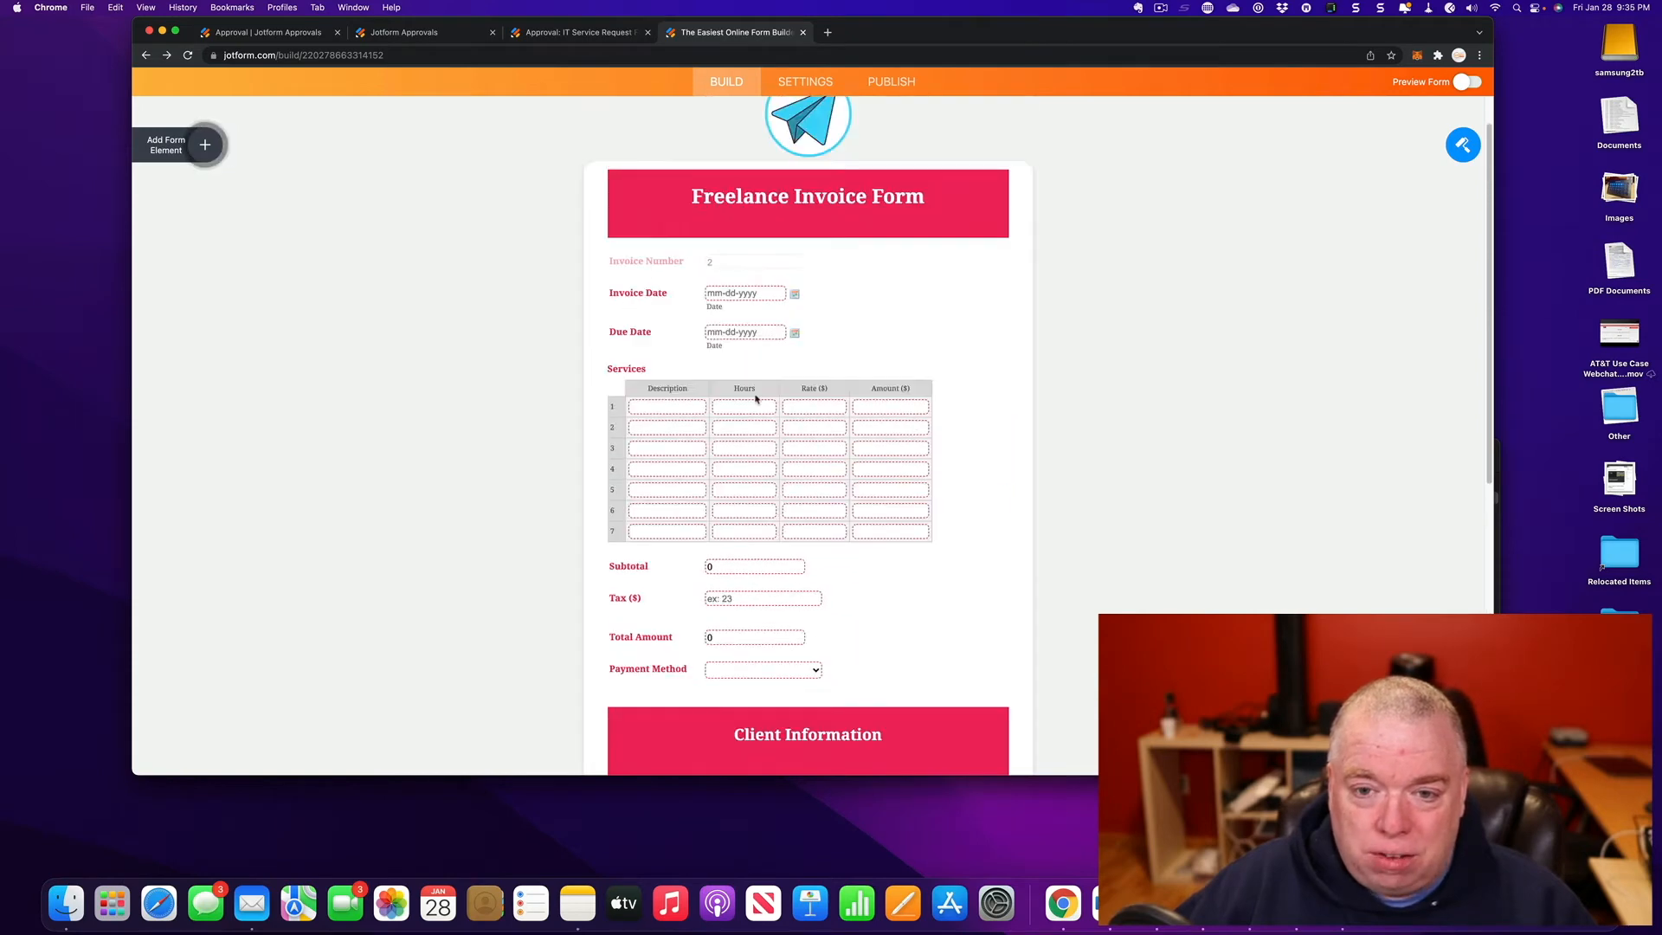
scroll(857, 415, "down", 3)
scroll(913, 378, "down", 3)
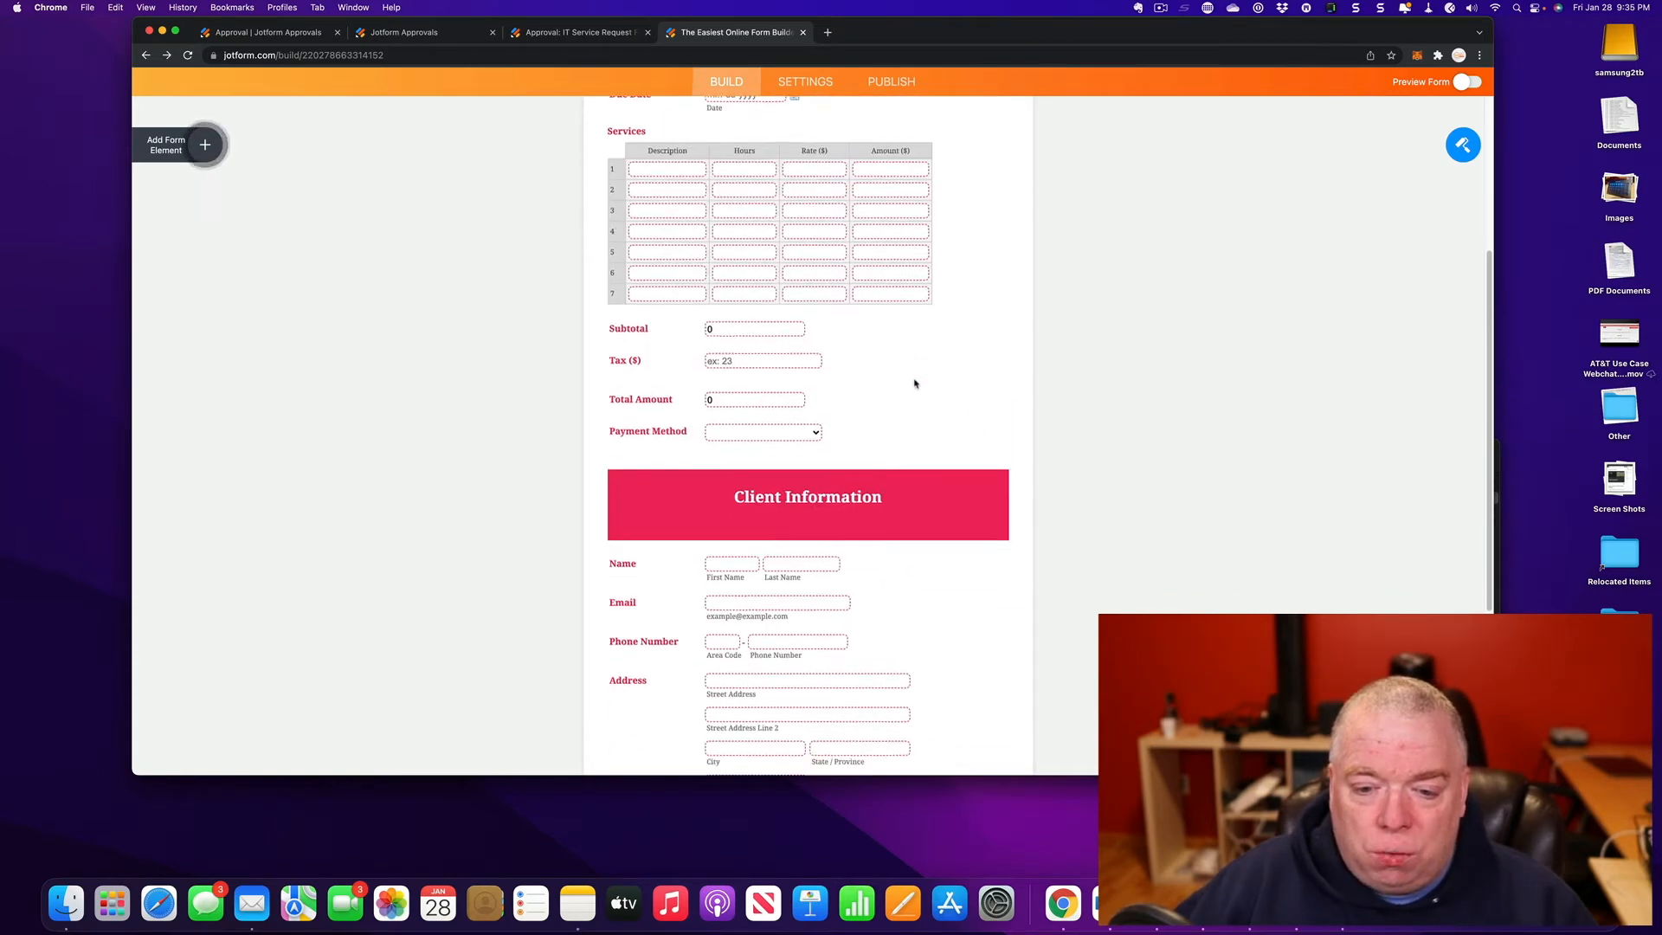
scroll(911, 377, "up", 8)
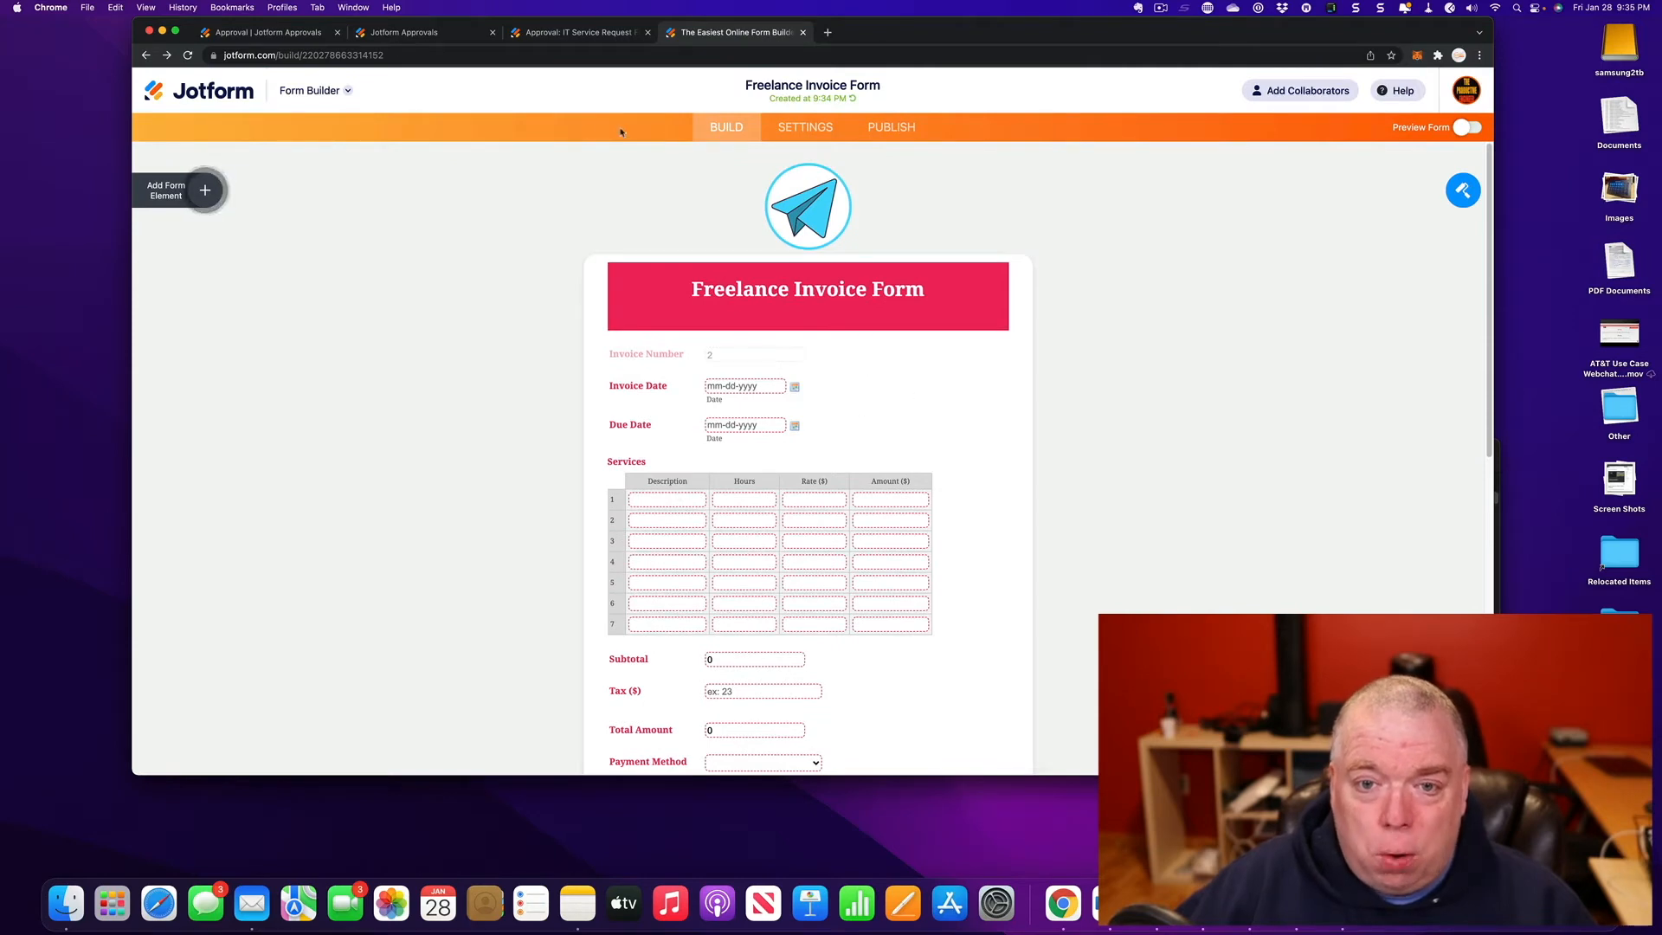
scroll(1118, 485, "down", 3)
scroll(1118, 483, "up", 2)
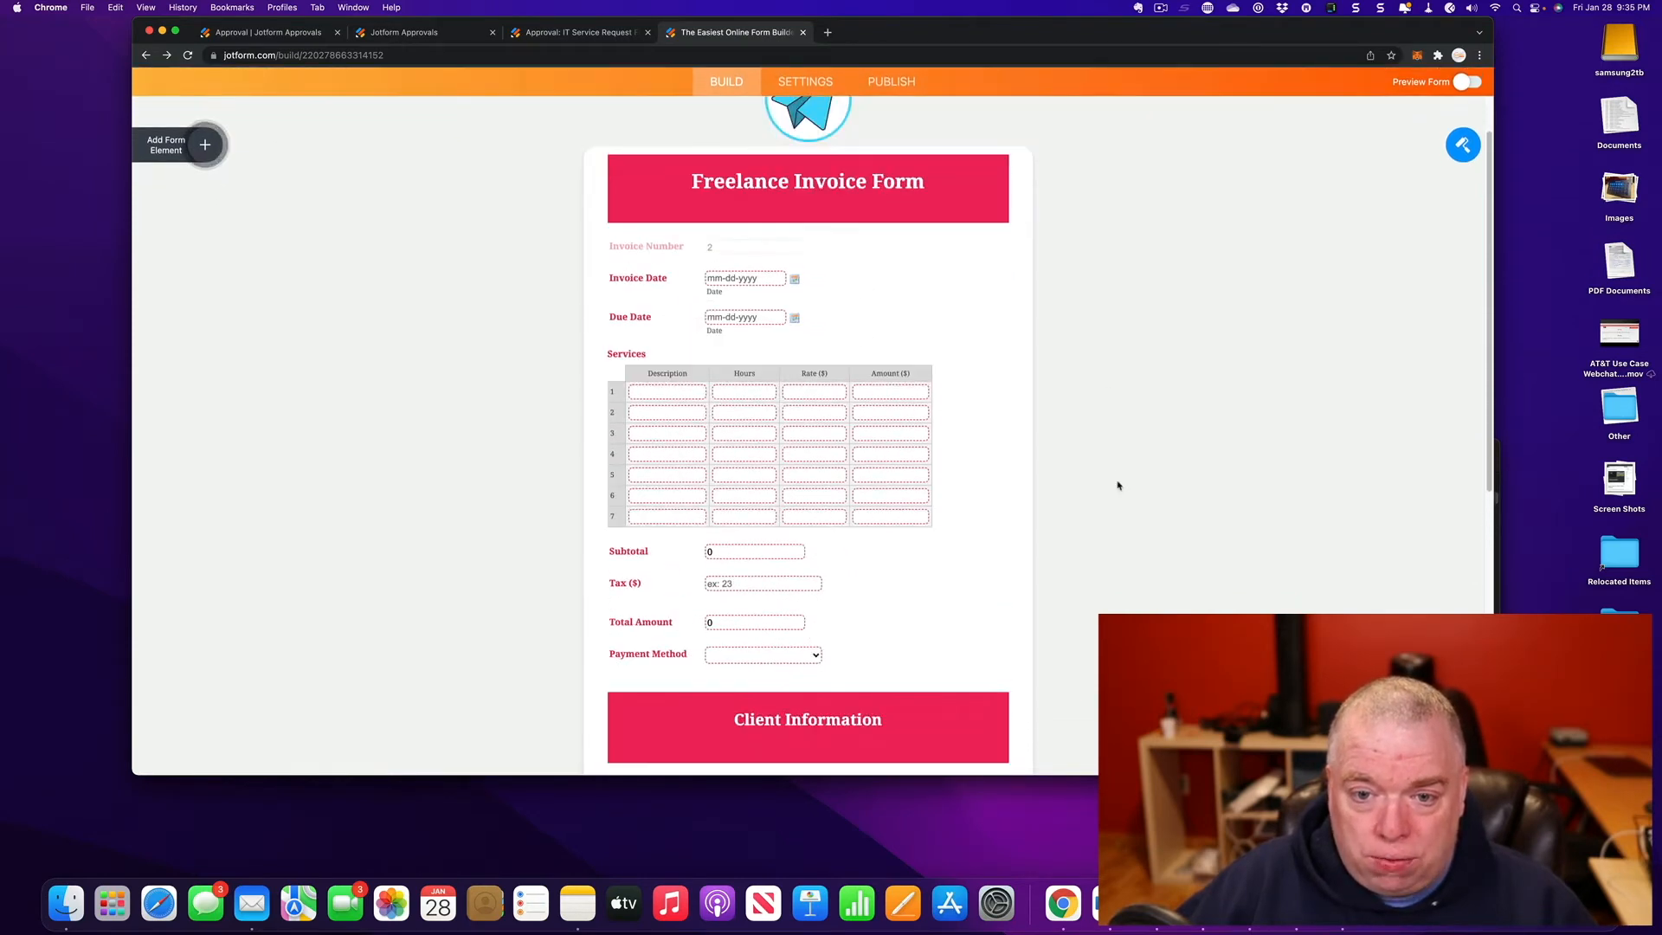
scroll(1081, 291, "up", 1)
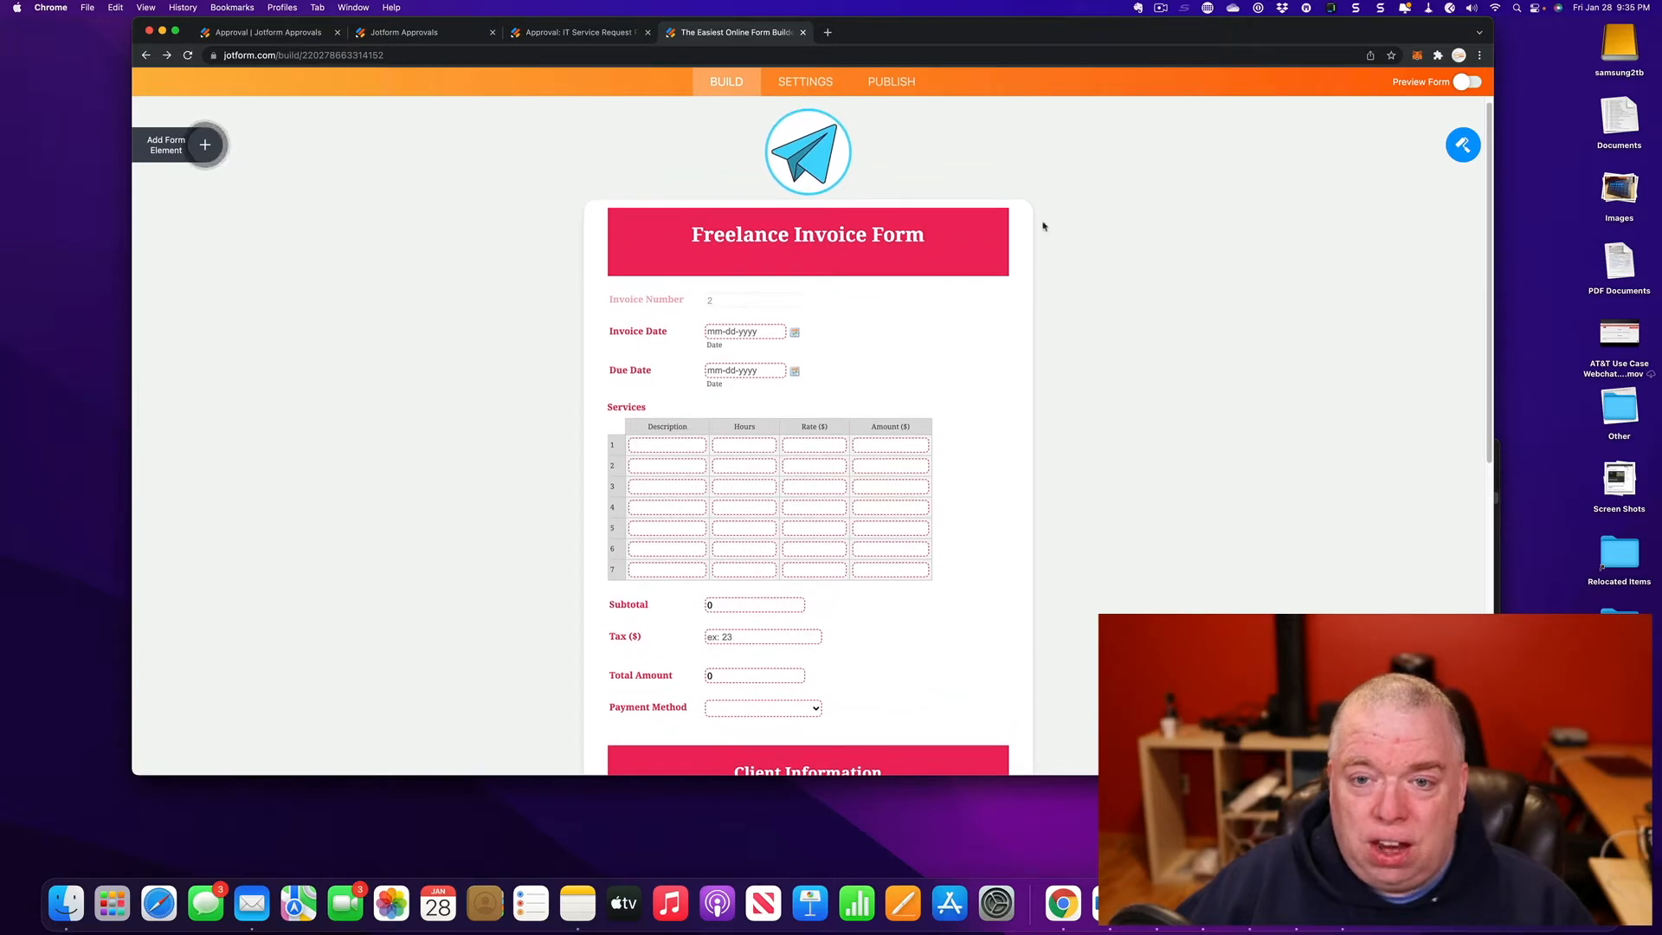
left_click(901, 85)
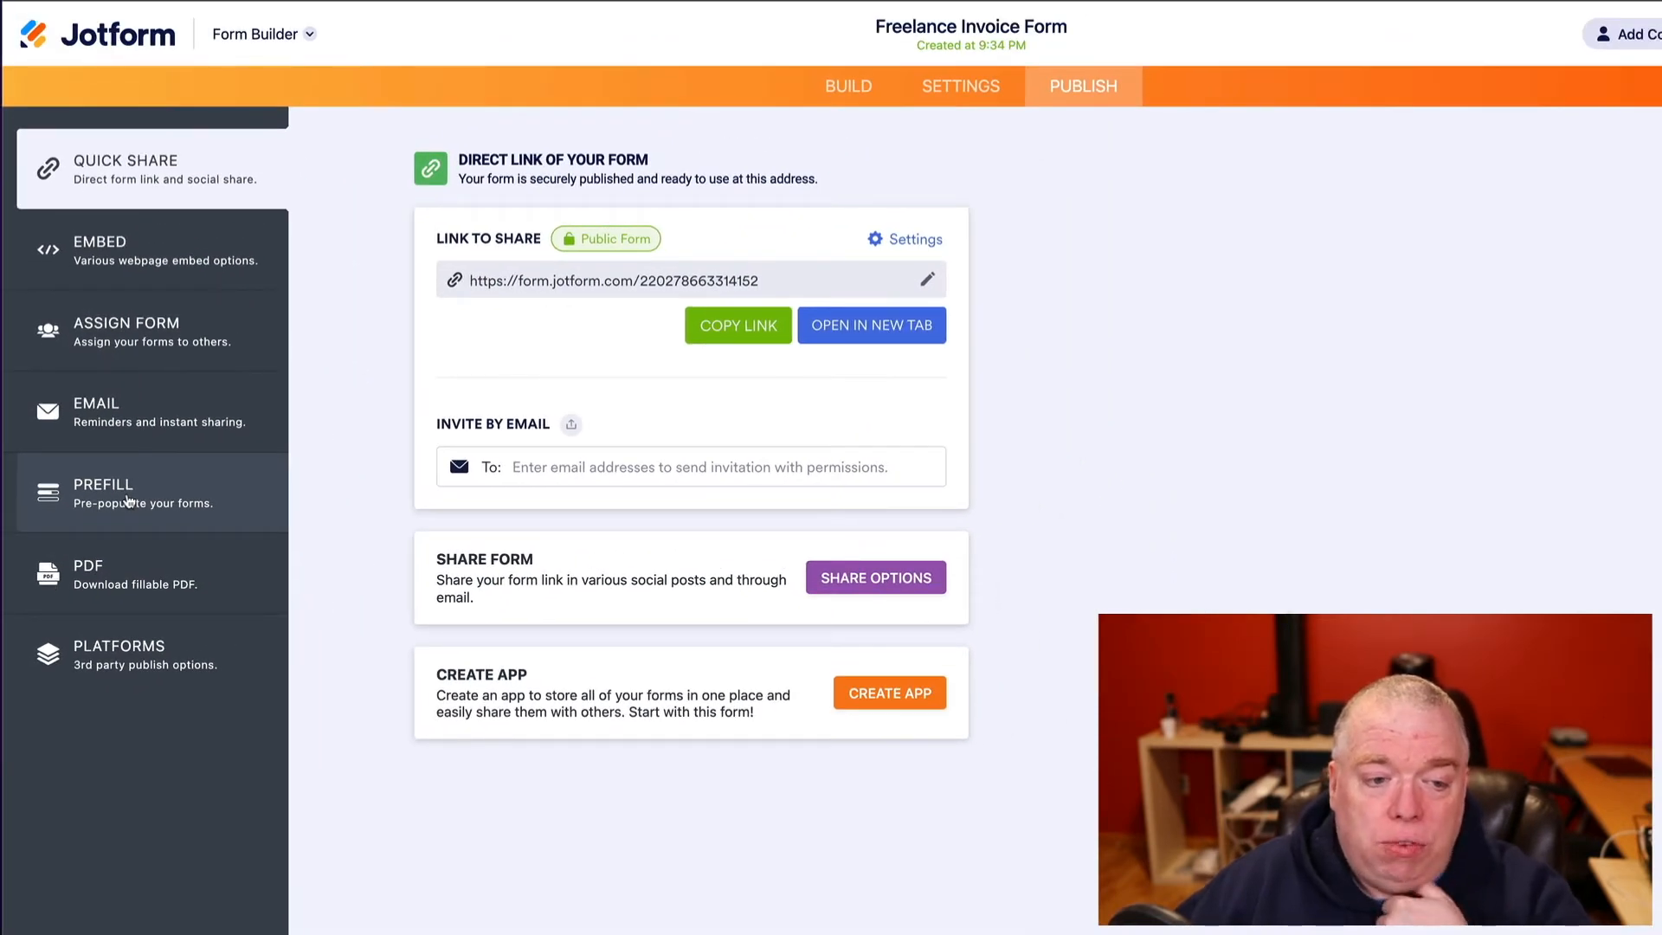
- Go to the Prefill section of Publish and choose Manual Prefill
left_click(128, 500)
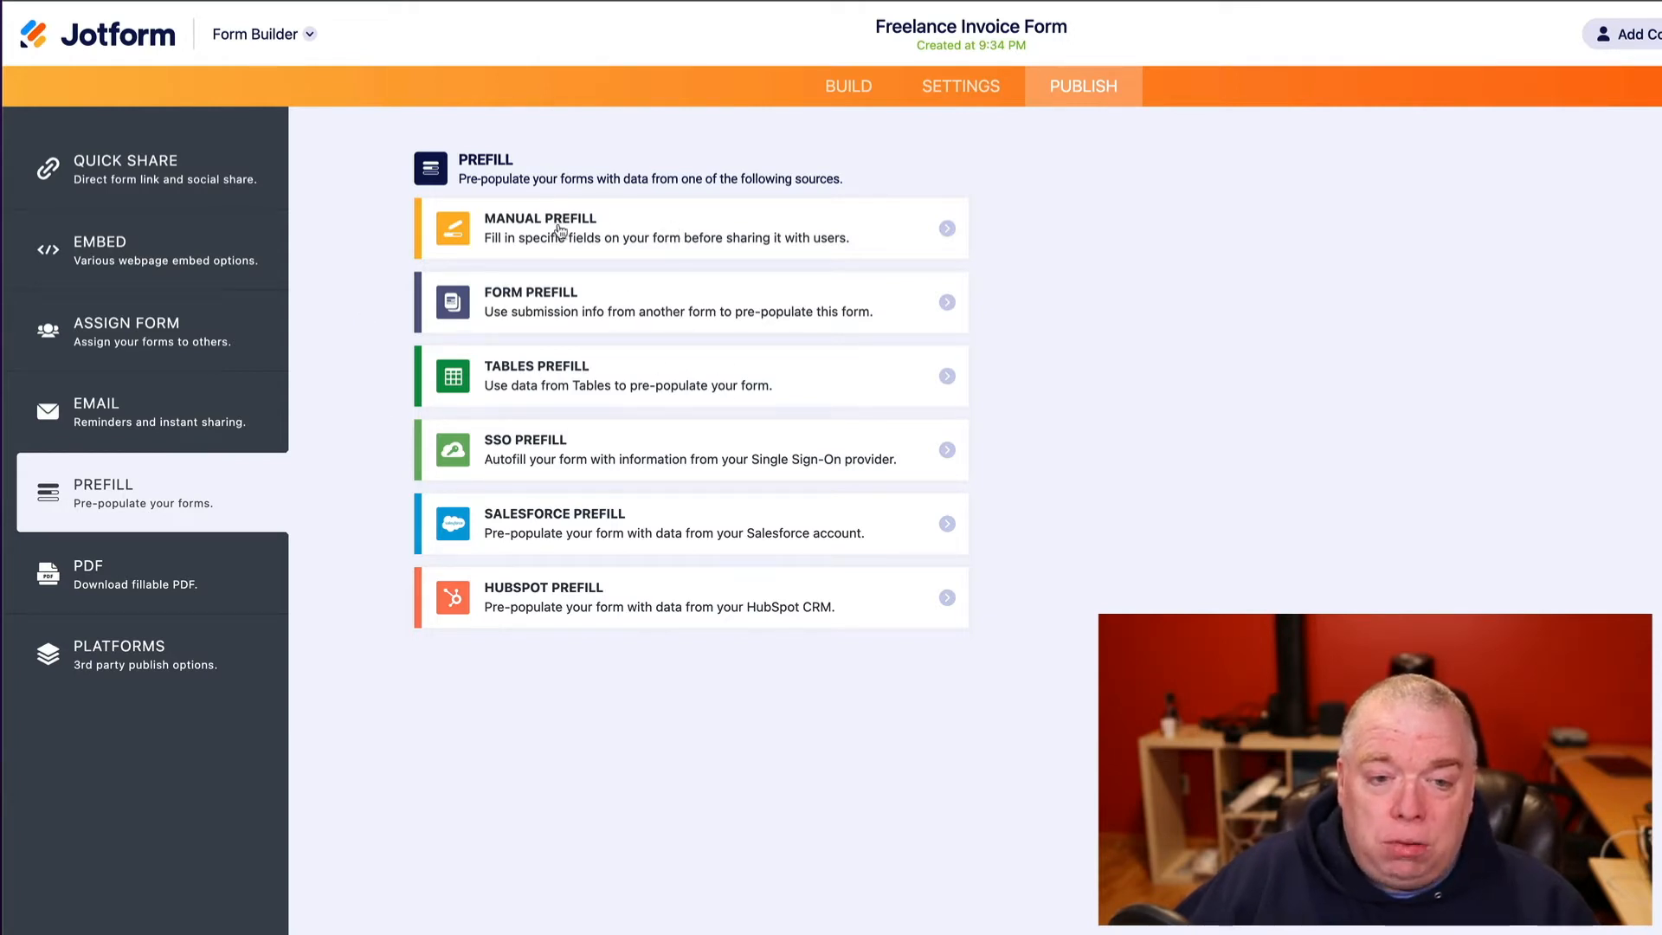
left_click(623, 226)
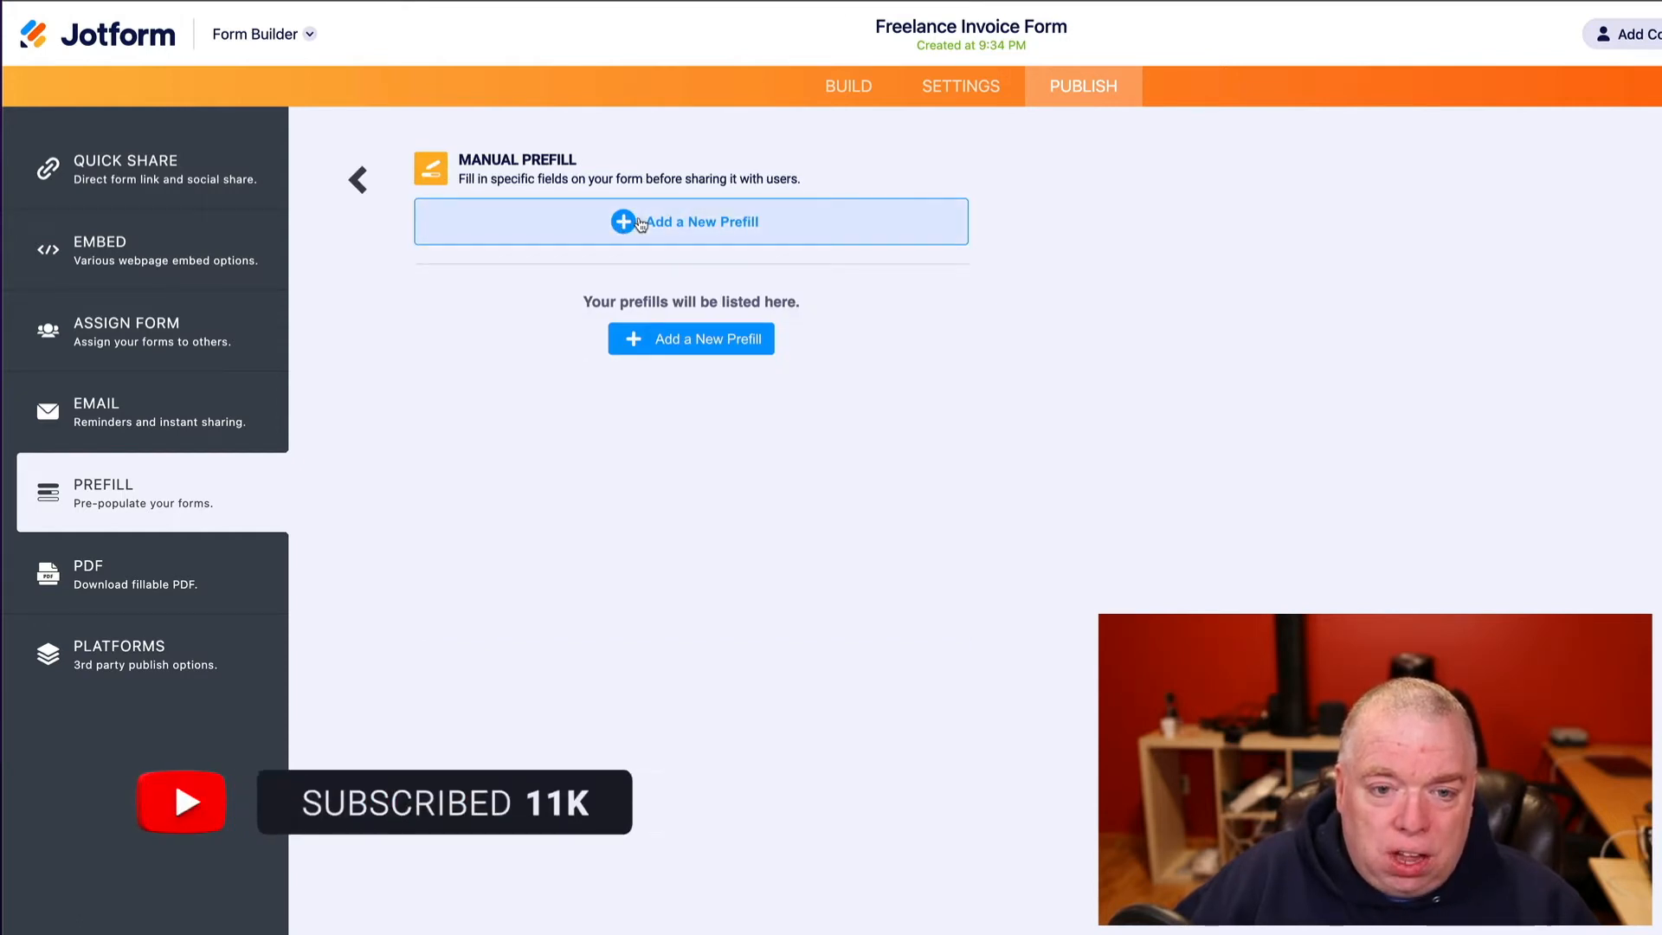
- Start a new manual prefill and enter the client's first name, last name and e-mail address
left_click(641, 224)
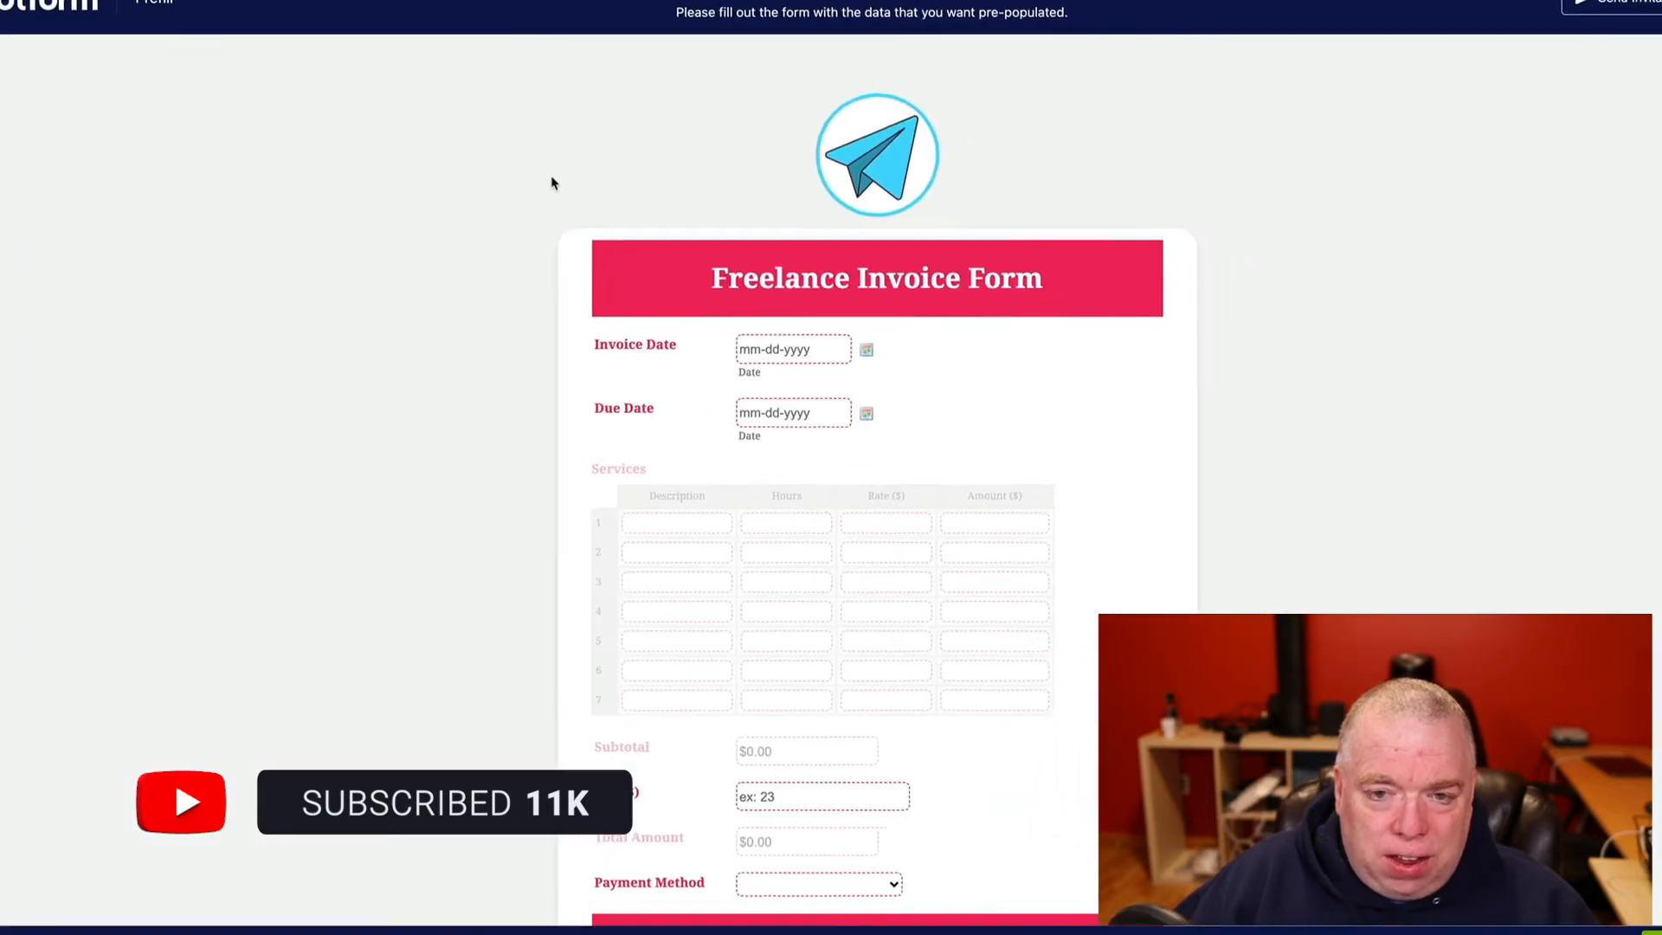
scroll(1024, 465, "down", 3)
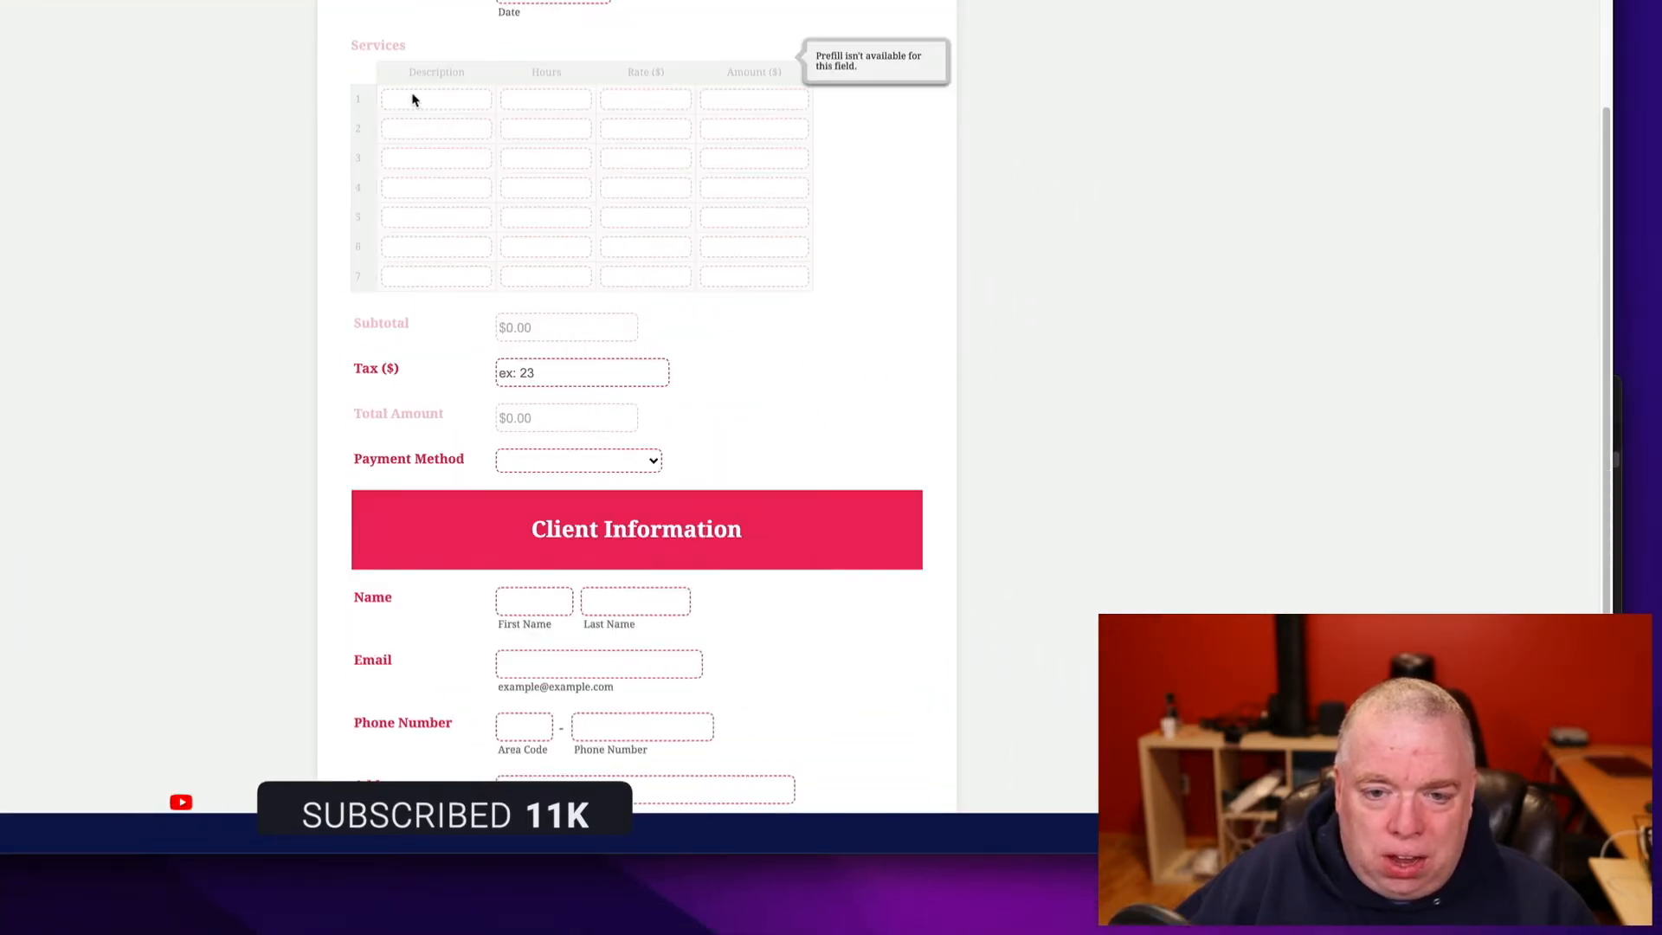
scroll(708, 367, "down", 3)
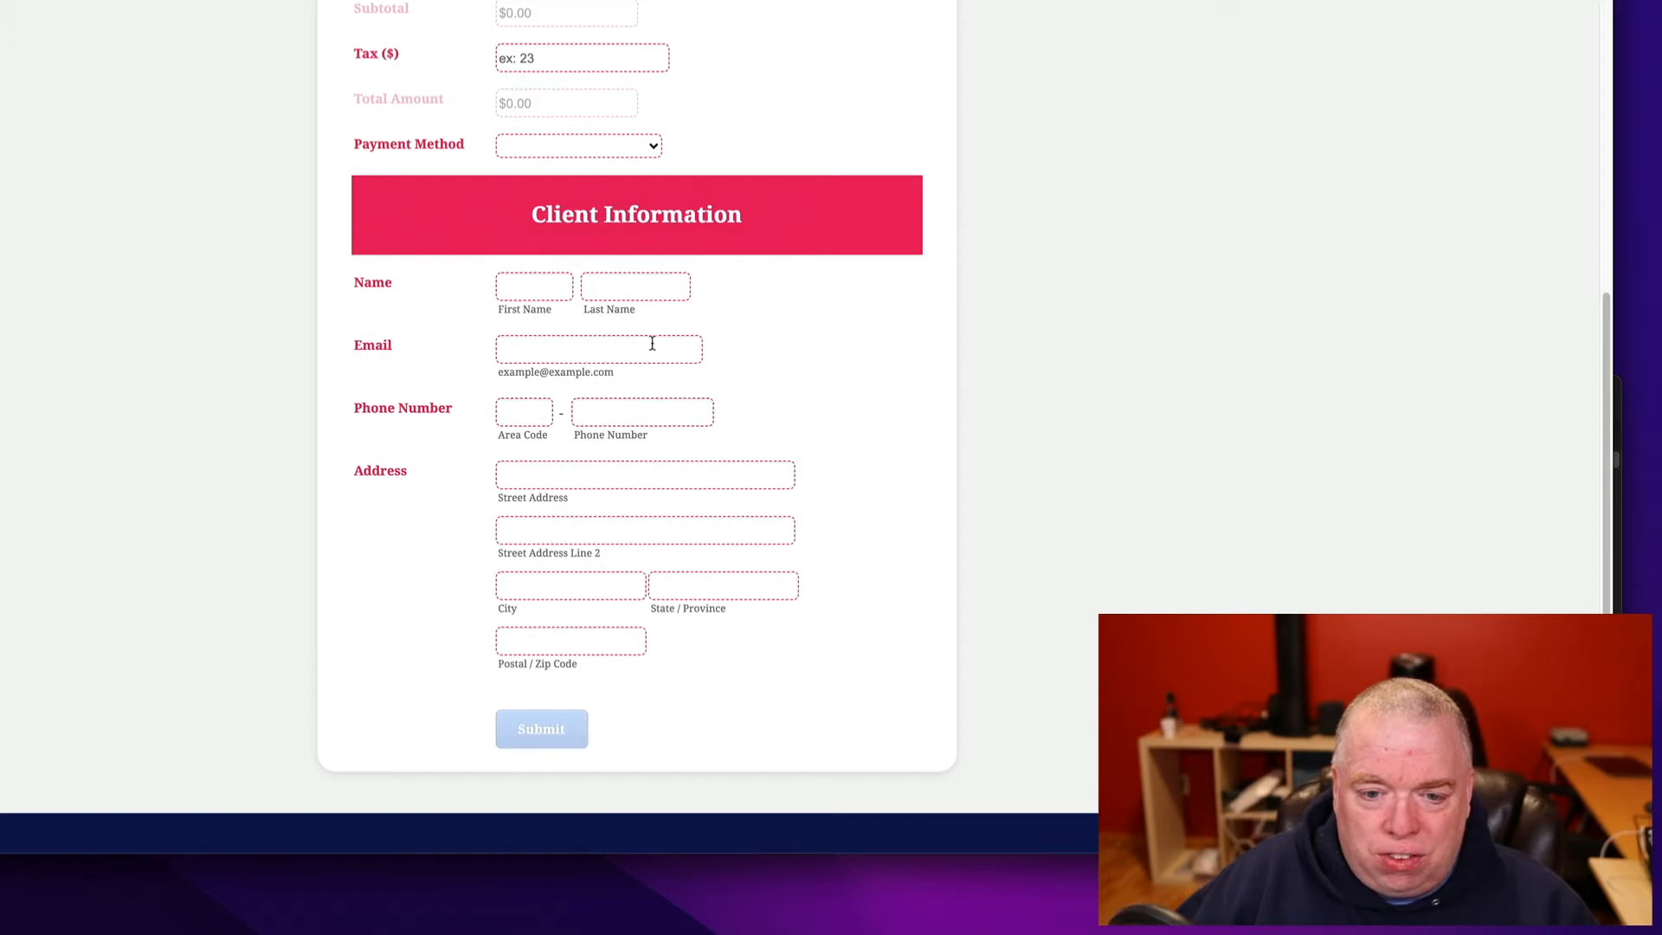
left_click(546, 285)
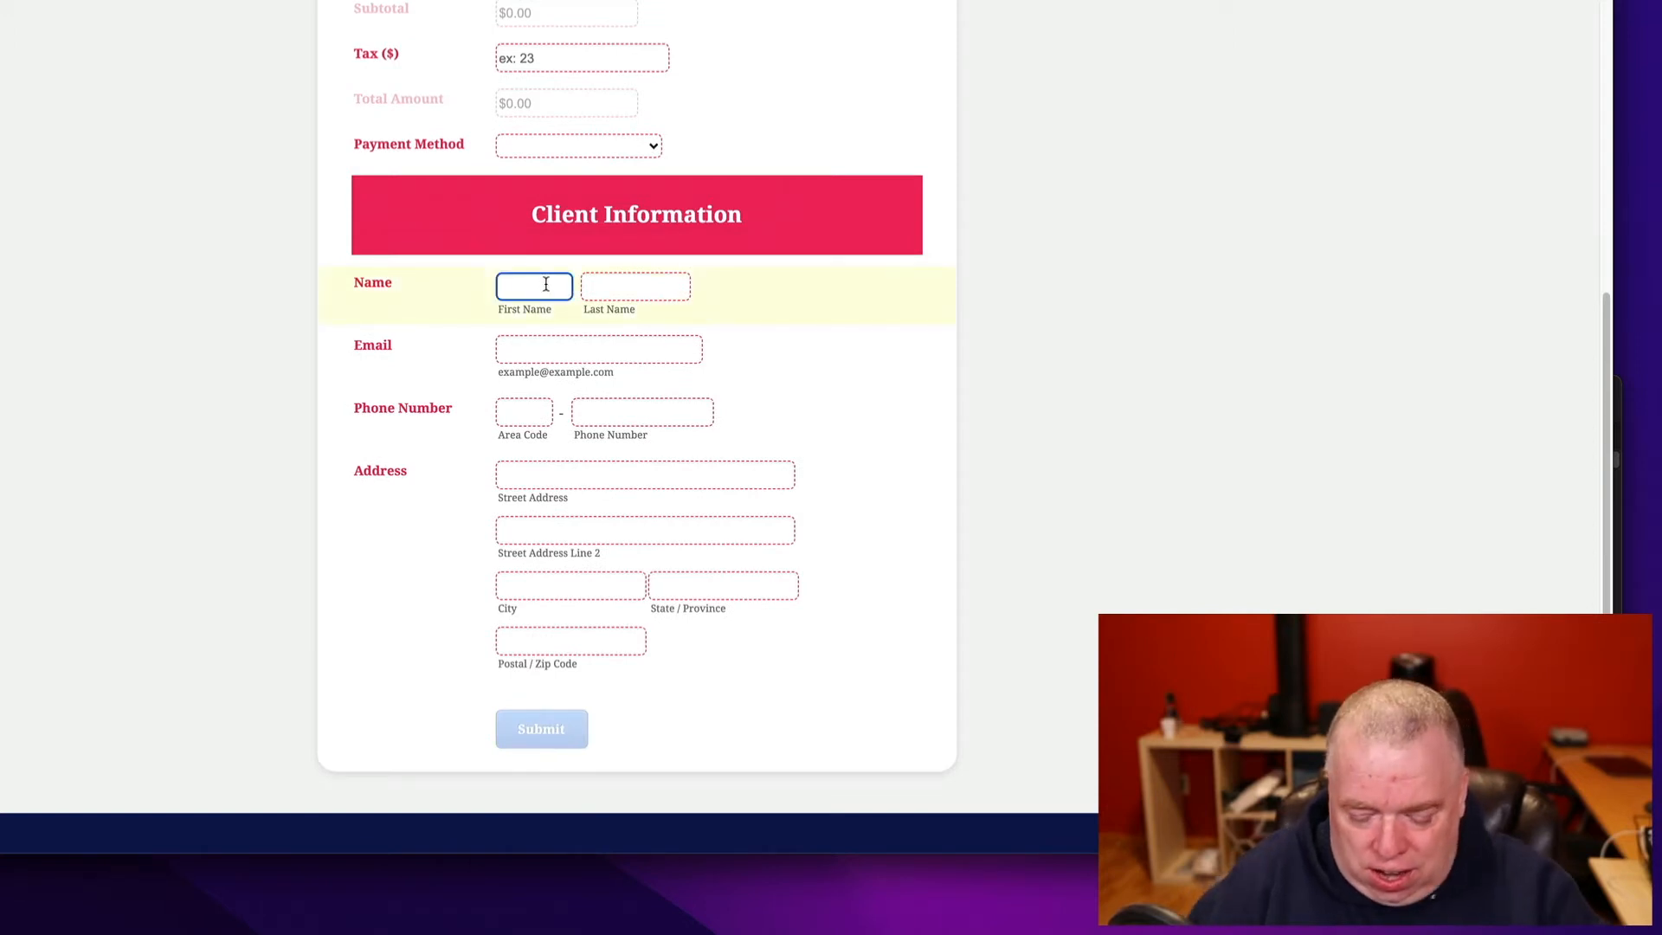
type("Jim")
key("Tab")
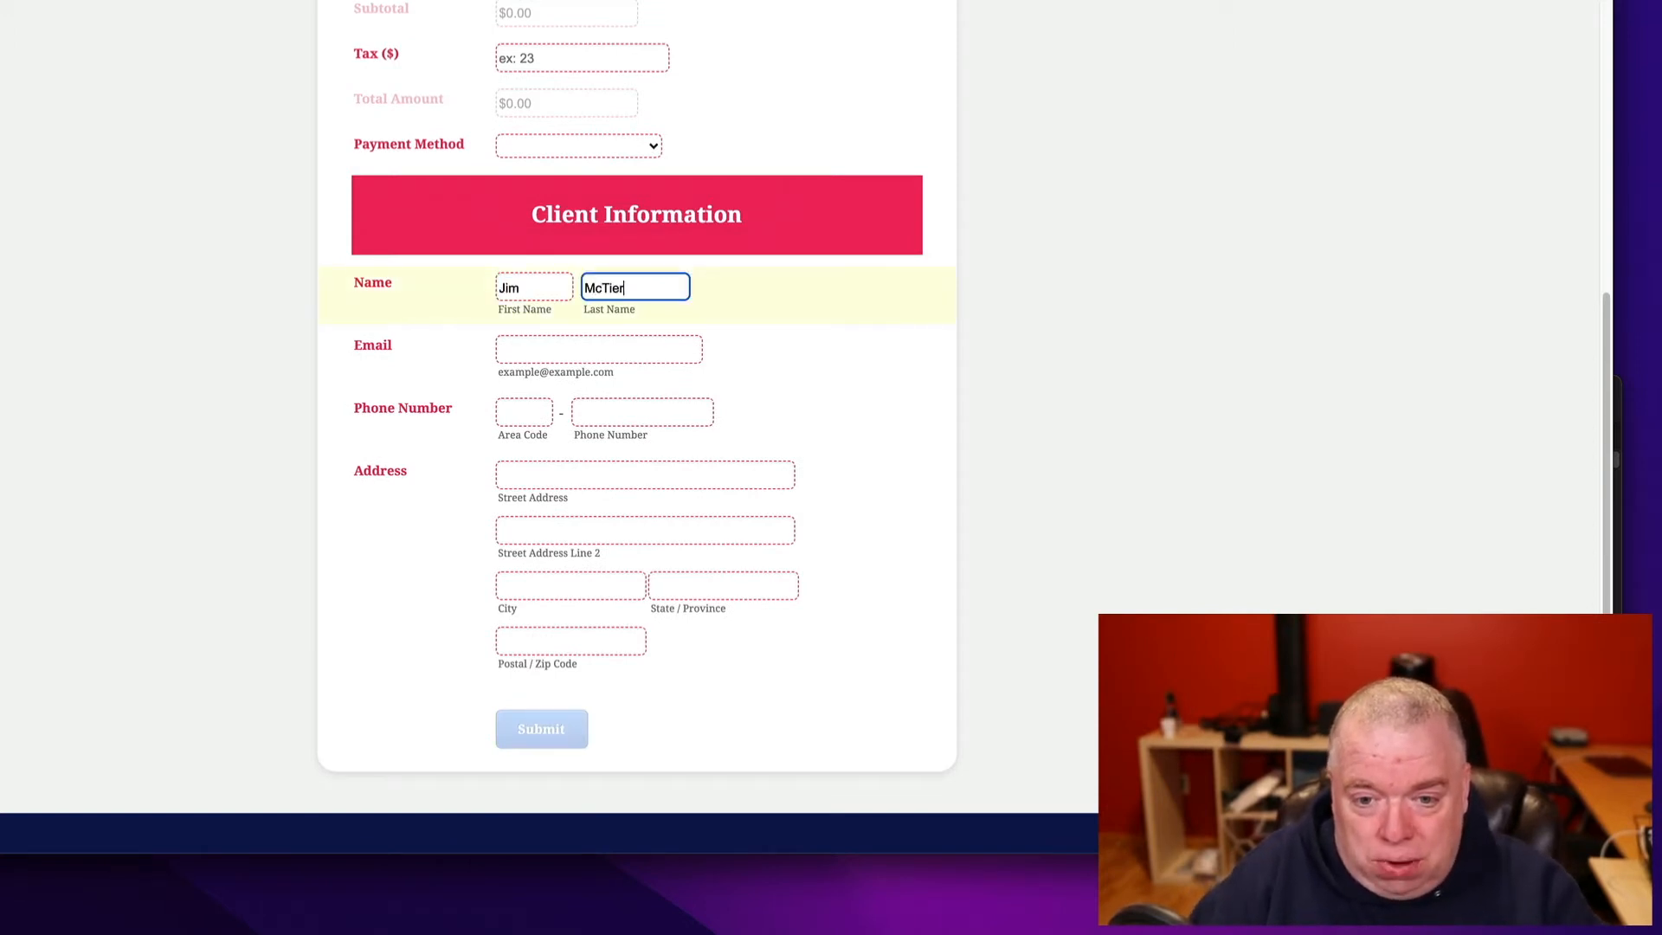
key("Tab")
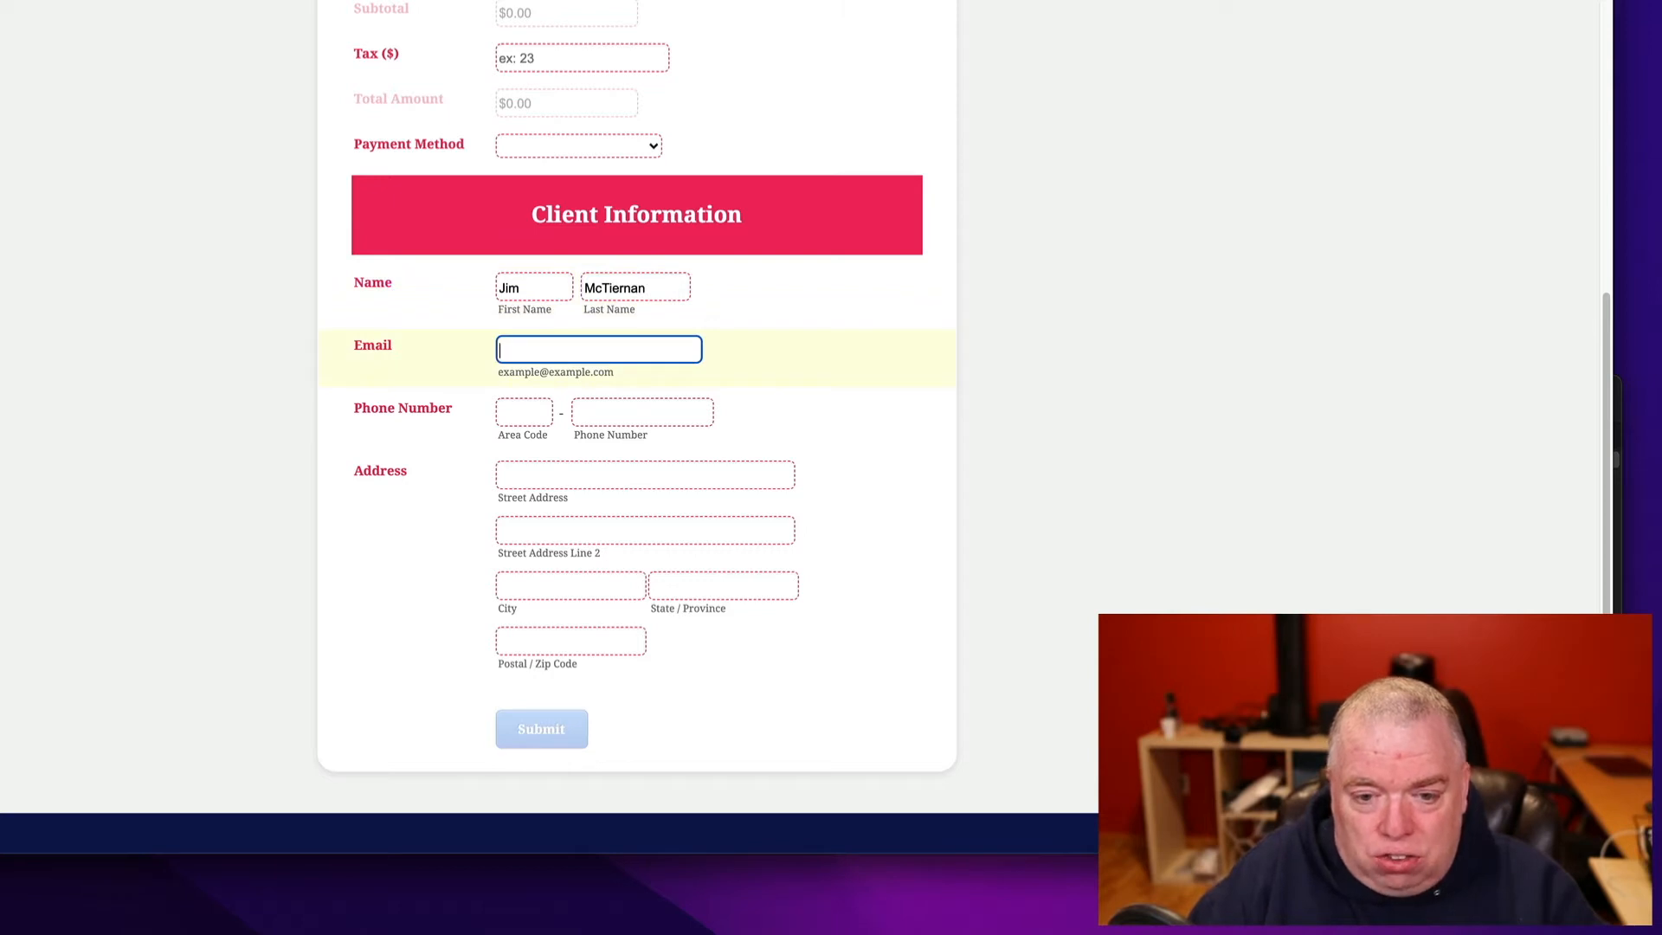
left_click(520, 410)
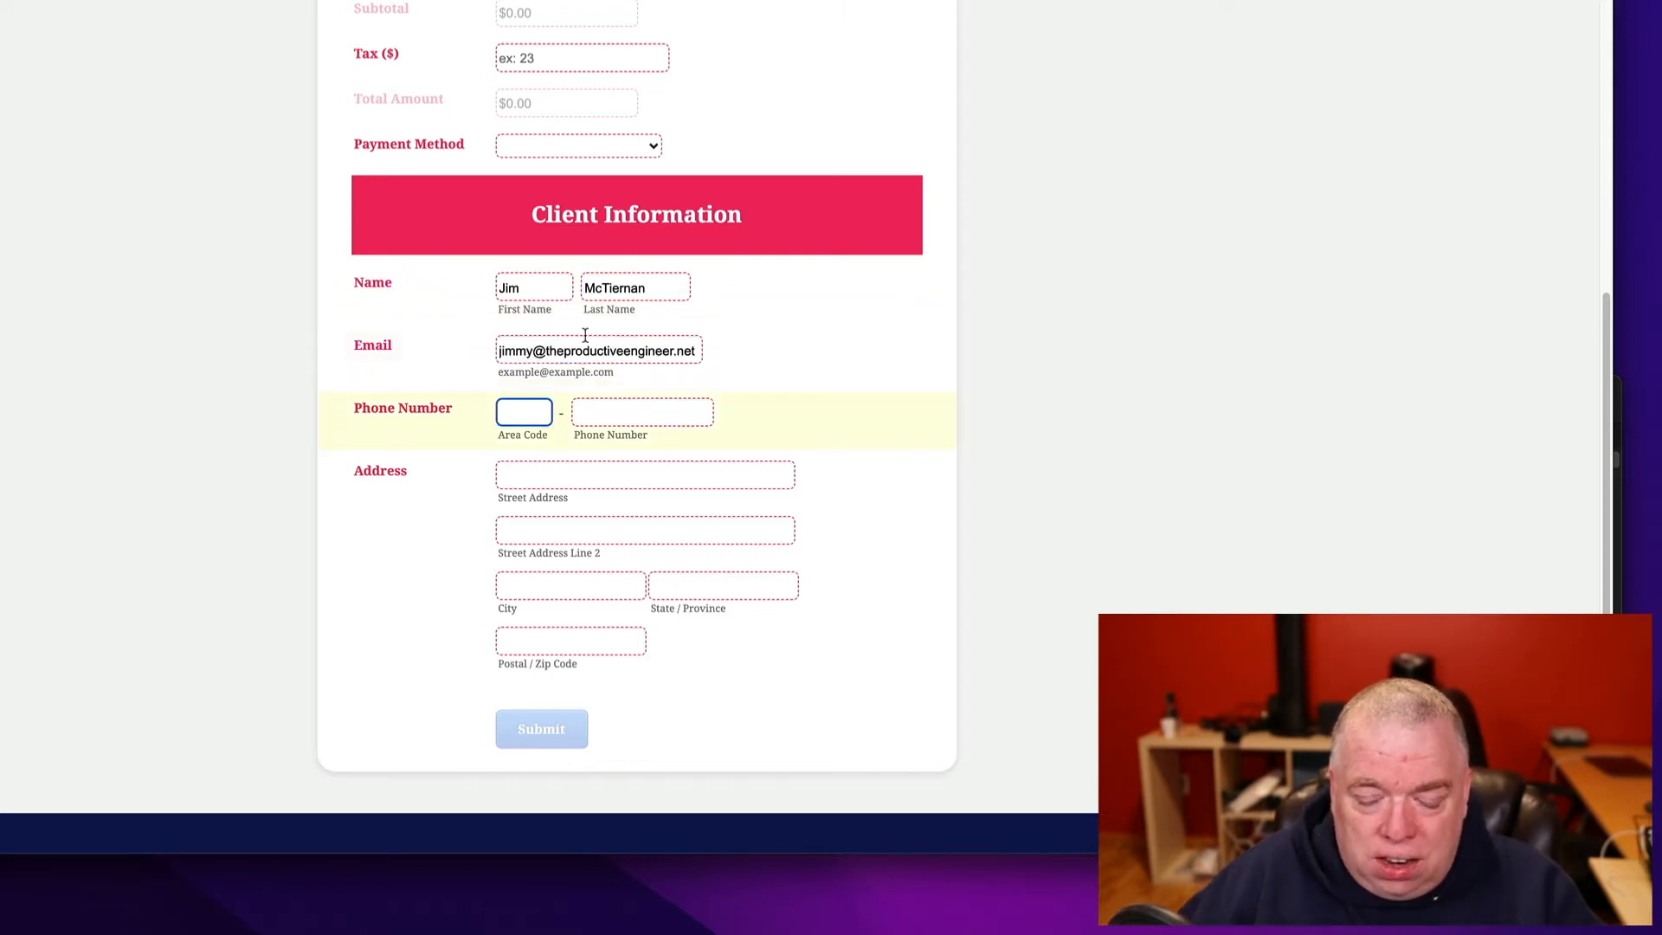
left_click(793, 341)
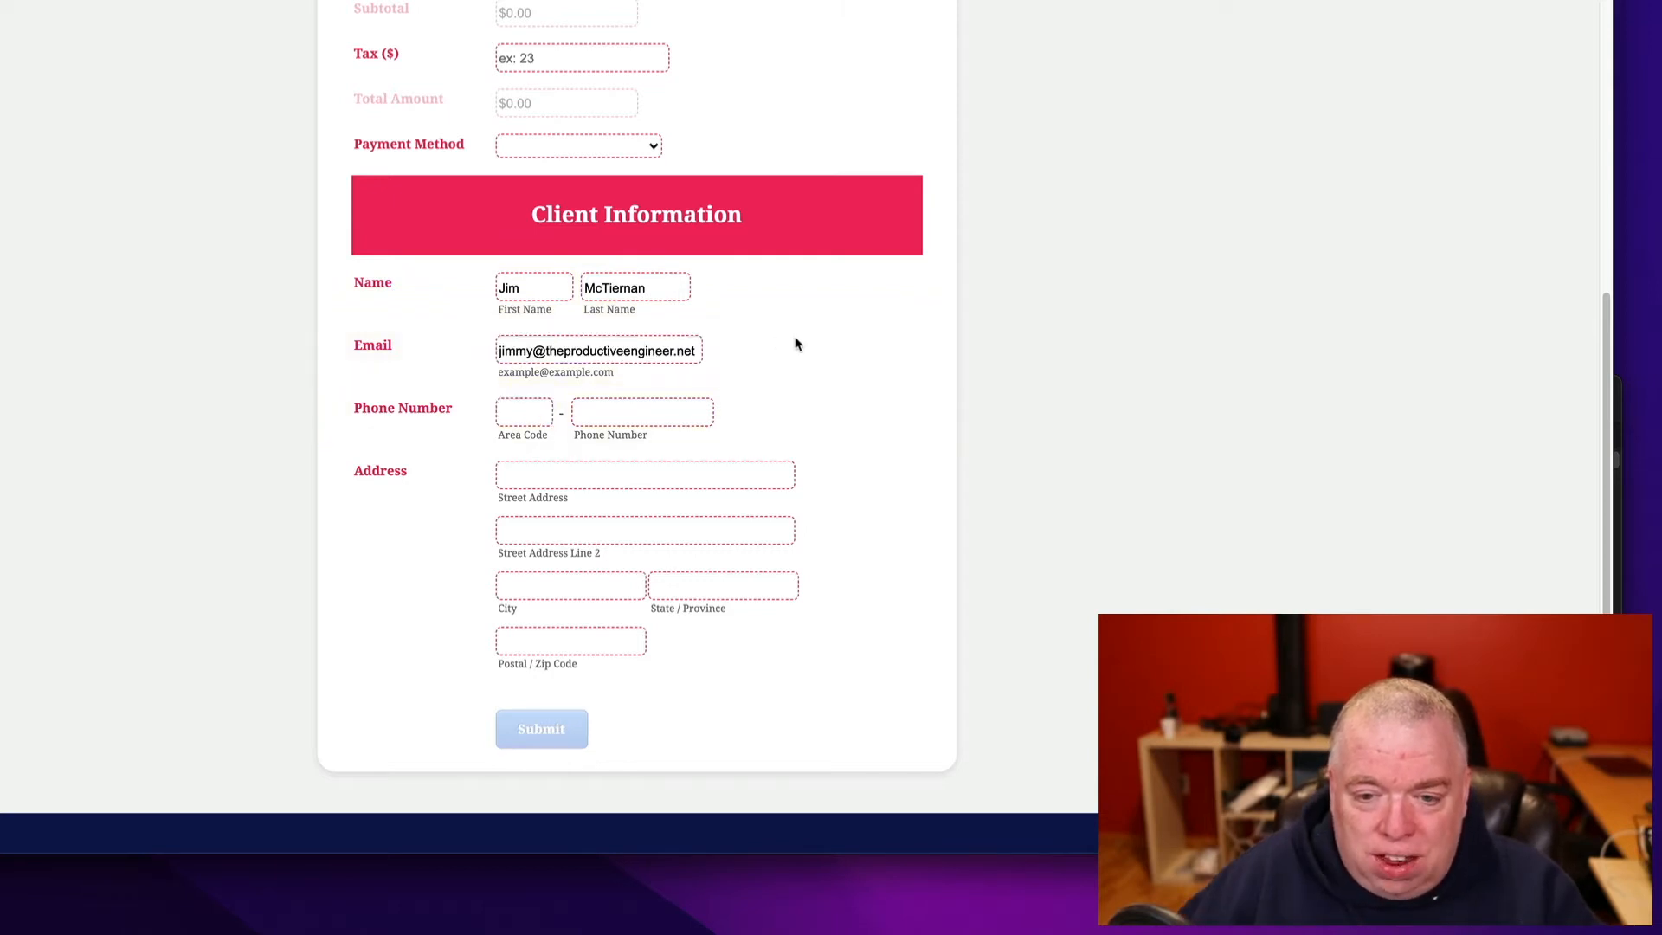
- Create the new prefill to save it
scroll(825, 393, "up", 3)
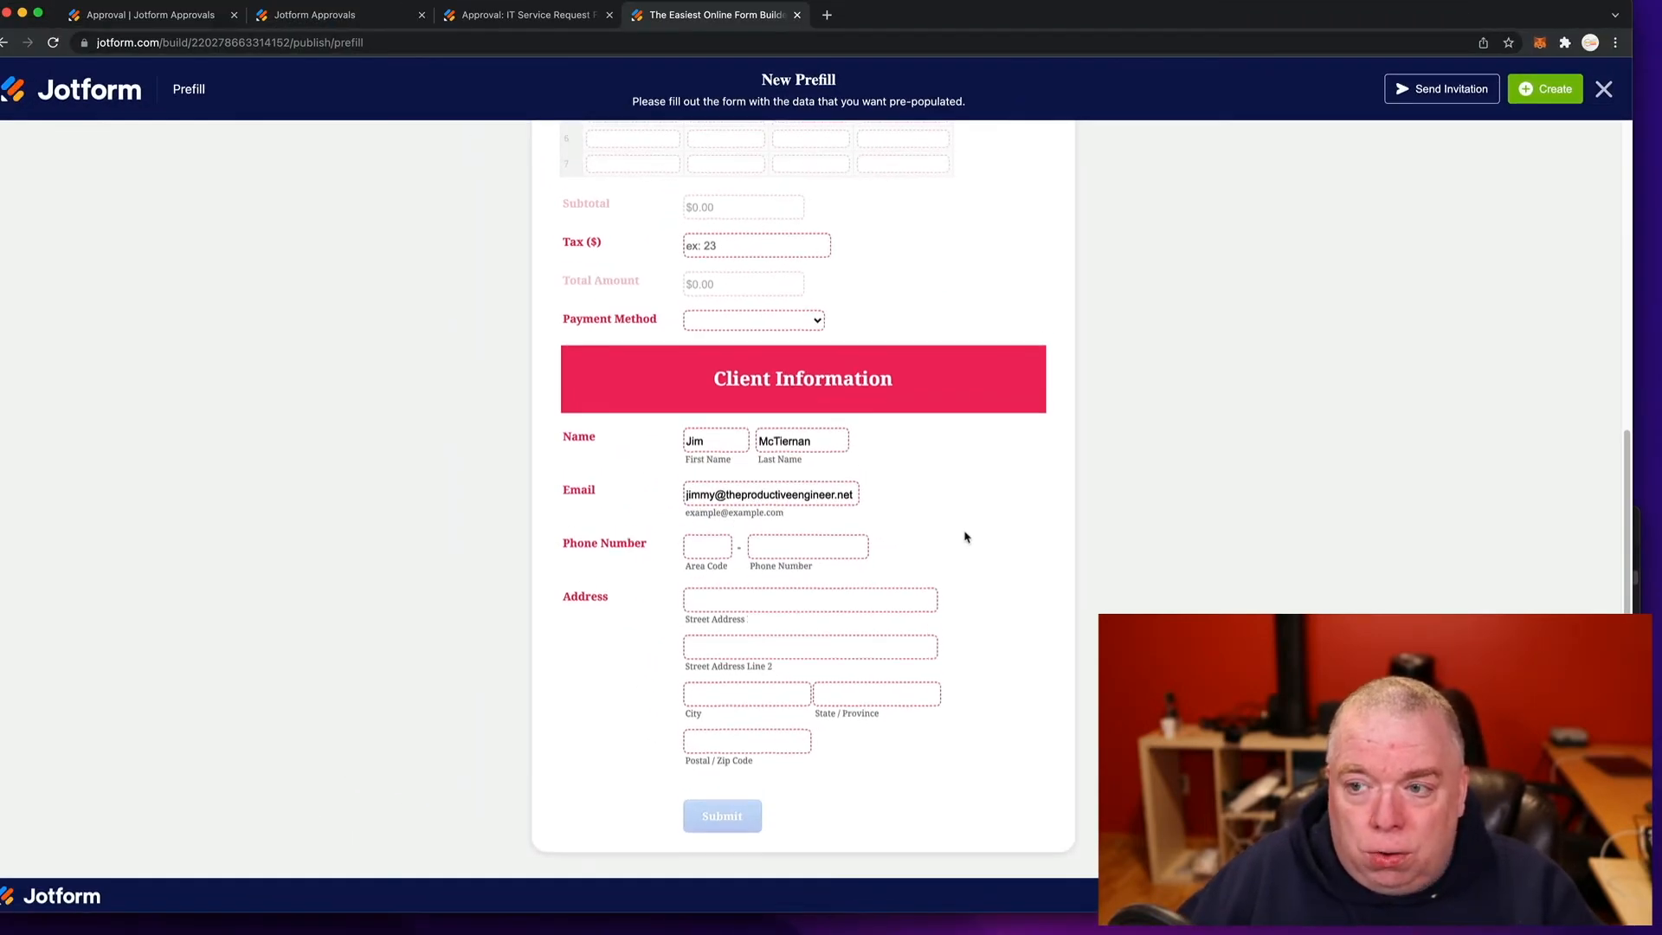
scroll(953, 503, "up", 1)
scroll(1224, 352, "up", 3)
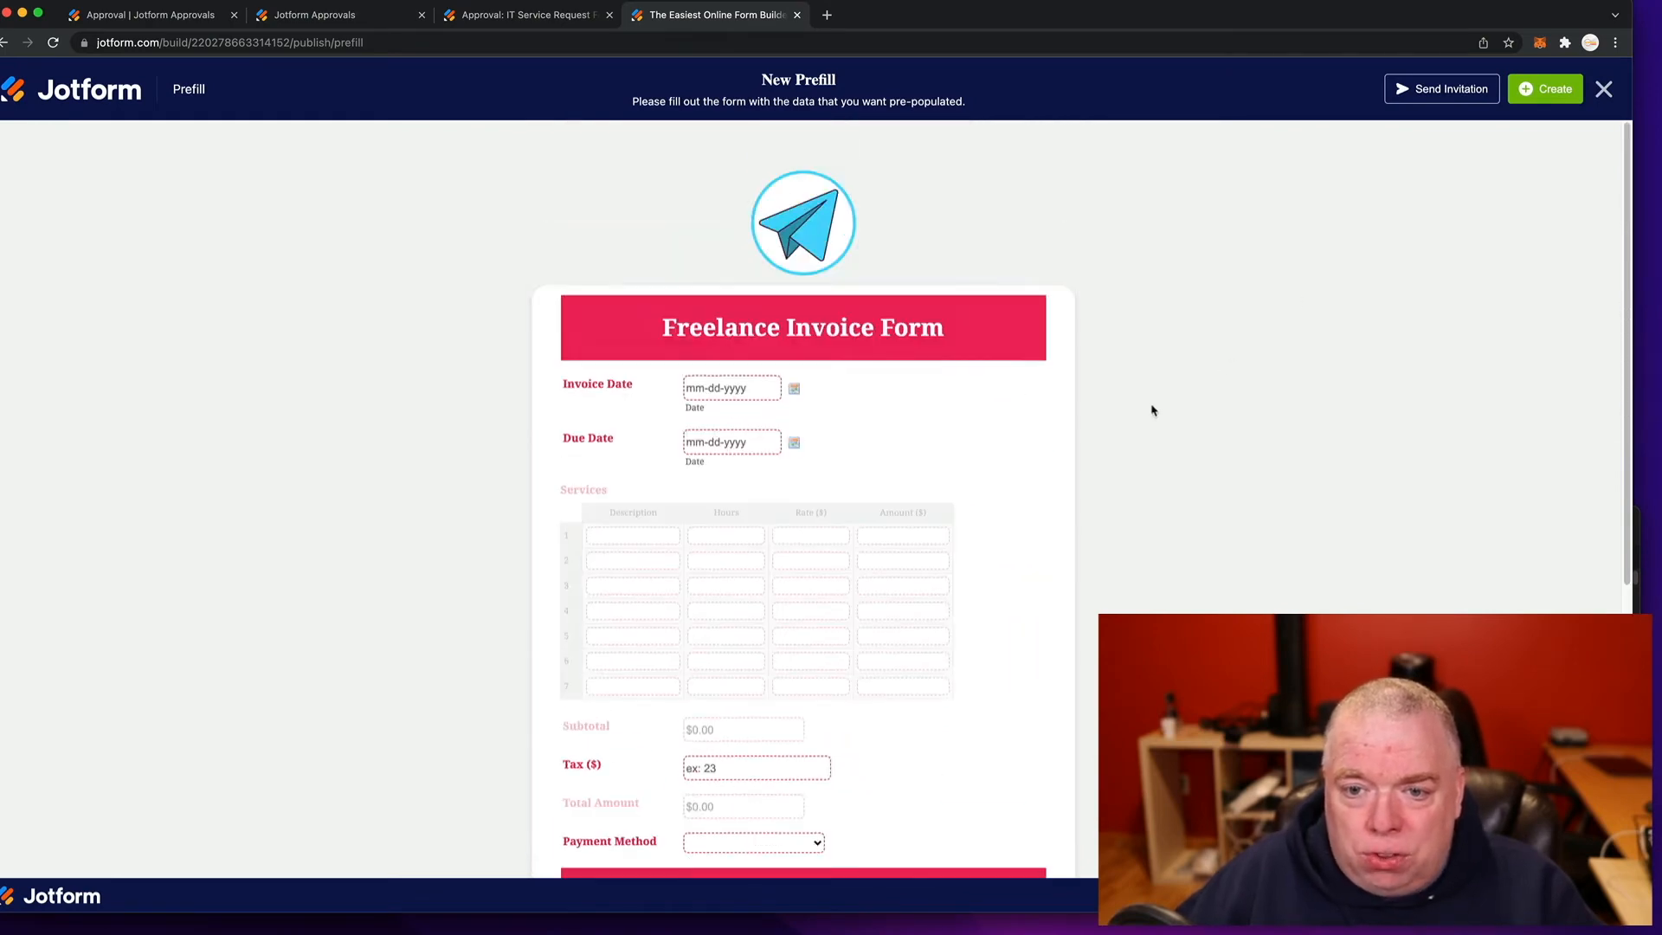
left_click(1540, 98)
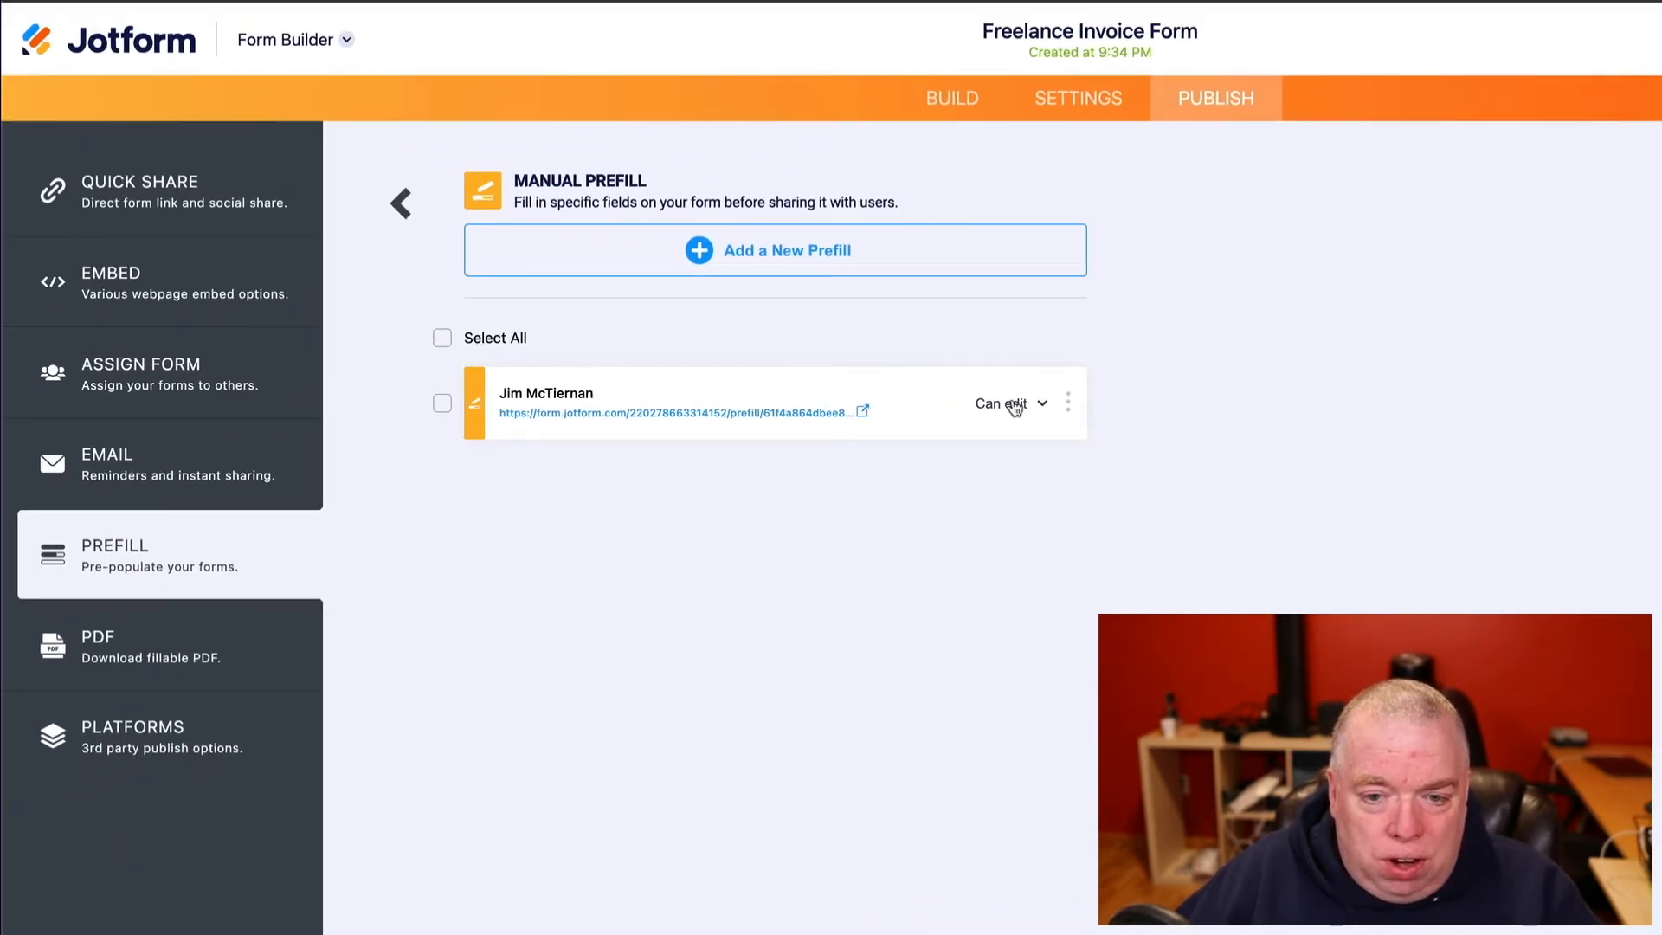
- Make the client's prefill Read Only and send them an invitation with a short message asking them to fill out the form
left_click(1015, 407)
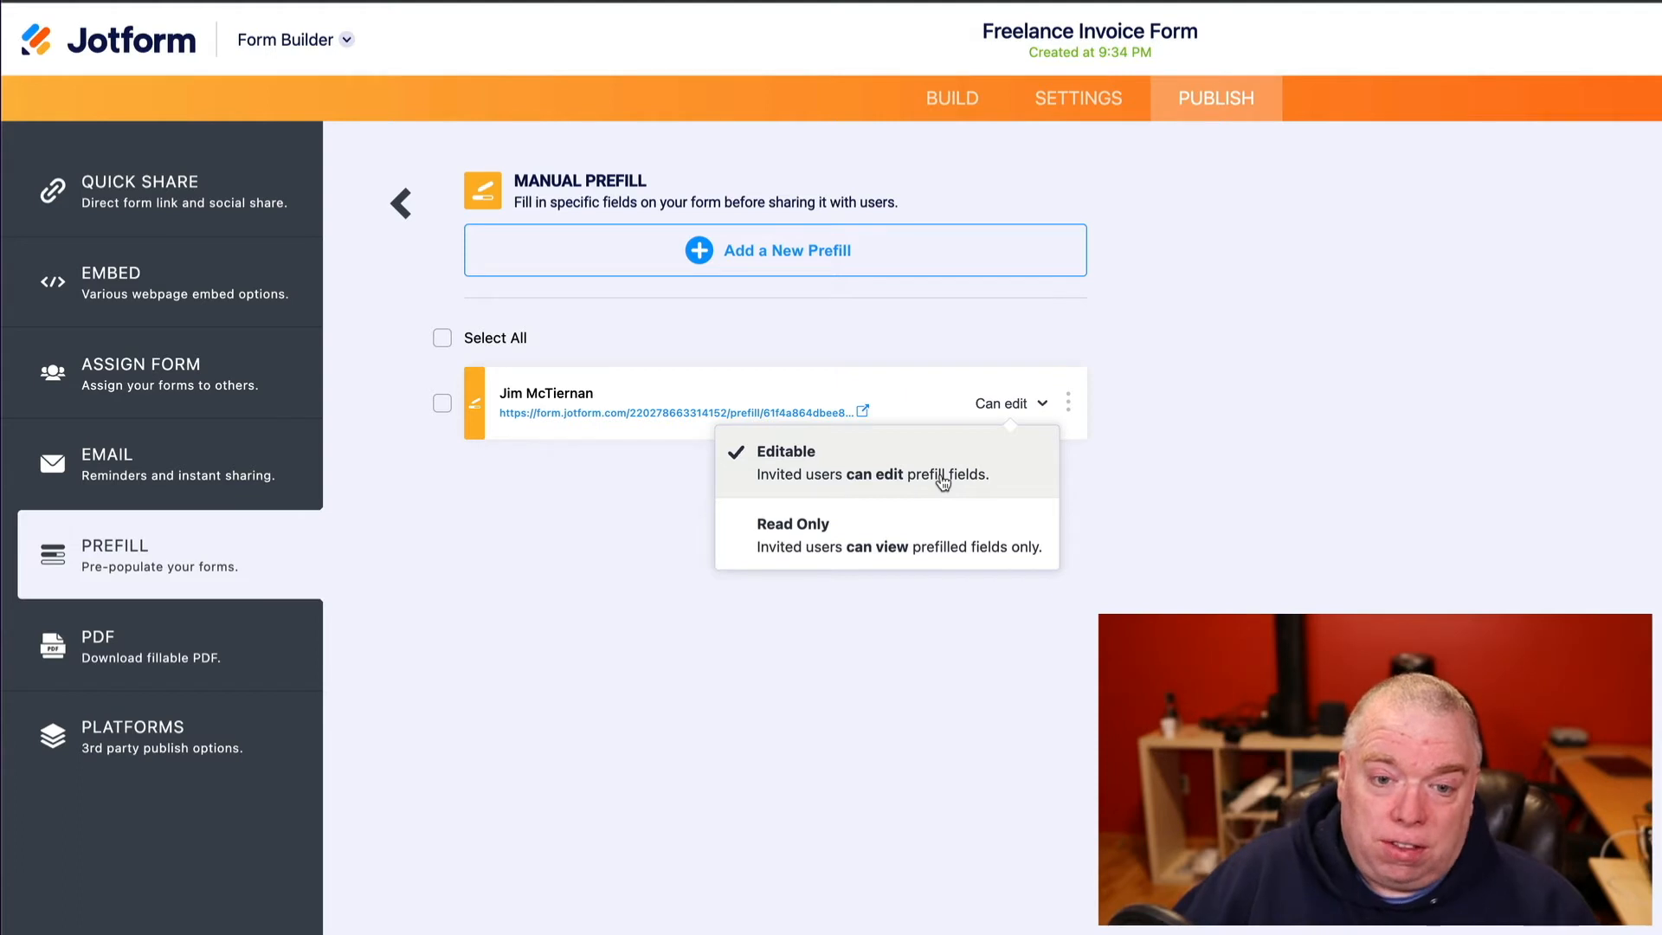
left_click(825, 550)
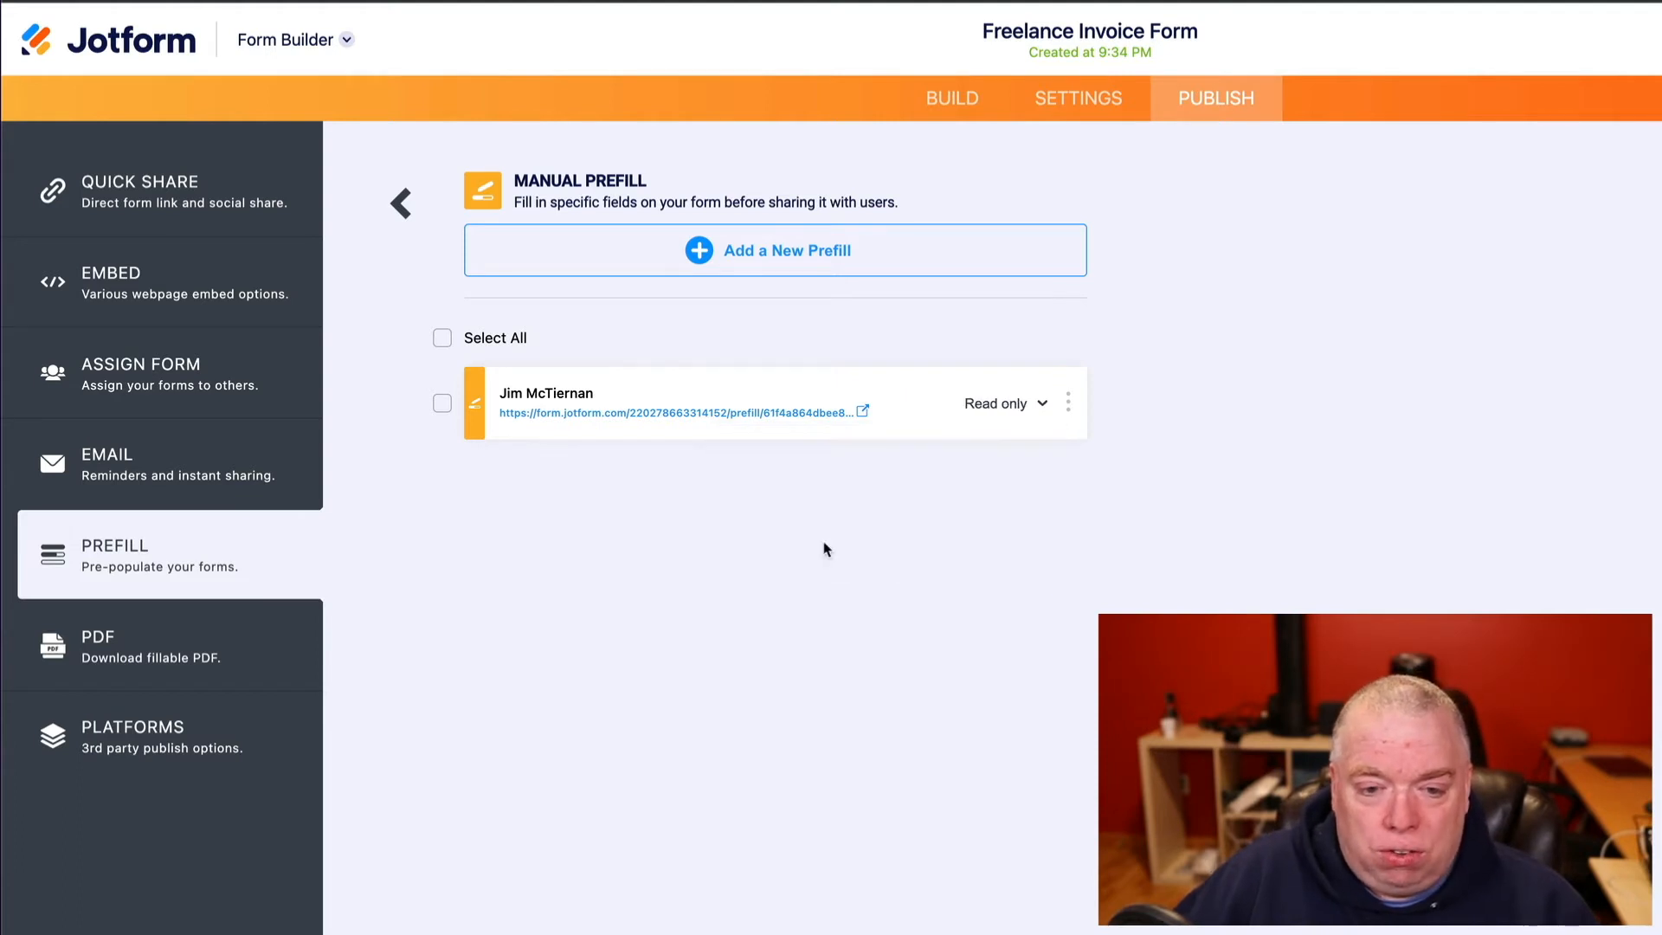
left_click(1066, 404)
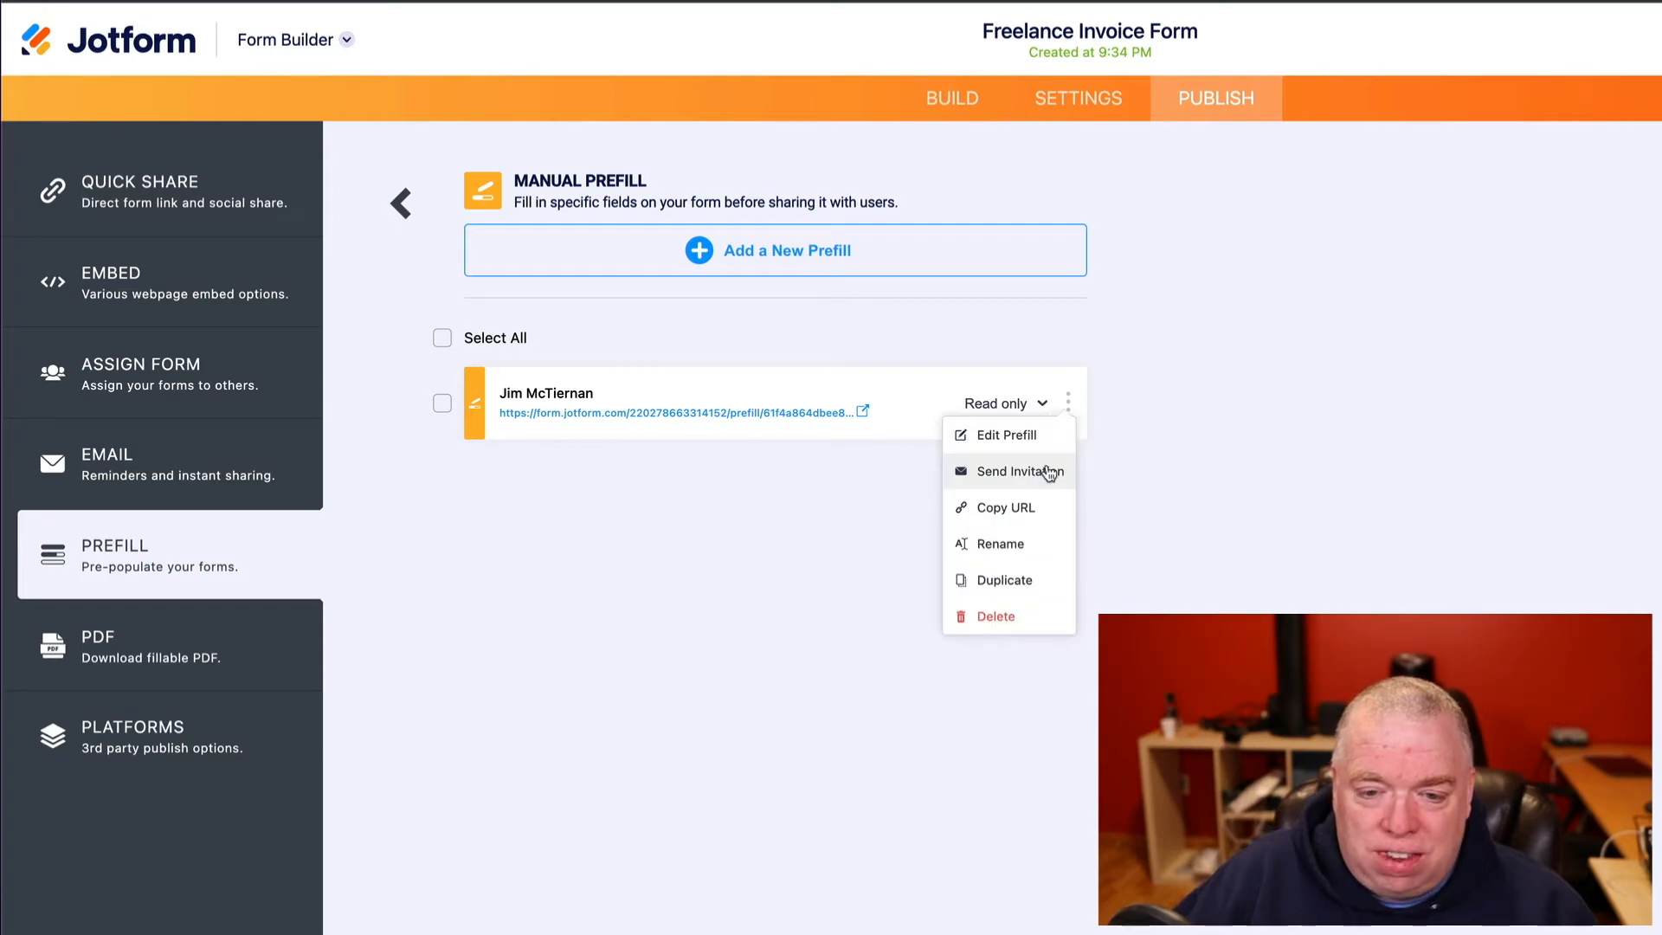
left_click(1049, 473)
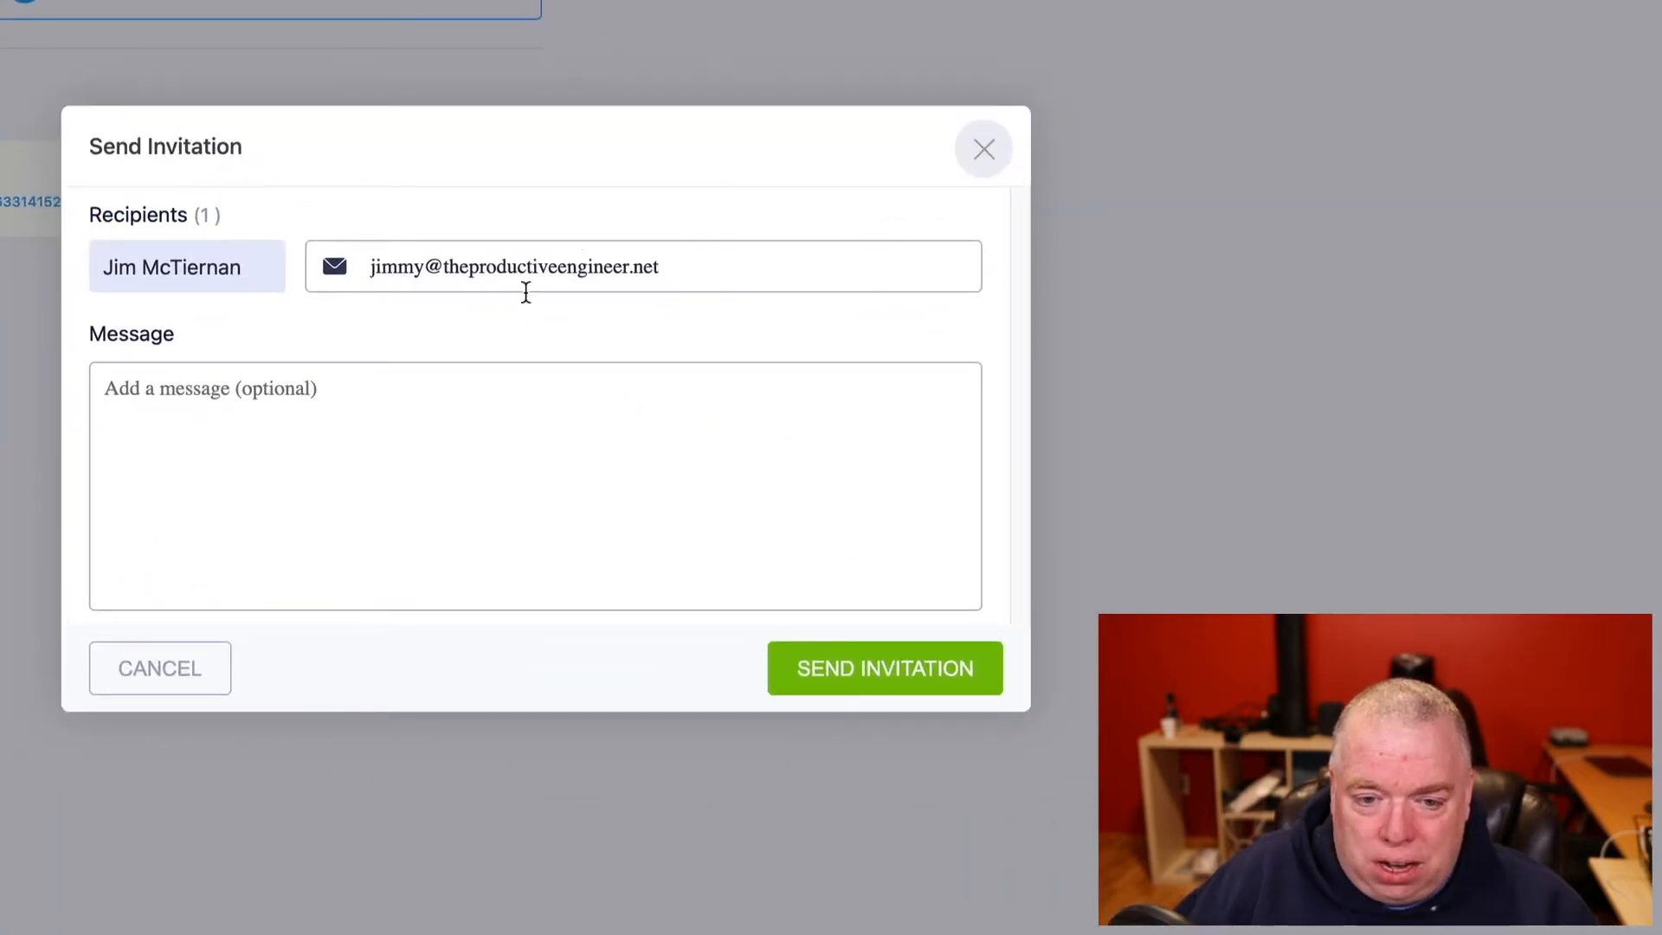
left_click(463, 394)
type("HI ")
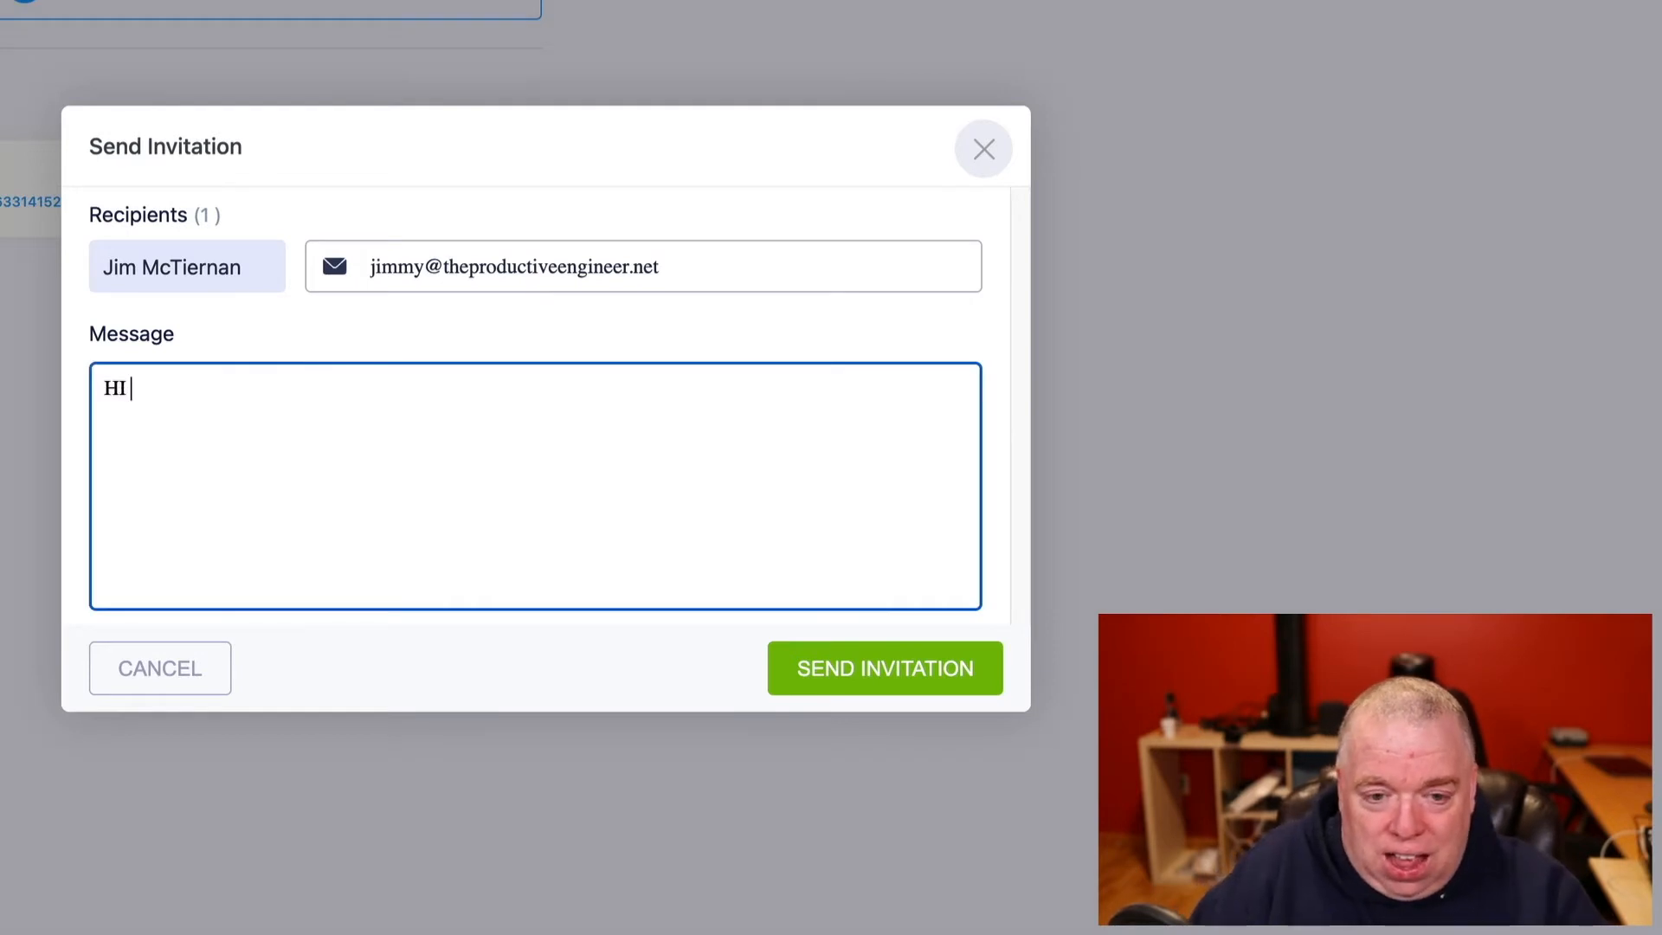
type("Jimmy,")
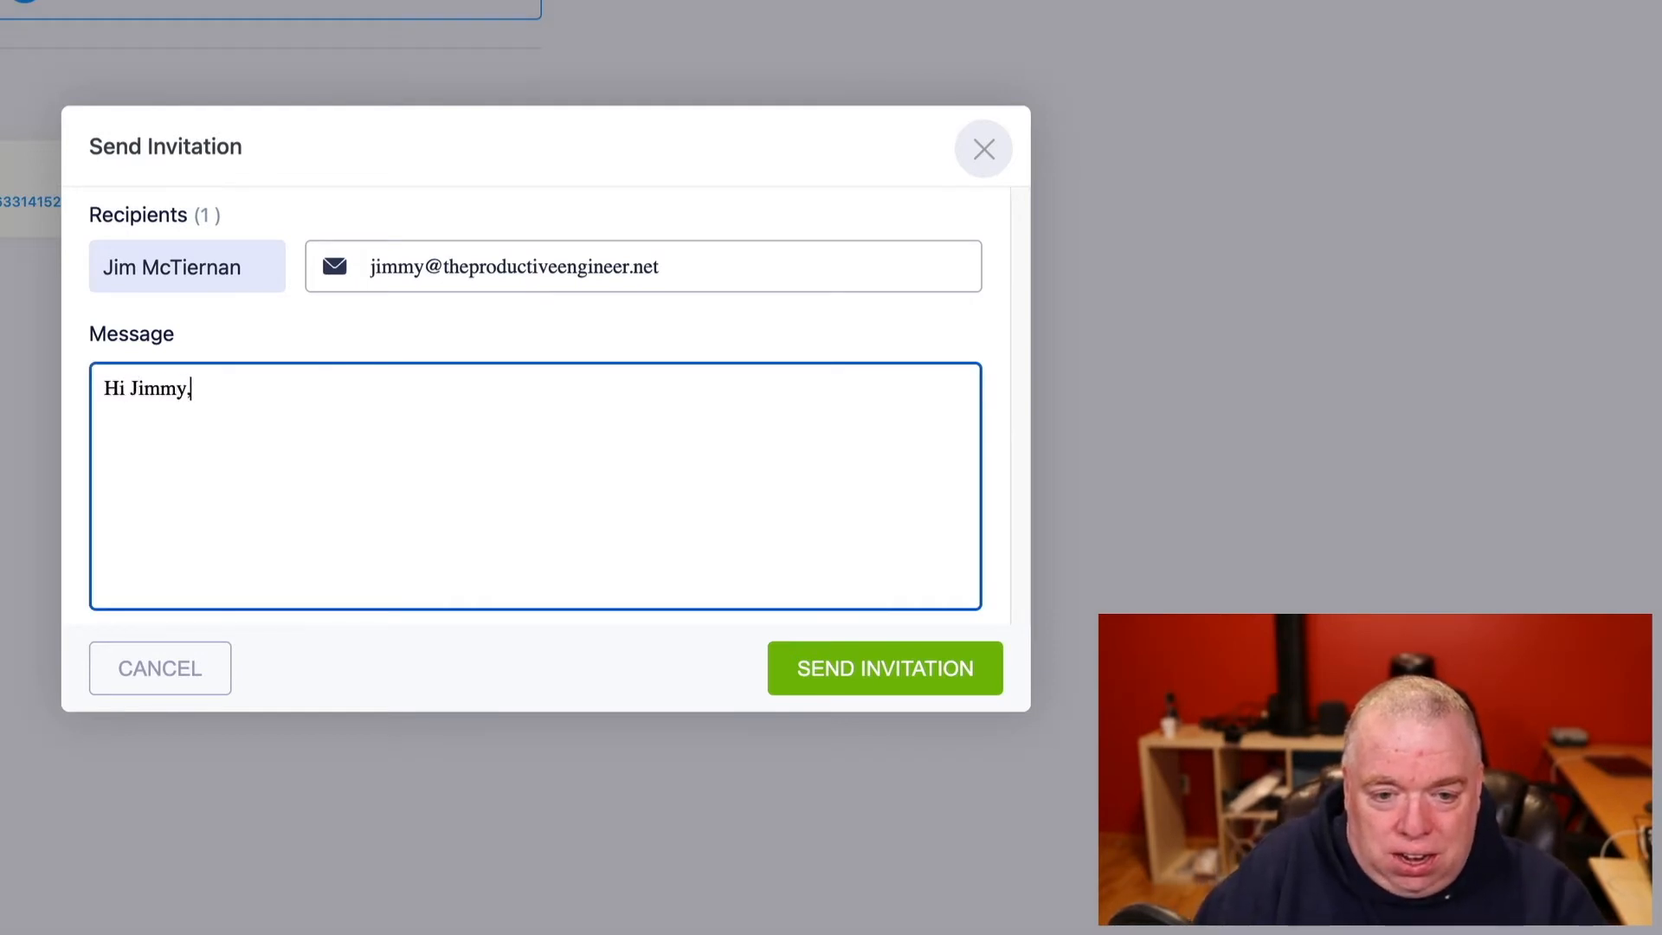
type(" You are so awesome")
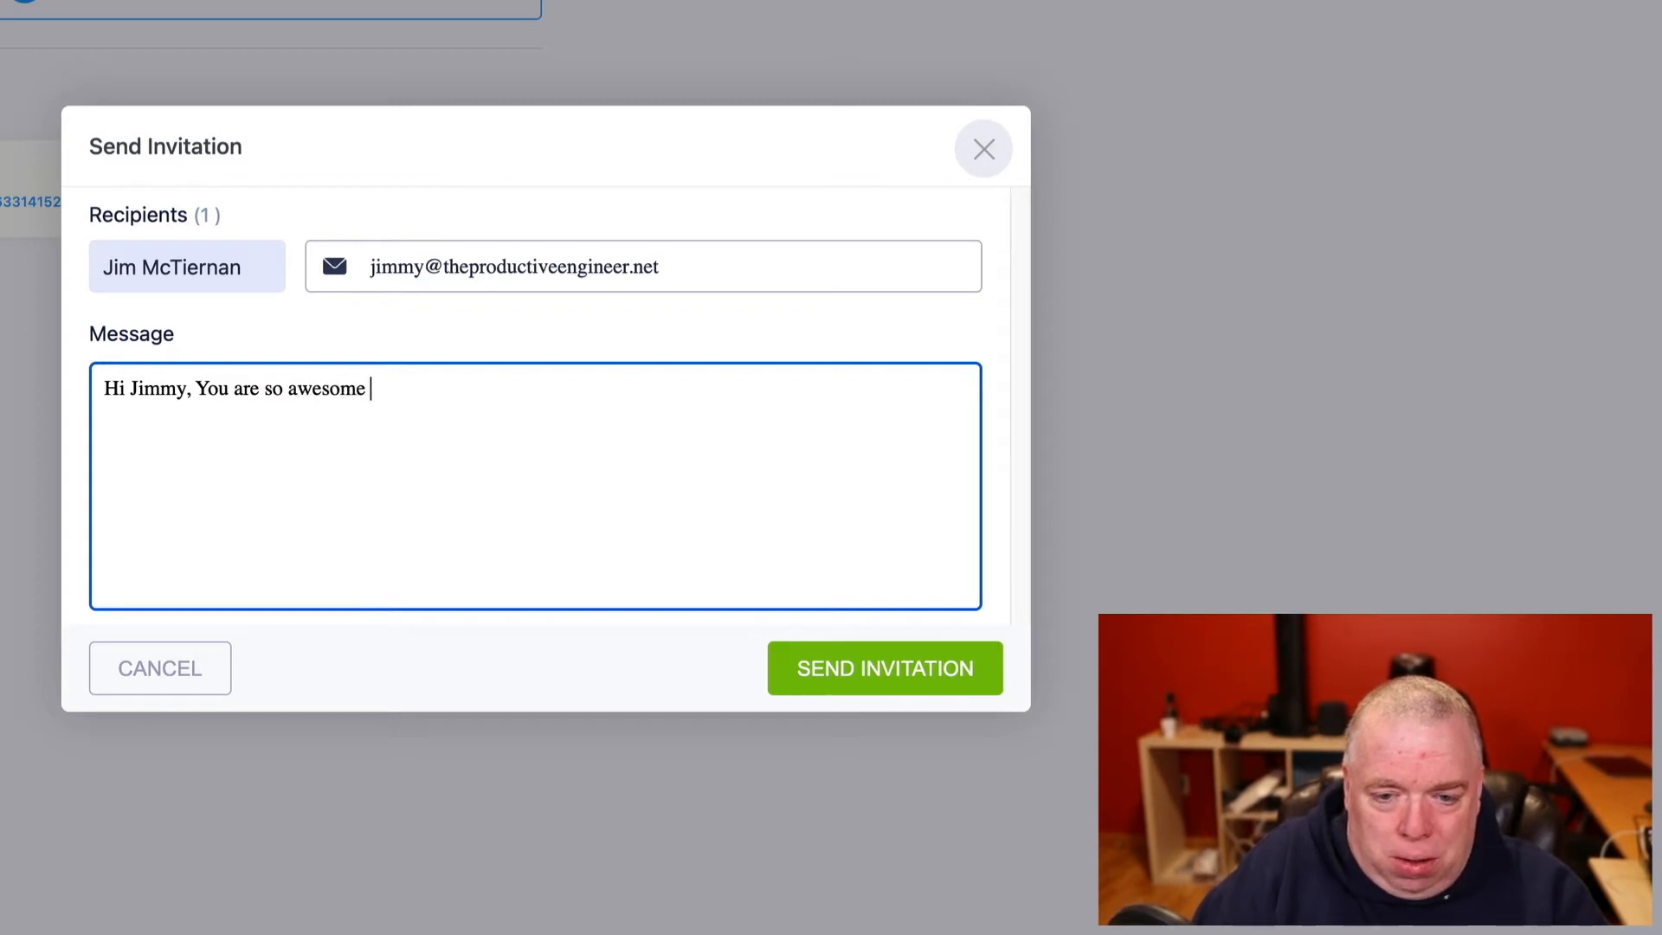
type(", please fi")
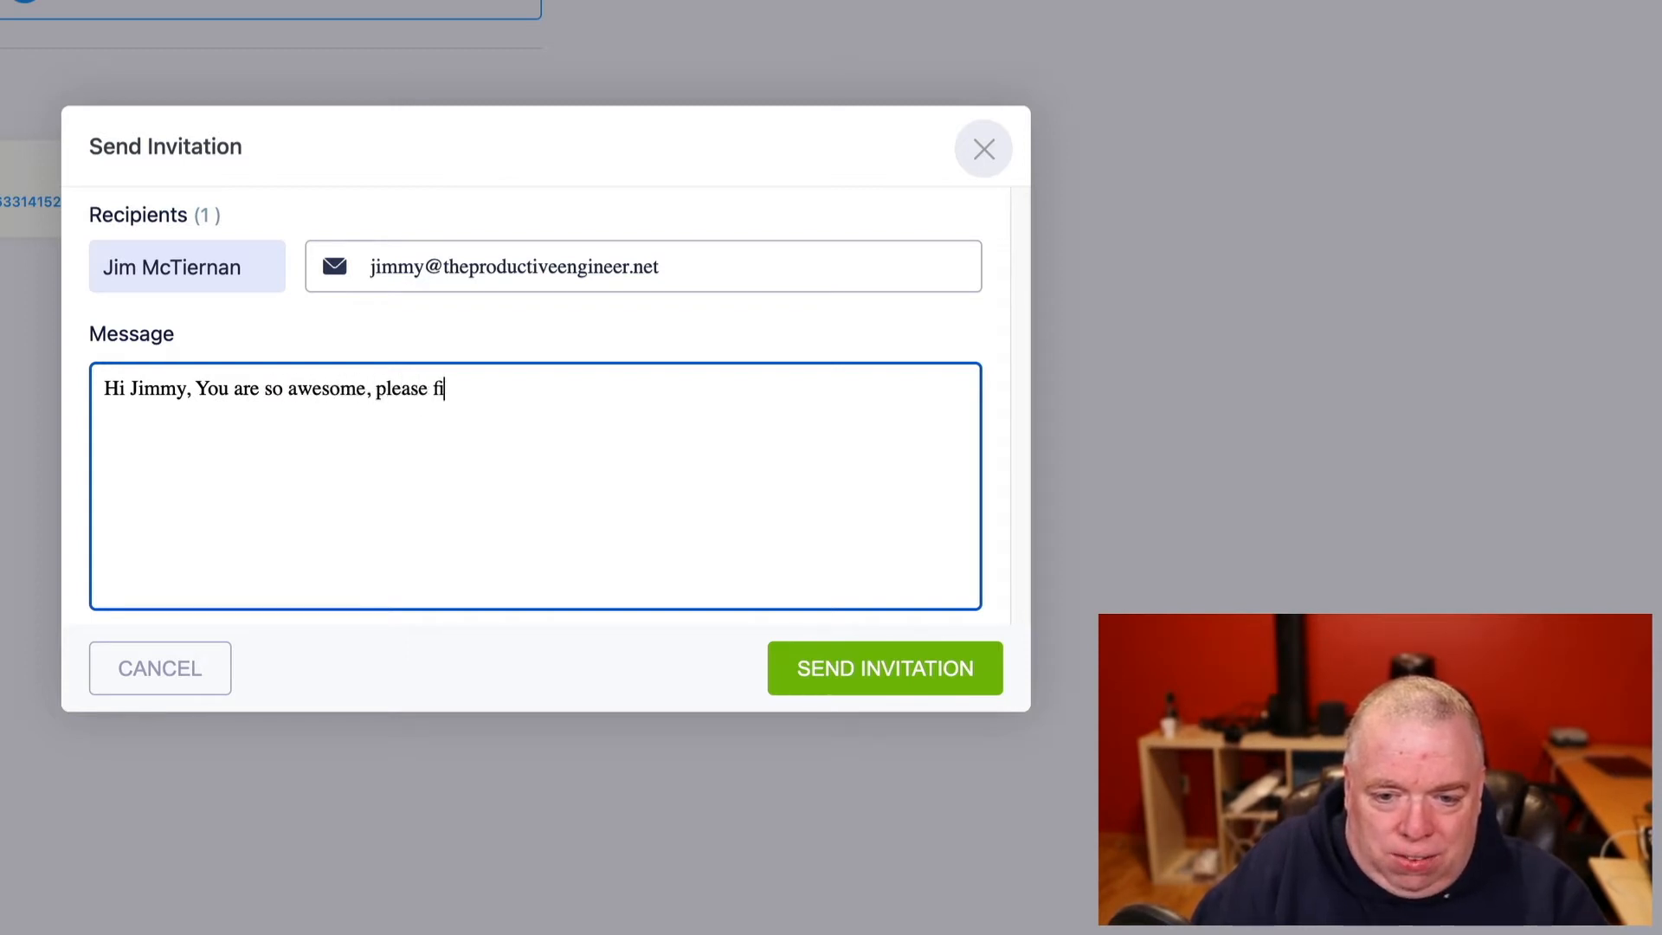
type("ll out my fo")
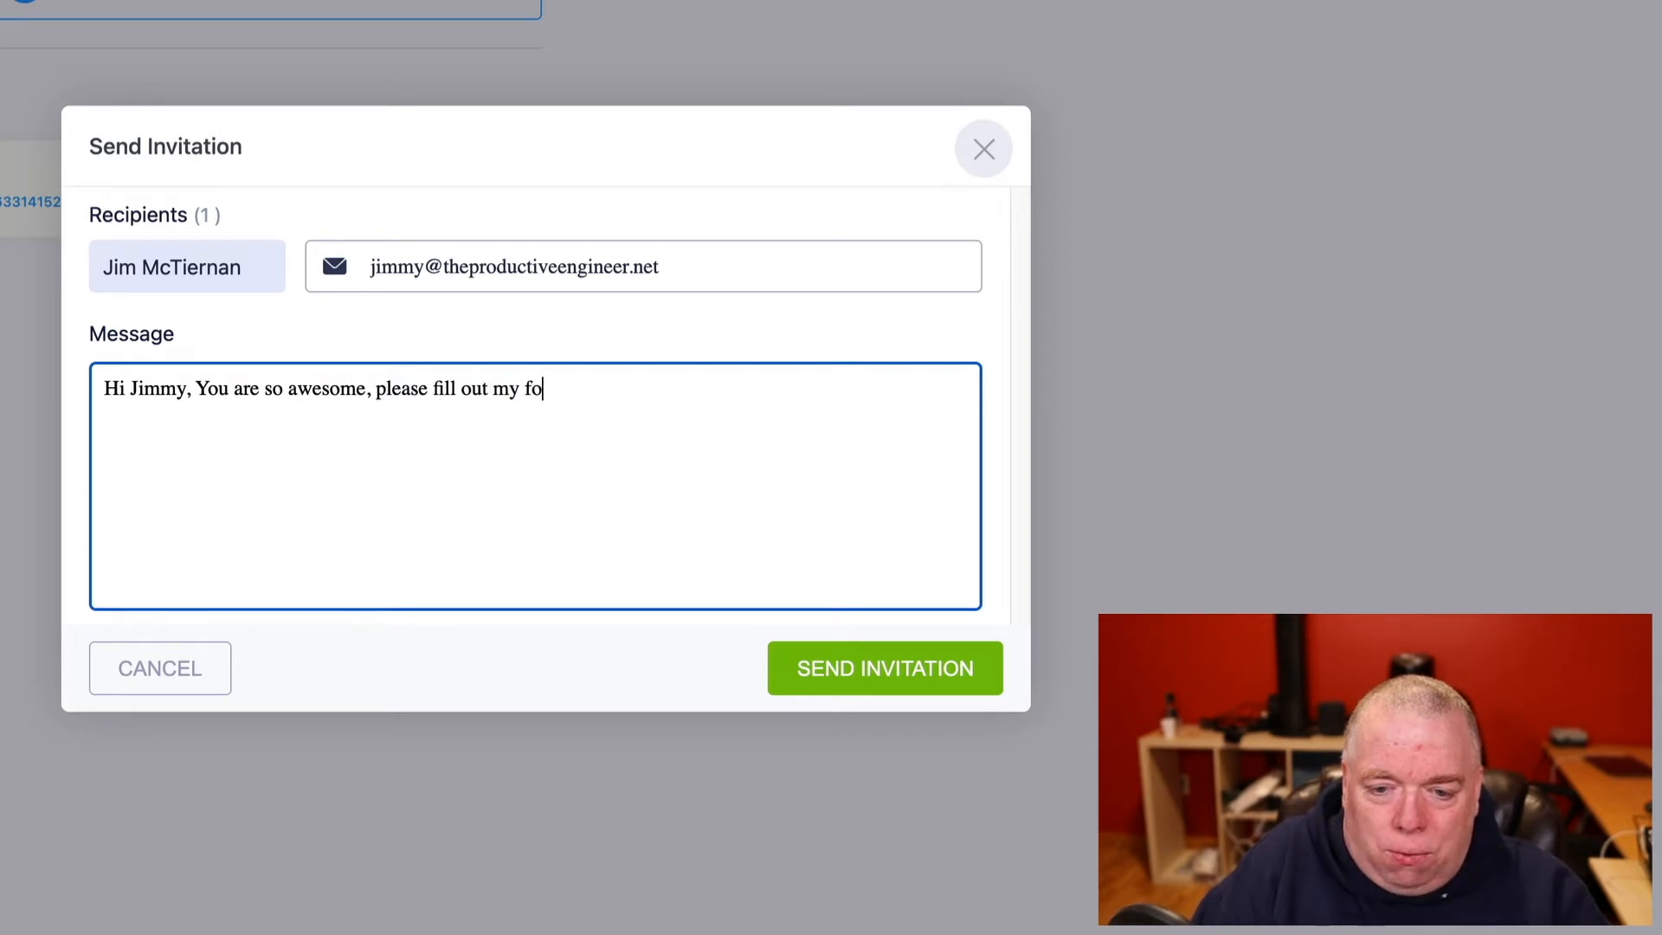
type("rm!!!")
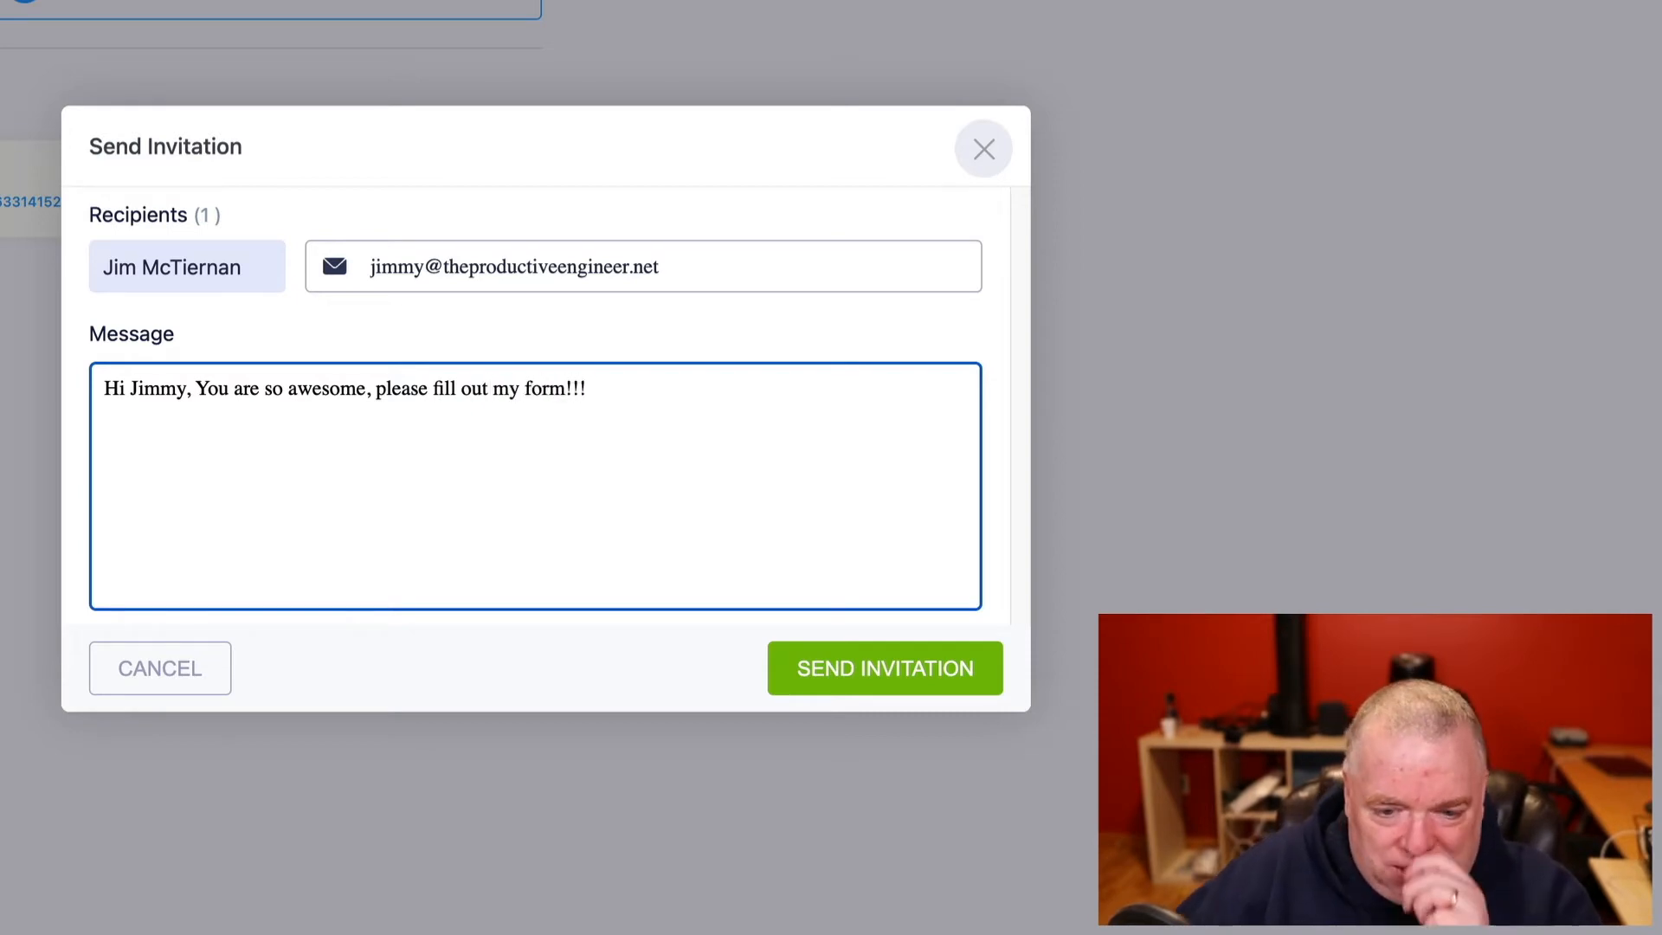
left_click(905, 687)
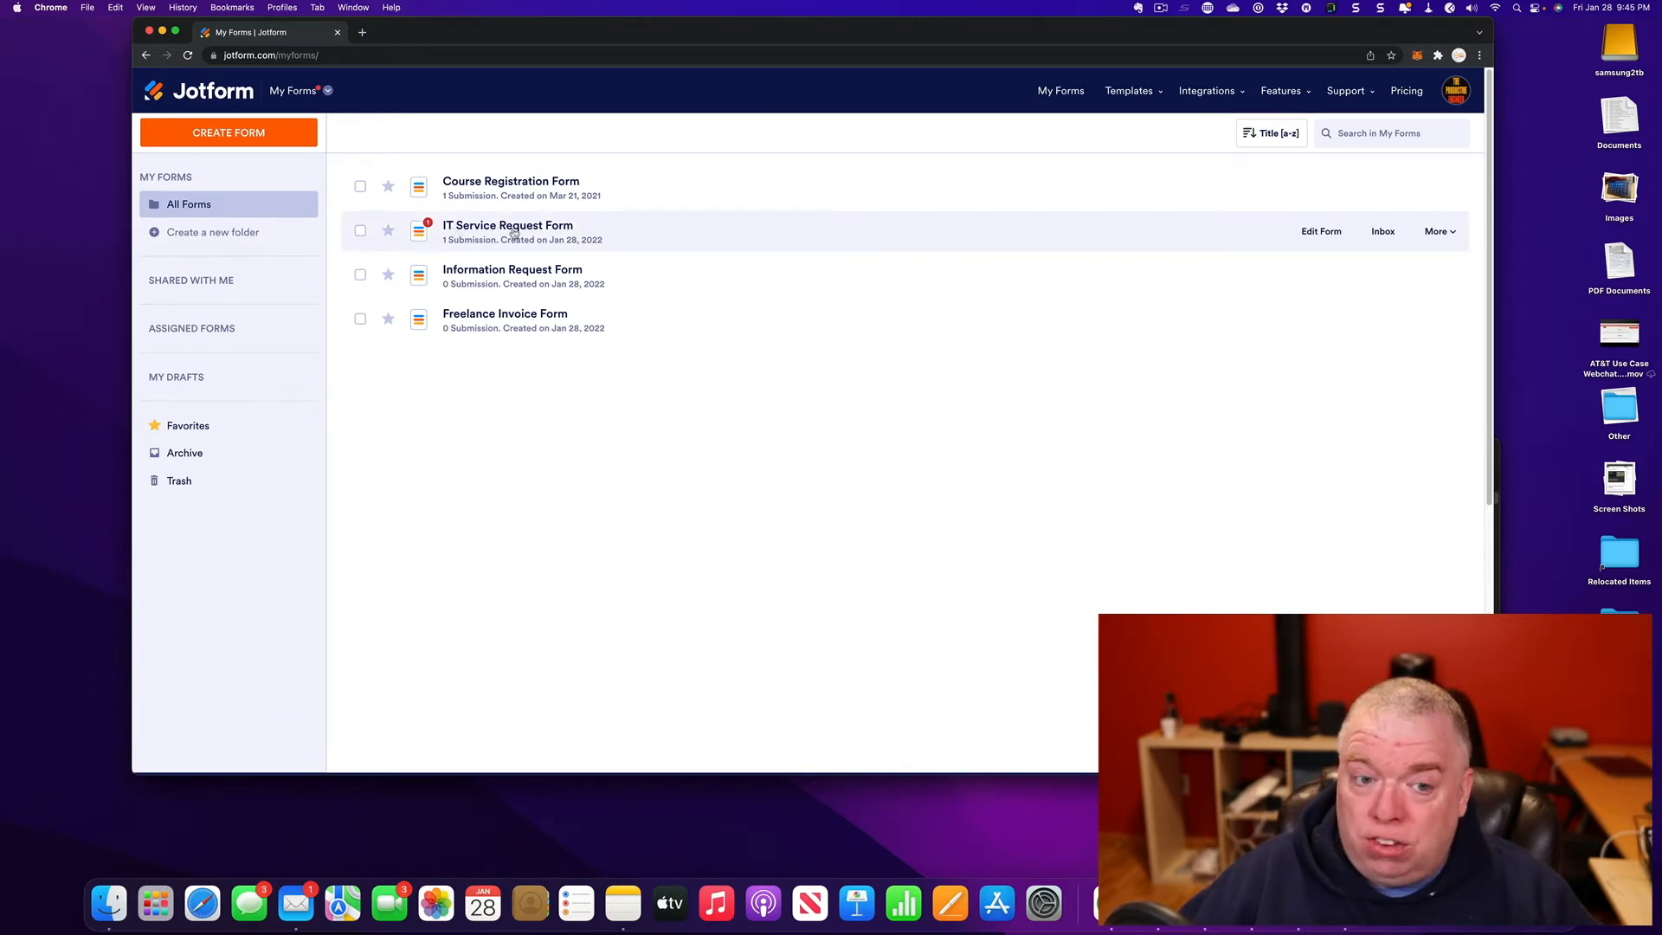
left_click(1383, 232)
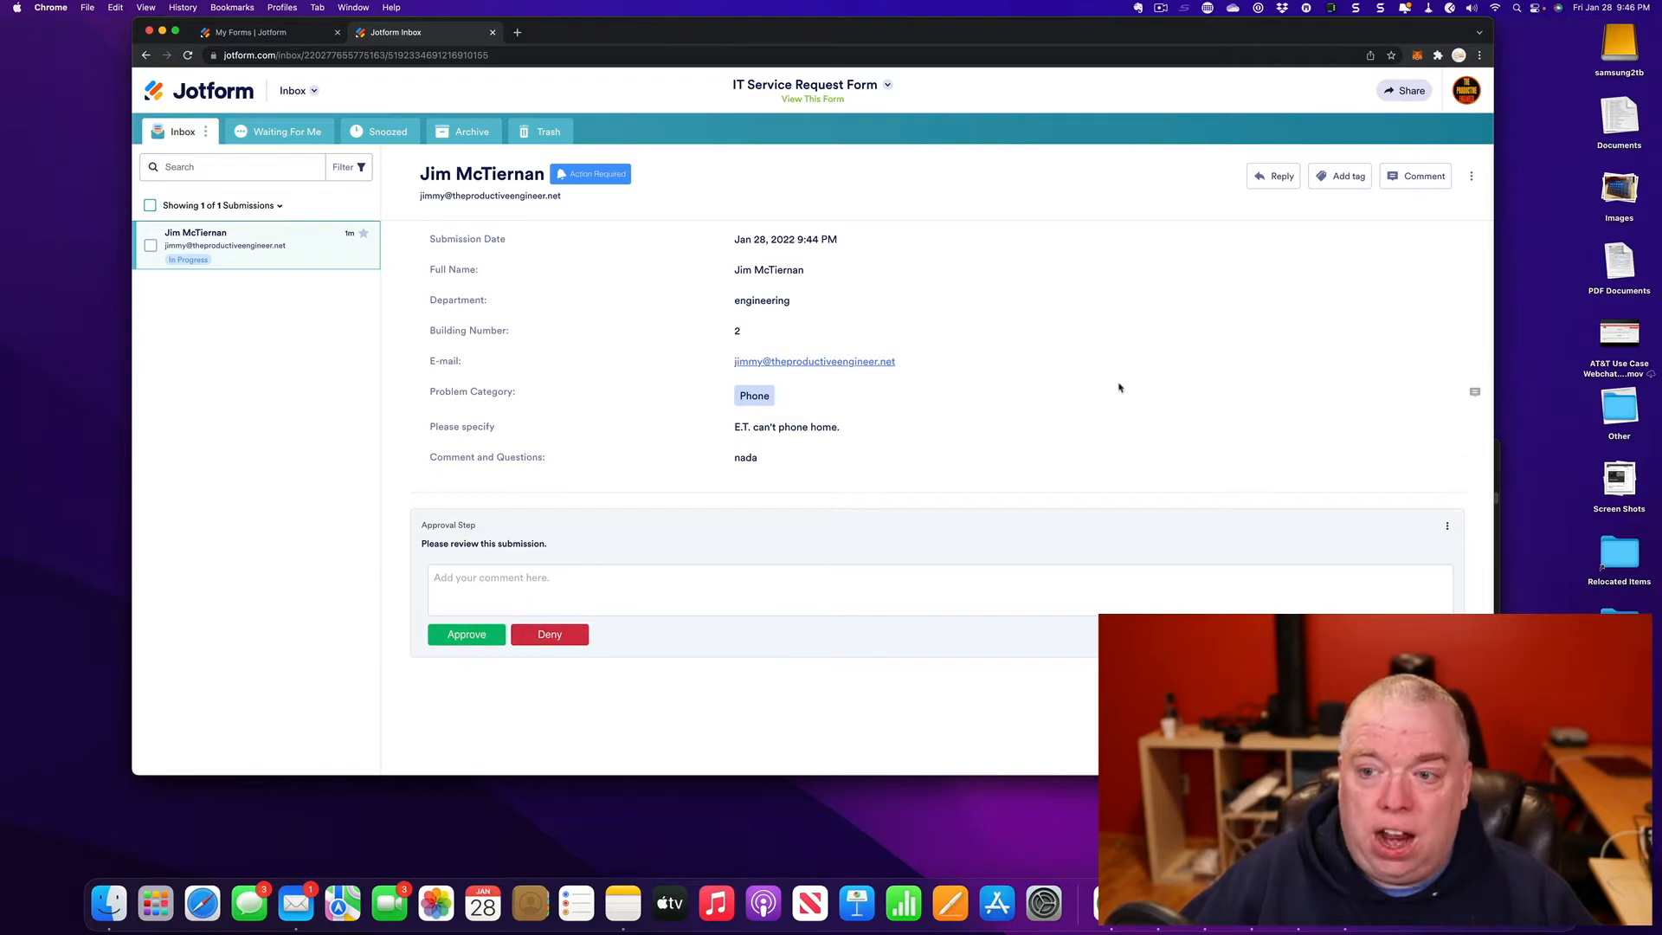
left_click(1274, 175)
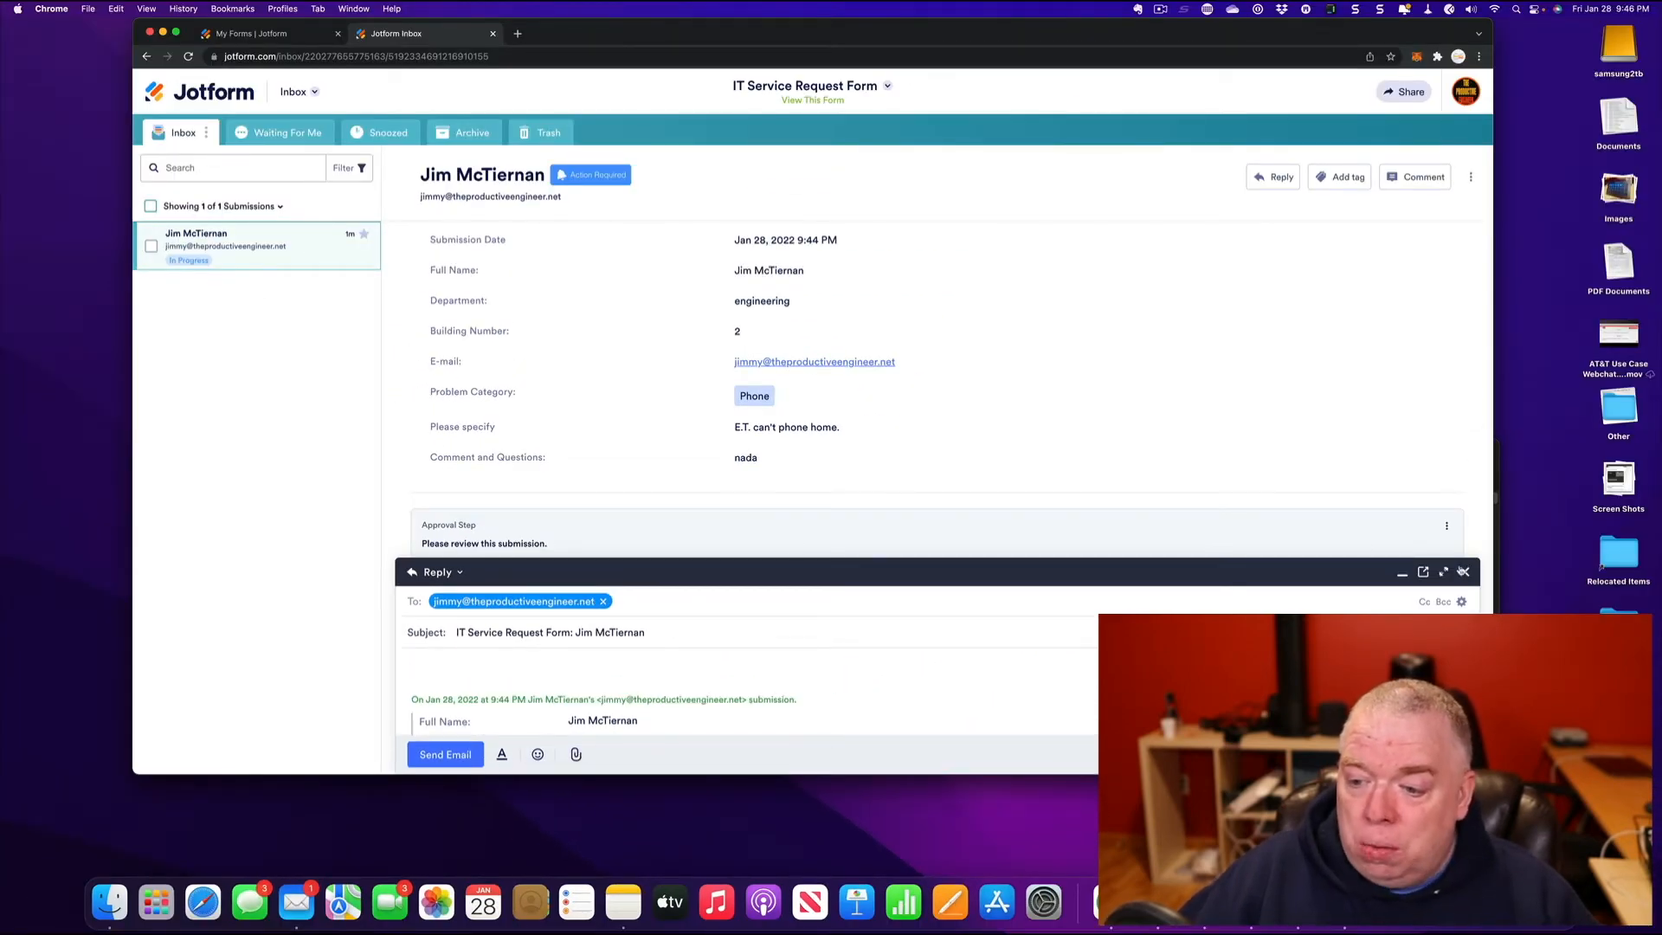
- Discard the reply and add the Todo tag to the IT Service Request submission
left_click(1466, 572)
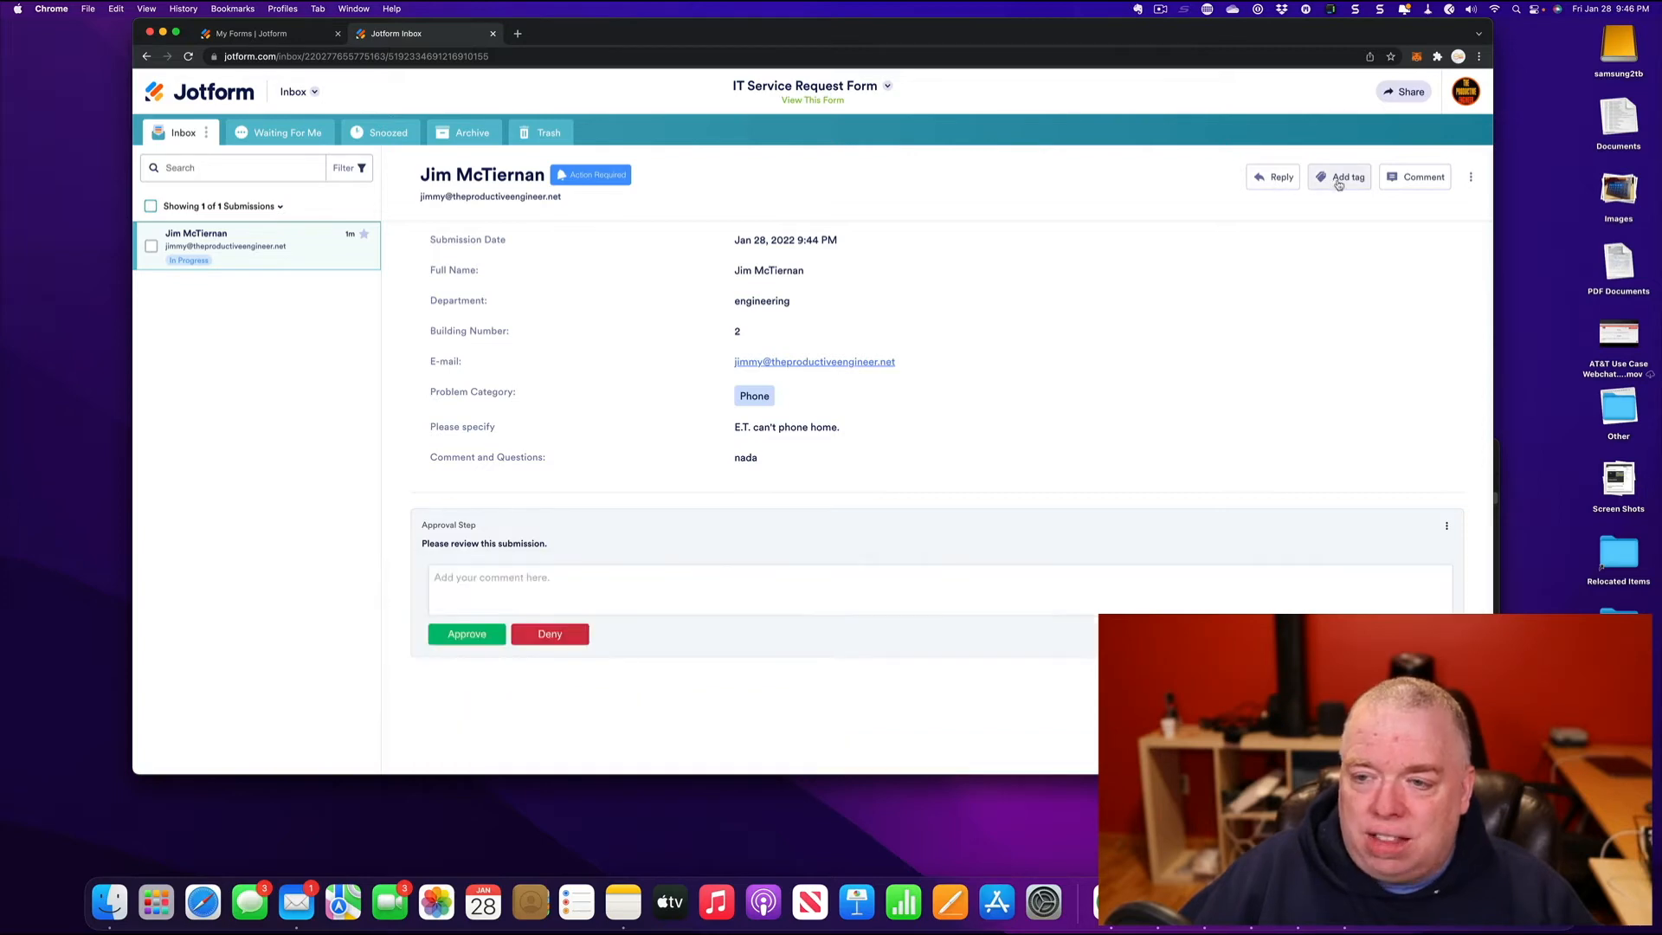
left_click(1348, 178)
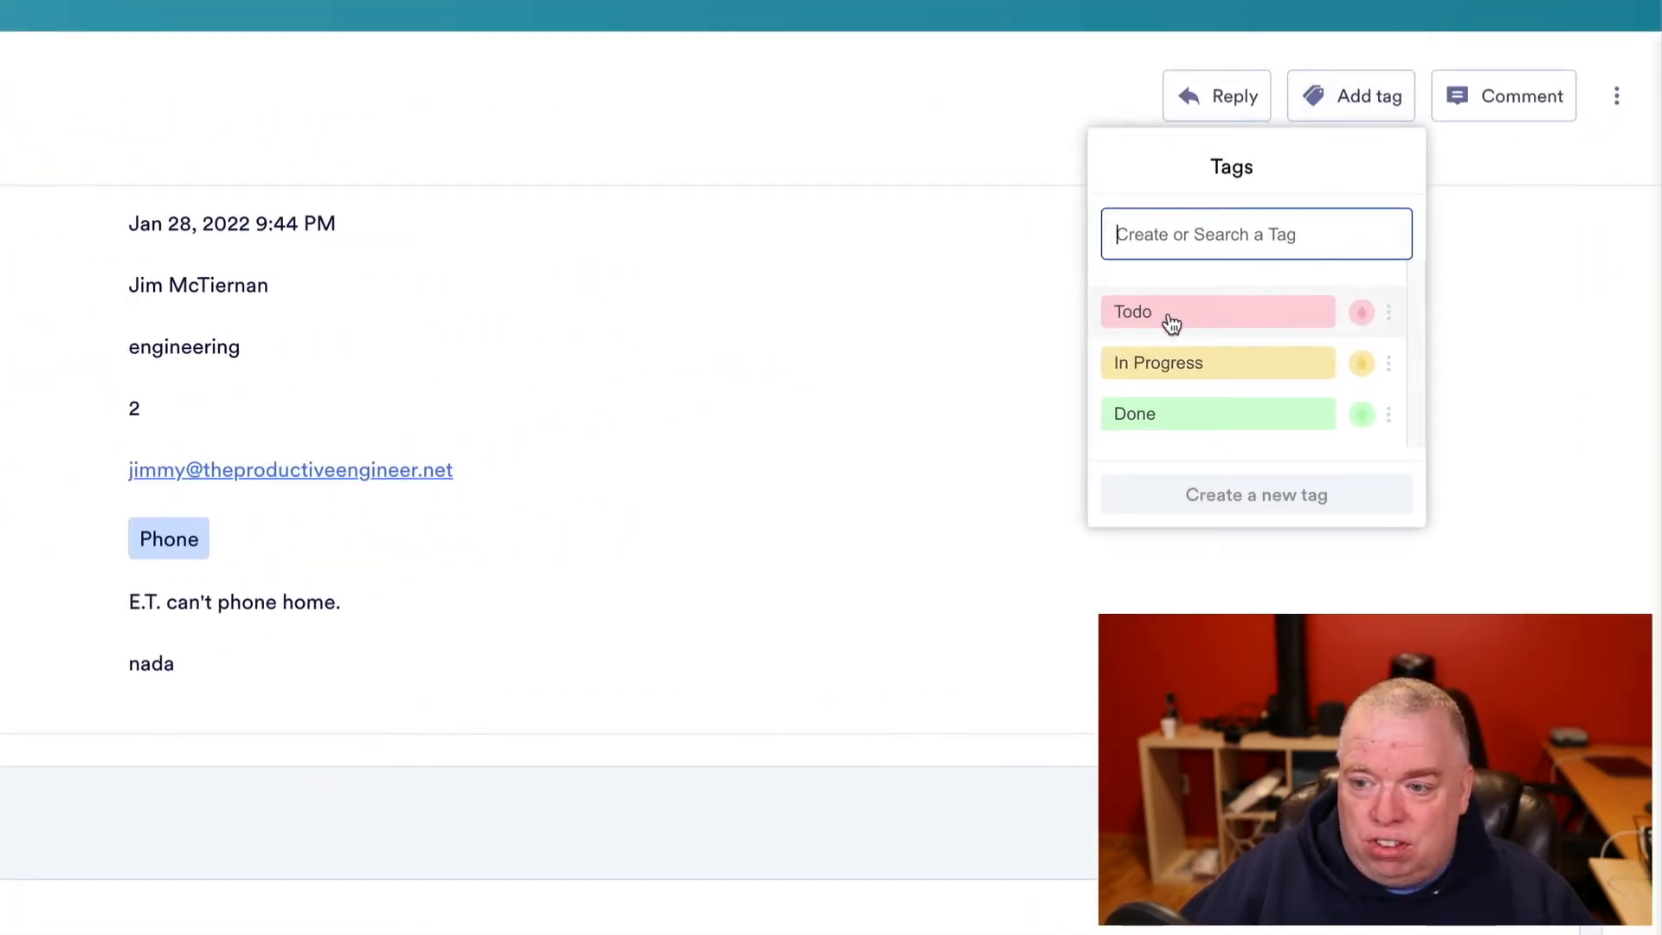
left_click(1363, 316)
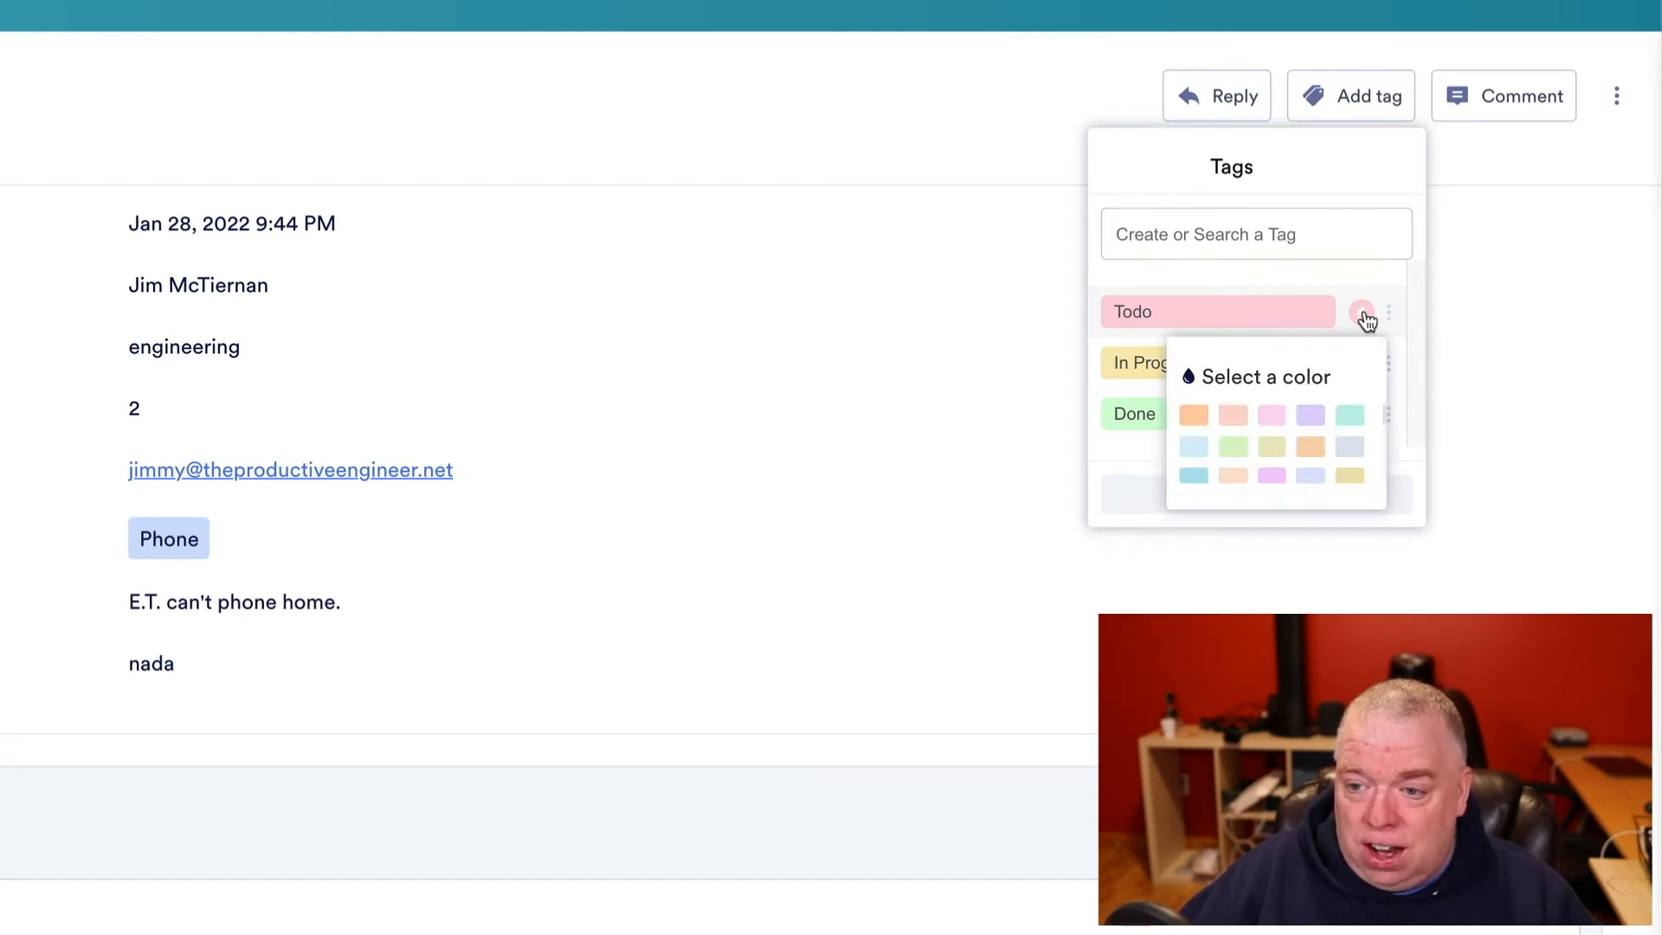
left_click(1273, 313)
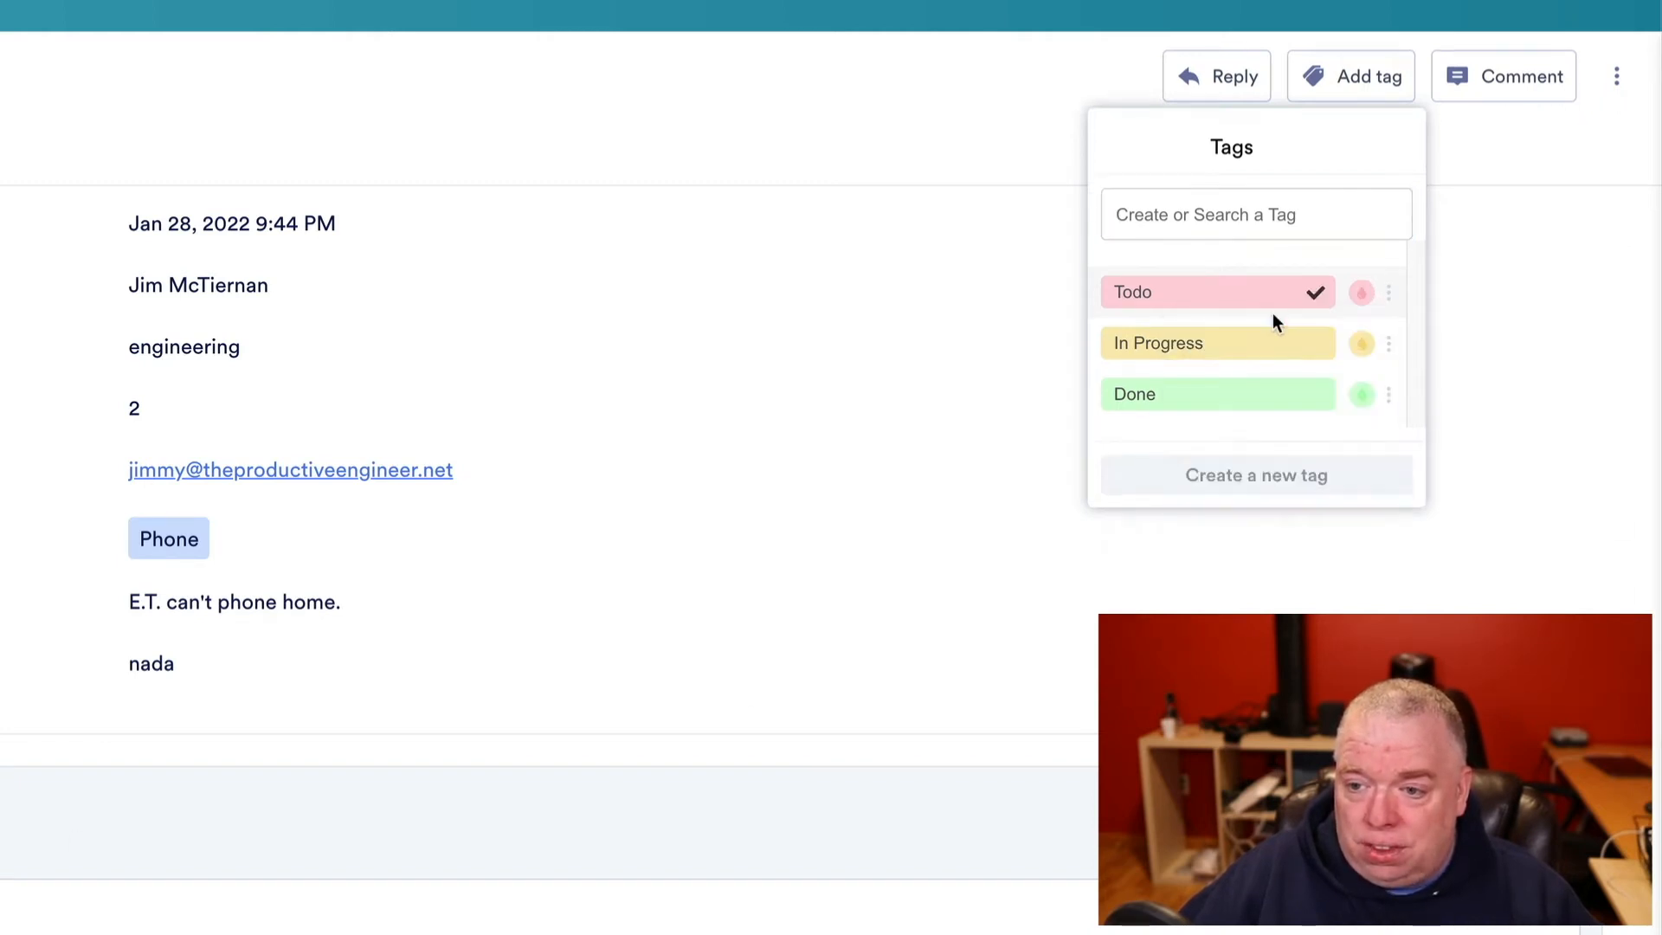
left_click(889, 366)
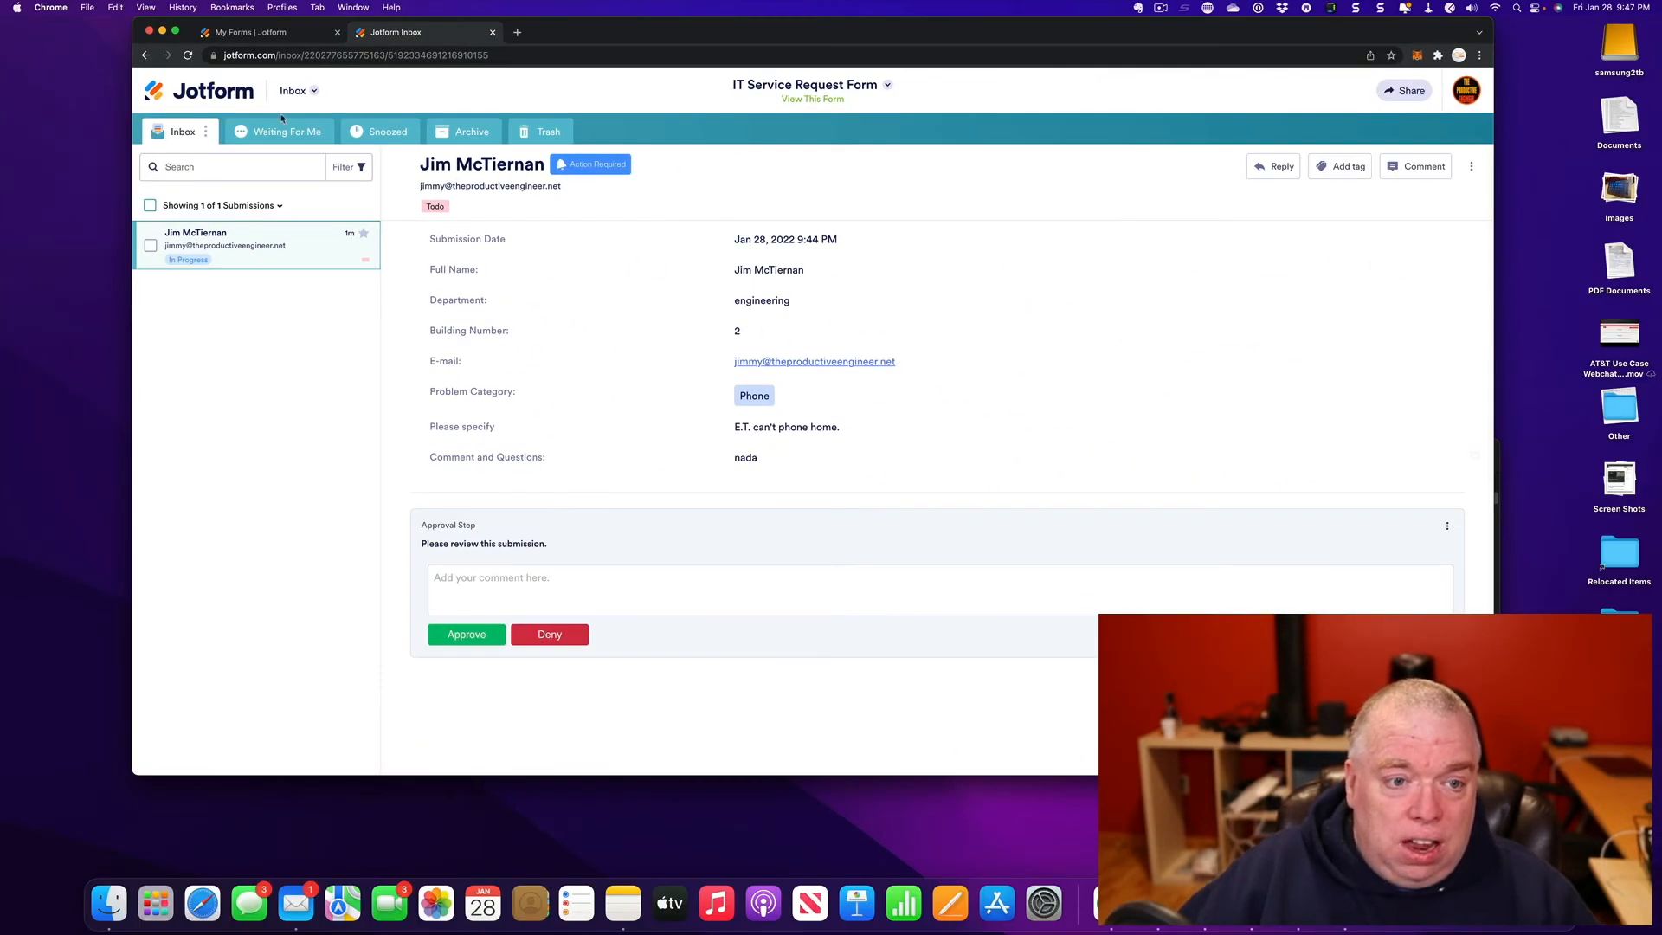
left_click(279, 134)
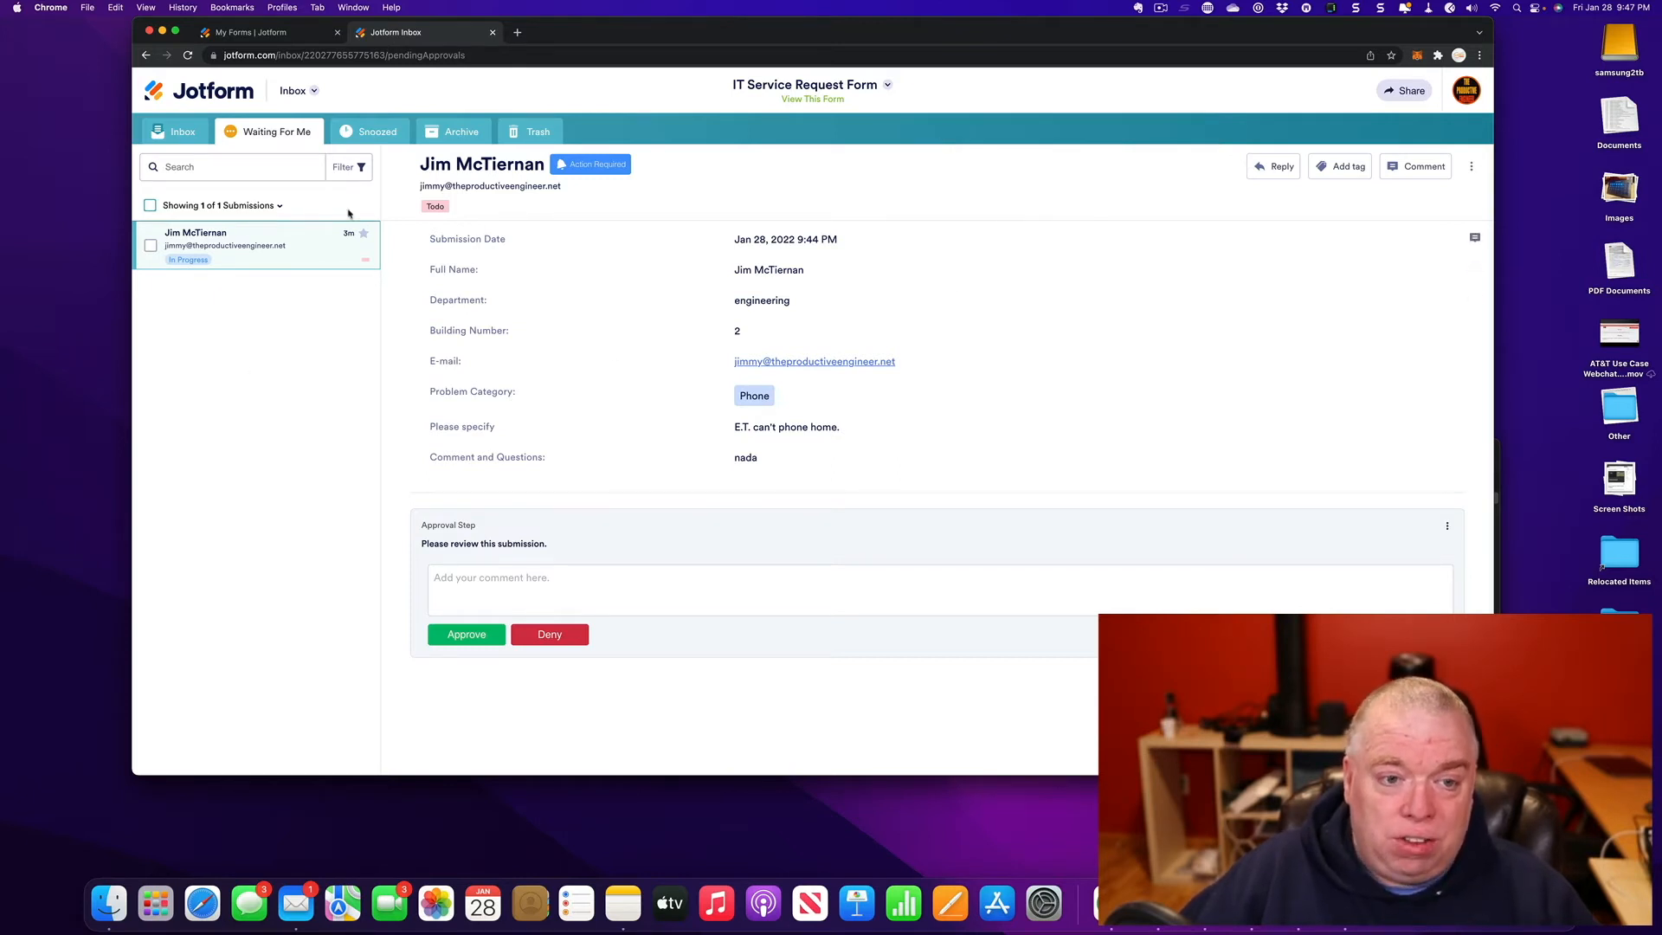
left_click(368, 133)
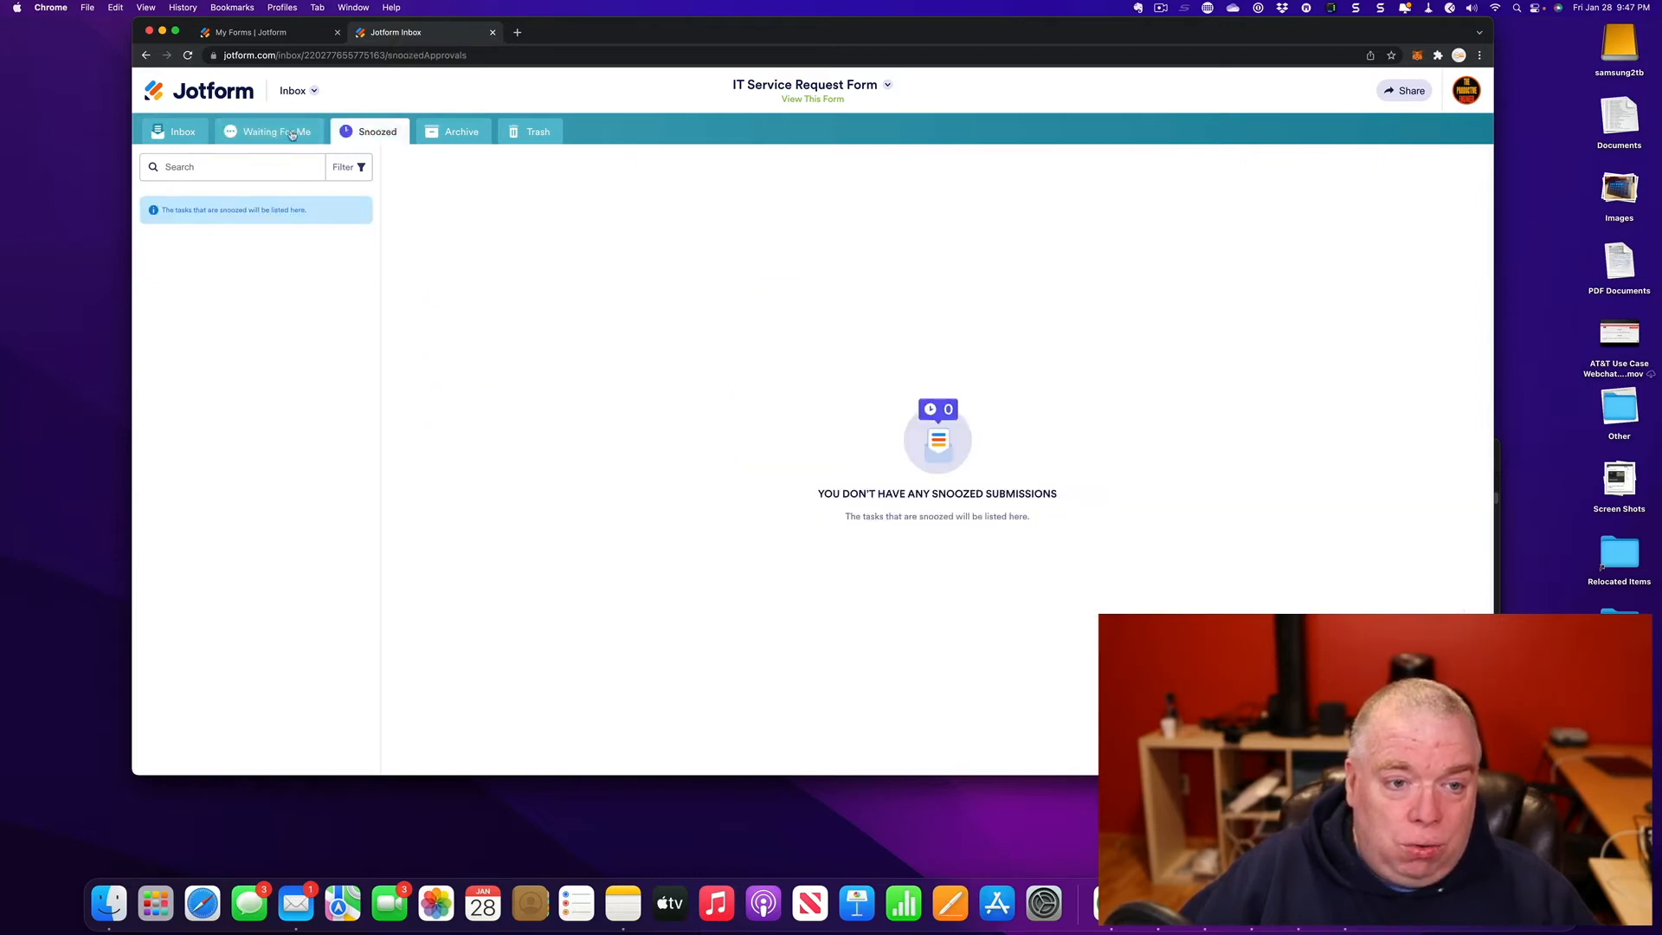
left_click(292, 133)
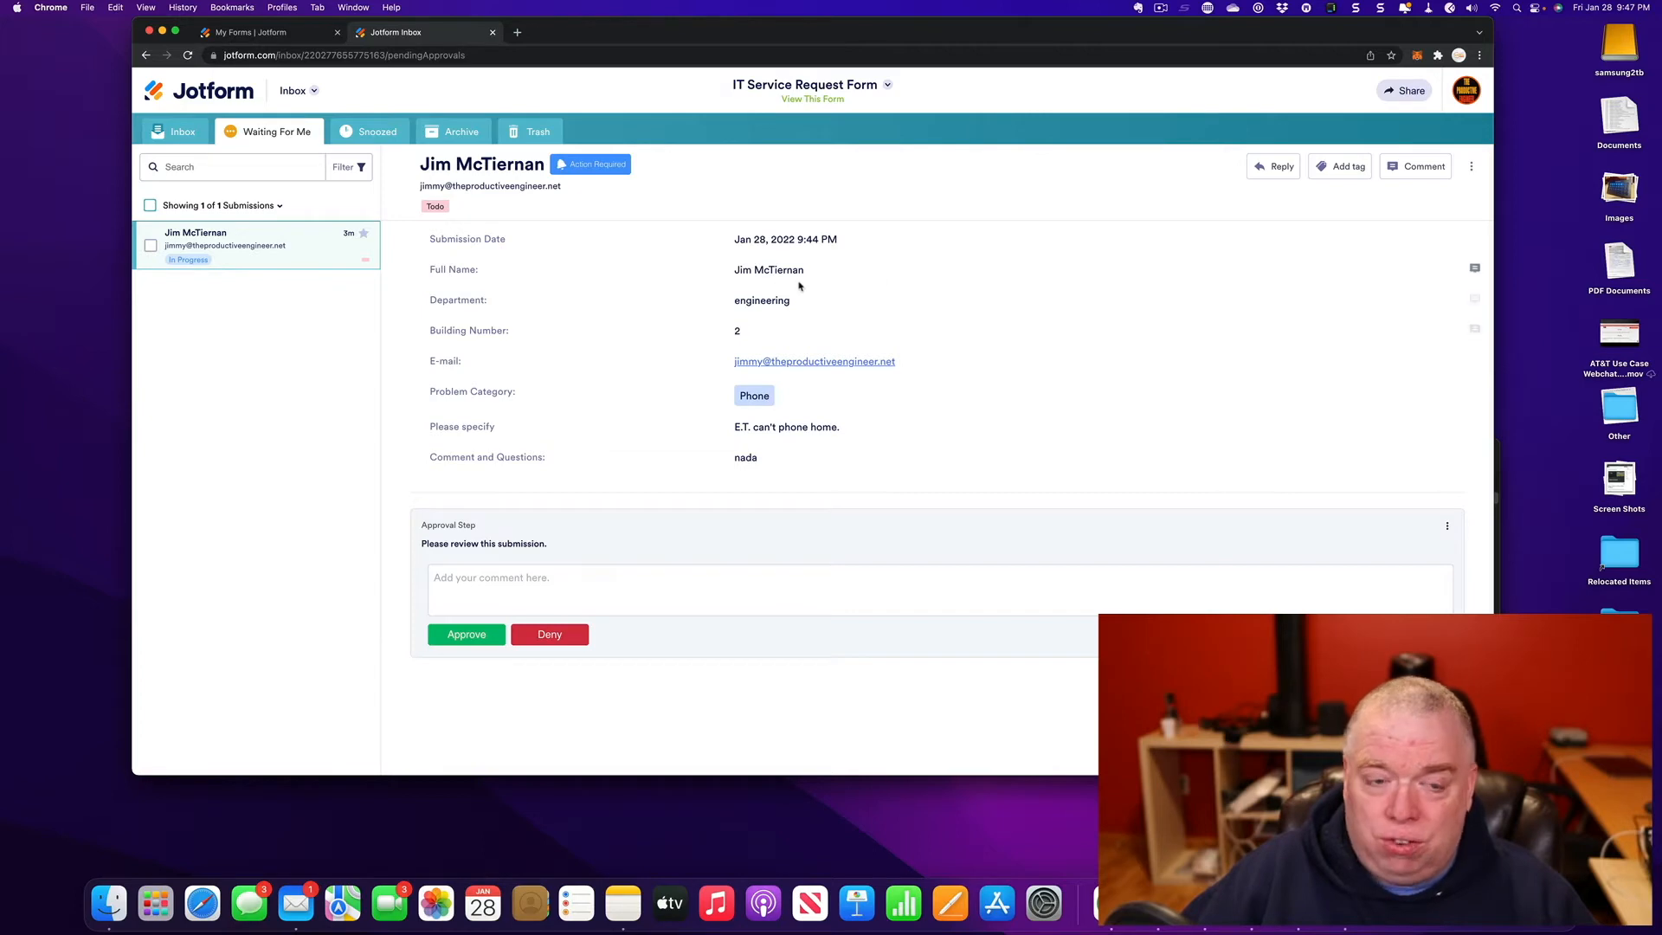
left_click(181, 133)
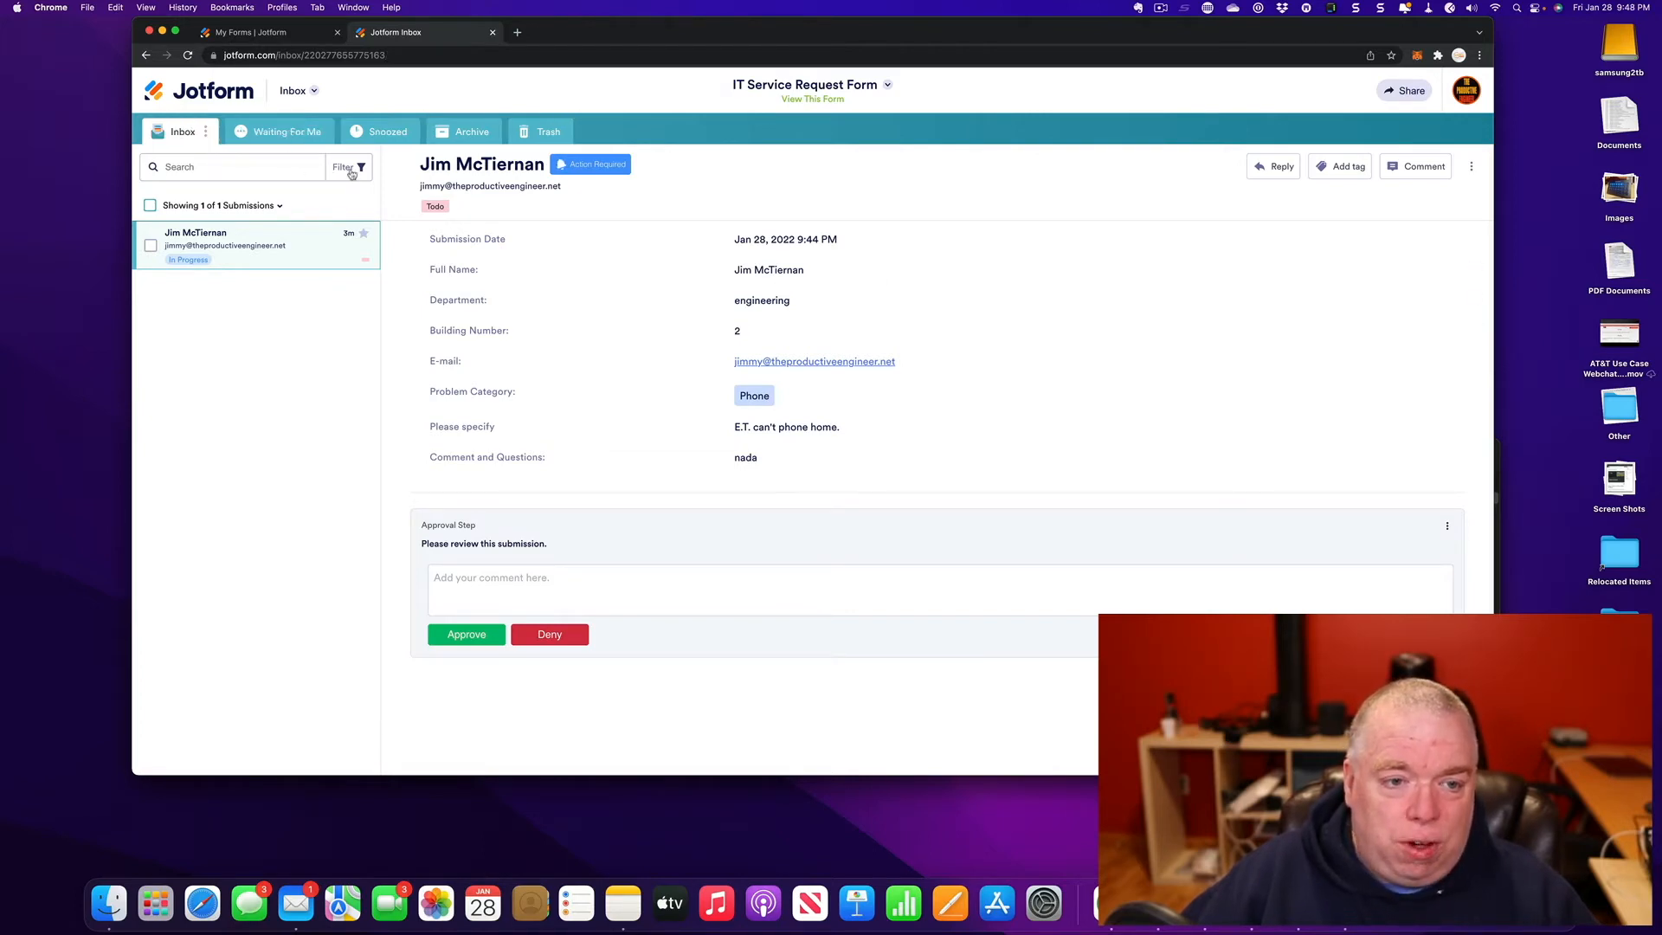
- Filter the inbox to submissions whose Approval Status is In Progress
left_click(352, 172)
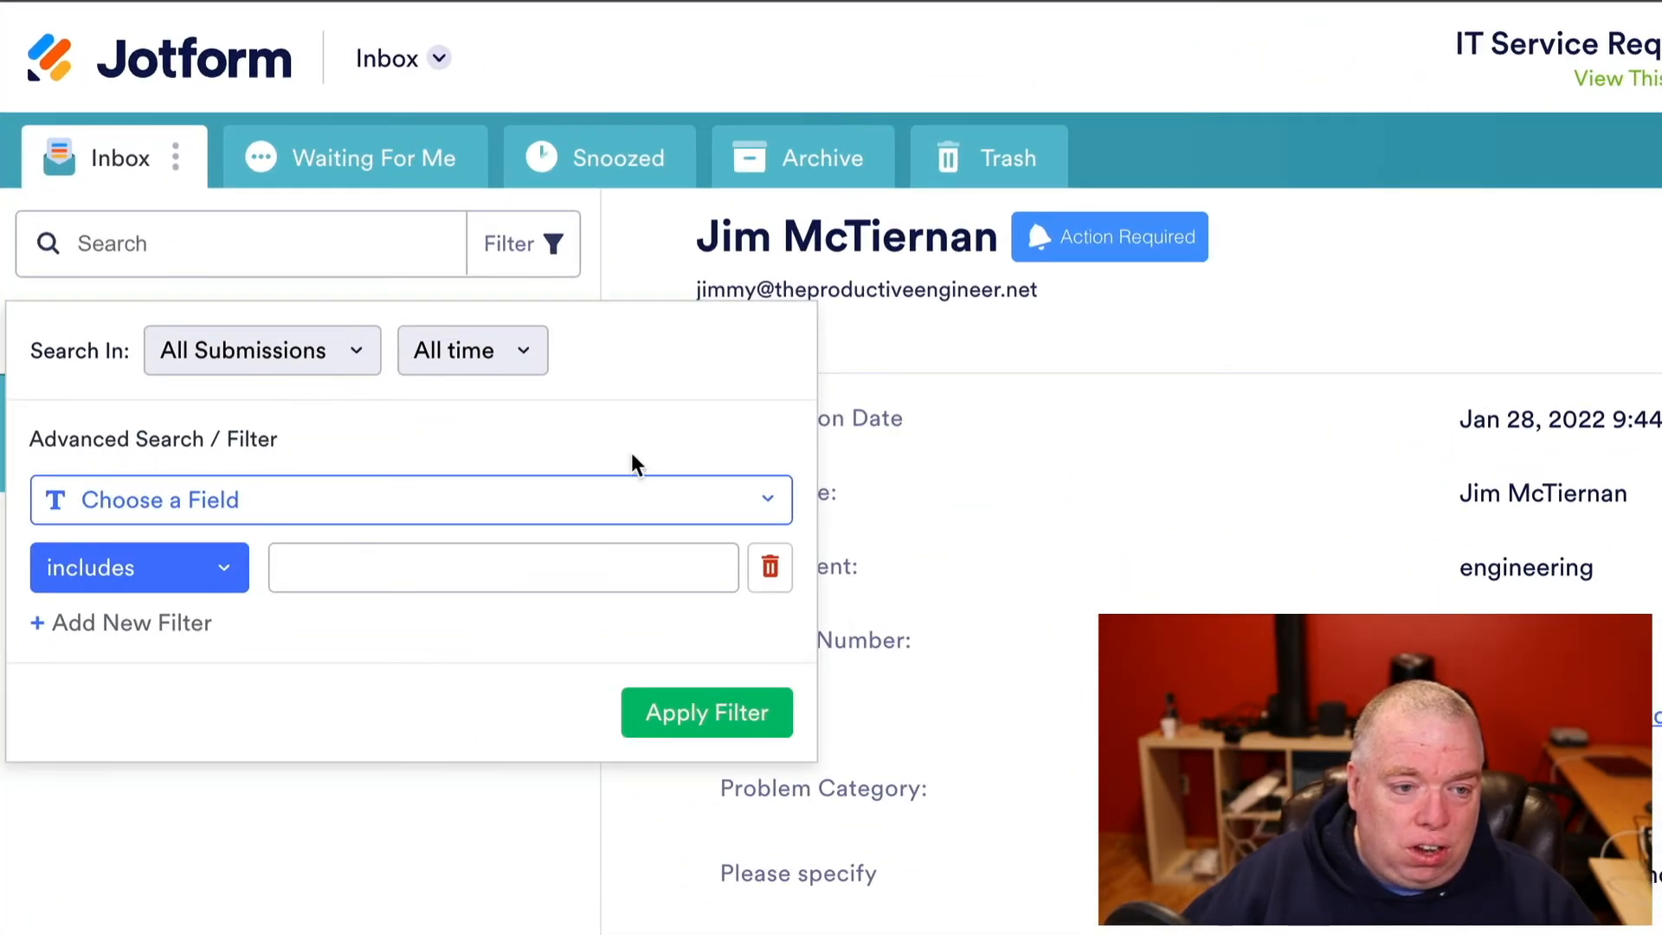
left_click(746, 499)
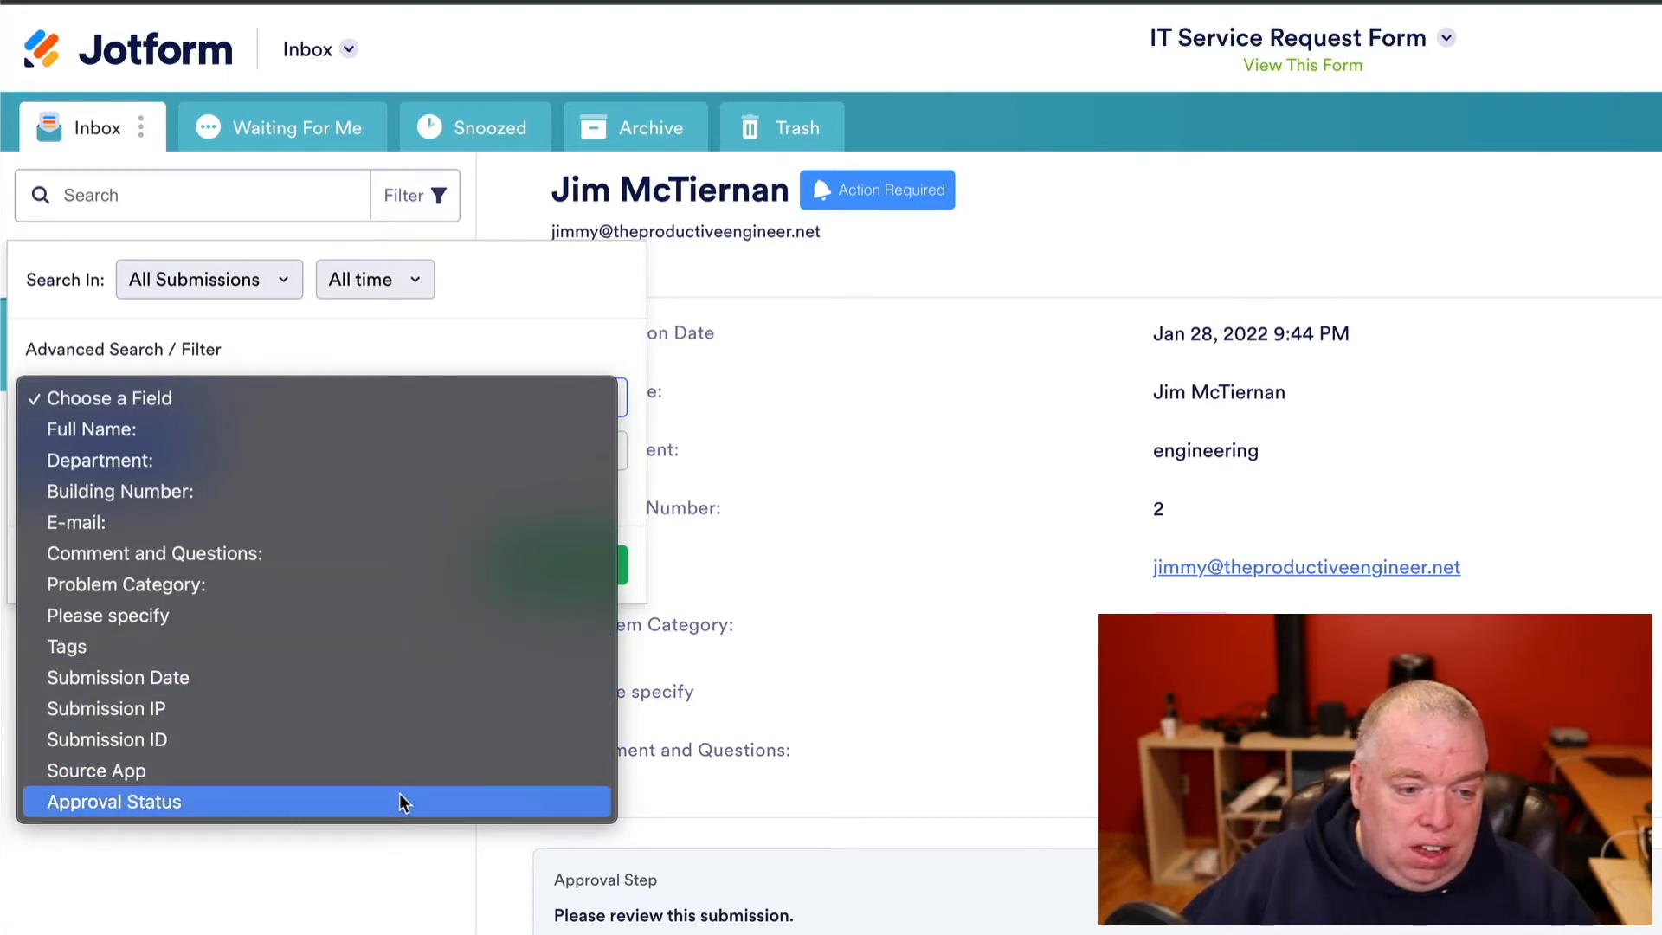
left_click(399, 797)
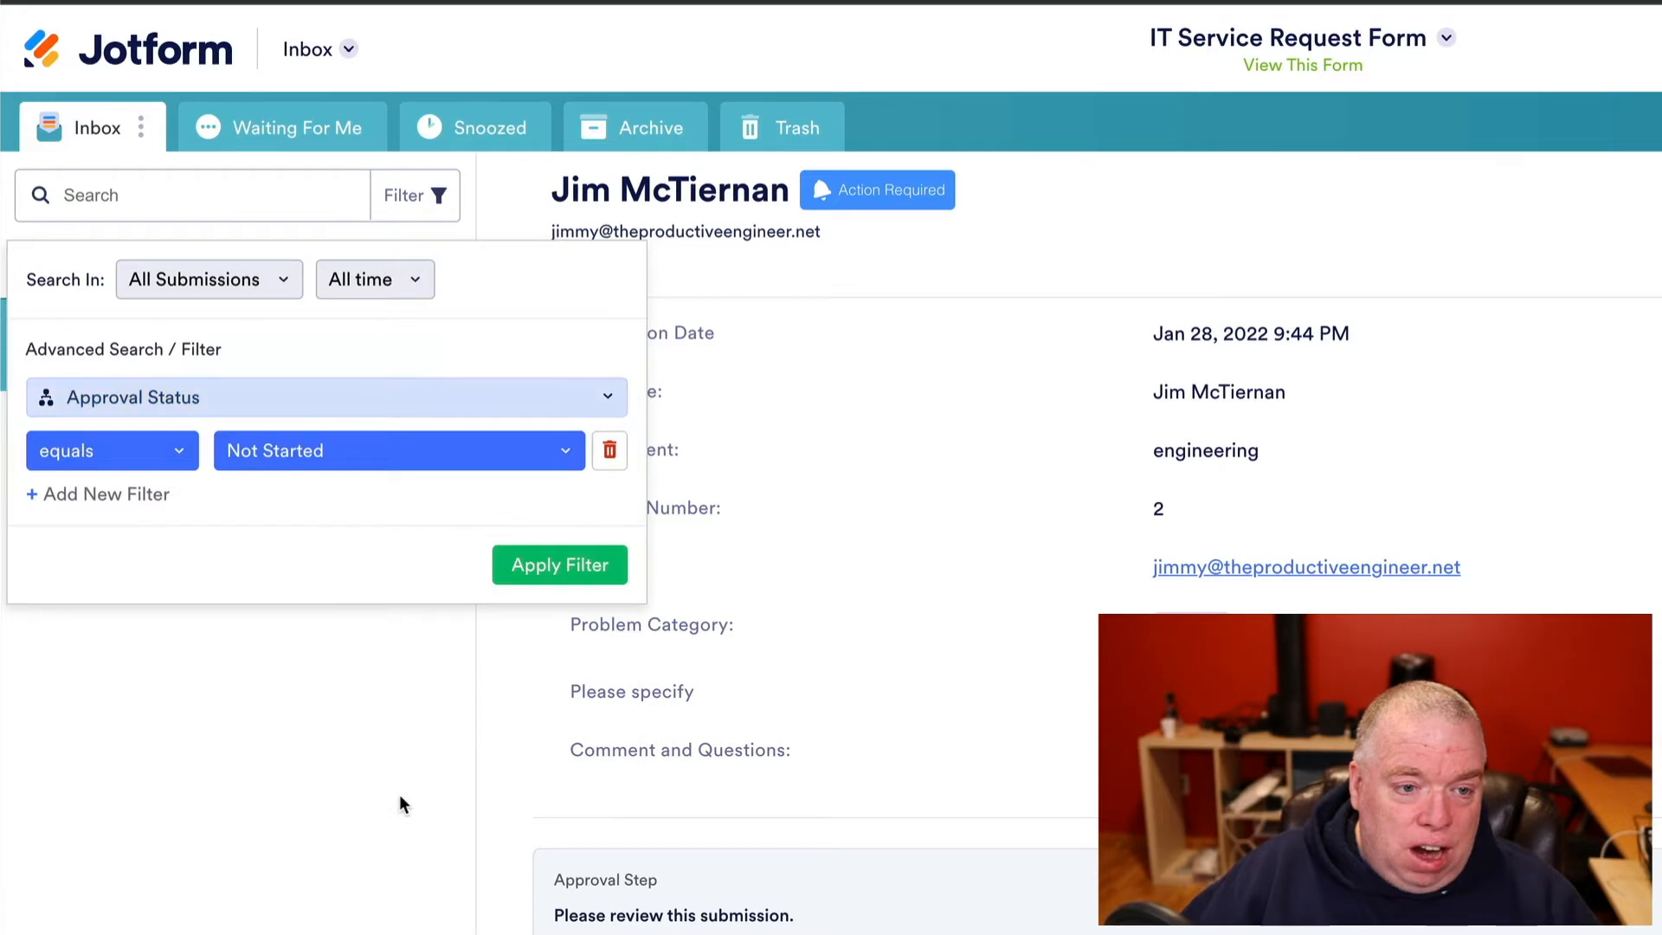
left_click(245, 457)
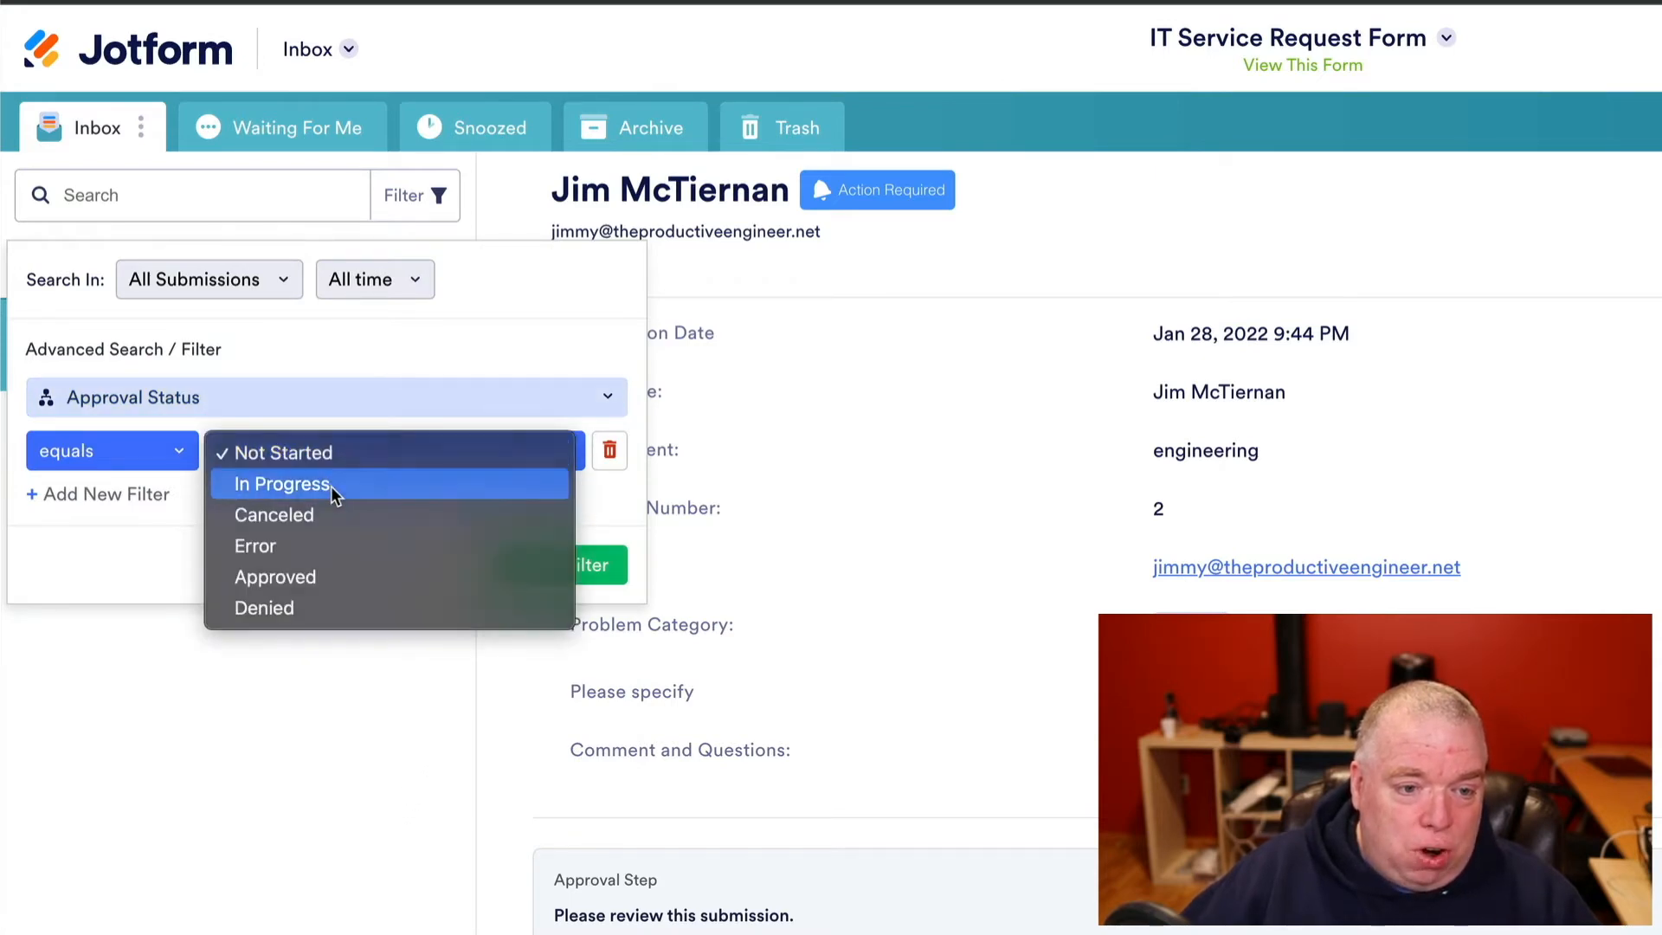
left_click(330, 485)
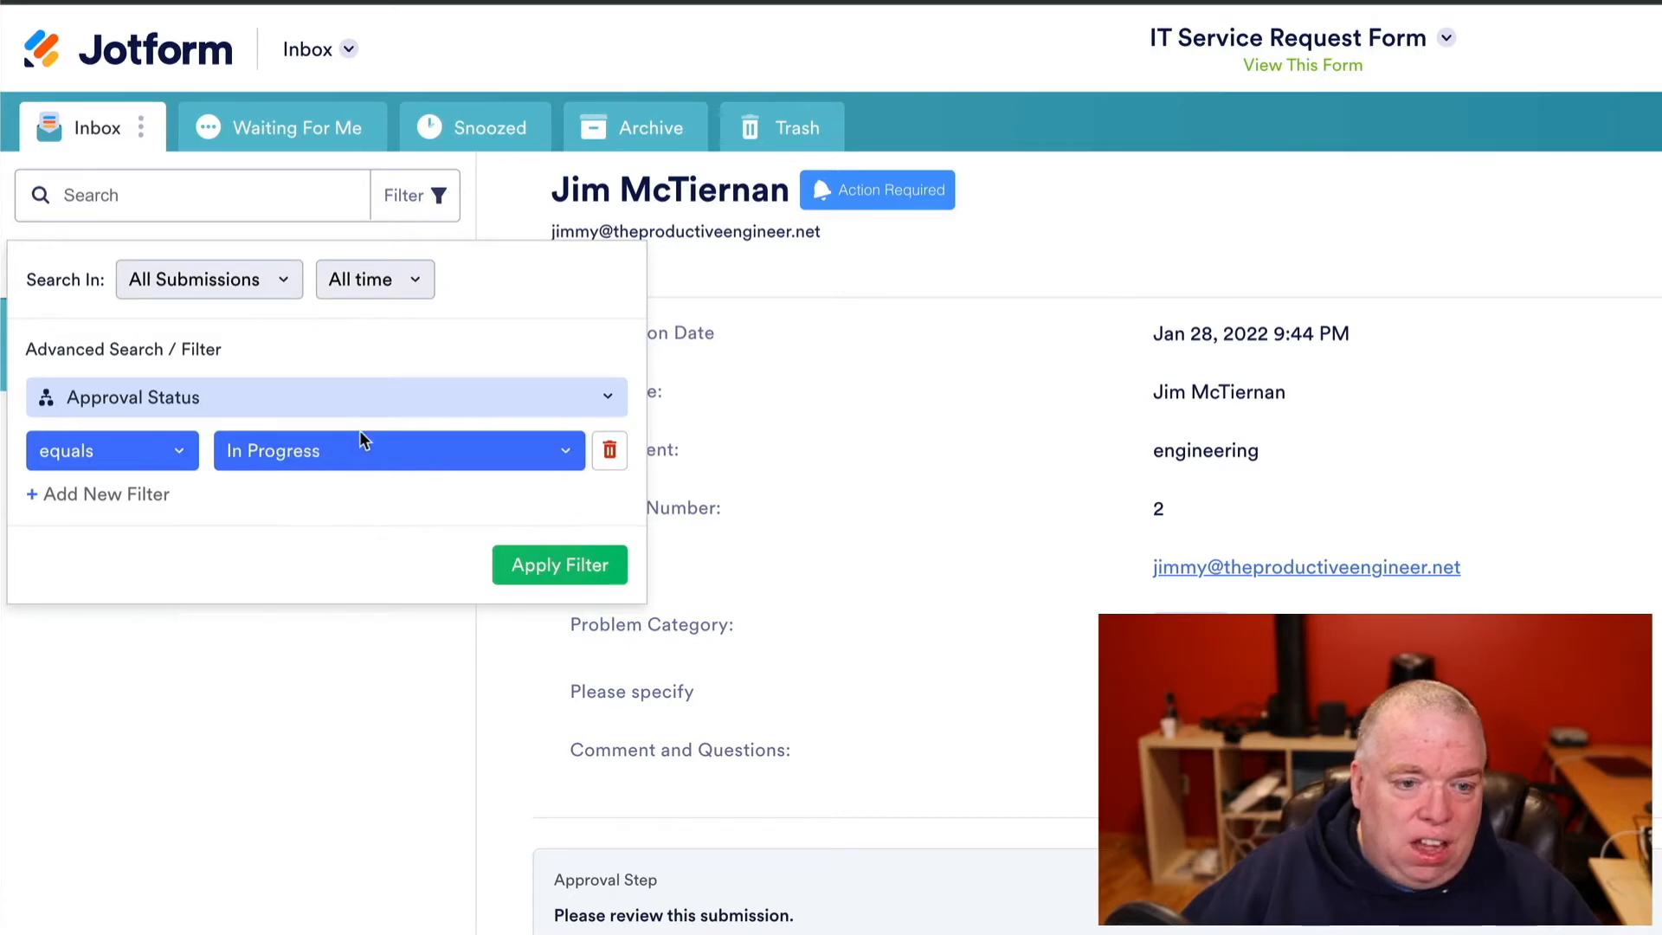
left_click(508, 556)
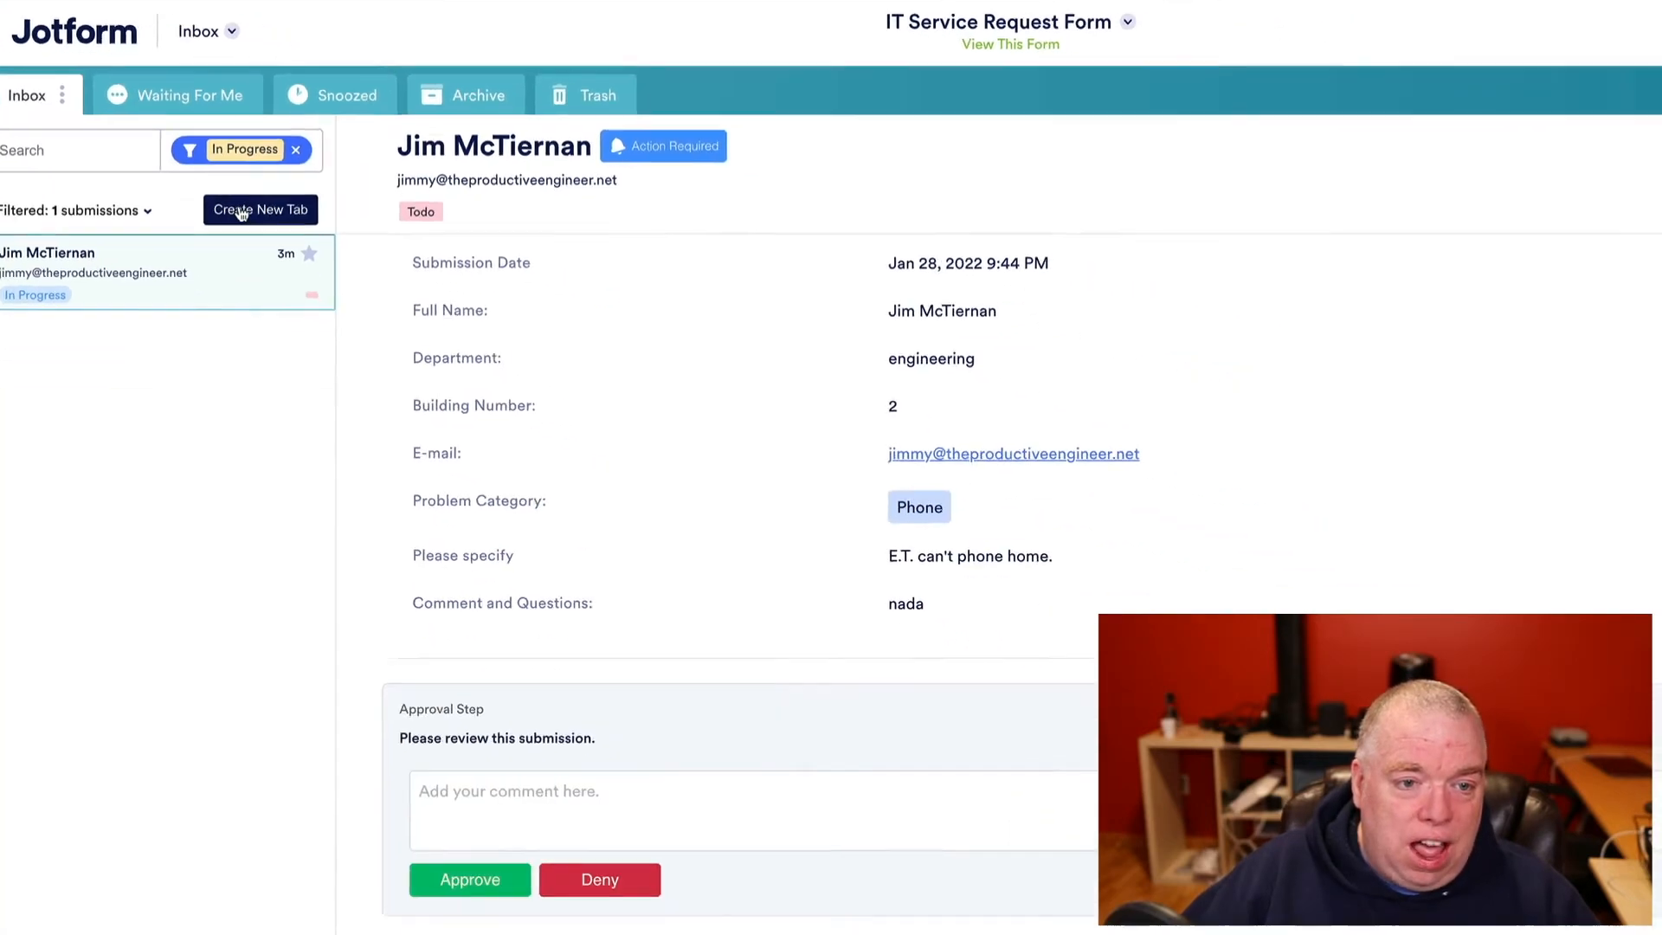
- Save the filtered view as a new tab named 'Approvals in Progress'
left_click(241, 213)
type("A")
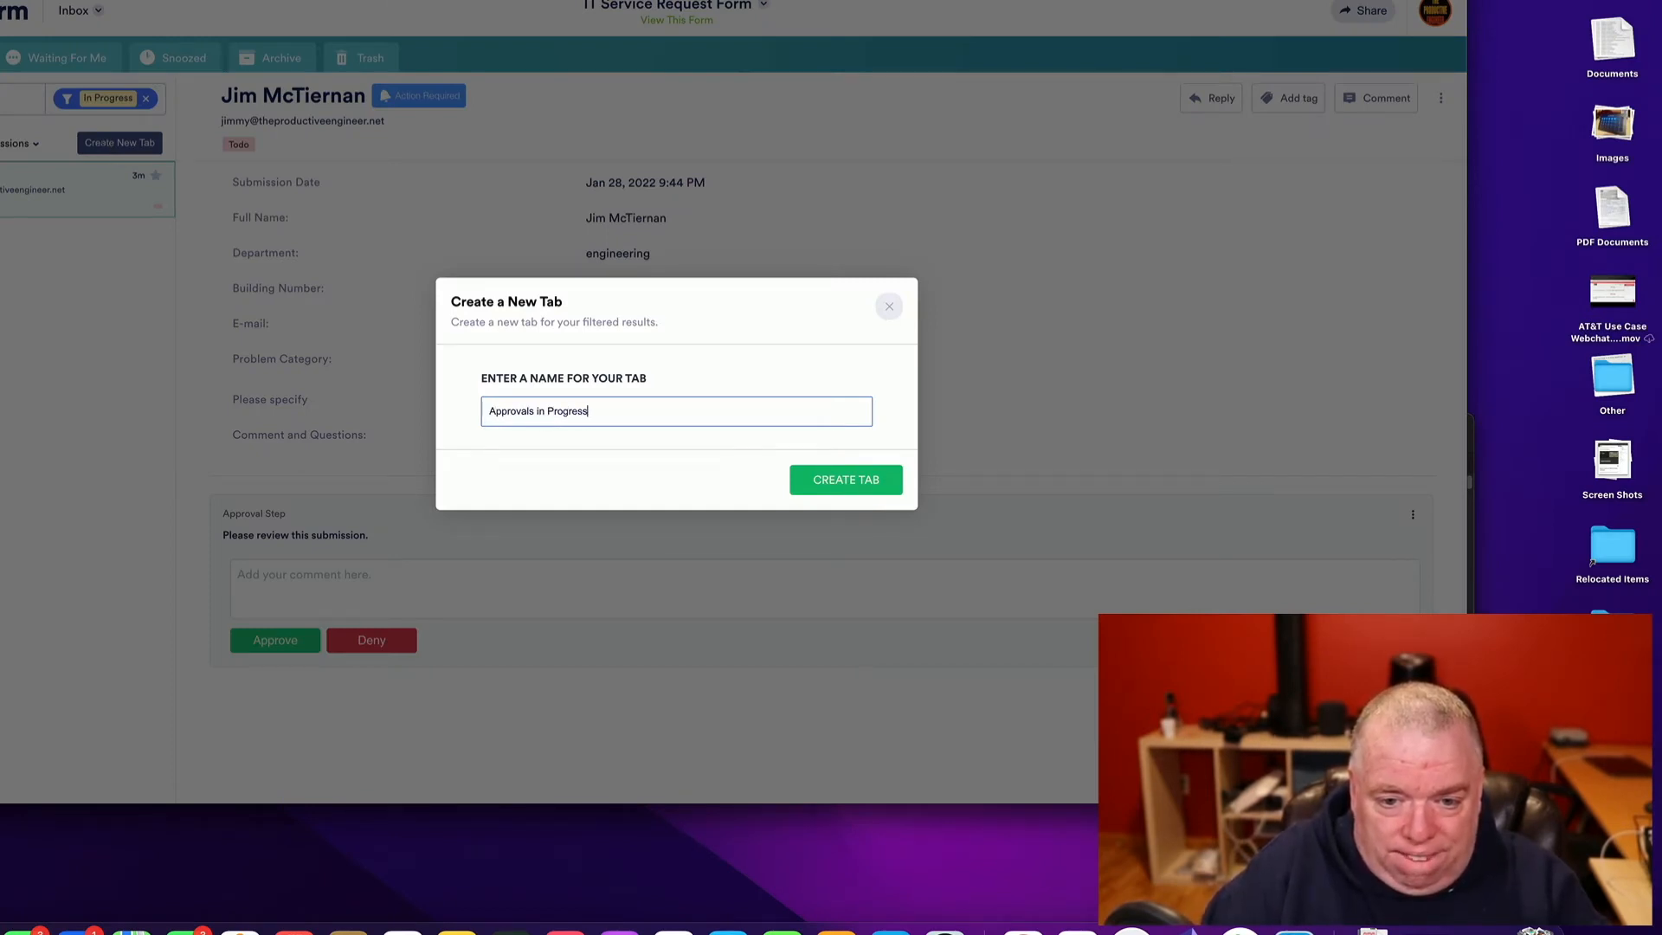
type("pprovals in Progress")
left_click(836, 475)
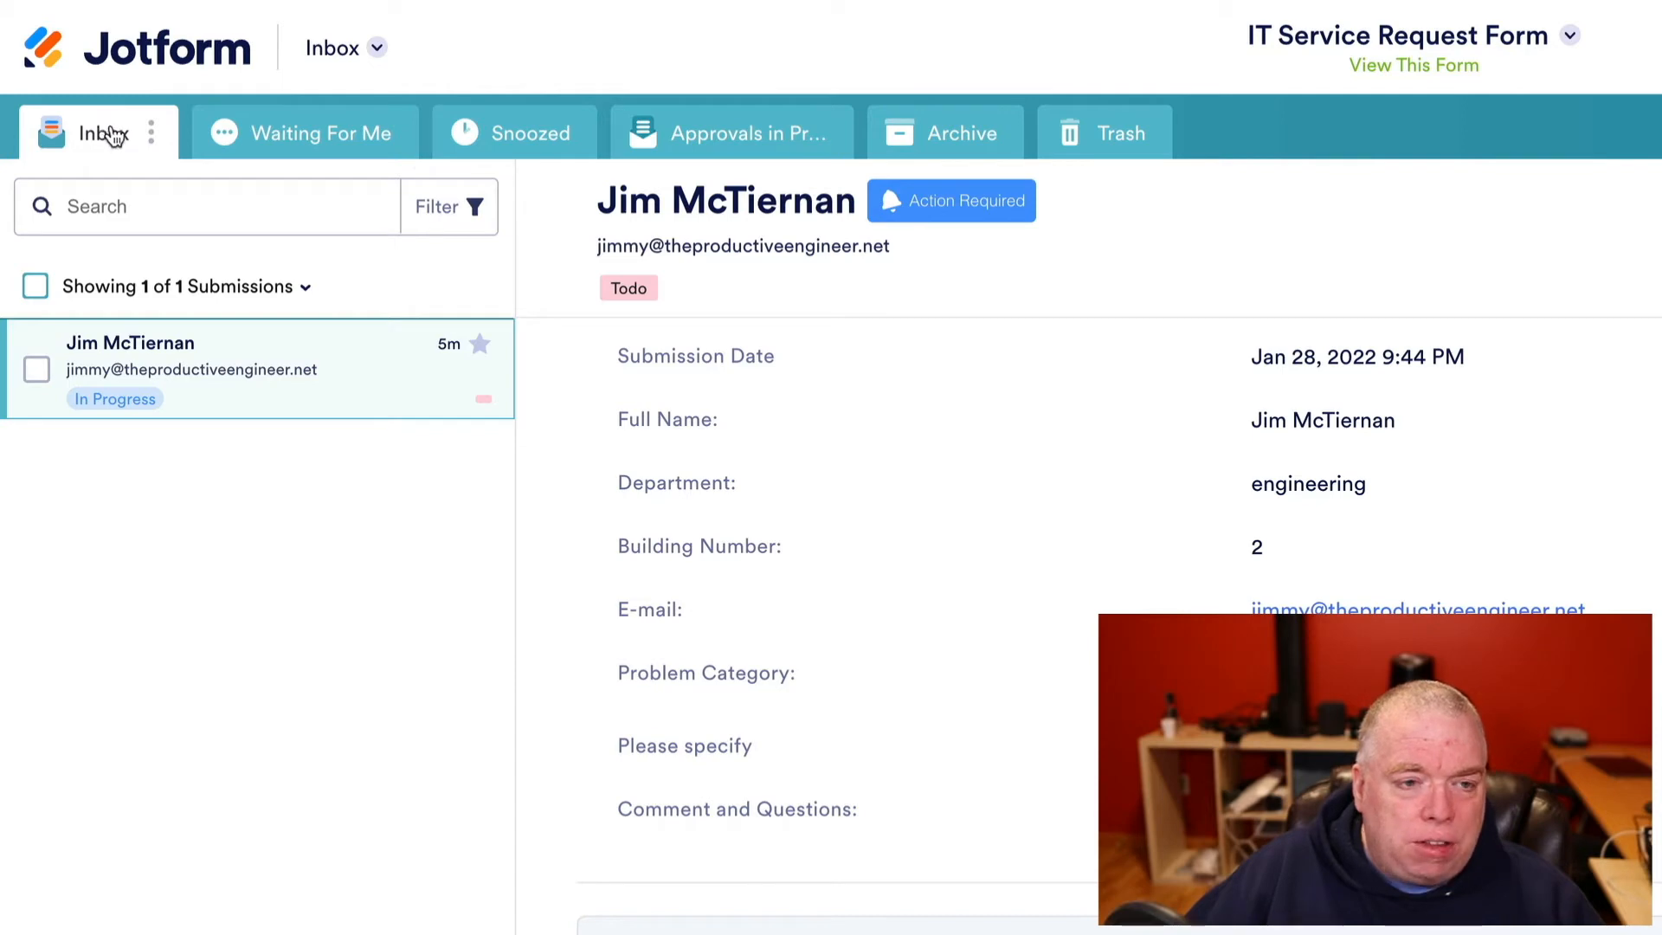
- Filter the inbox to submissions whose Tags include Todo
left_click(446, 213)
left_click(367, 431)
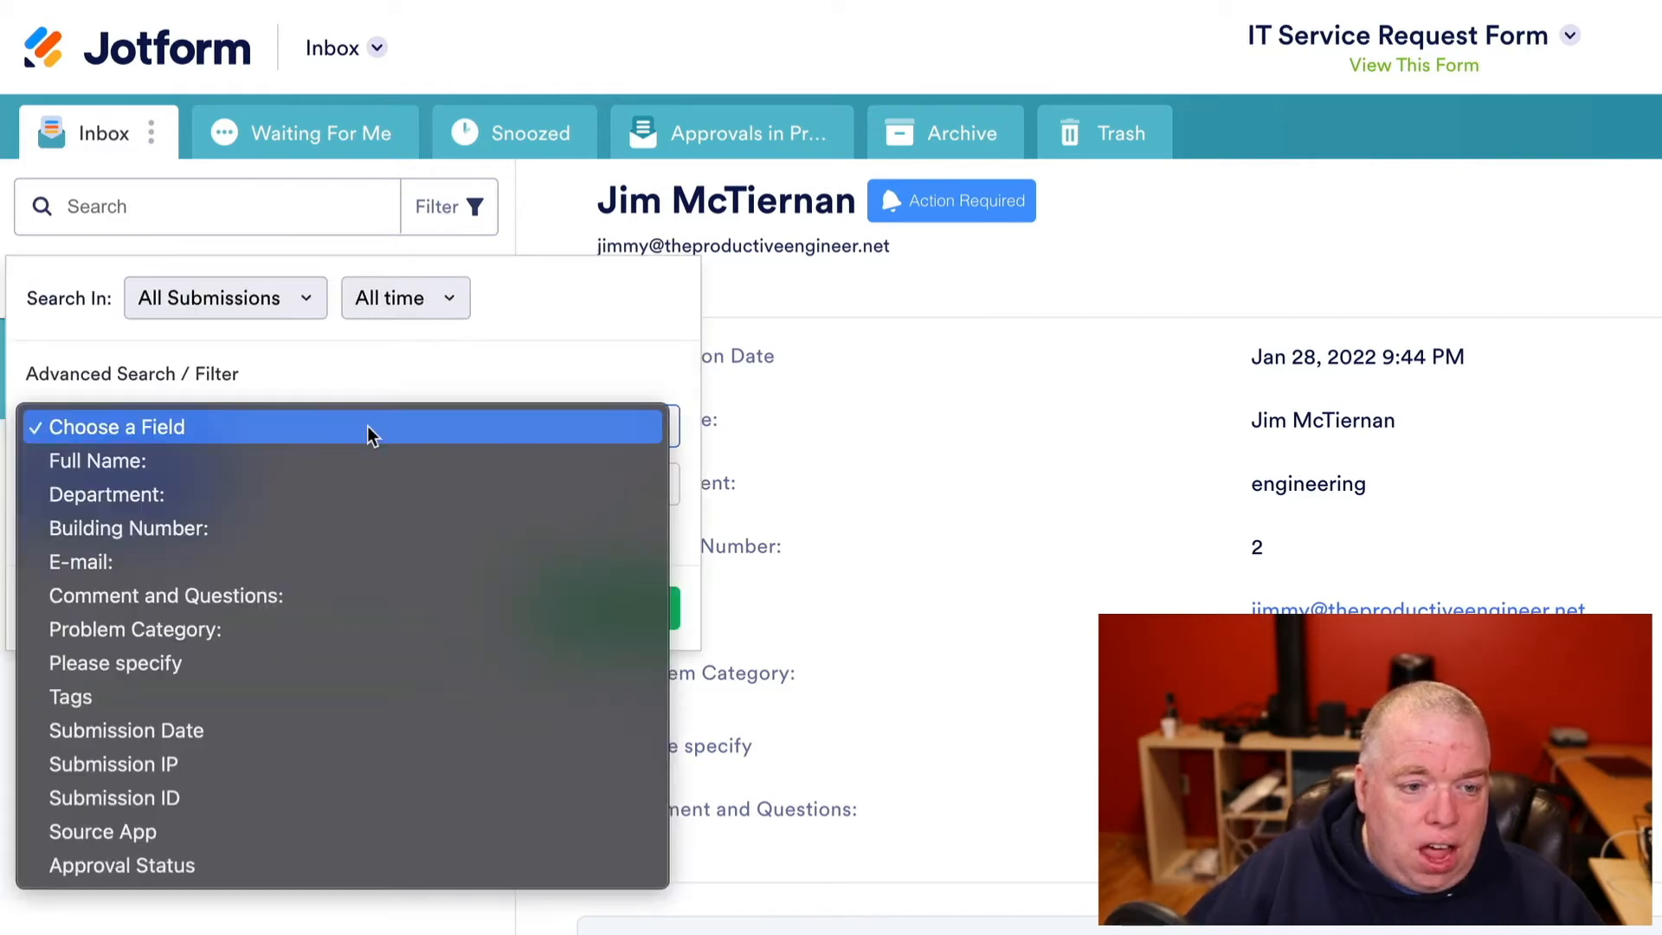
left_click(299, 697)
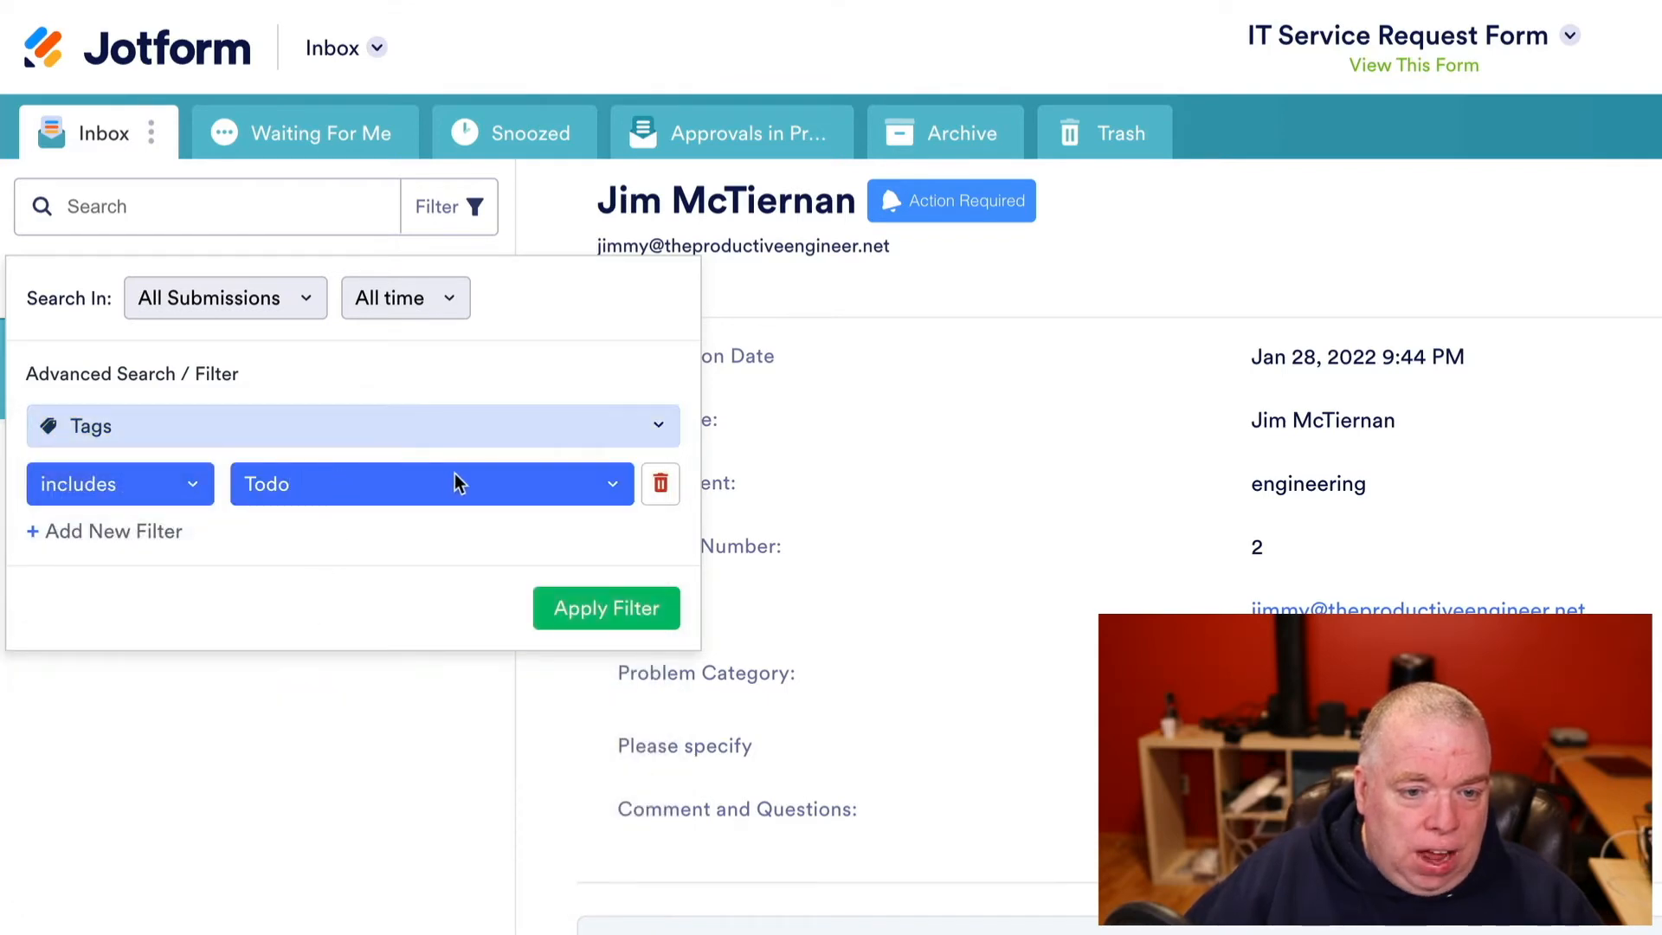
left_click(601, 607)
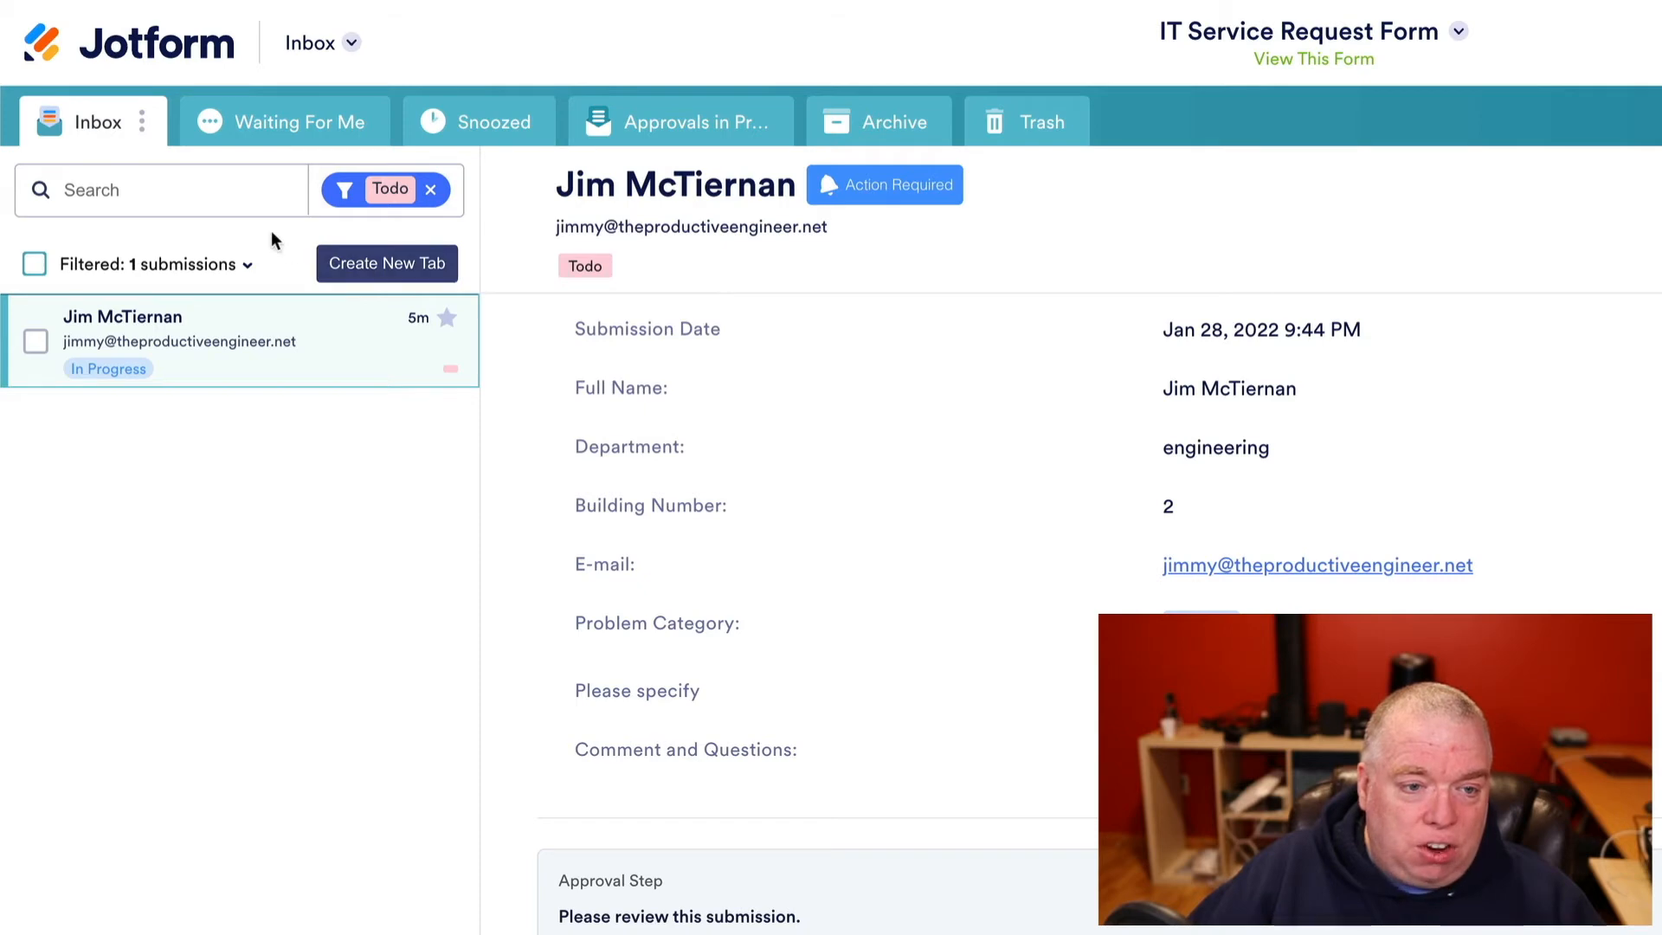
- Save the Todo-filtered view as a new tab named 'Todos'
left_click(397, 263)
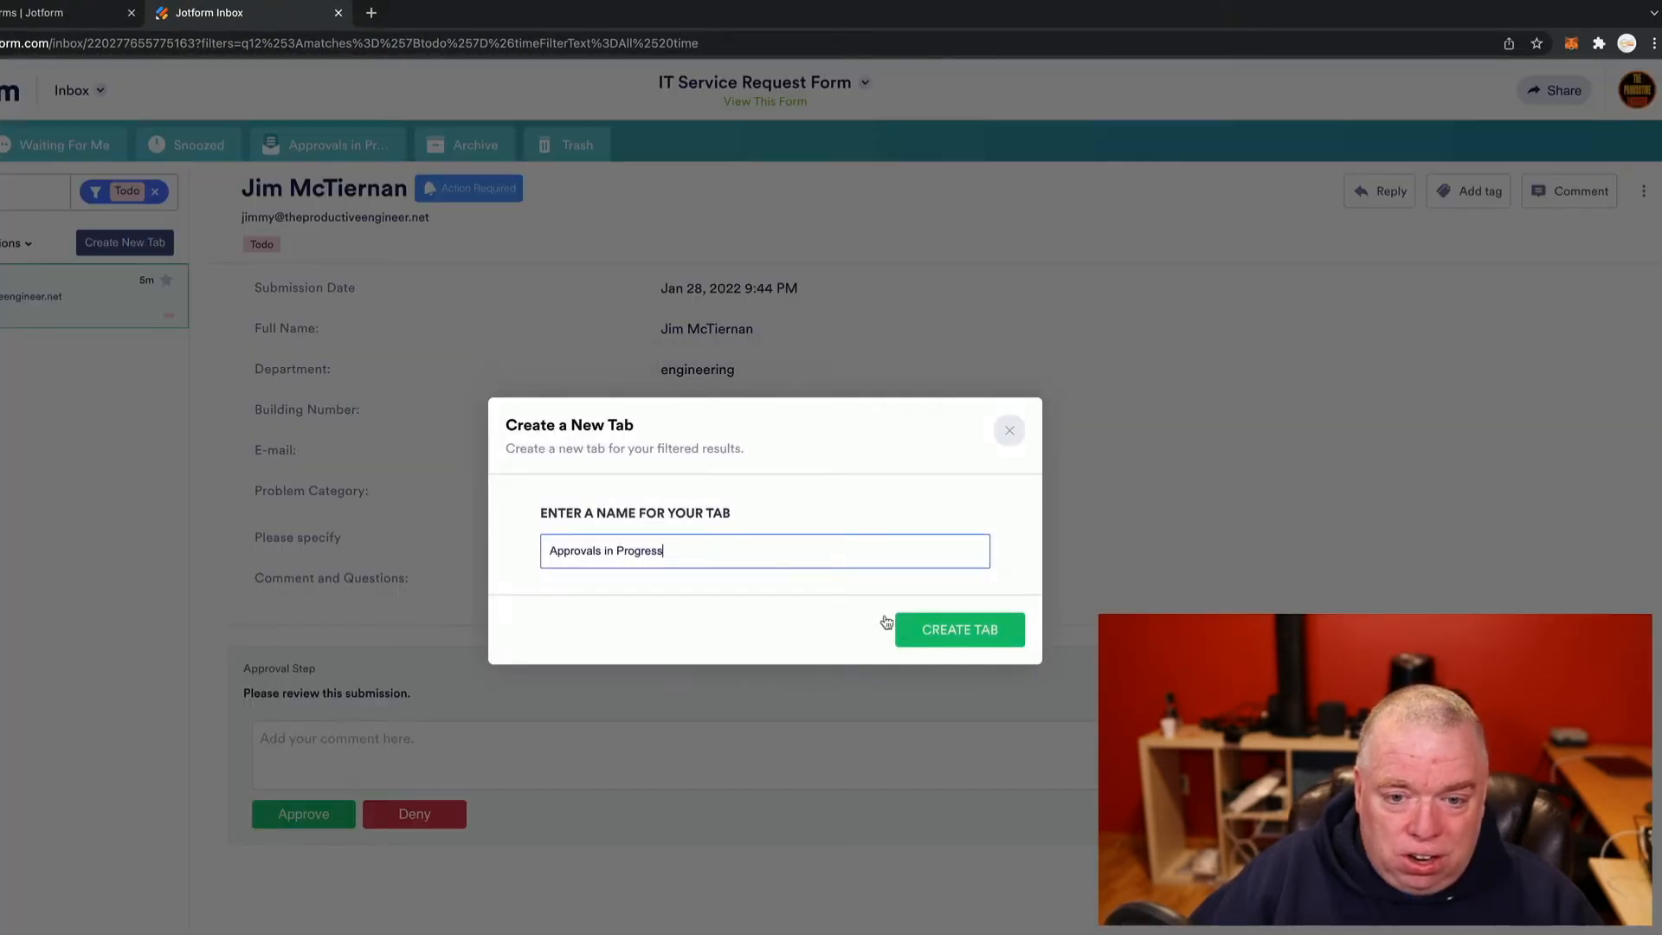
left_click_drag(777, 563, 485, 548)
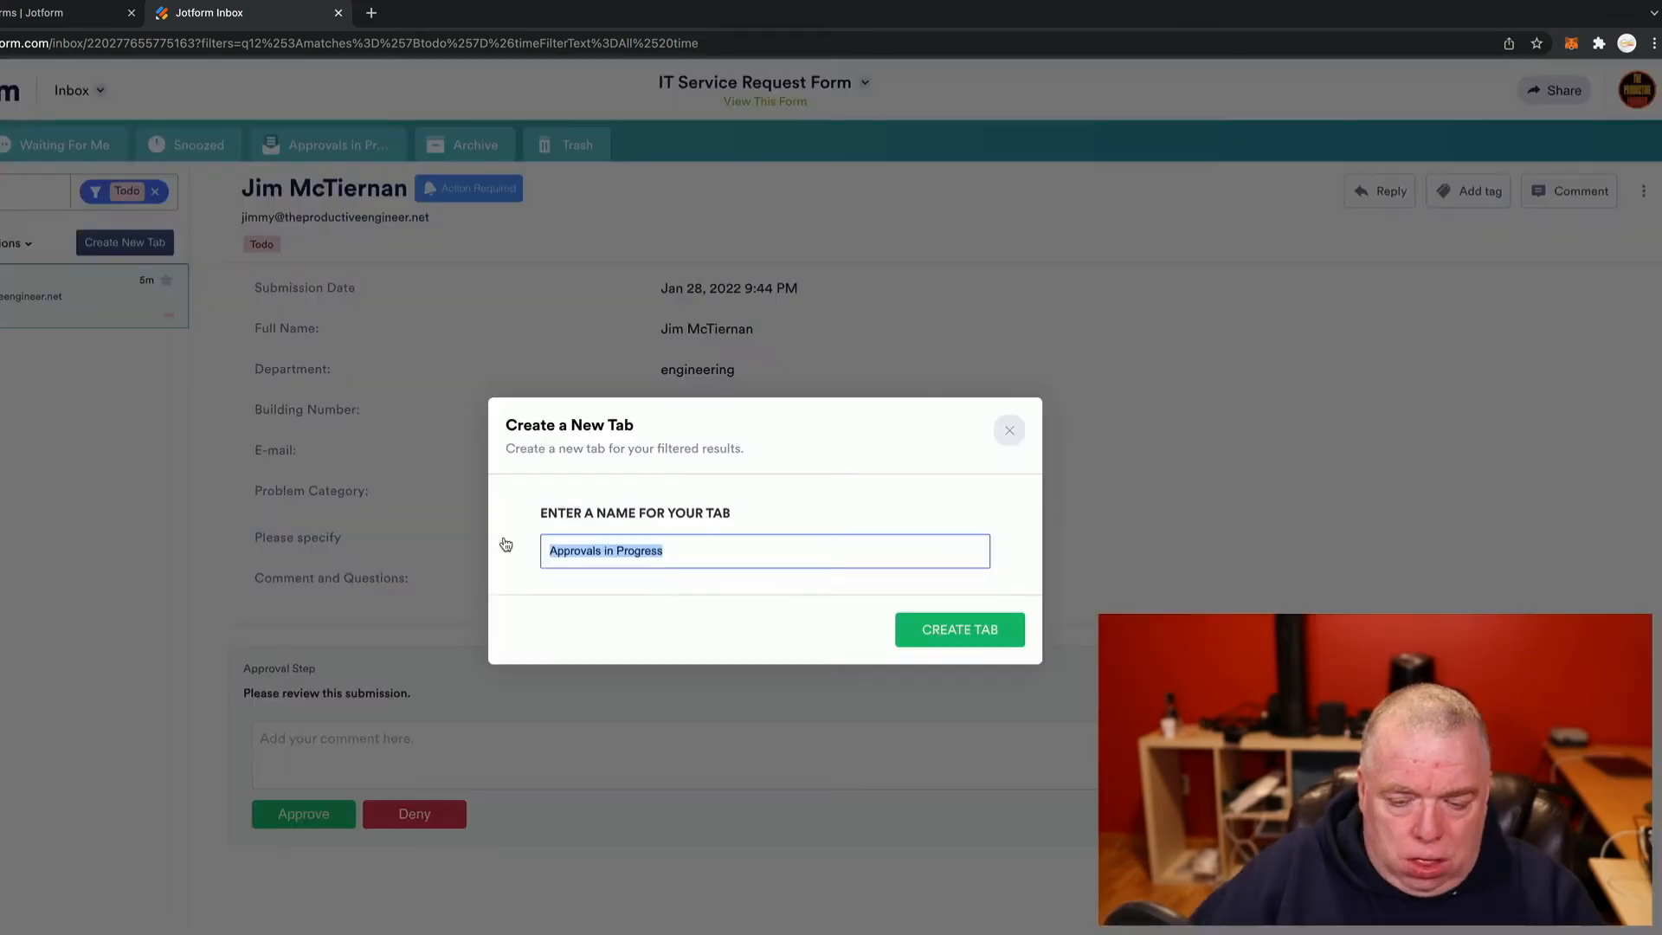
key("BackSpace")
type("Todos")
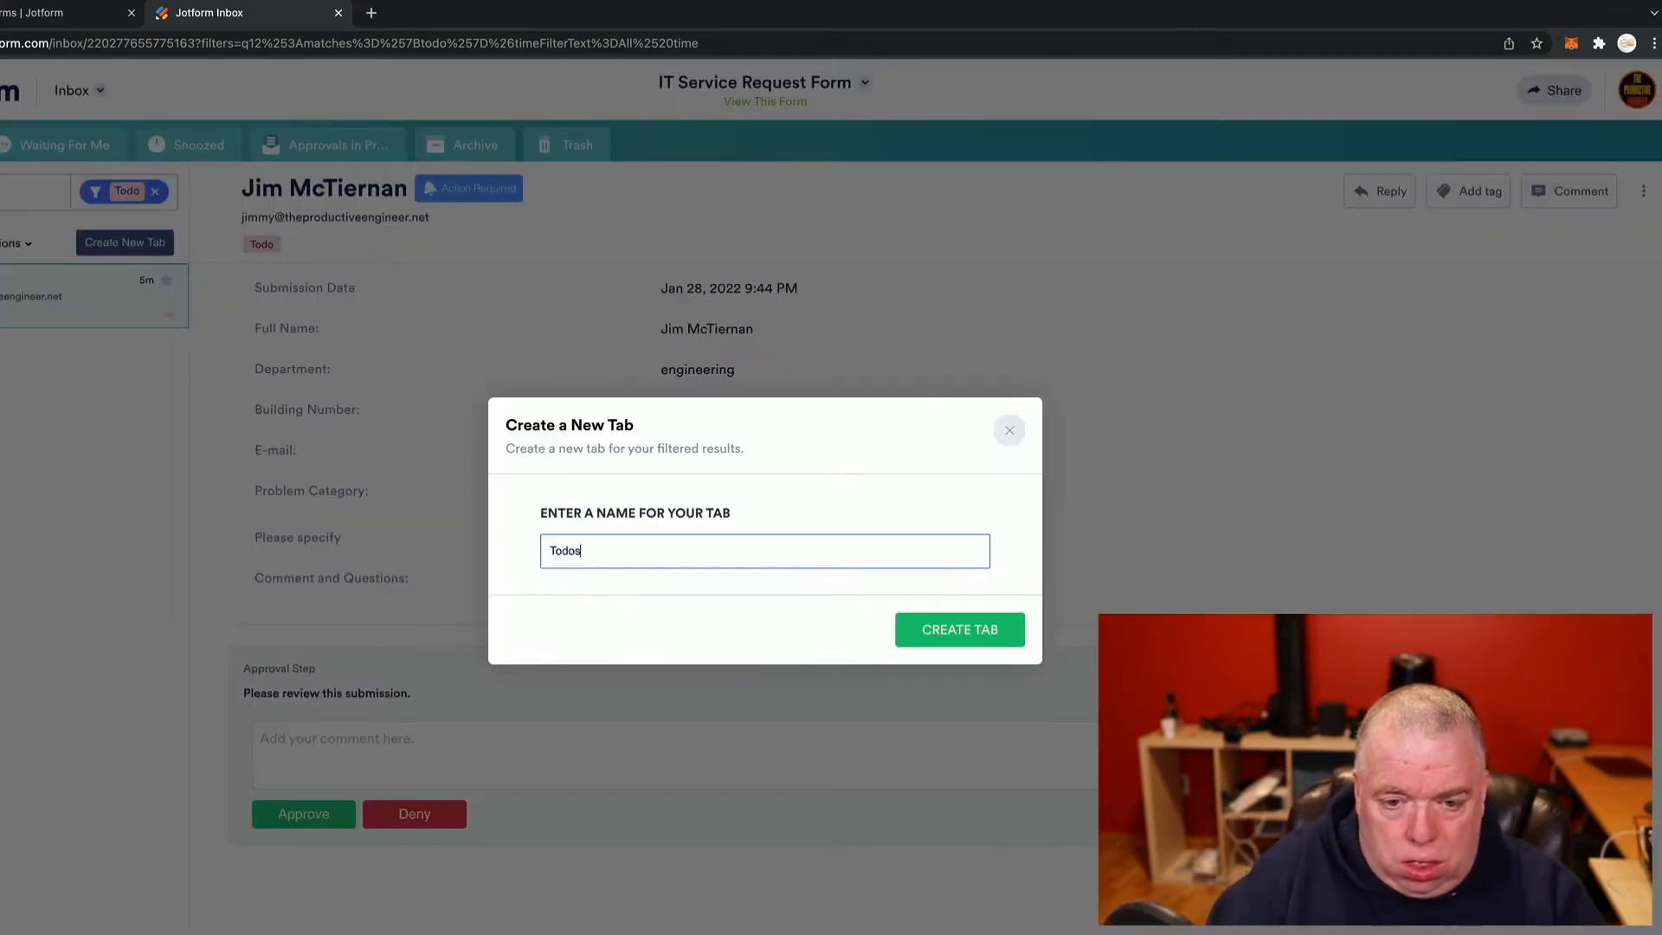
left_click(996, 631)
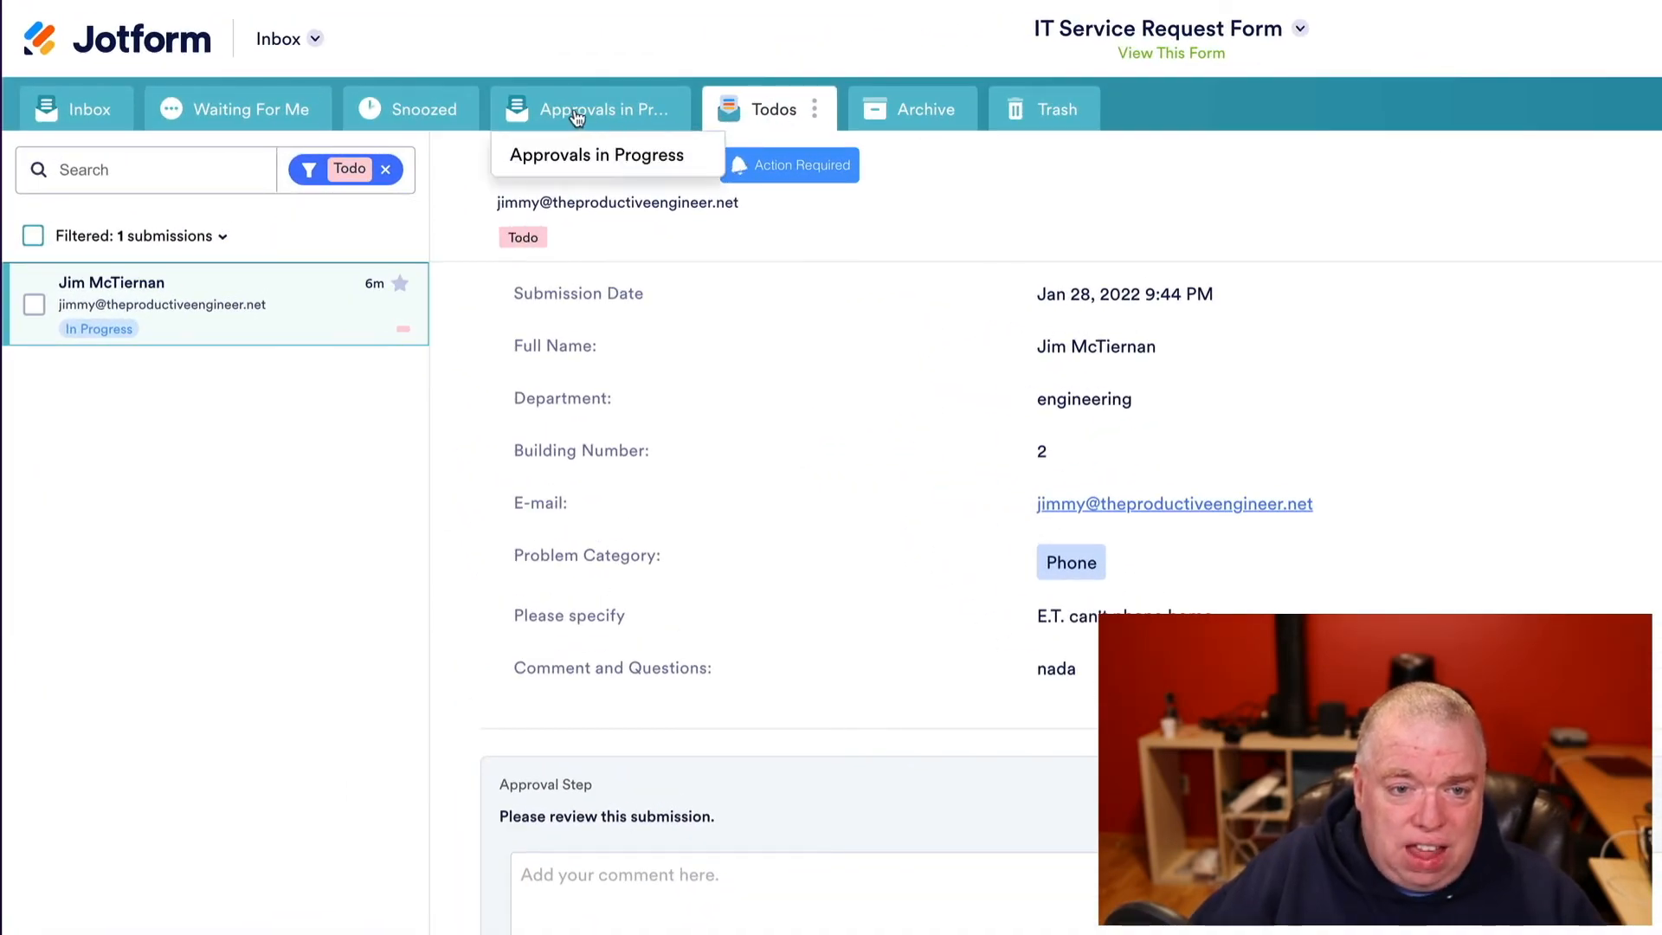
- Check the Inbox and Todos tabs, ending on the unfiltered Inbox
left_click(109, 119)
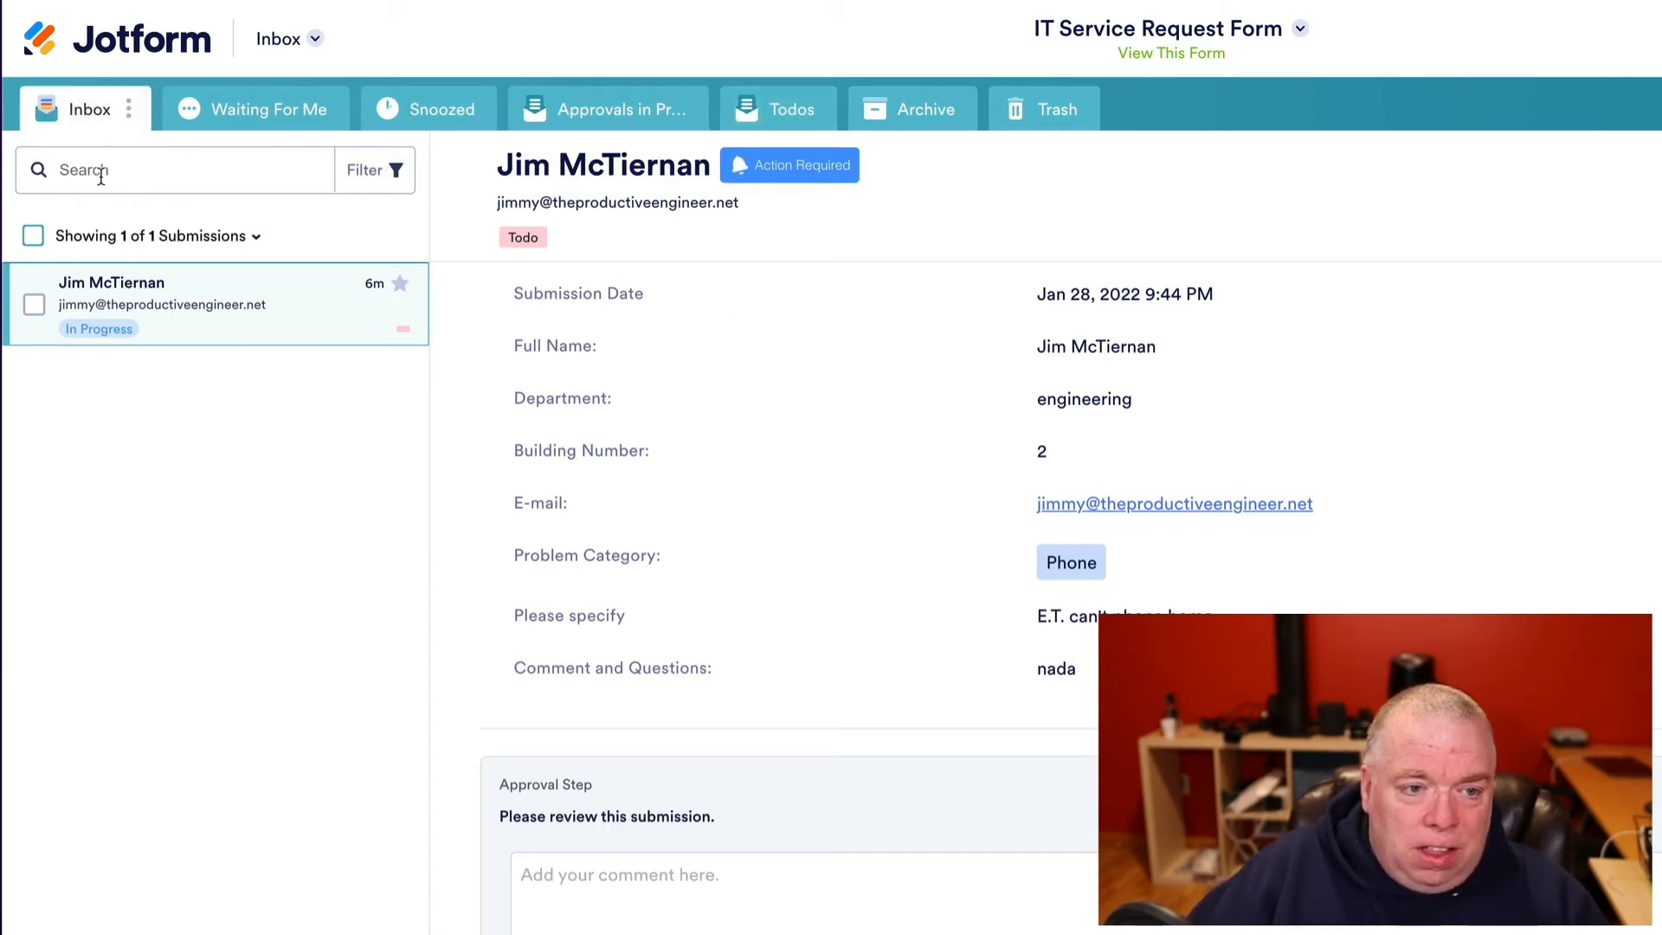
left_click(773, 111)
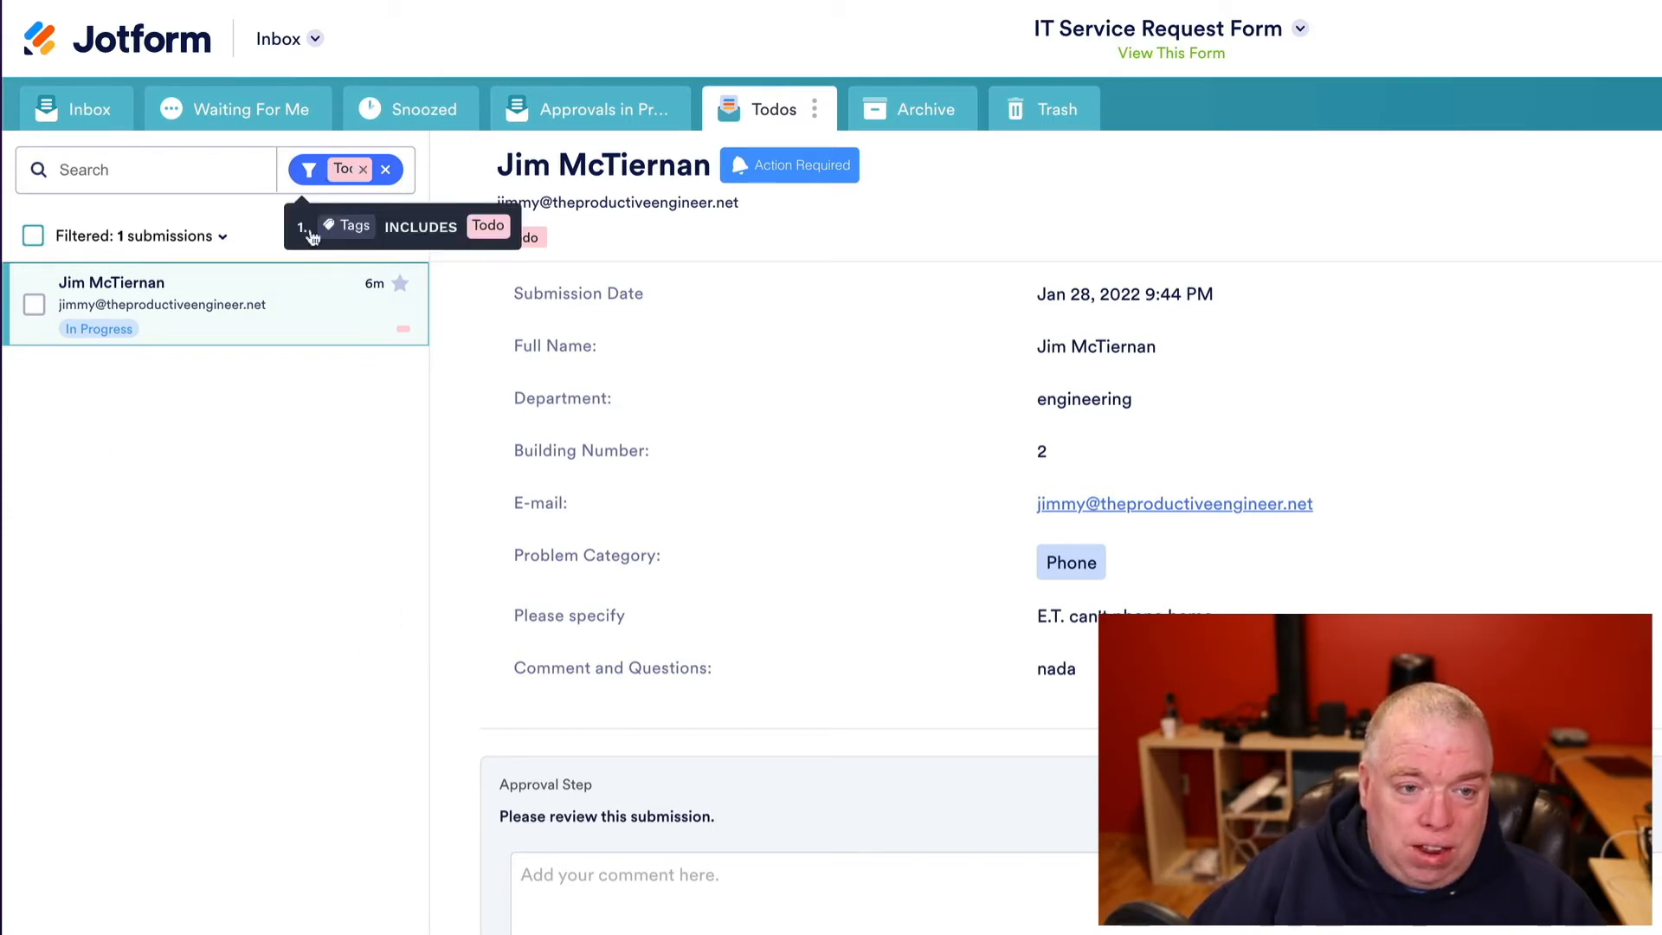
left_click(117, 109)
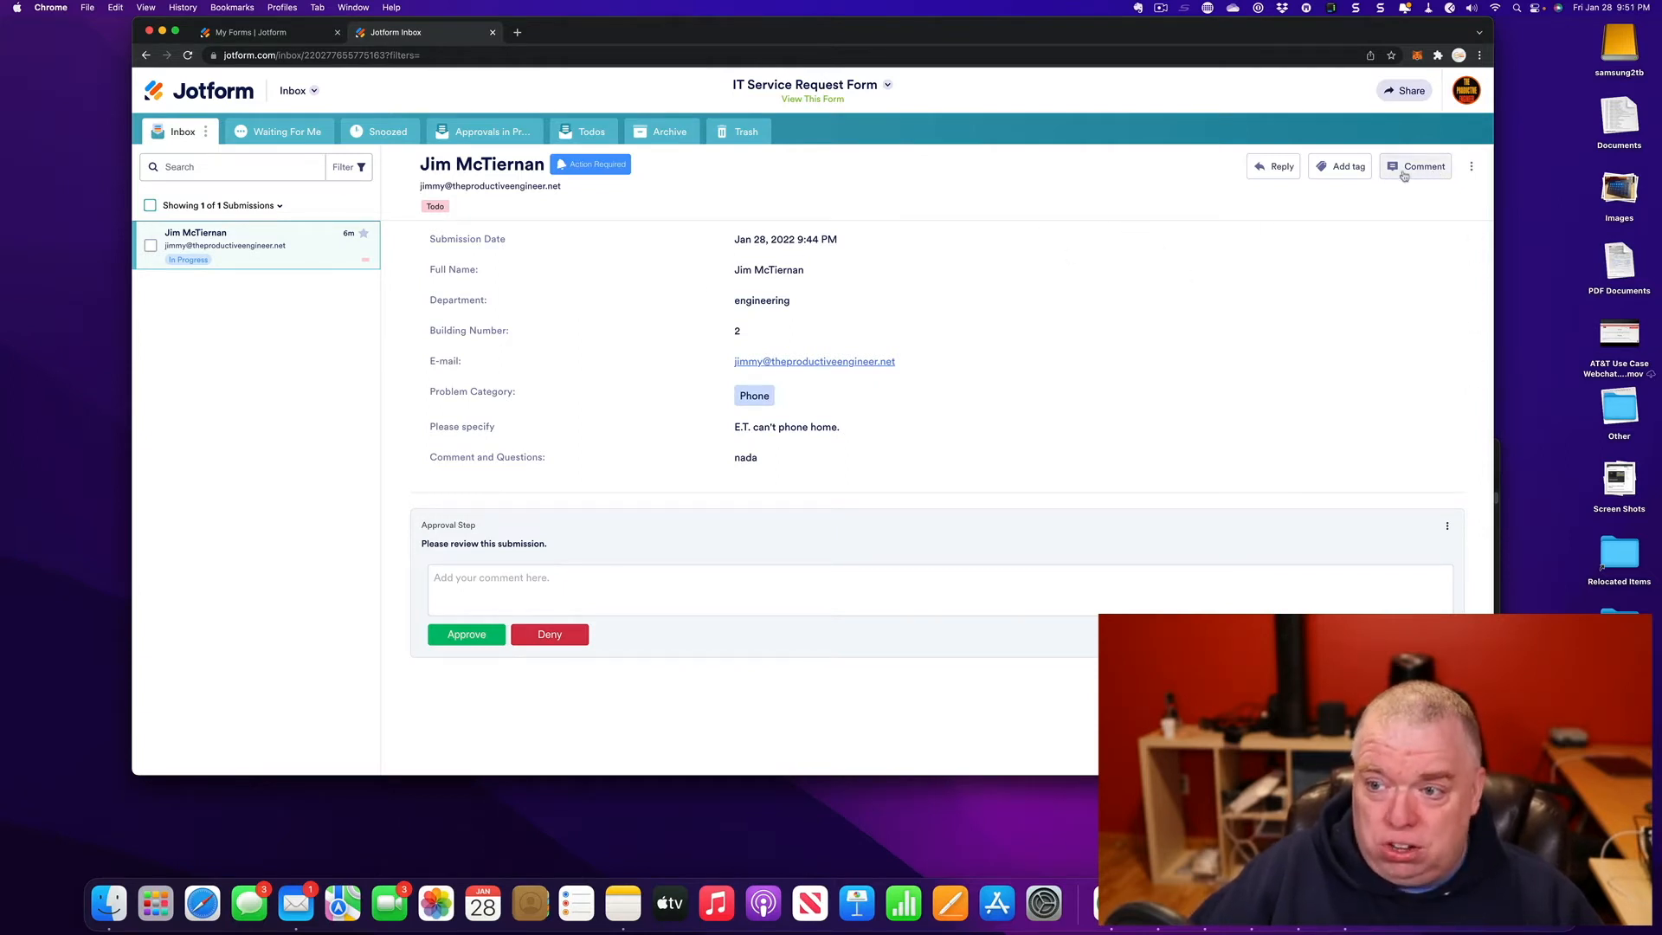
- Forward the IT Service Request submission to a colleague's e-mail address with the message 'what do you think?'
left_click(1472, 169)
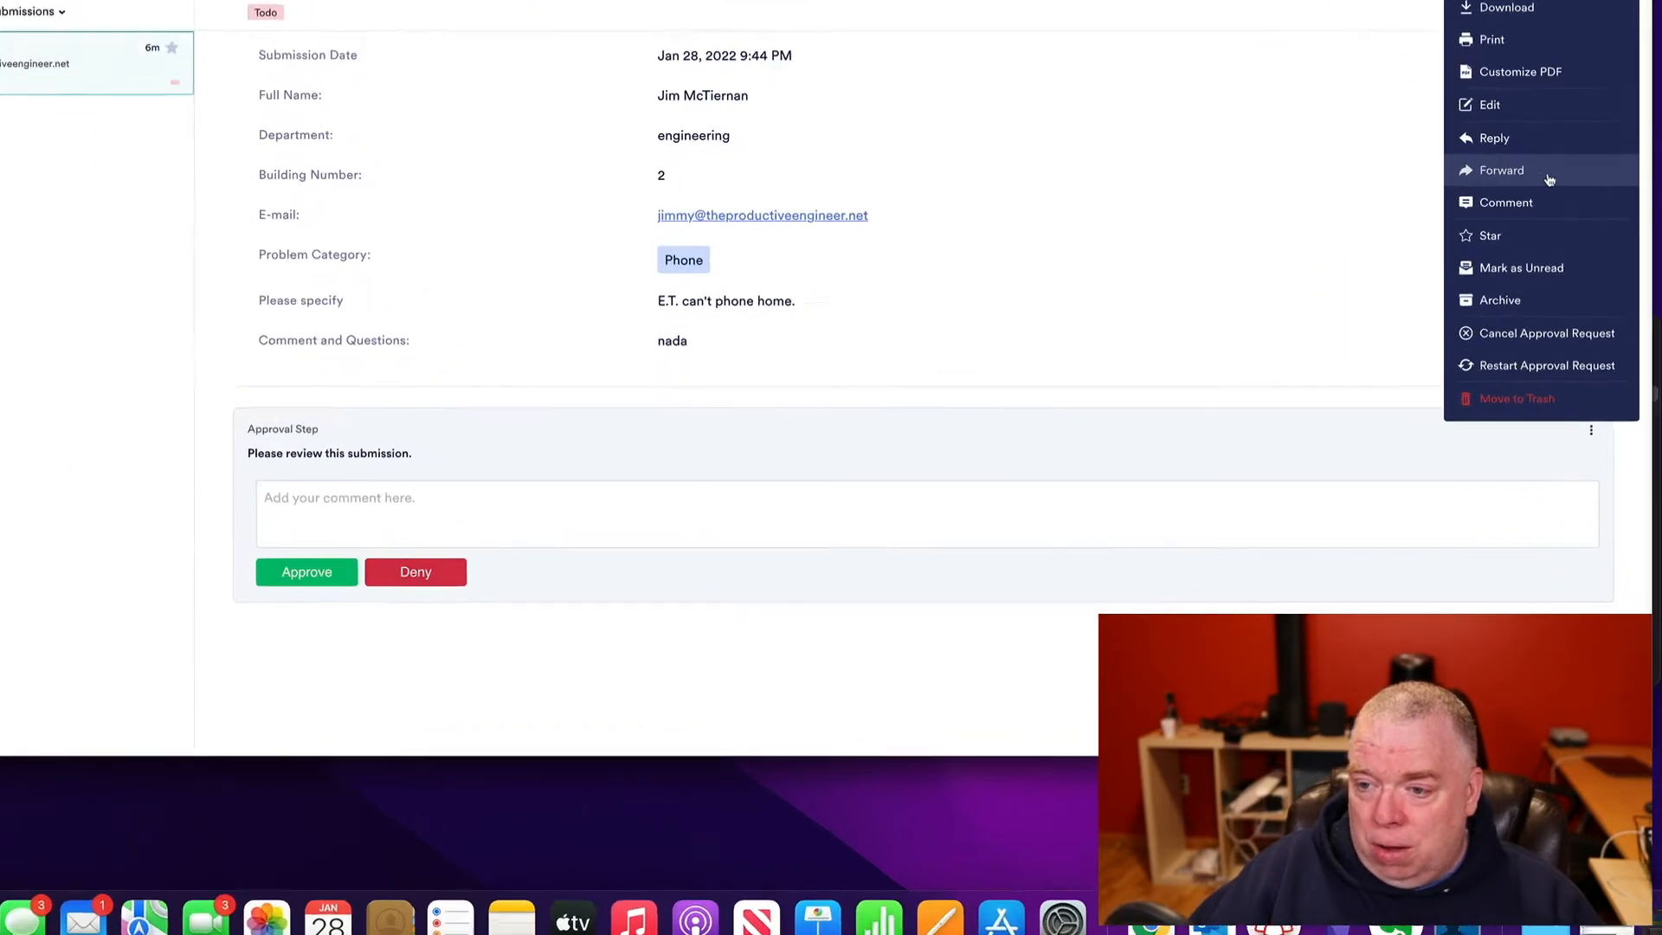
left_click(1414, 335)
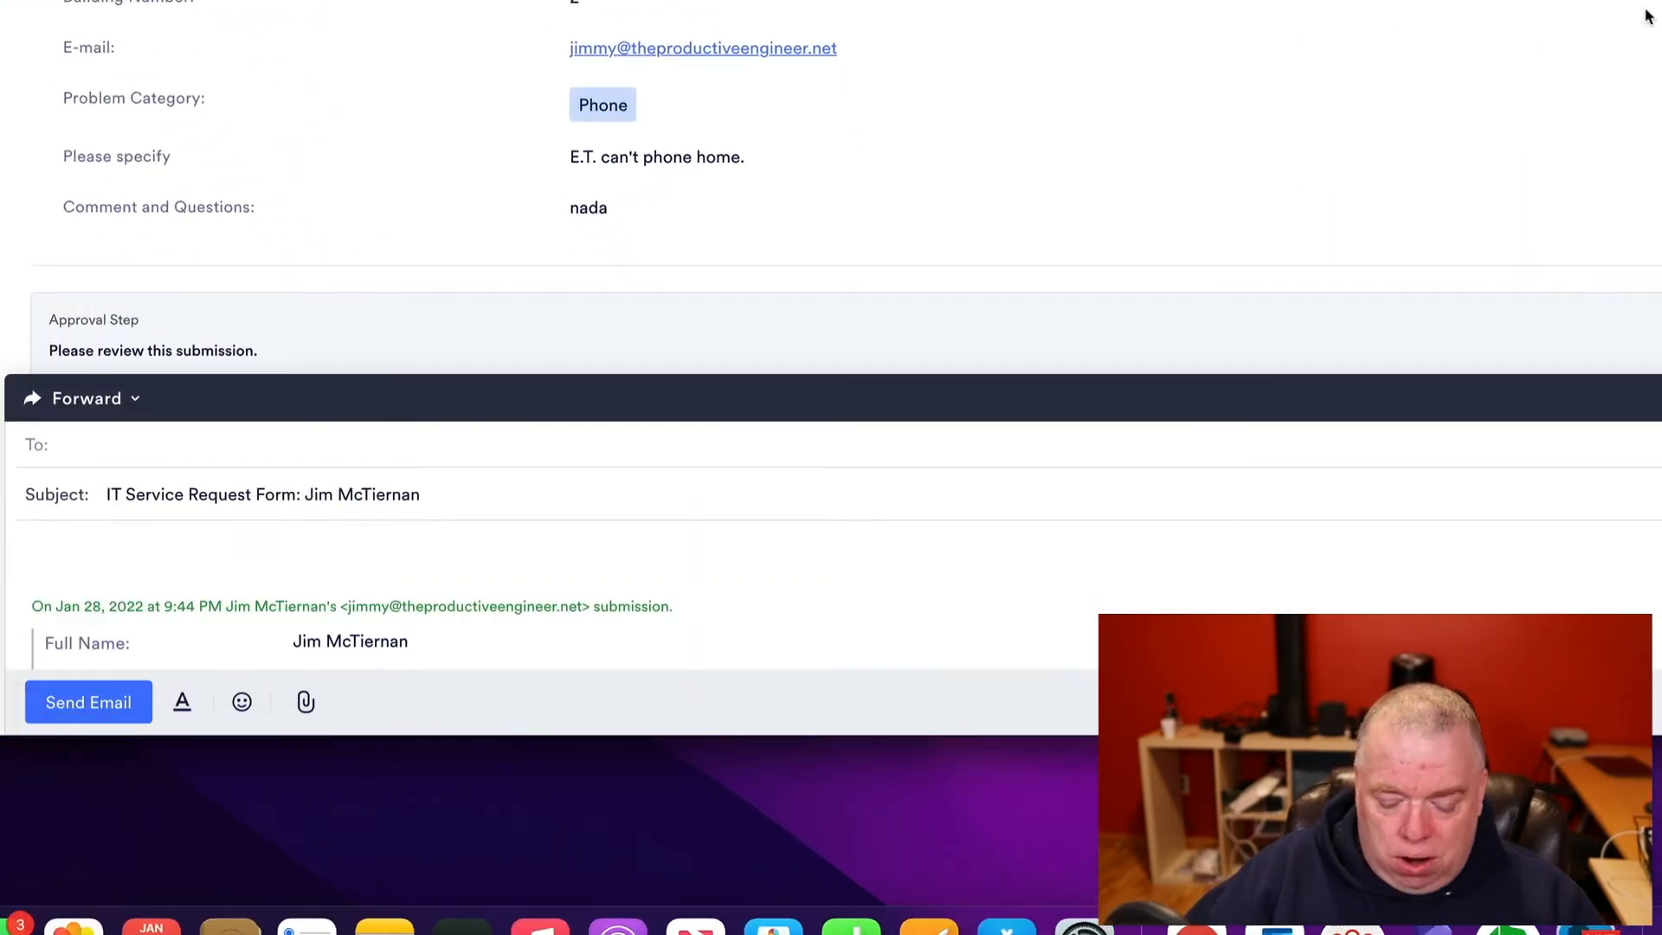
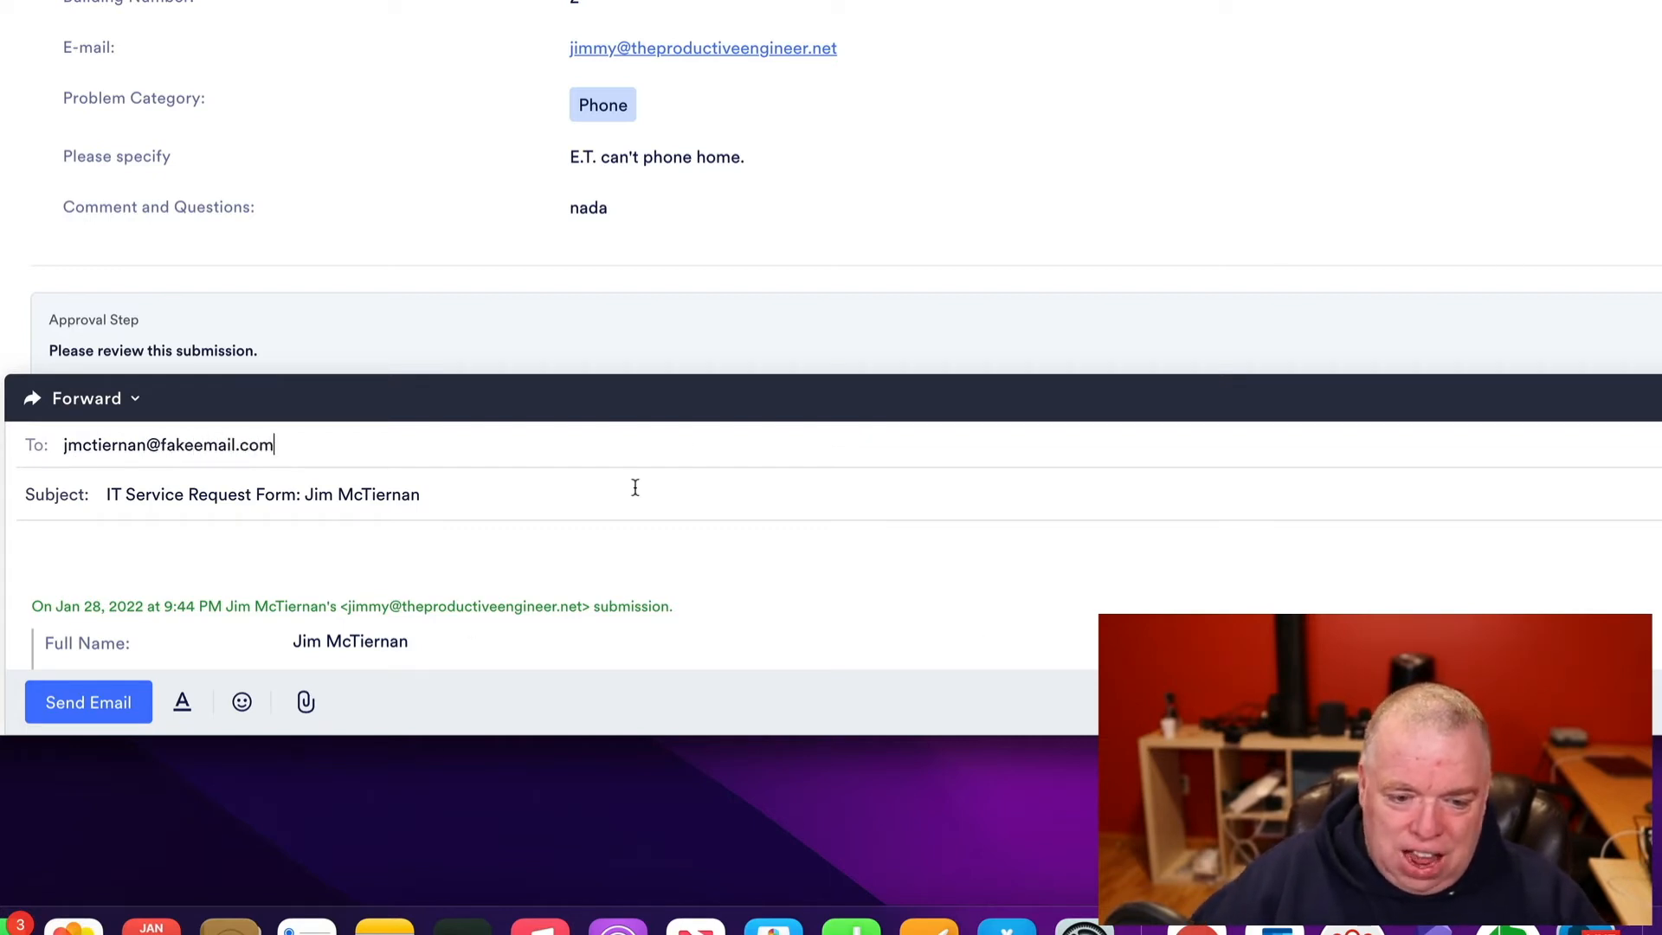
left_click(433, 541)
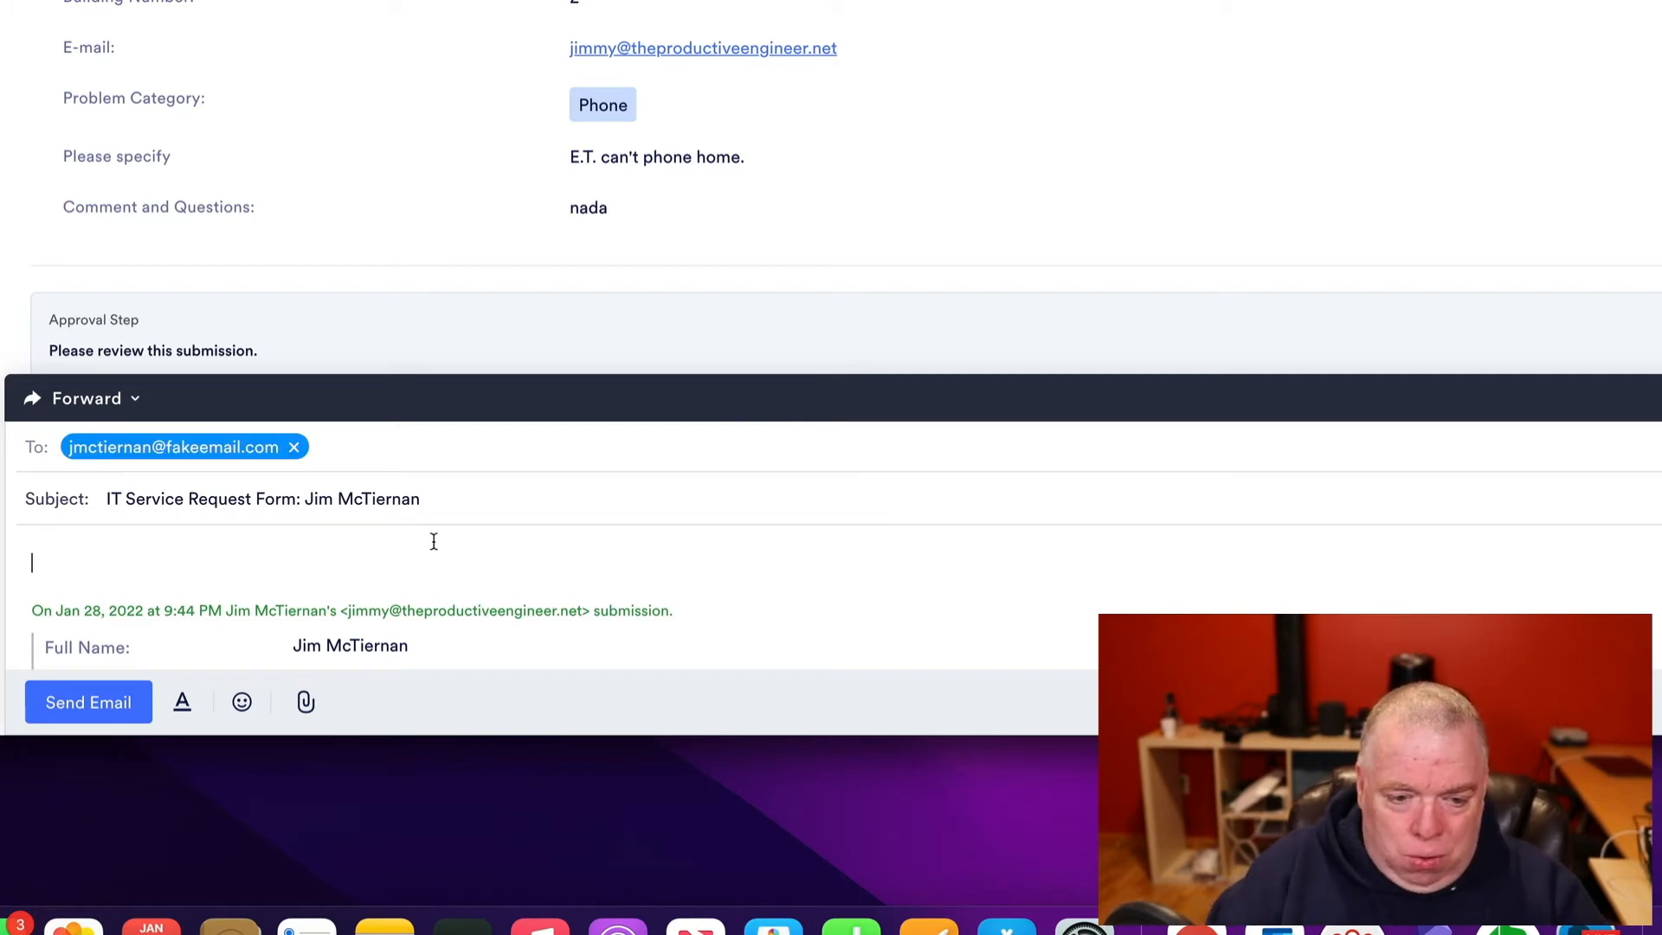
type("what do you thi")
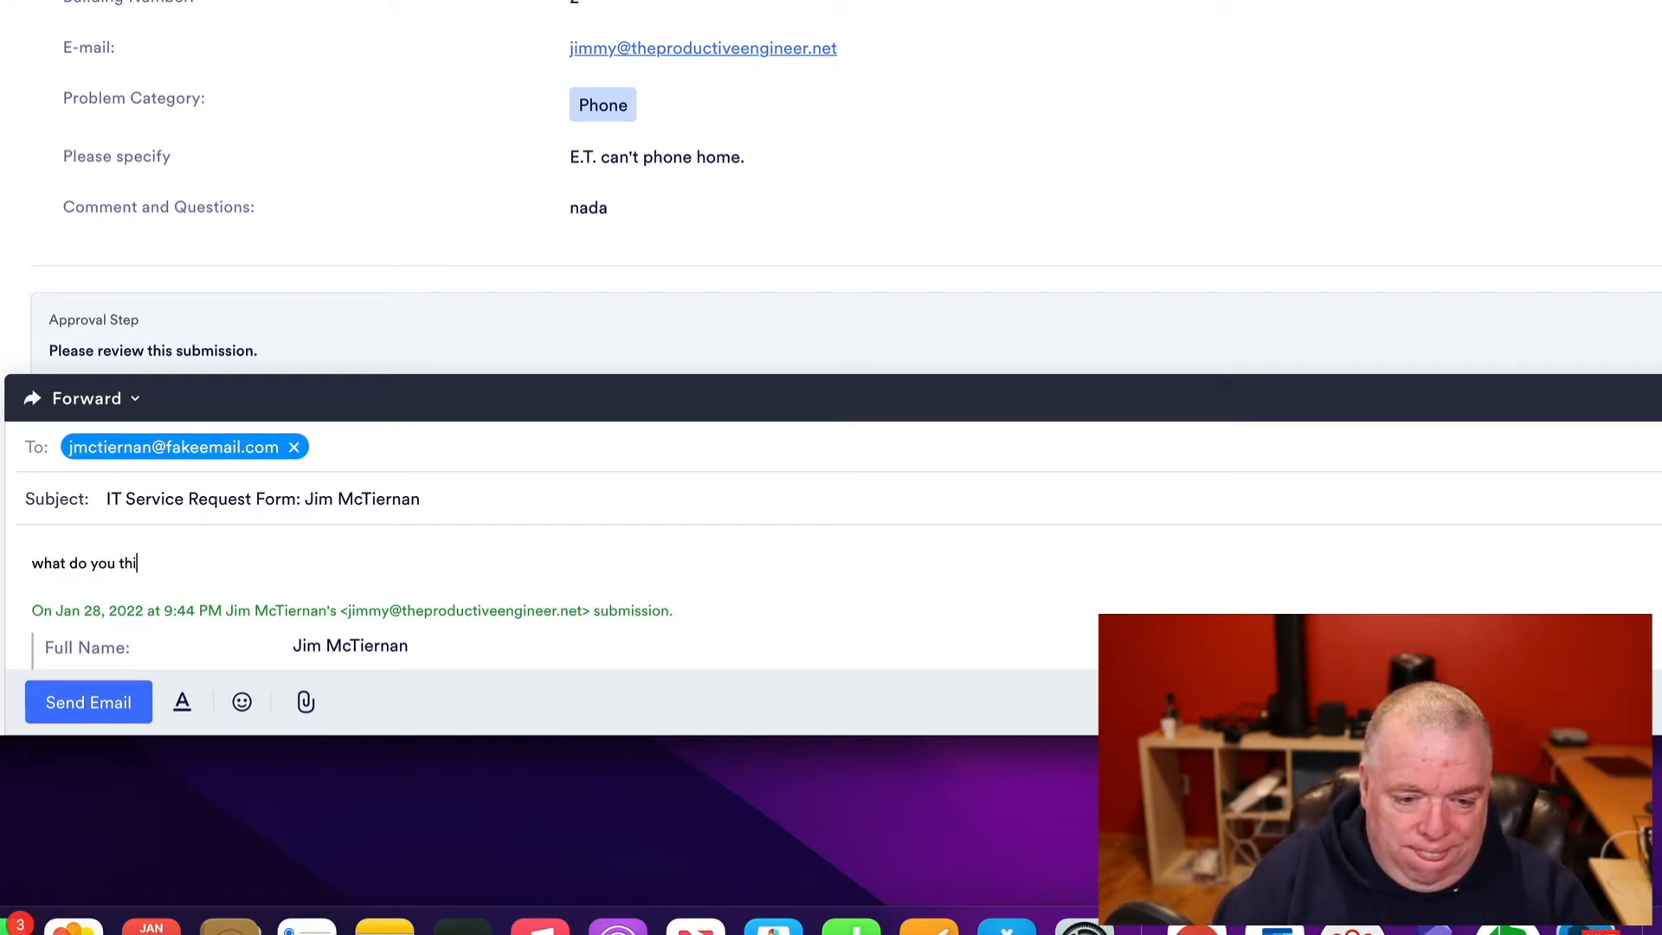
type("nks?")
key("BackSpace")
key("BackSpace")
- Finish the message with '?', send the forward e-mail, and start a comment on the submission
type("?")
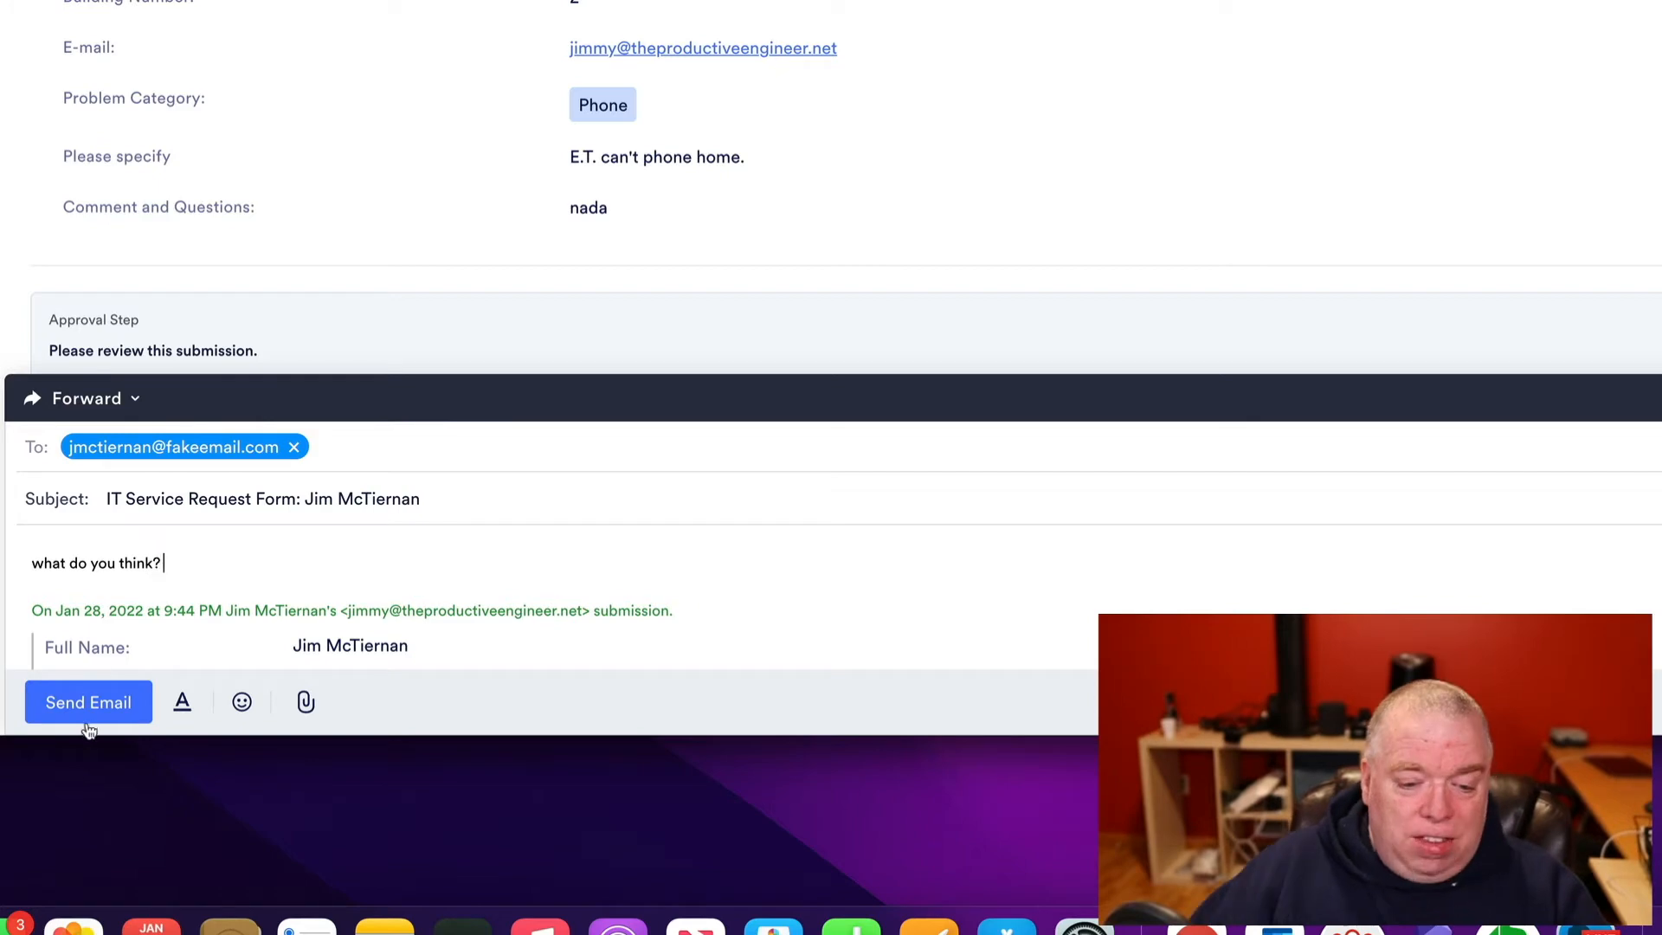
left_click(1439, 569)
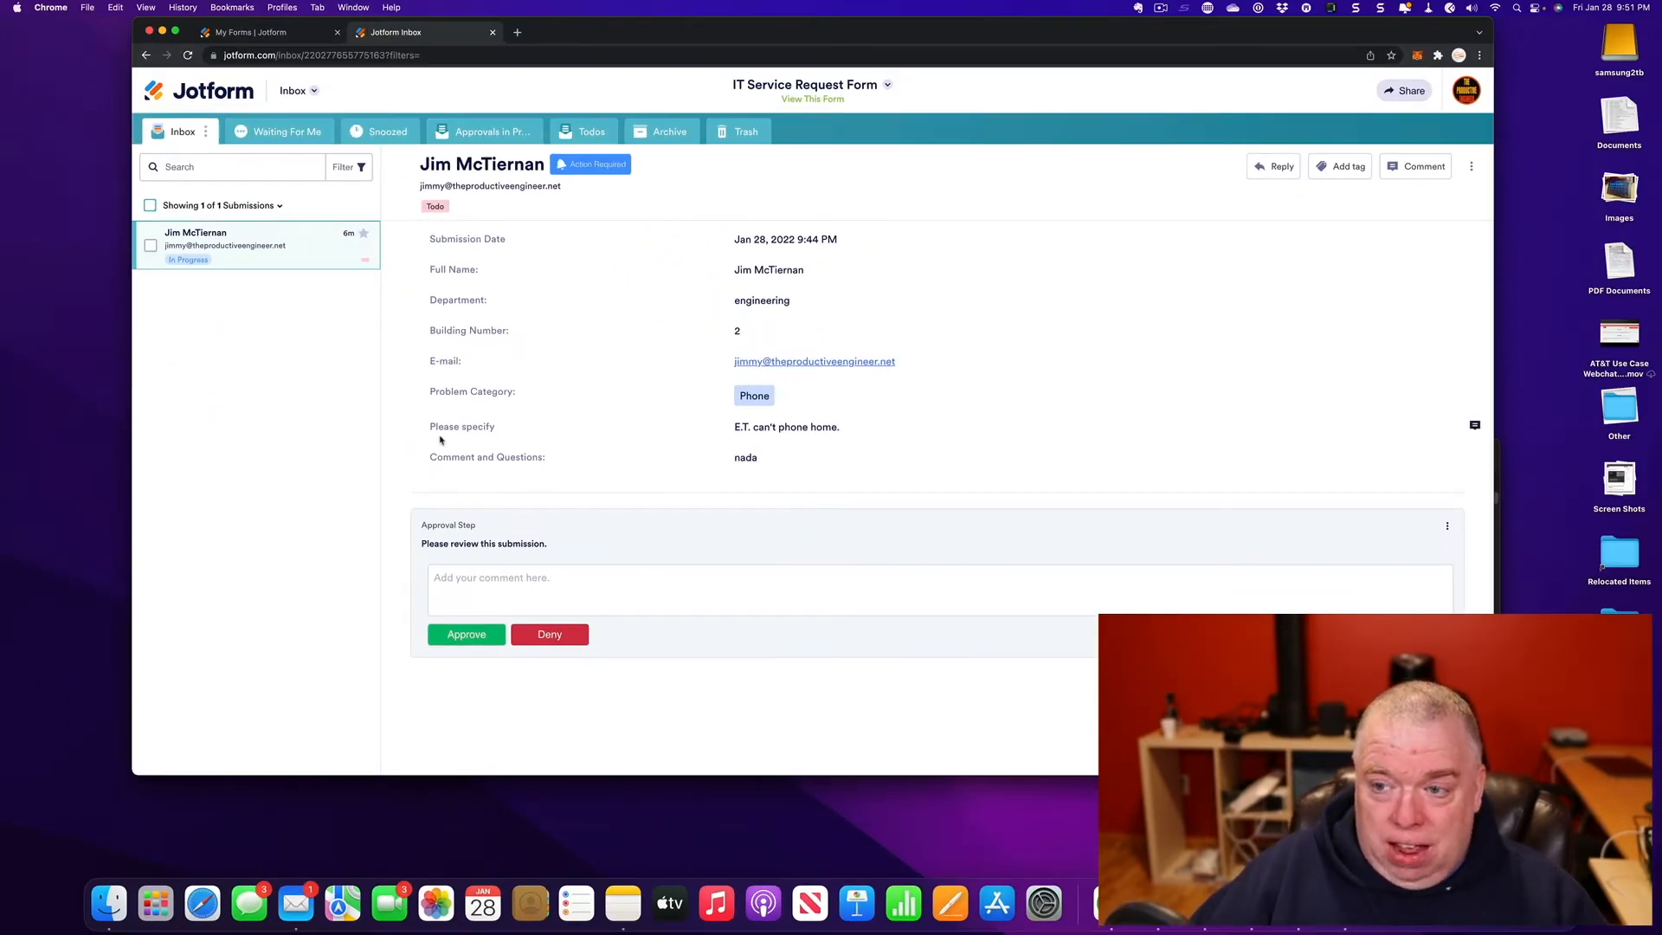
left_click(1414, 167)
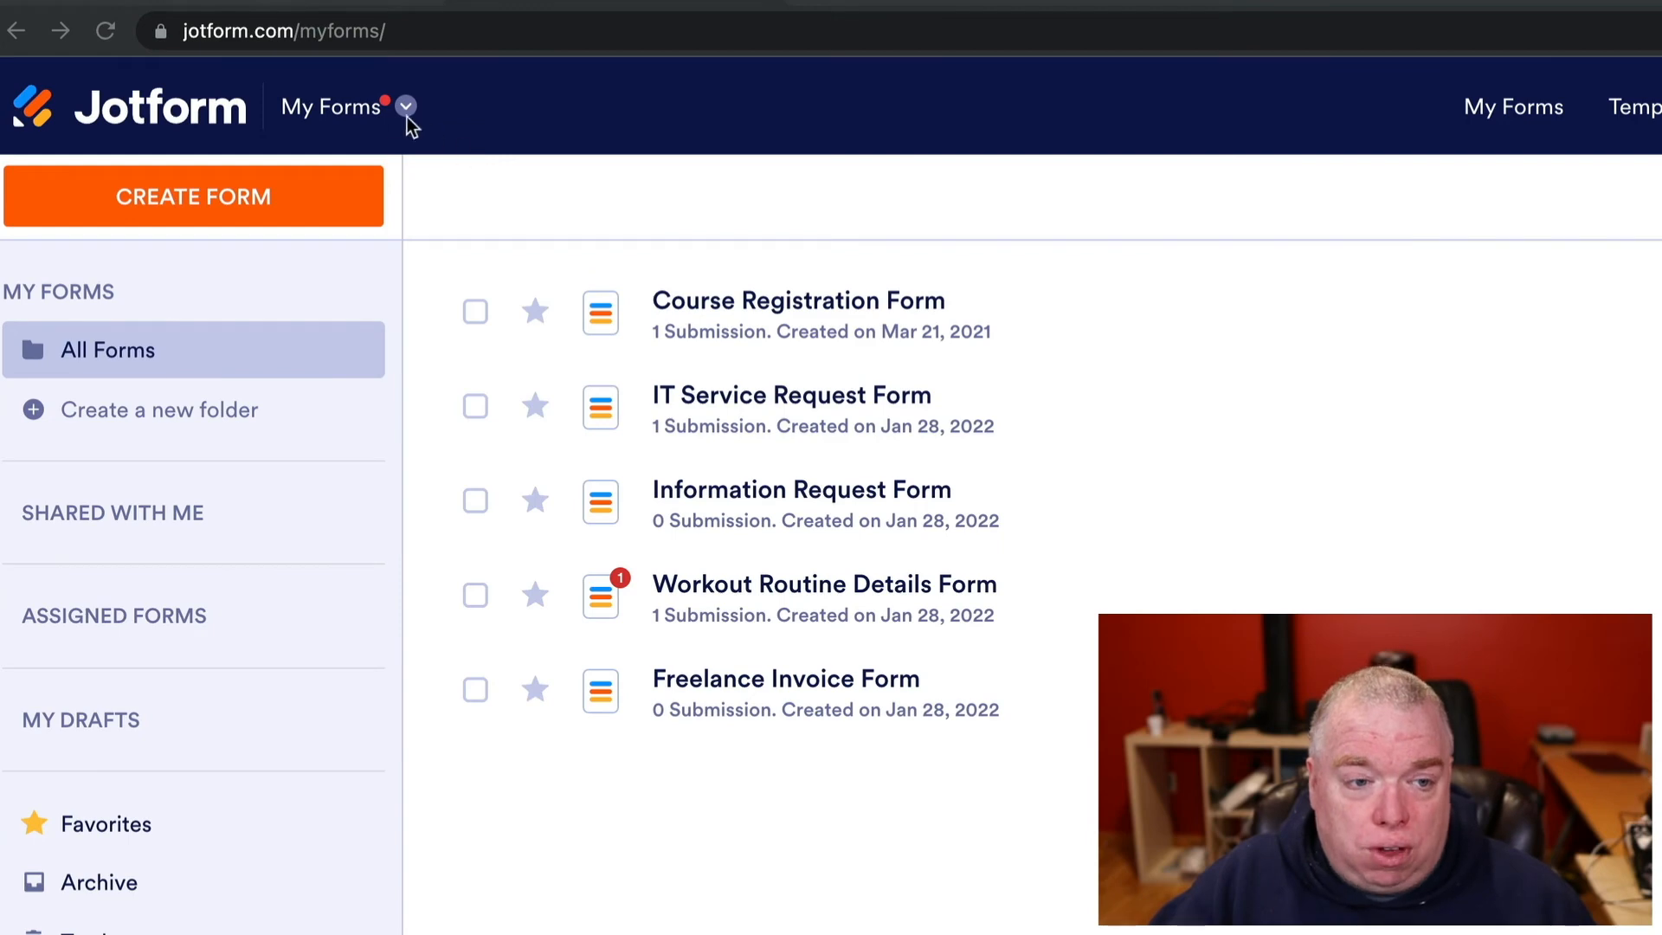
- Switch to the apps workspace and open the TPE app in the App Builder
left_click(374, 112)
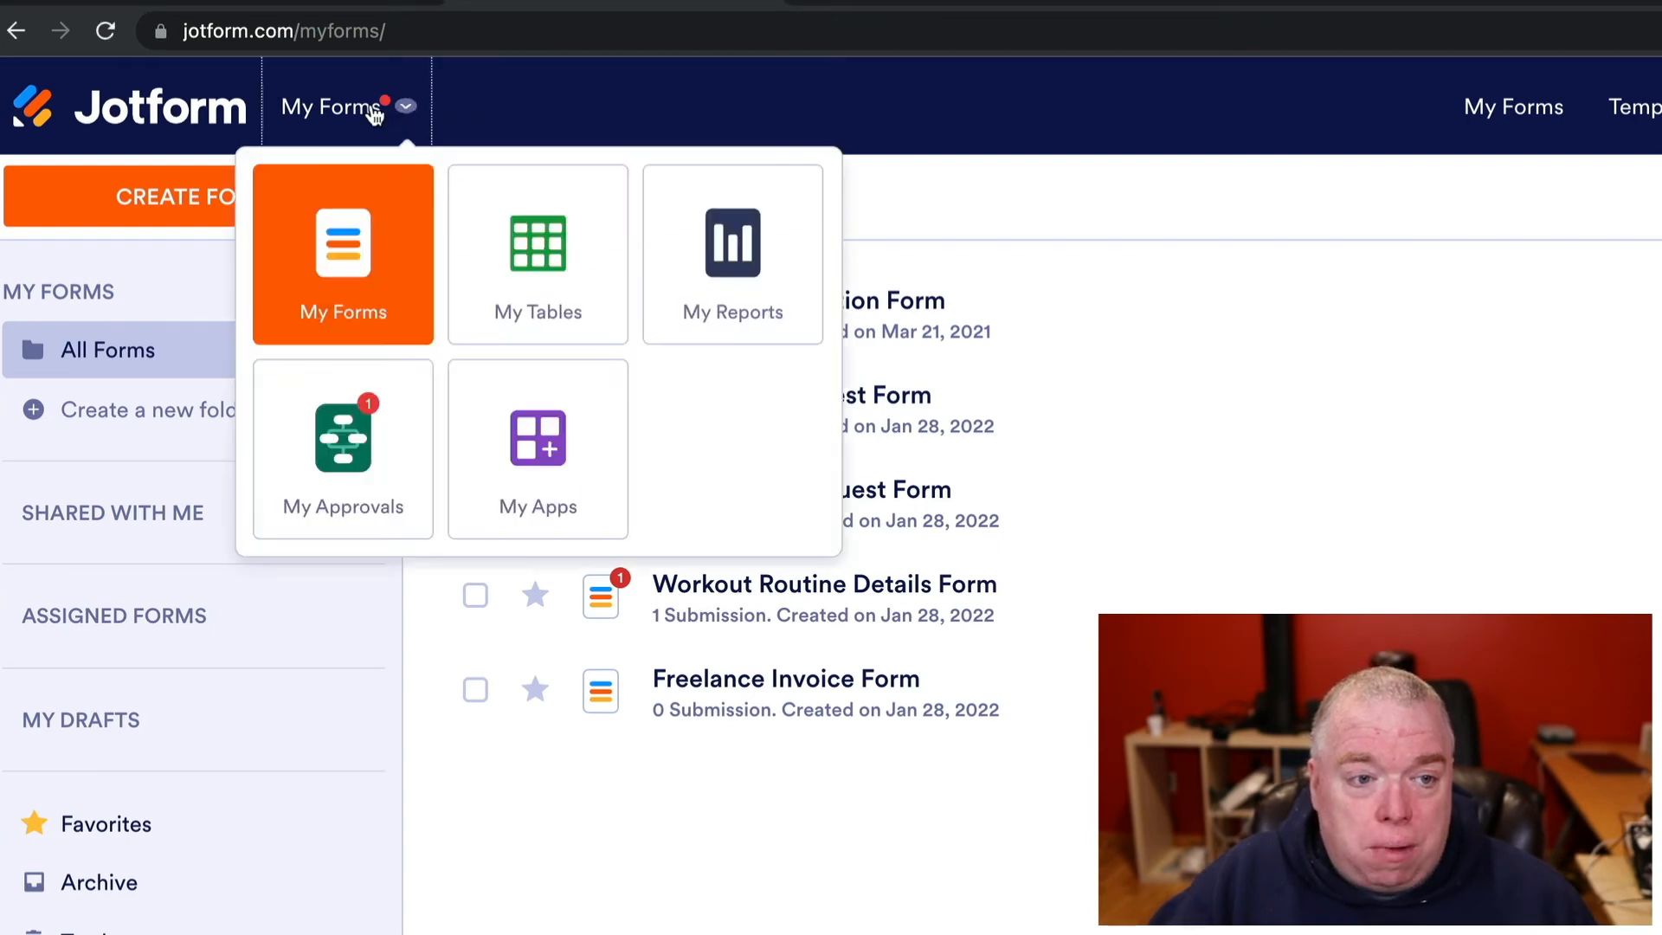
left_click(563, 439)
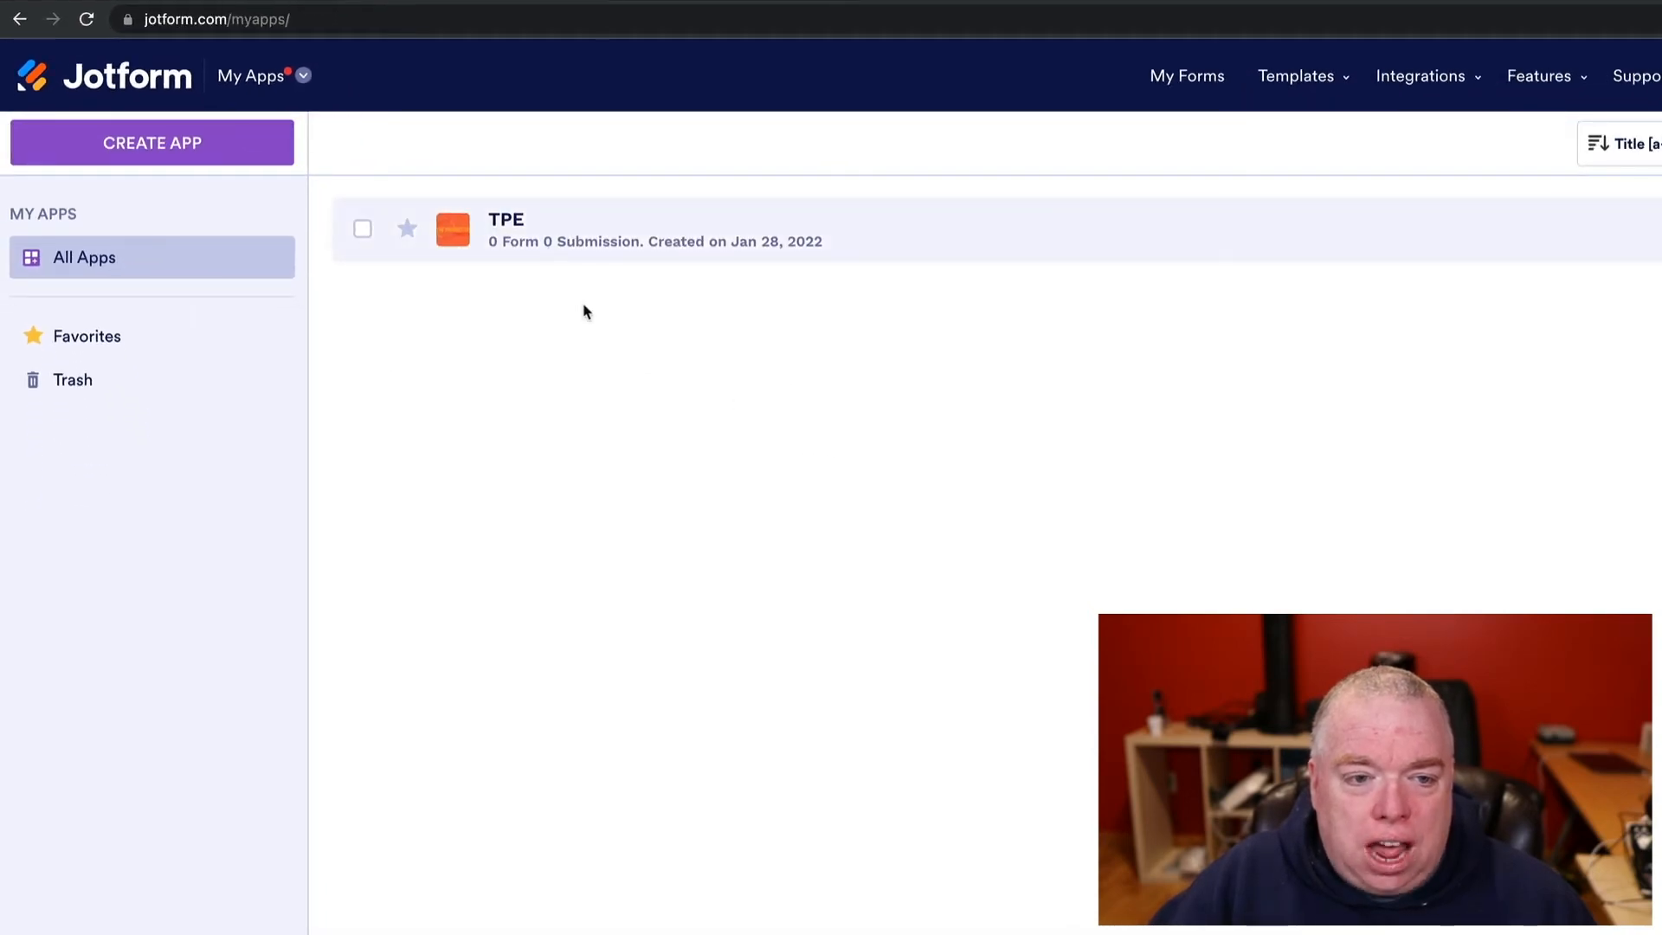
left_click(541, 240)
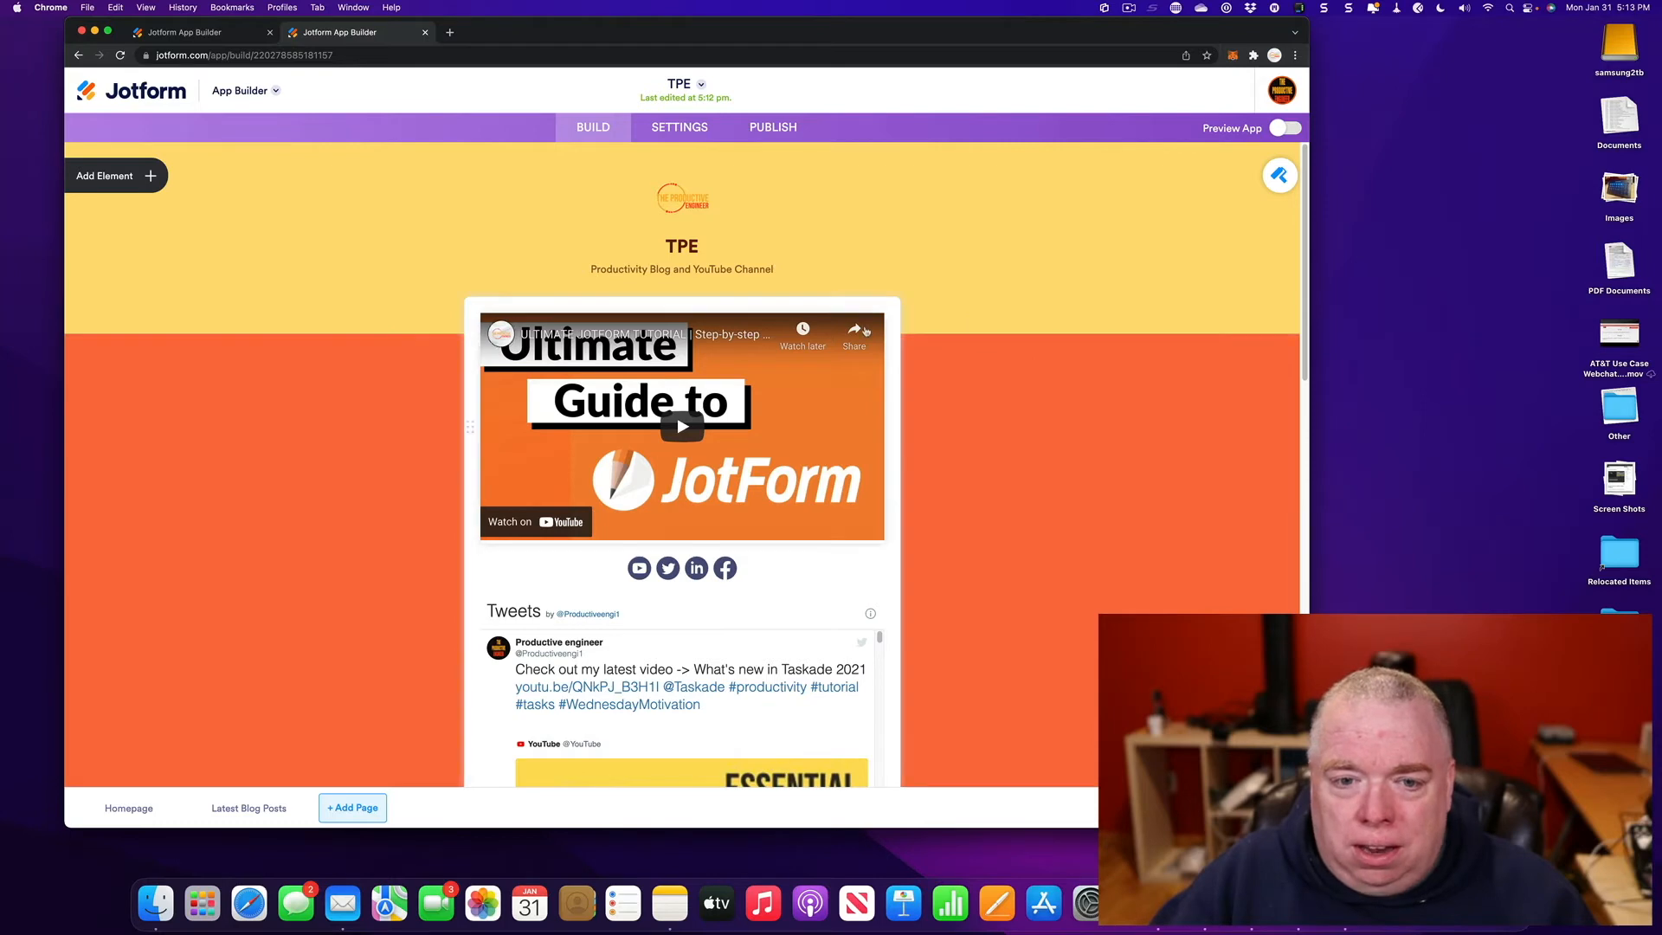
scroll(793, 346, "down", 2)
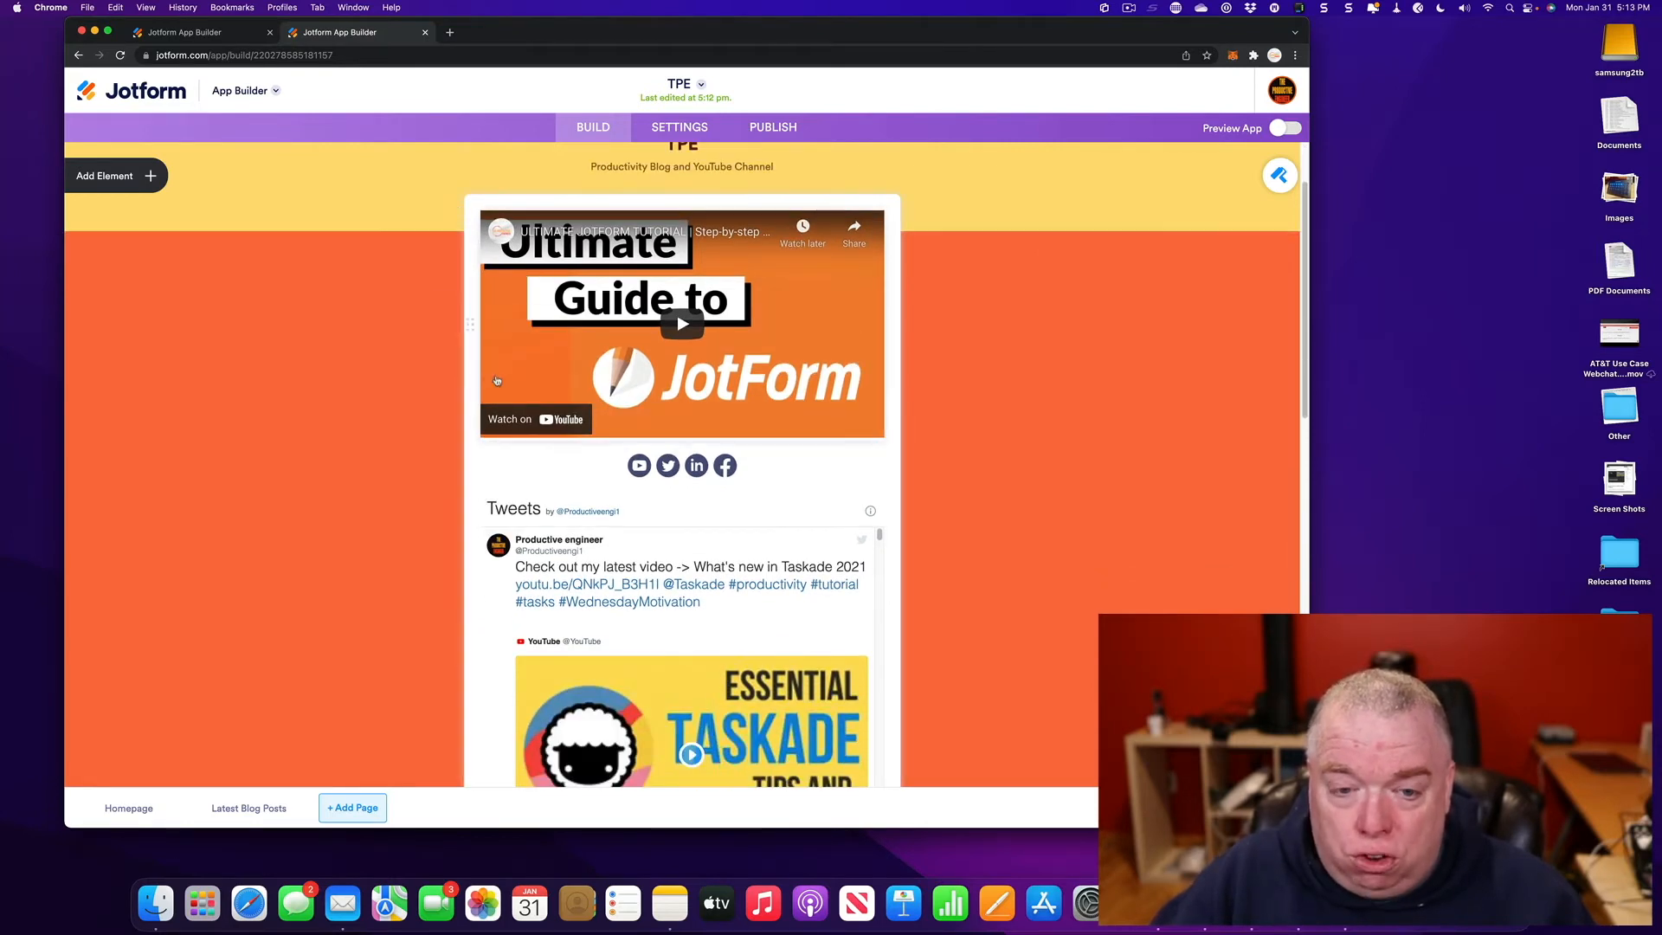
scroll(787, 406, "down", 3)
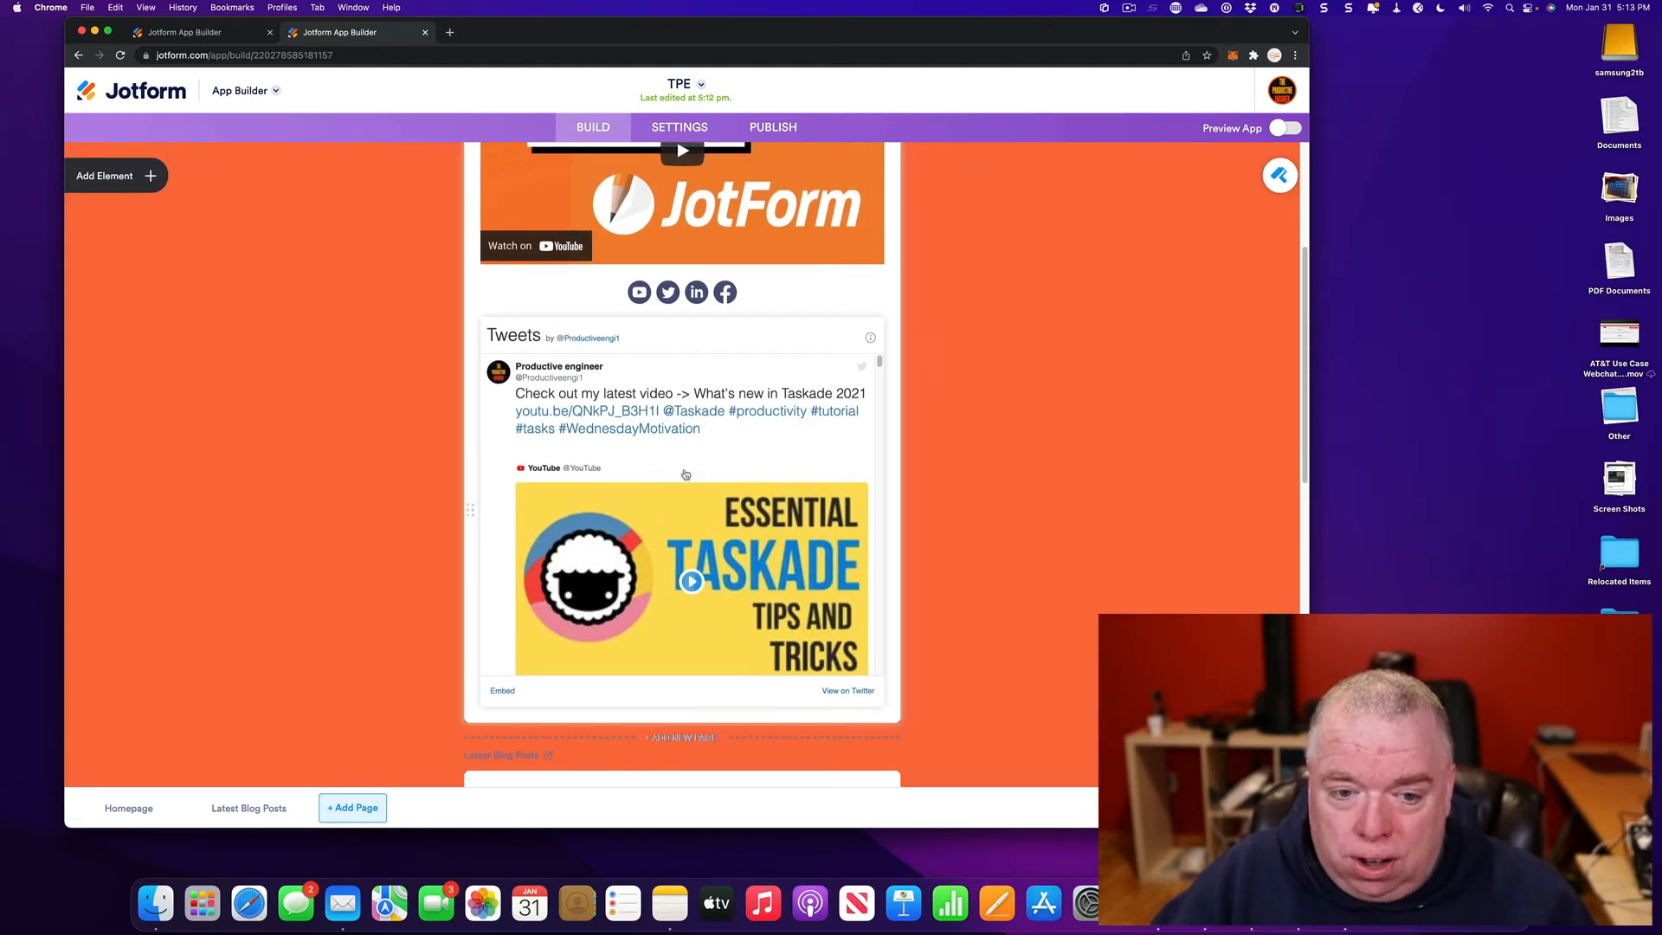
scroll(748, 514, "up", 1)
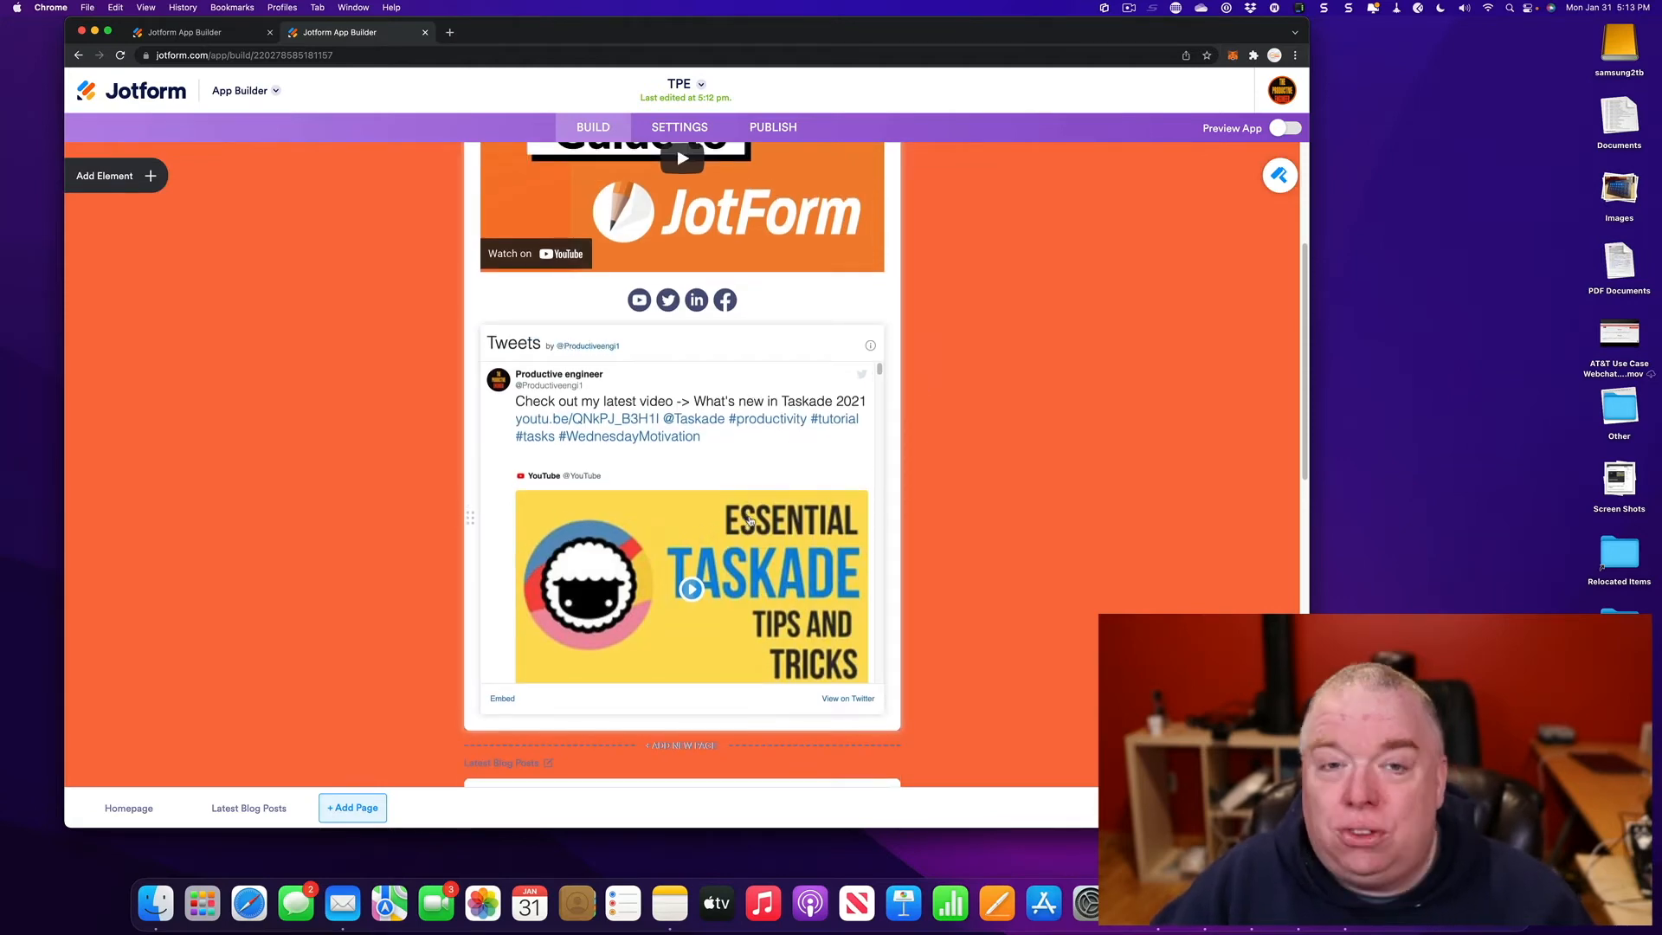
scroll(750, 519, "up", 5)
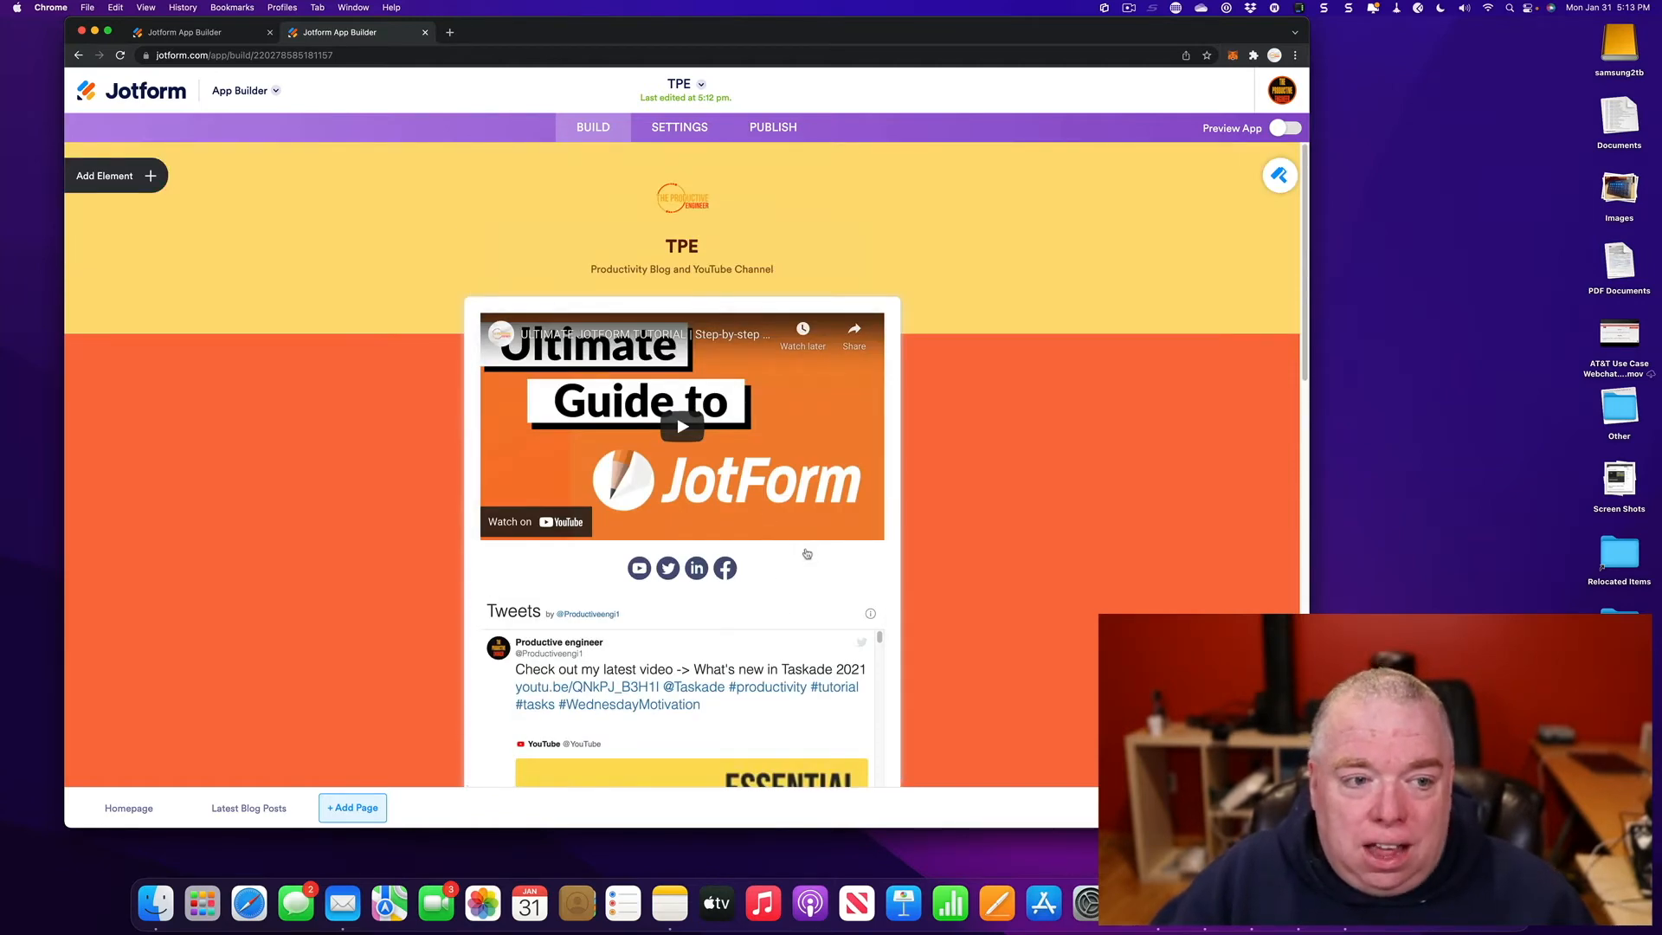
scroll(805, 542, "down", 9)
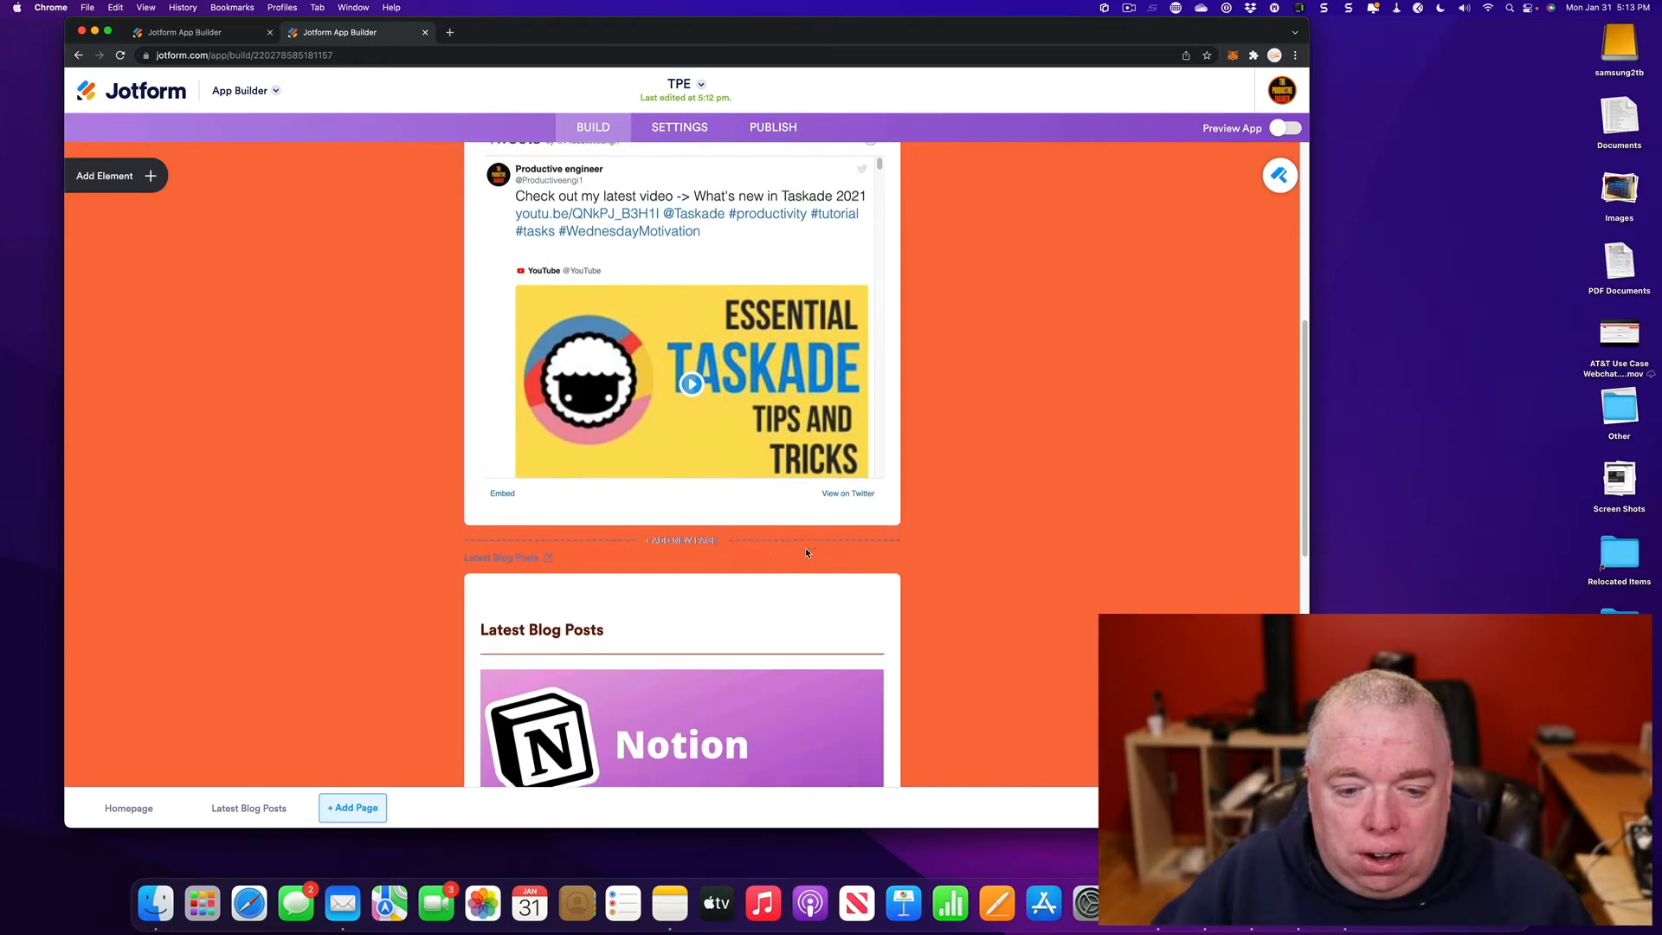
scroll(650, 561, "down", 4)
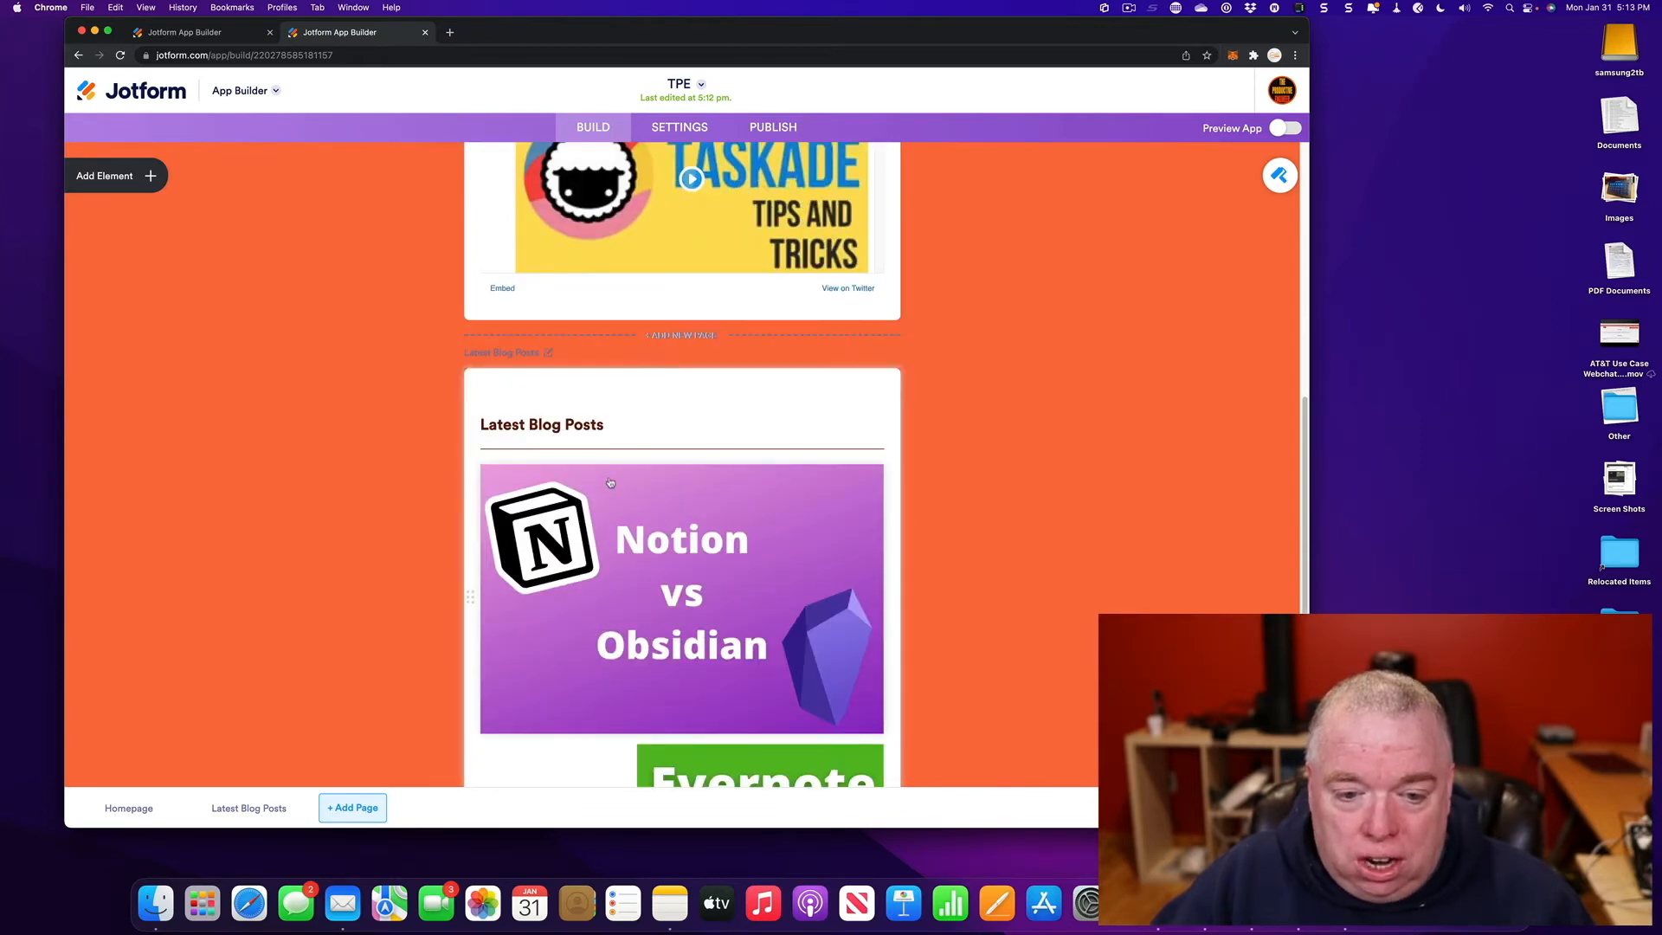
scroll(619, 478, "down", 4)
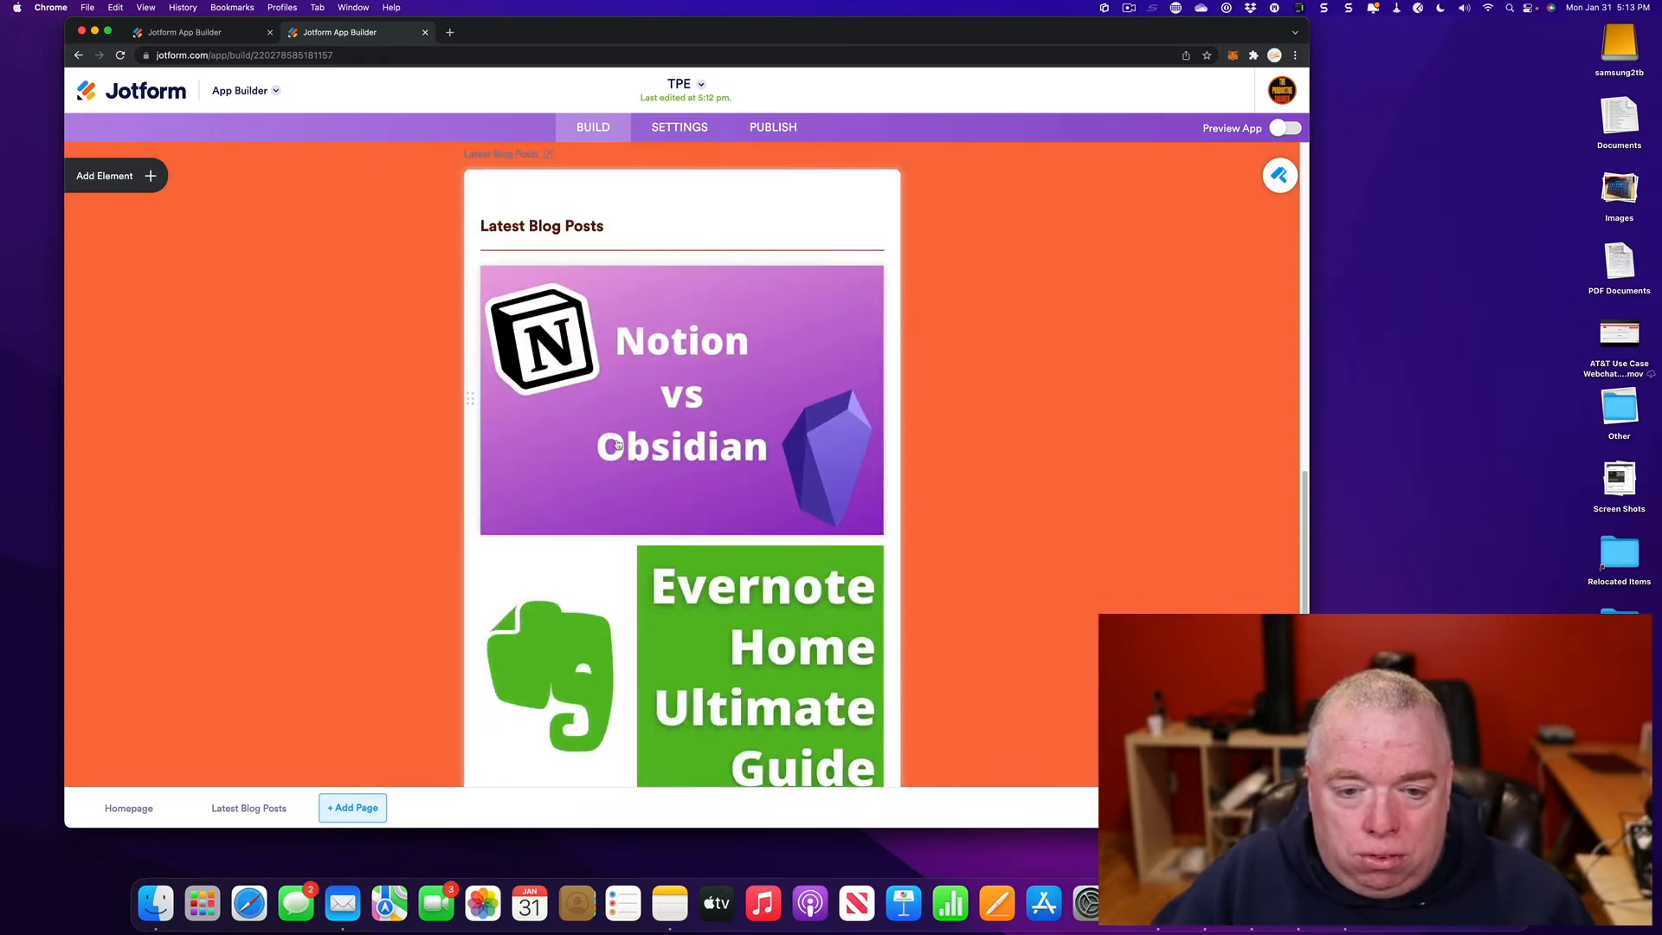
scroll(789, 568, "down", 4)
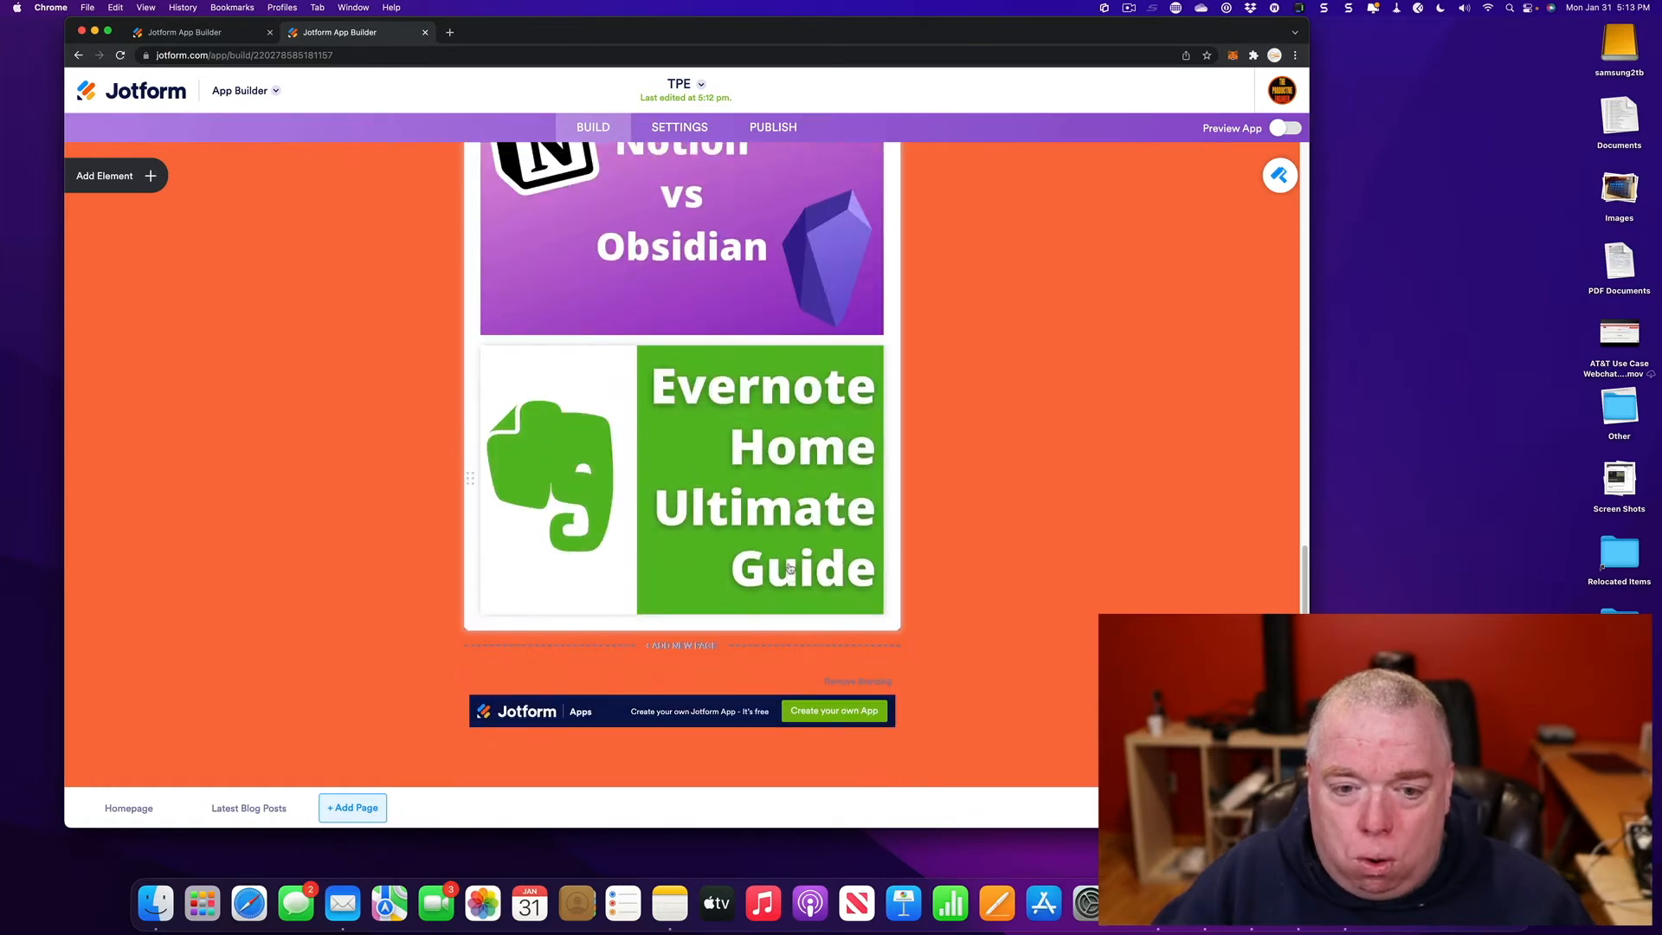
scroll(790, 568, "up", 15)
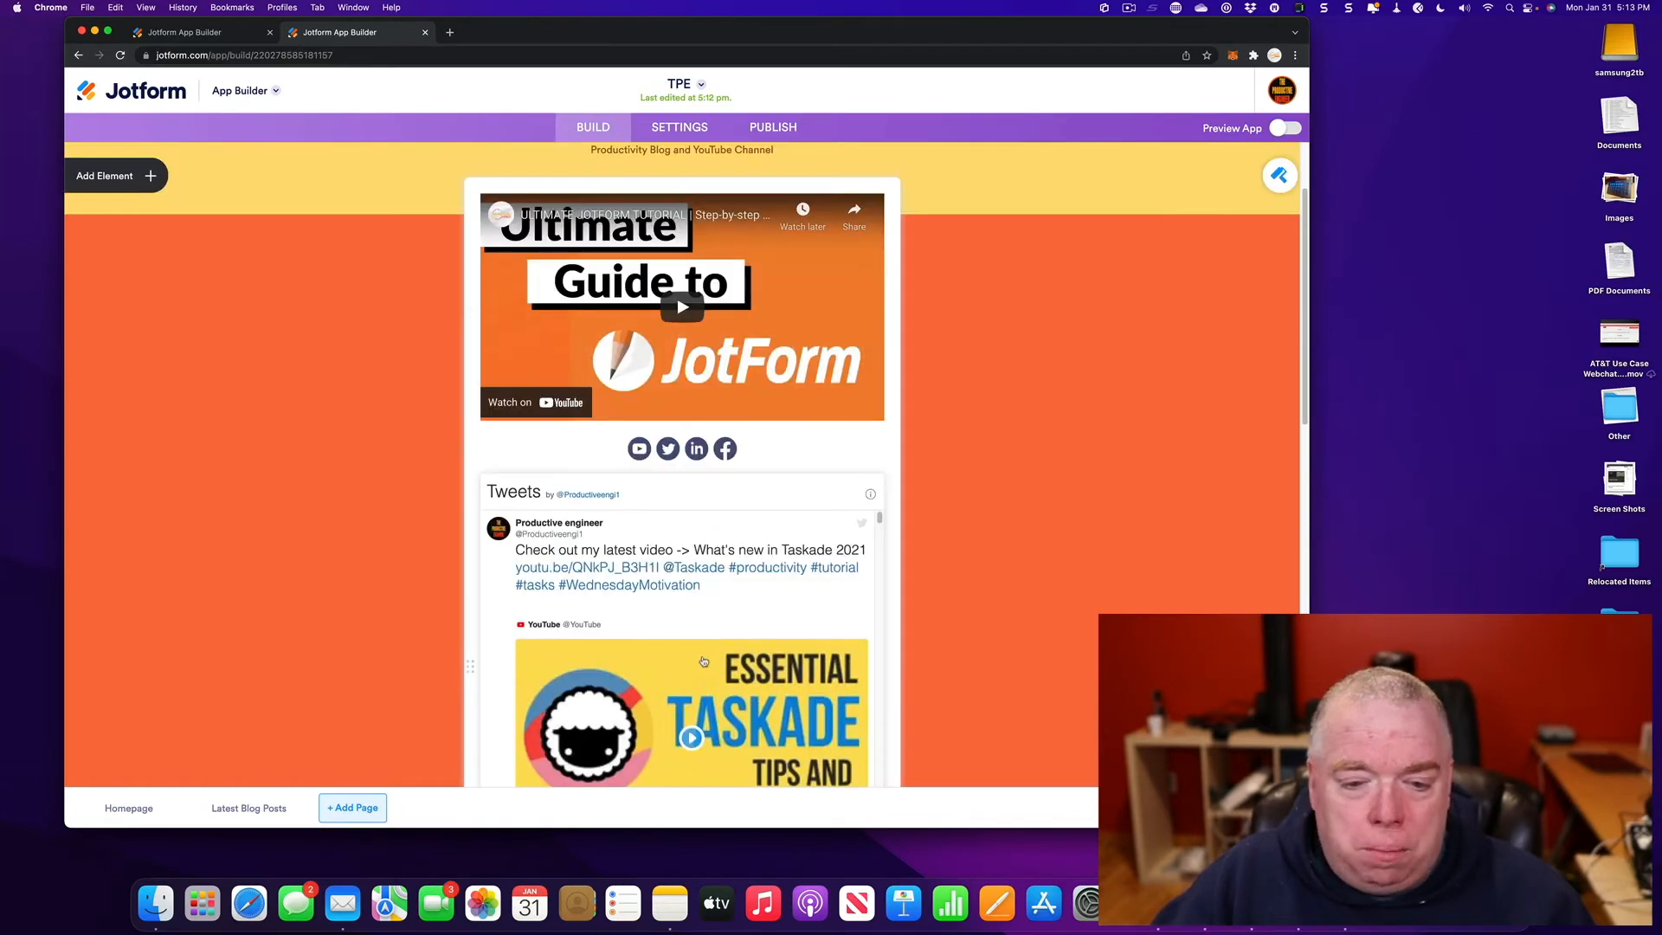
scroll(704, 661, "down", 7)
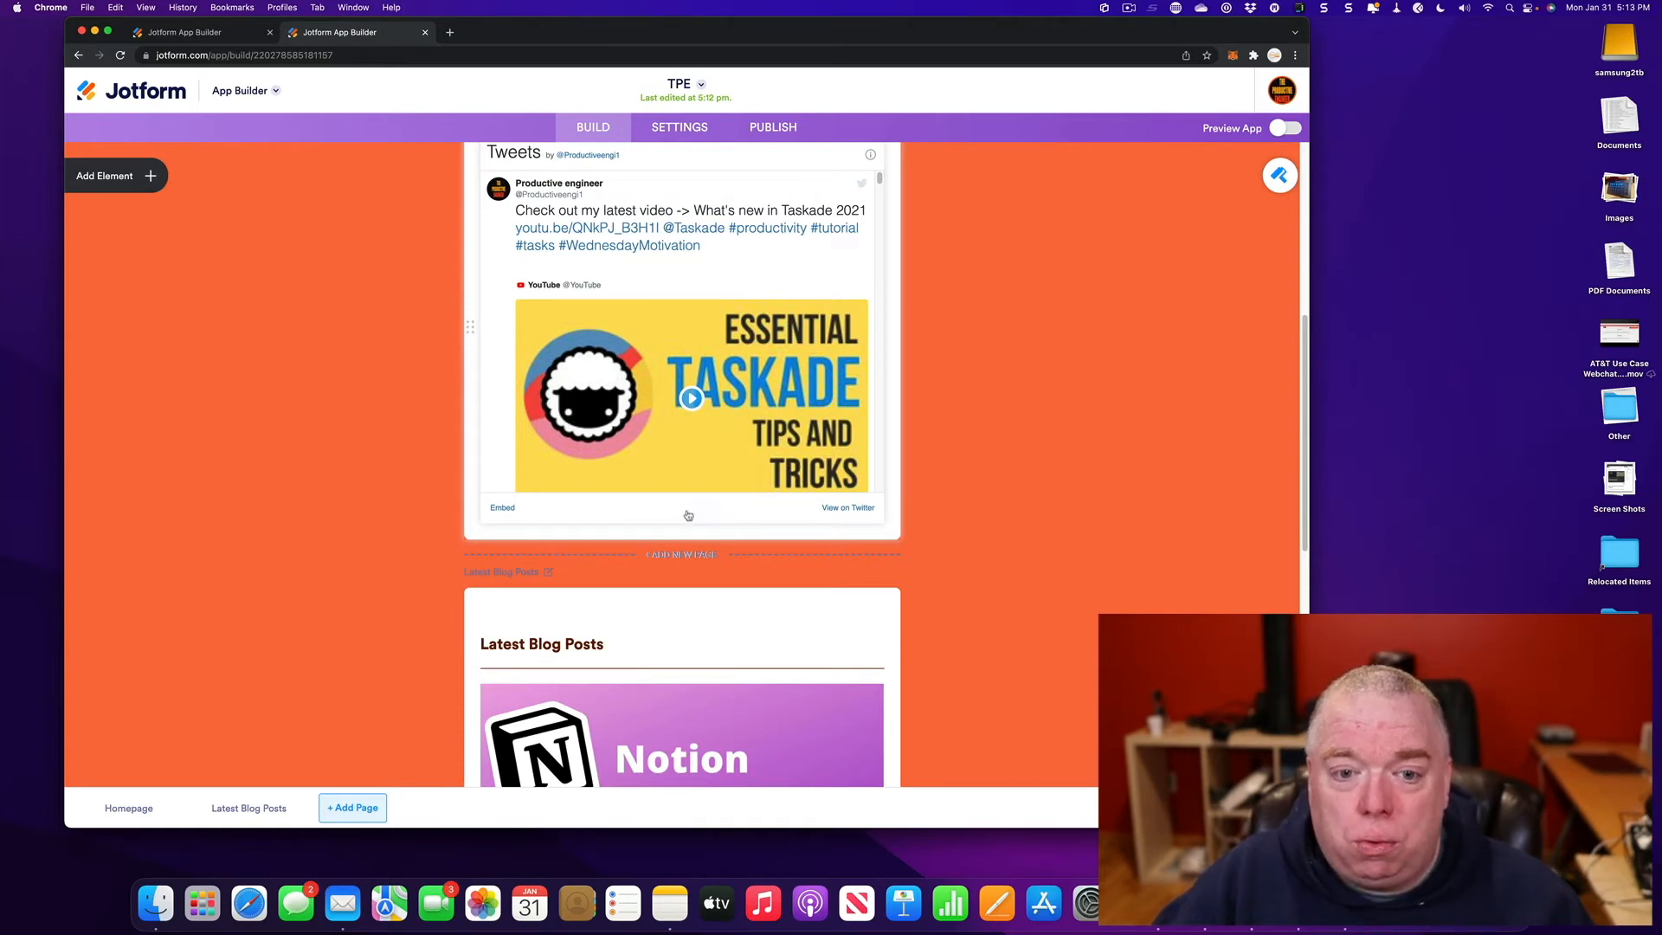
scroll(620, 318, "up", 10)
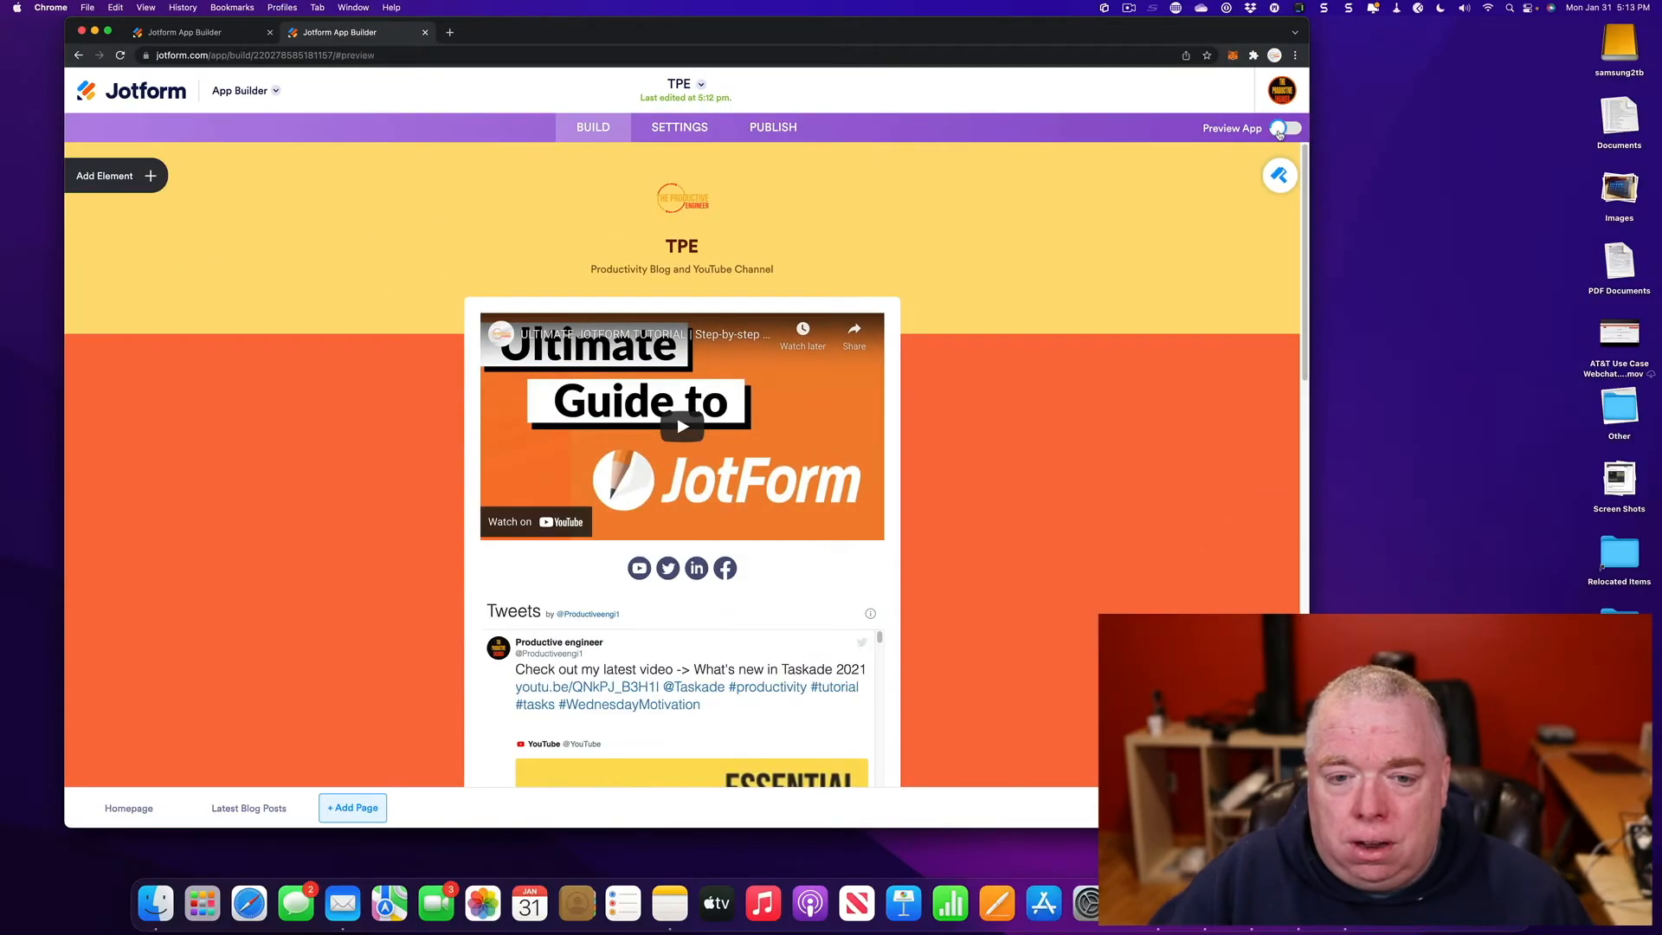
- Preview the app as a phone, scrolling the homepage and pausing the embedded YouTube video
left_click(1574, 177)
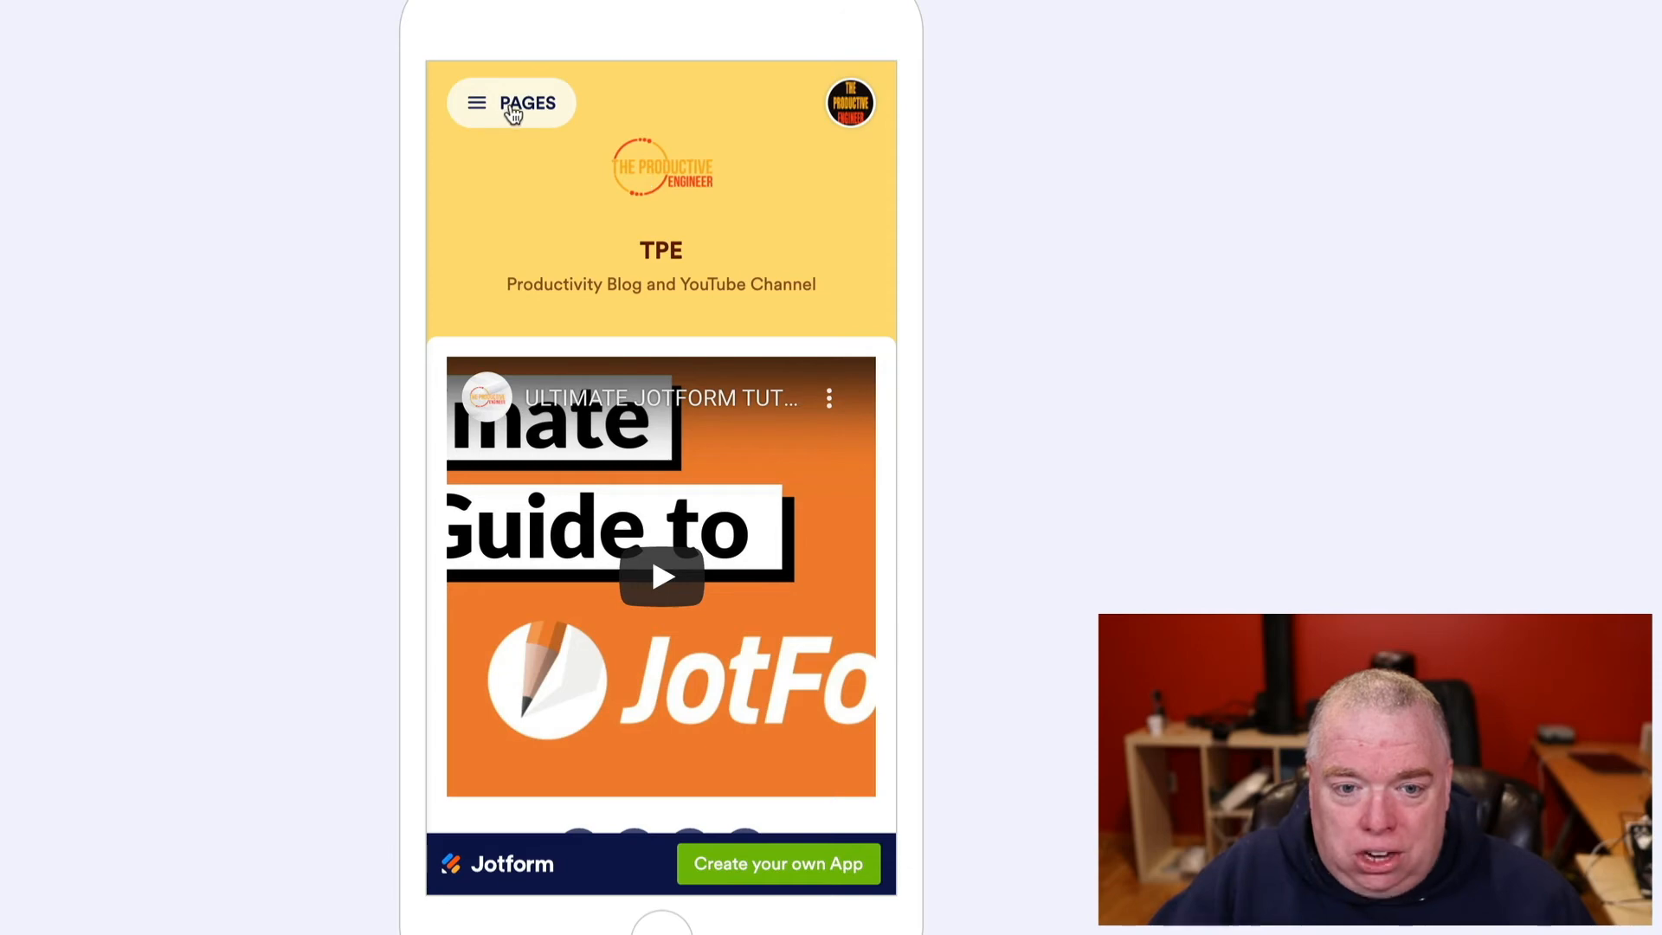
scroll(751, 264, "down", 1)
scroll(751, 269, "down", 1)
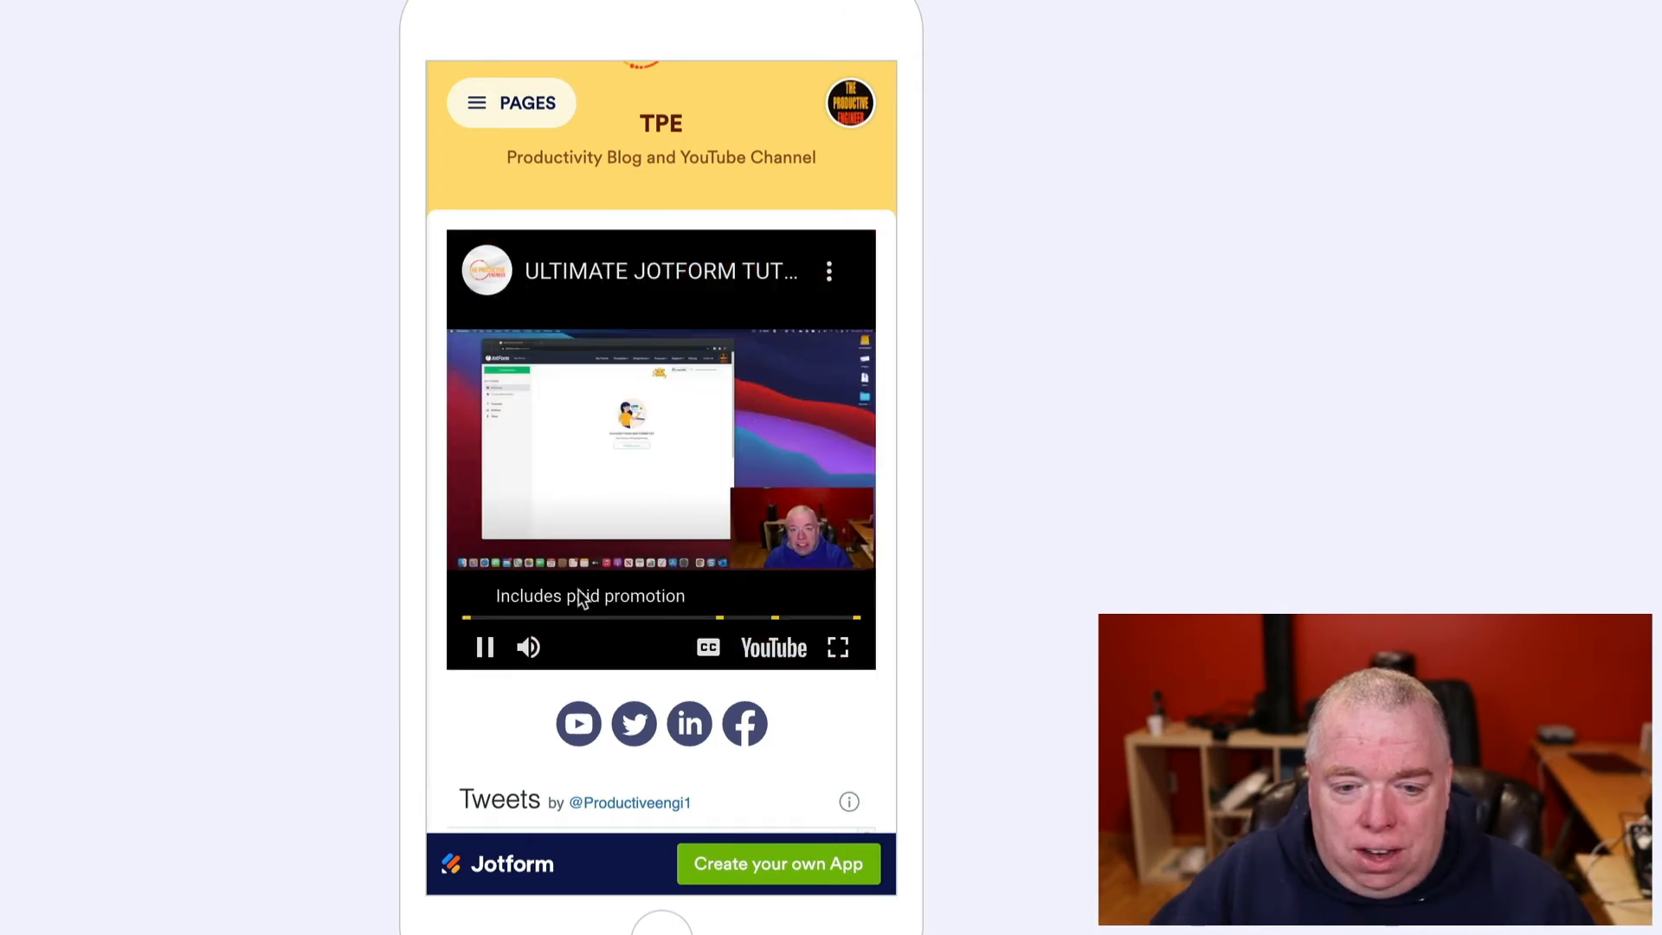
left_click(486, 648)
scroll(742, 450, "down", 1)
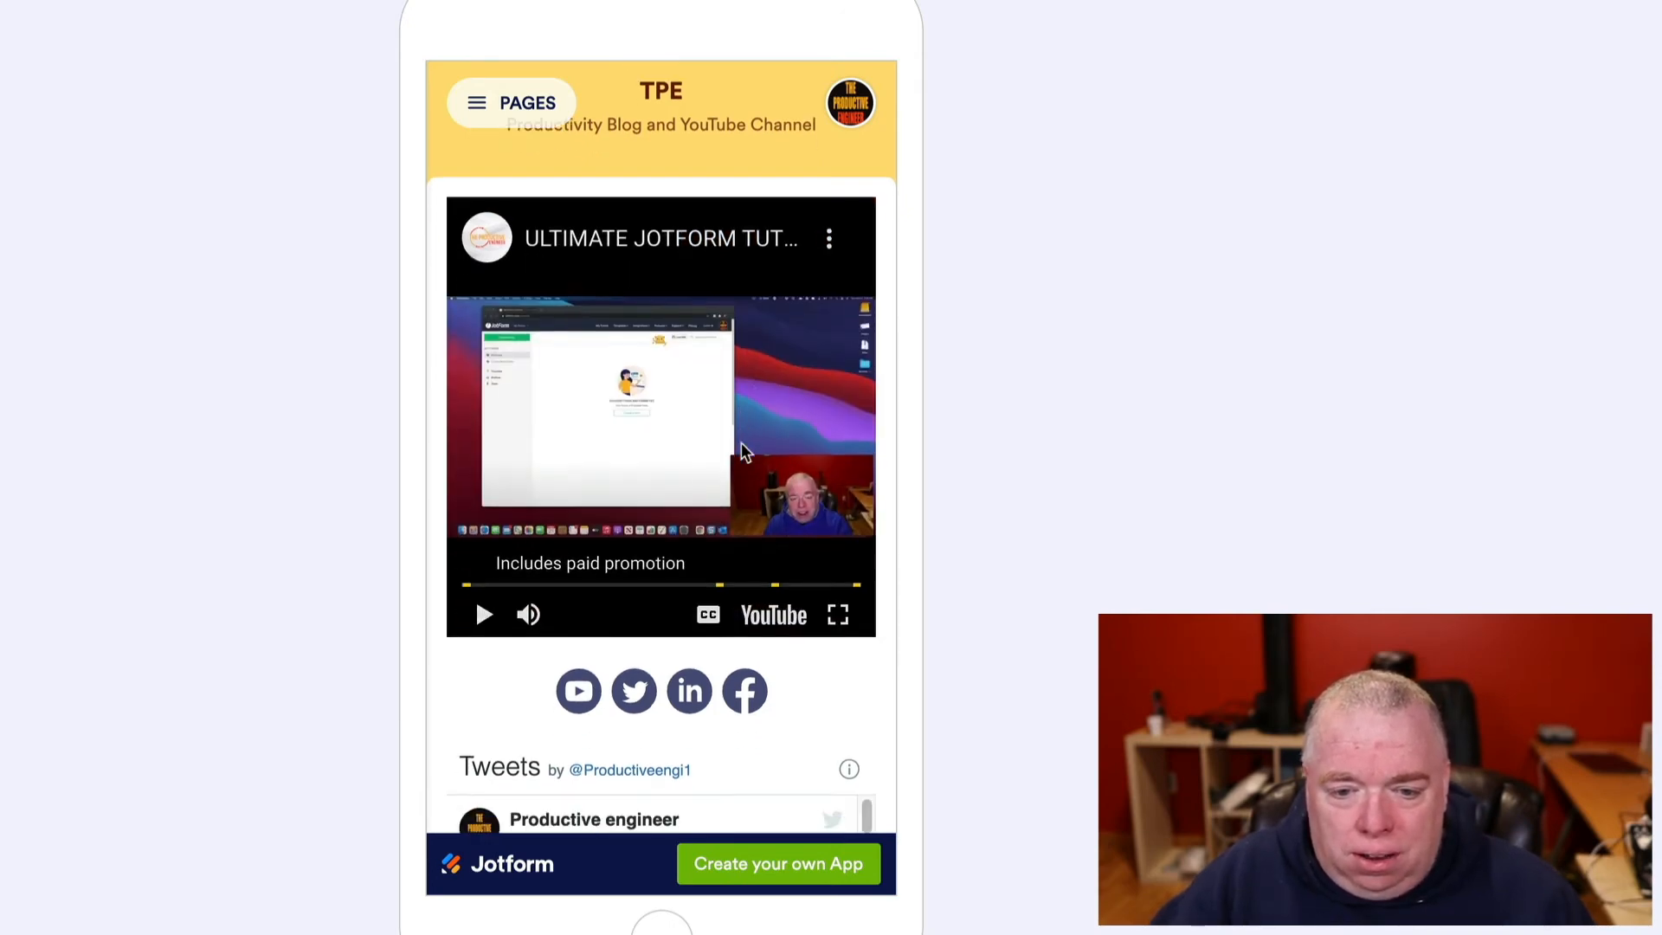
scroll(745, 497, "down", 6)
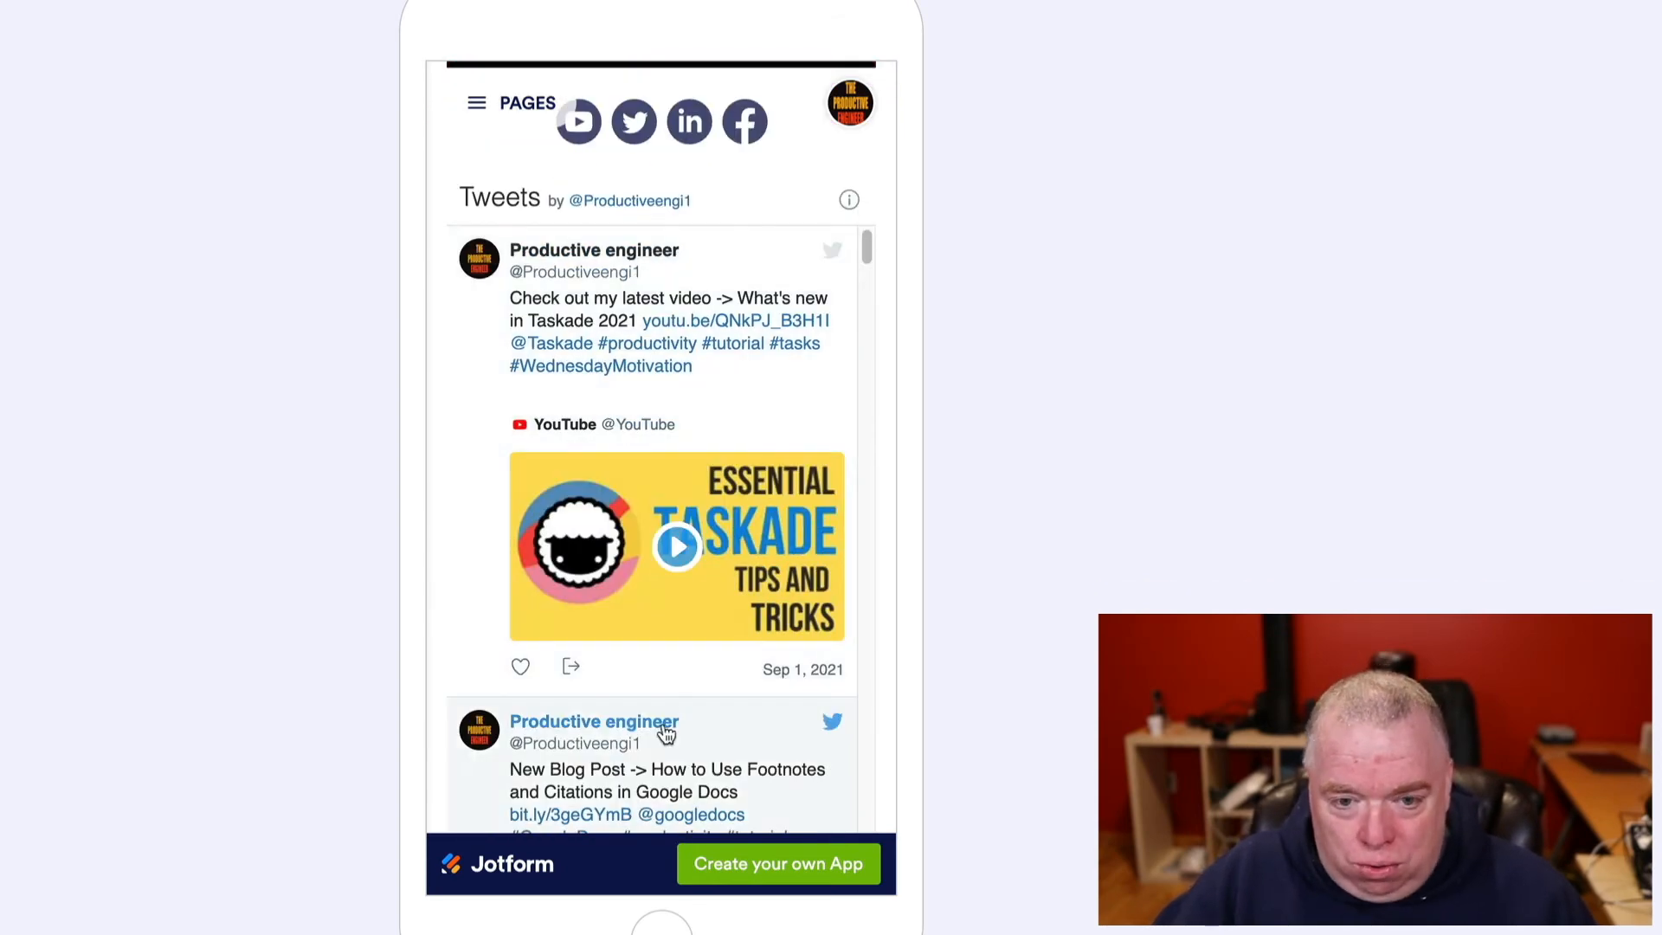
scroll(684, 710, "down", 10)
scroll(712, 684, "down", 5)
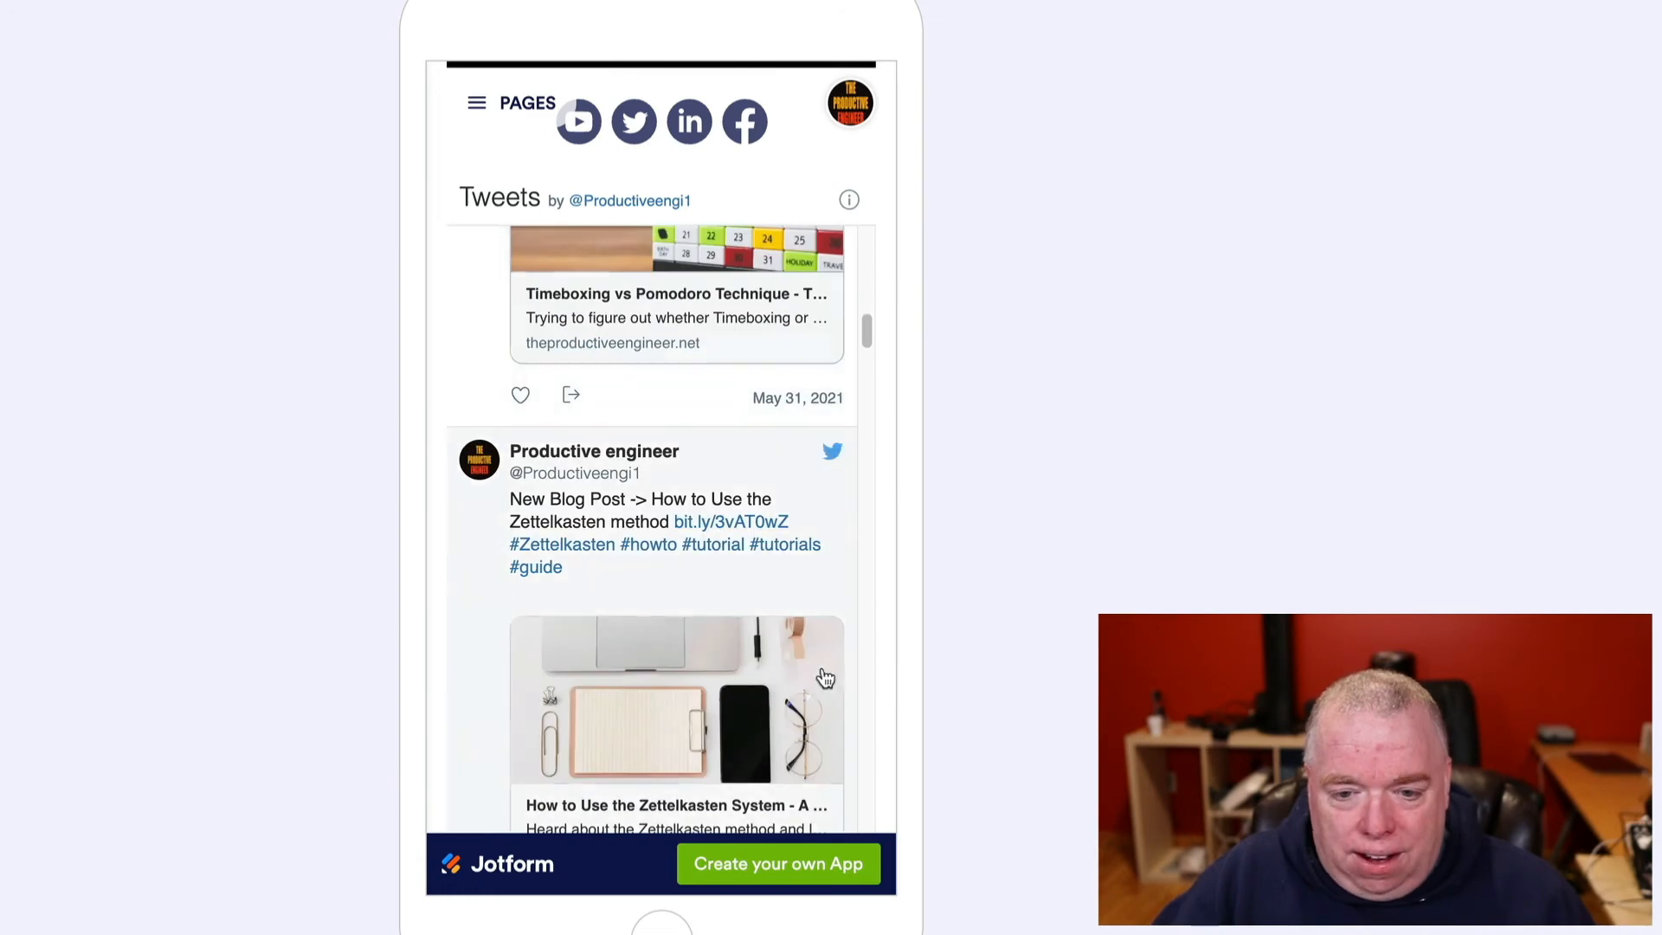
scroll(888, 684, "down", 1)
scroll(888, 688, "up", 10)
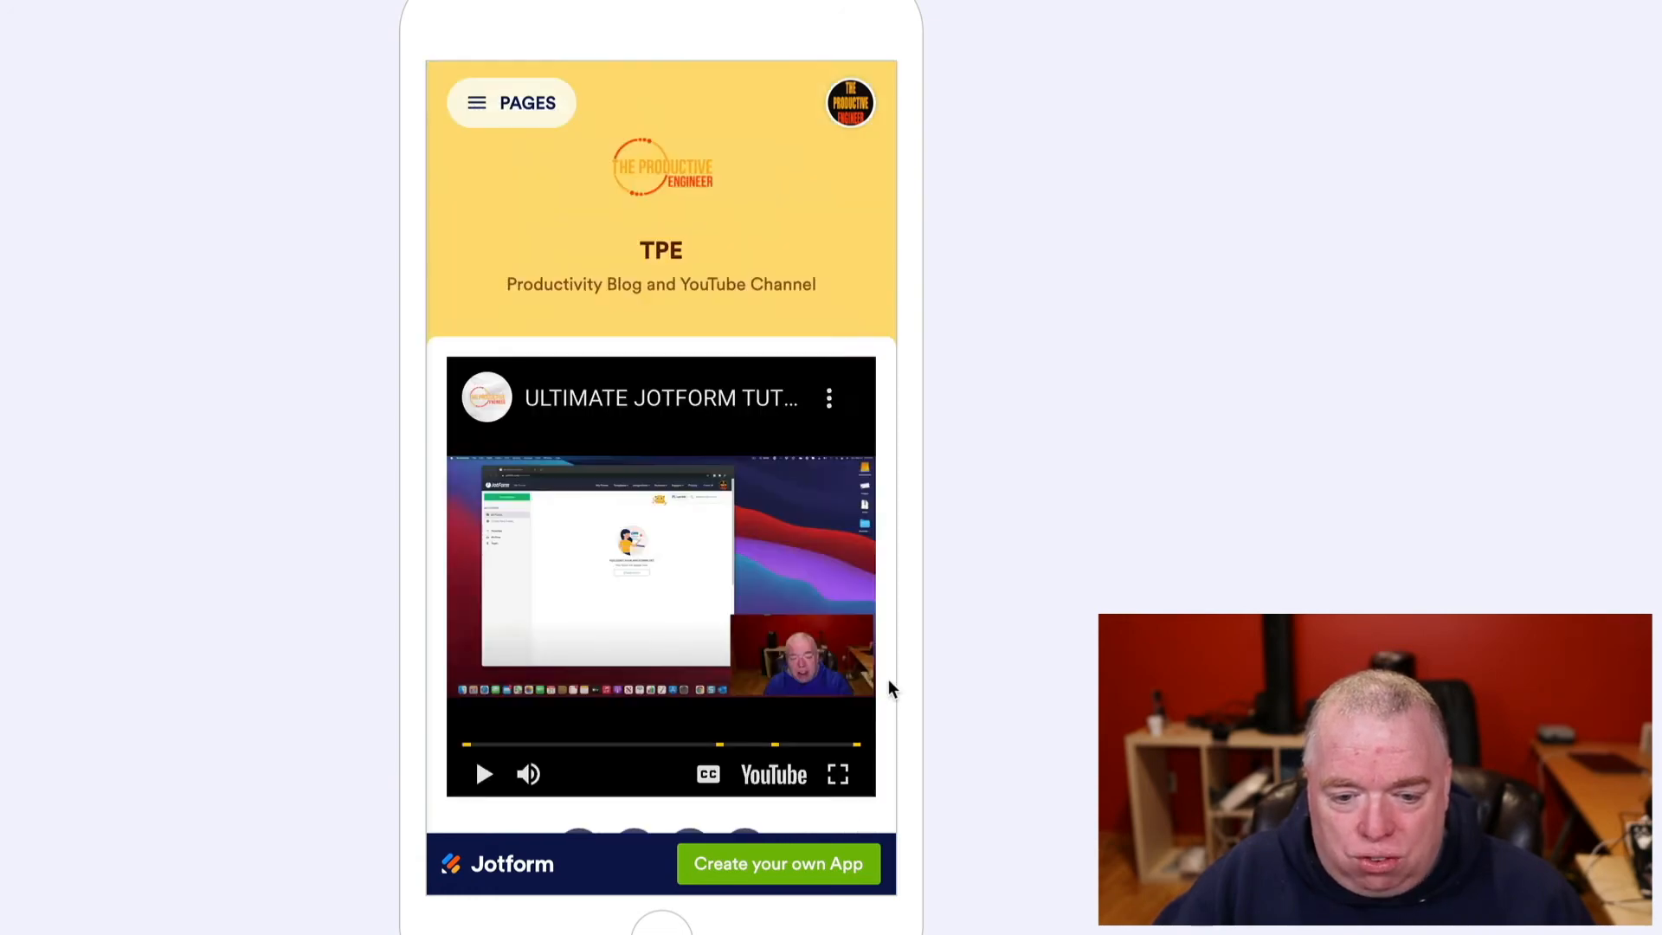
- Go to the Latest Blog Posts page and open the Notion vs Obsidian article
left_click(495, 126)
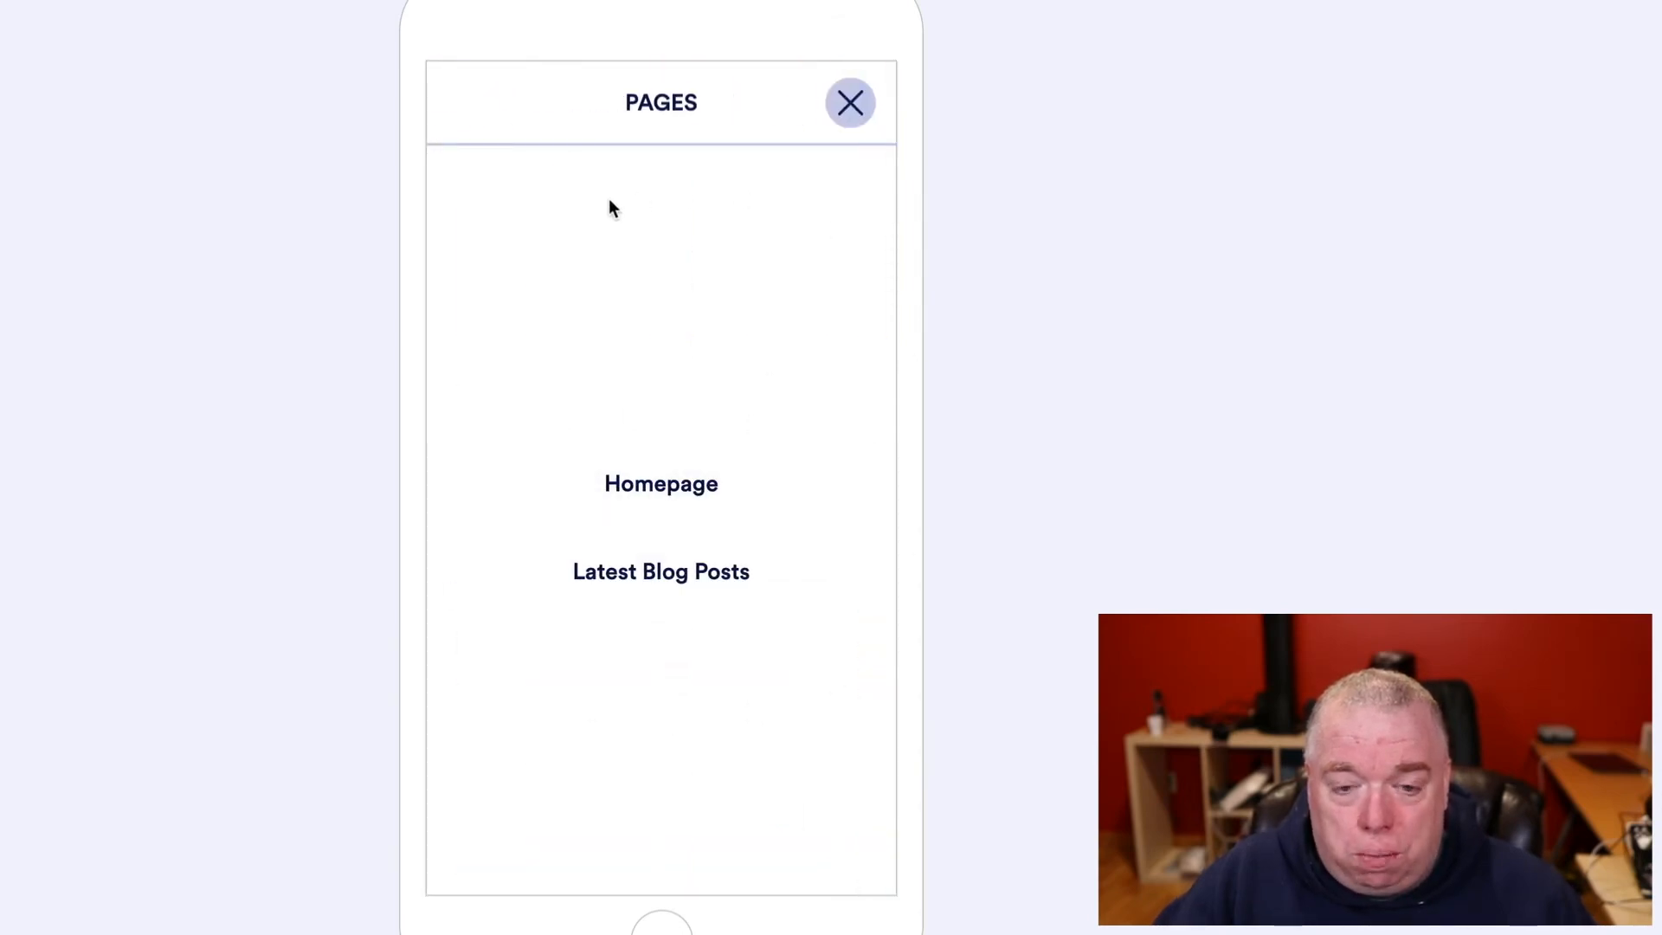
left_click(660, 578)
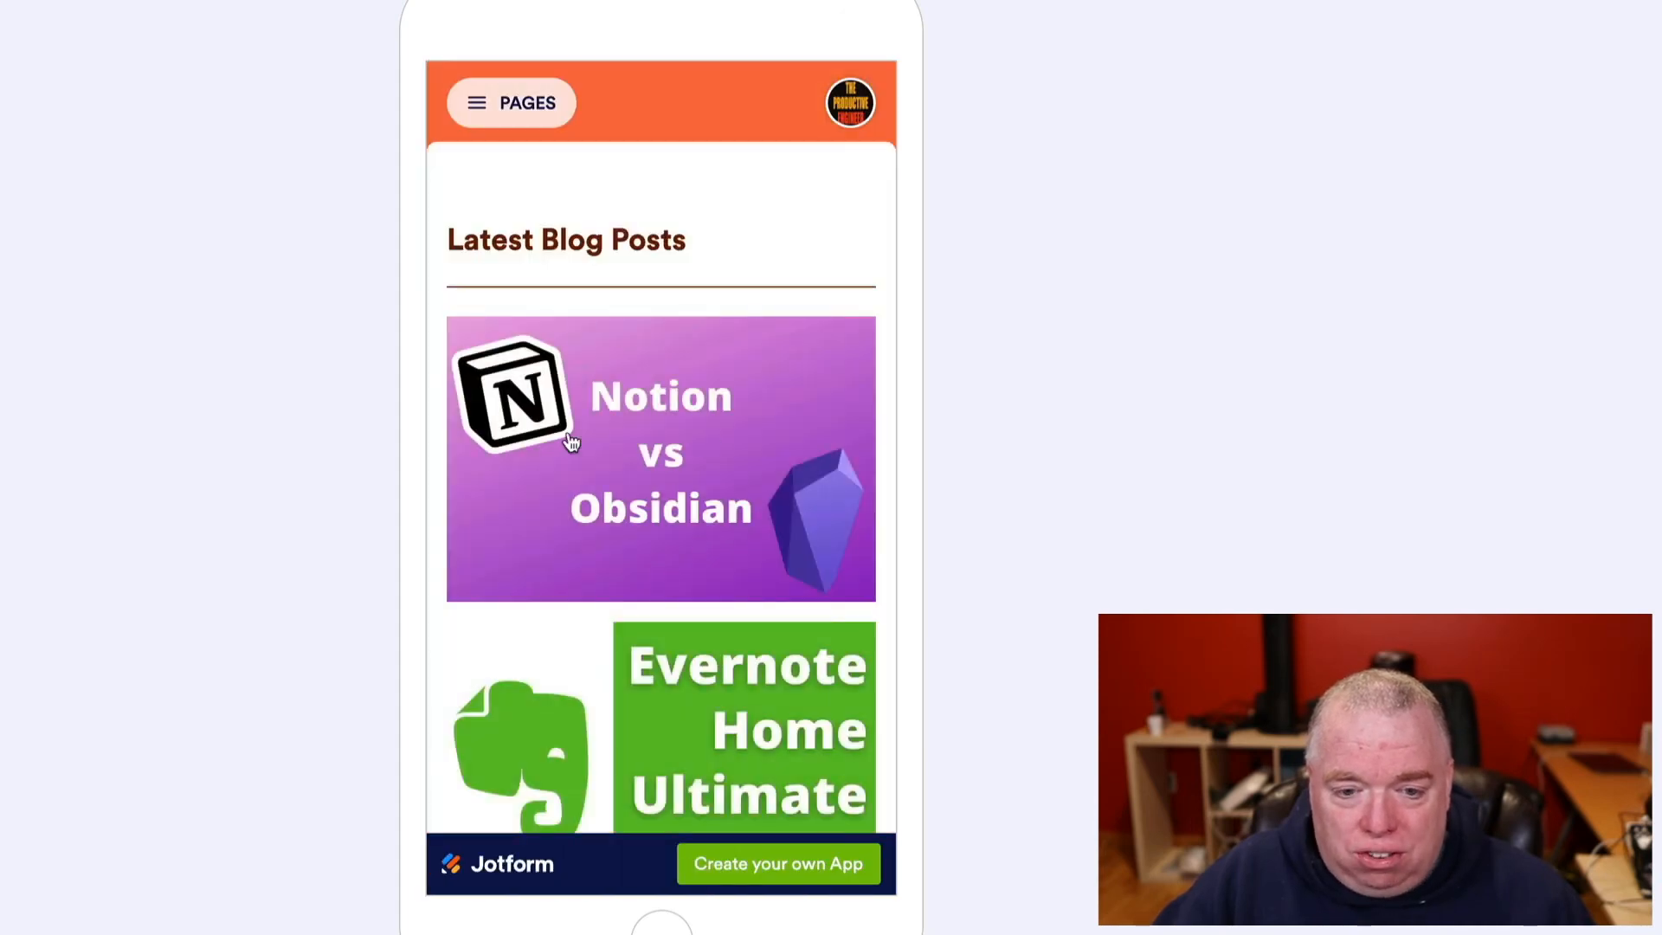
scroll(662, 629, "down", 2)
scroll(683, 668, "up", 2)
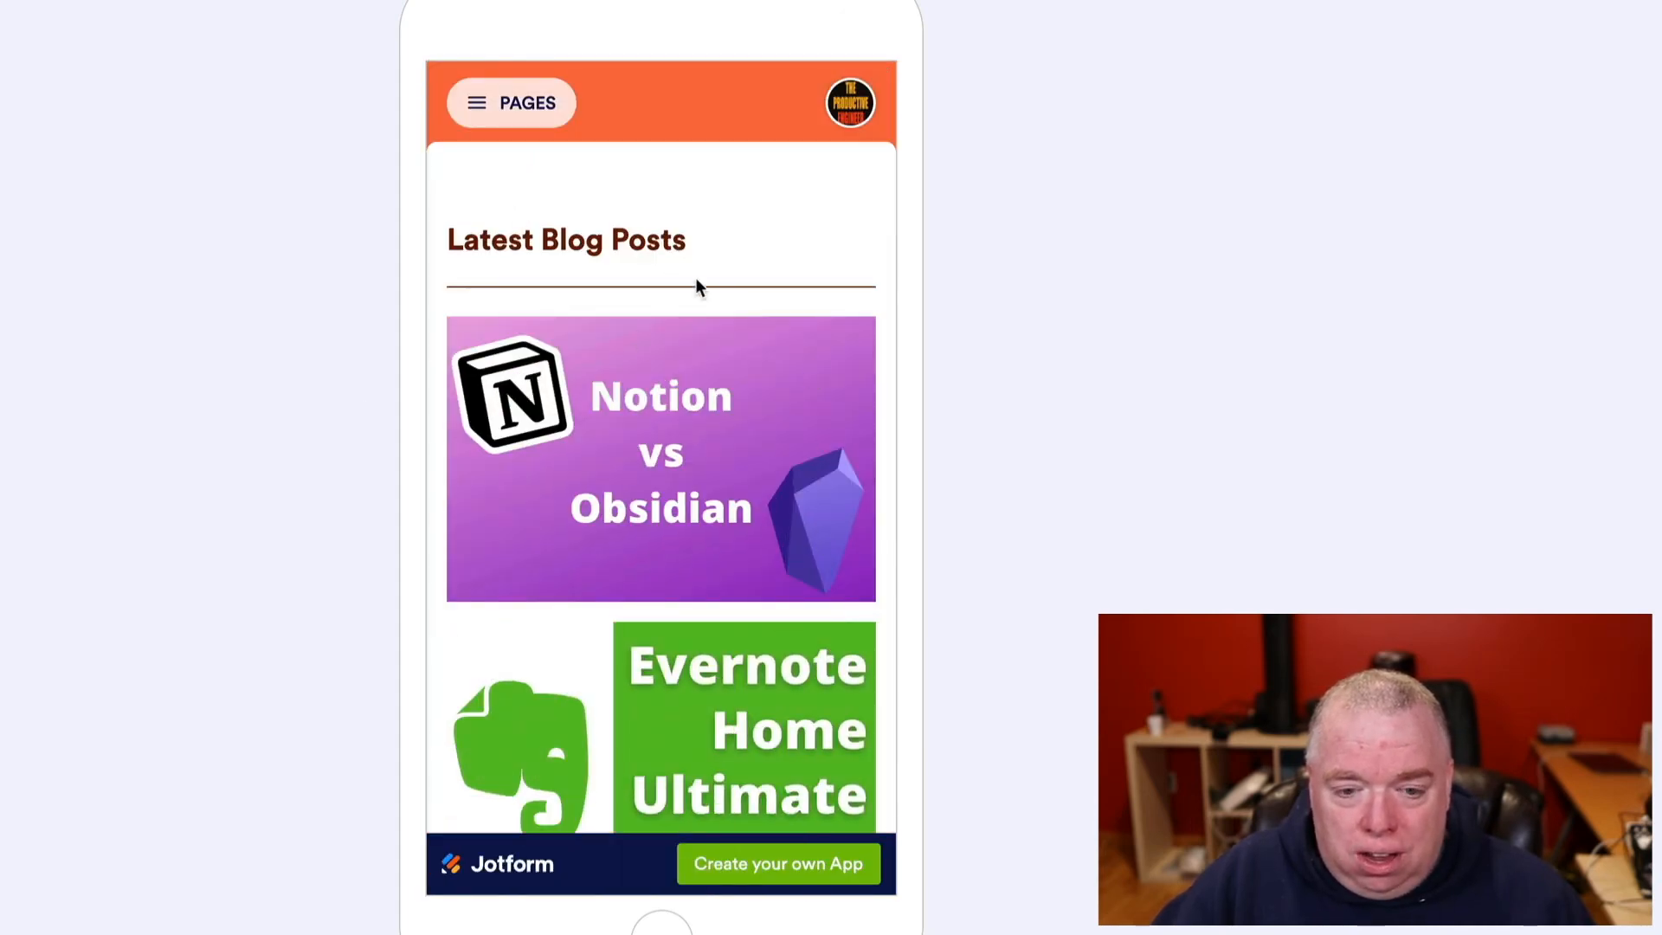
scroll(697, 403, "down", 1)
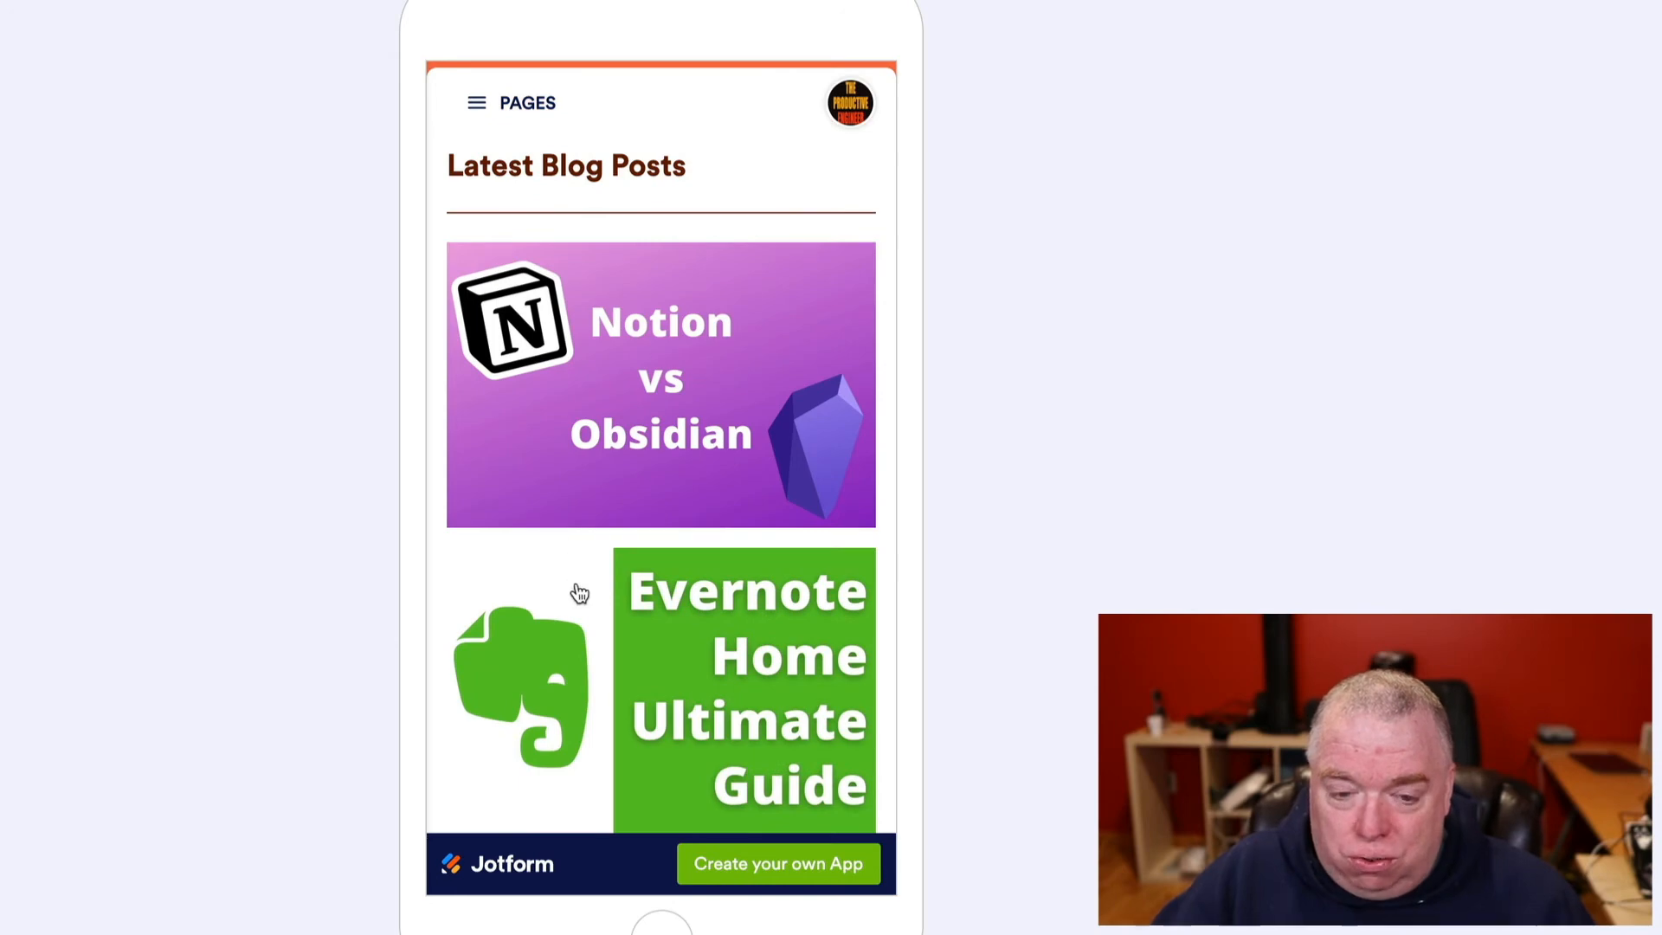
scroll(689, 578, "up", 1)
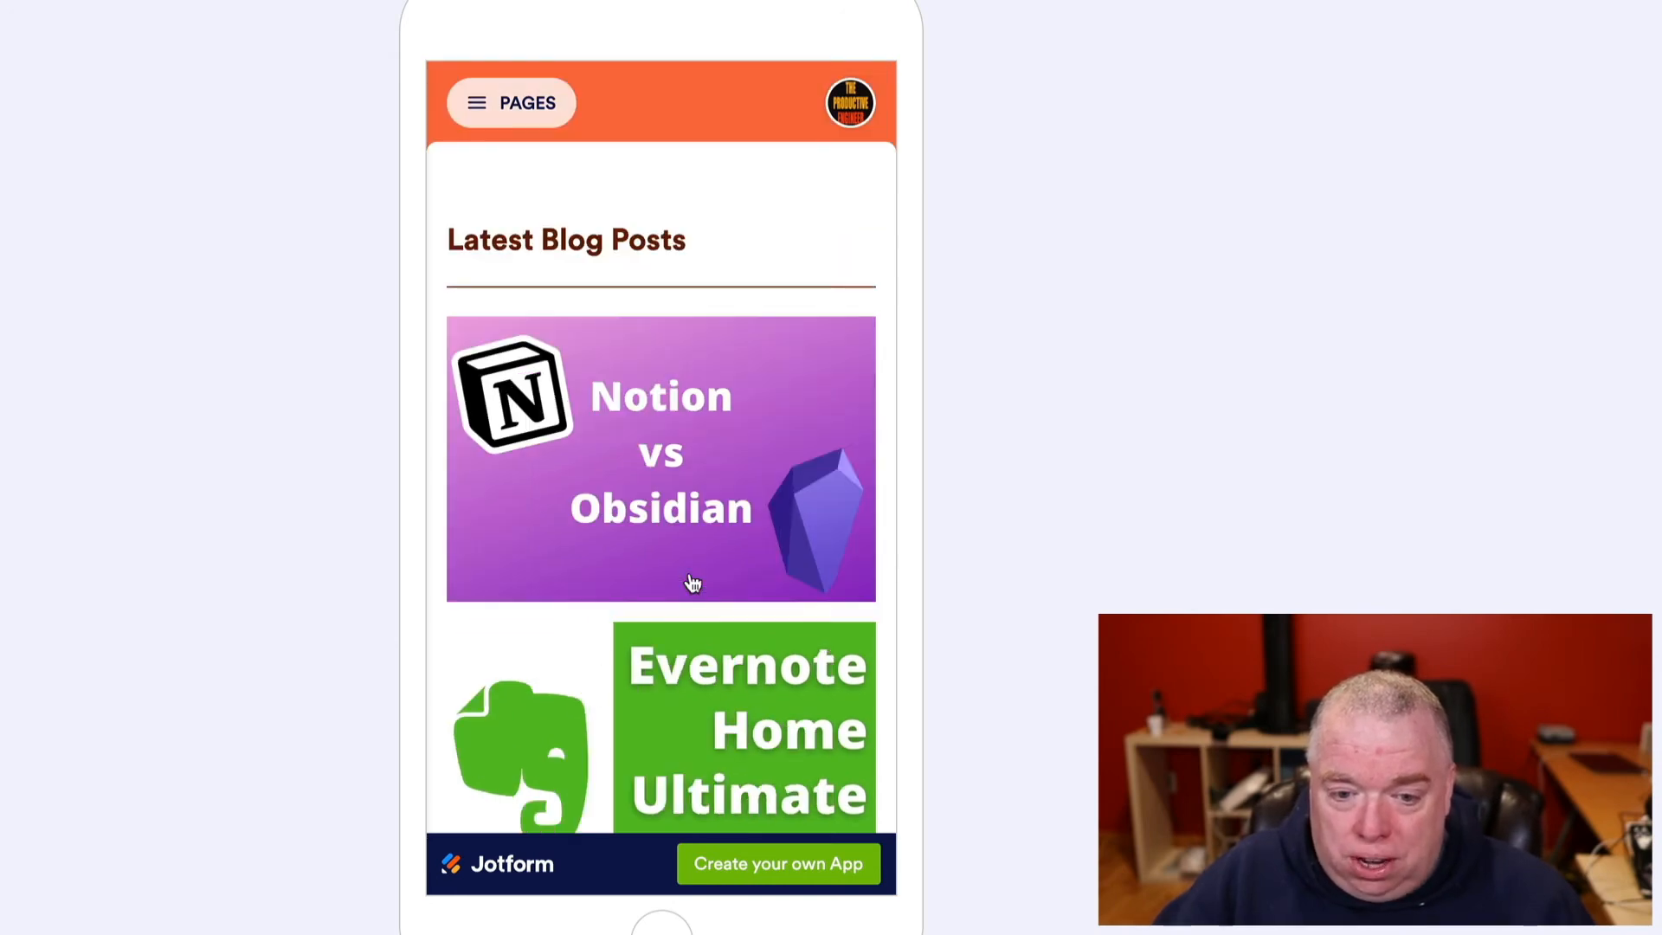
left_click(683, 464)
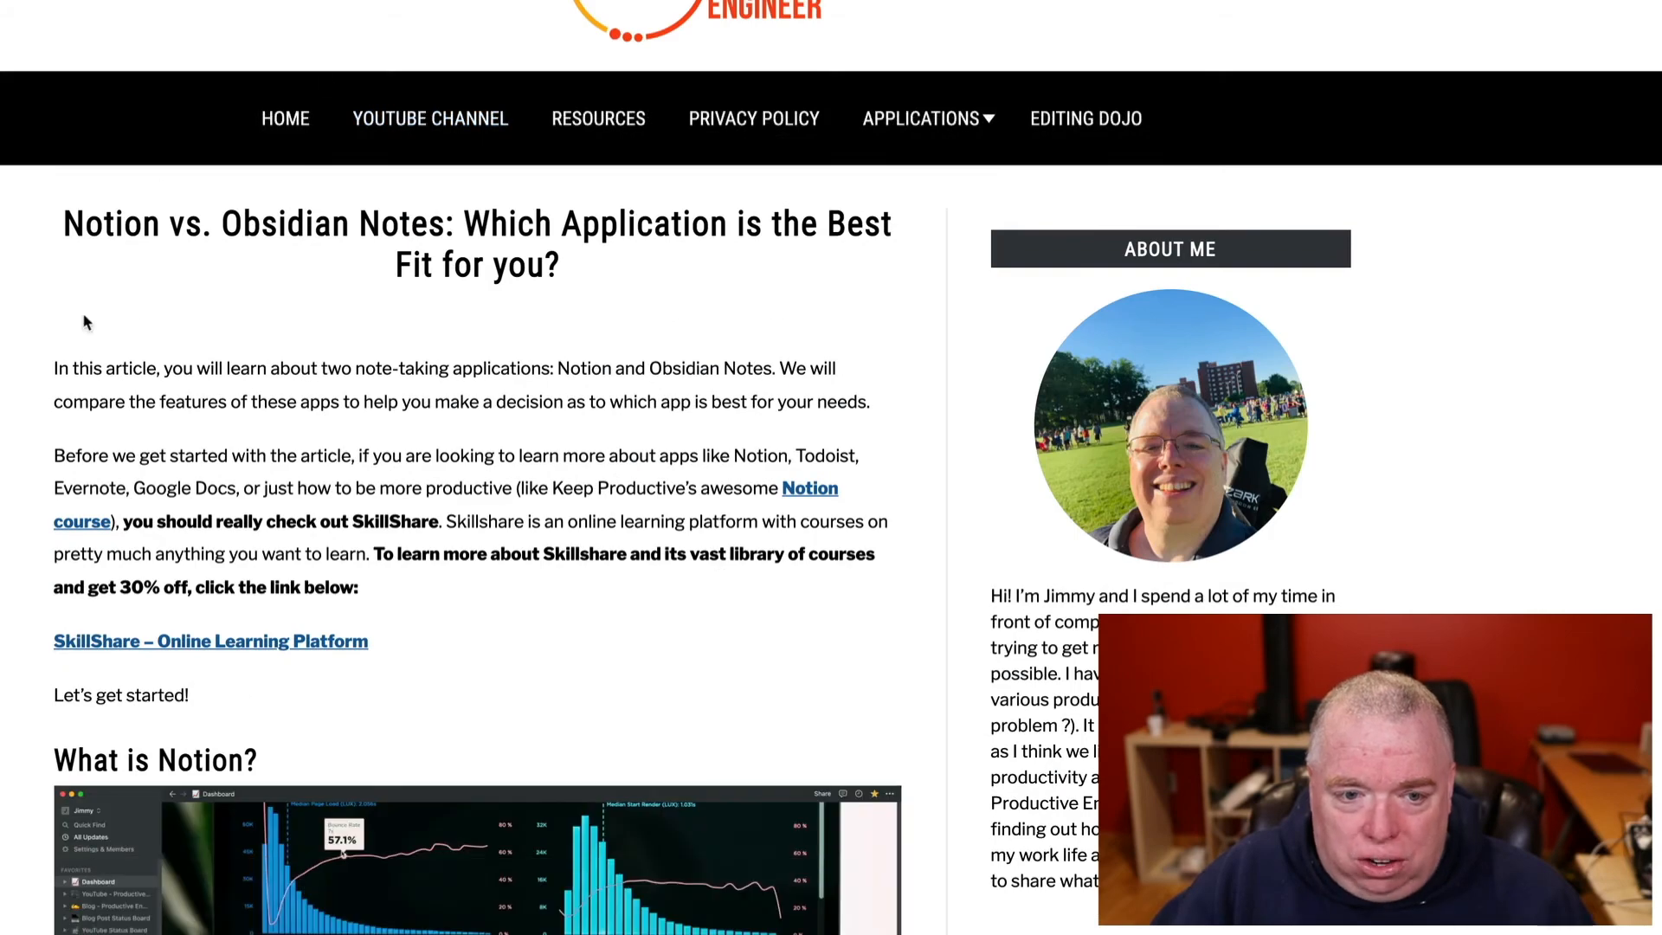
scroll(518, 568, "down", 3)
scroll(517, 568, "up", 3)
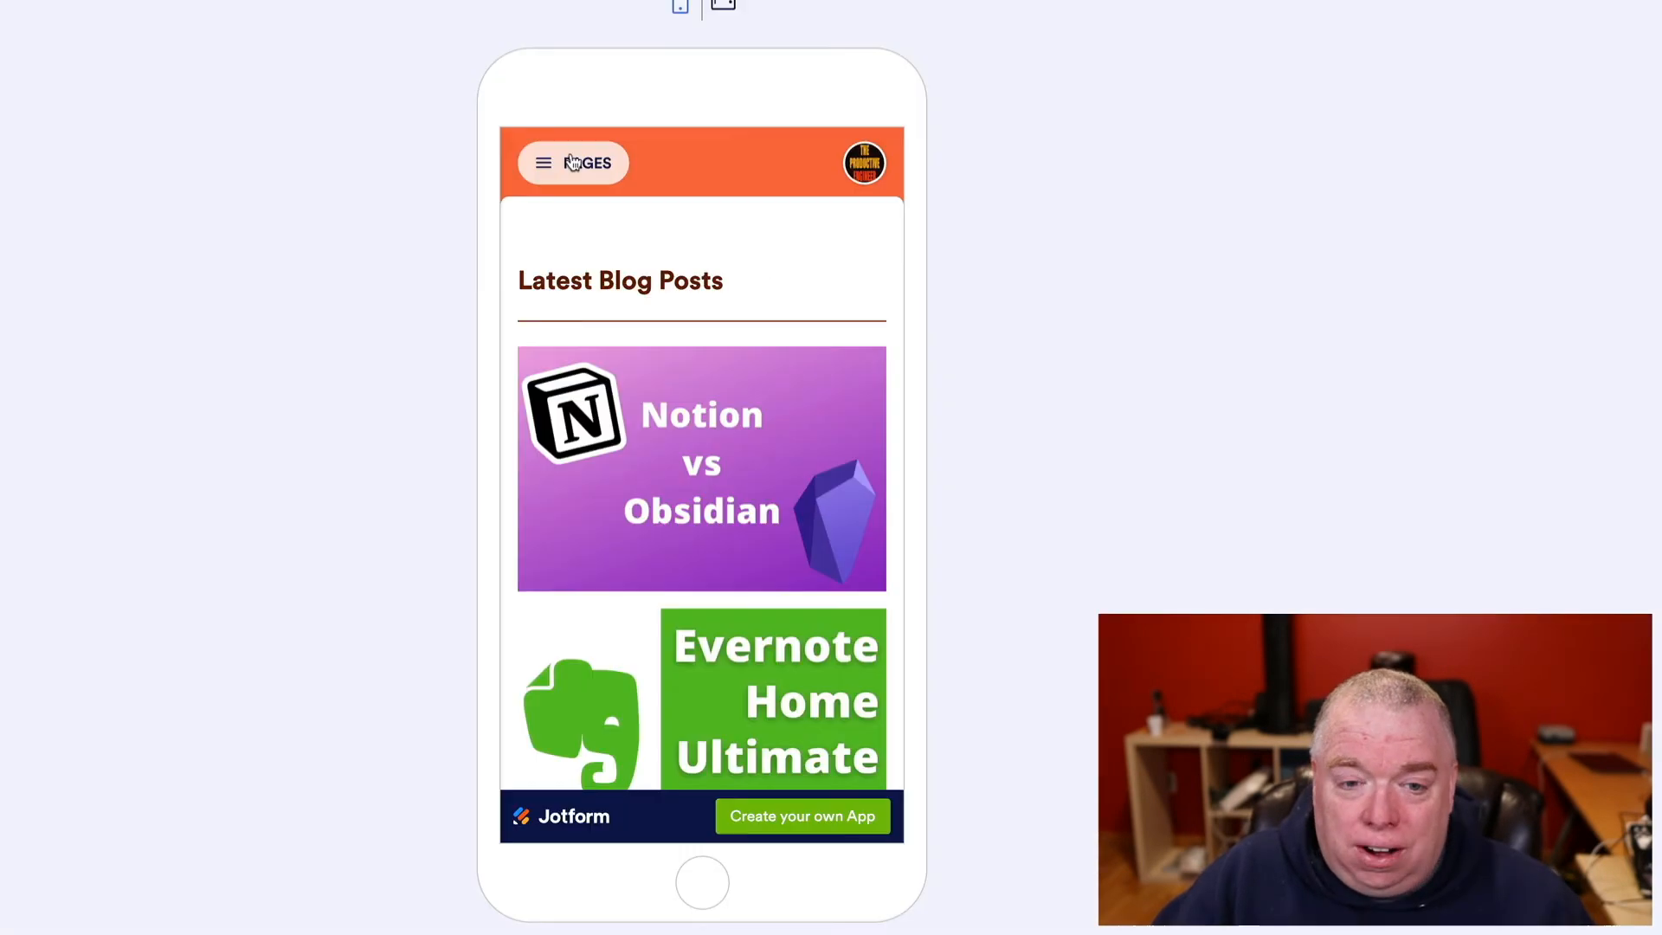
- Return to the app's Homepage through the pages list and scroll through it
left_click(572, 163)
left_click(736, 485)
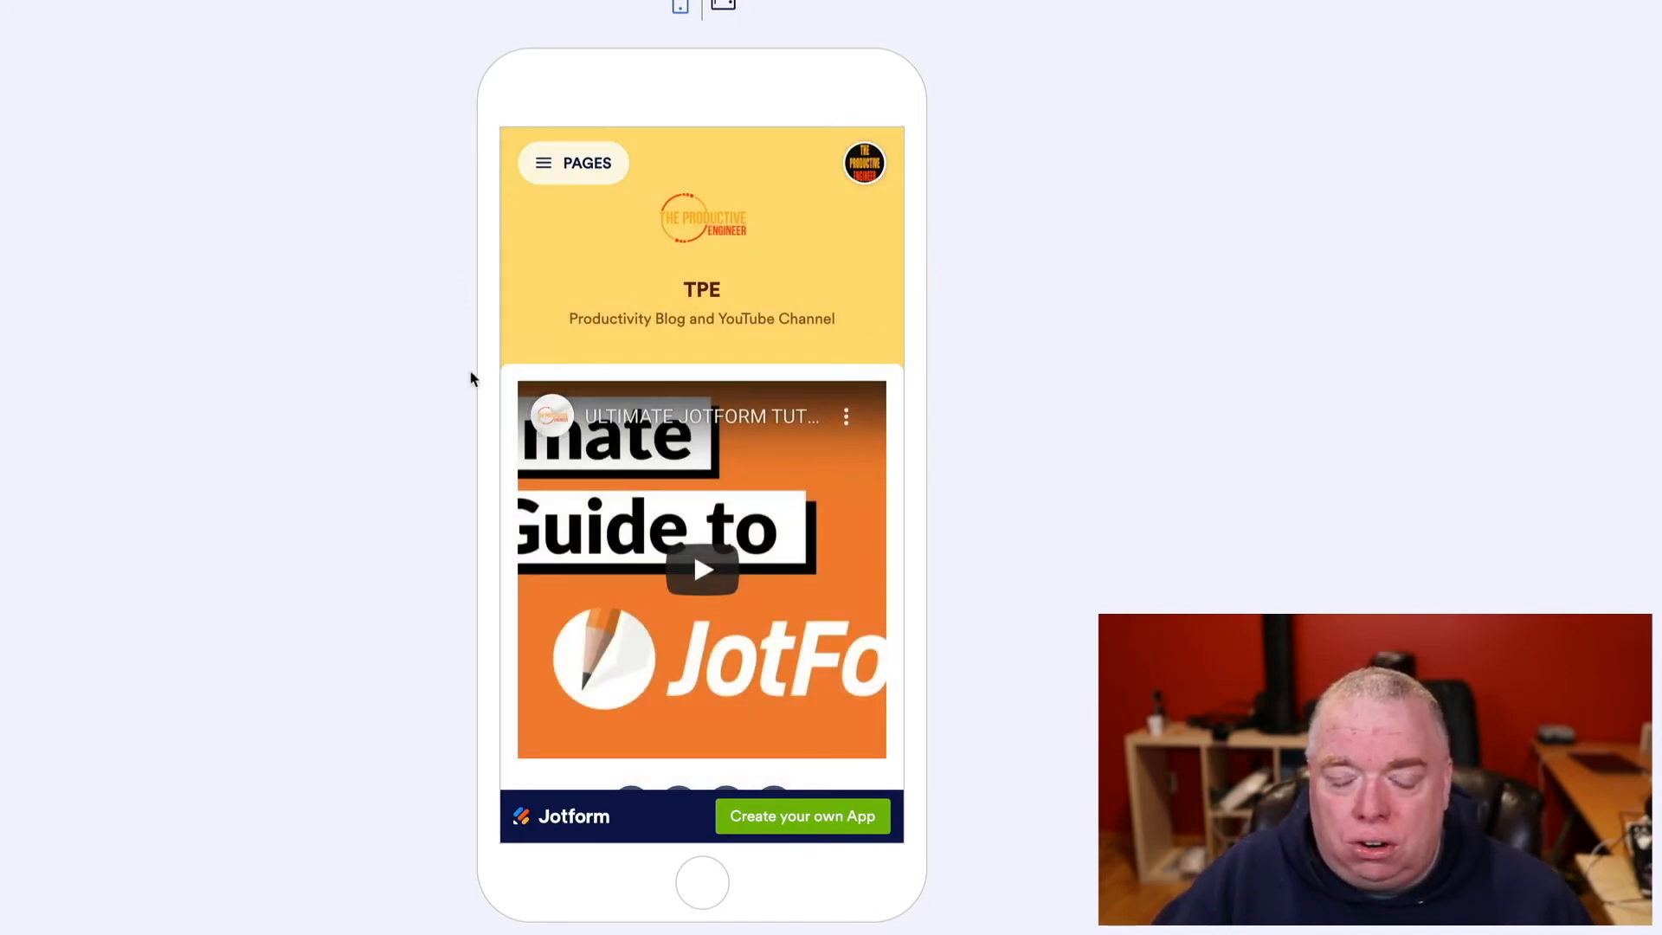
scroll(671, 251, "down", 1)
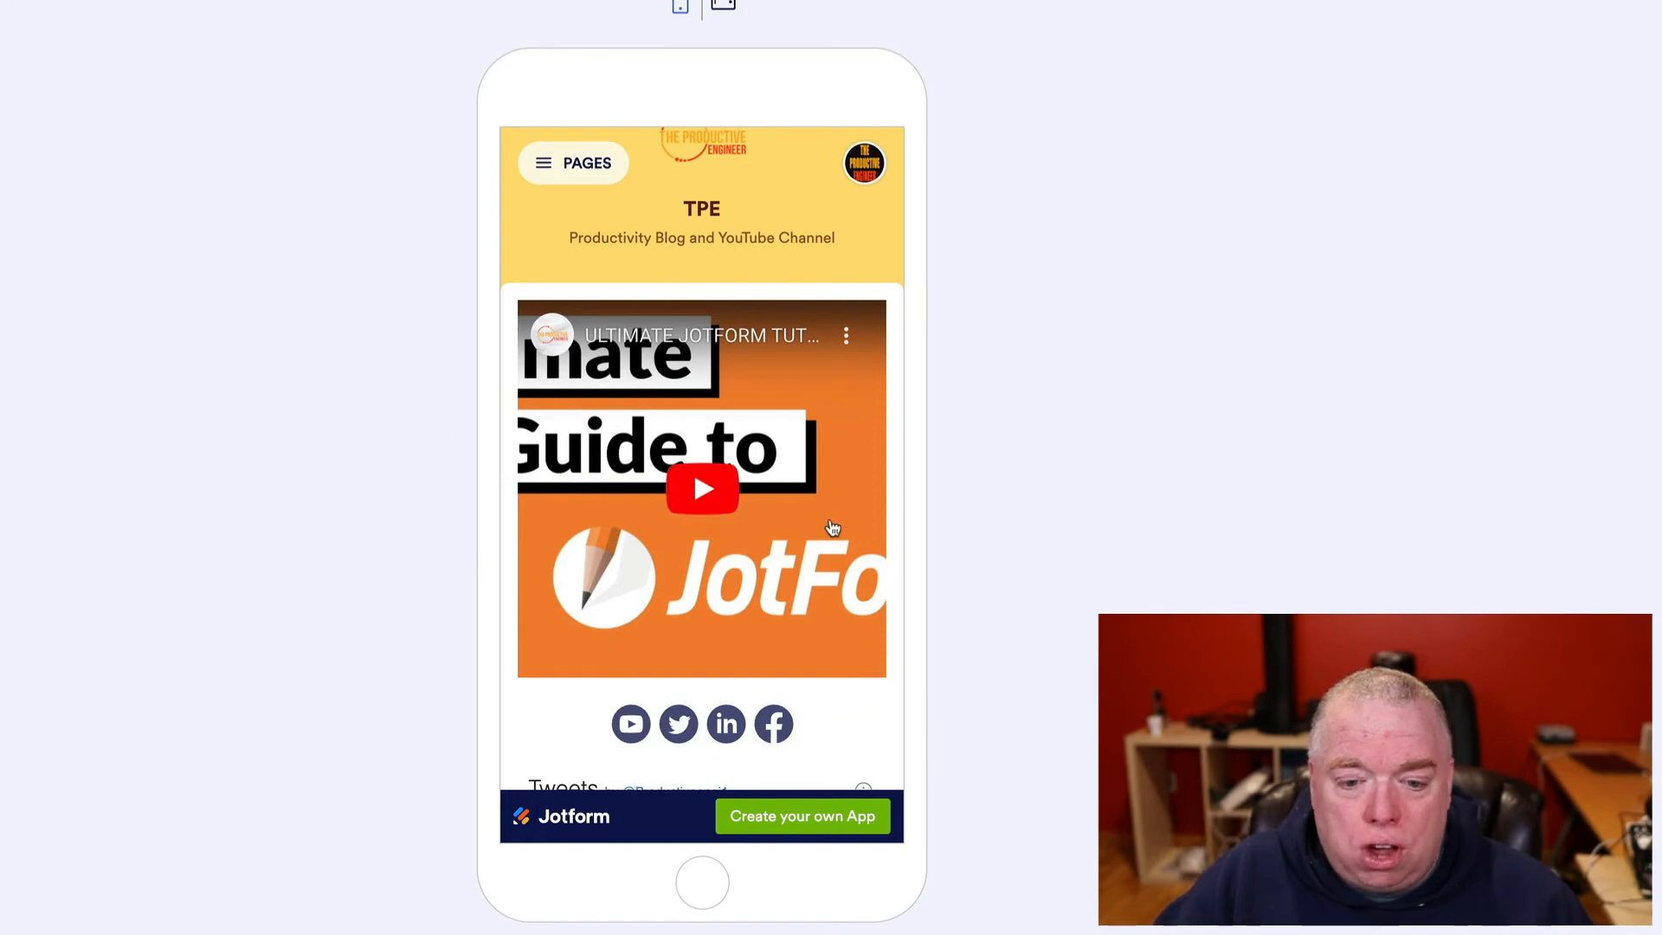
scroll(833, 528, "down", 5)
scroll(887, 218, "up", 7)
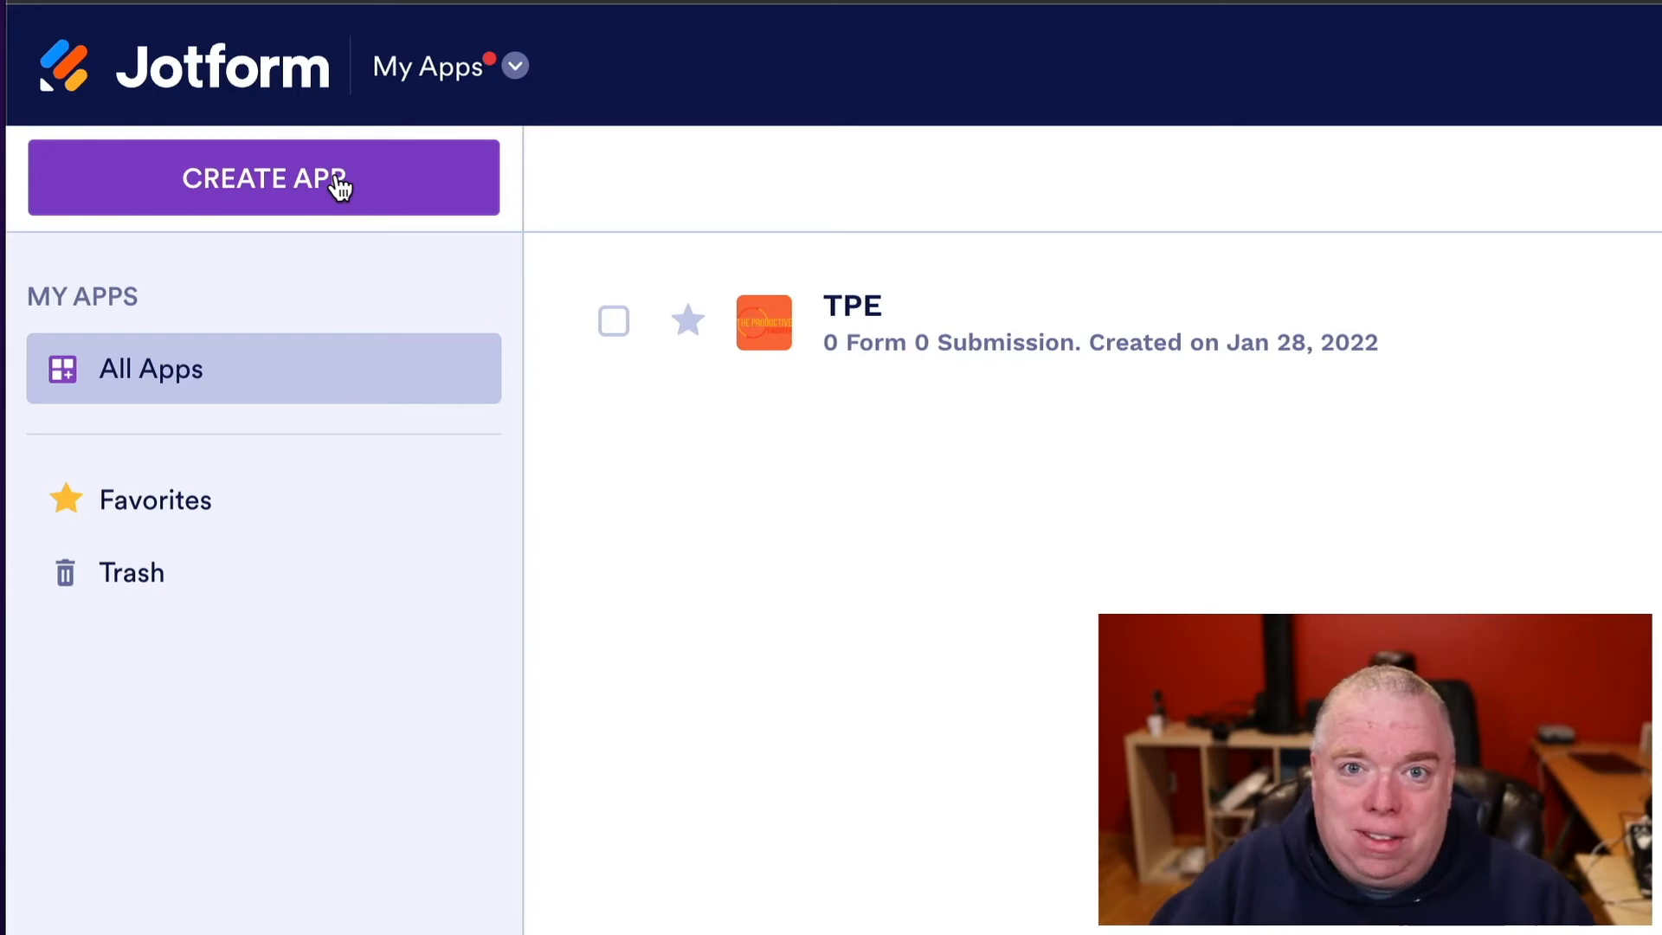
- Start a new app from My Apps to show the scratch, template and clone options
left_click(338, 179)
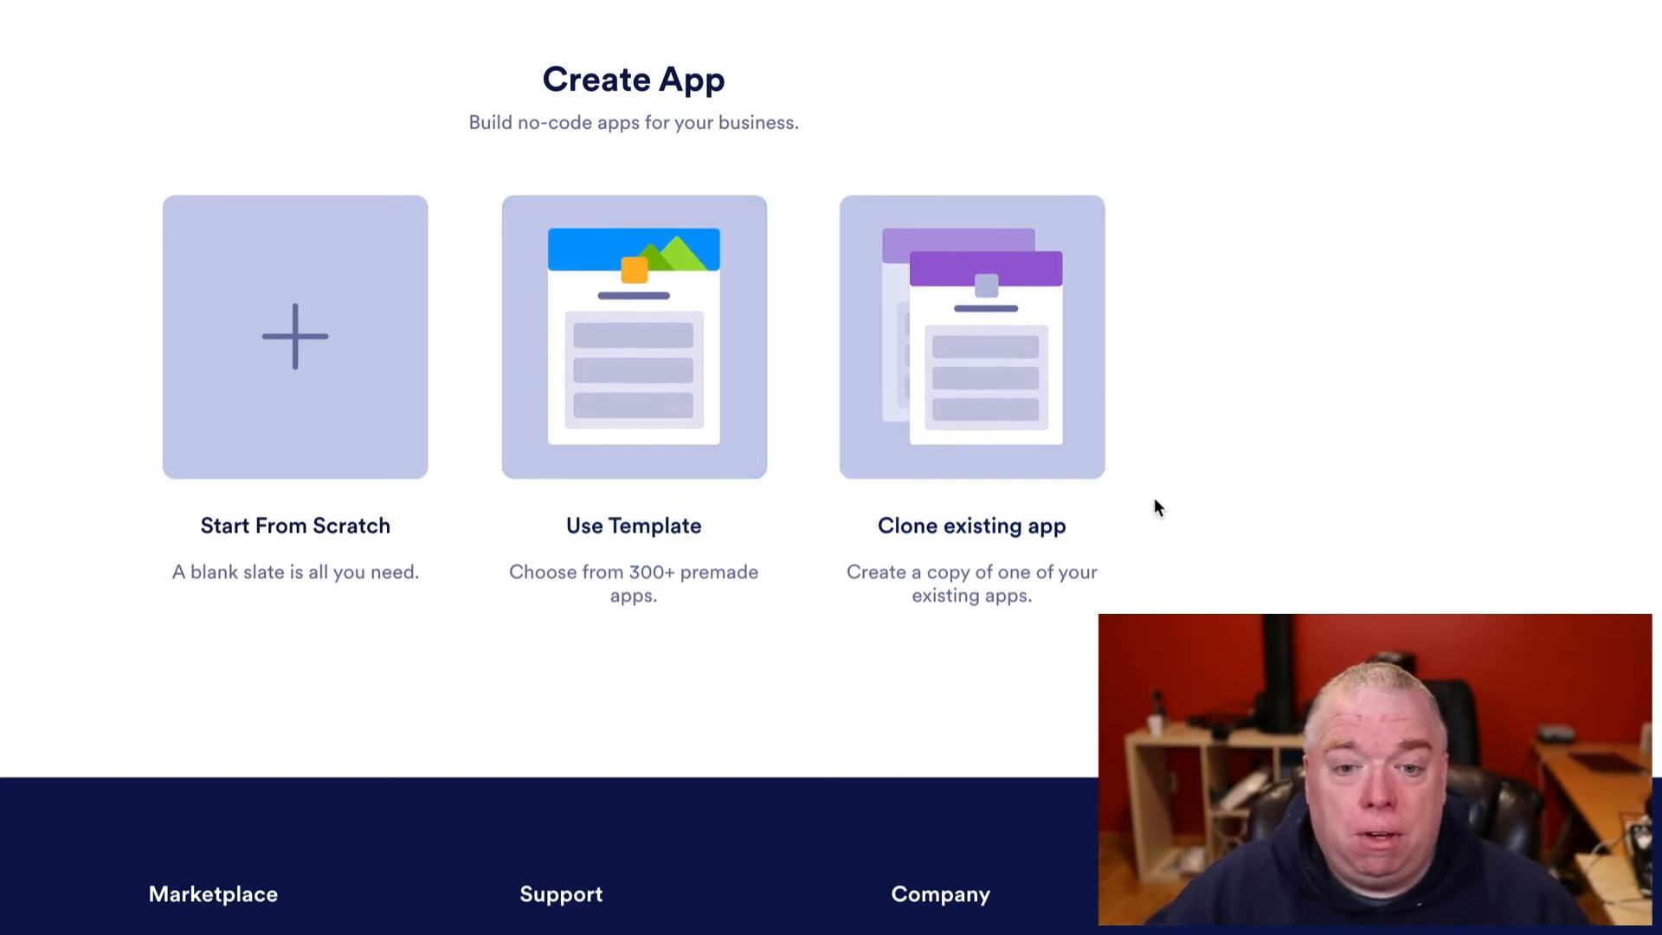
left_click(699, 398)
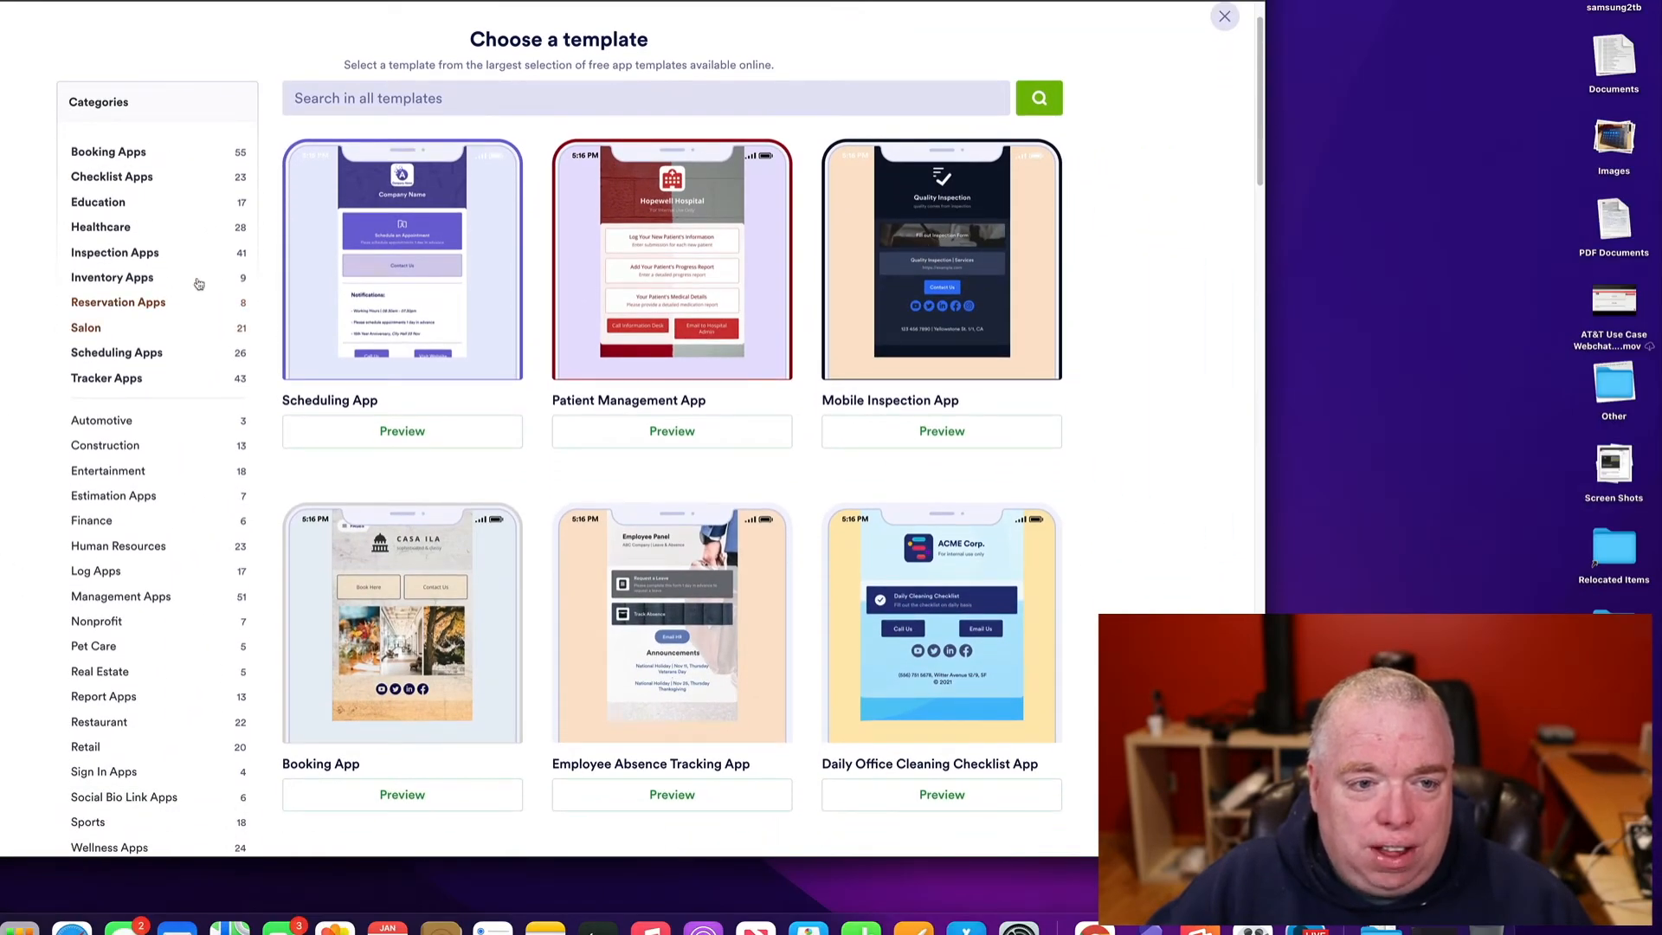
scroll(230, 204, "down", 5)
scroll(232, 199, "up", 2)
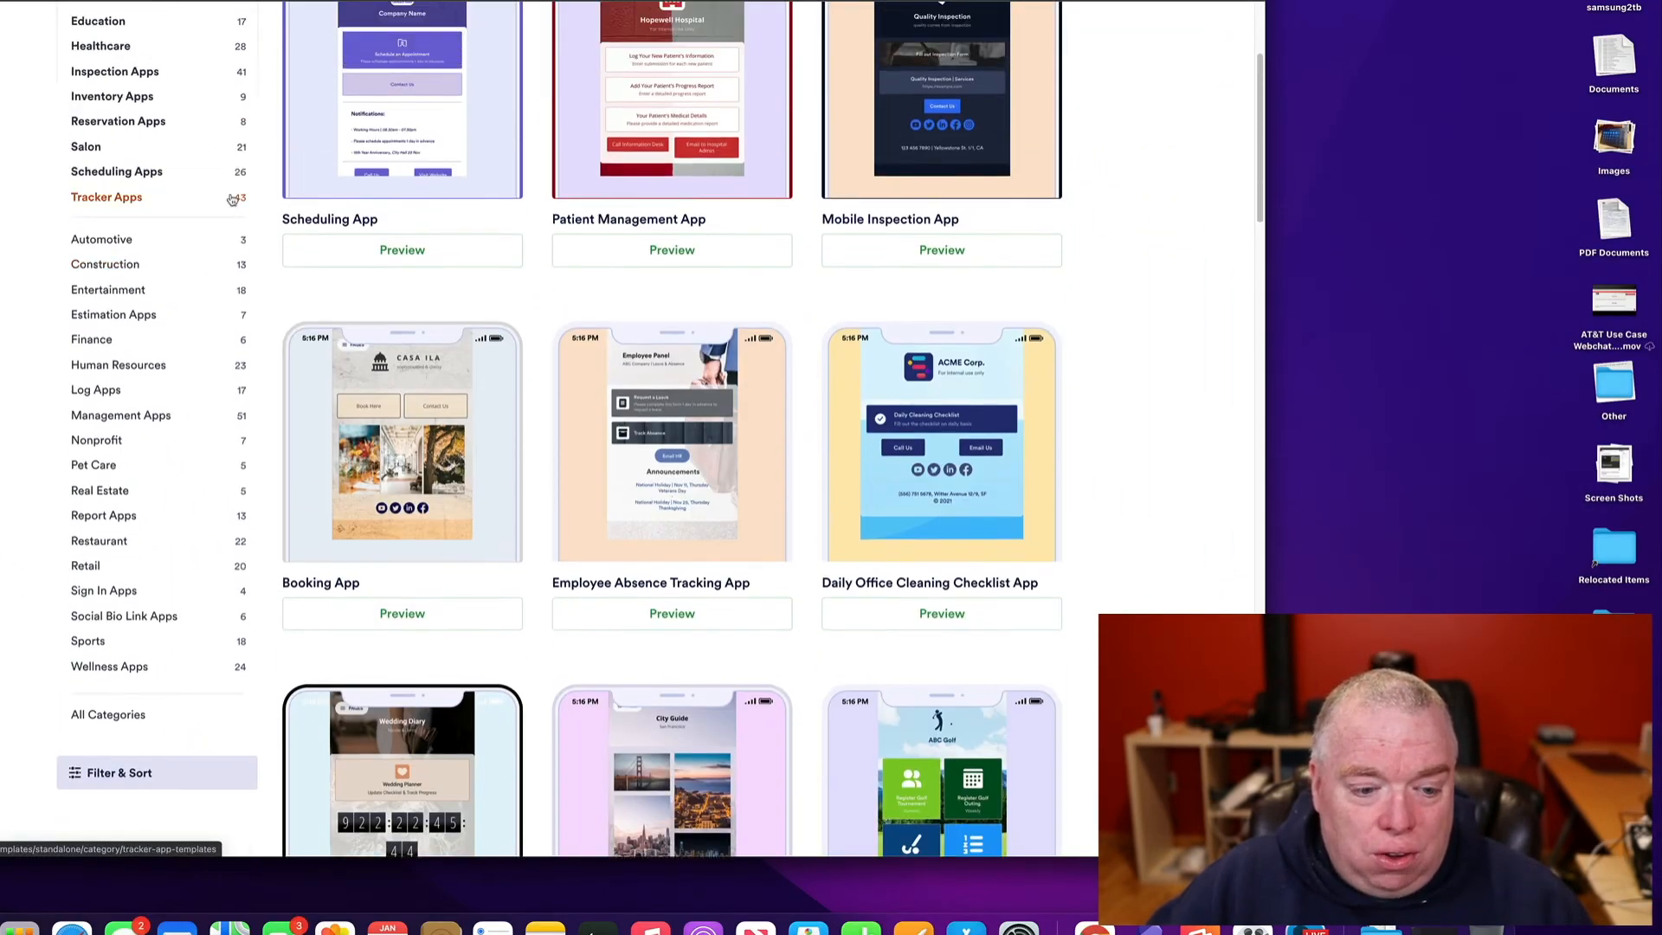
scroll(230, 199, "up", 4)
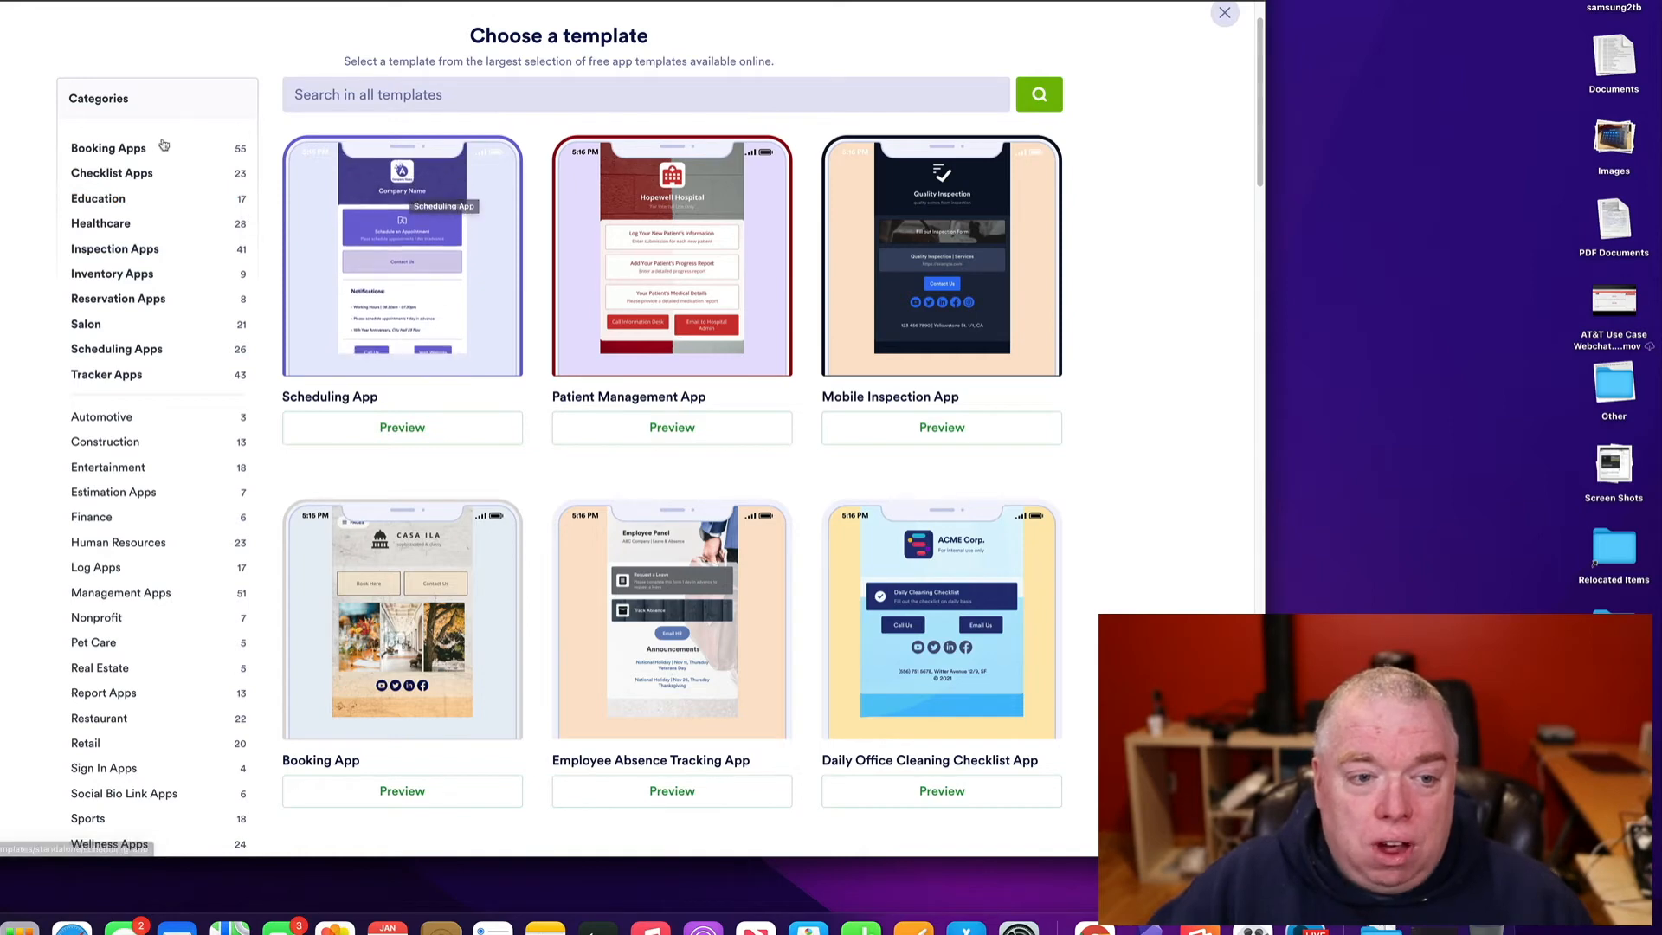
left_click(200, 202)
scroll(1198, 471, "down", 2)
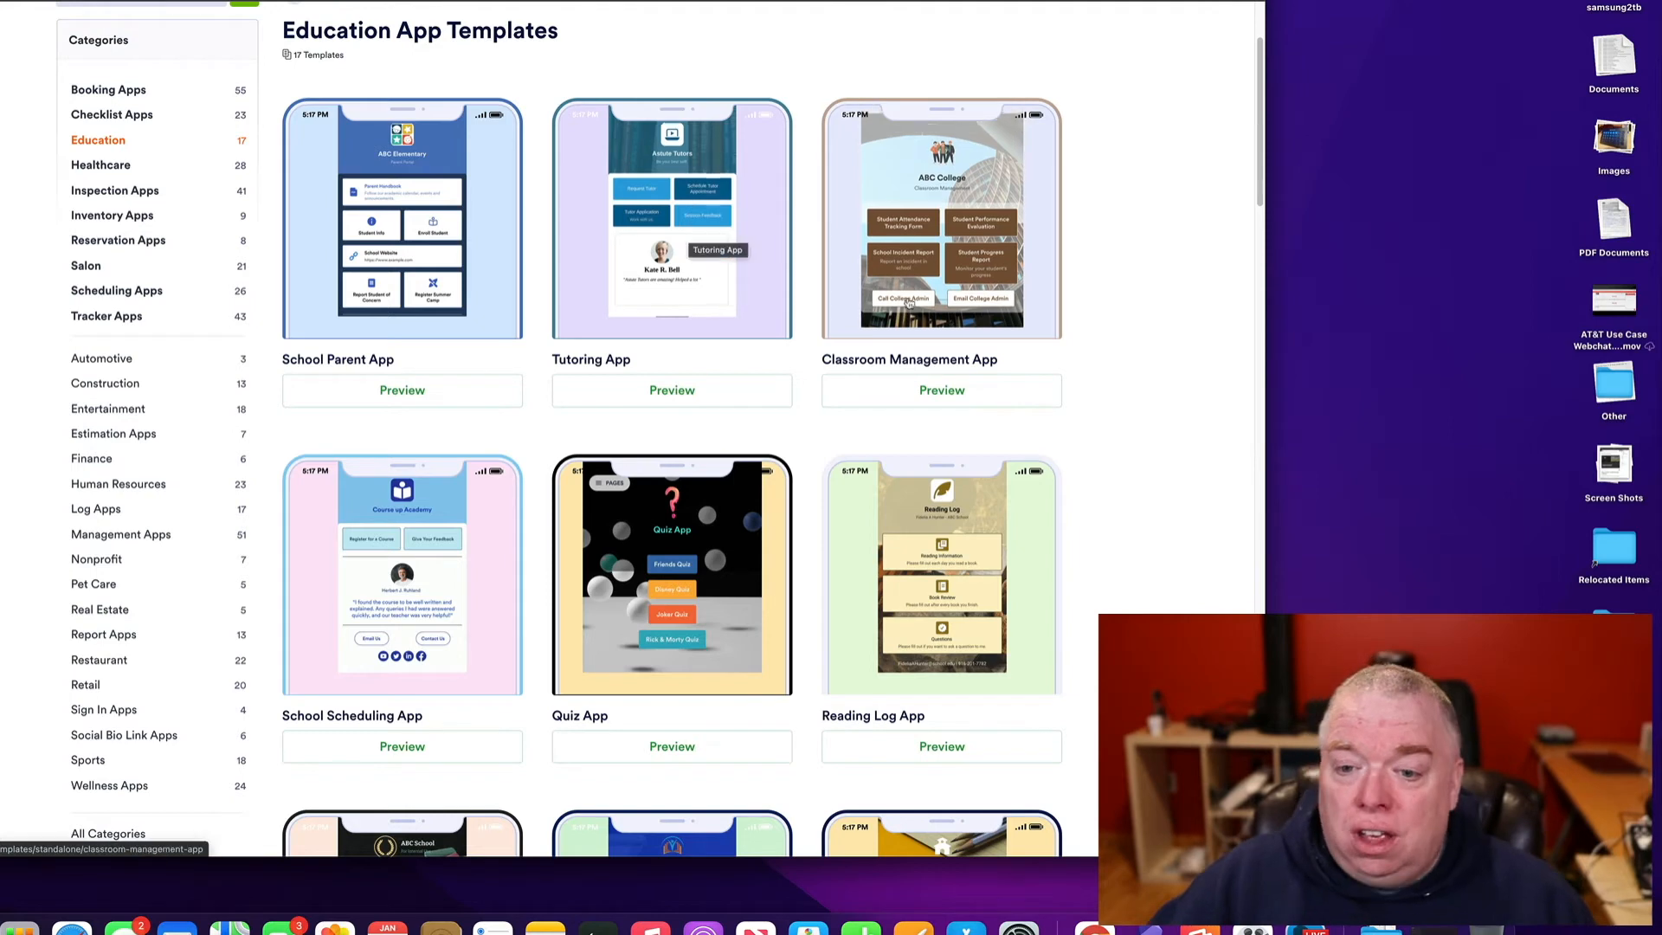
scroll(907, 314, "down", 5)
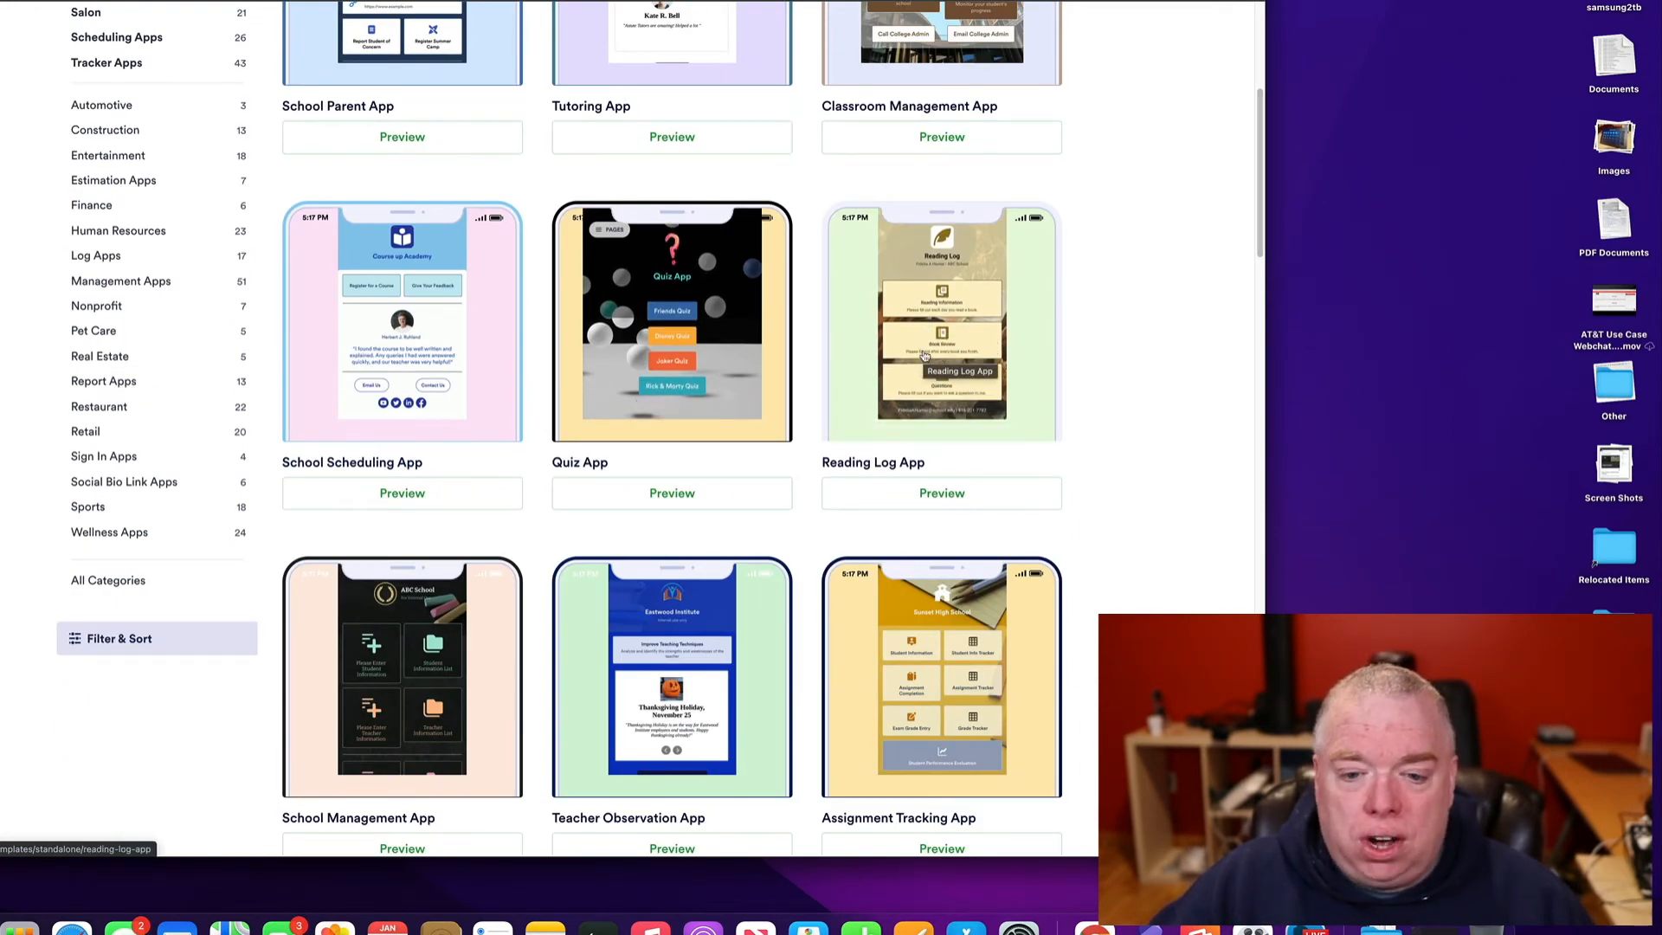
scroll(159, 326, "down", 1)
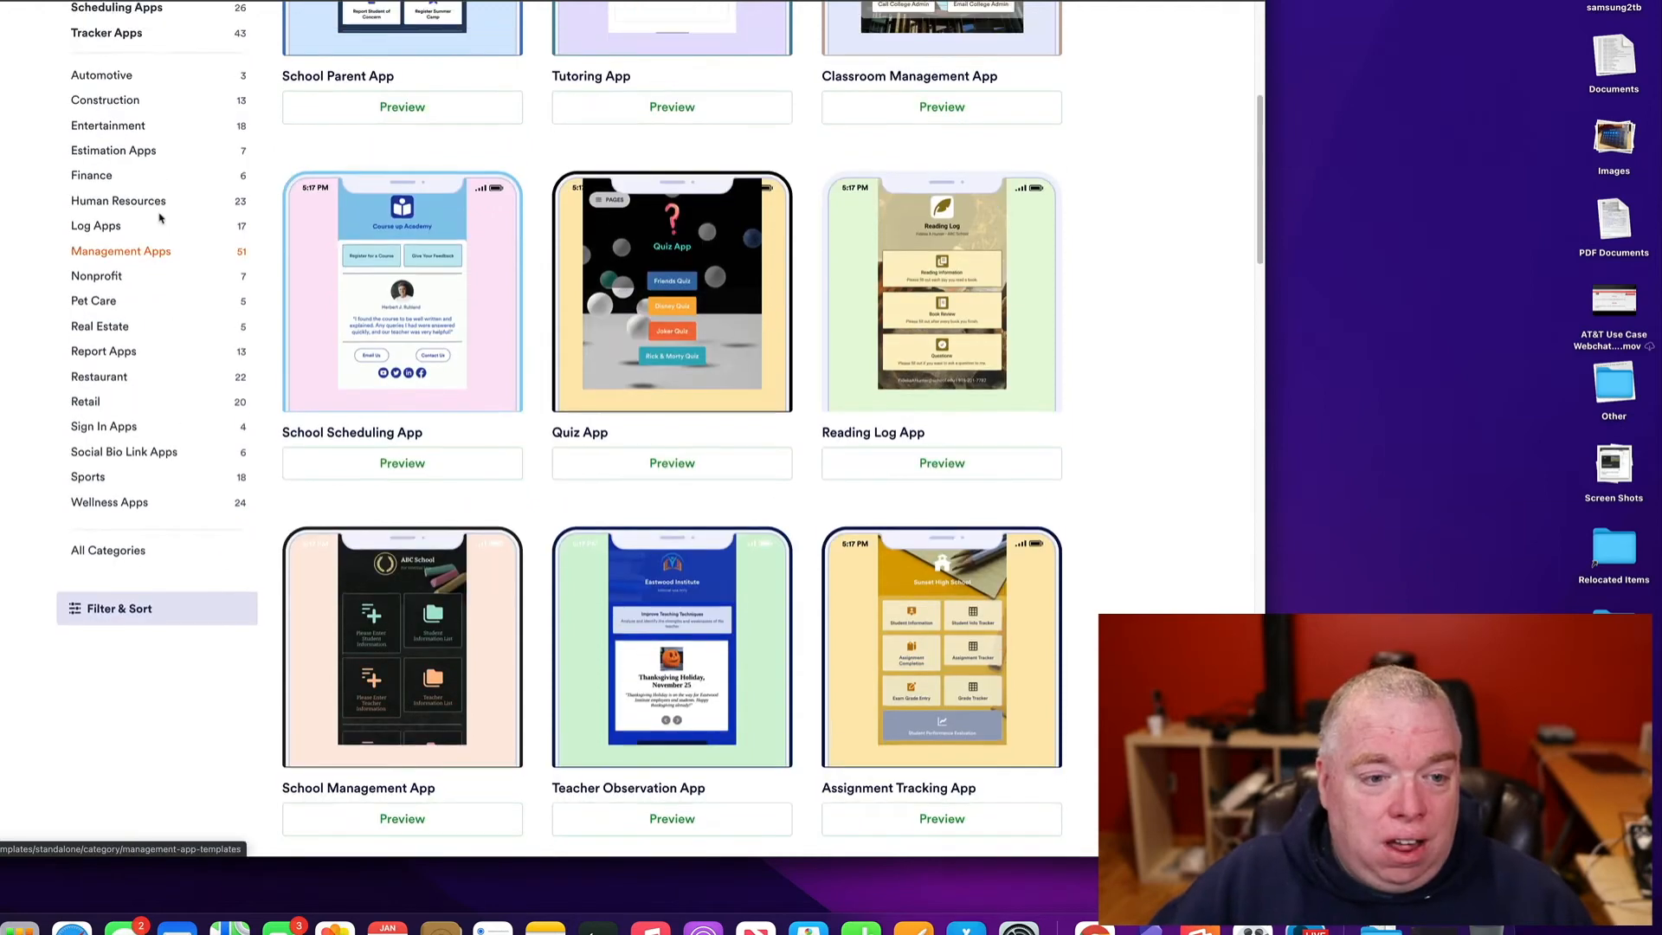
scroll(158, 364, "up", 5)
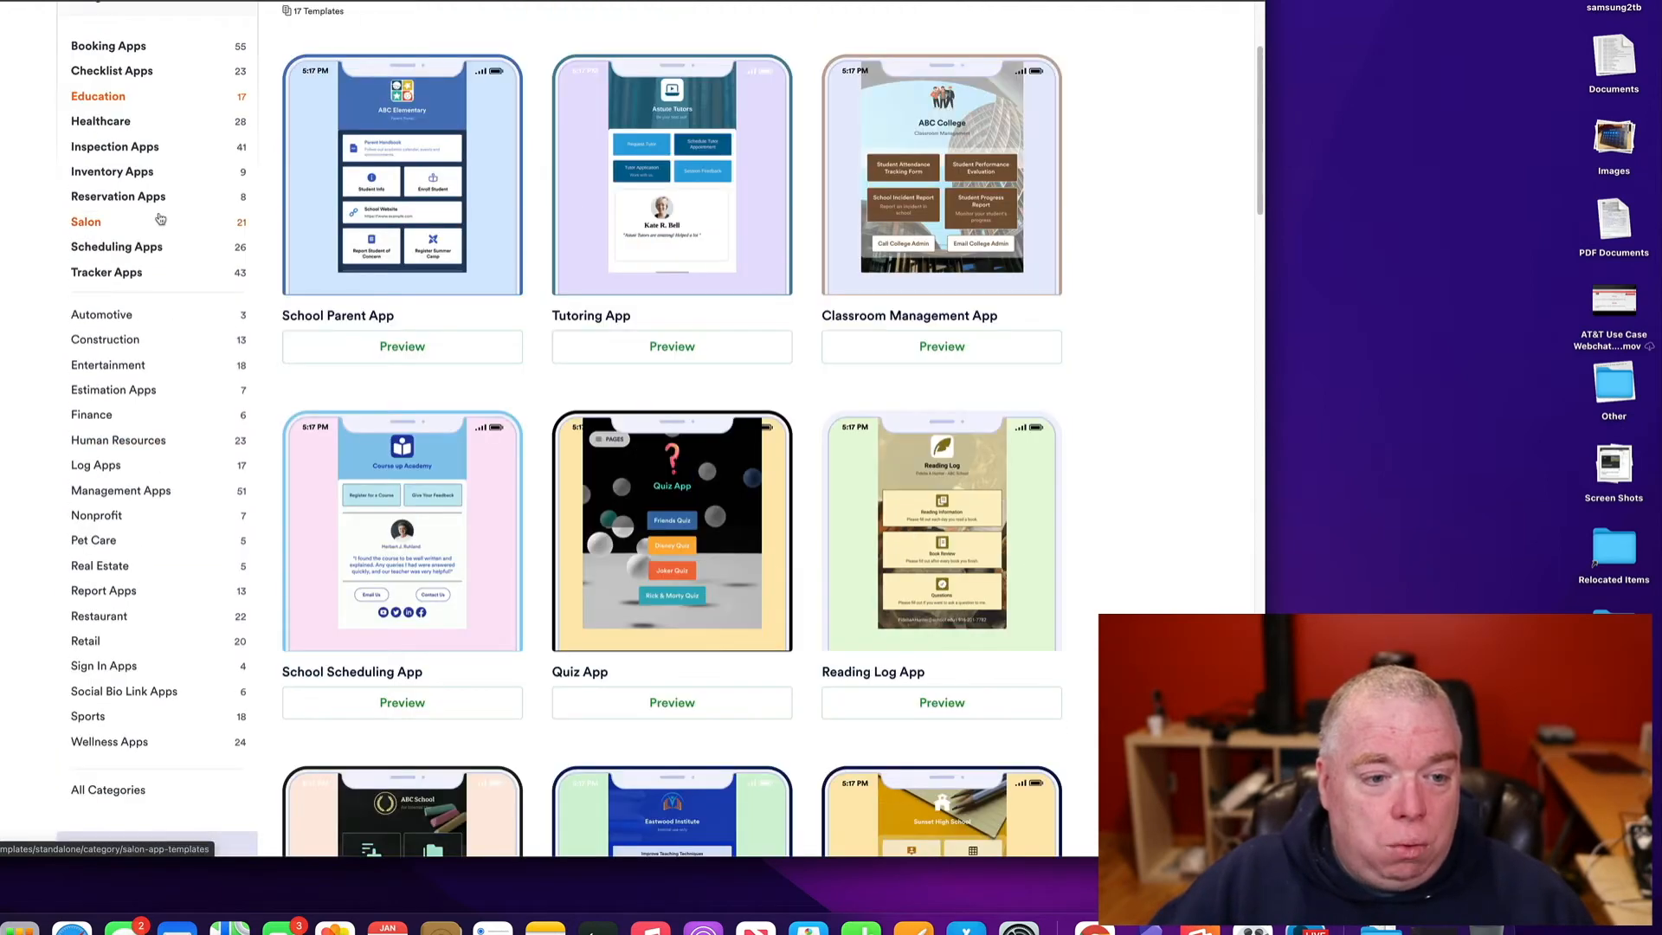
left_click(141, 551)
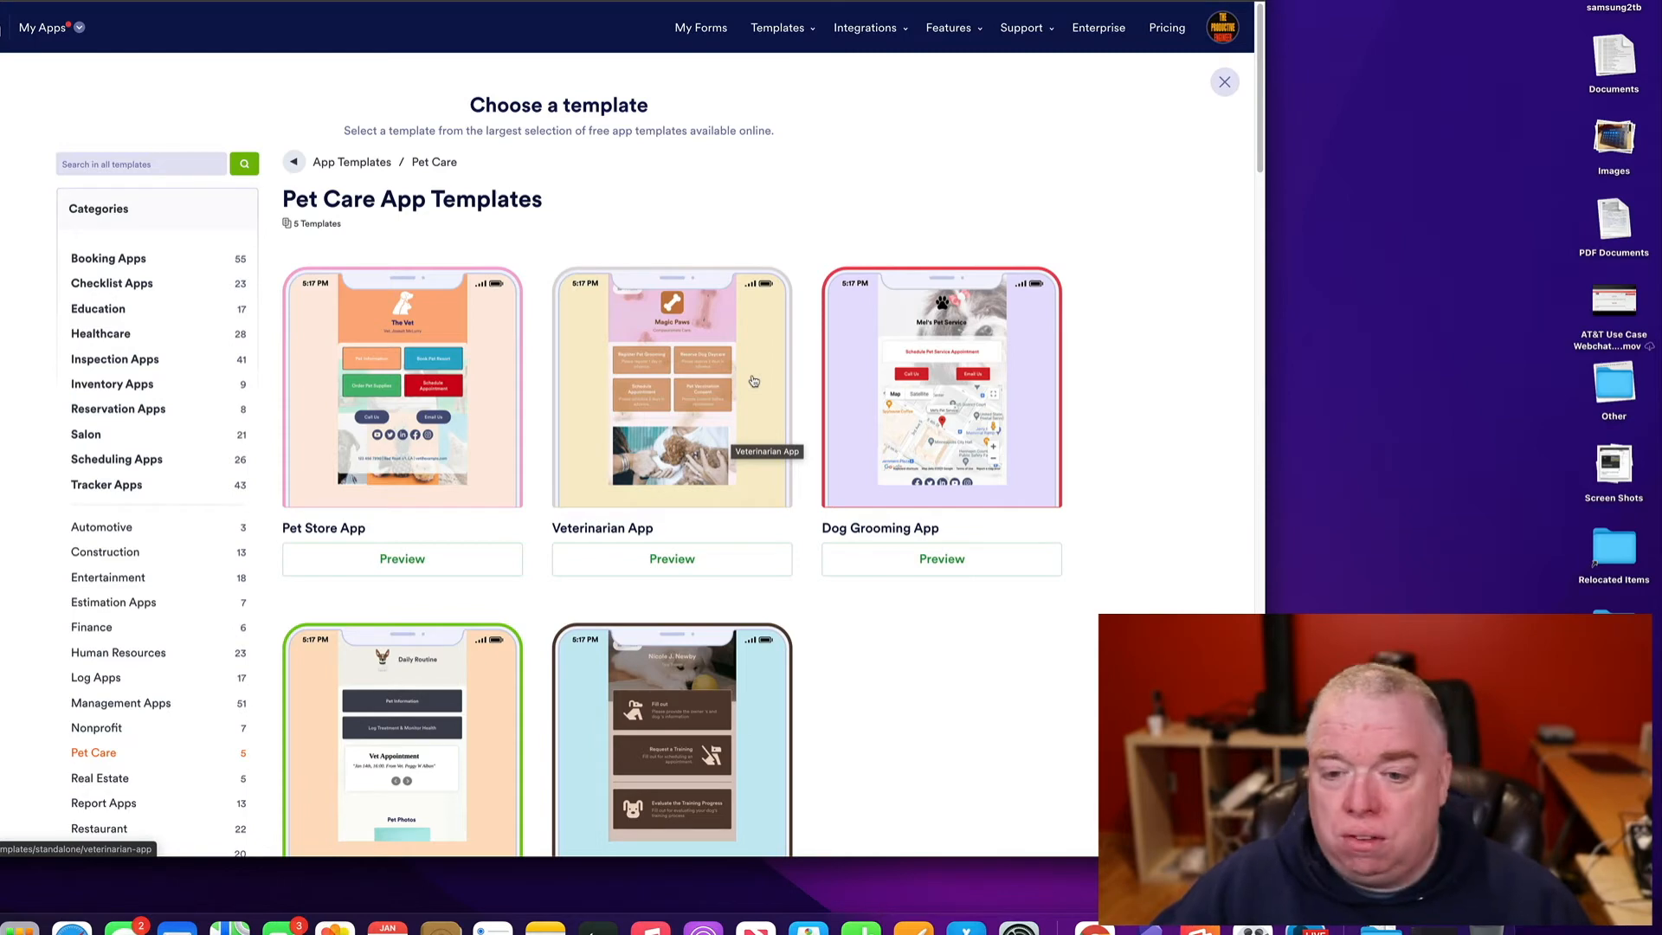
scroll(754, 382, "down", 1)
left_click(159, 545)
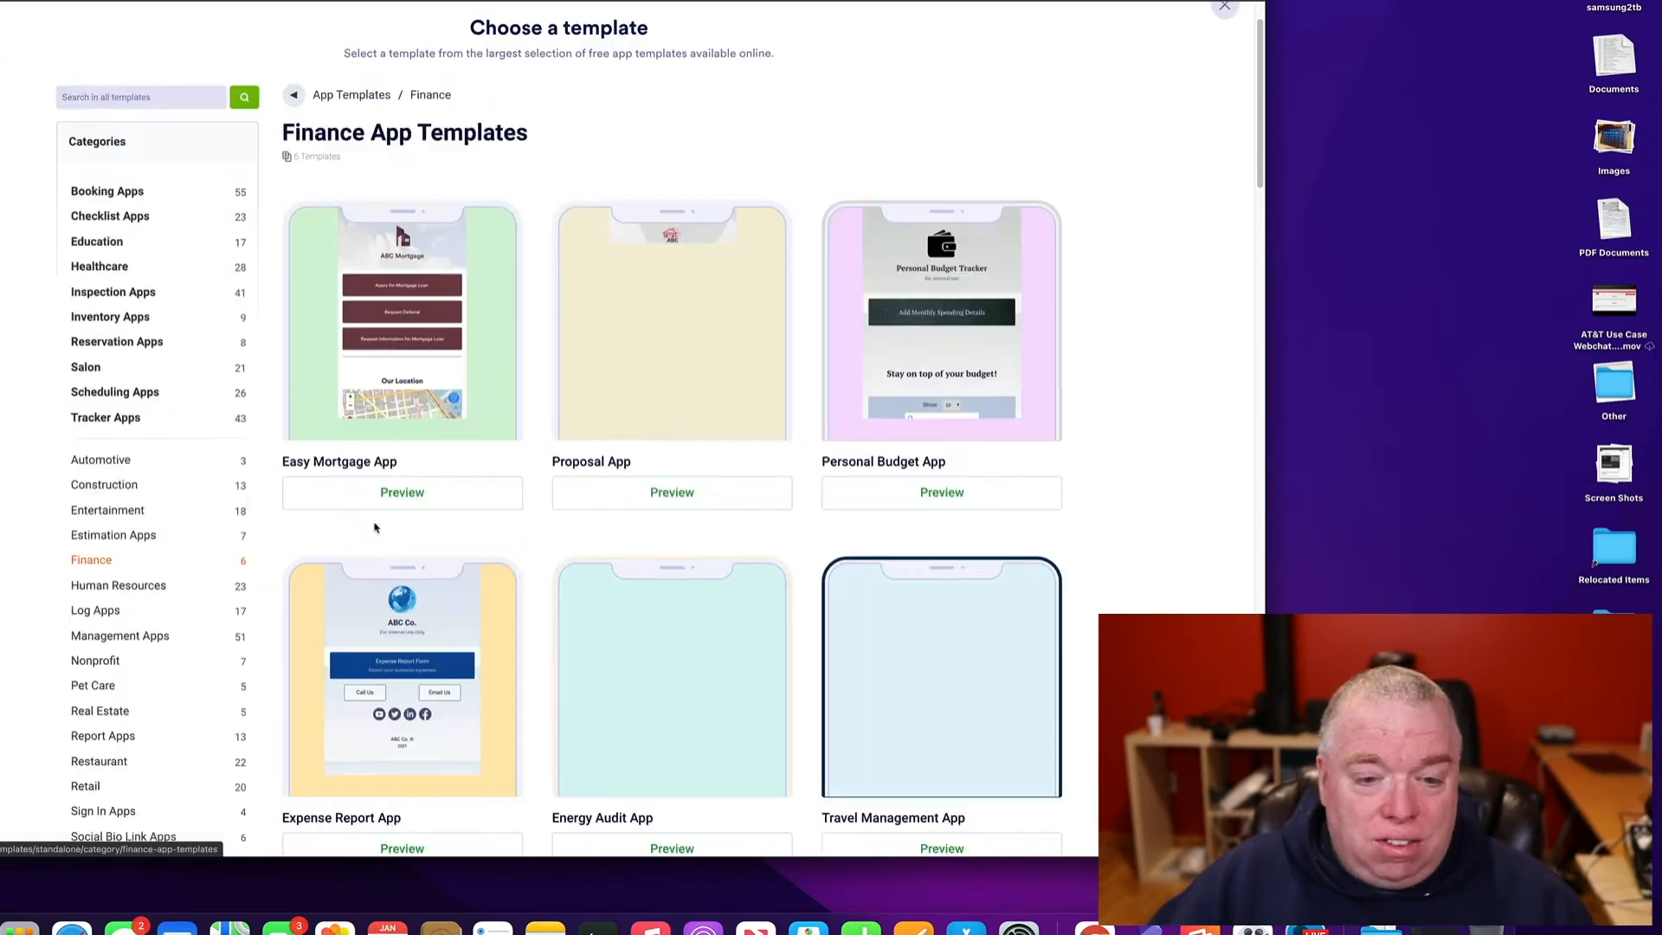
scroll(375, 527, "up", 1)
scroll(926, 330, "down", 3)
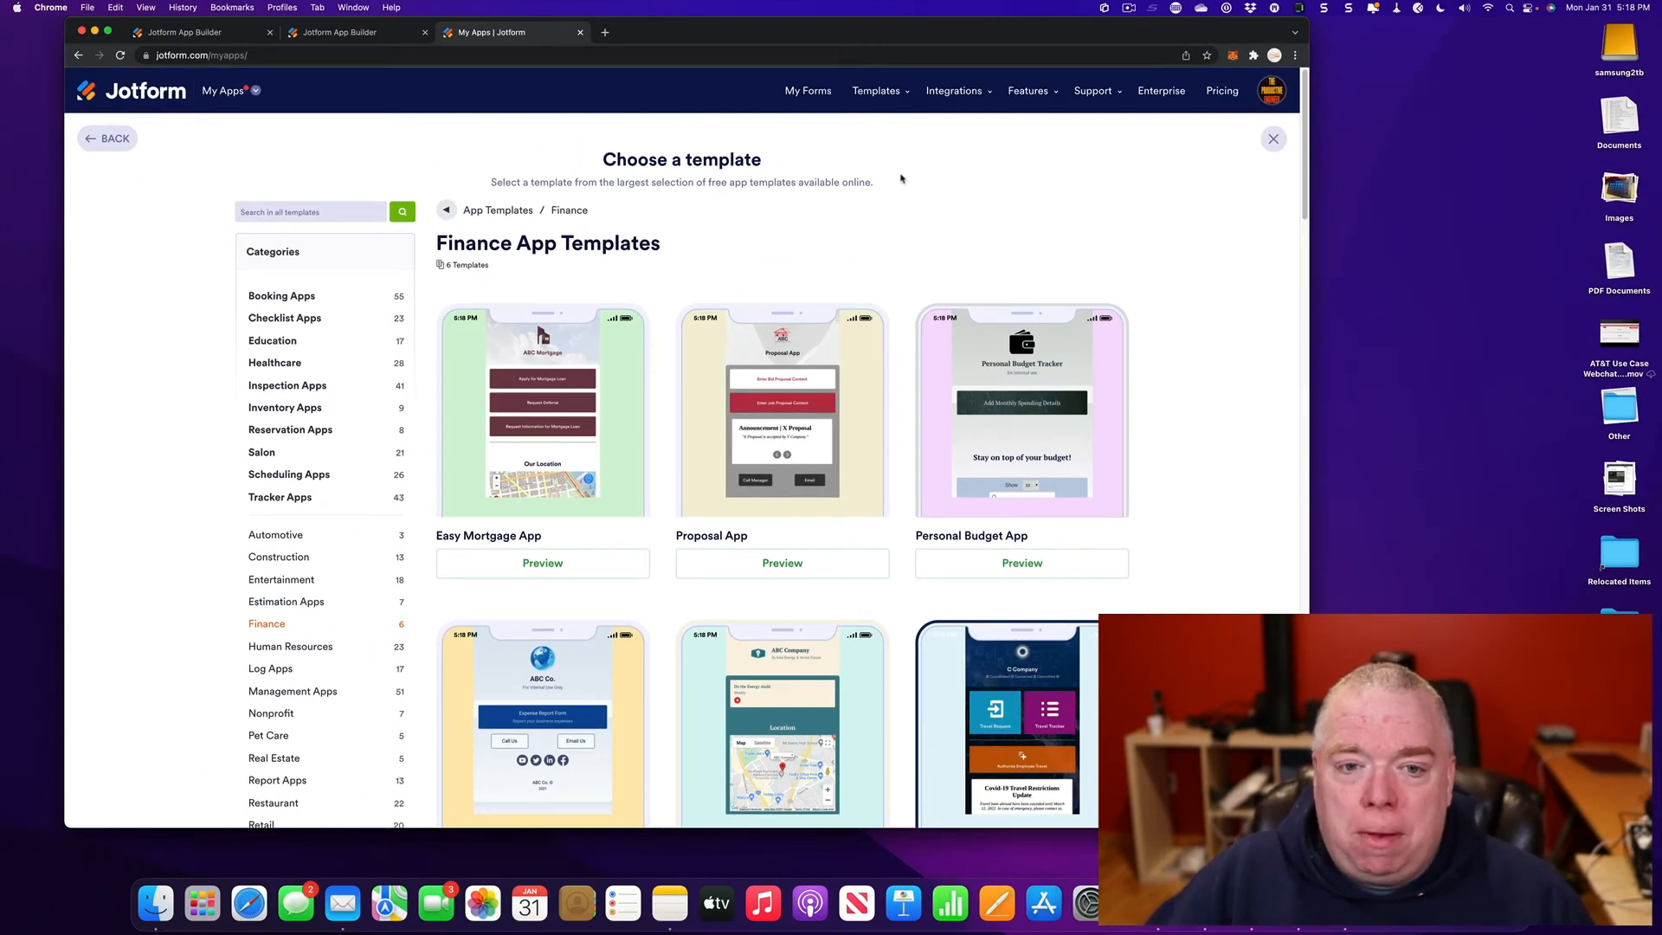
left_click(121, 146)
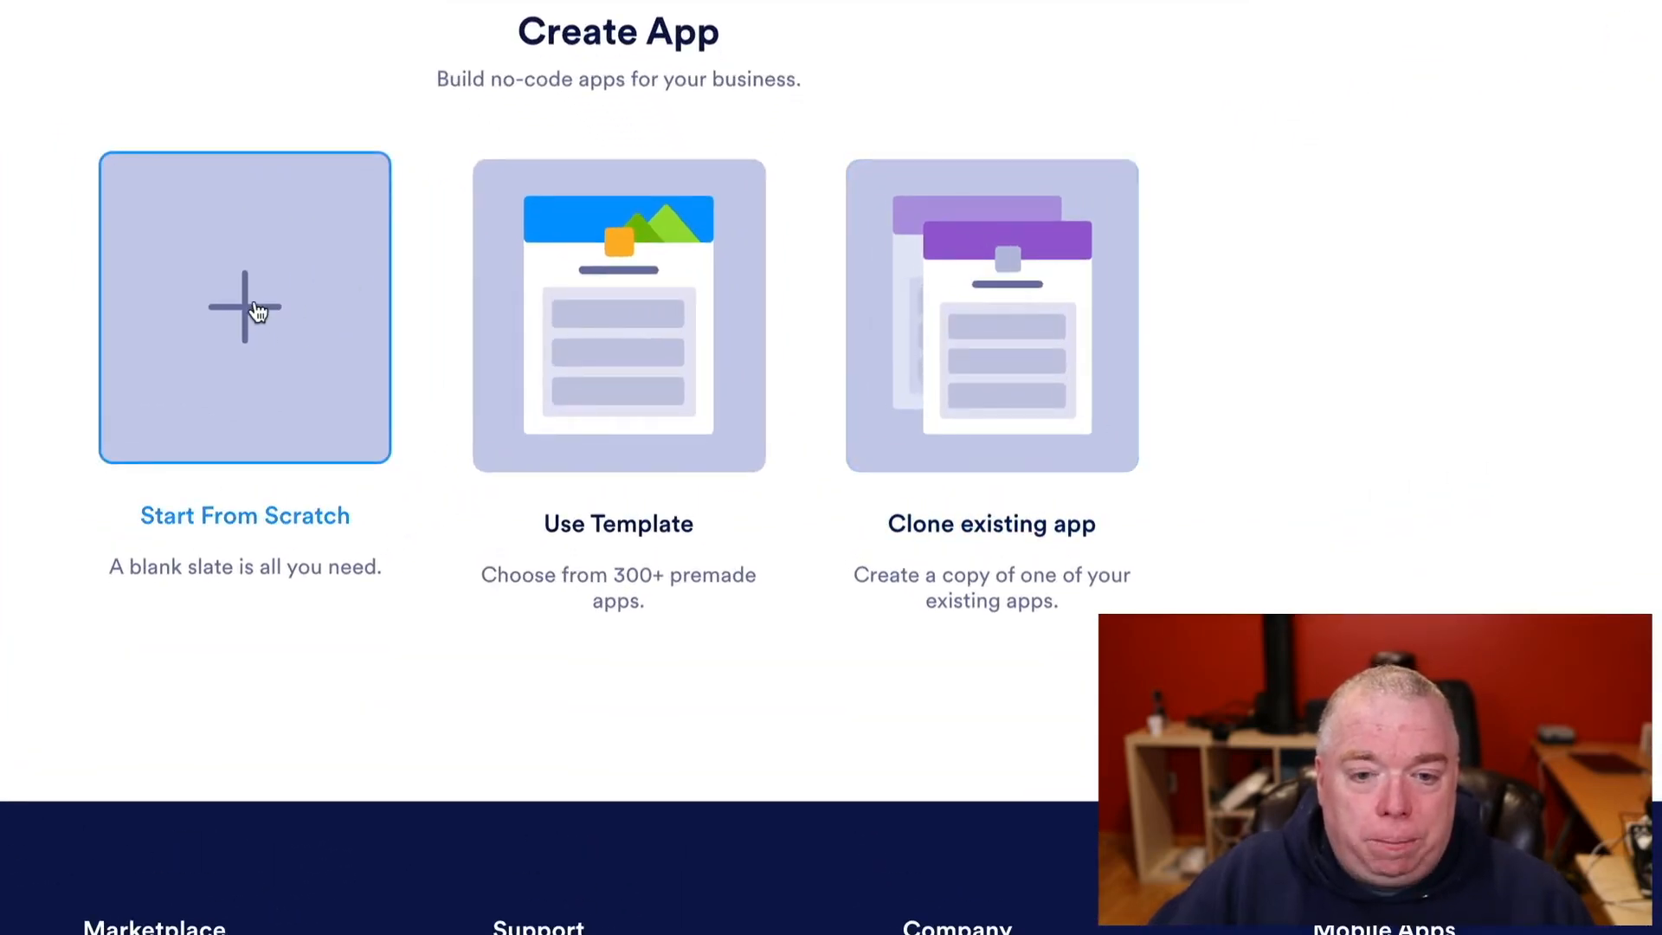
- Start a blank app from scratch and title it 'The Productive Engineer'
left_click(257, 307)
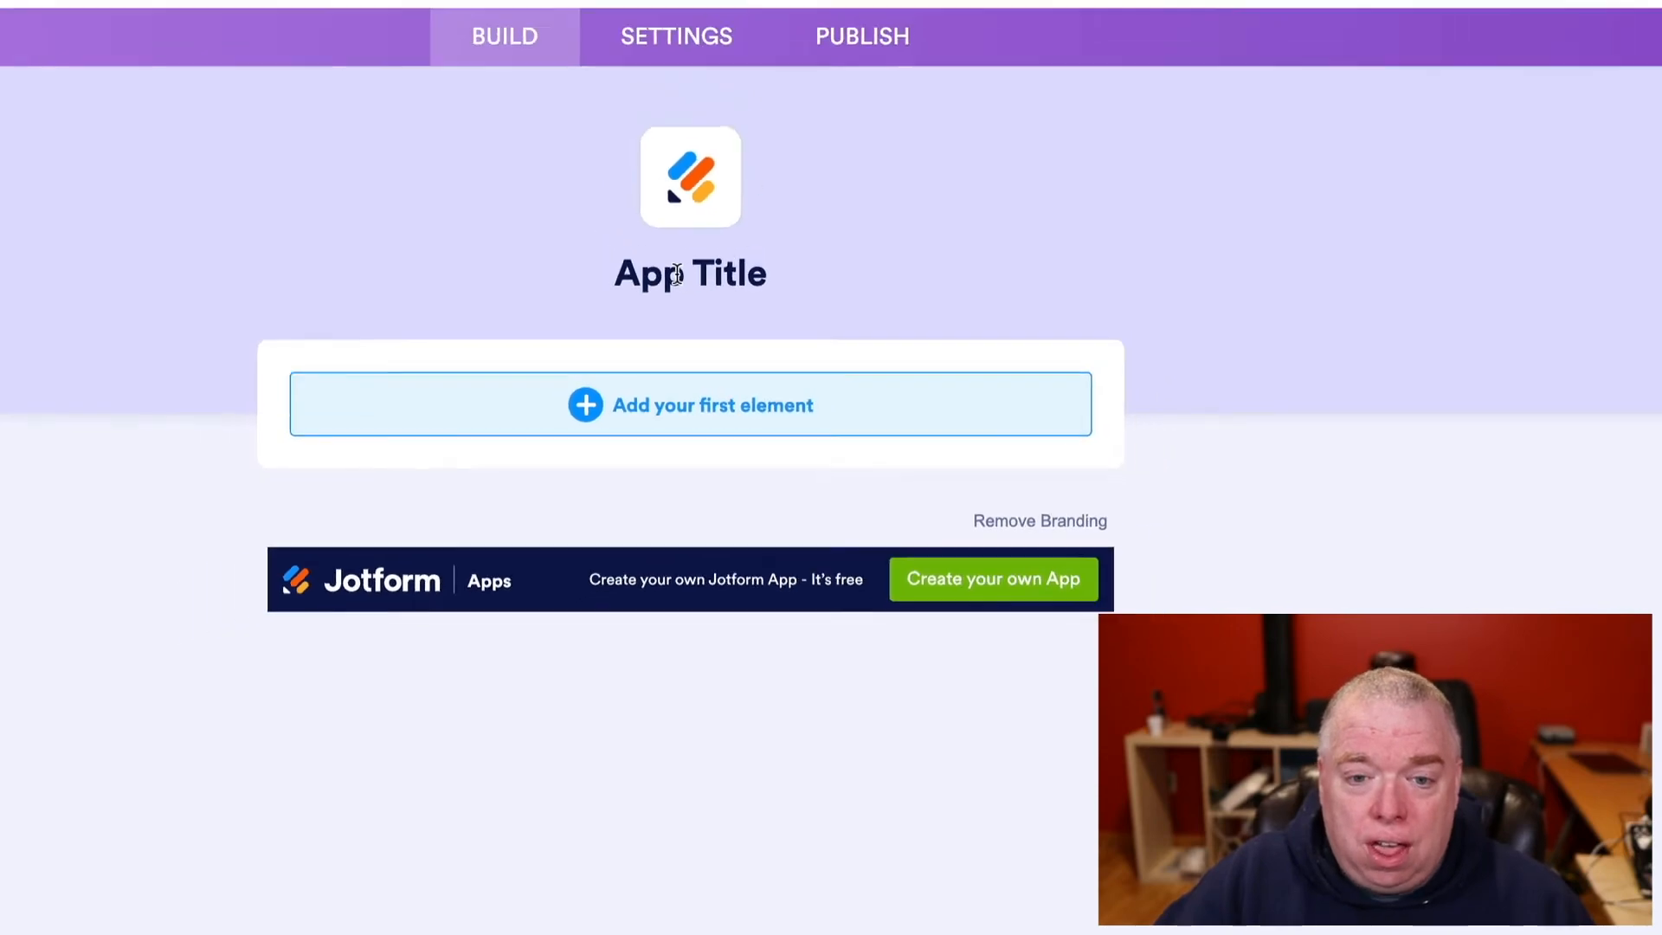
left_click(676, 274)
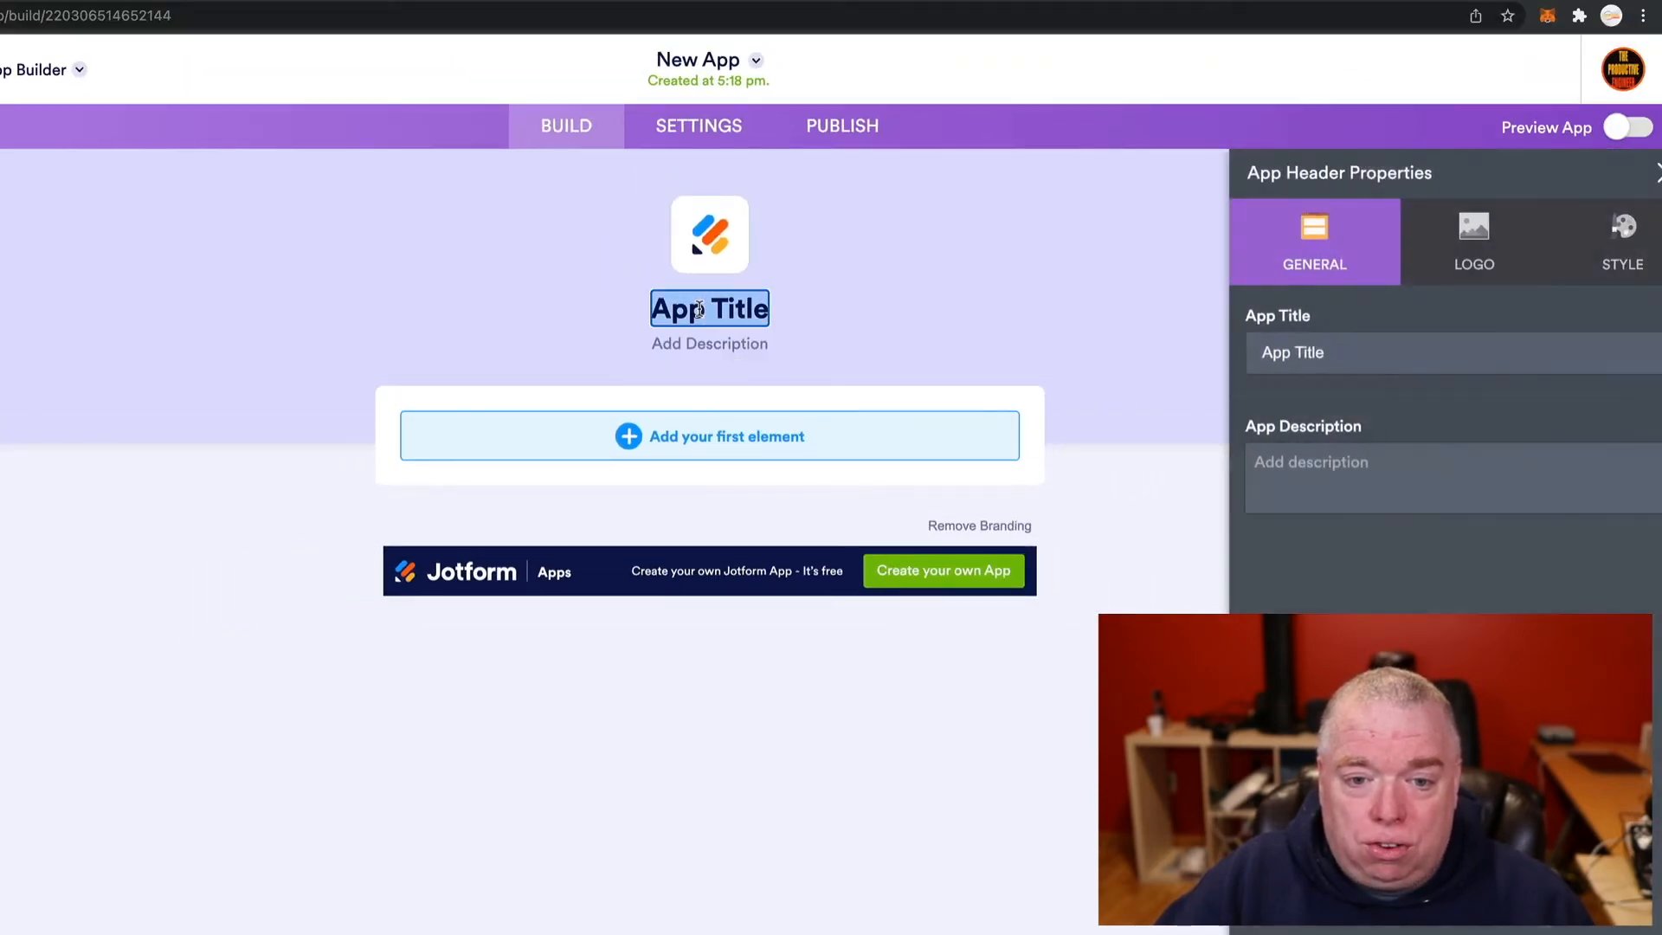
type("The Prodcu")
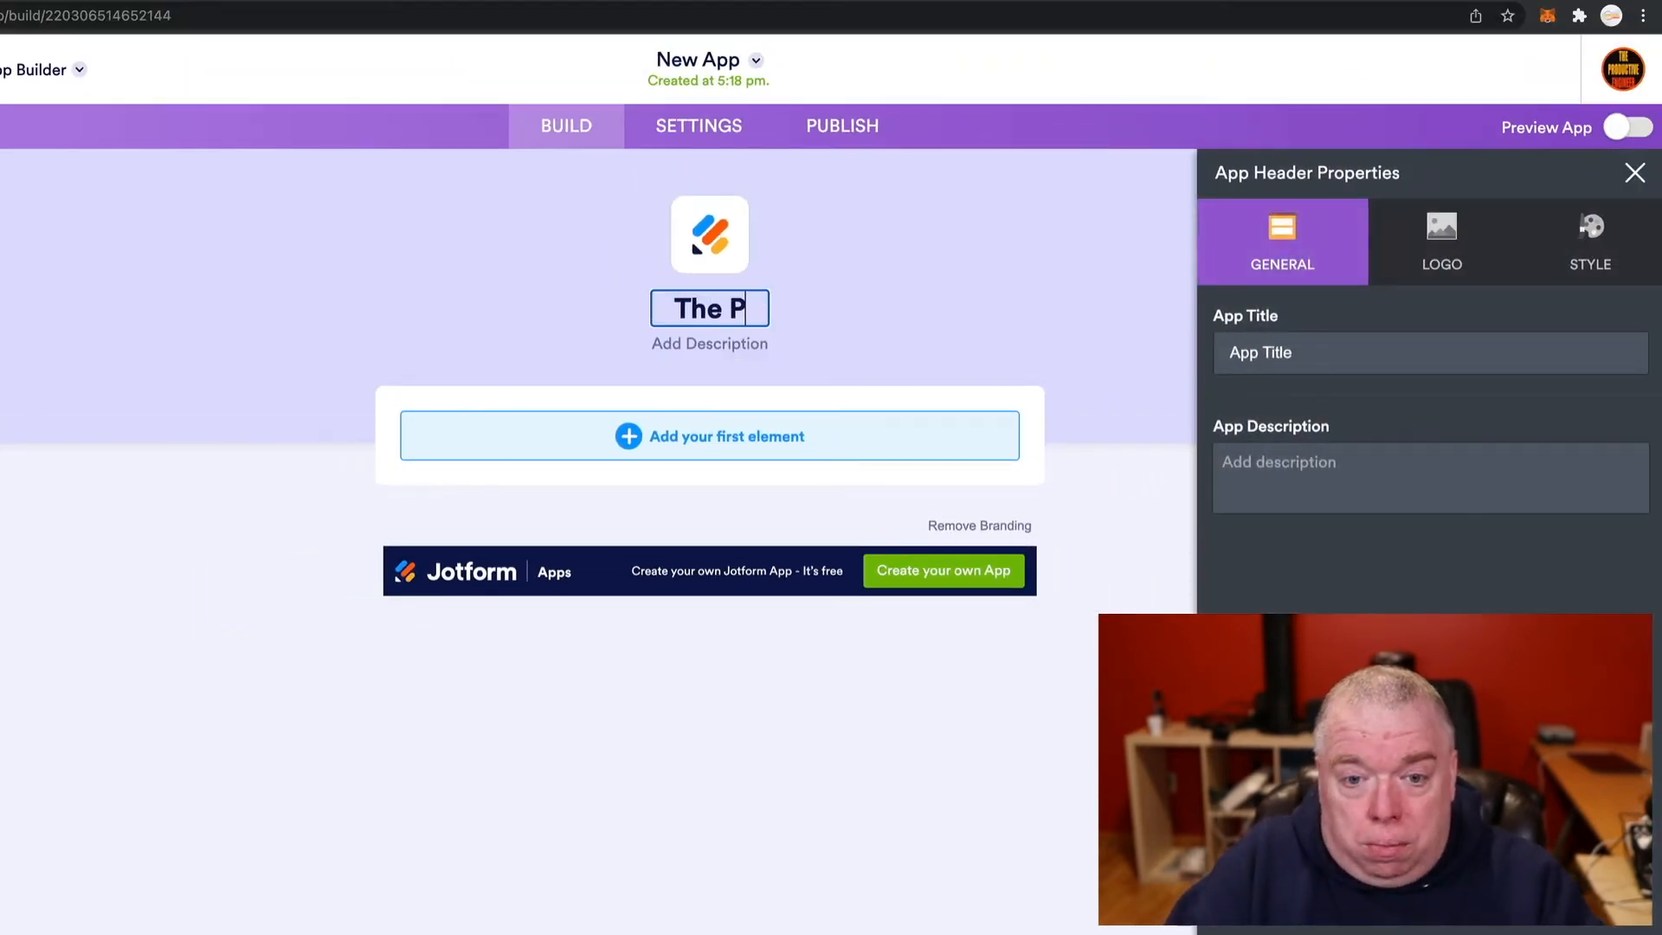
key("BackSpace")
key("BackSpace")
type("ucti")
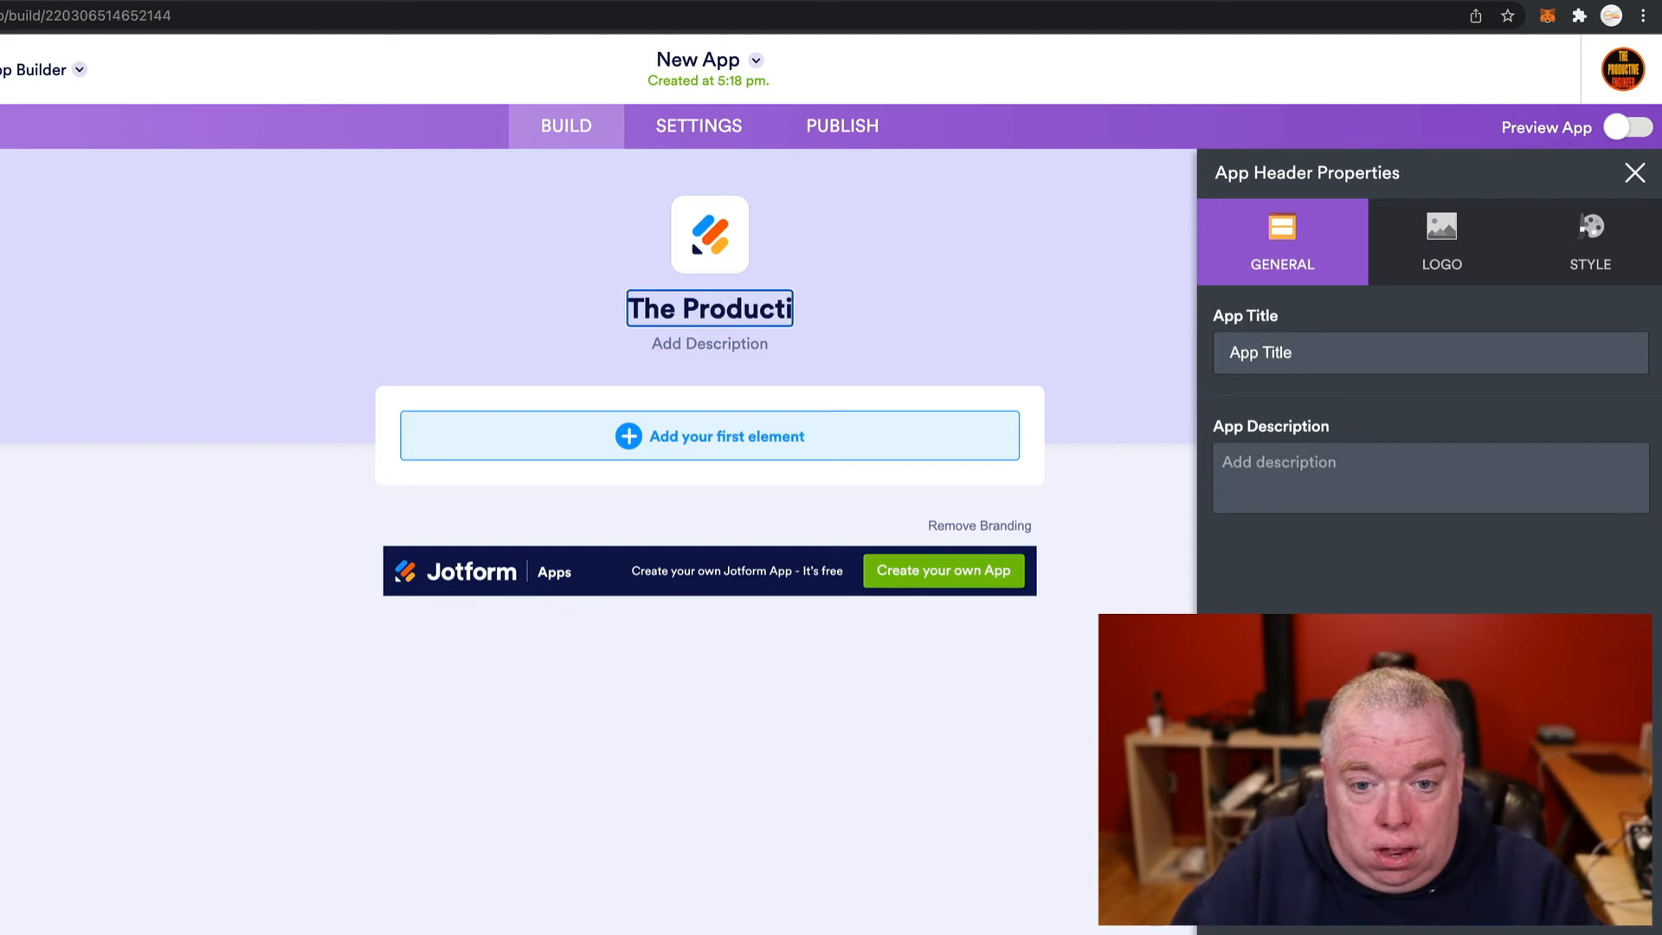
type("ve Engineer")
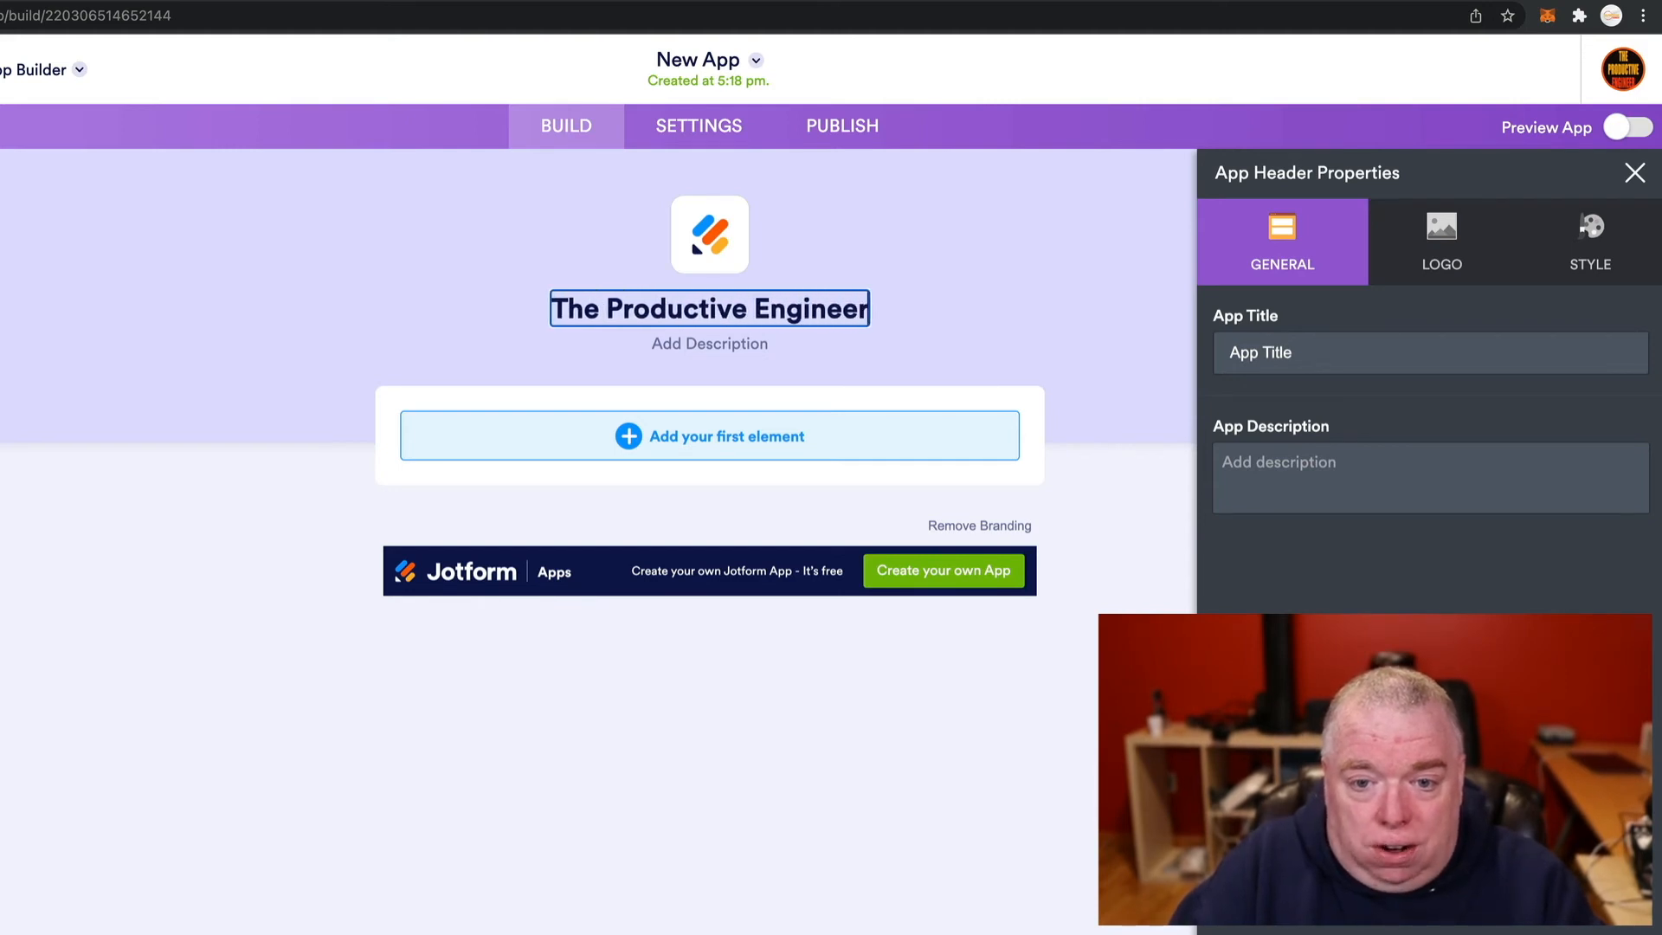
- Type a first draft of the description mentioning Blog, YouTube and Productivity
left_click(728, 343)
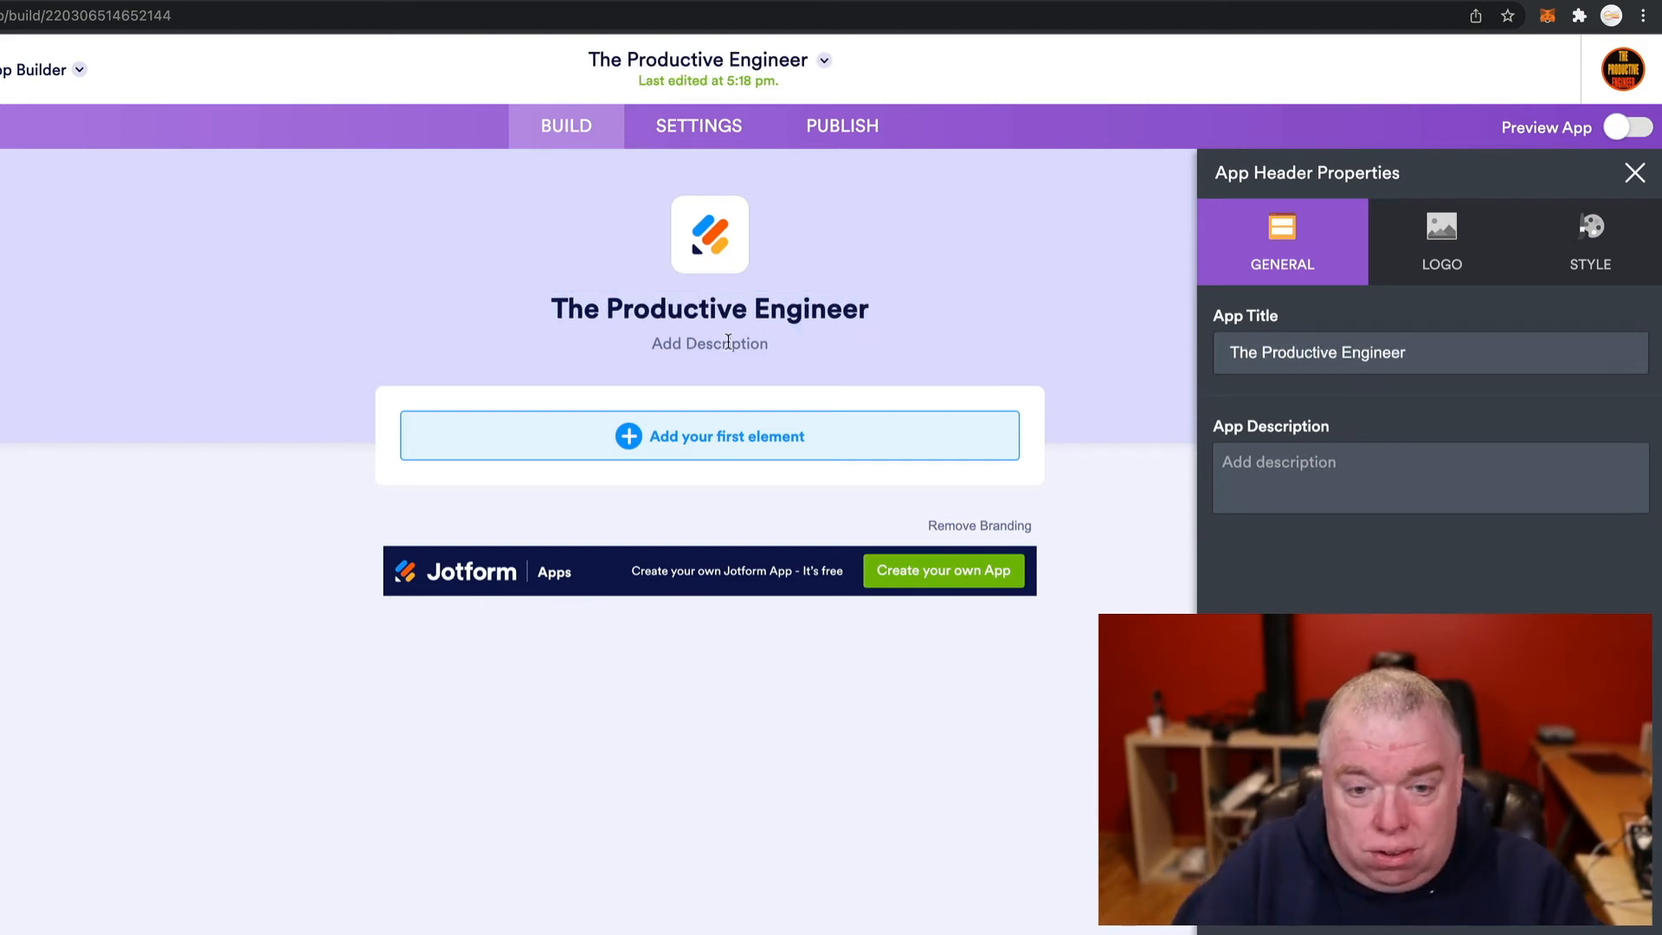
left_click(728, 341)
type("T")
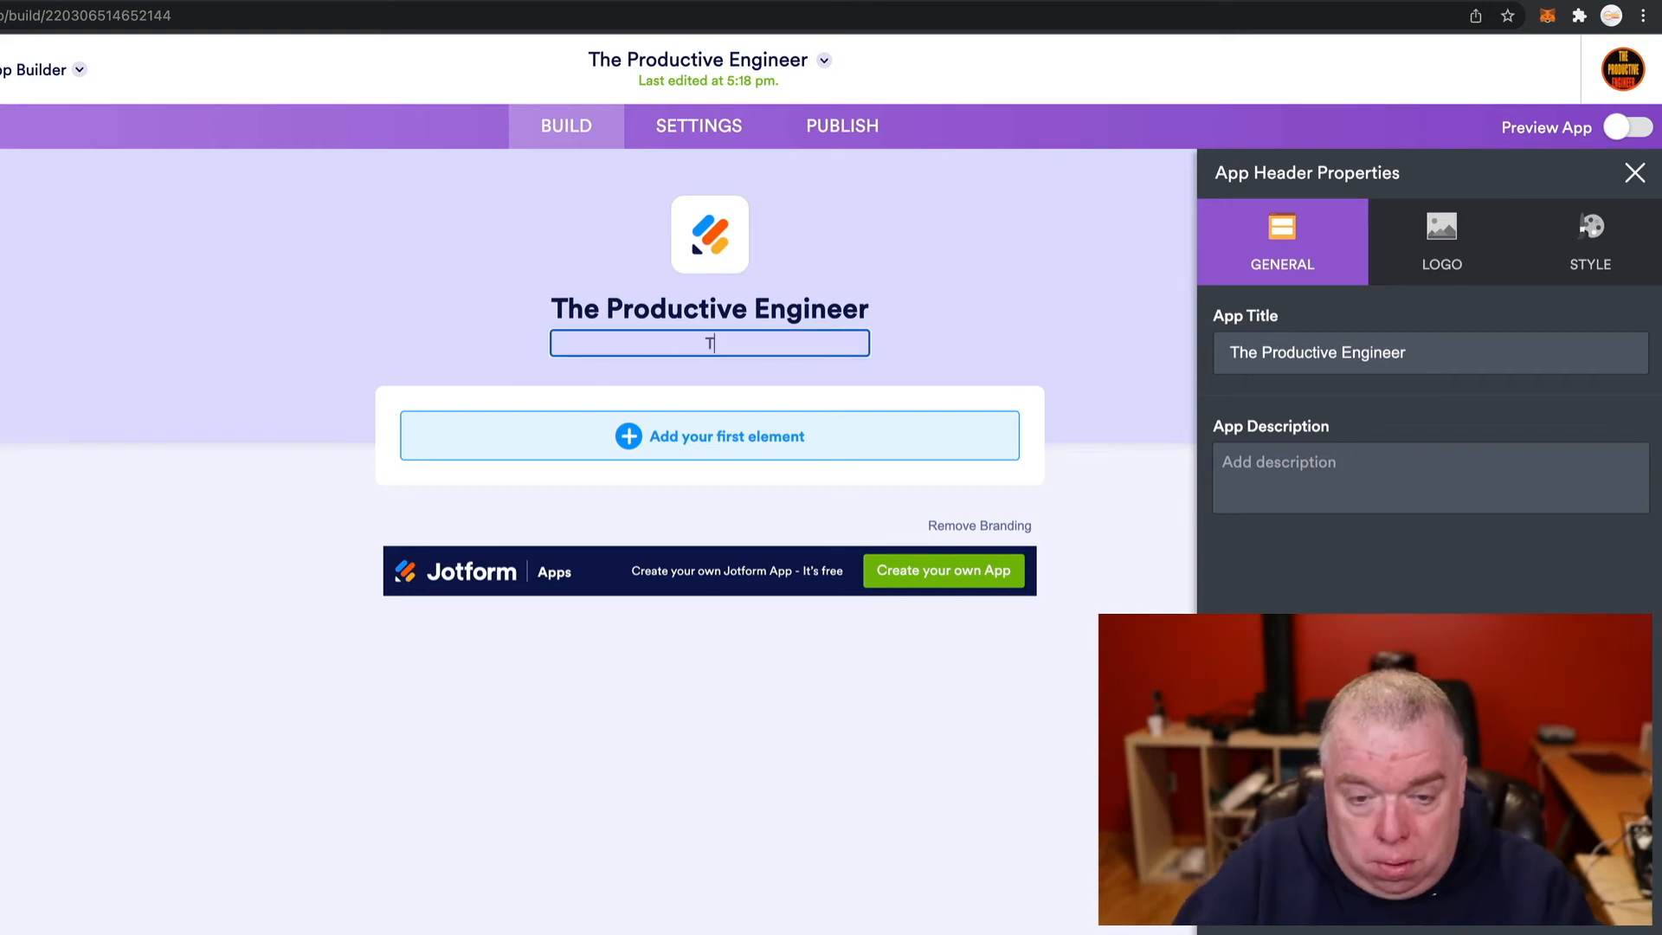
type("log and")
type("YouTube")
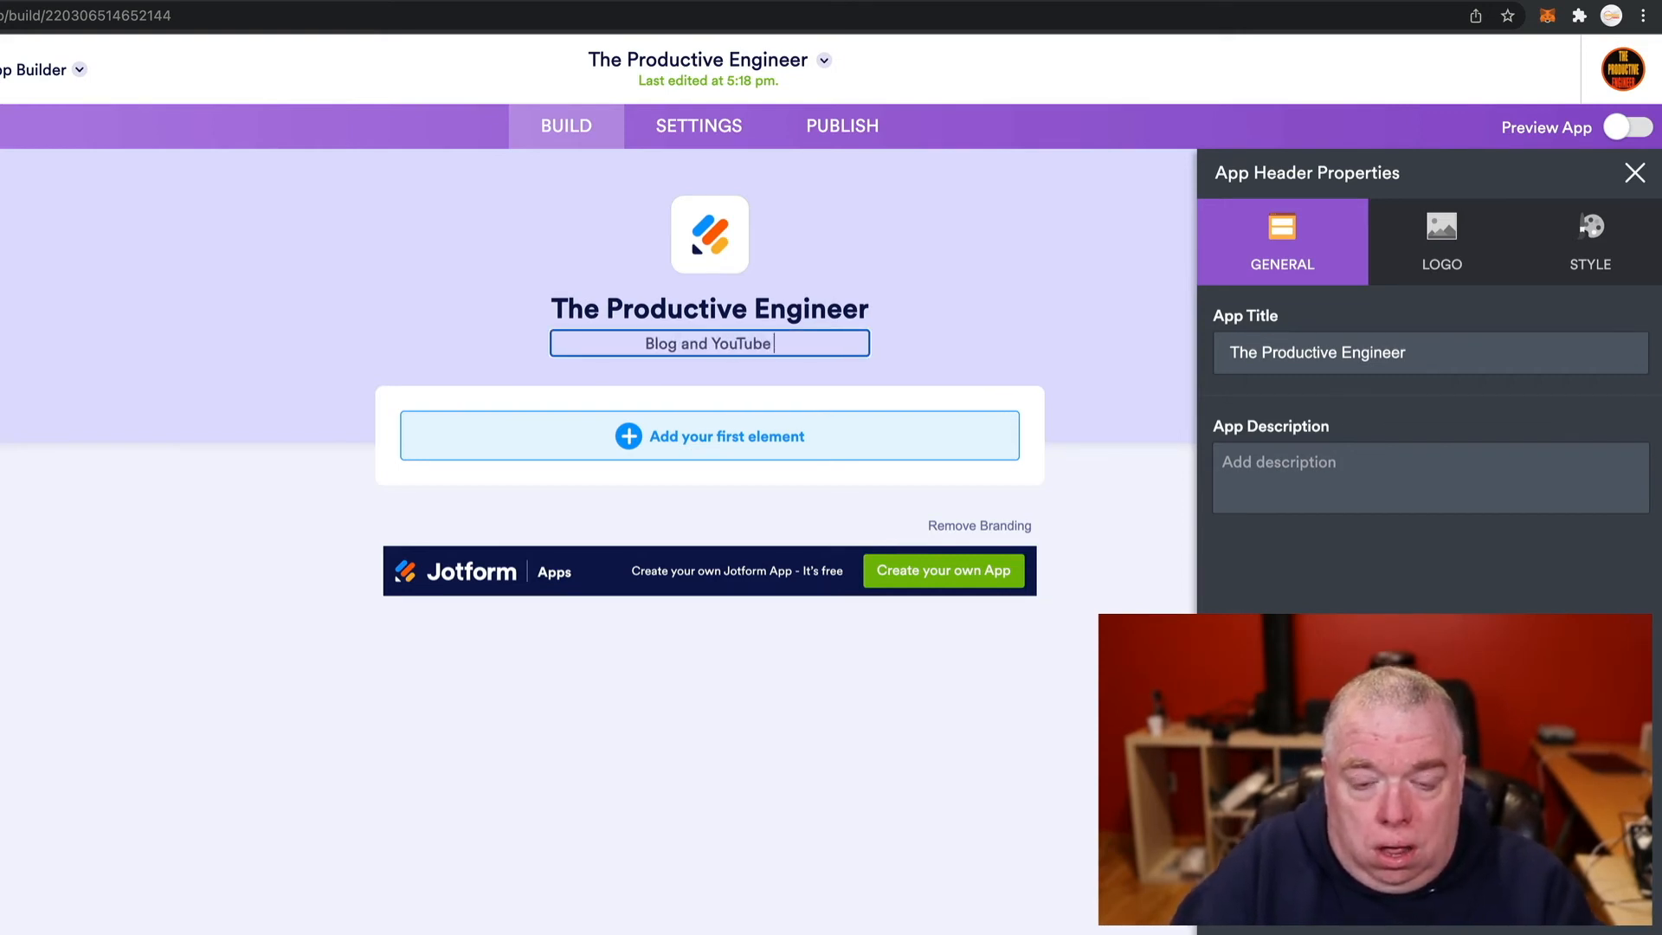
type(" Prodc")
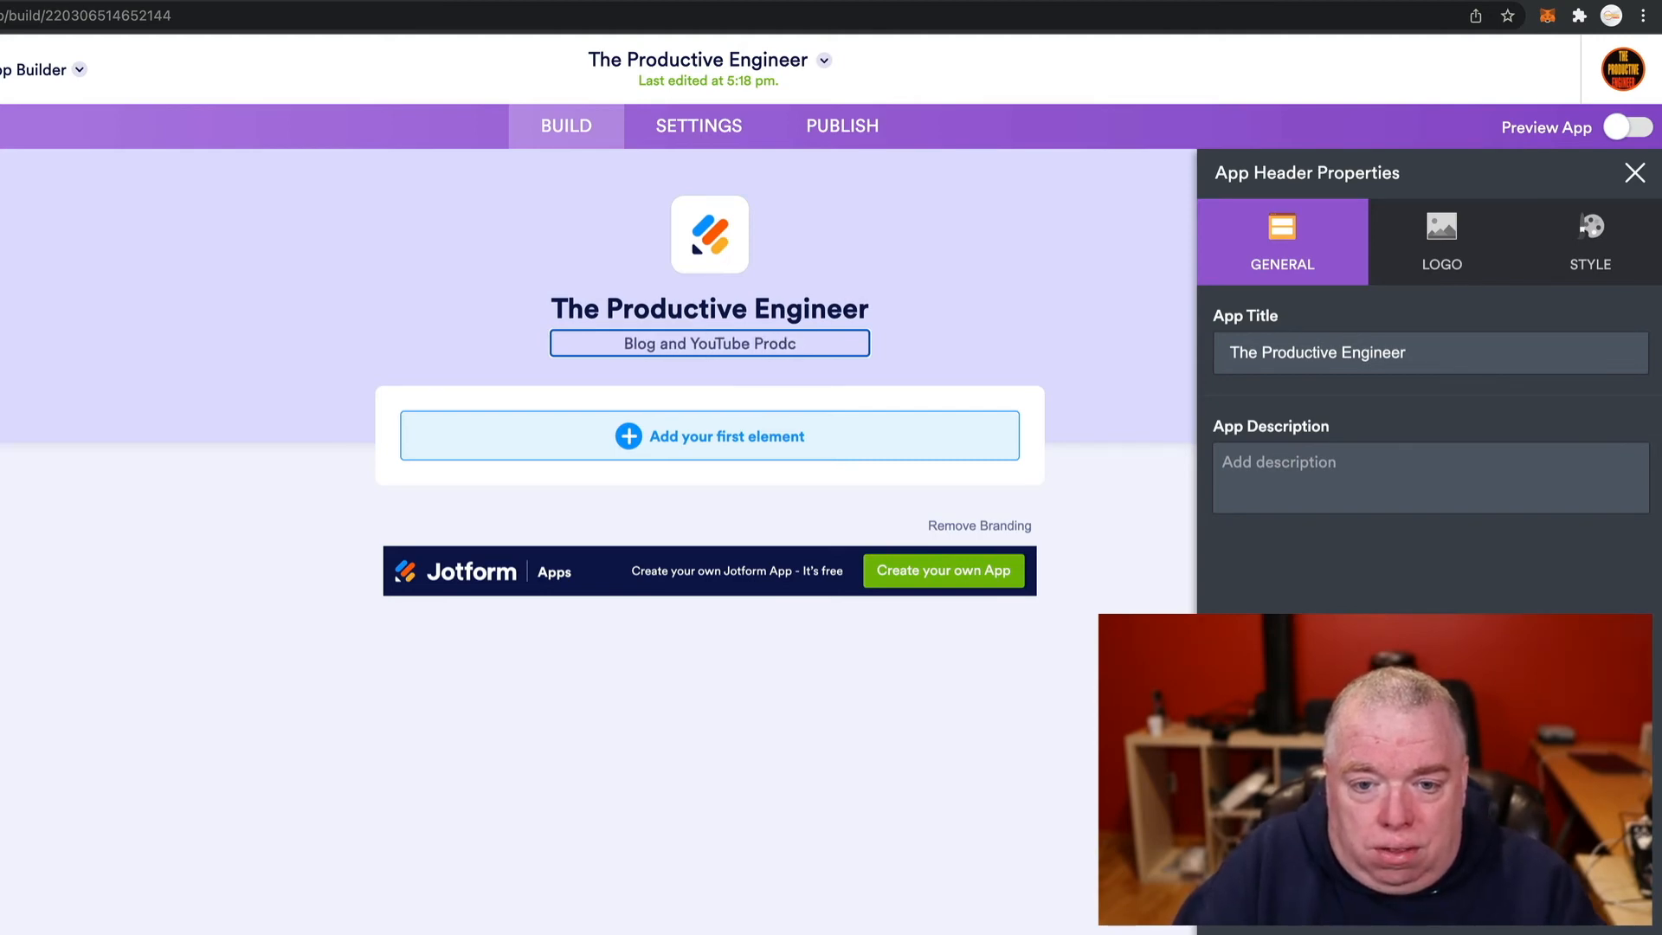
key("BackSpace")
type("uctivity")
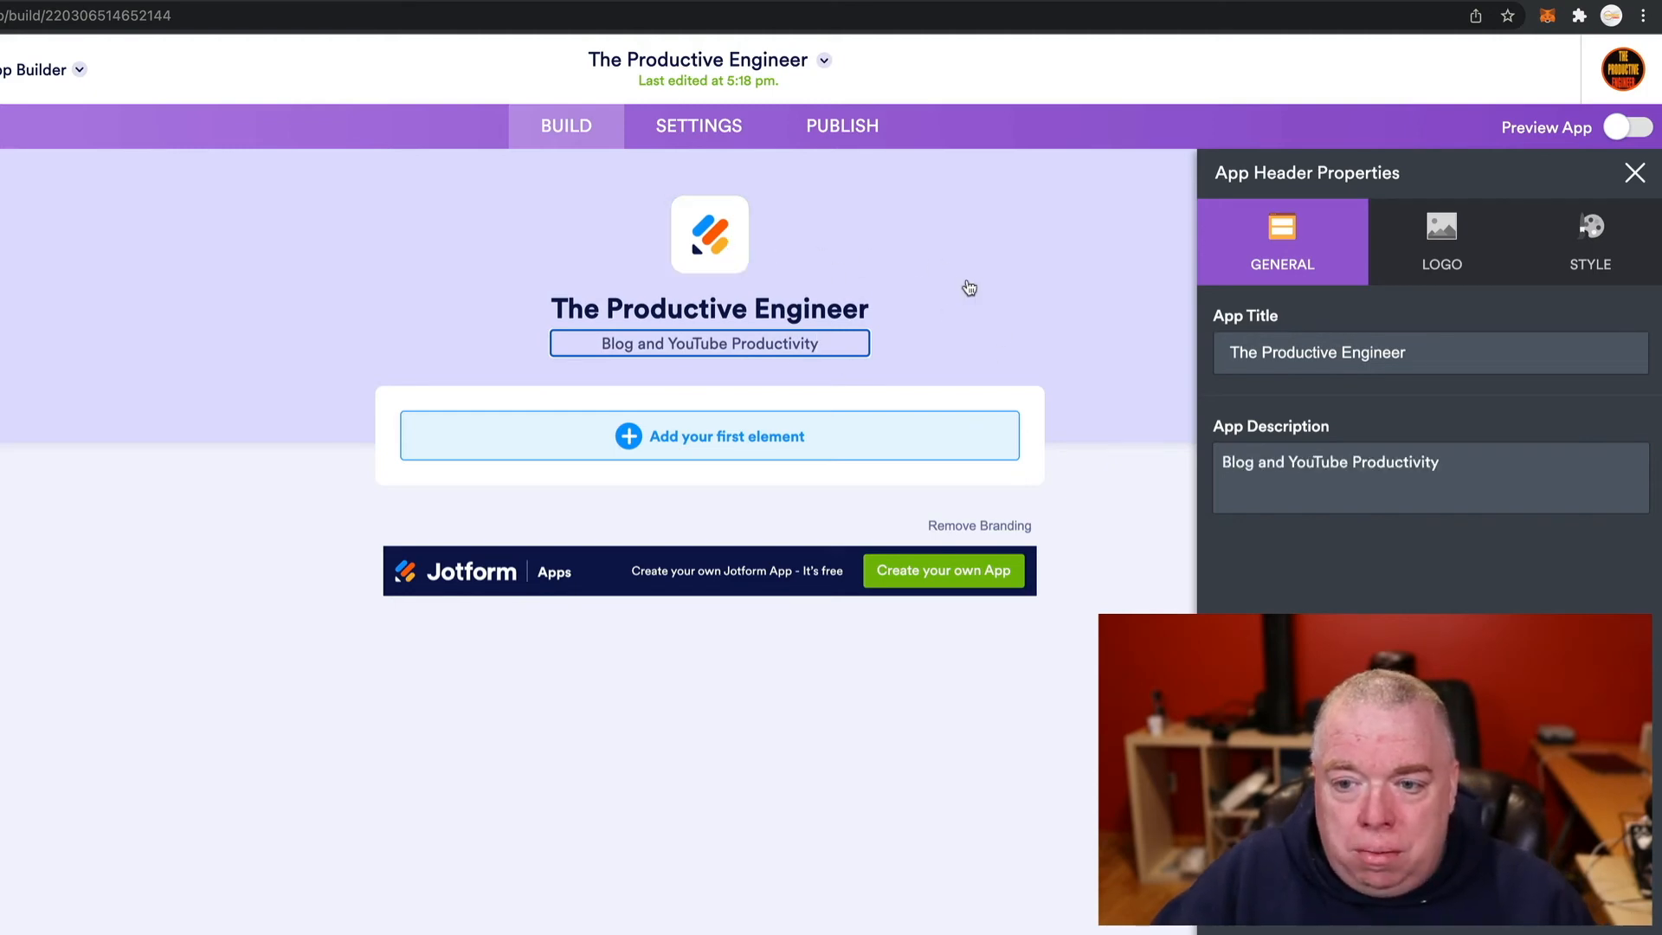
- Reorder the description in the header settings so it begins with 'Productivity'
left_click(750, 253)
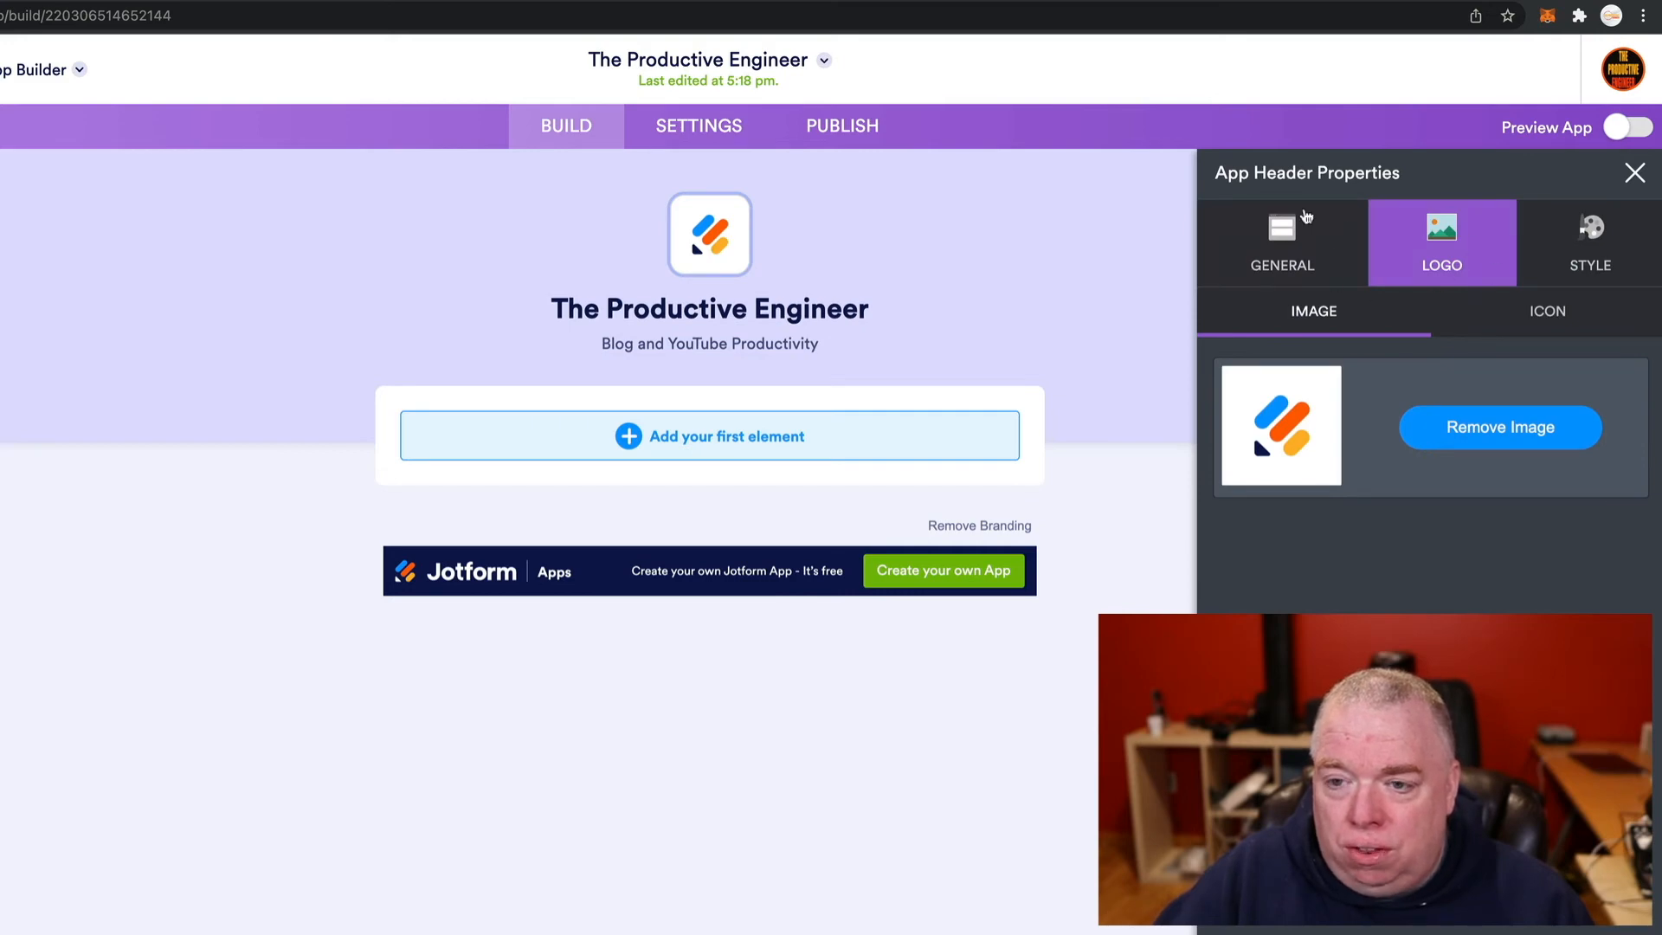
left_click(1284, 249)
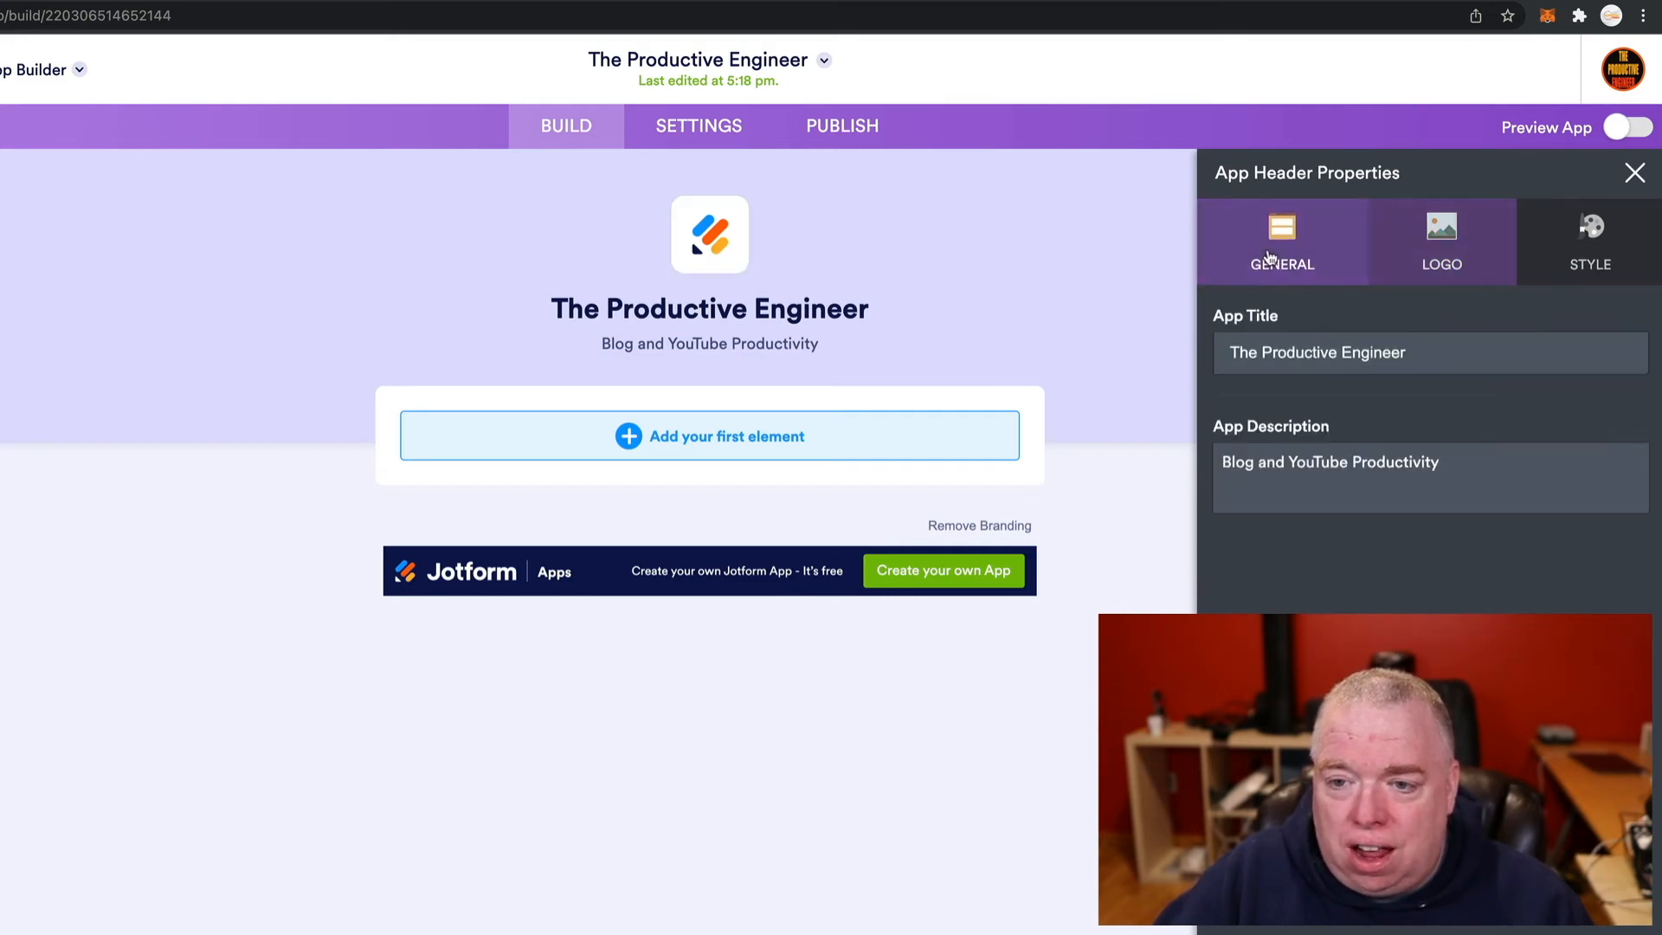
double_click(1423, 463)
key("ctrl+c")
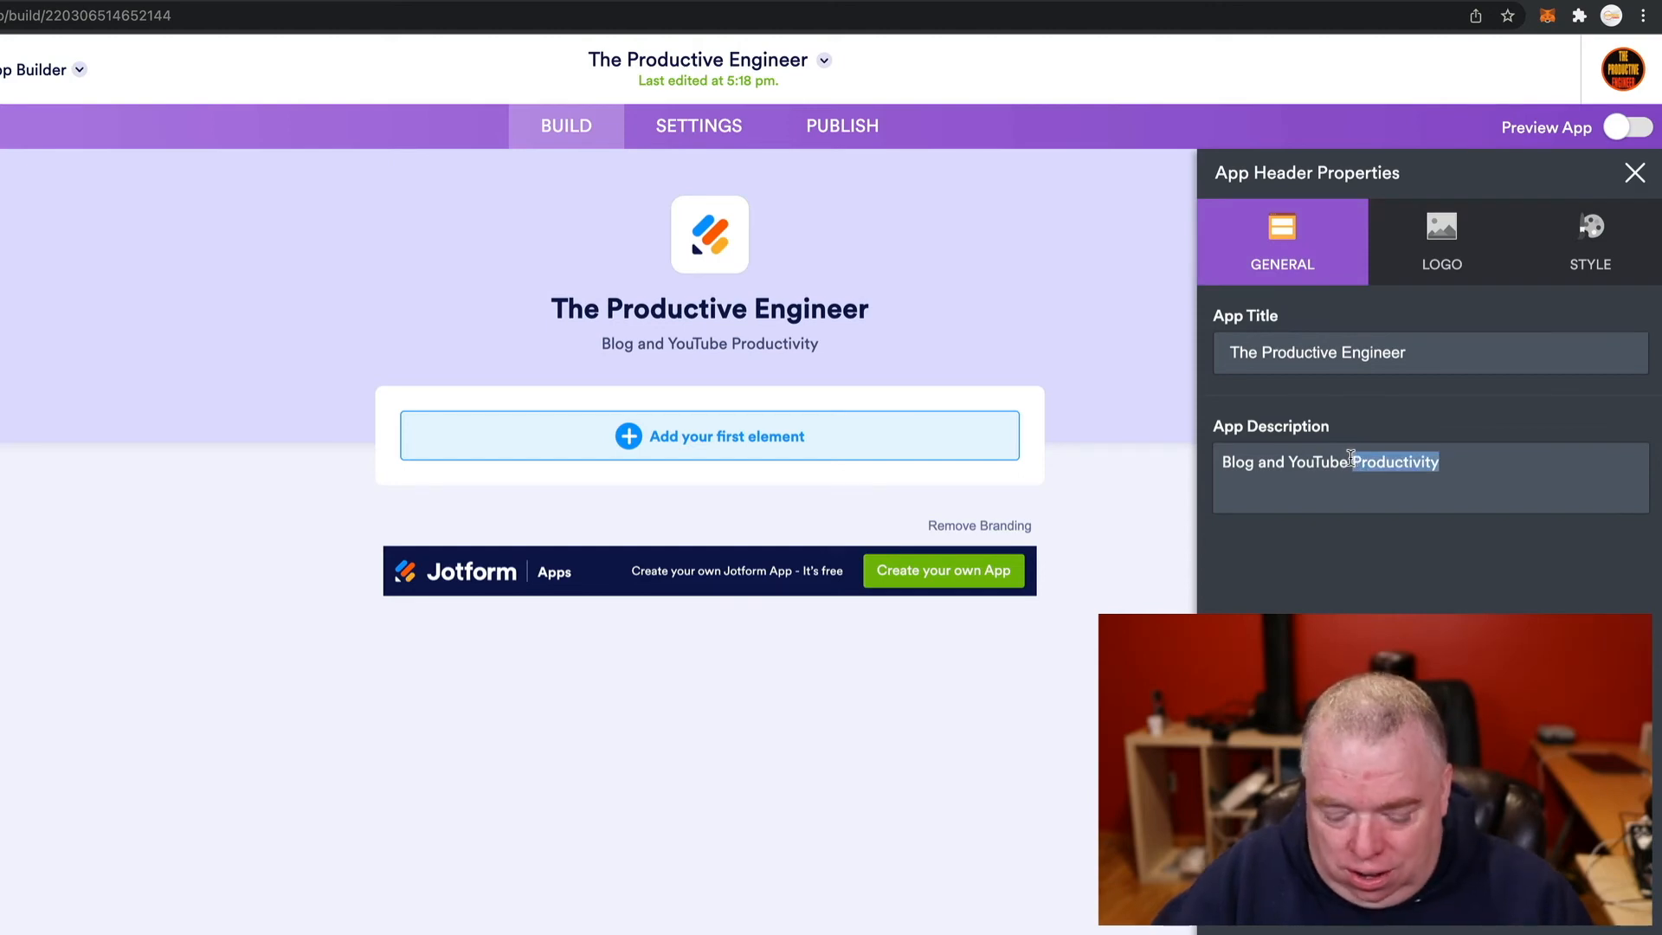
key("BackSpace")
key("ctrl+v")
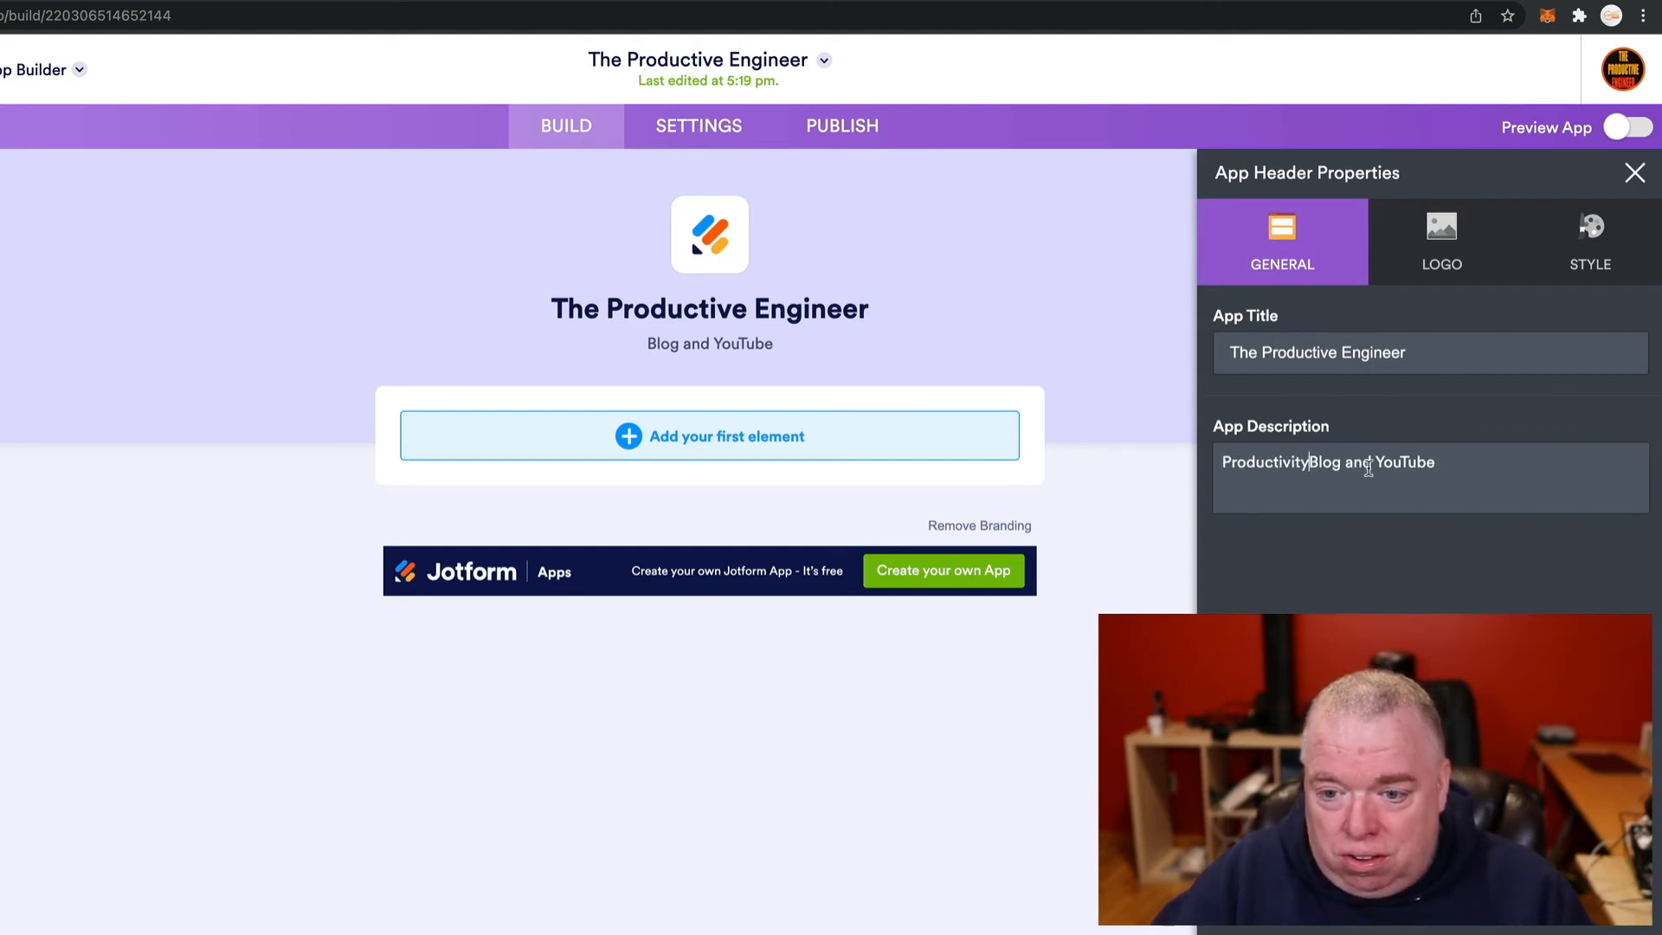
left_click(1479, 462)
- Finish the description with 'sites' and upload the logo PNG as the header image
type("sites")
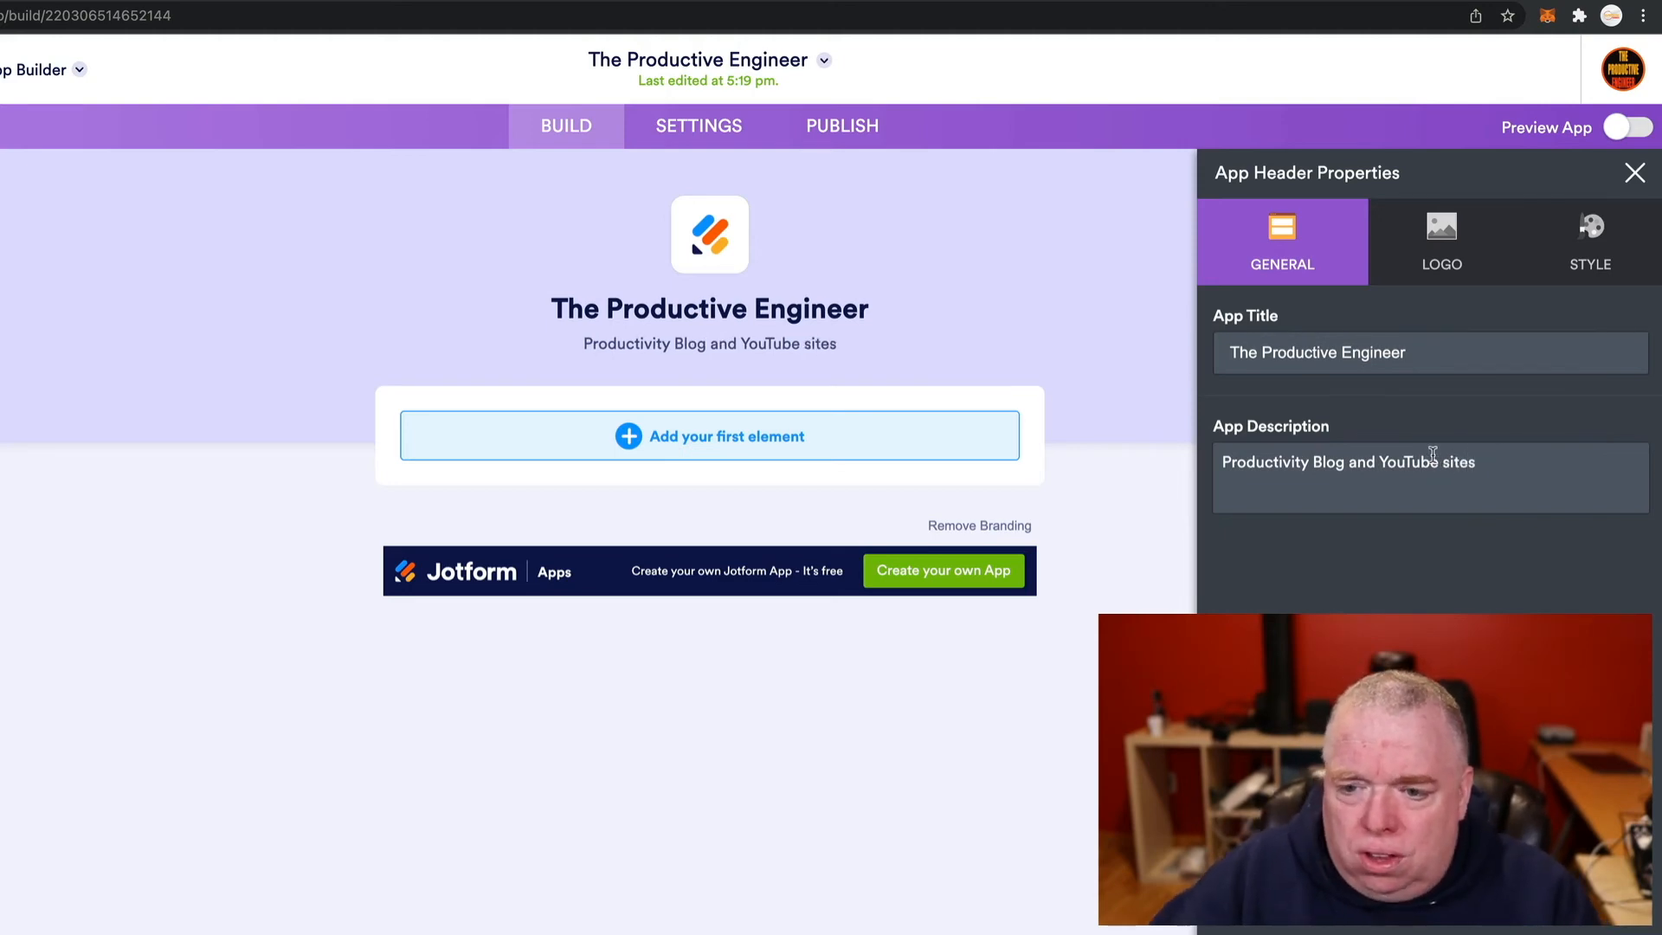
left_click(1416, 252)
left_click(1452, 443)
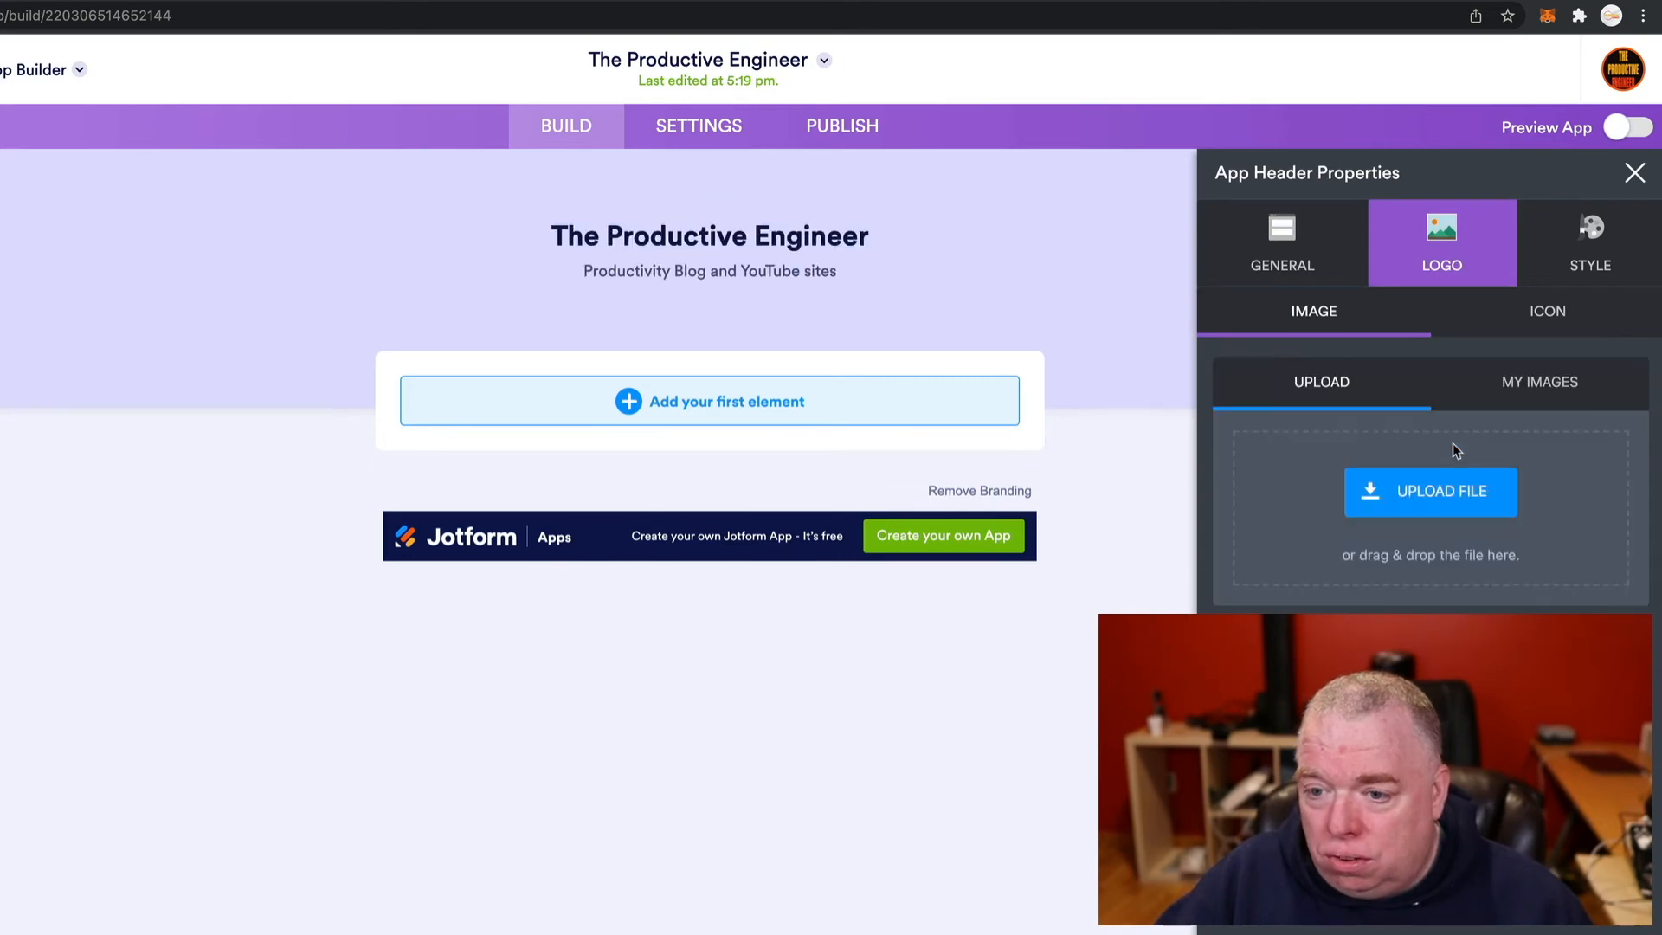
left_click(1536, 397)
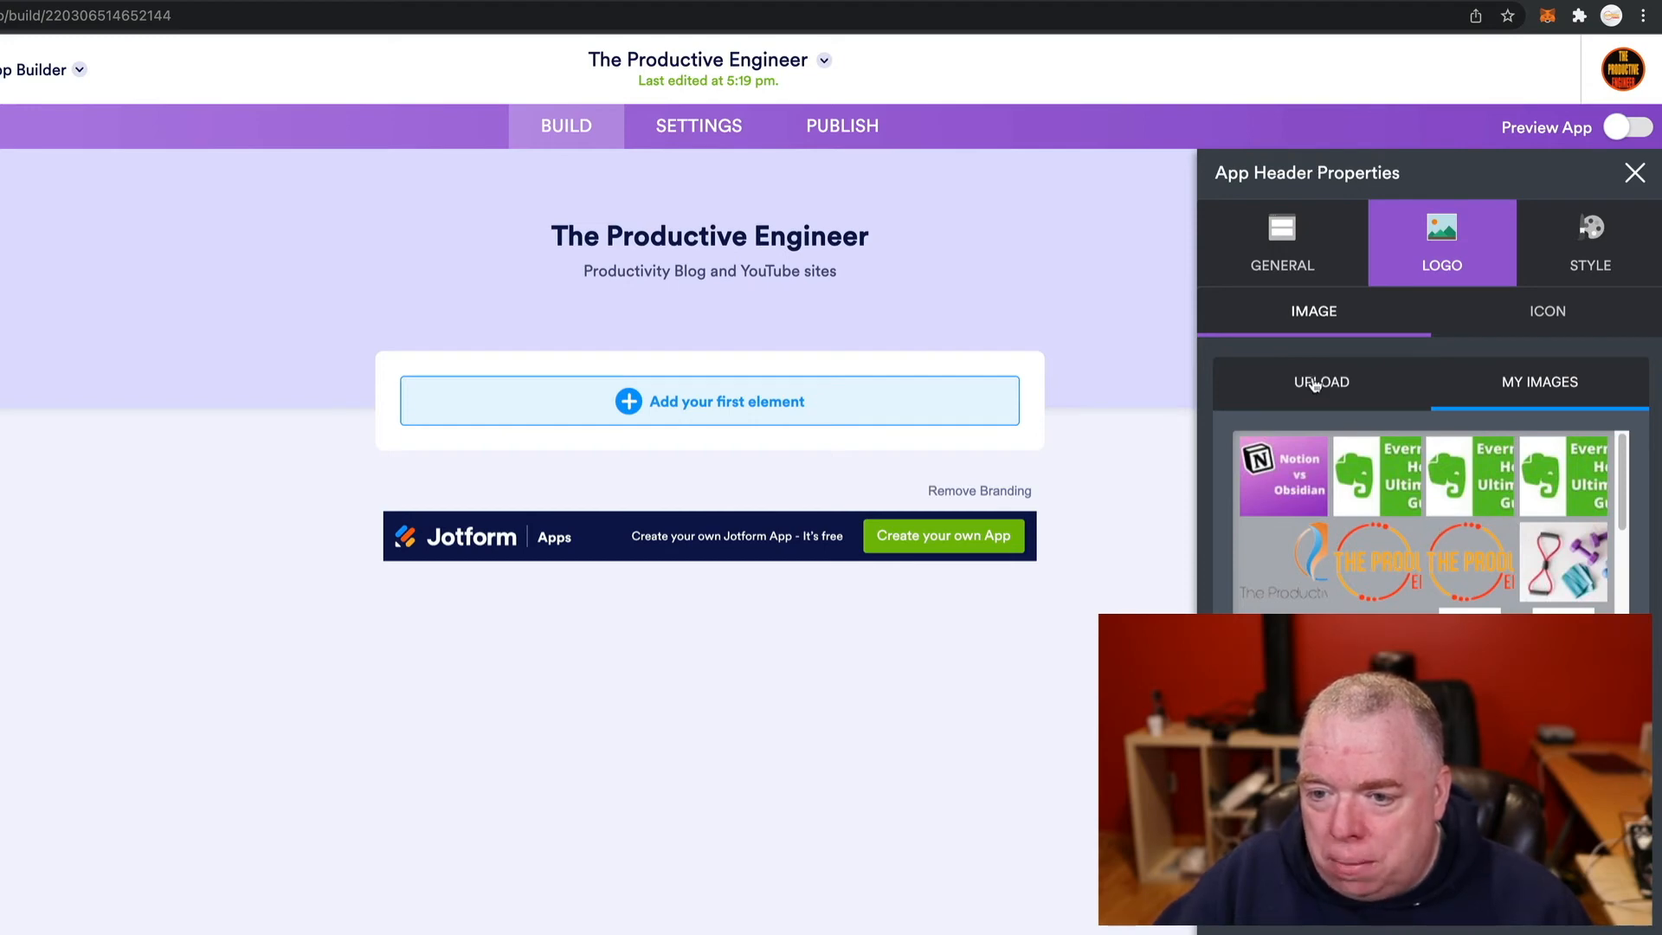
left_click(1382, 391)
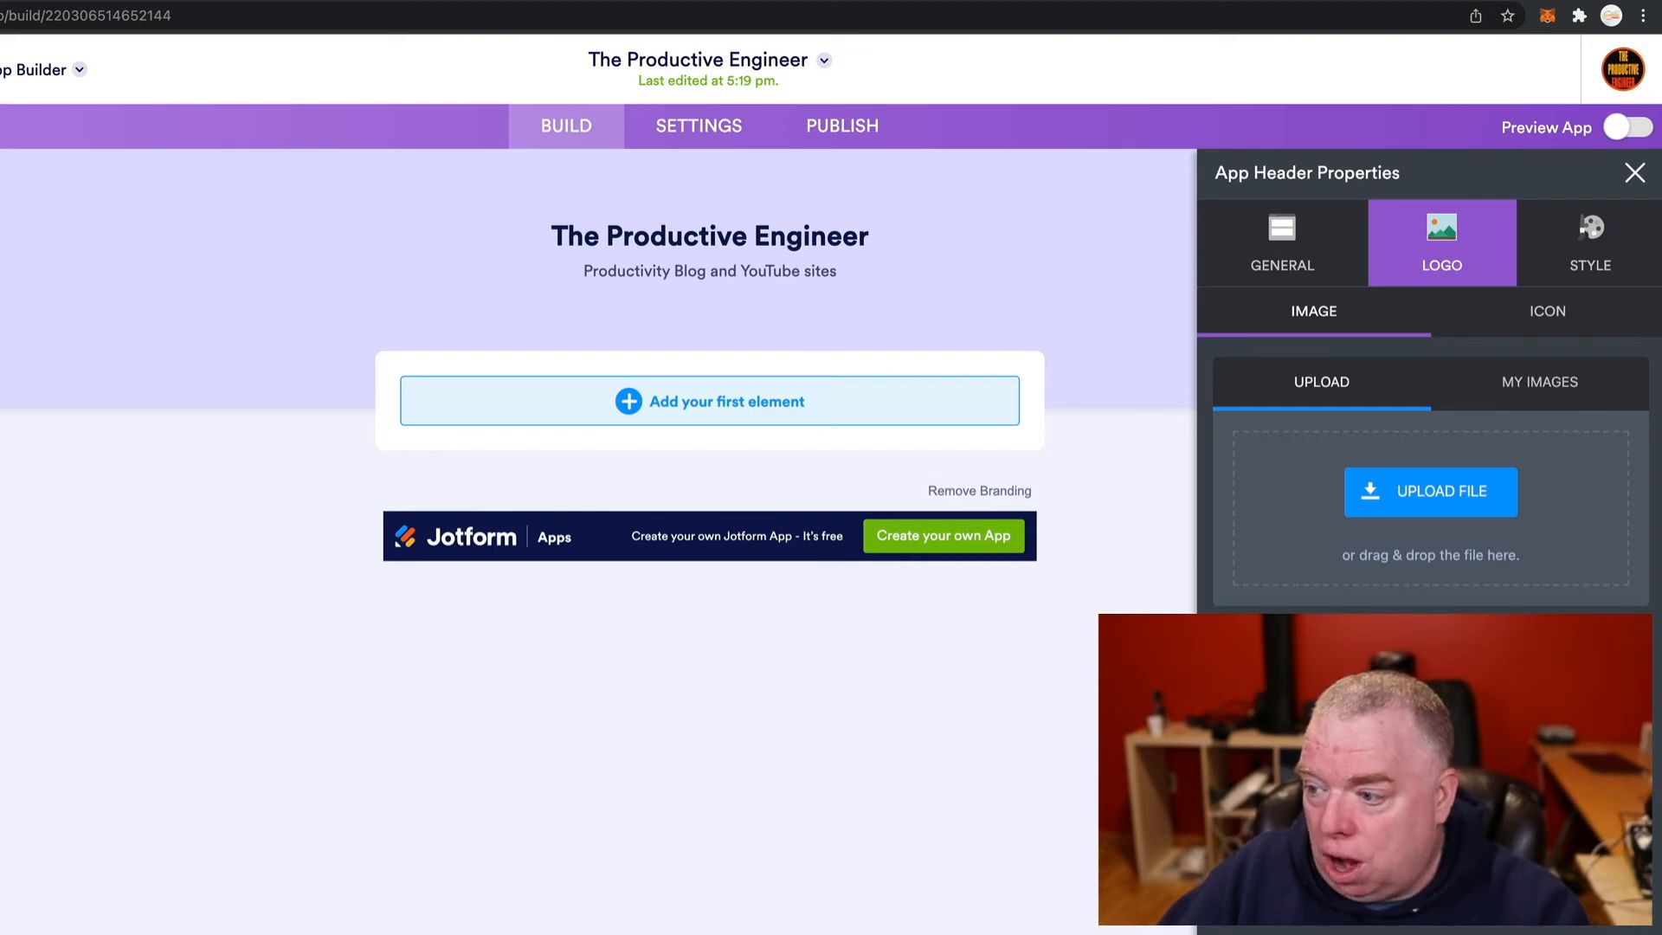
left_click_drag(1661, 597, 1446, 519)
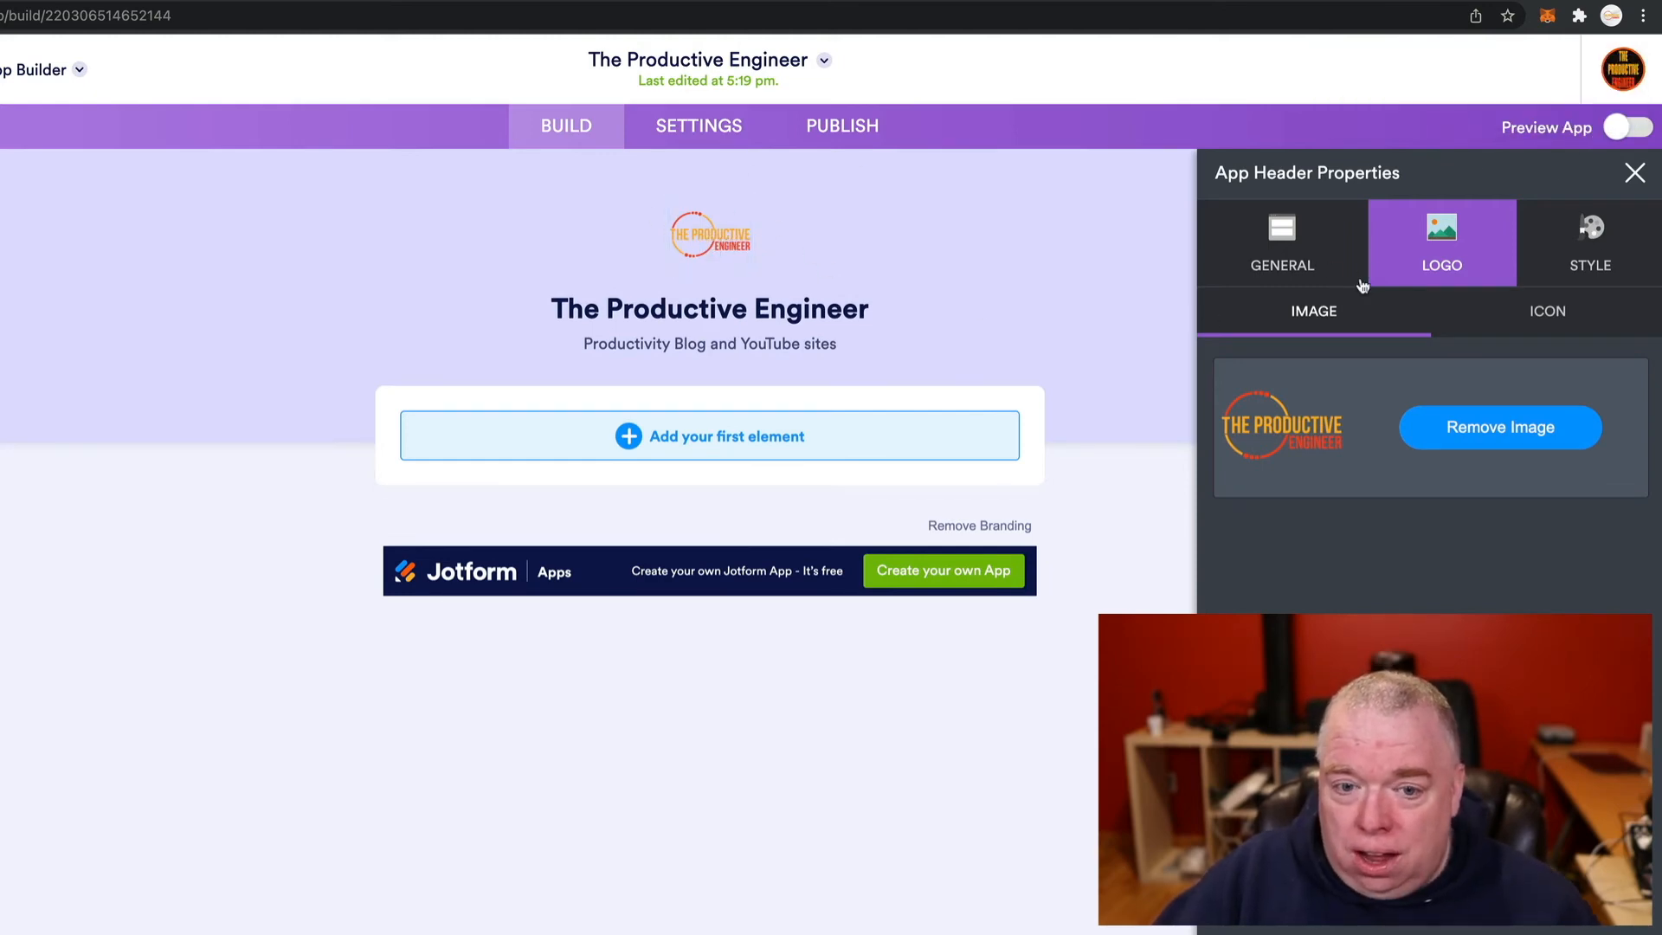
- Browse the header icon choices, trying pie-chart and hot-dog icons and animal and film categories
left_click(1600, 240)
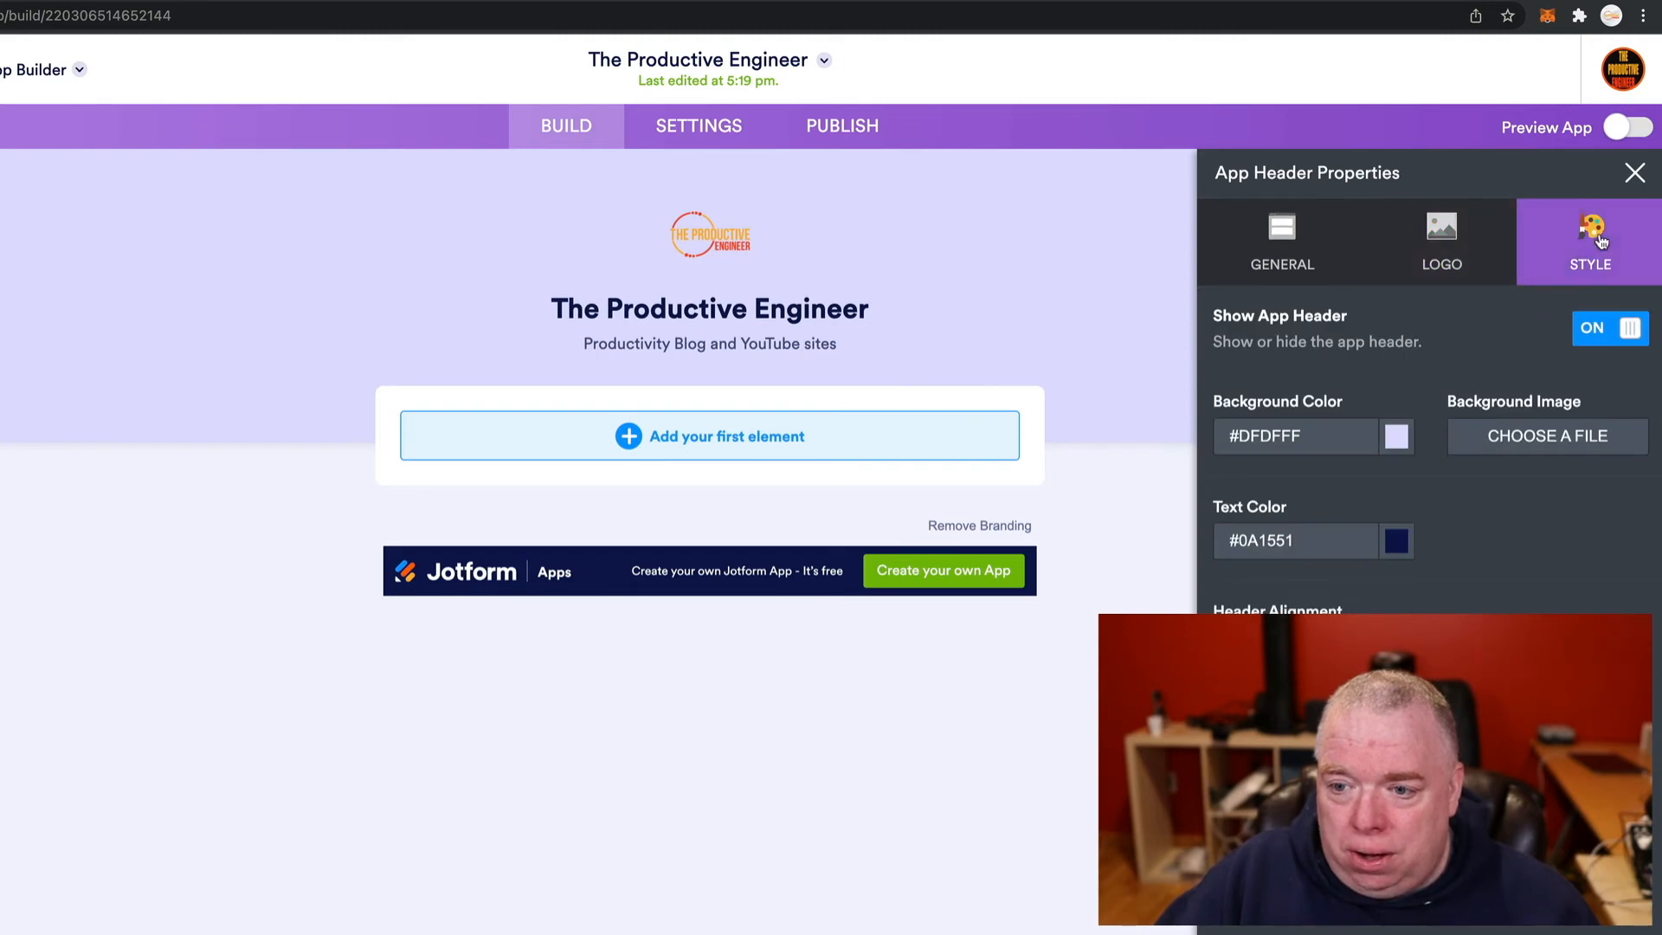
left_click(1482, 253)
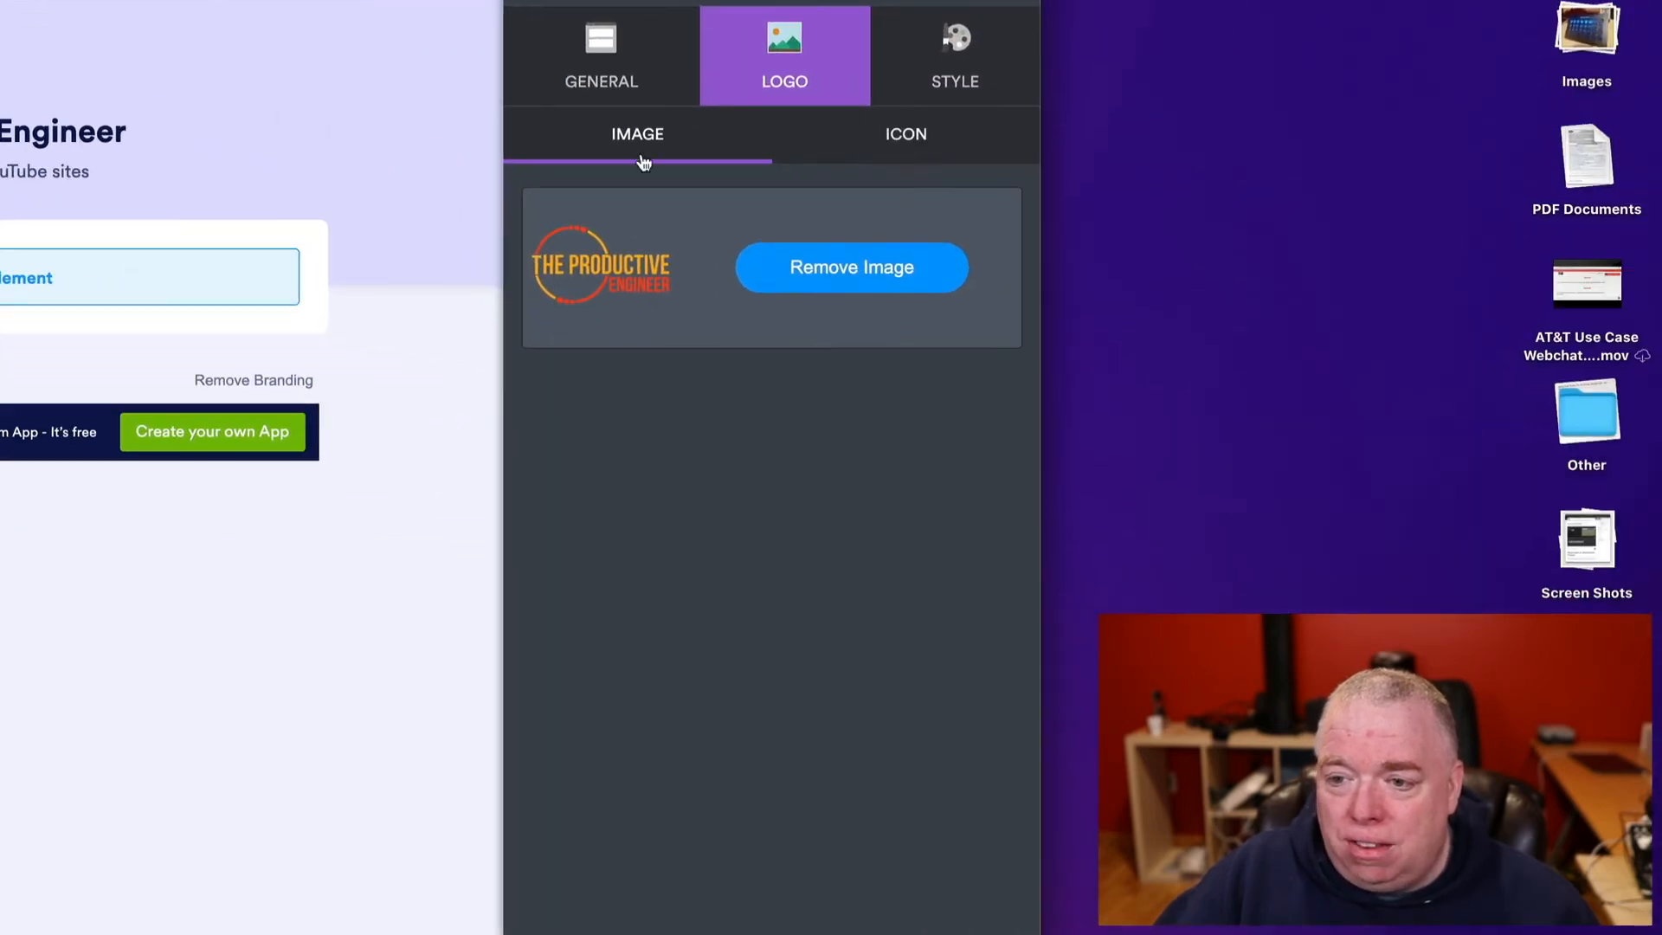
left_click(906, 134)
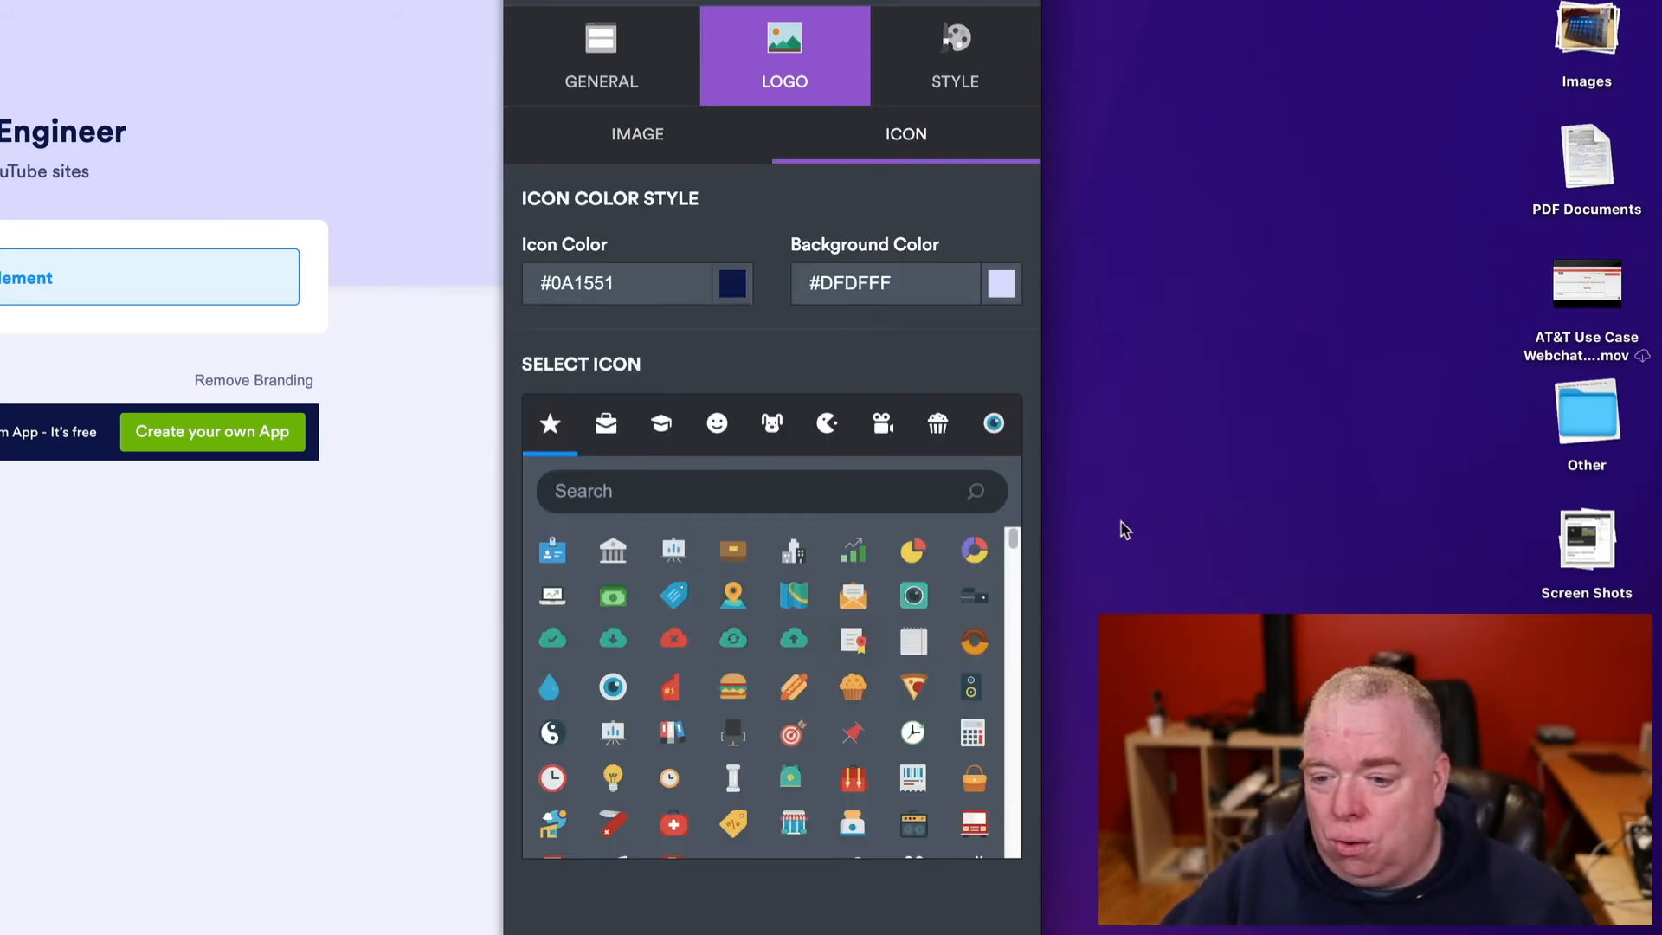
left_click(914, 554)
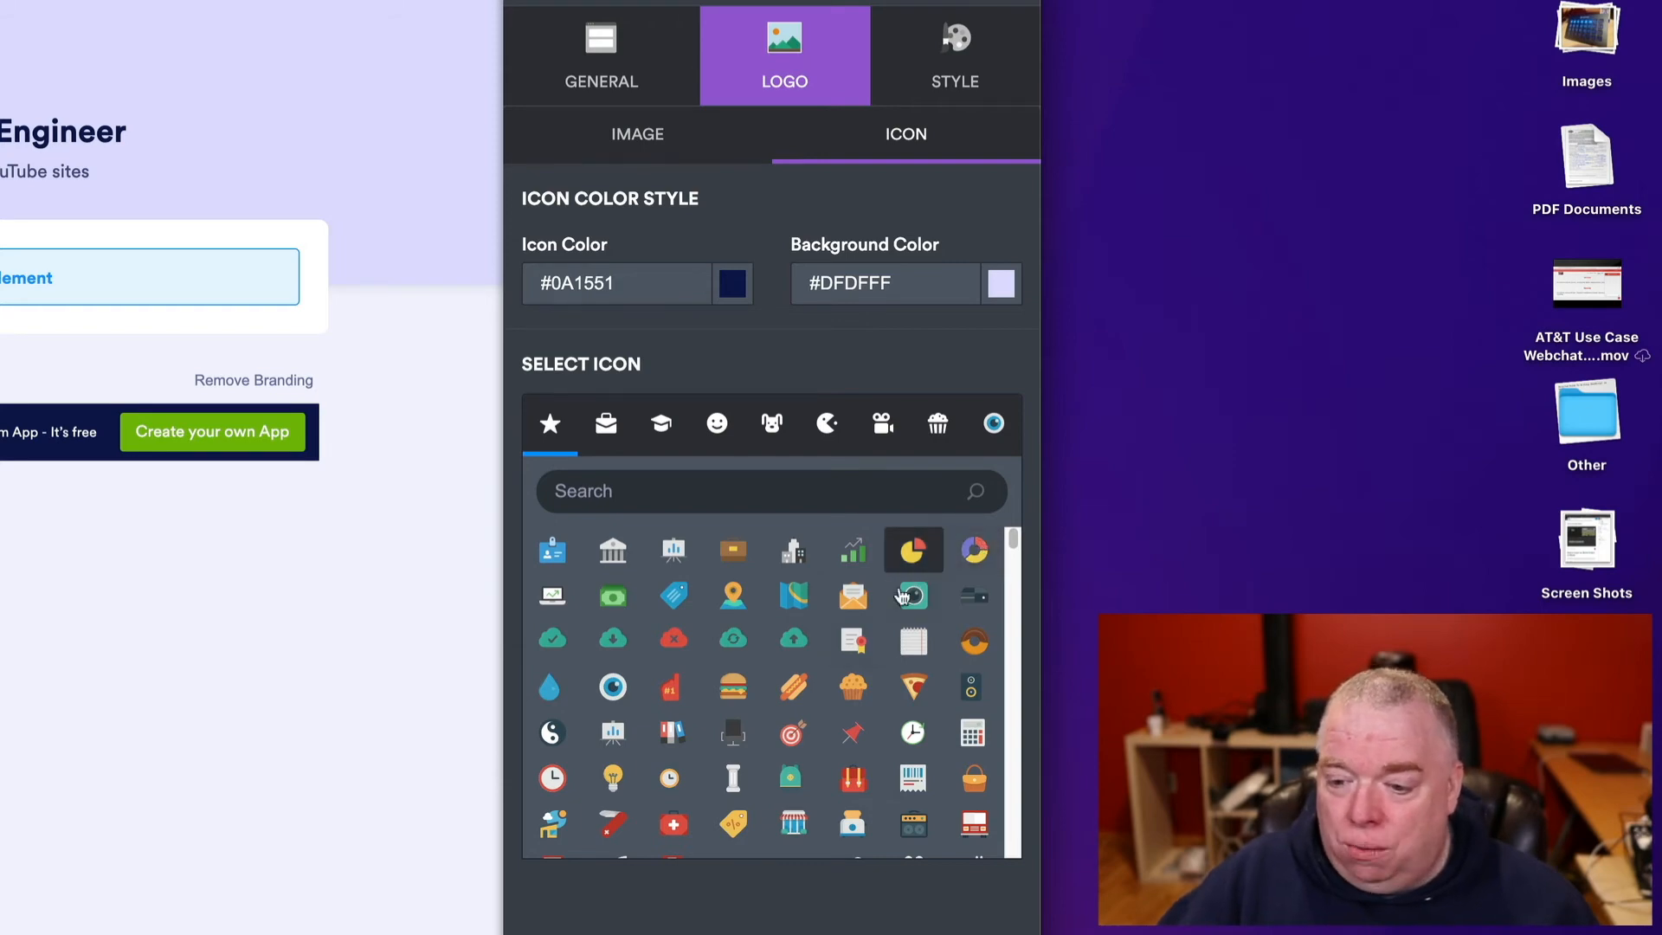
left_click(794, 686)
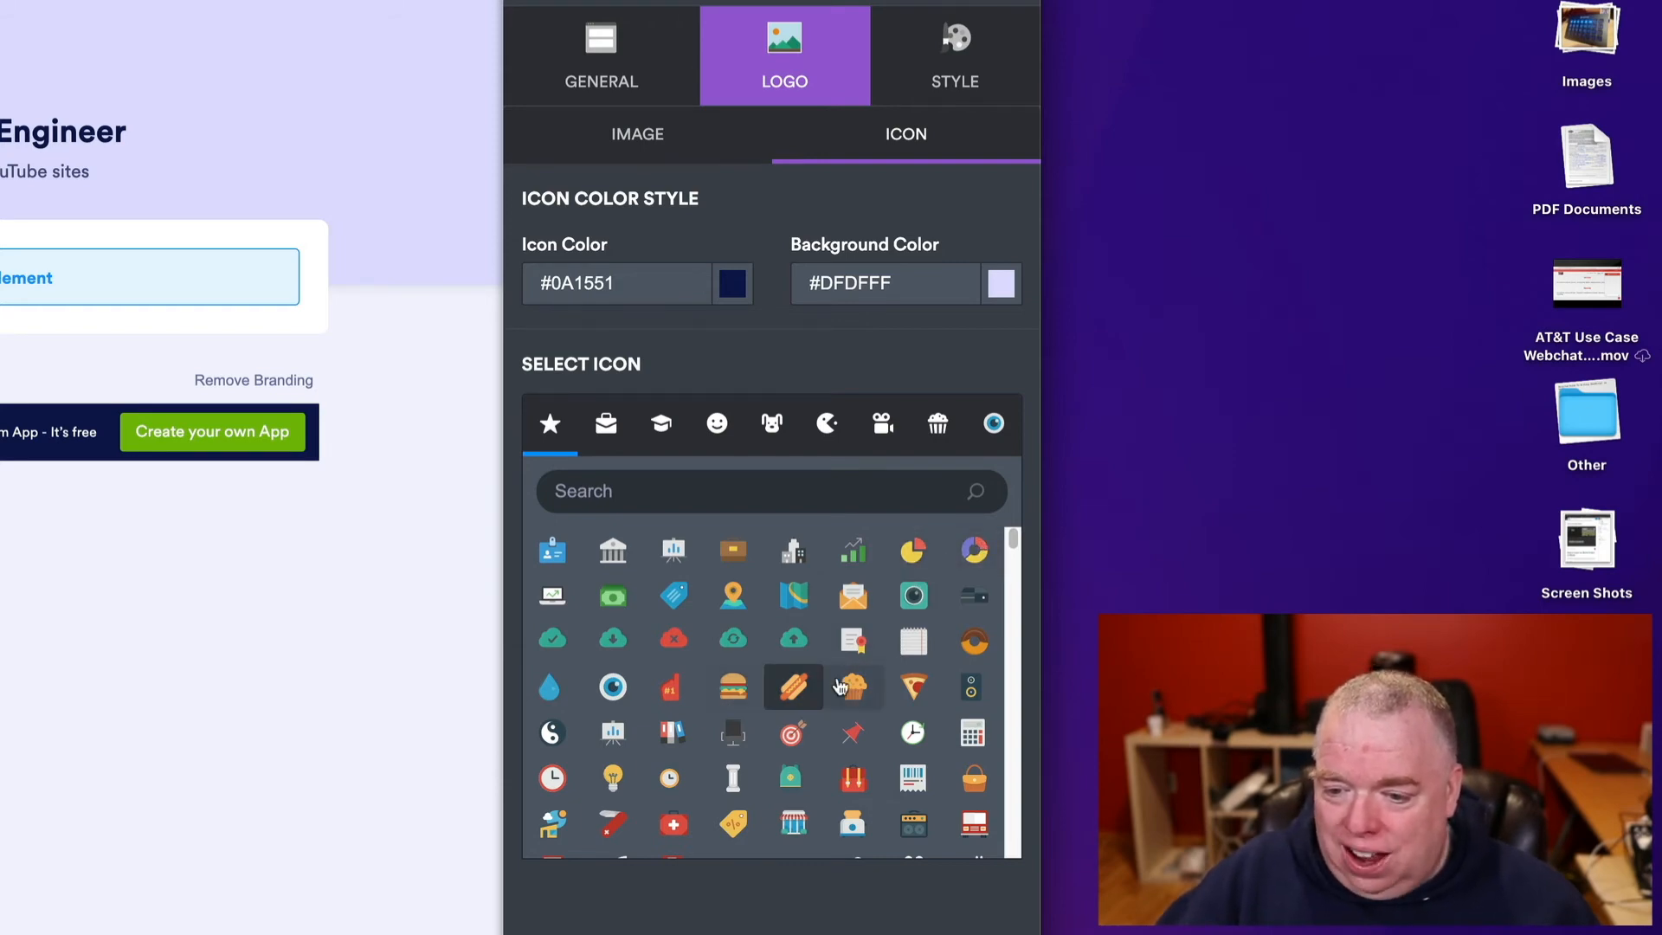
left_click(771, 424)
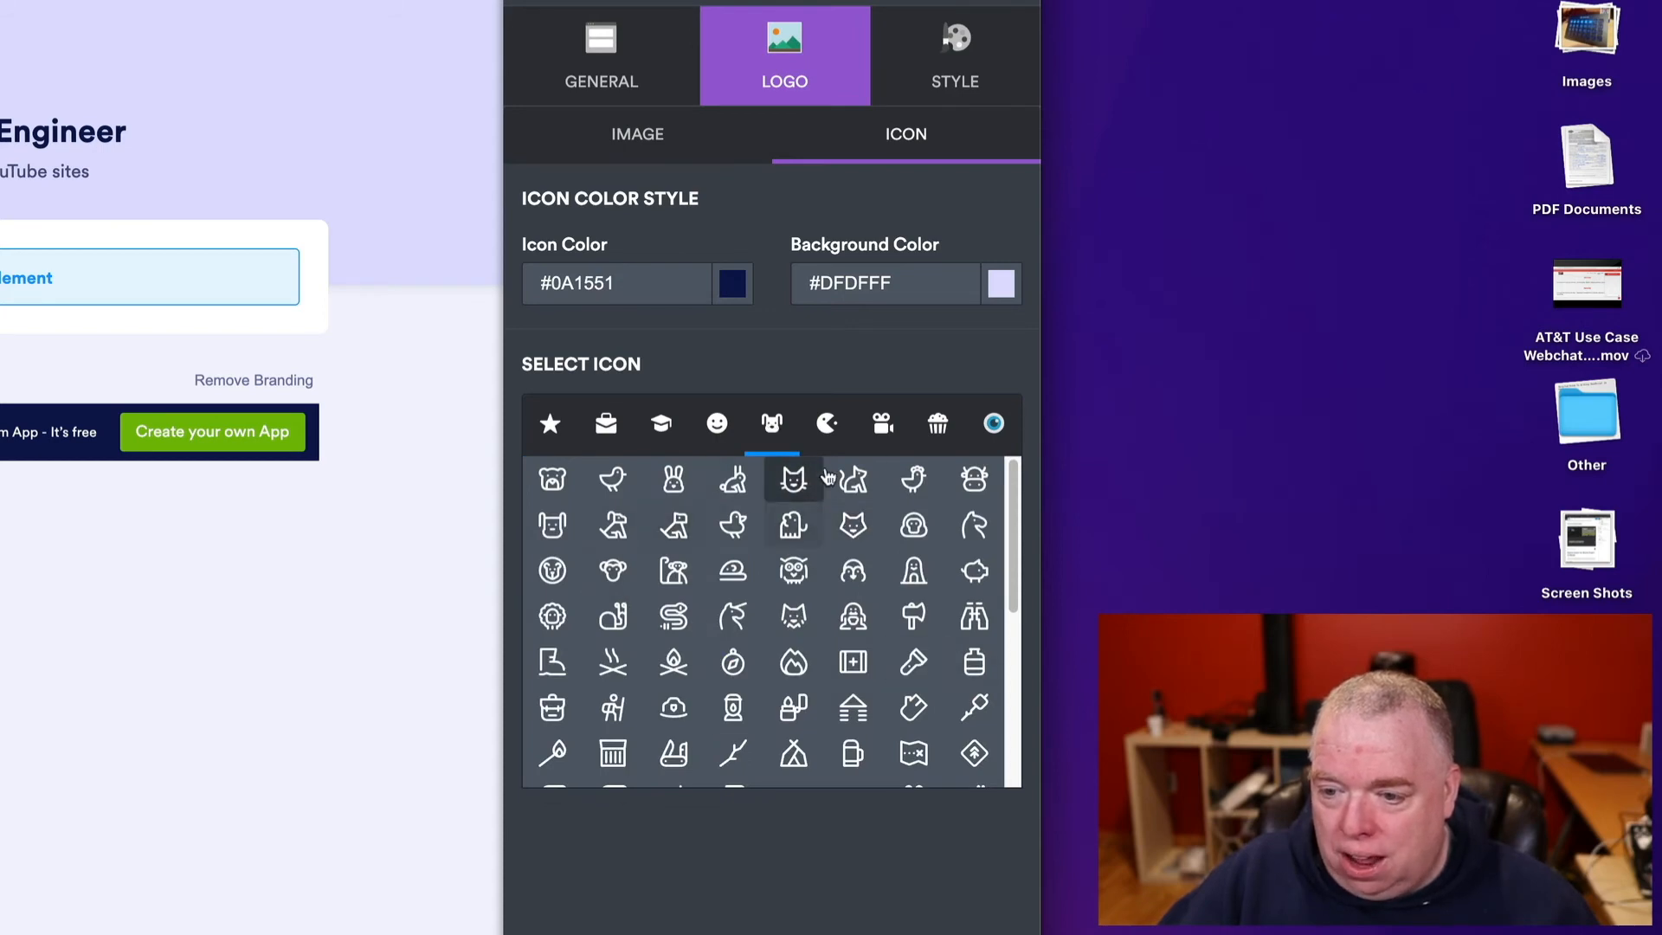
left_click(890, 423)
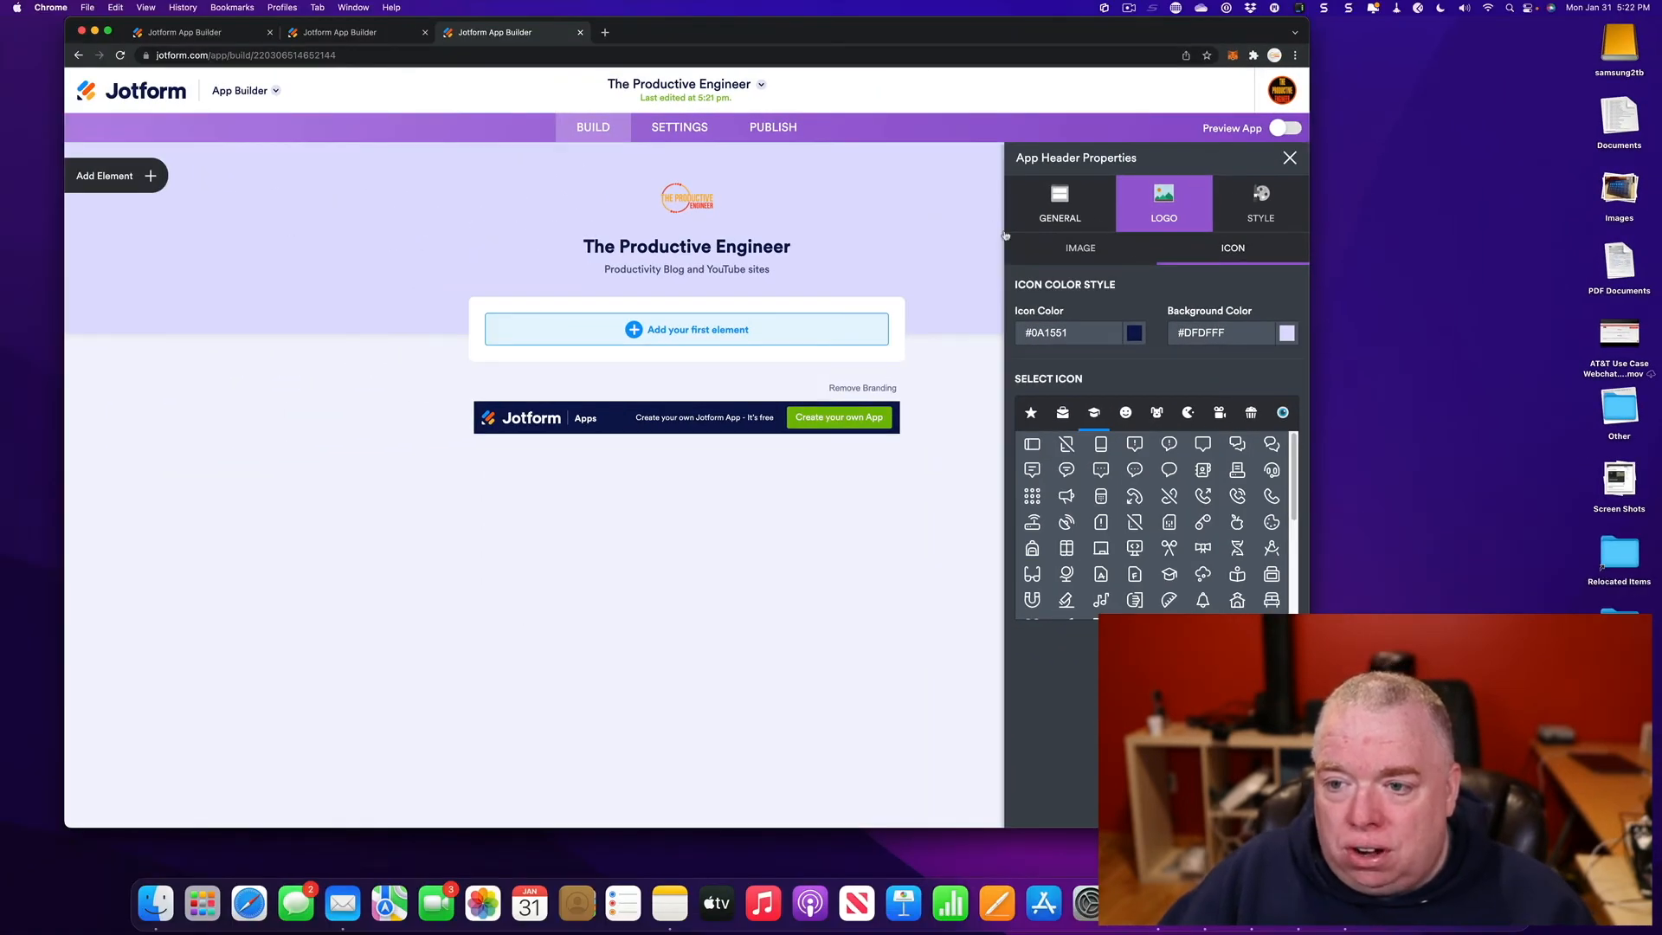
- Apply the orange App Designer colour scheme for a #FB7041 background, then close the panel
left_click(1290, 160)
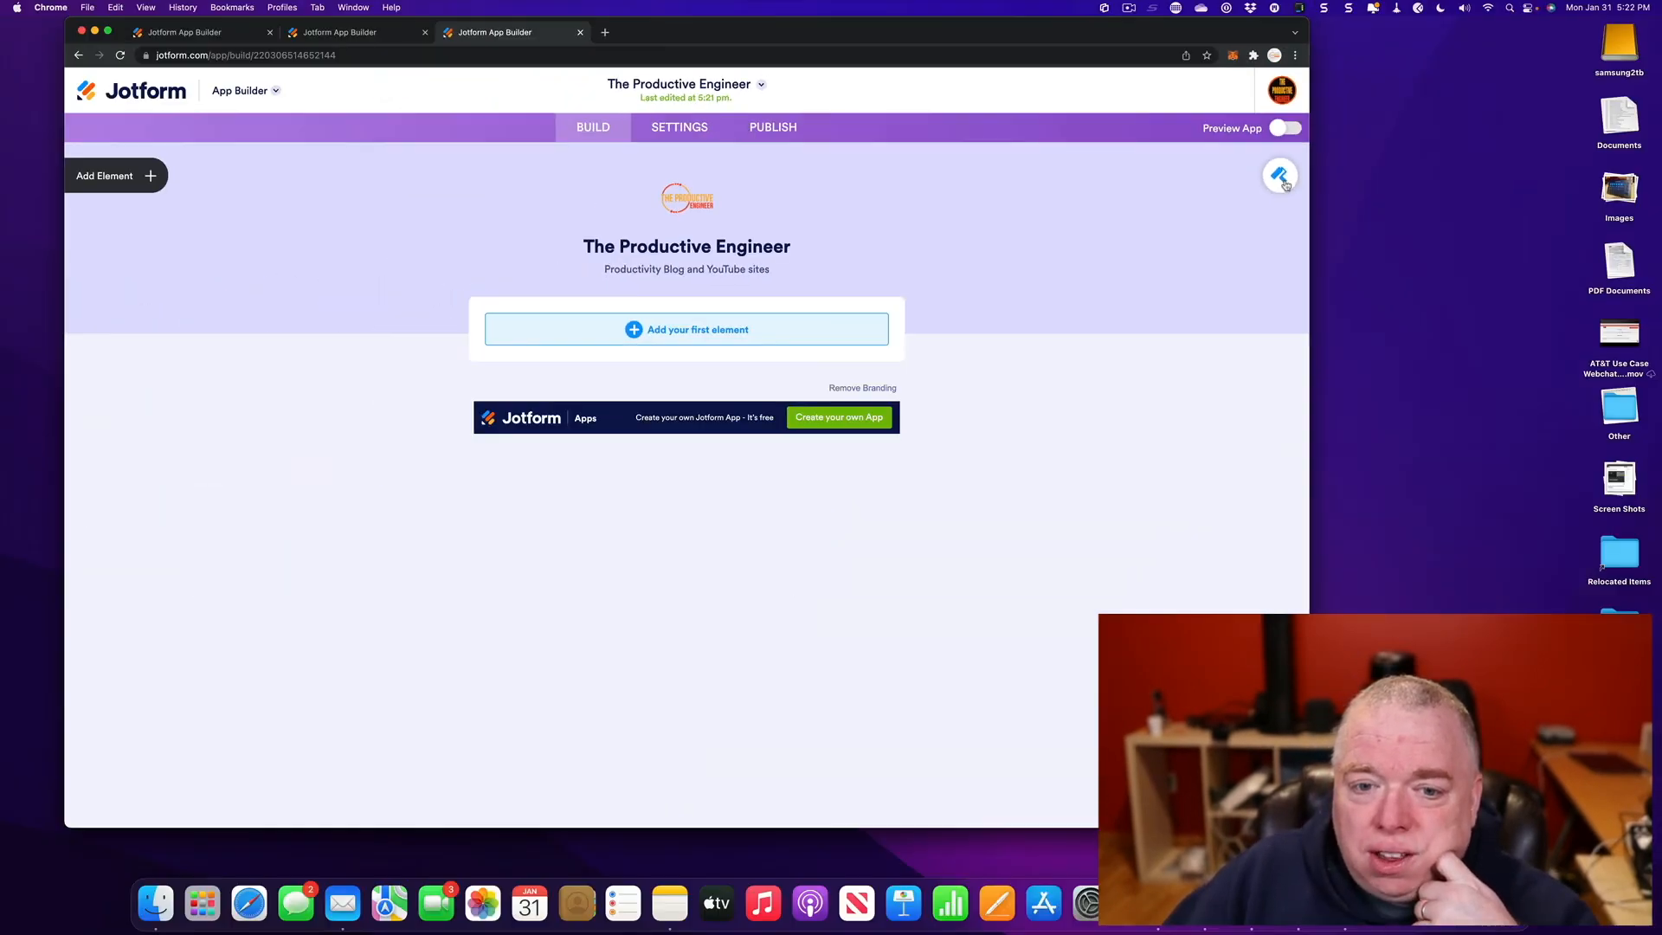
left_click(1532, 364)
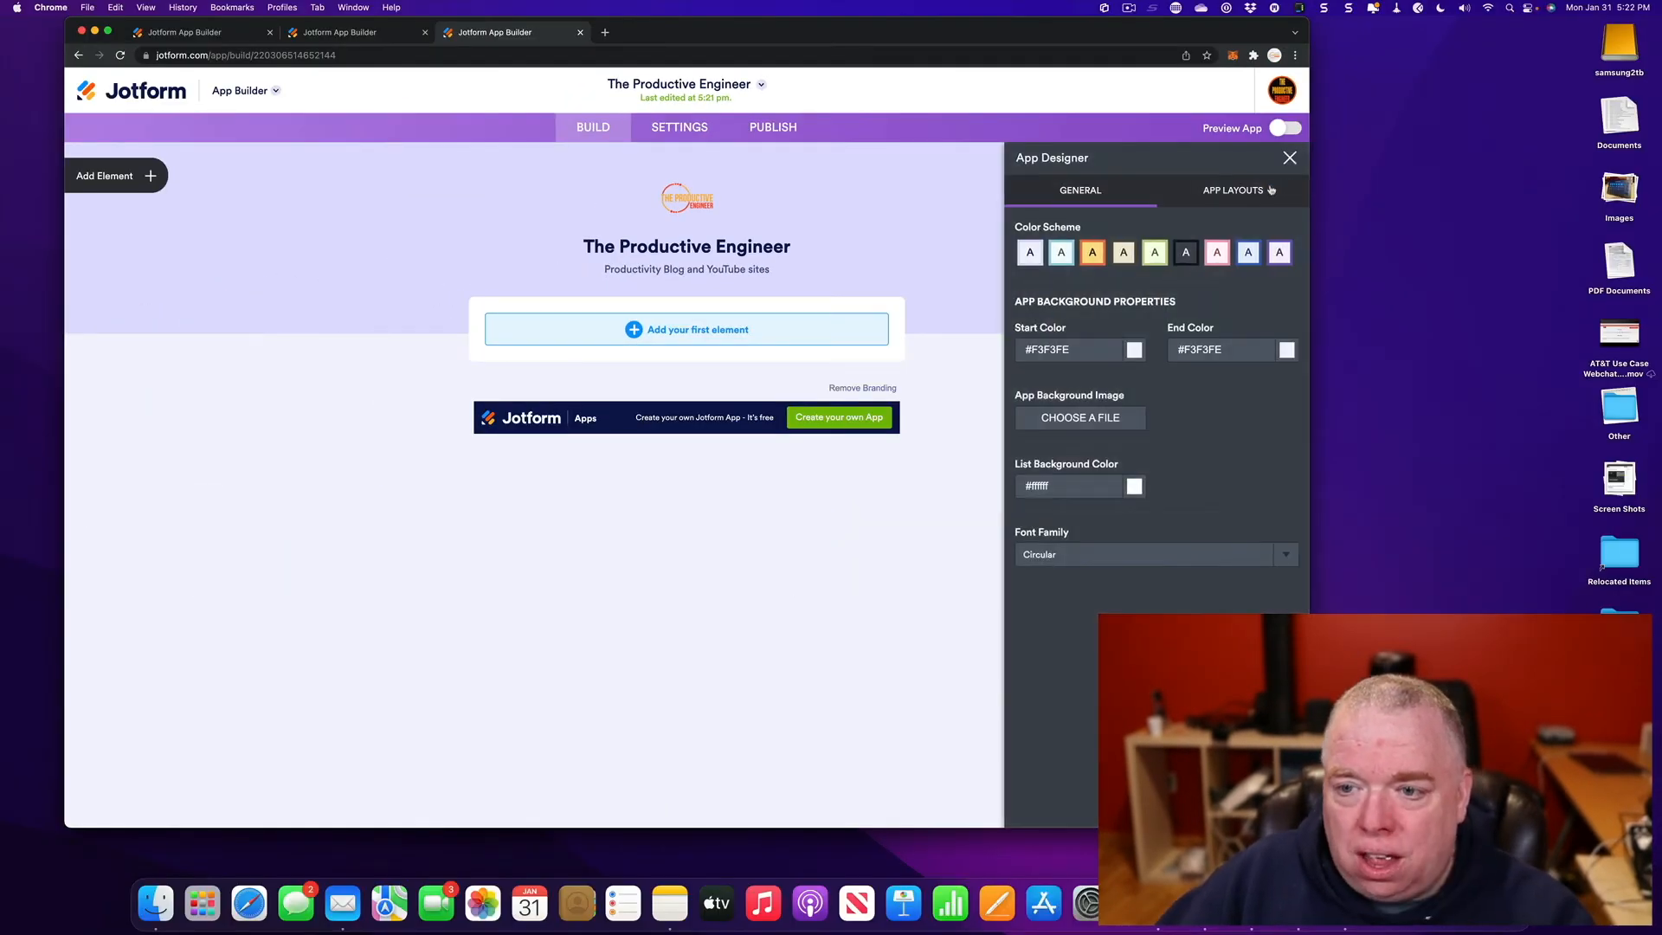
left_click(1093, 253)
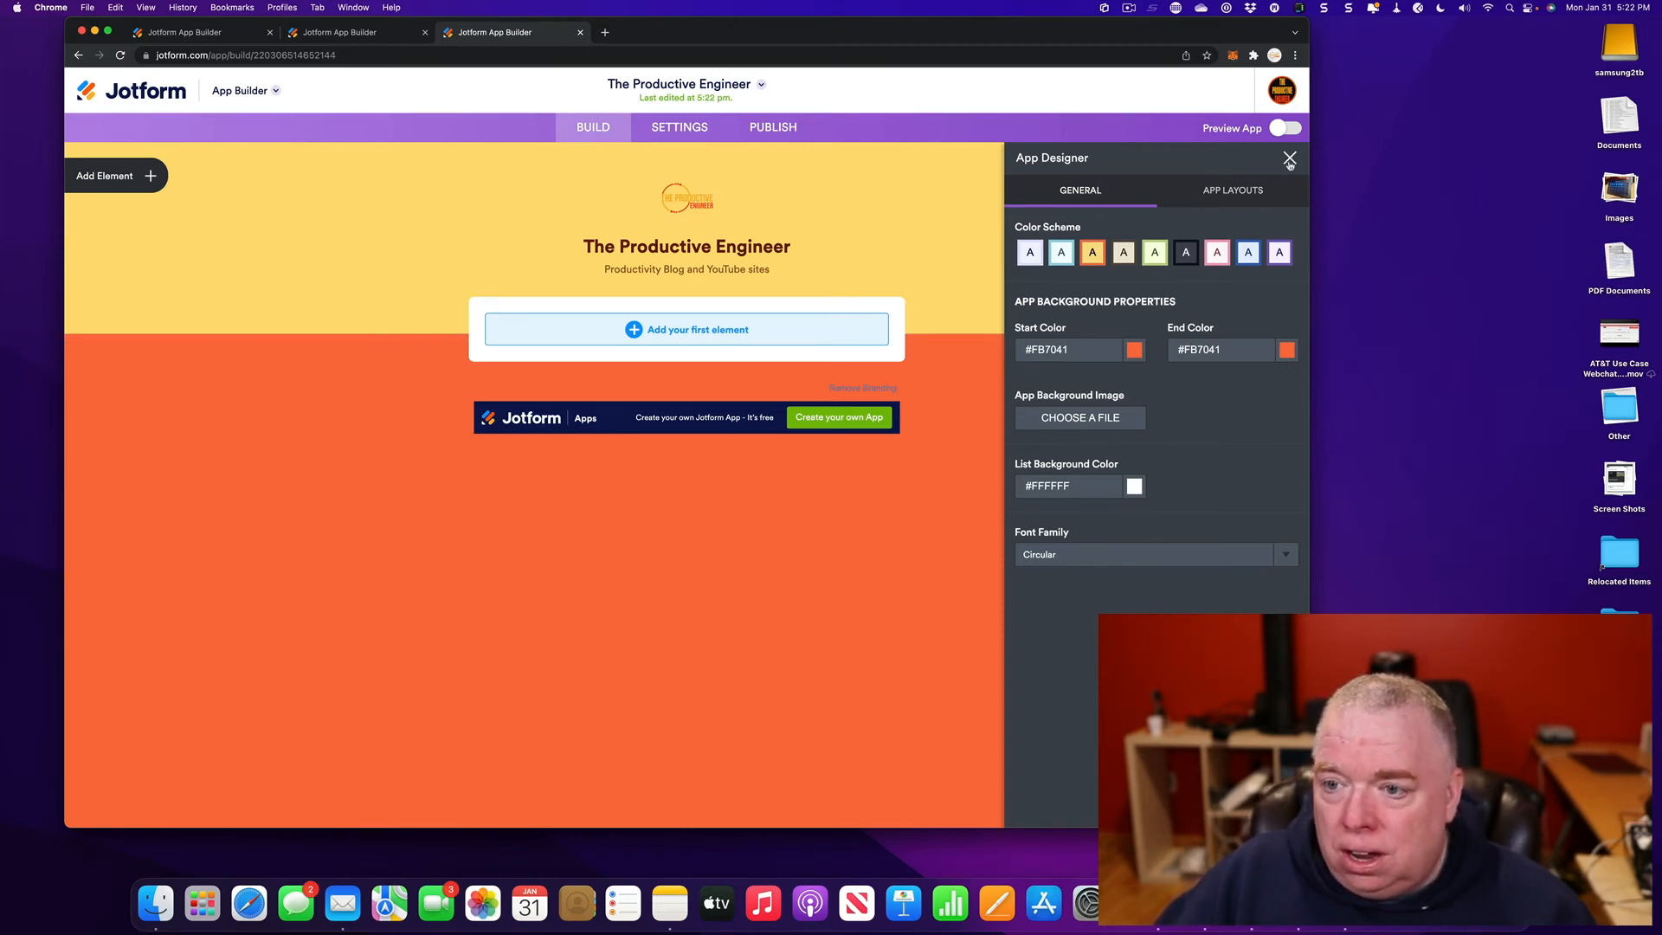
left_click(1290, 160)
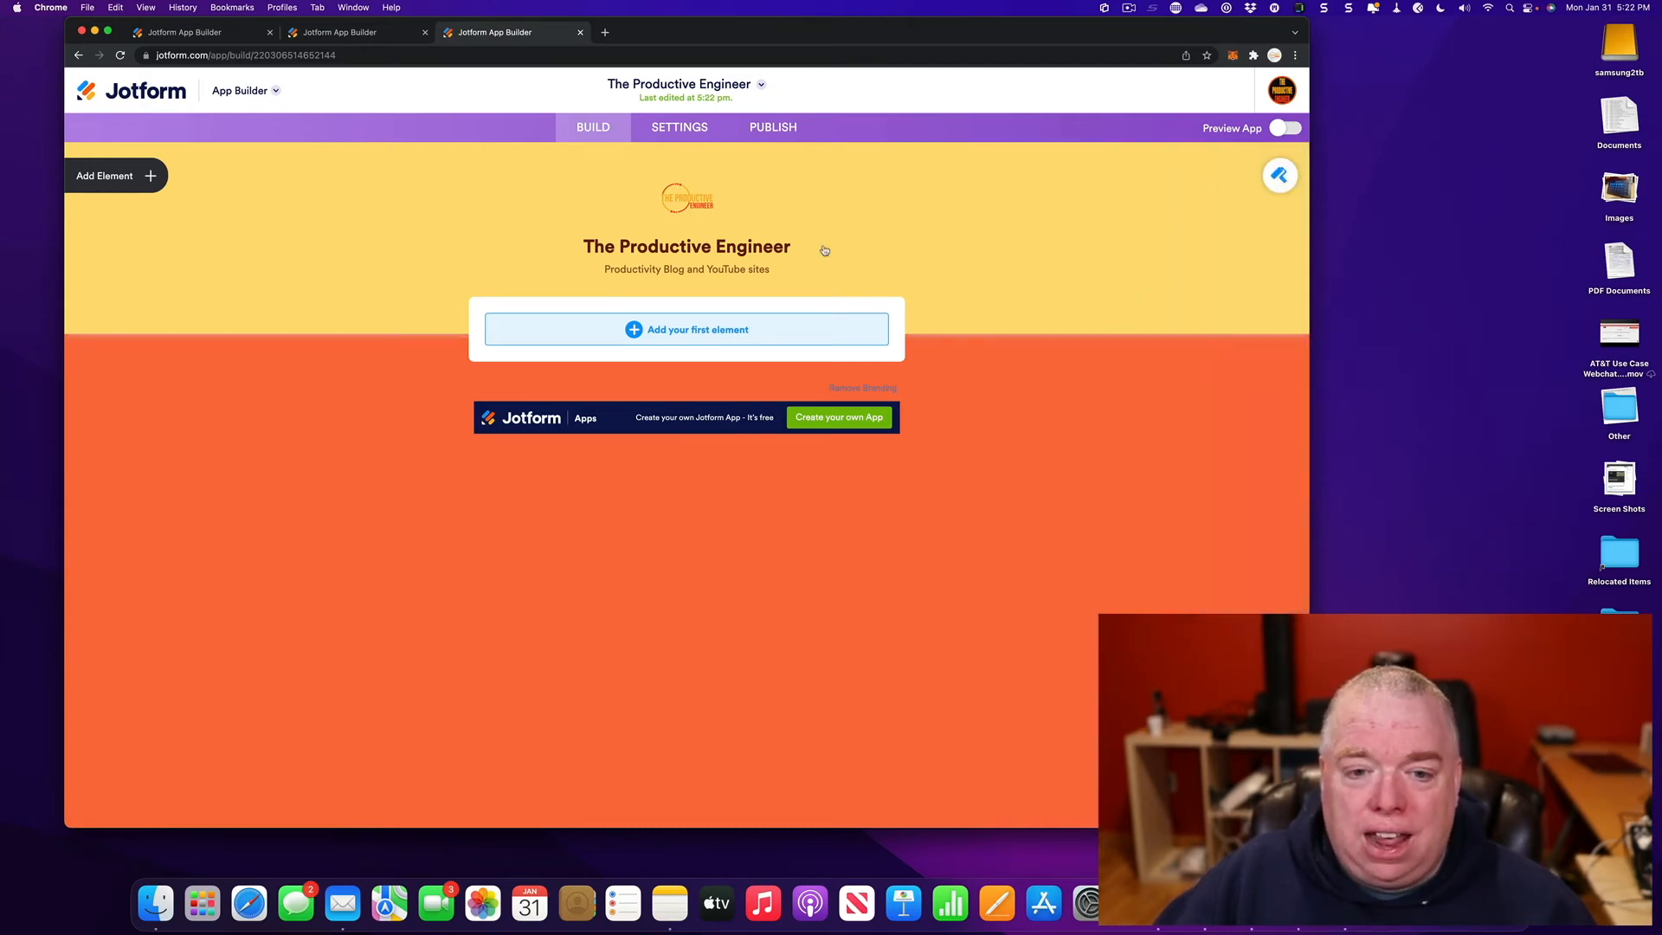
- Drag a Video element onto the homepage below the header, after checking the TPE app for reference
left_click(660, 336)
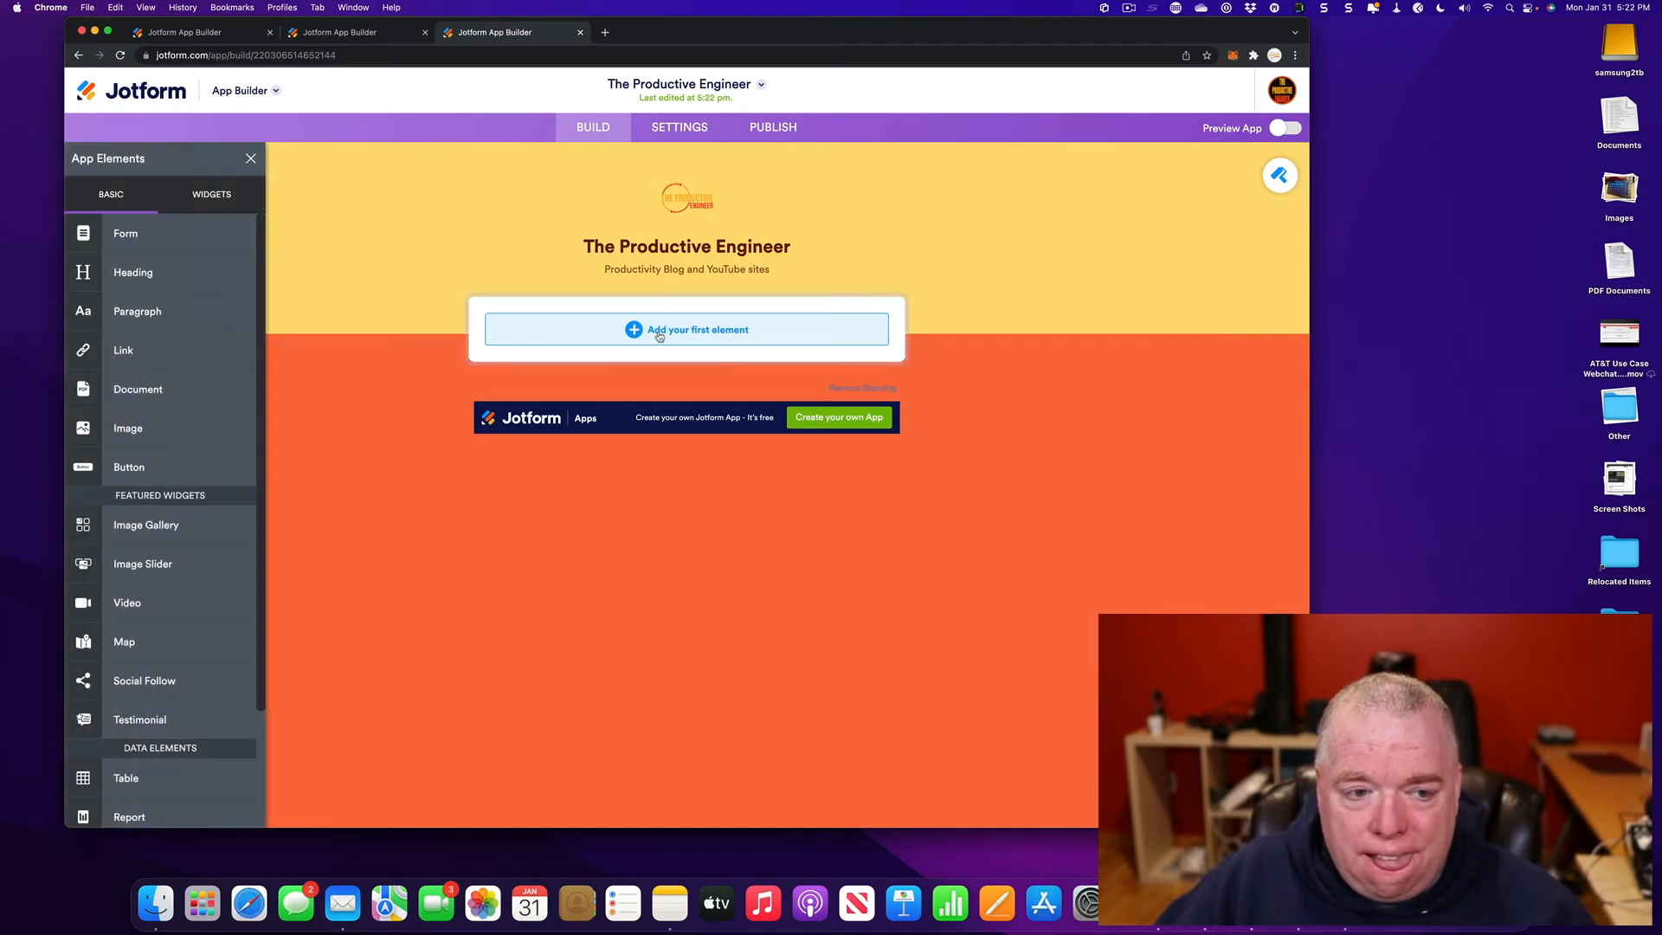
left_click(363, 35)
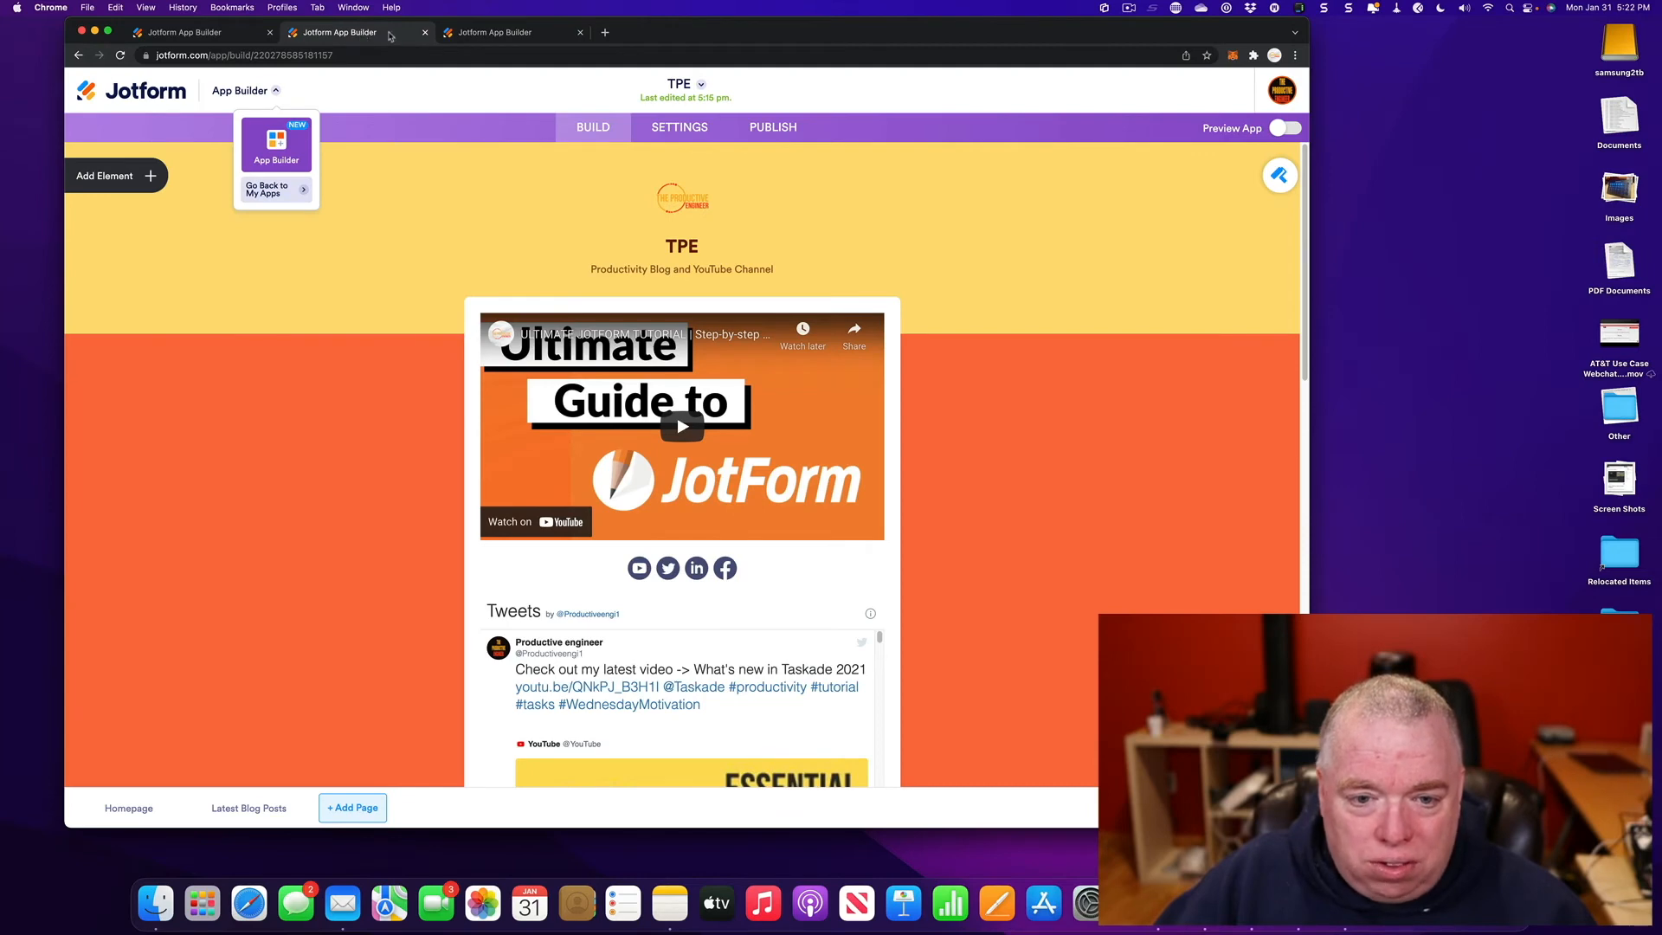
left_click(476, 37)
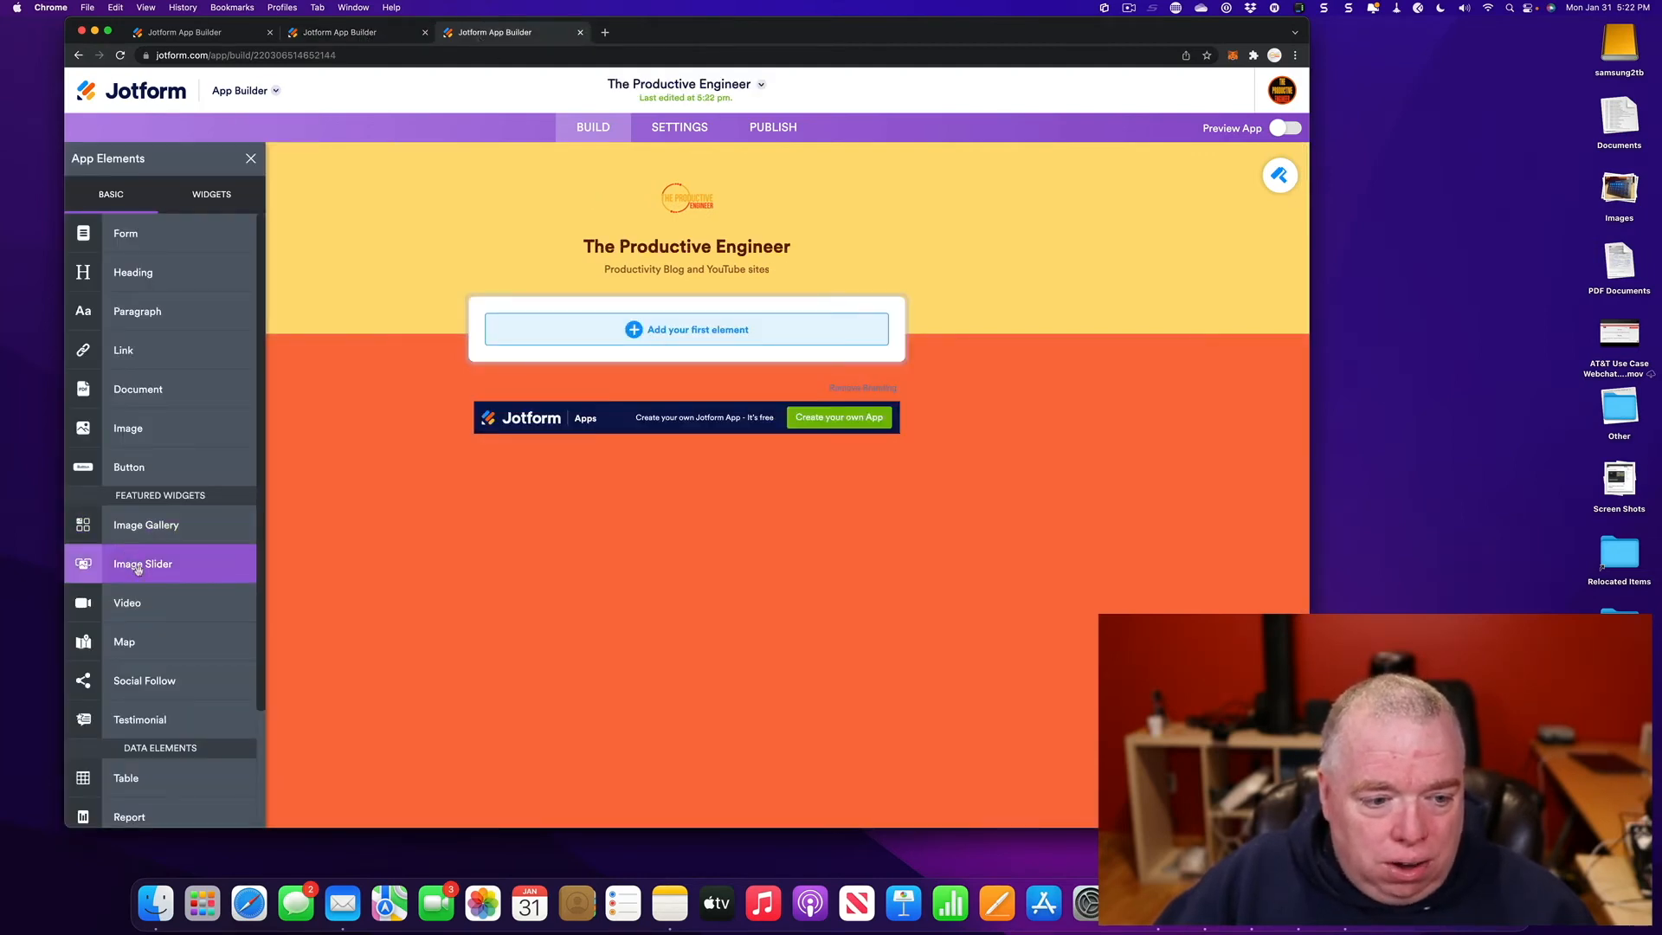
left_click_drag(157, 606, 650, 345)
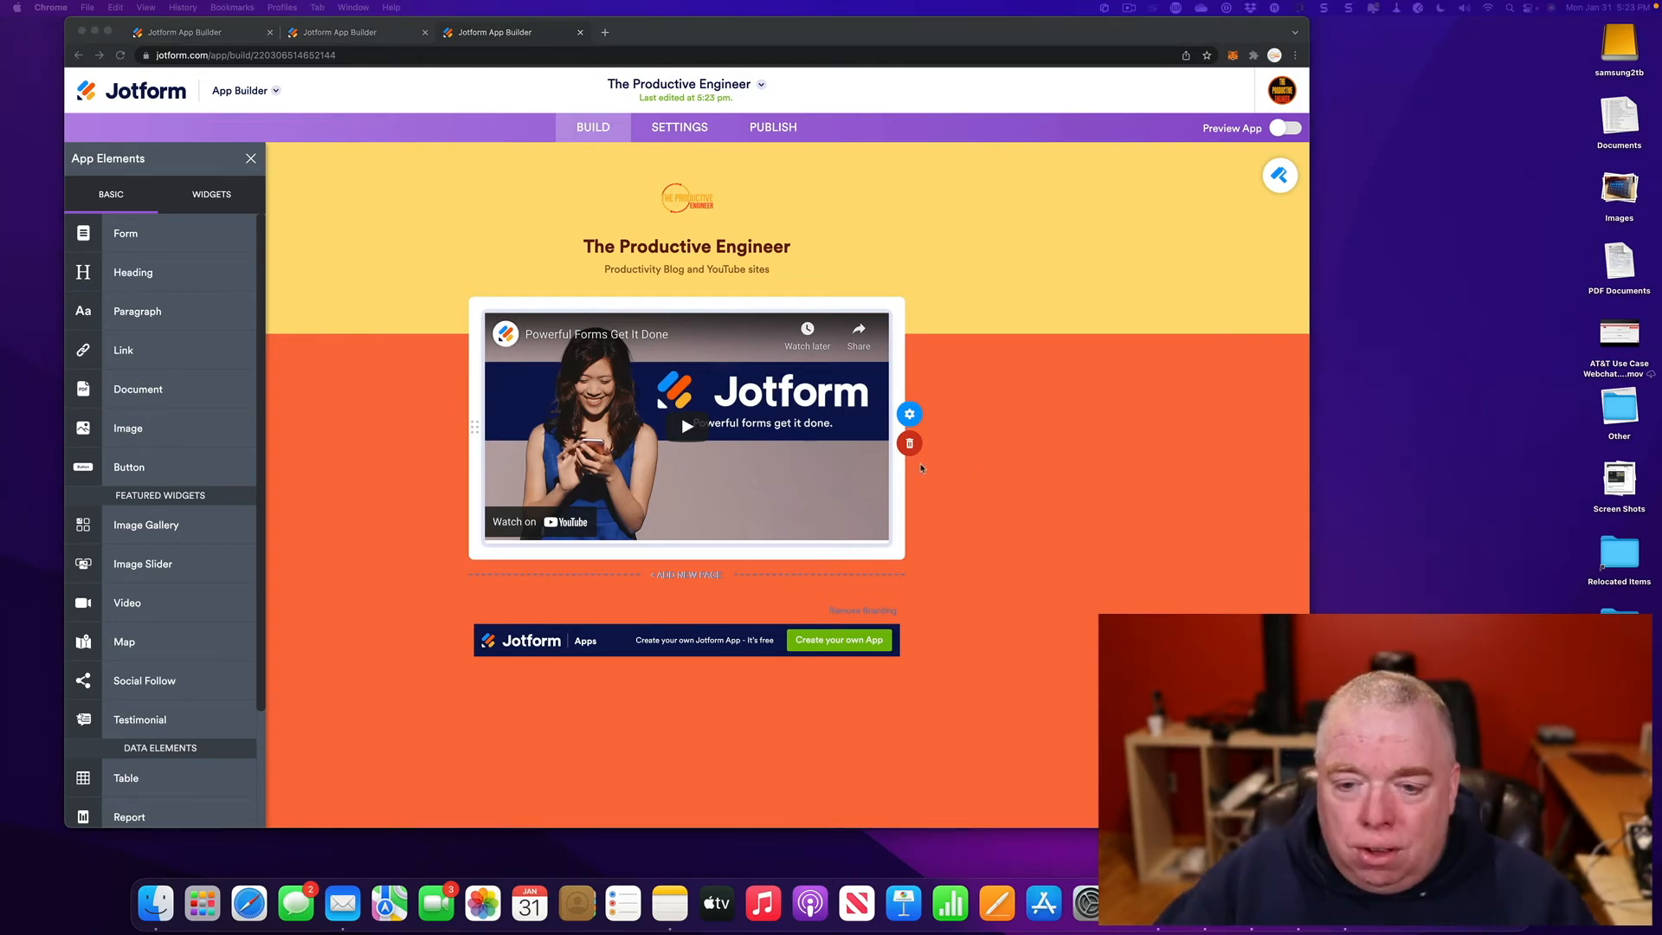
left_click(996, 417)
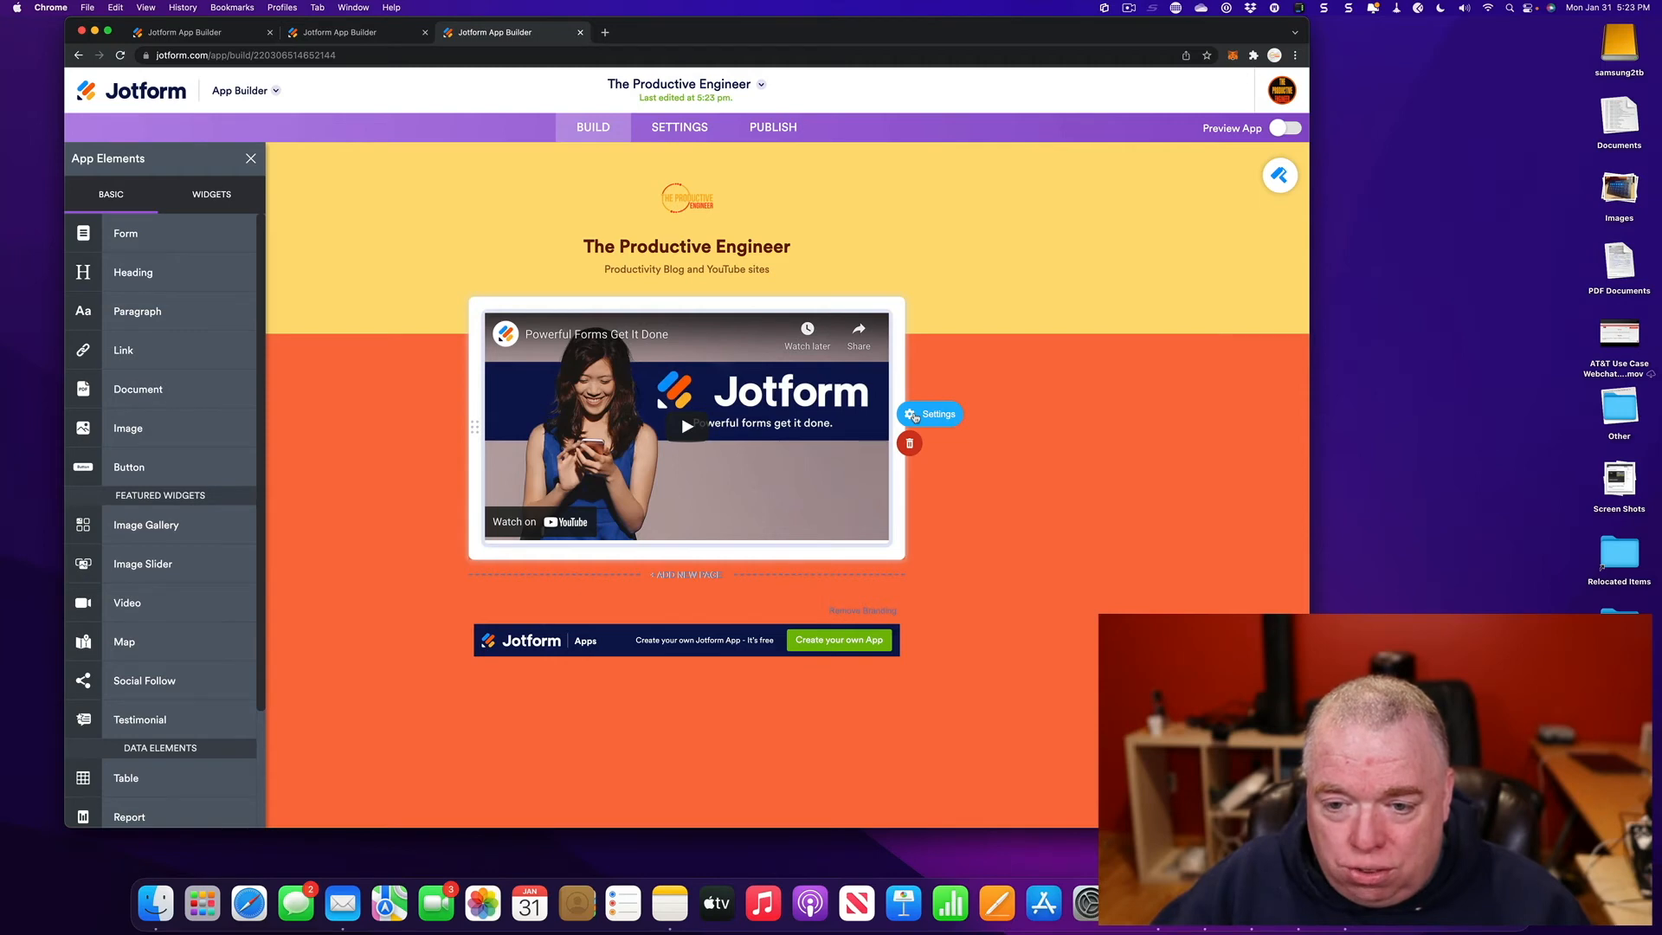
- Replace the video URL with the 'Ultimate Guide to JotForm' YouTube link and check it in phone preview
left_click(915, 416)
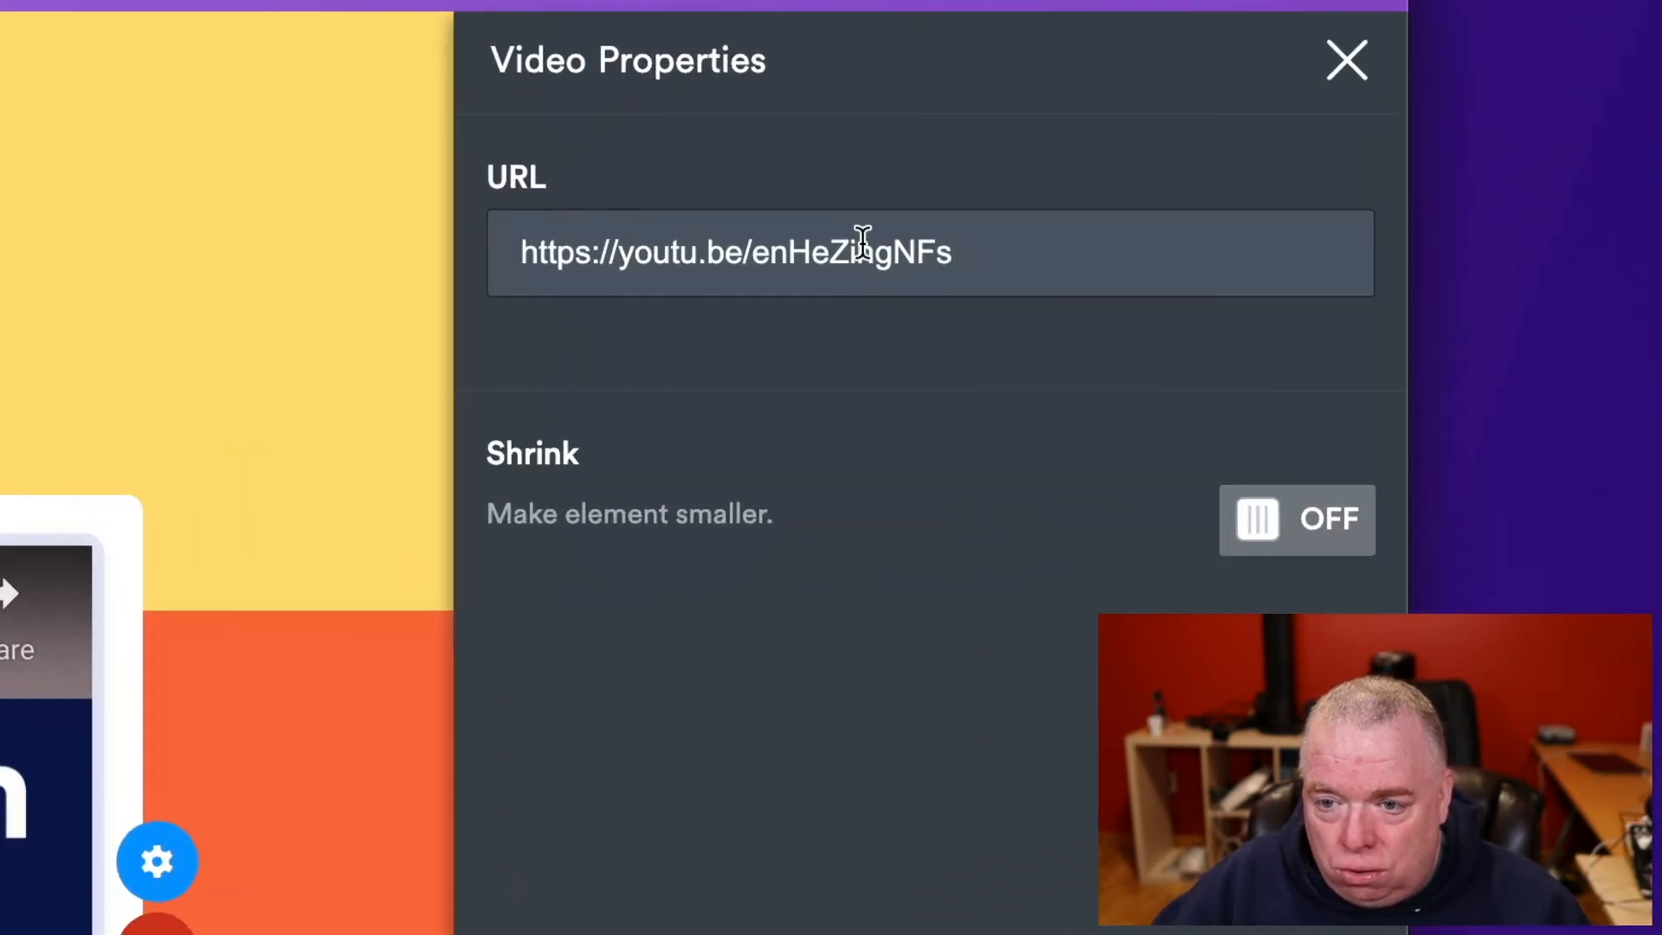
triple_click(1189, 214)
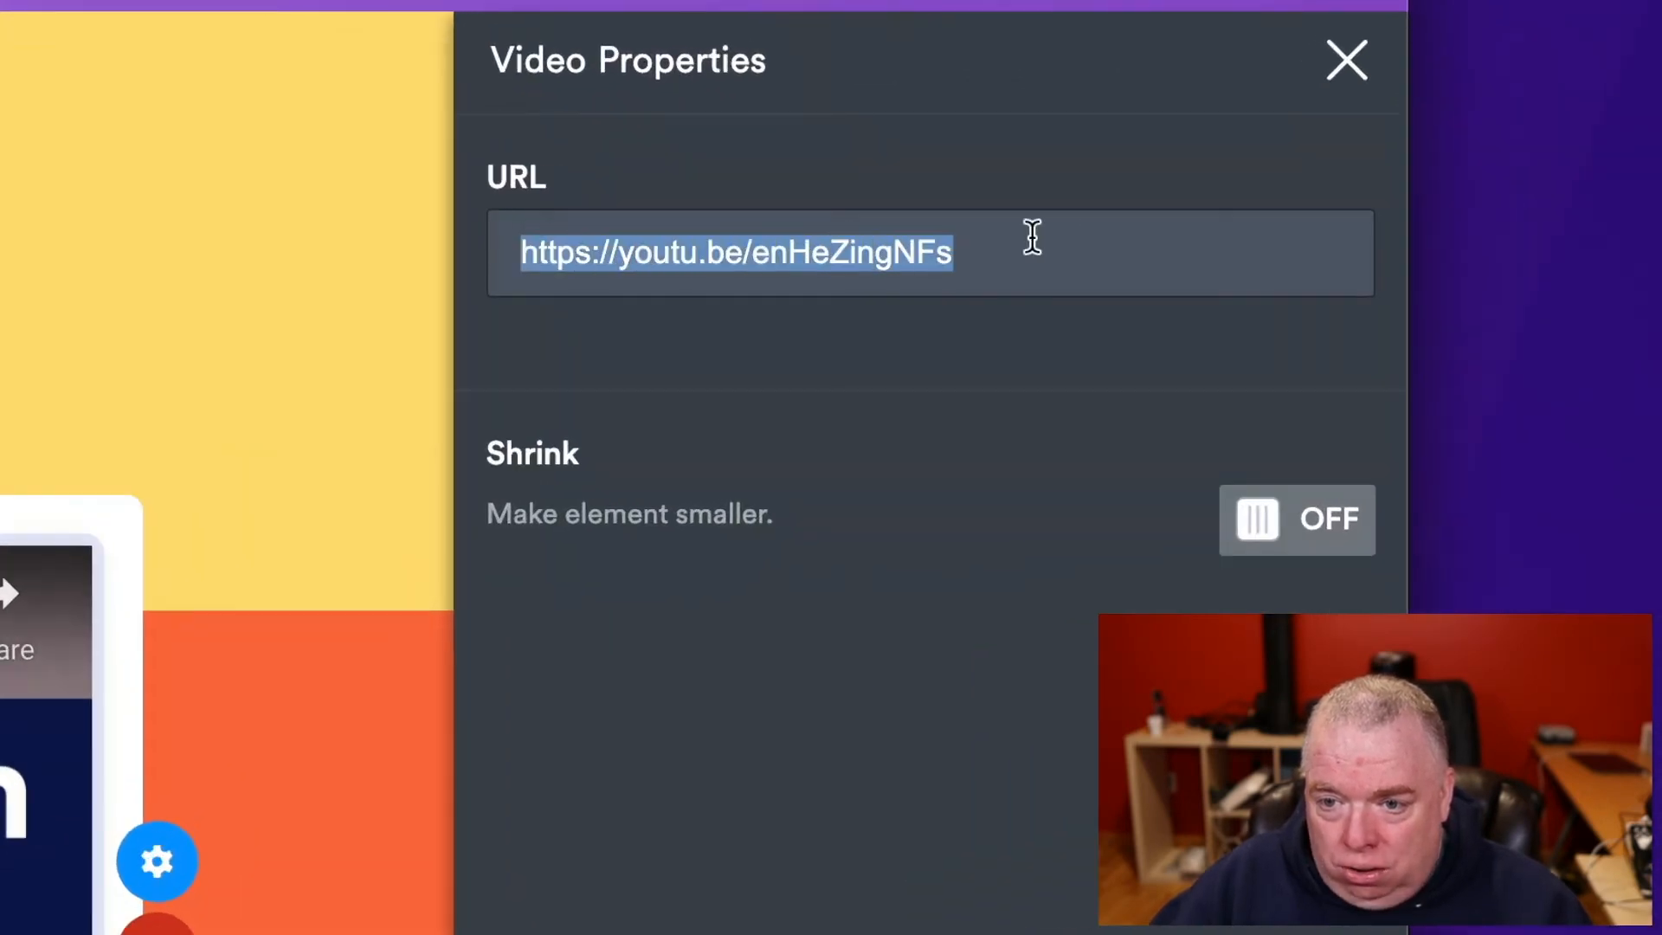
key("BackSpace")
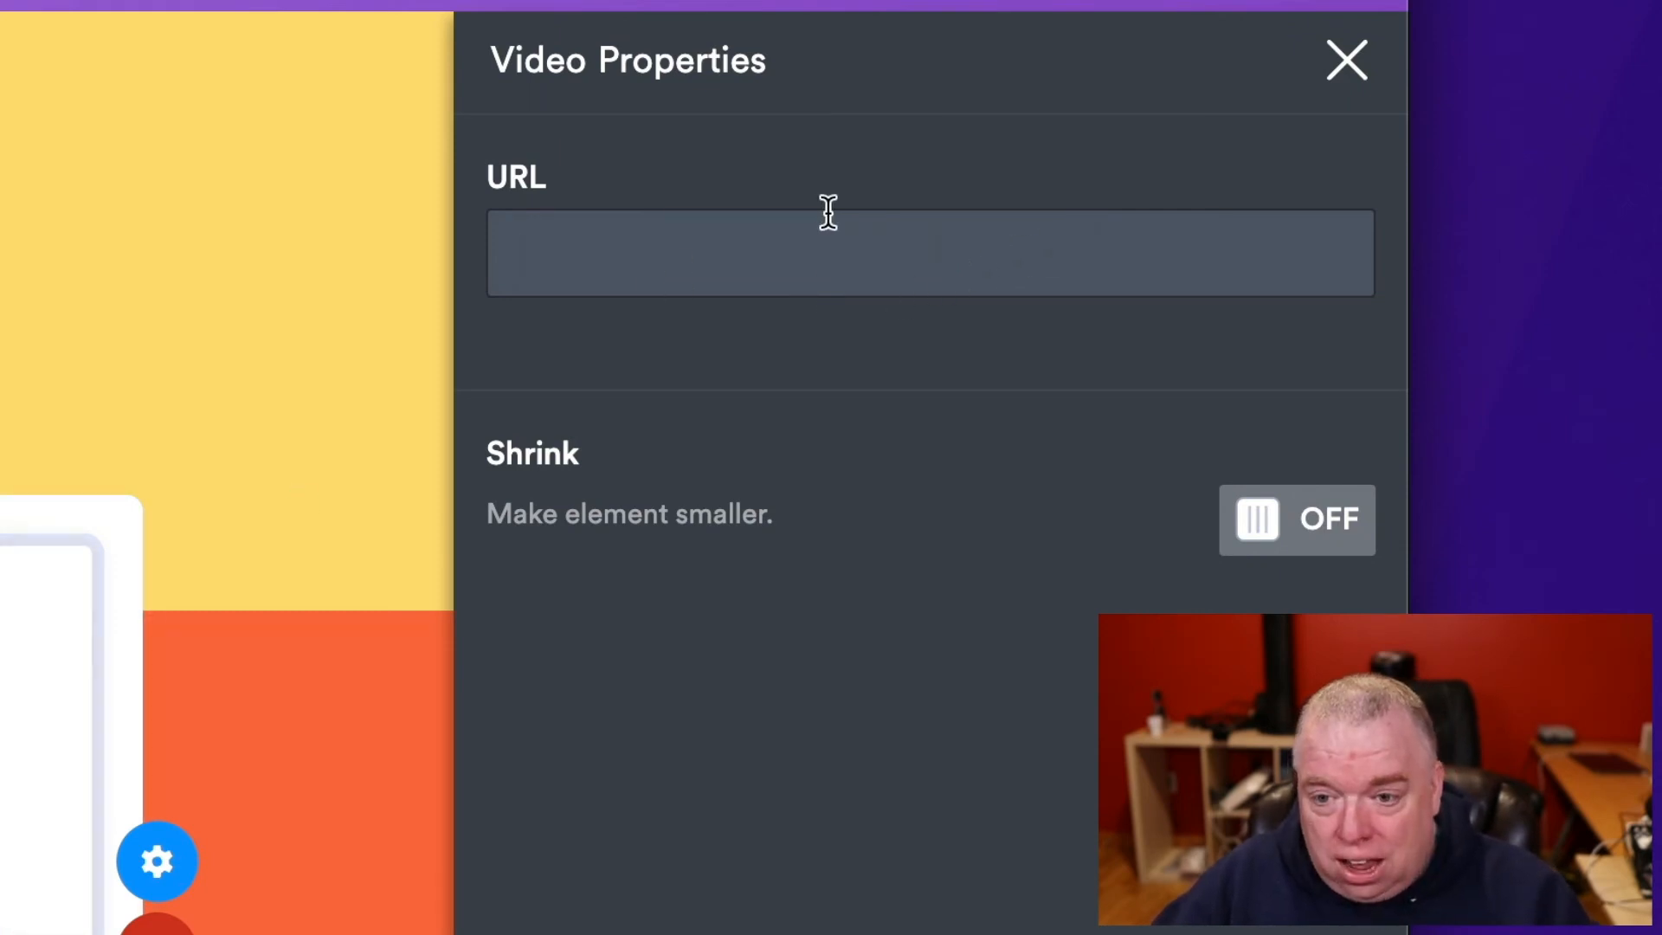
type("https://www.youtube.com/watch?v=aUpQZjGb3hM")
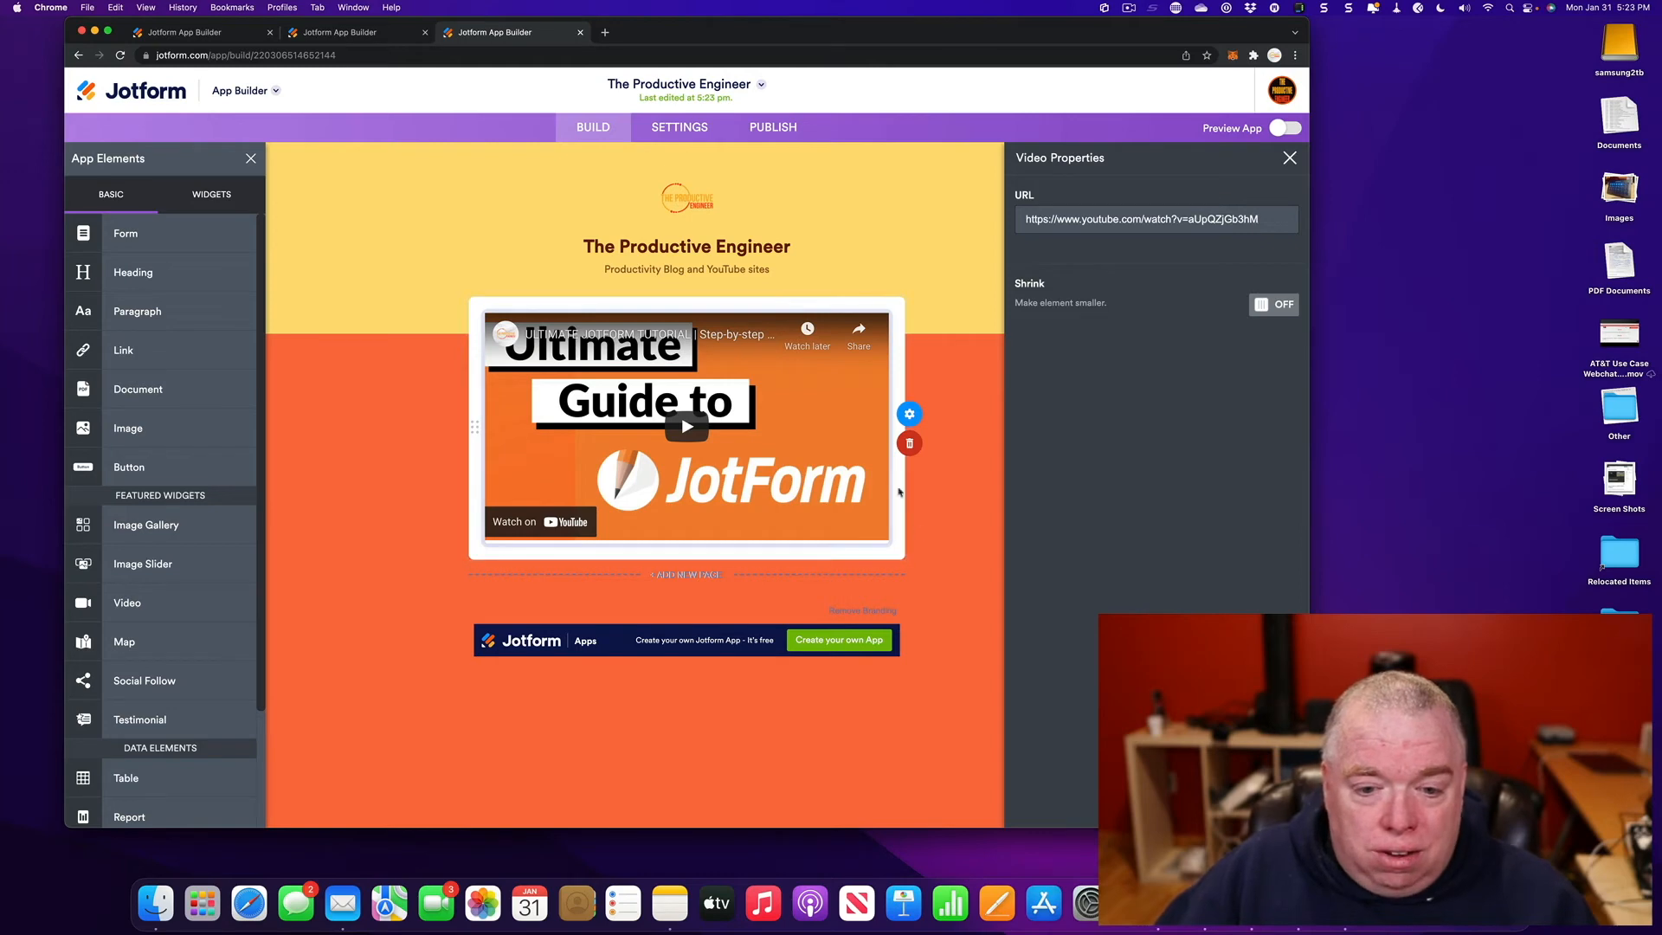
left_click(375, 392)
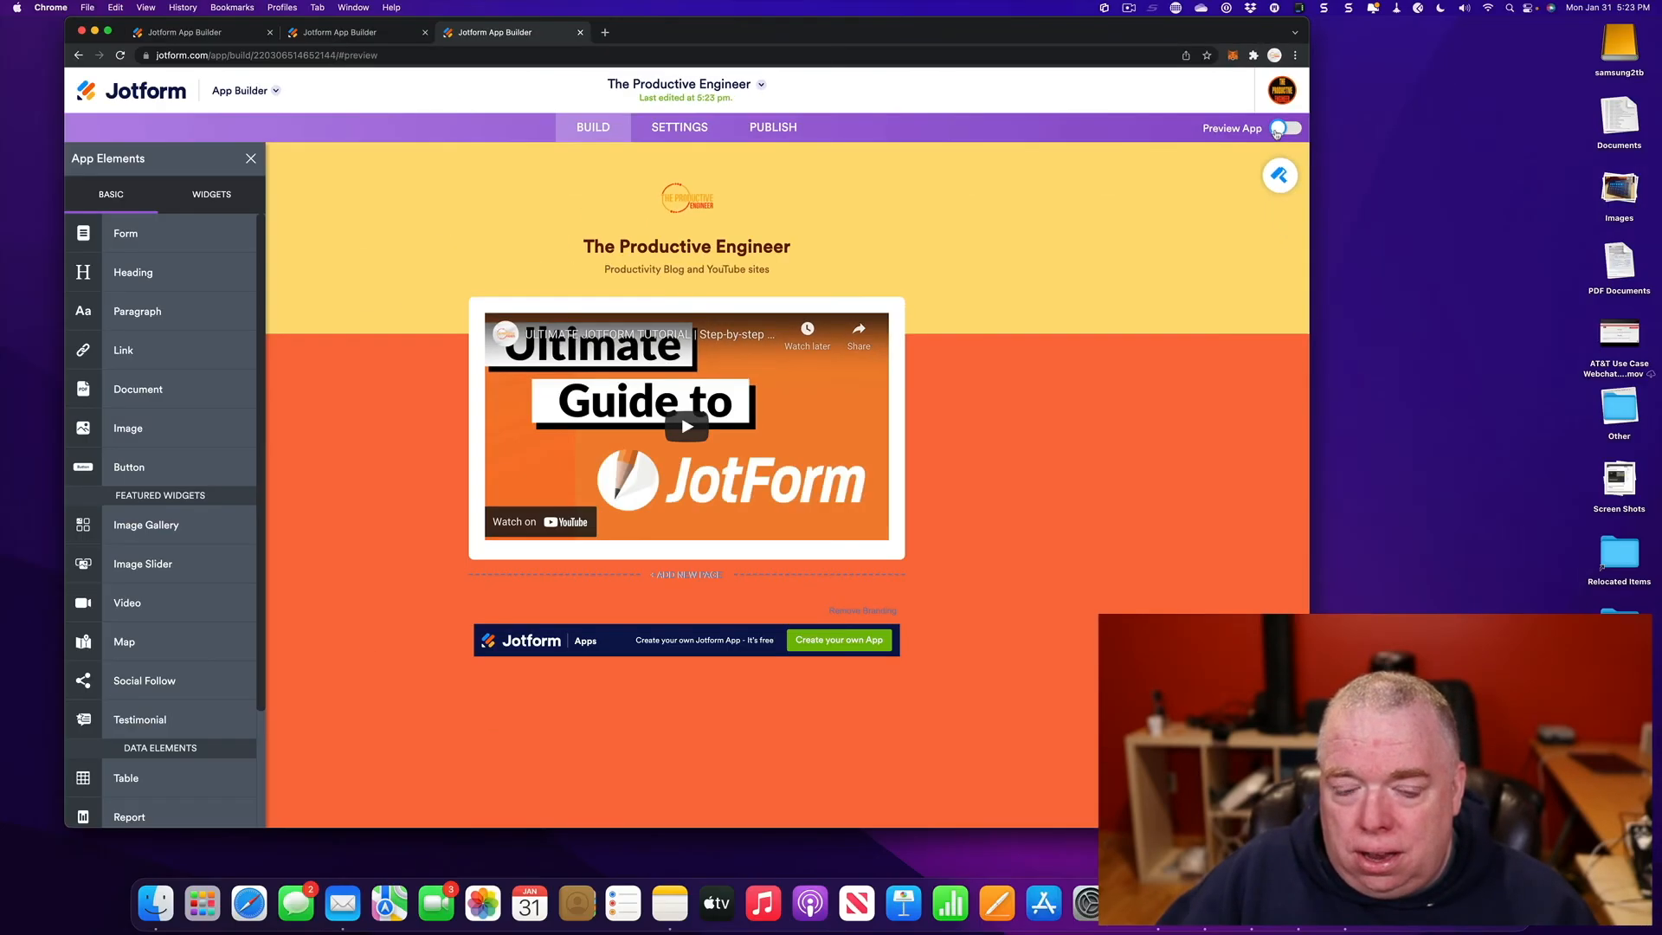
left_click(1437, 275)
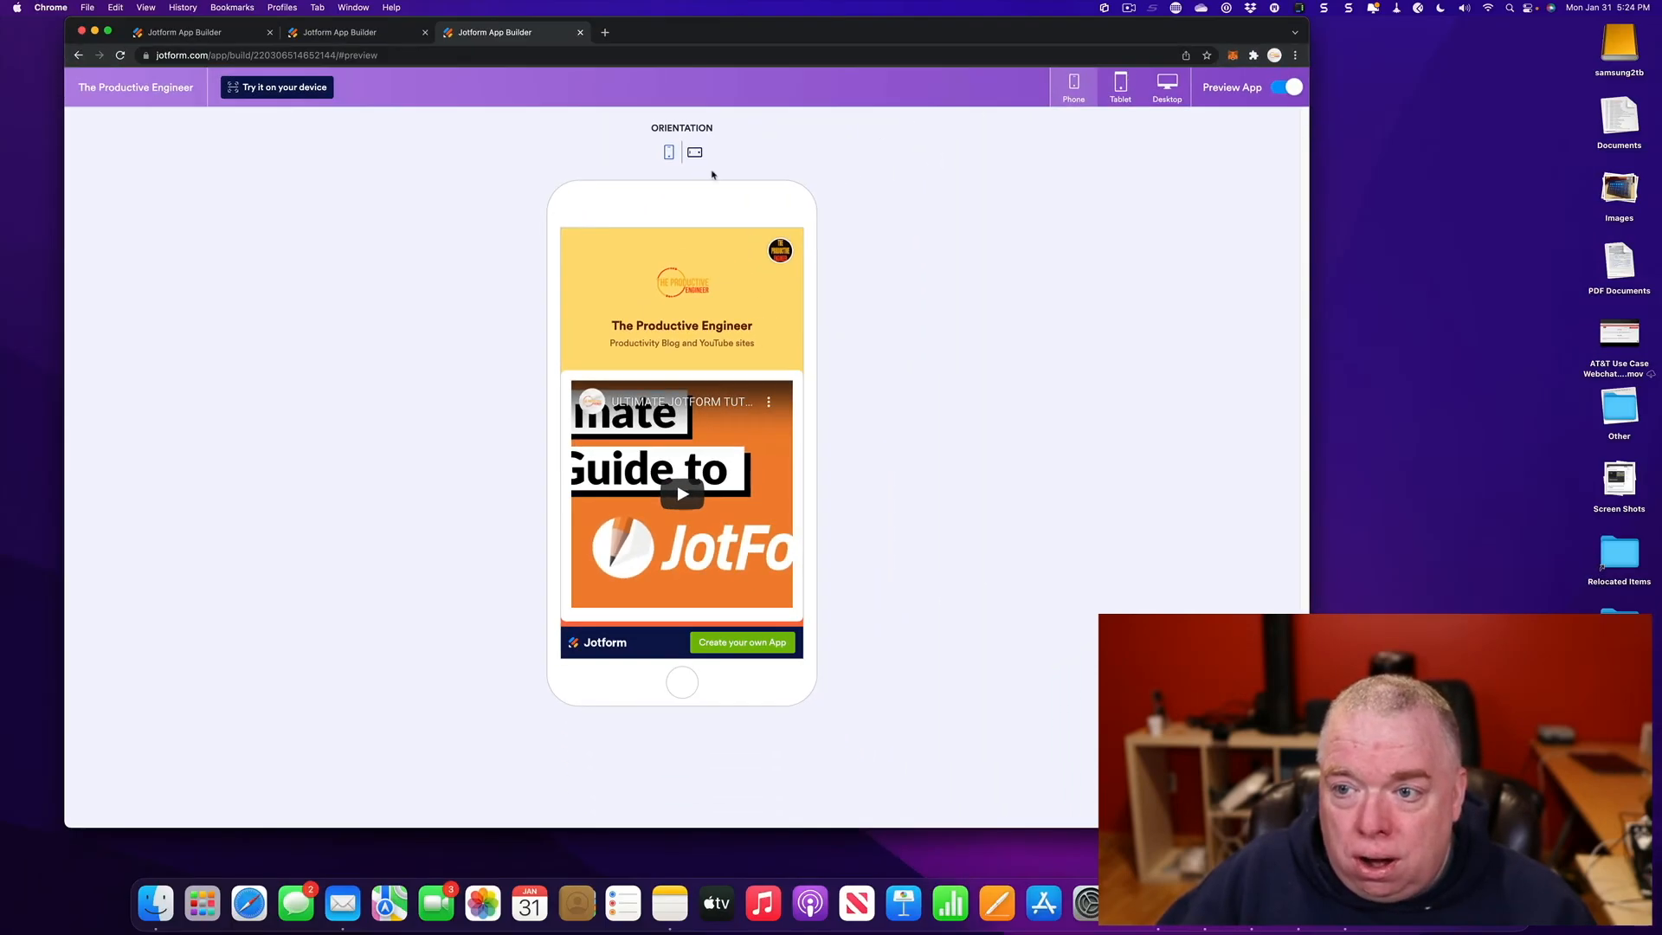
left_click(1290, 87)
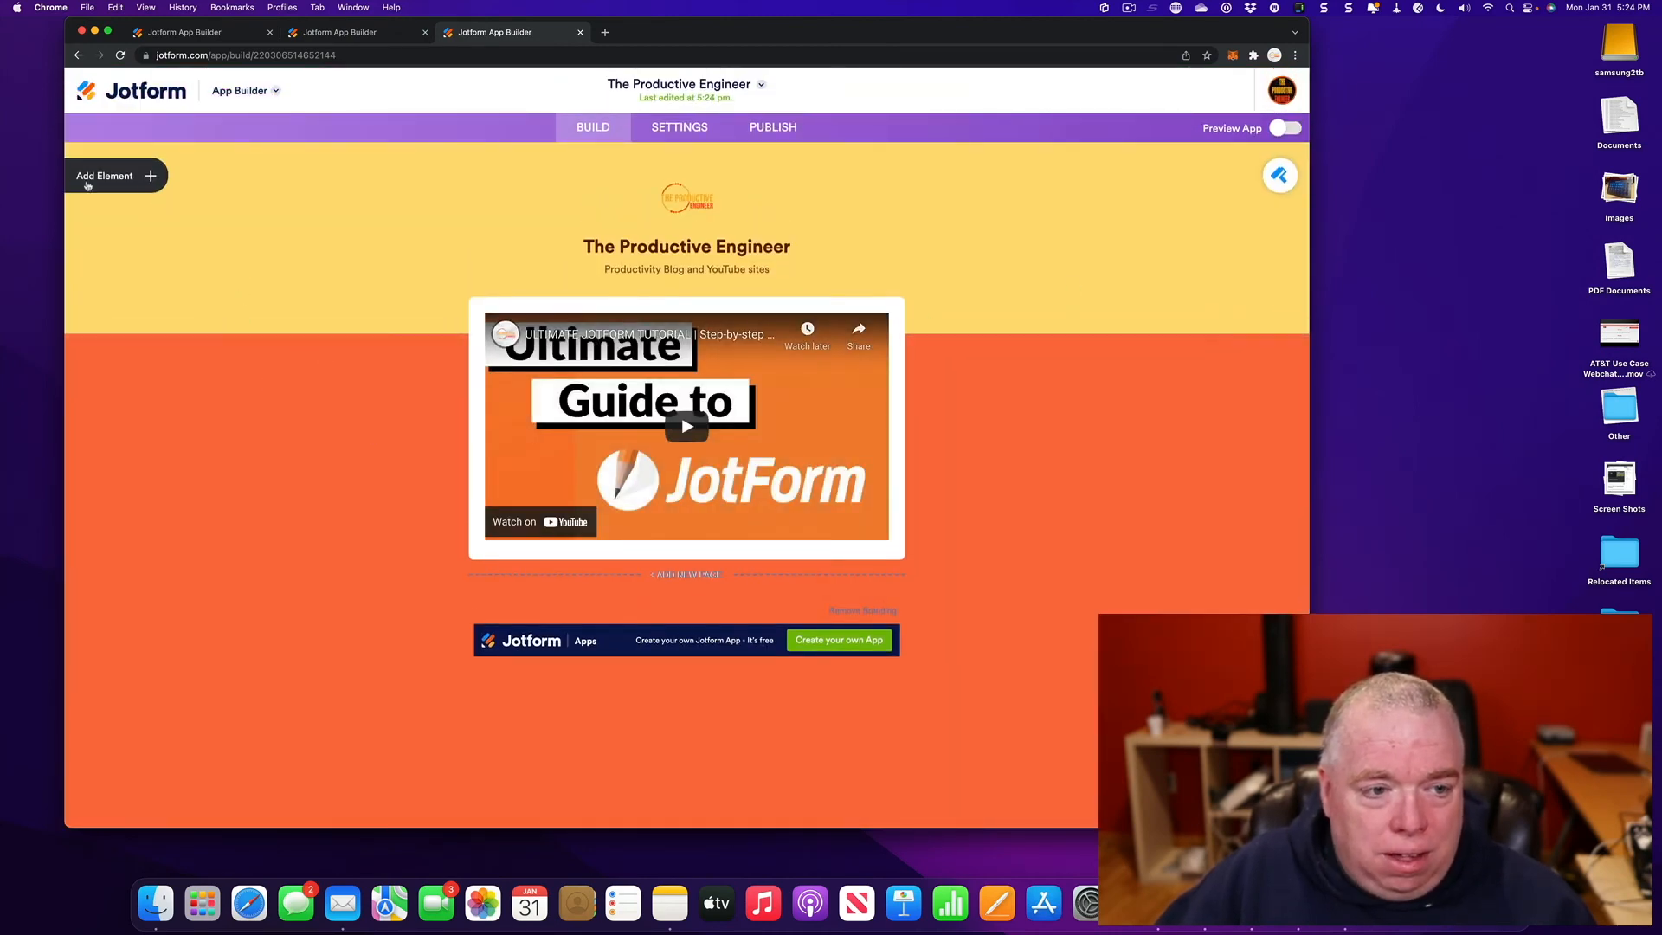
- Drag the Twitter widget from the Widgets list onto the homepage, just below the YouTube video
left_click(151, 178)
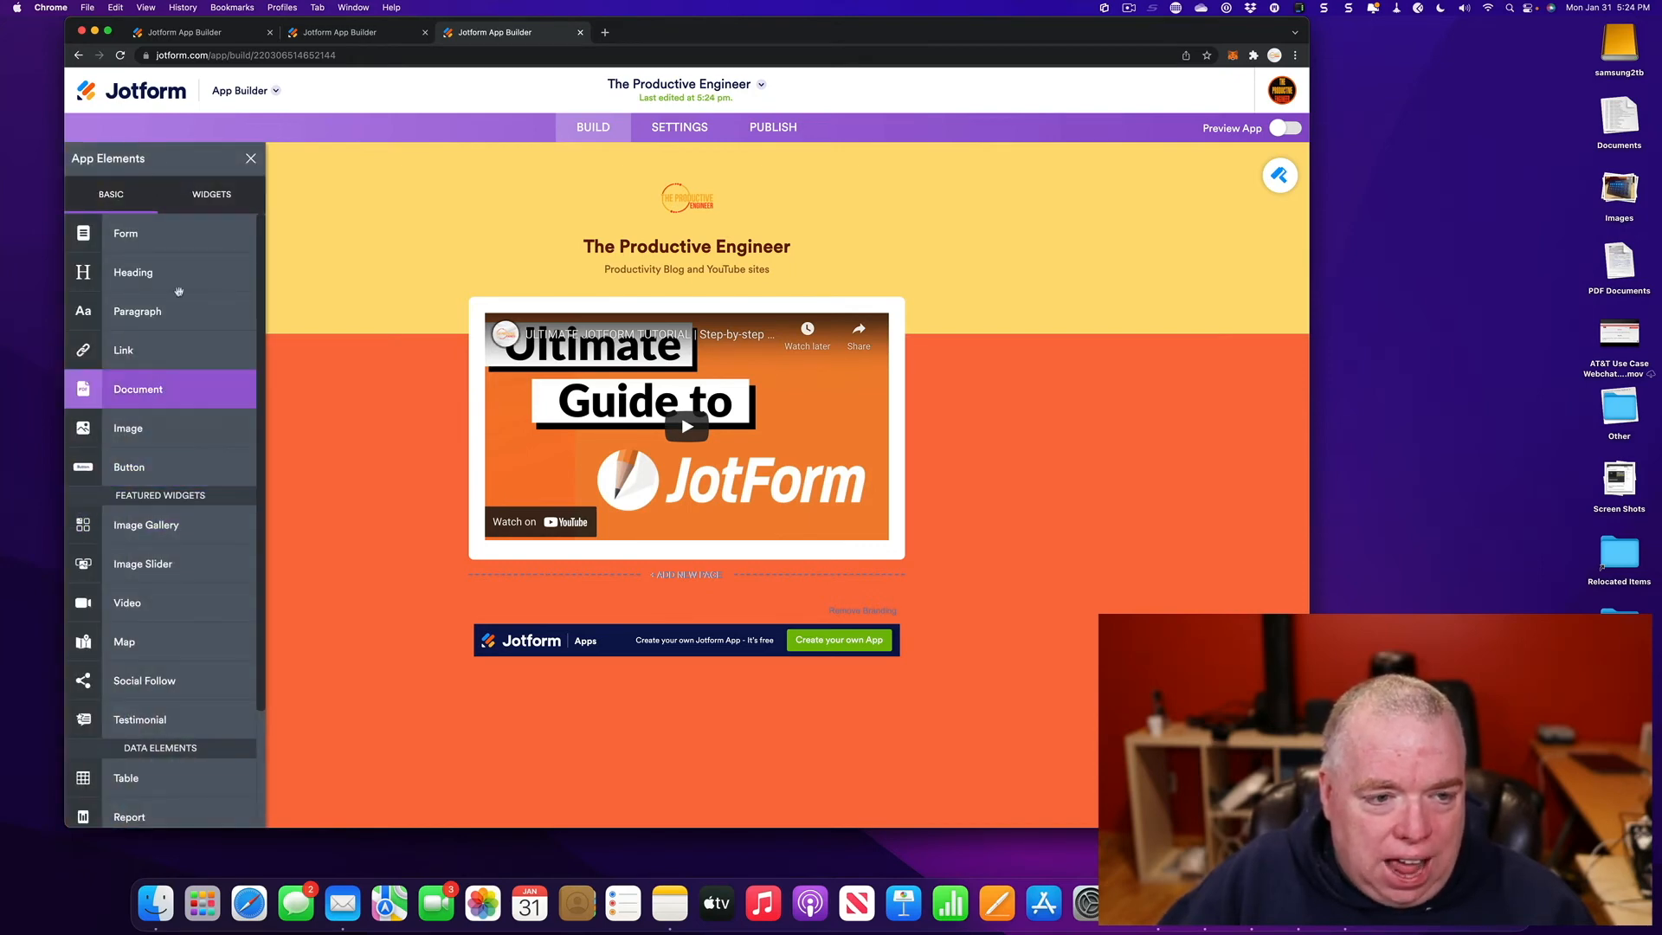
left_click(201, 196)
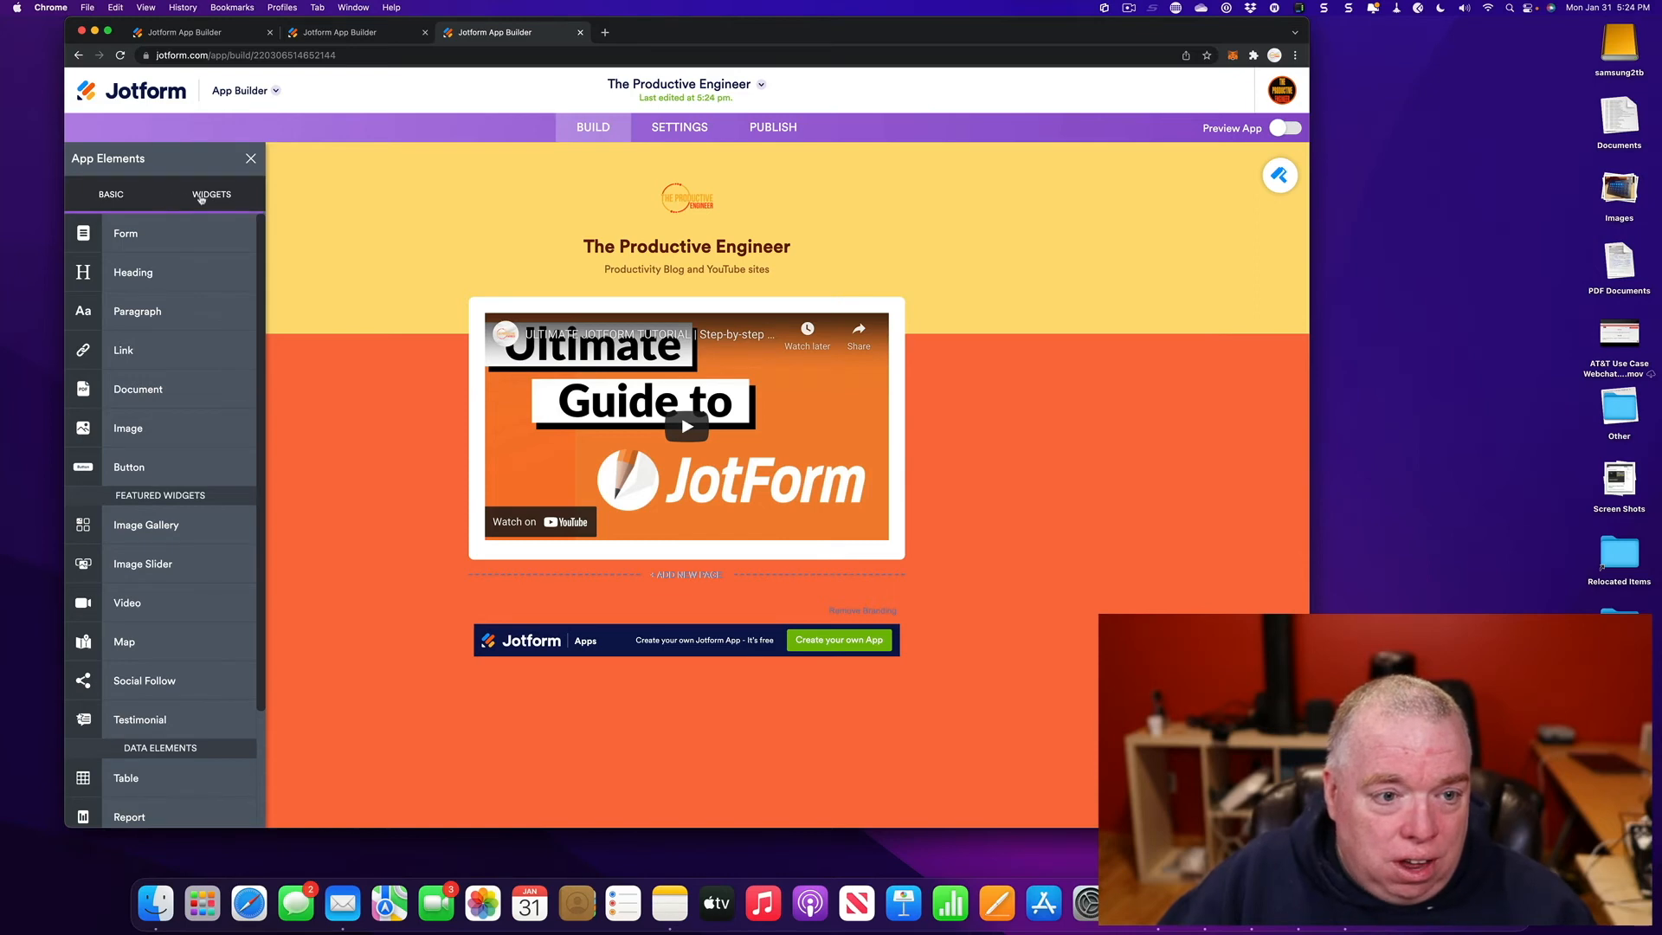
left_click(143, 205)
left_click(183, 205)
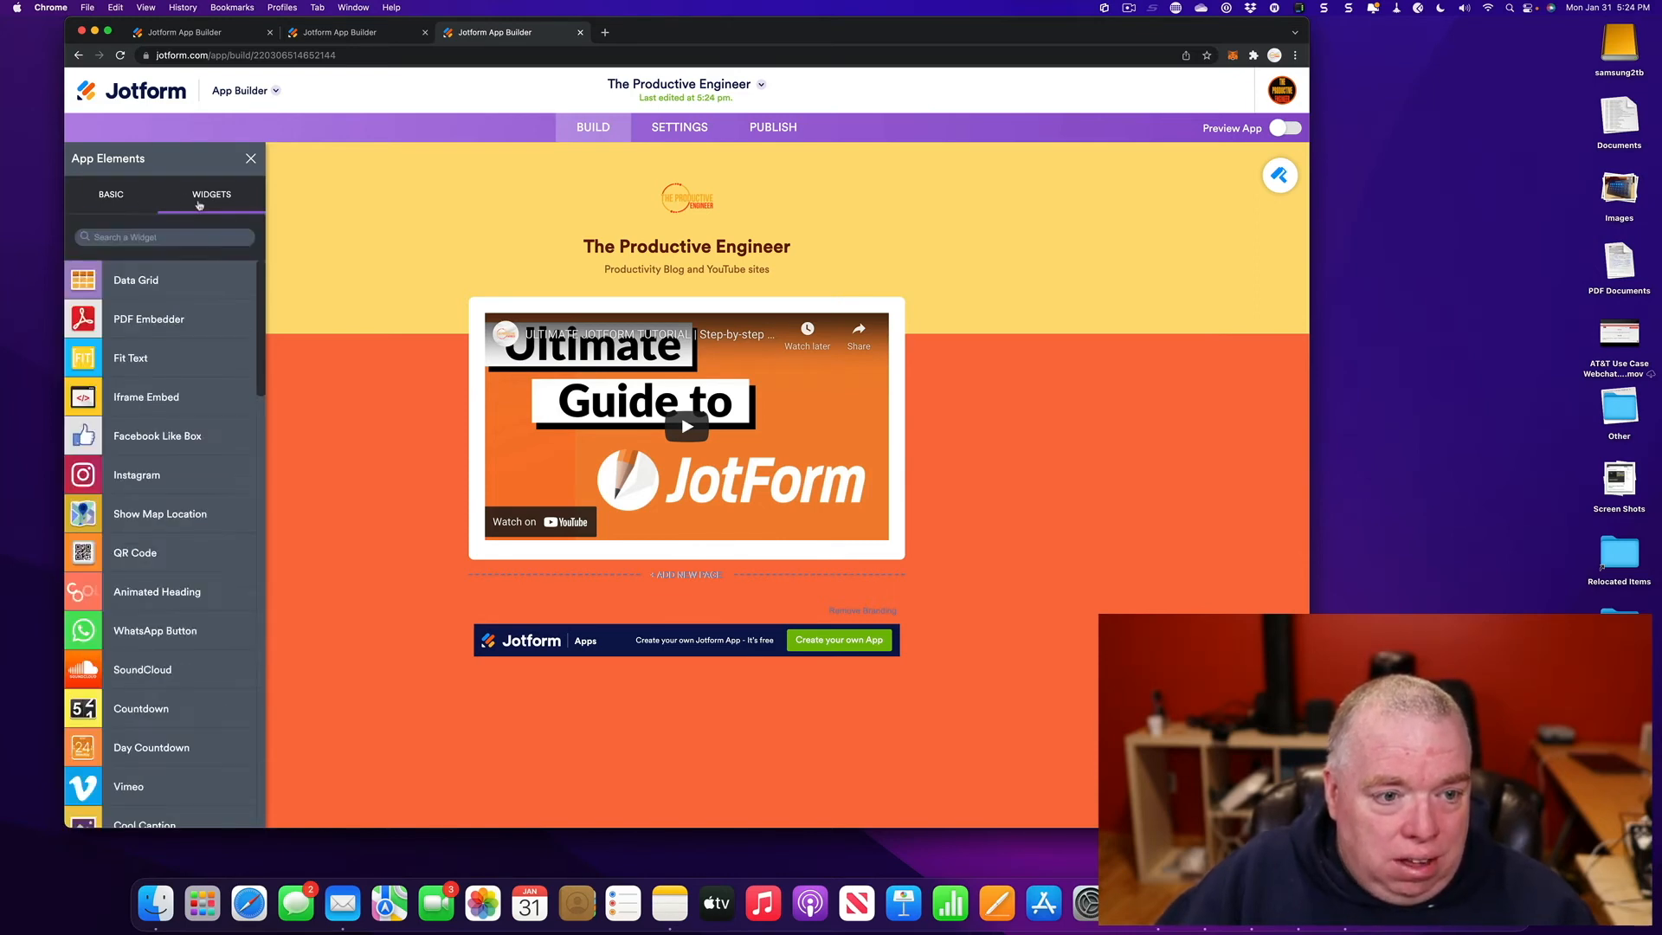
left_click(123, 206)
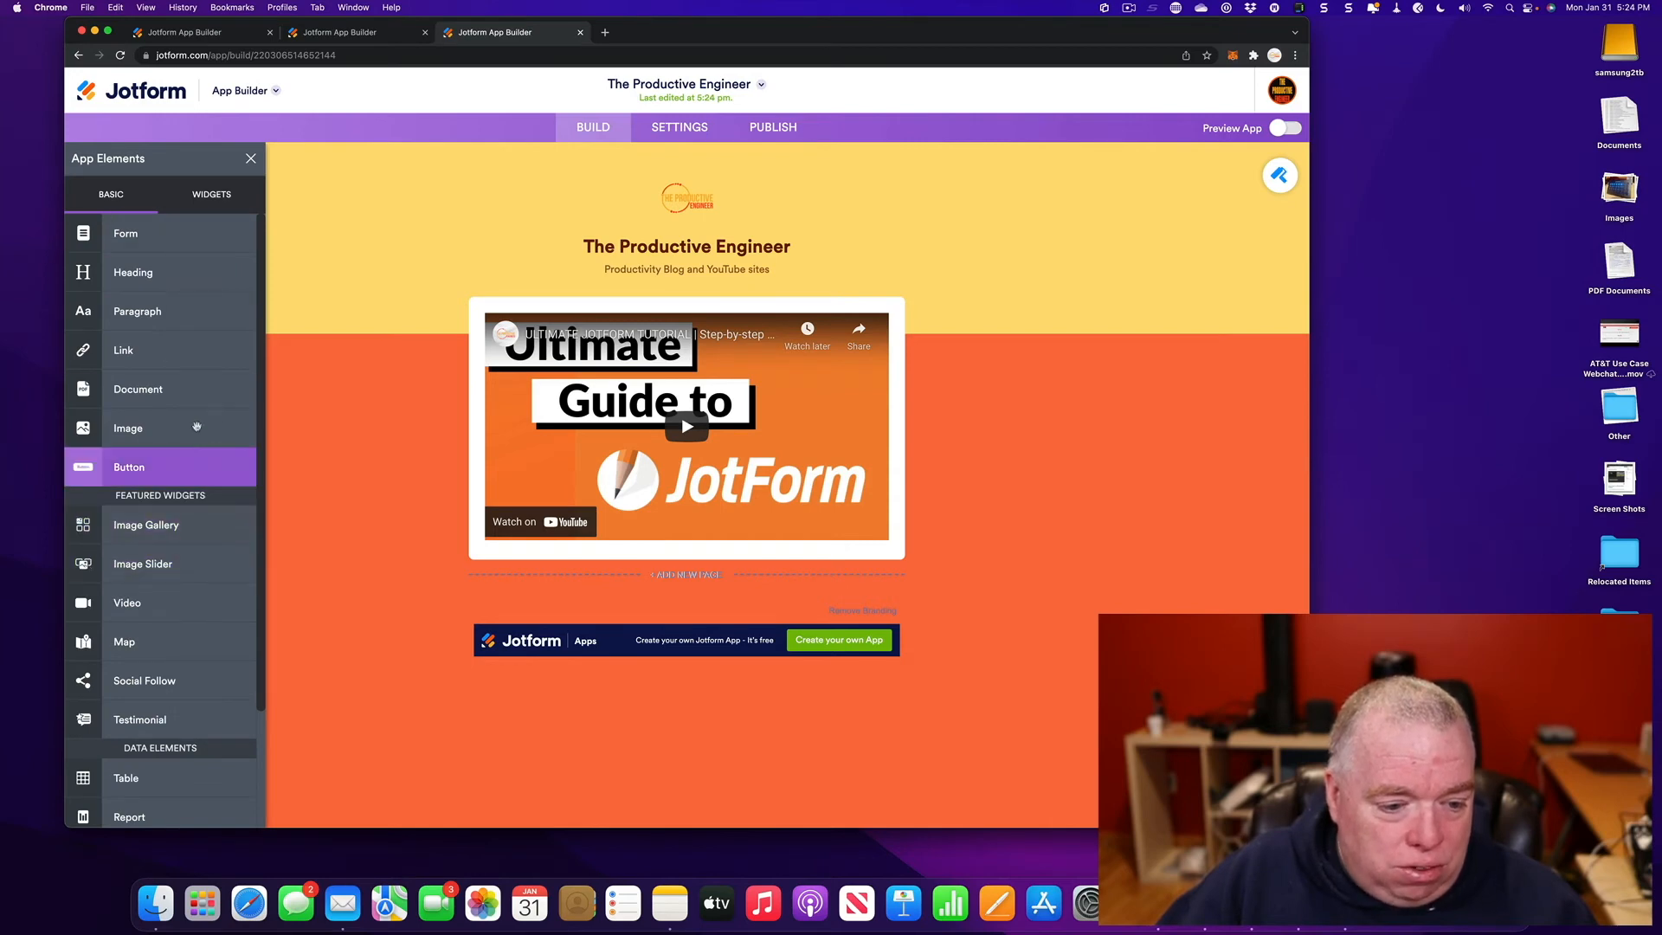
left_click(205, 199)
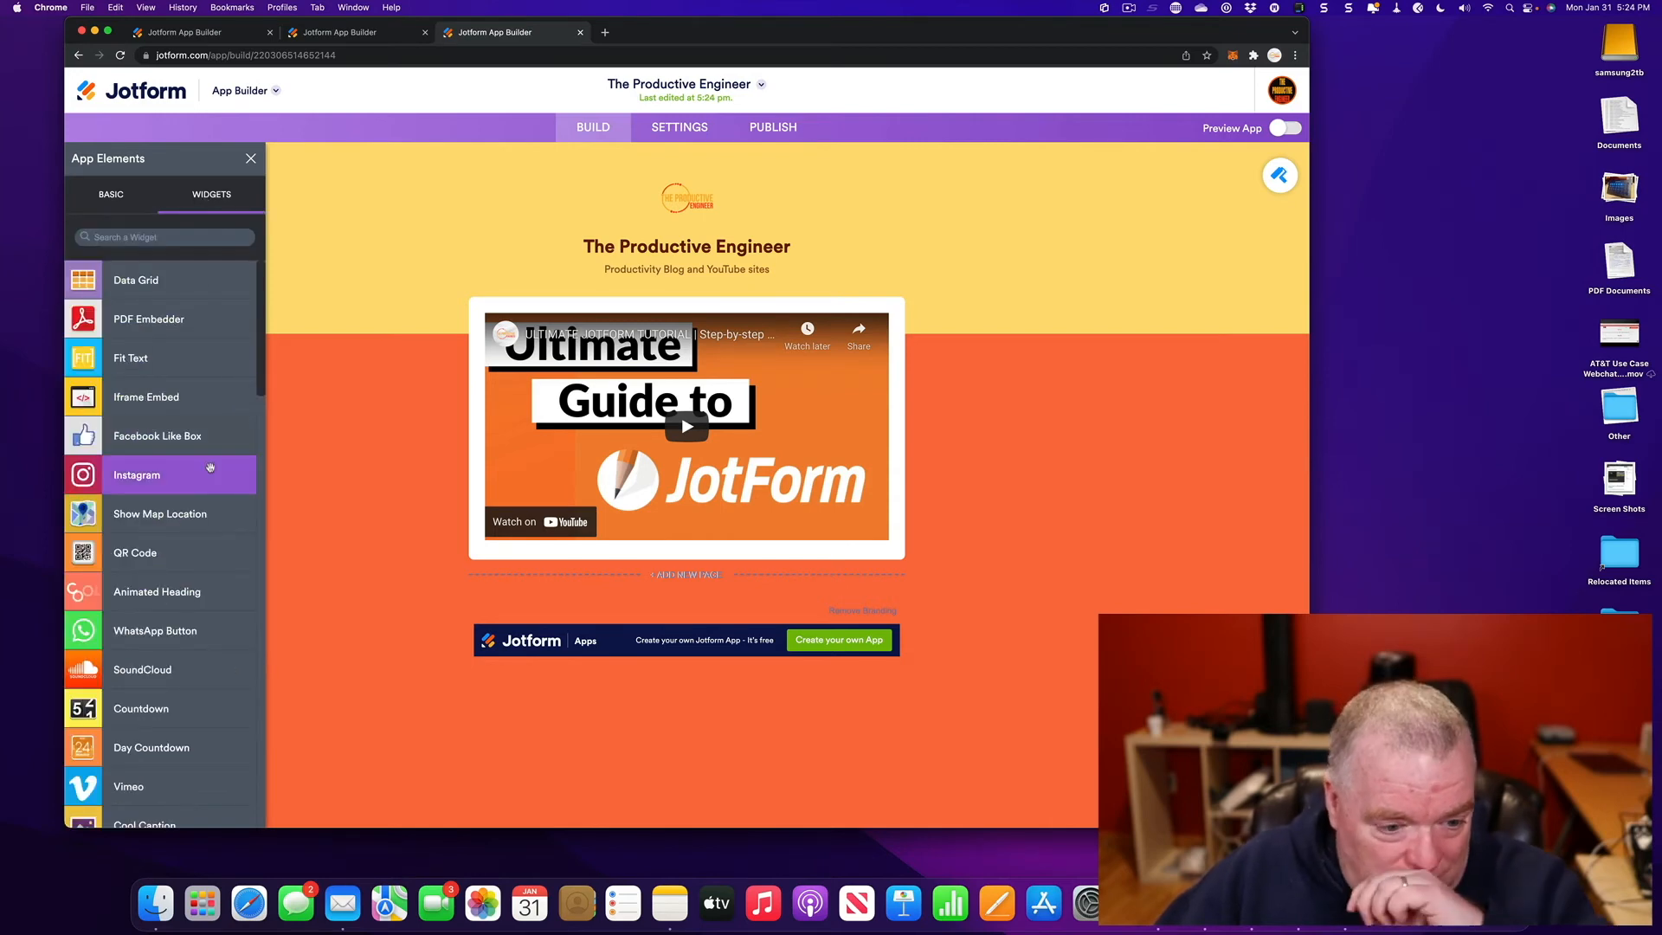
scroll(211, 468, "down", 5)
scroll(211, 468, "down", 1)
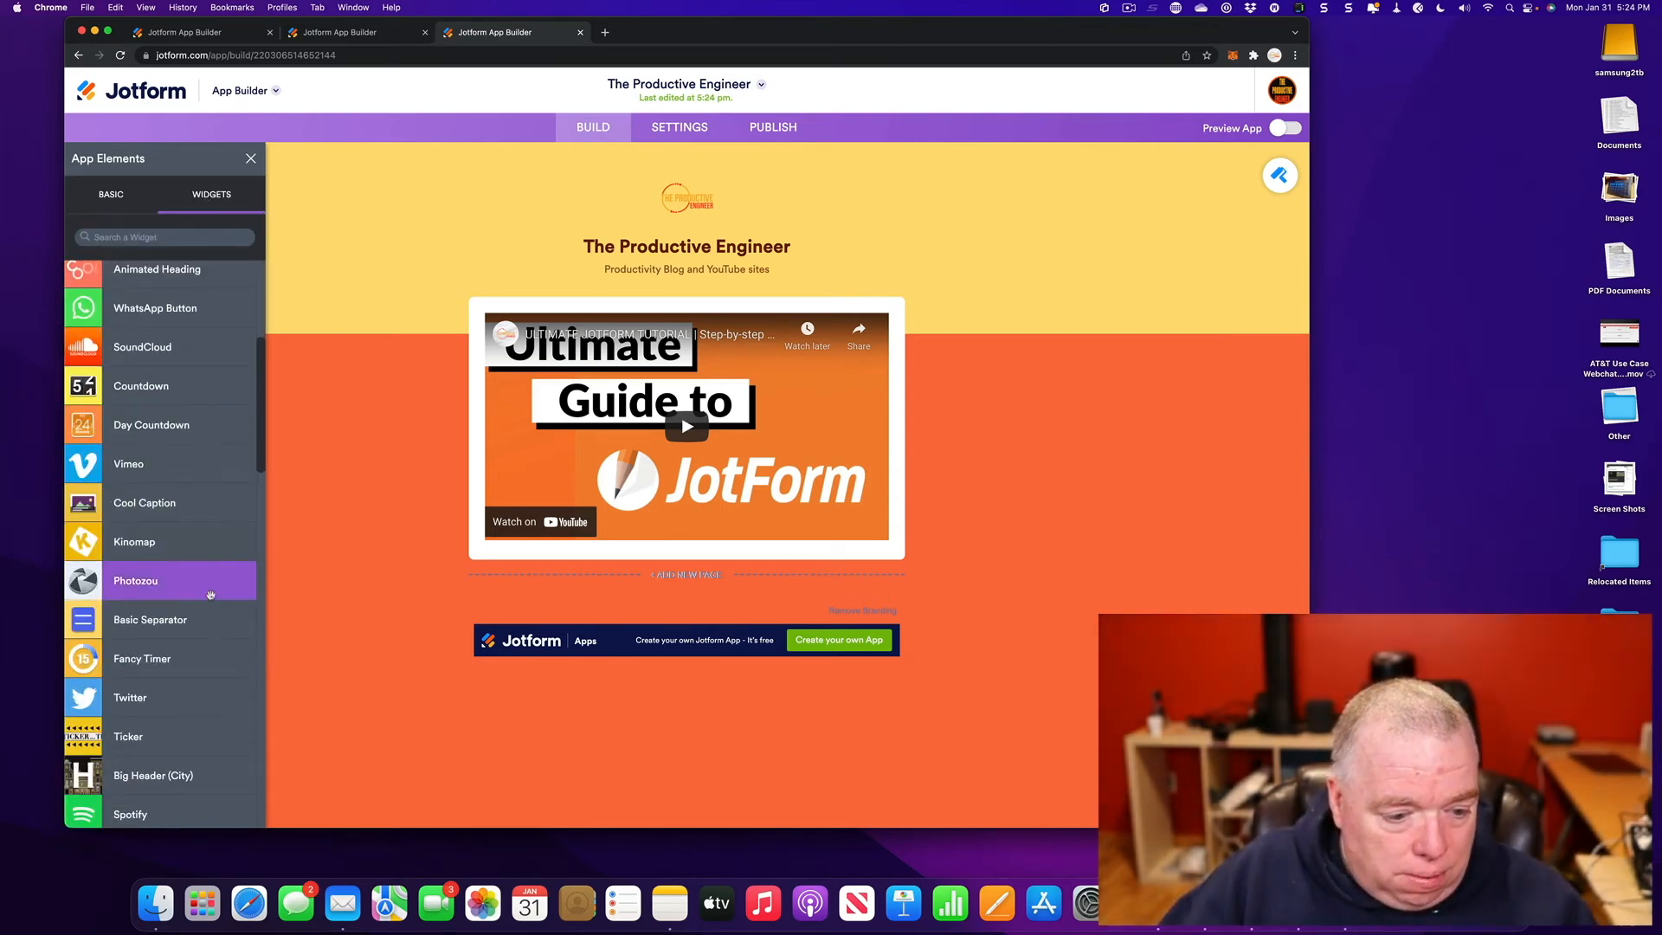
left_click_drag(177, 693, 650, 572)
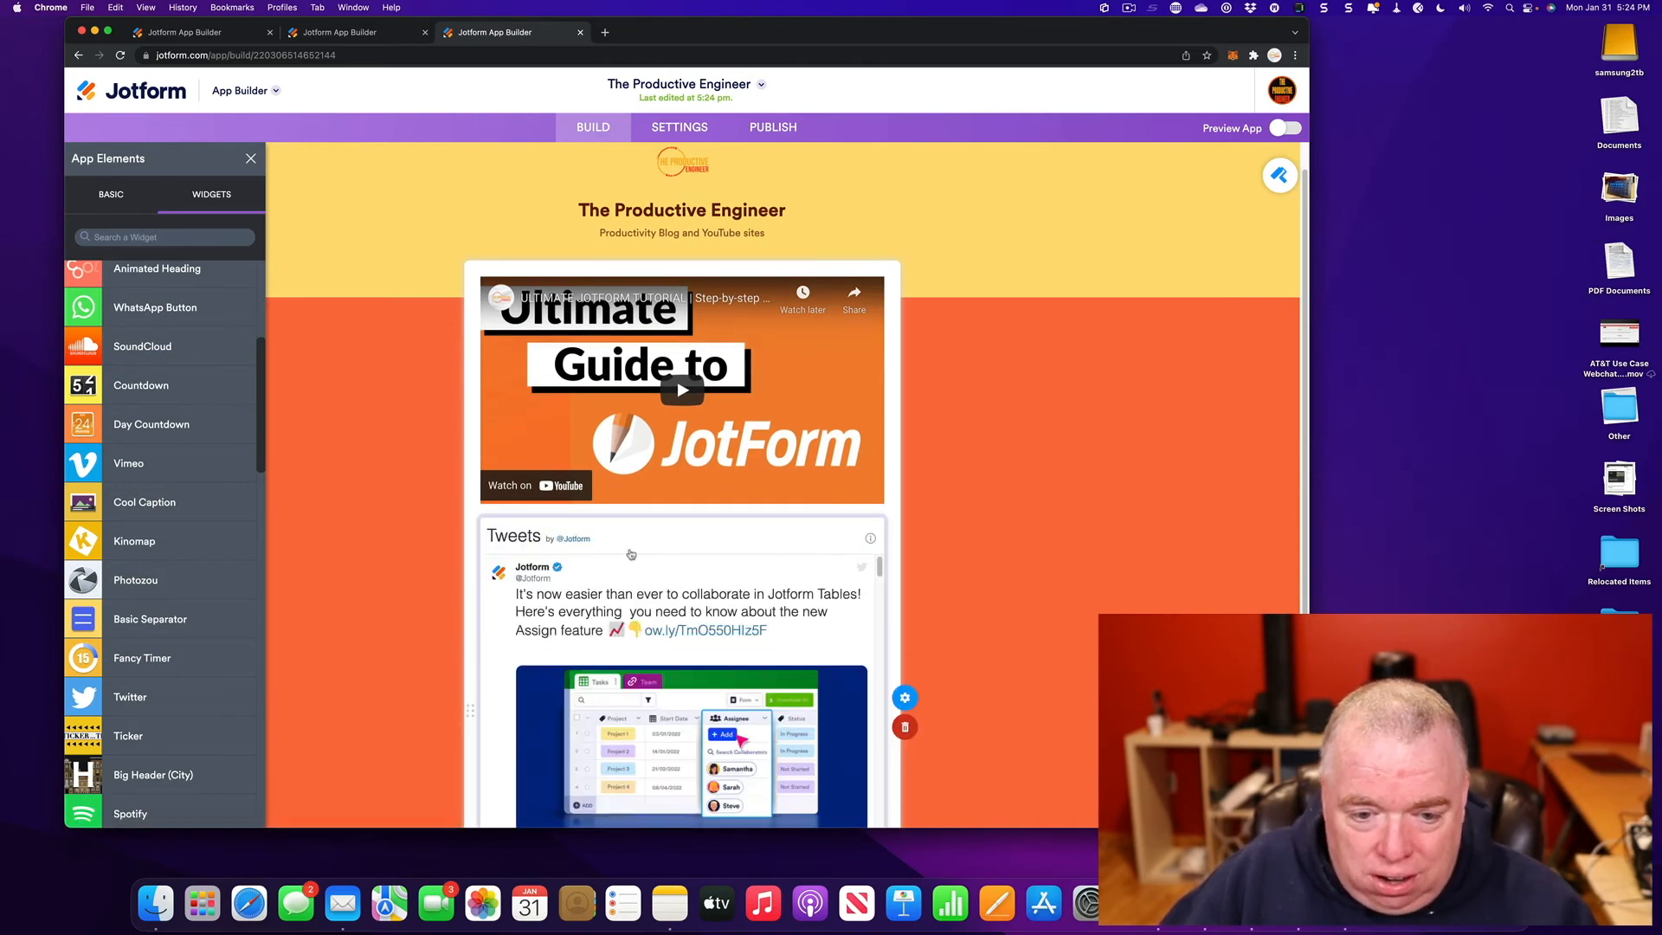
scroll(709, 607, "down", 2)
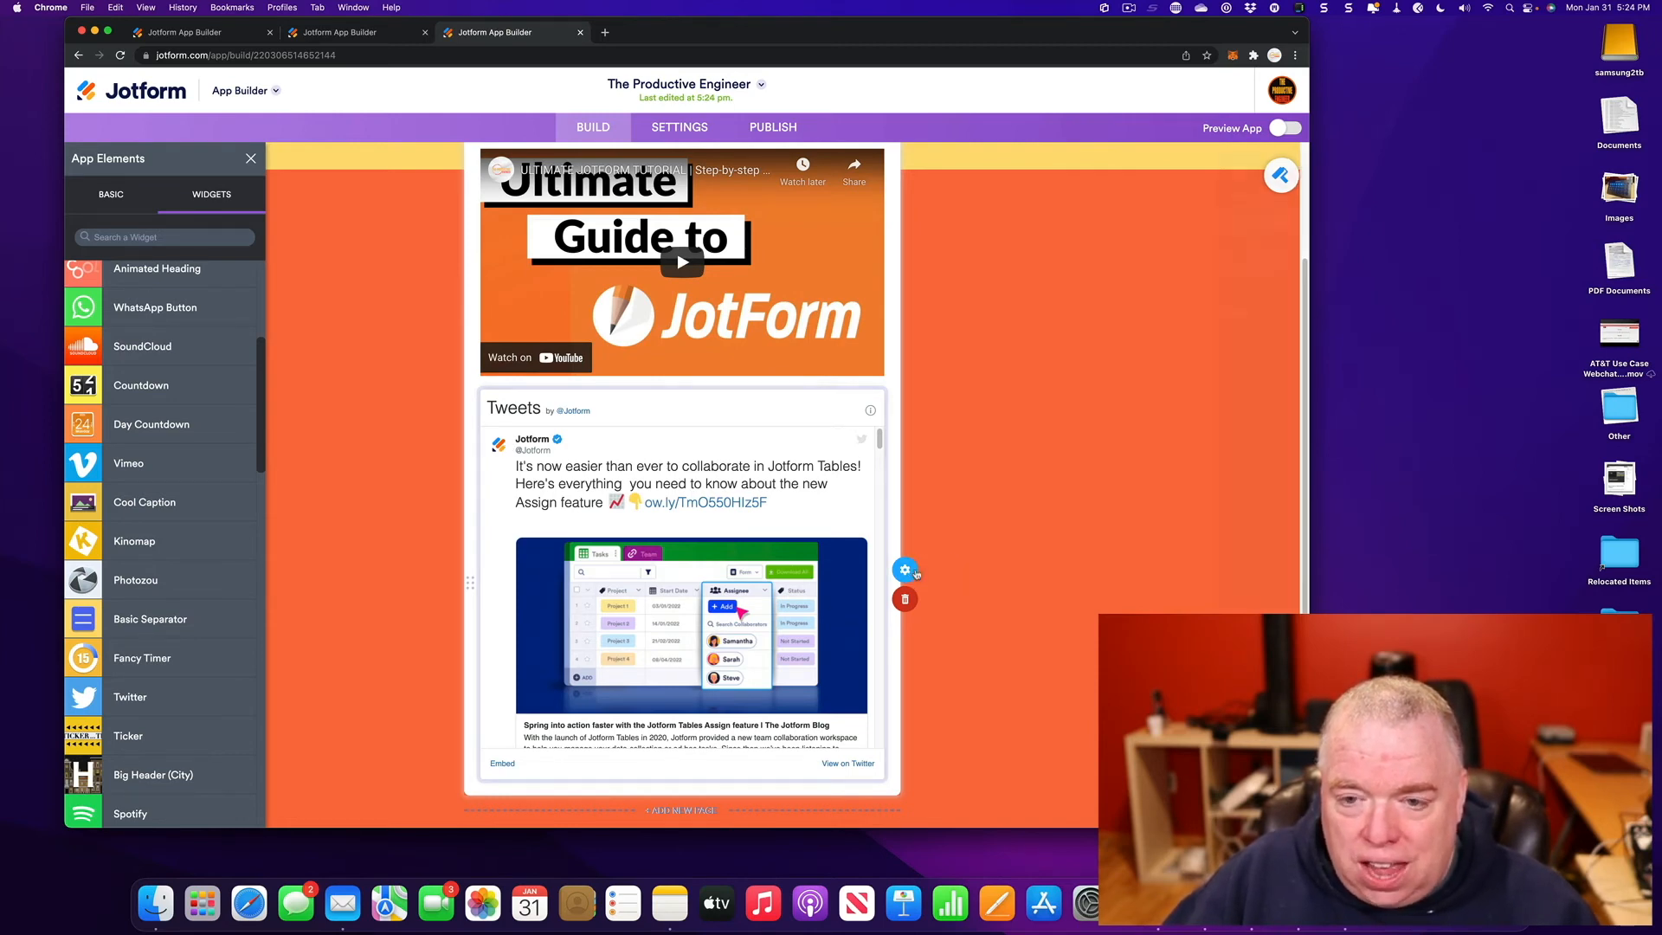
- Replace the Tweets widget's Twitter URL with the Productive Engineer profile address
left_click(916, 571)
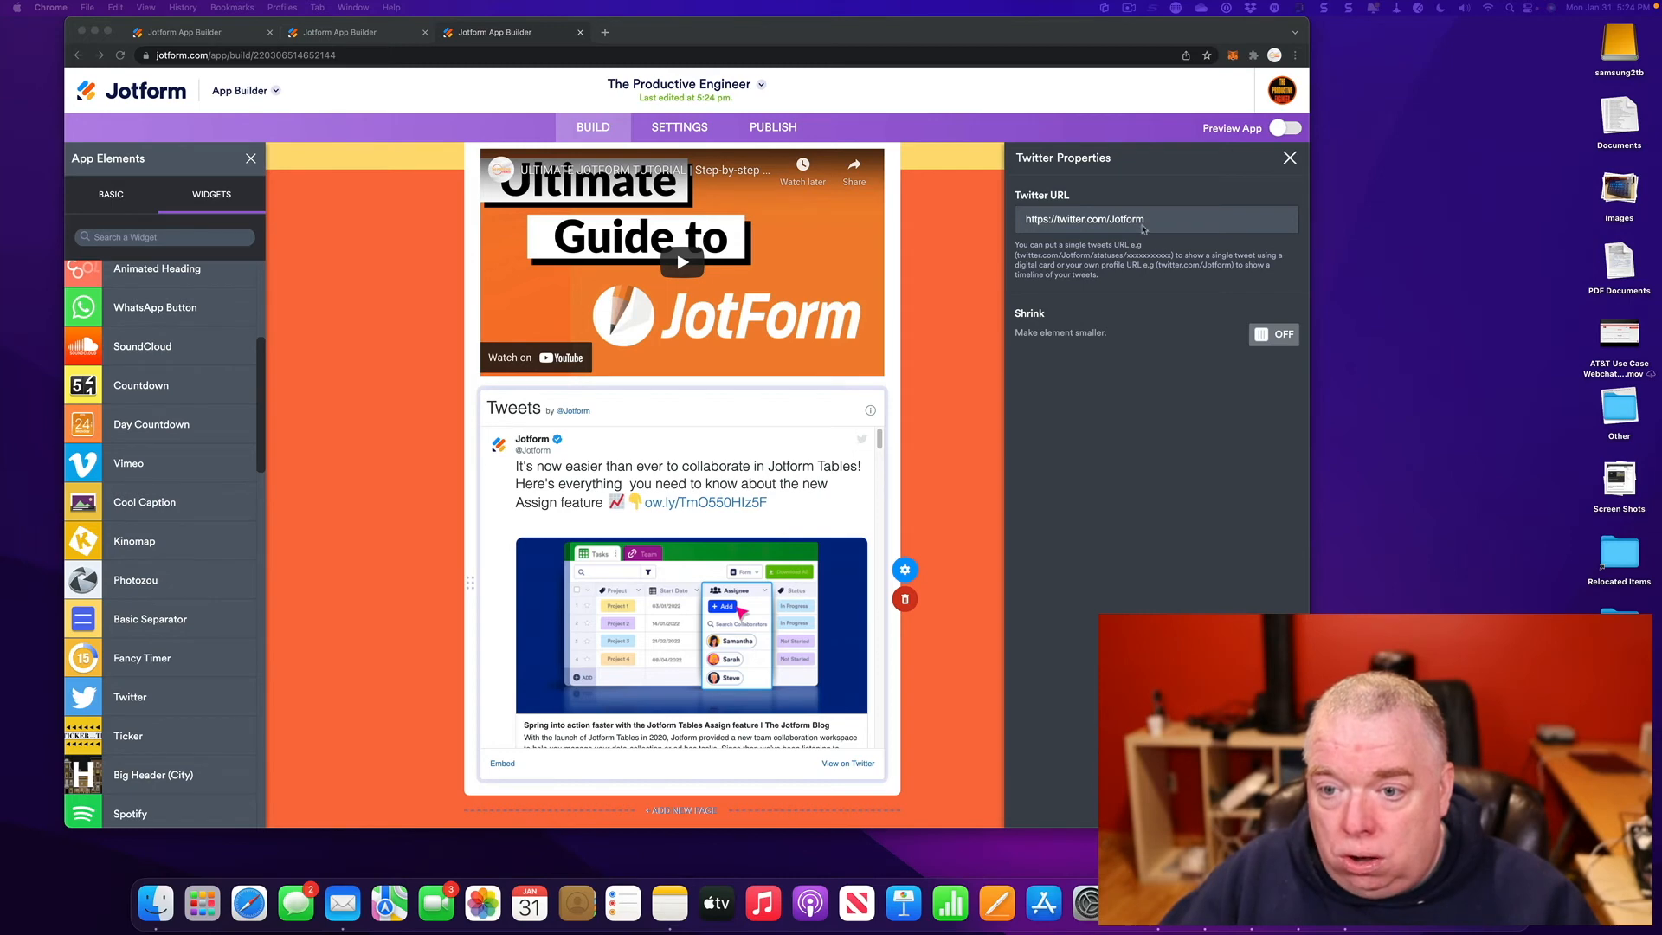
triple_click(1142, 223)
type("https://twitter.com/productiveengi1")
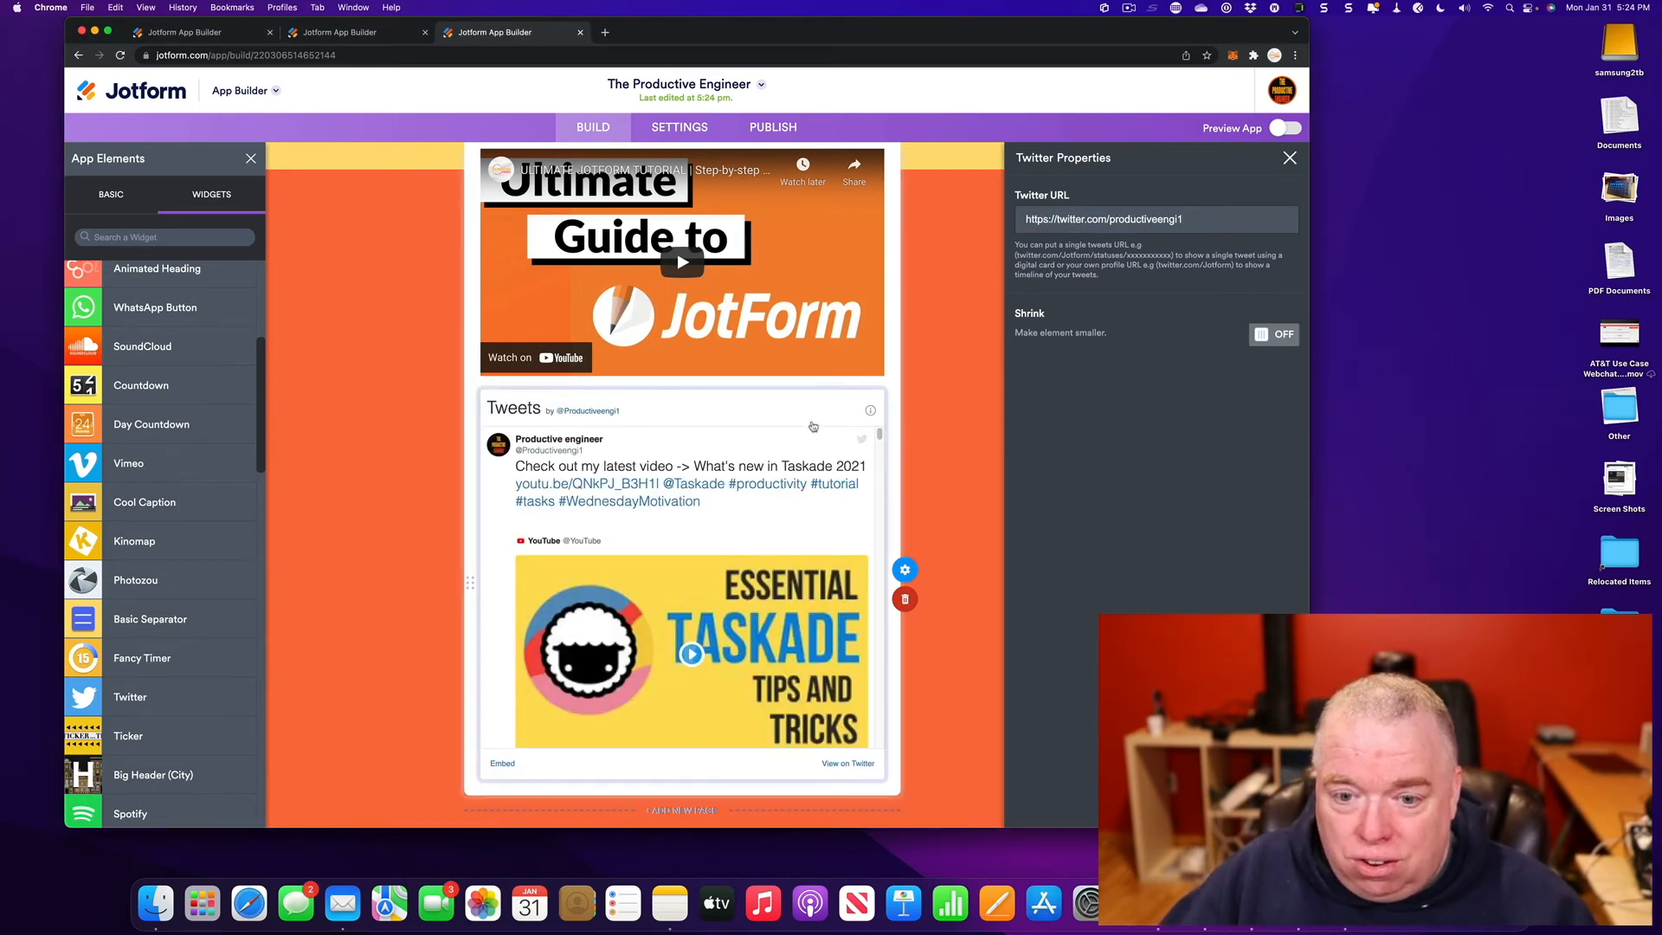
left_click(1290, 158)
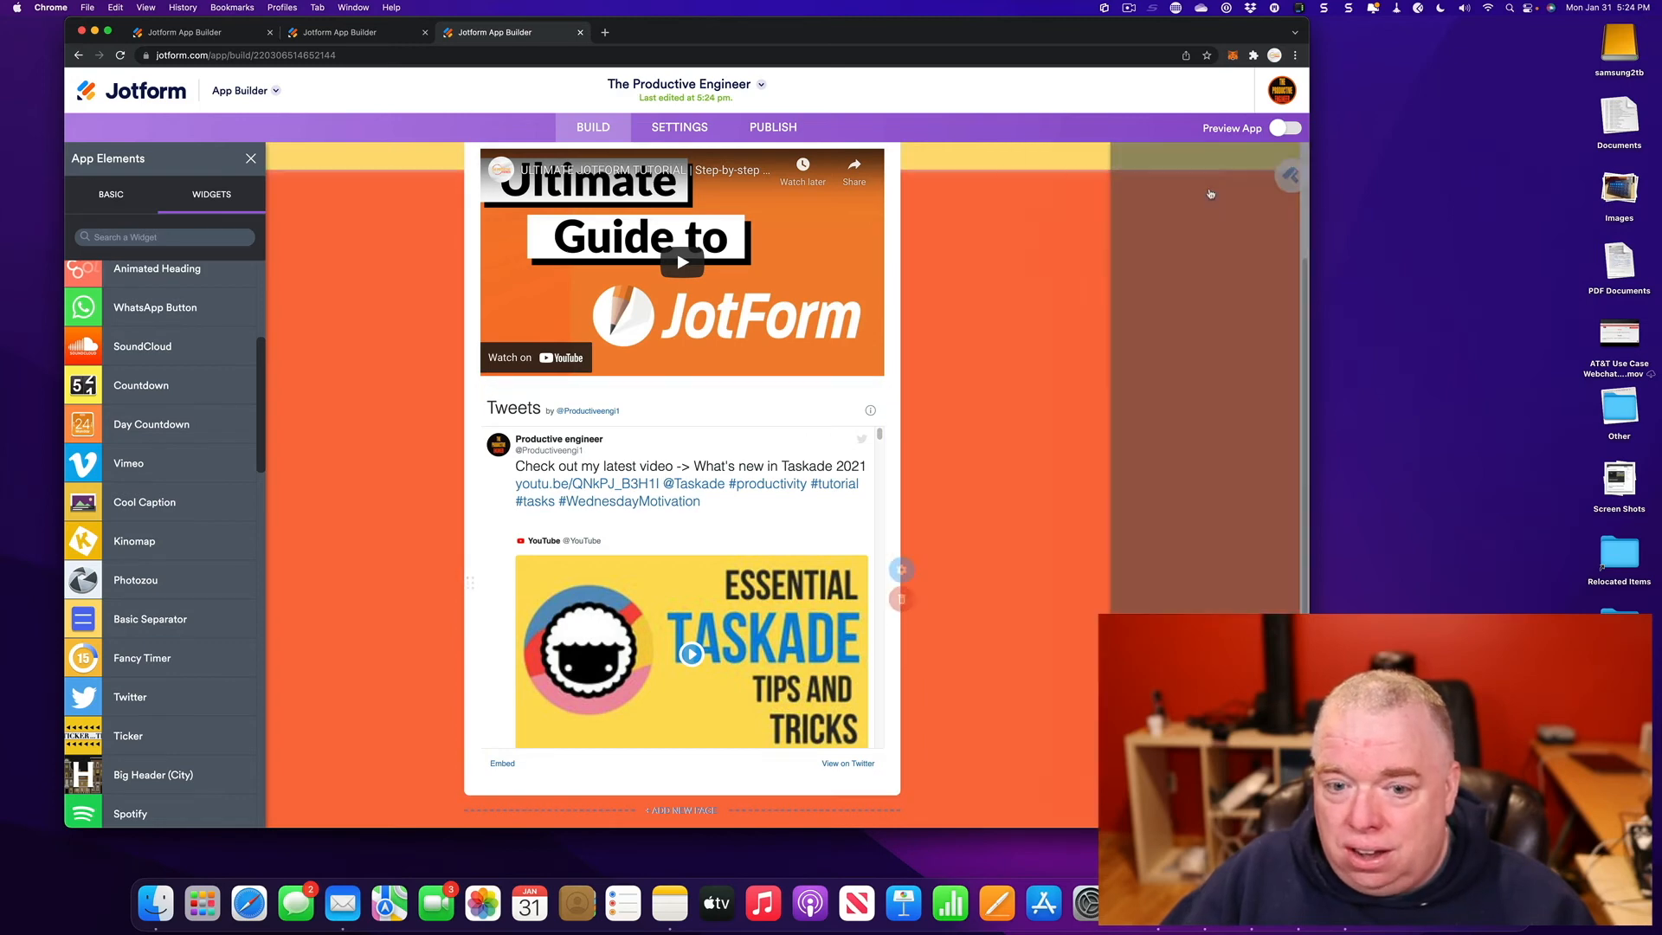
scroll(726, 494, "down", 2)
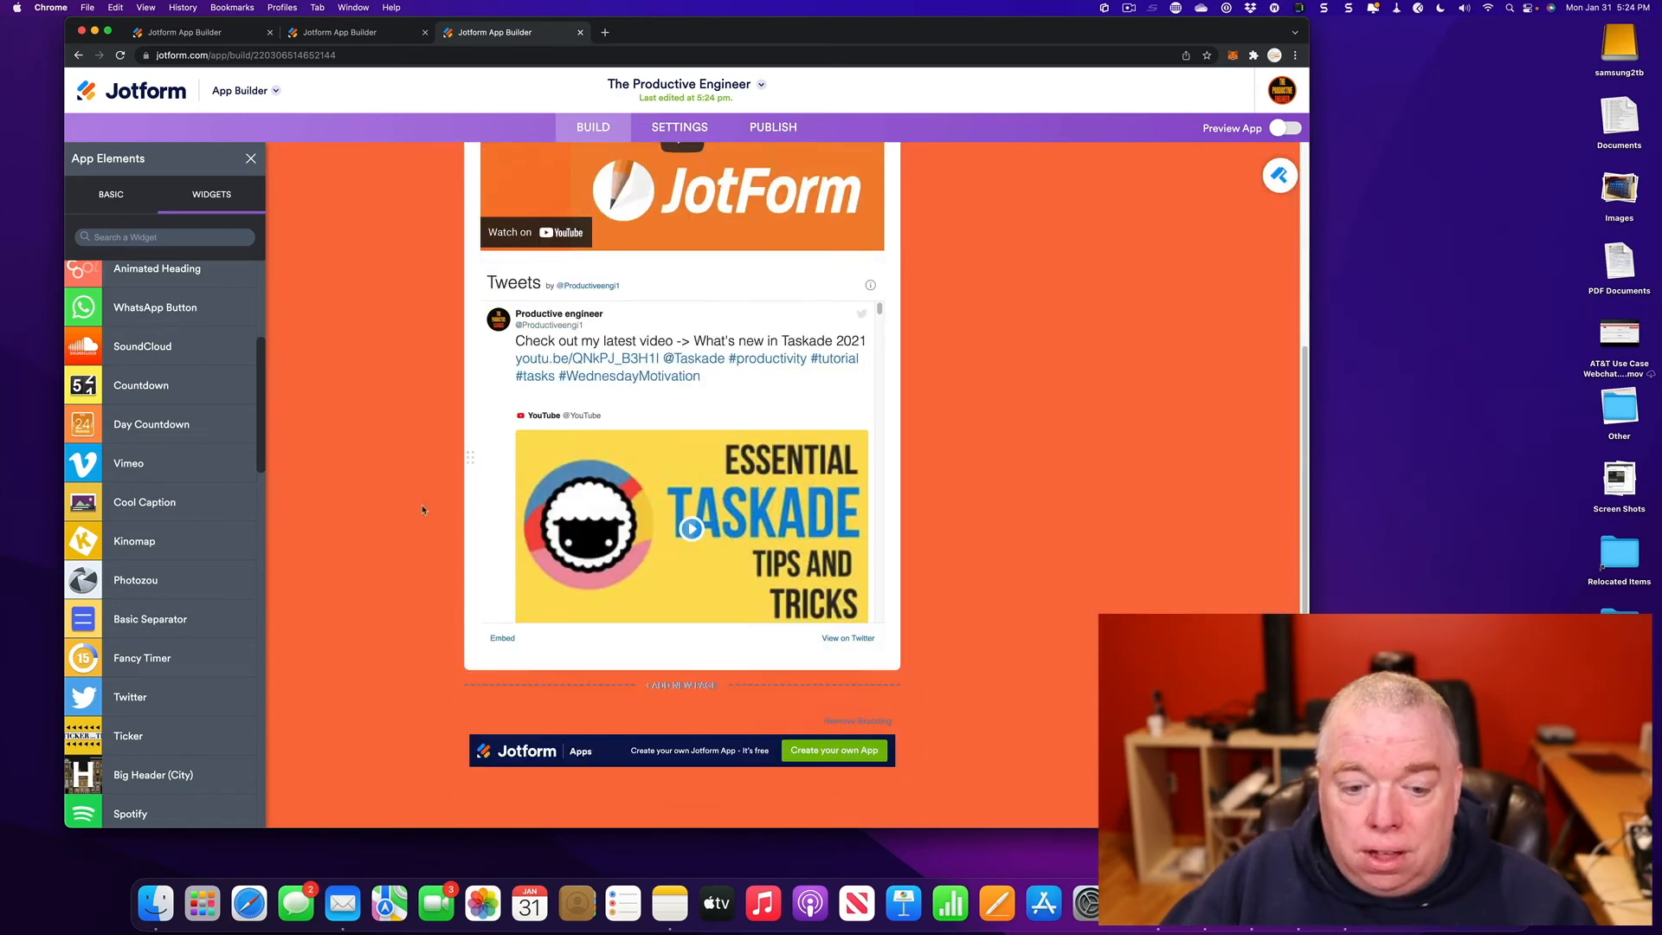
scroll(1276, 266, "up", 4)
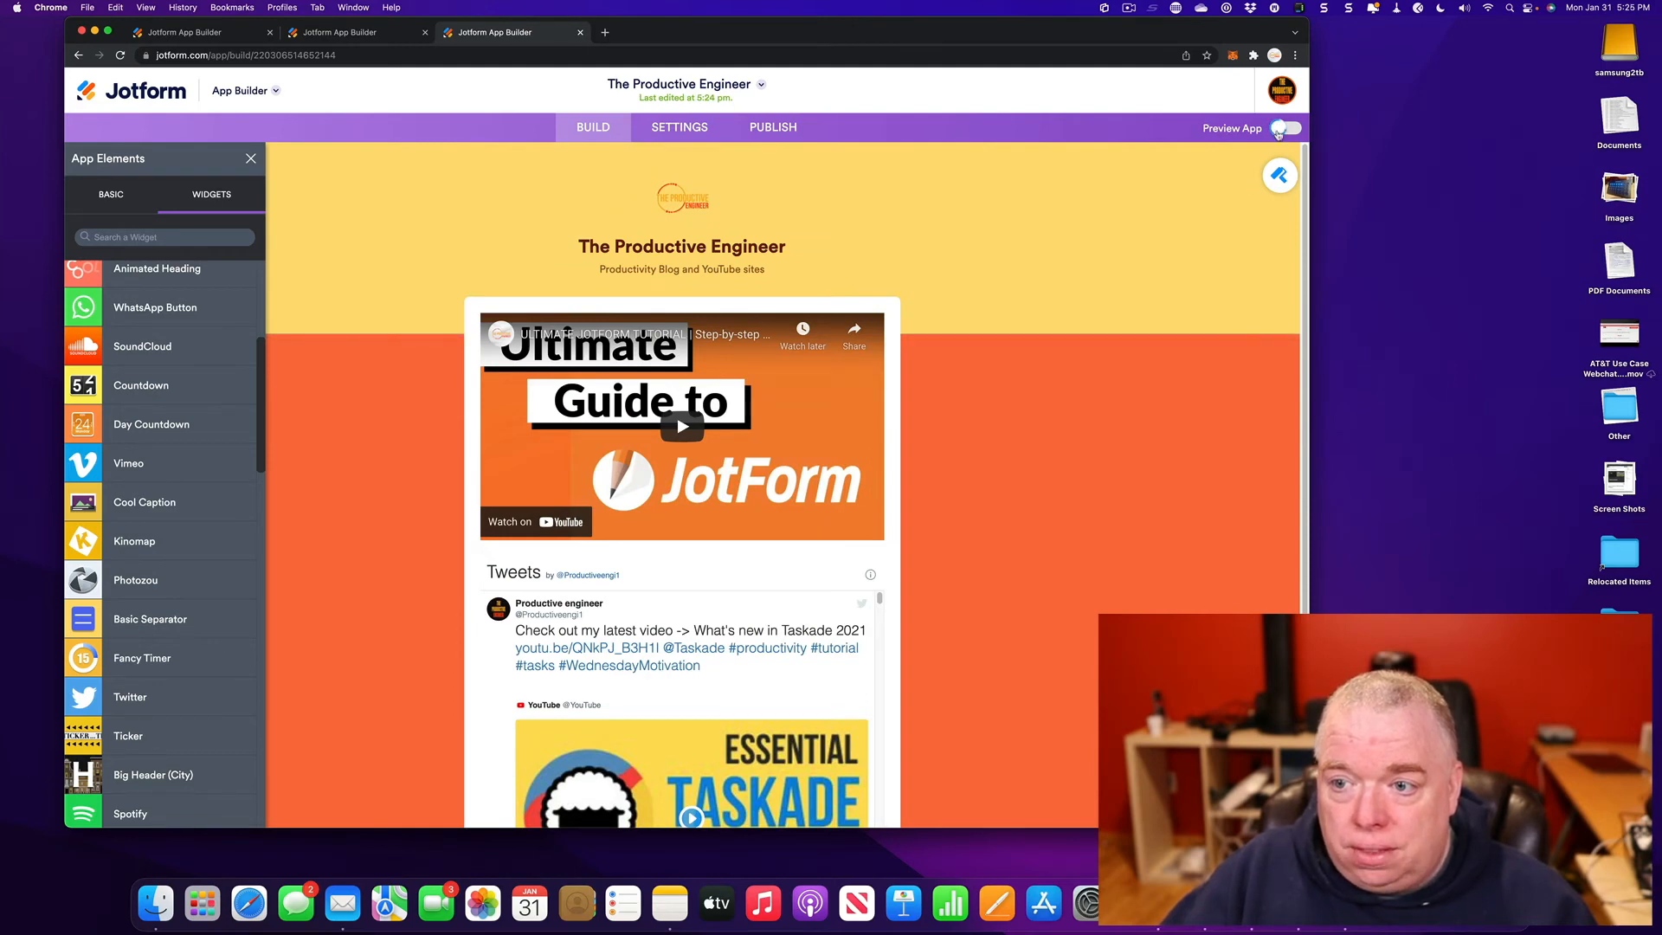
left_click(1279, 128)
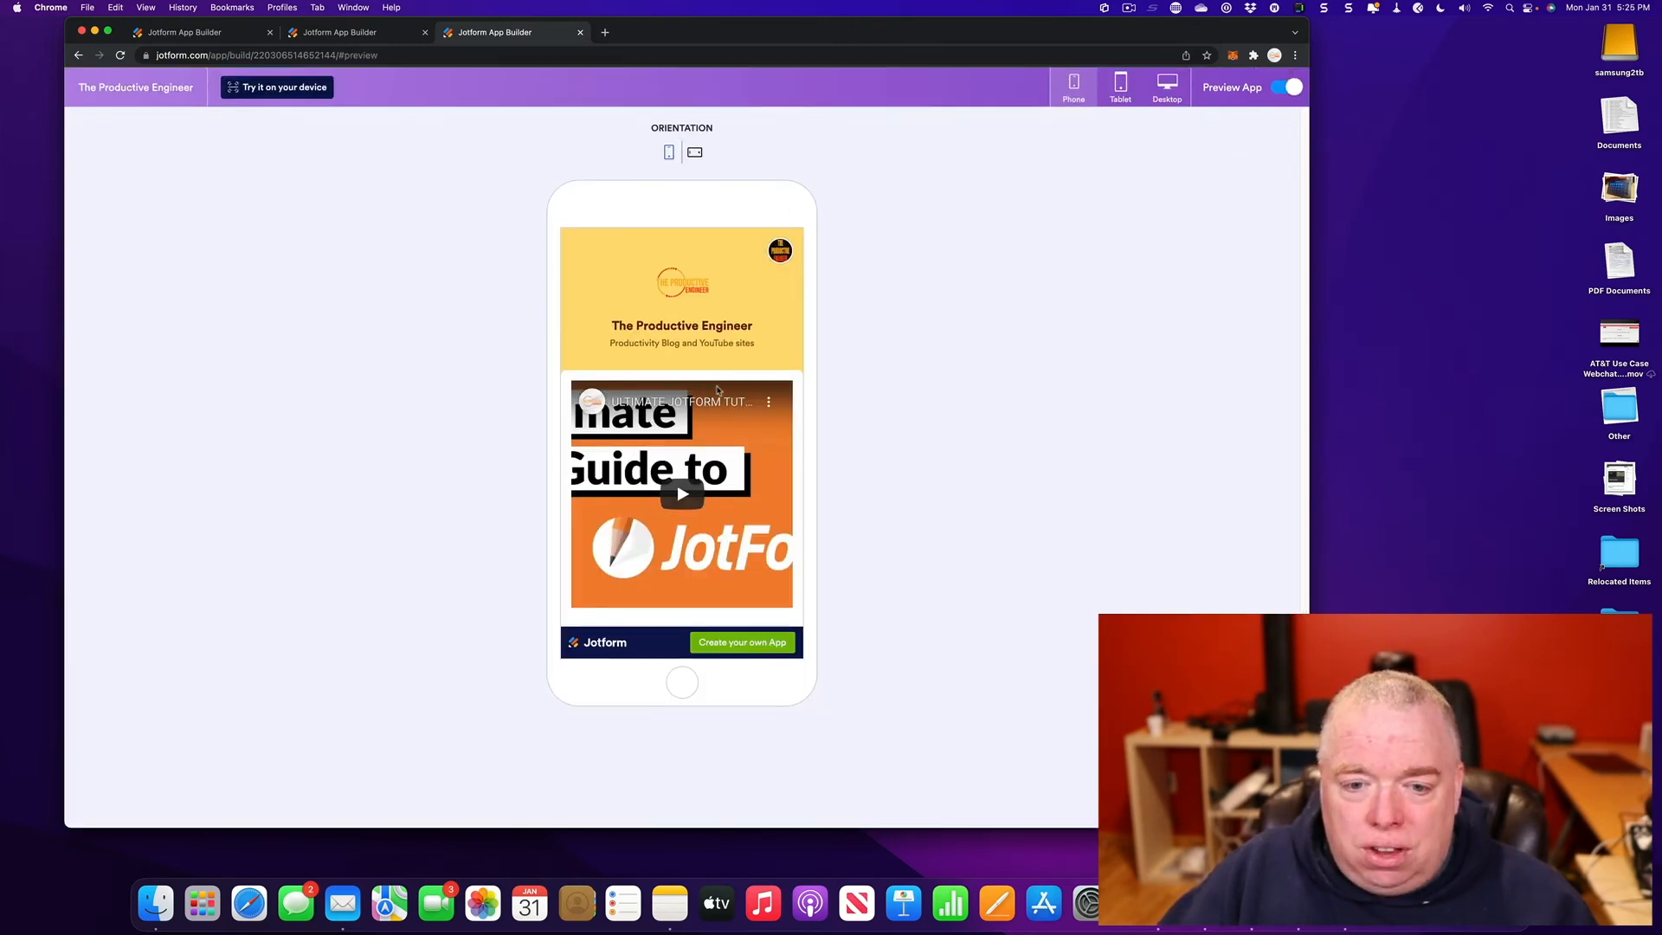
scroll(716, 390, "down", 10)
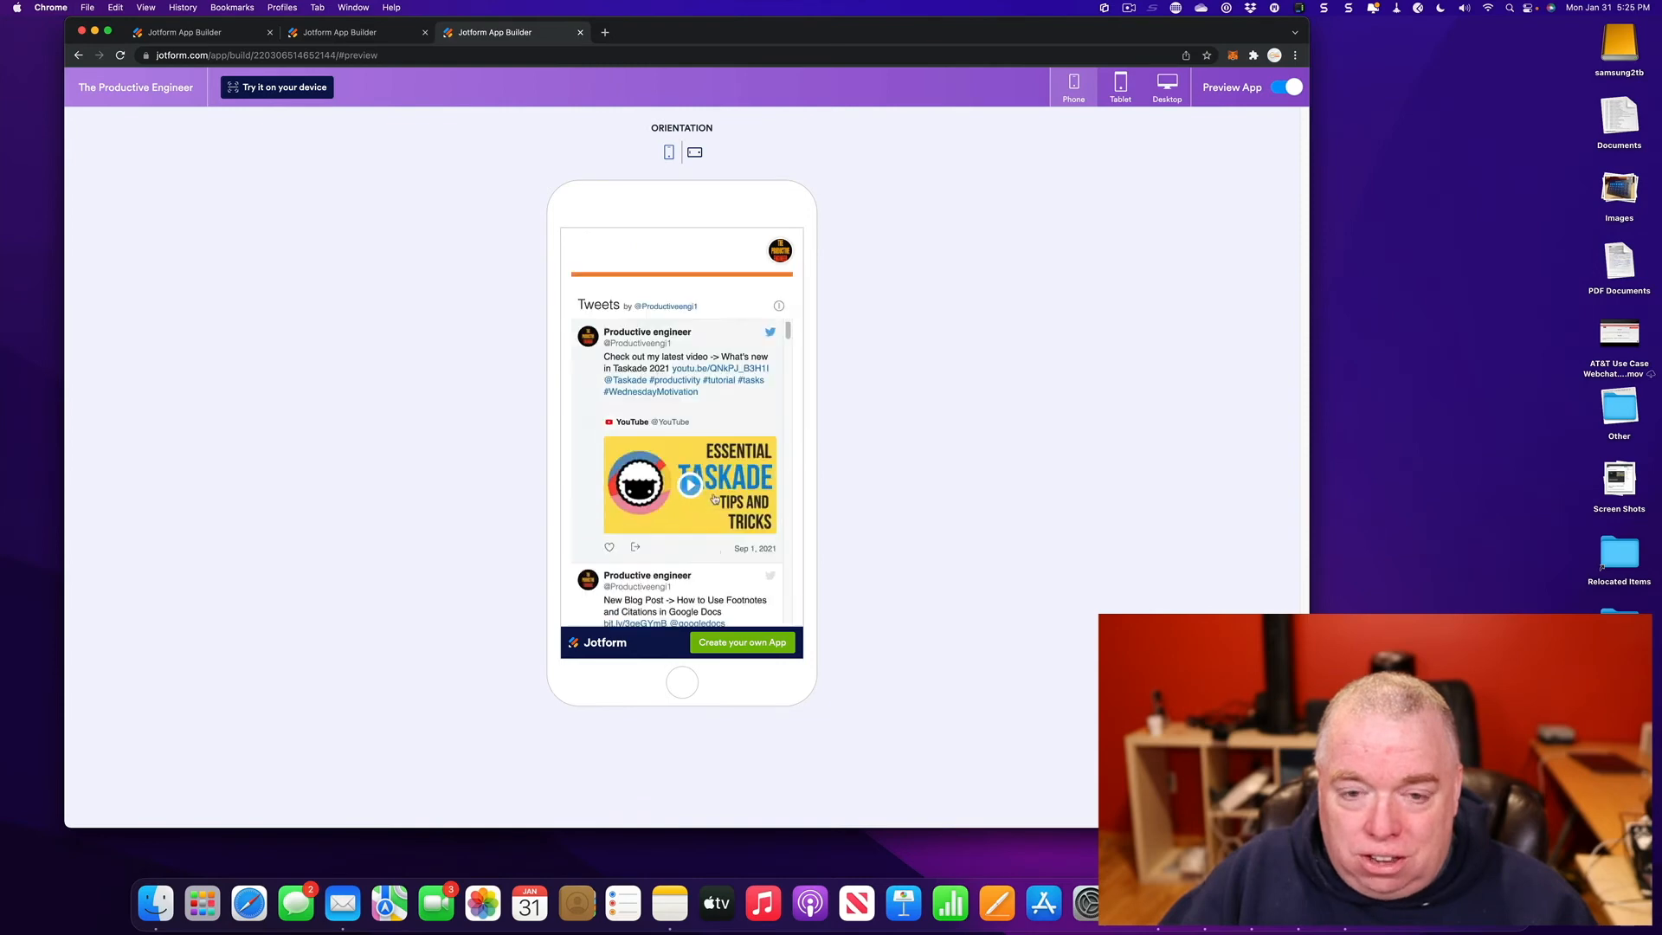
scroll(715, 498, "up", 10)
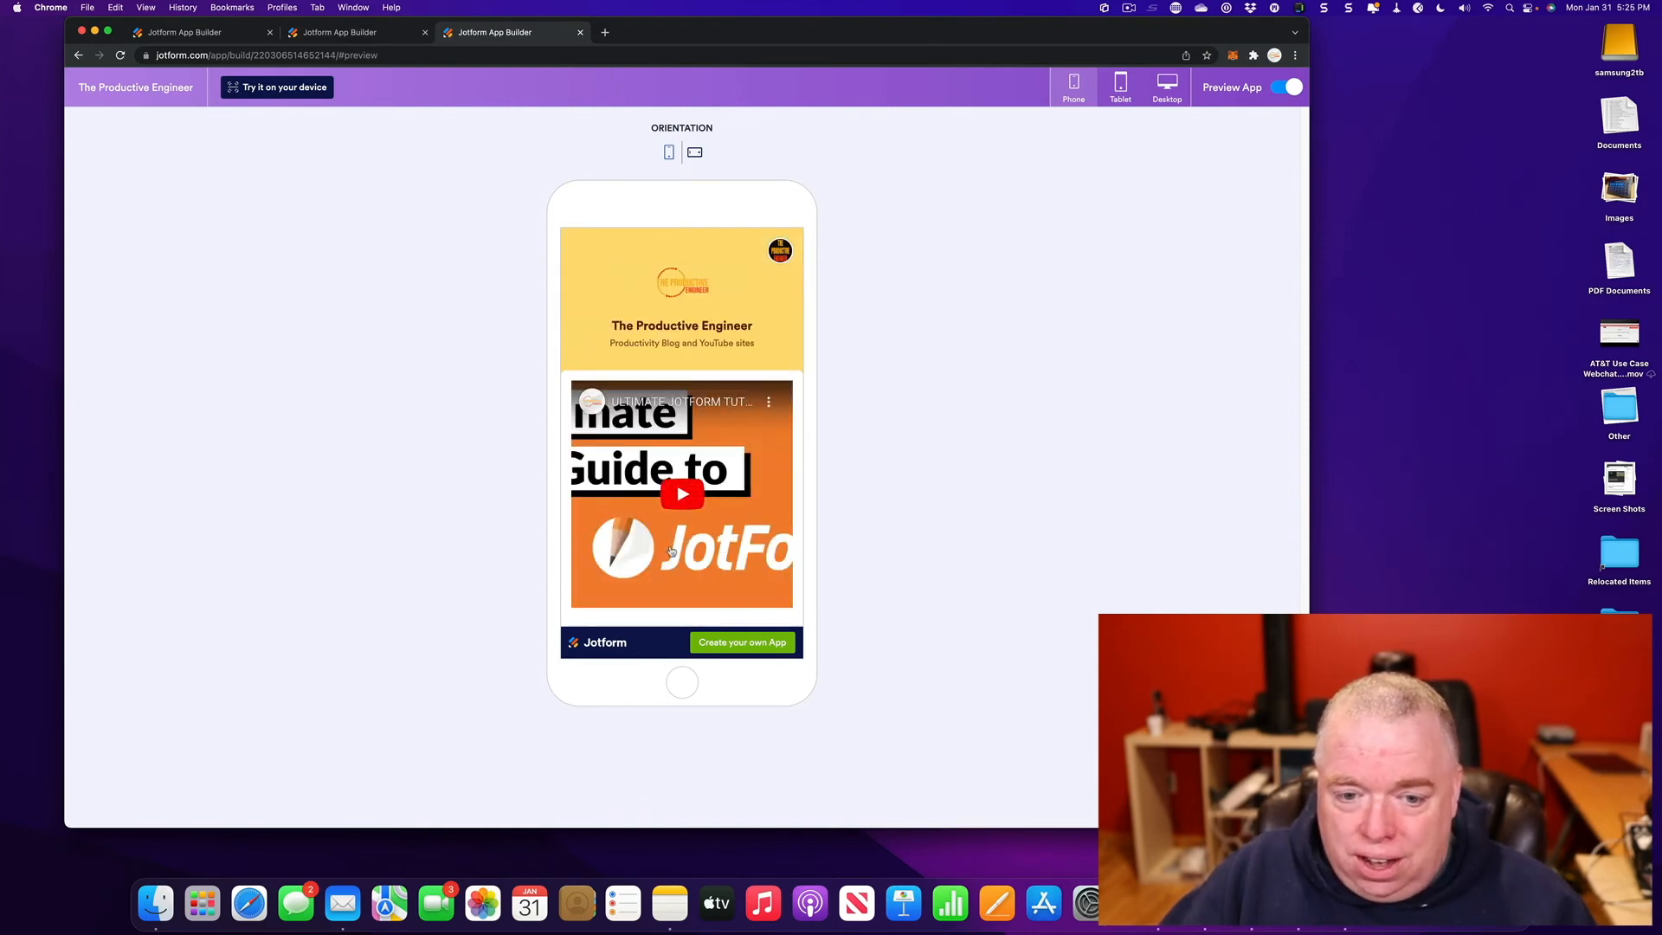
scroll(704, 508, "down", 2)
scroll(645, 437, "down", 8)
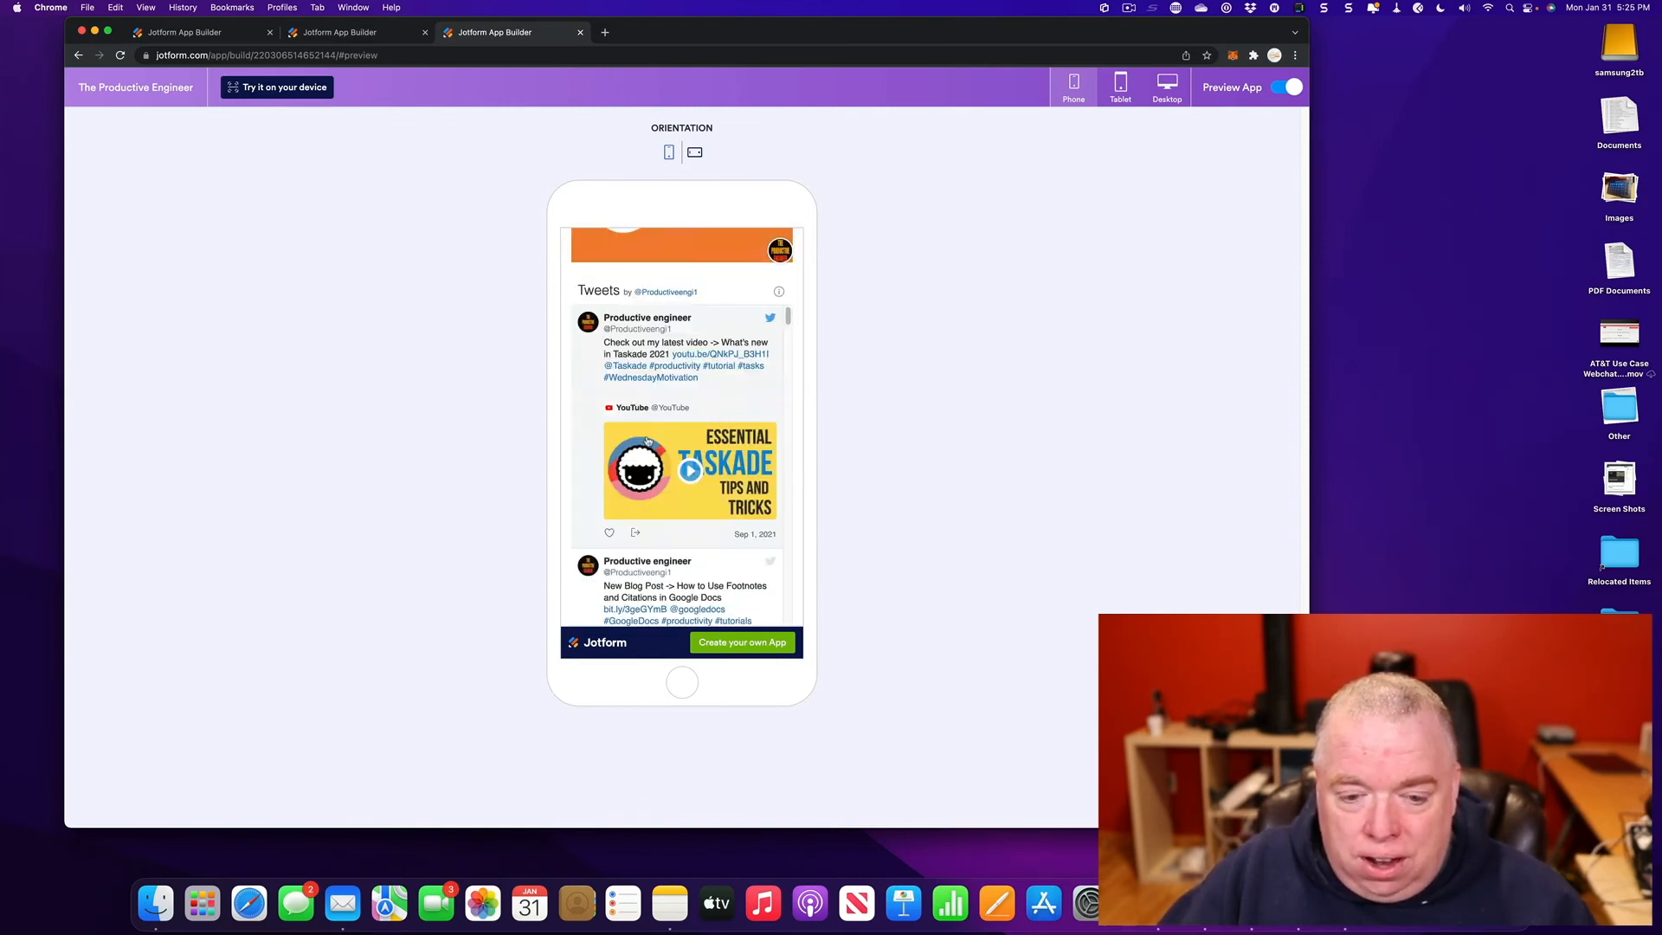
scroll(659, 463, "down", 3)
scroll(735, 468, "up", 3)
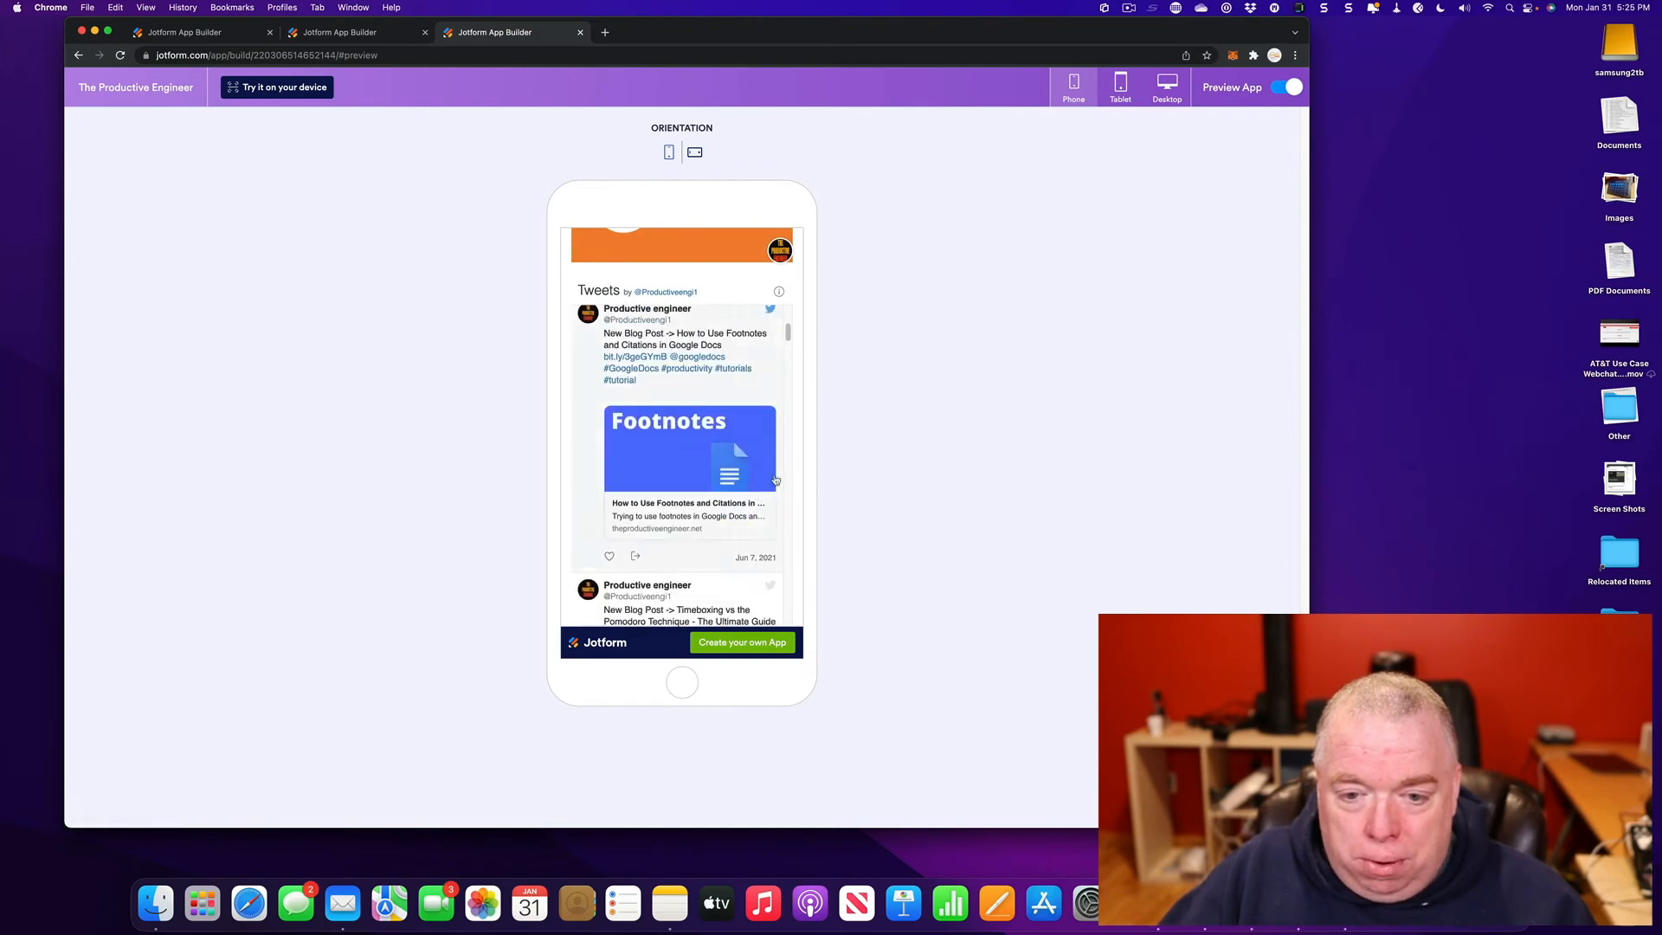
scroll(778, 477, "down", 3)
scroll(778, 477, "up", 5)
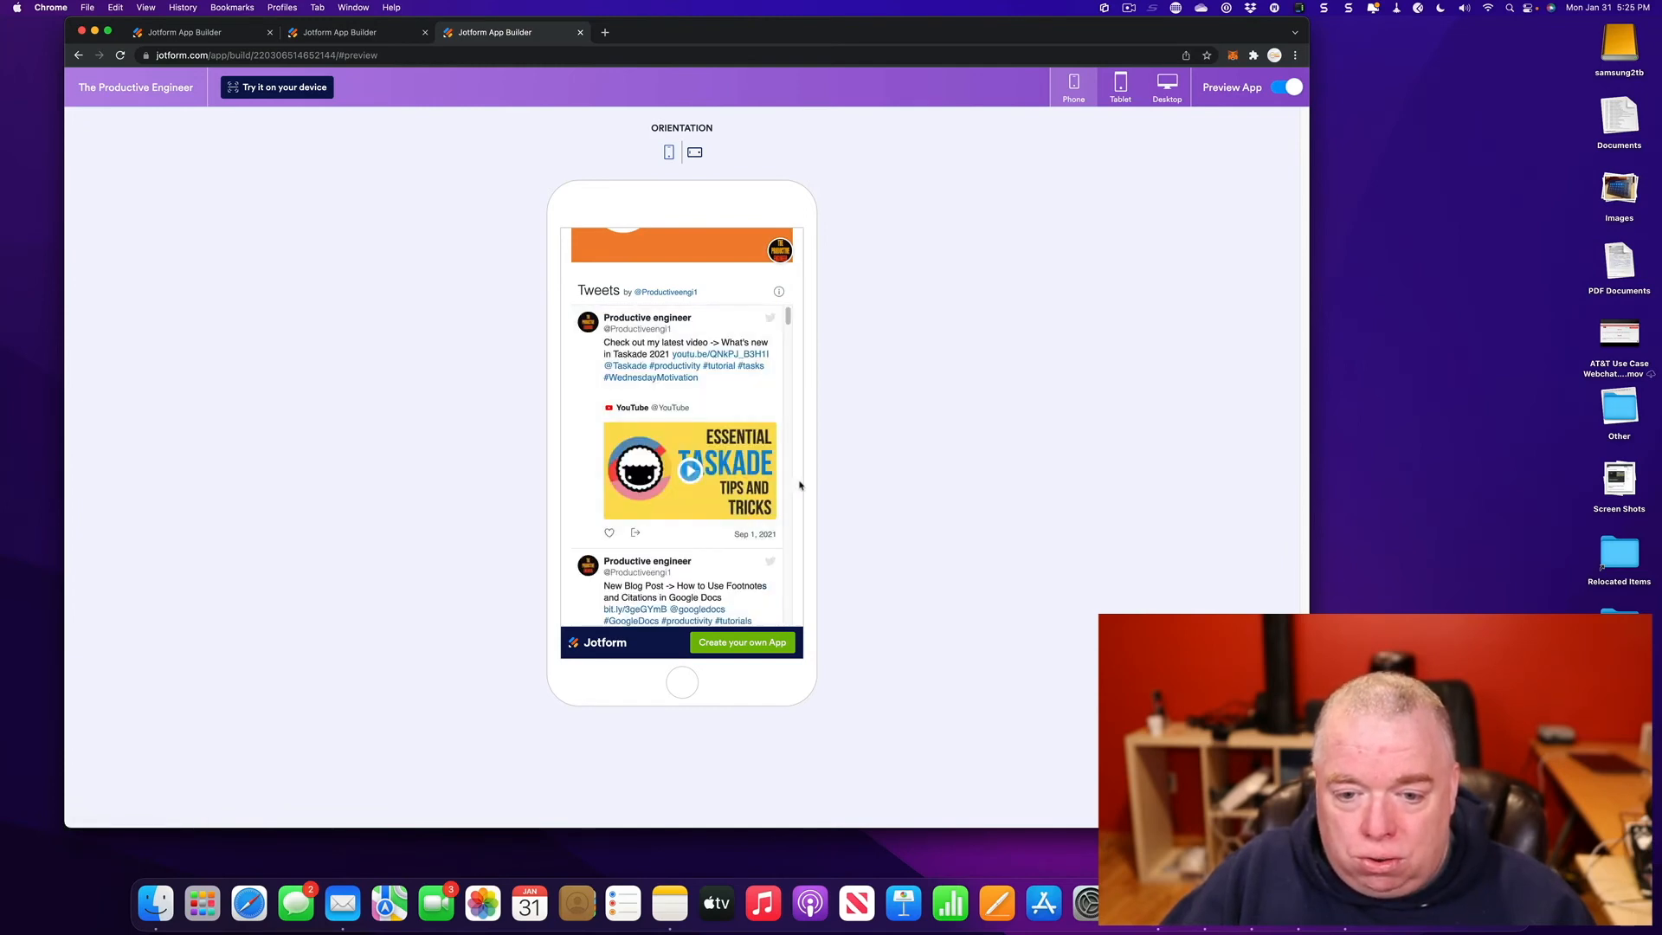
scroll(800, 486, "up", 3)
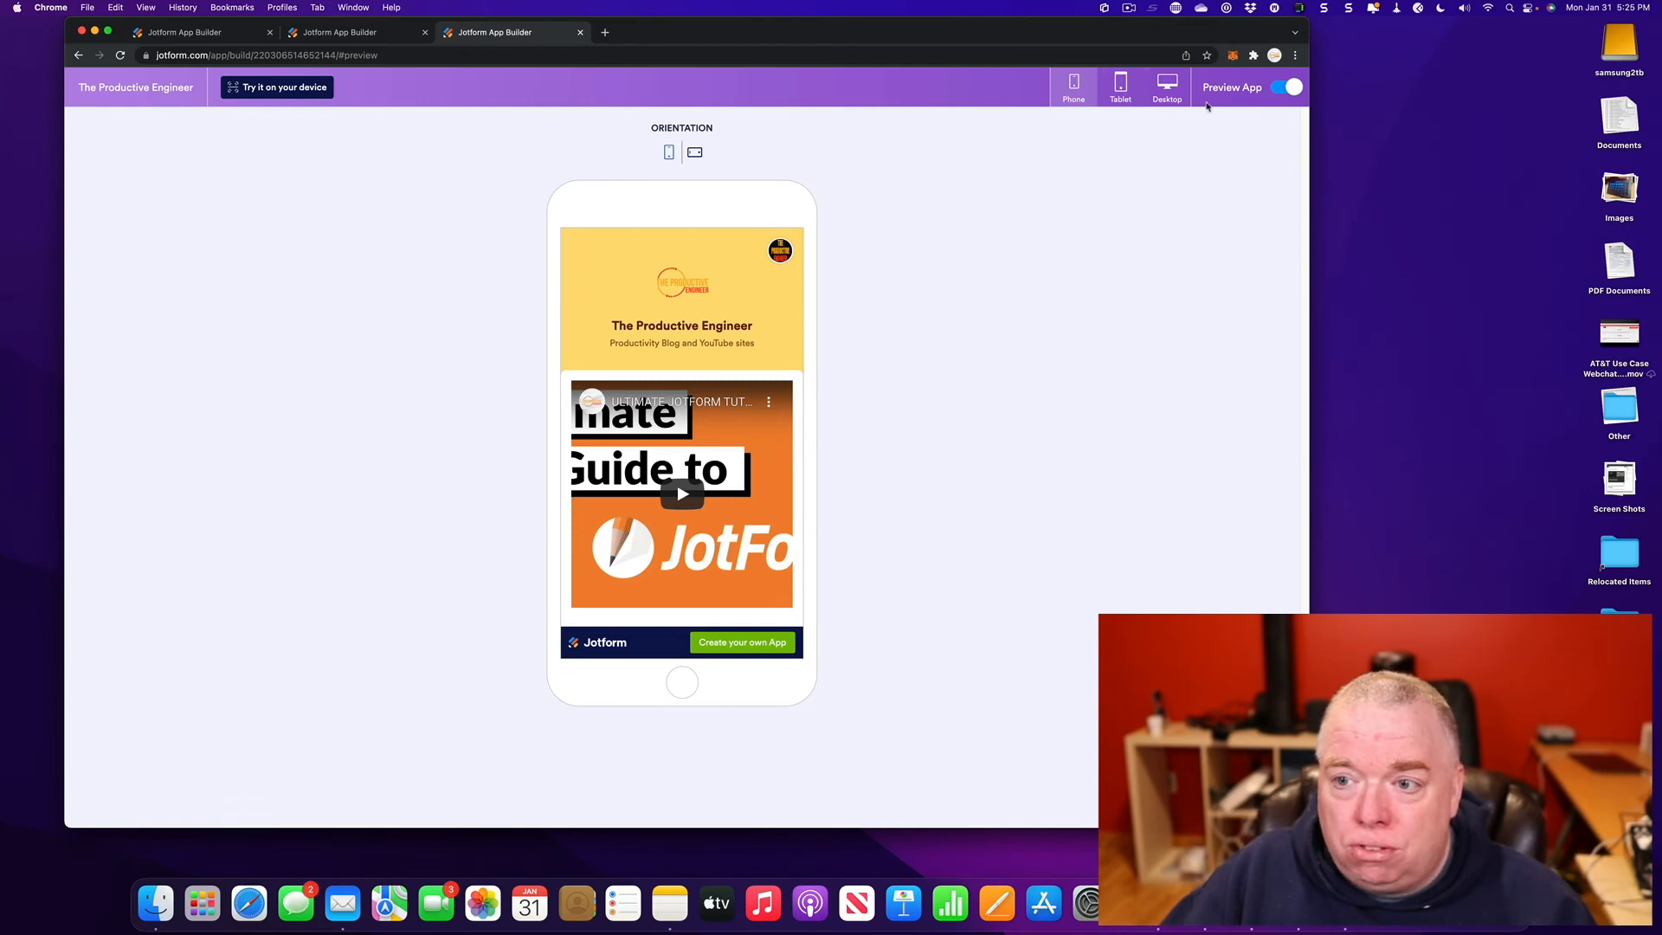
left_click(1290, 87)
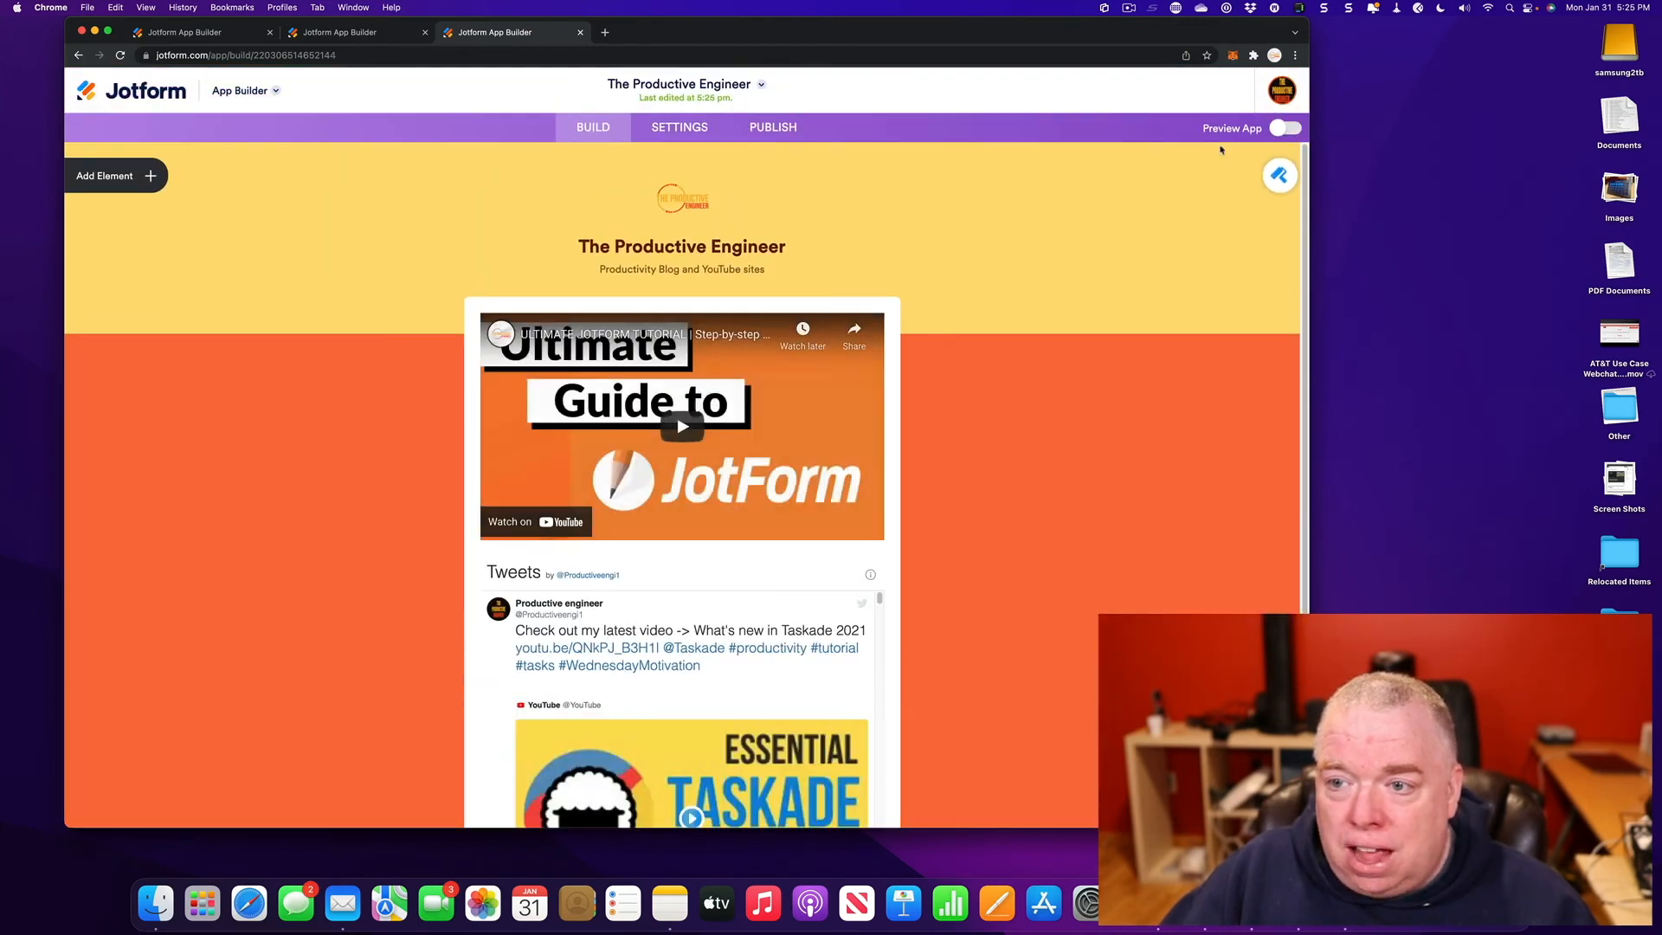
- Add a new empty page below the homepage and bring up its App Elements list
scroll(1030, 347, "down", 5)
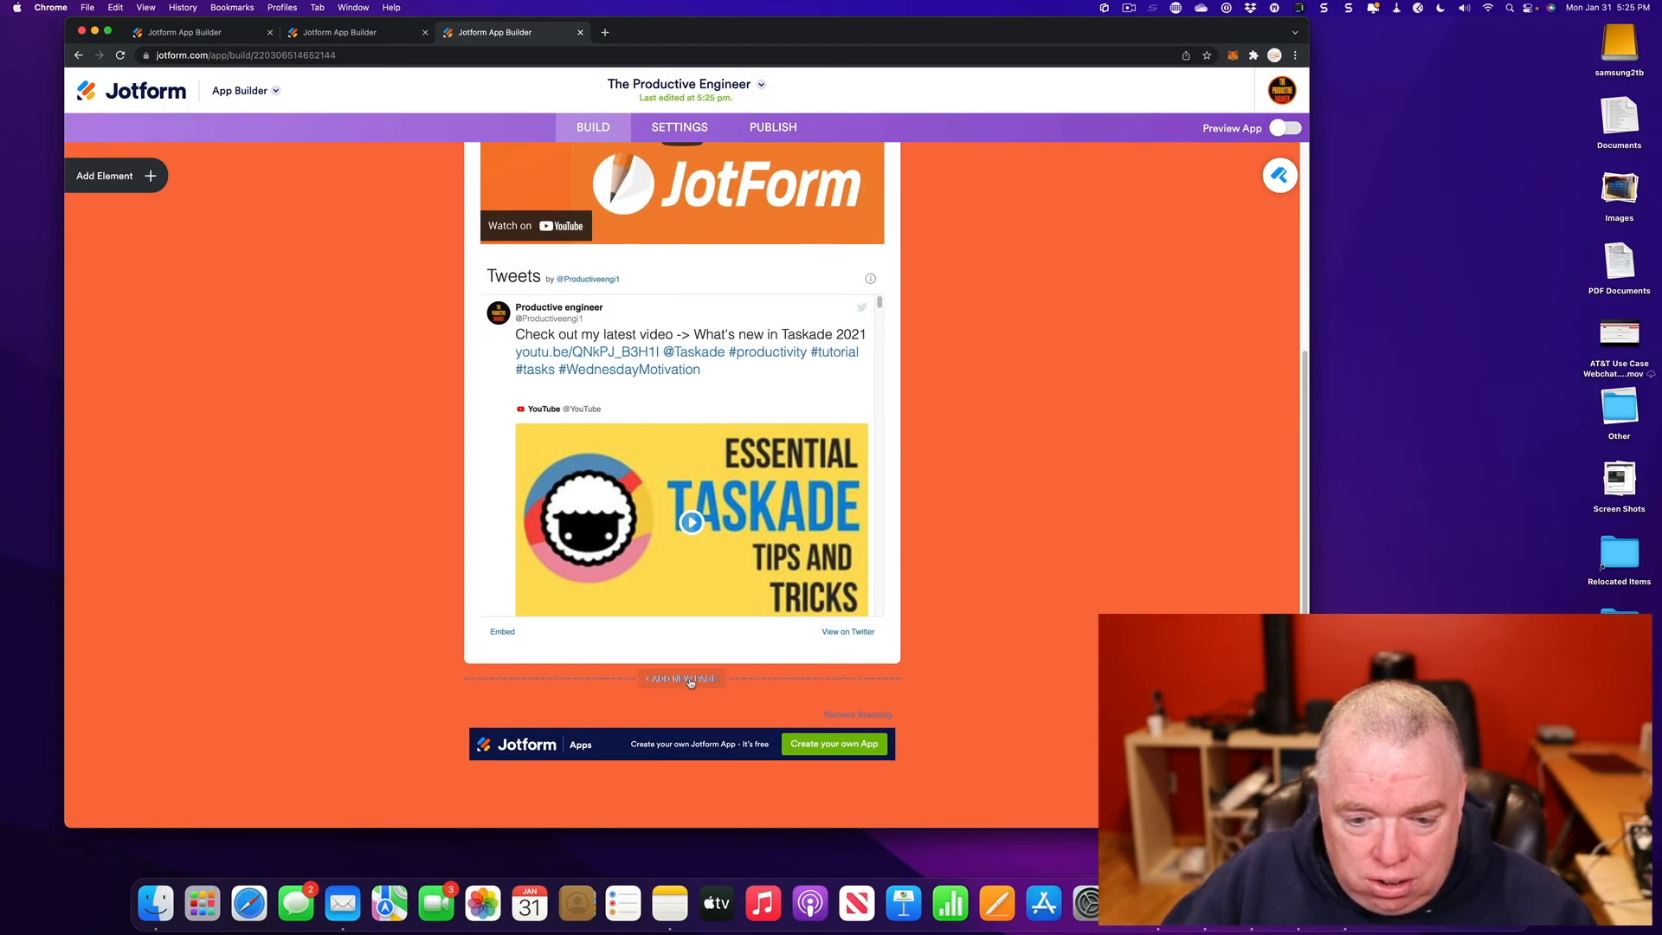
left_click(684, 678)
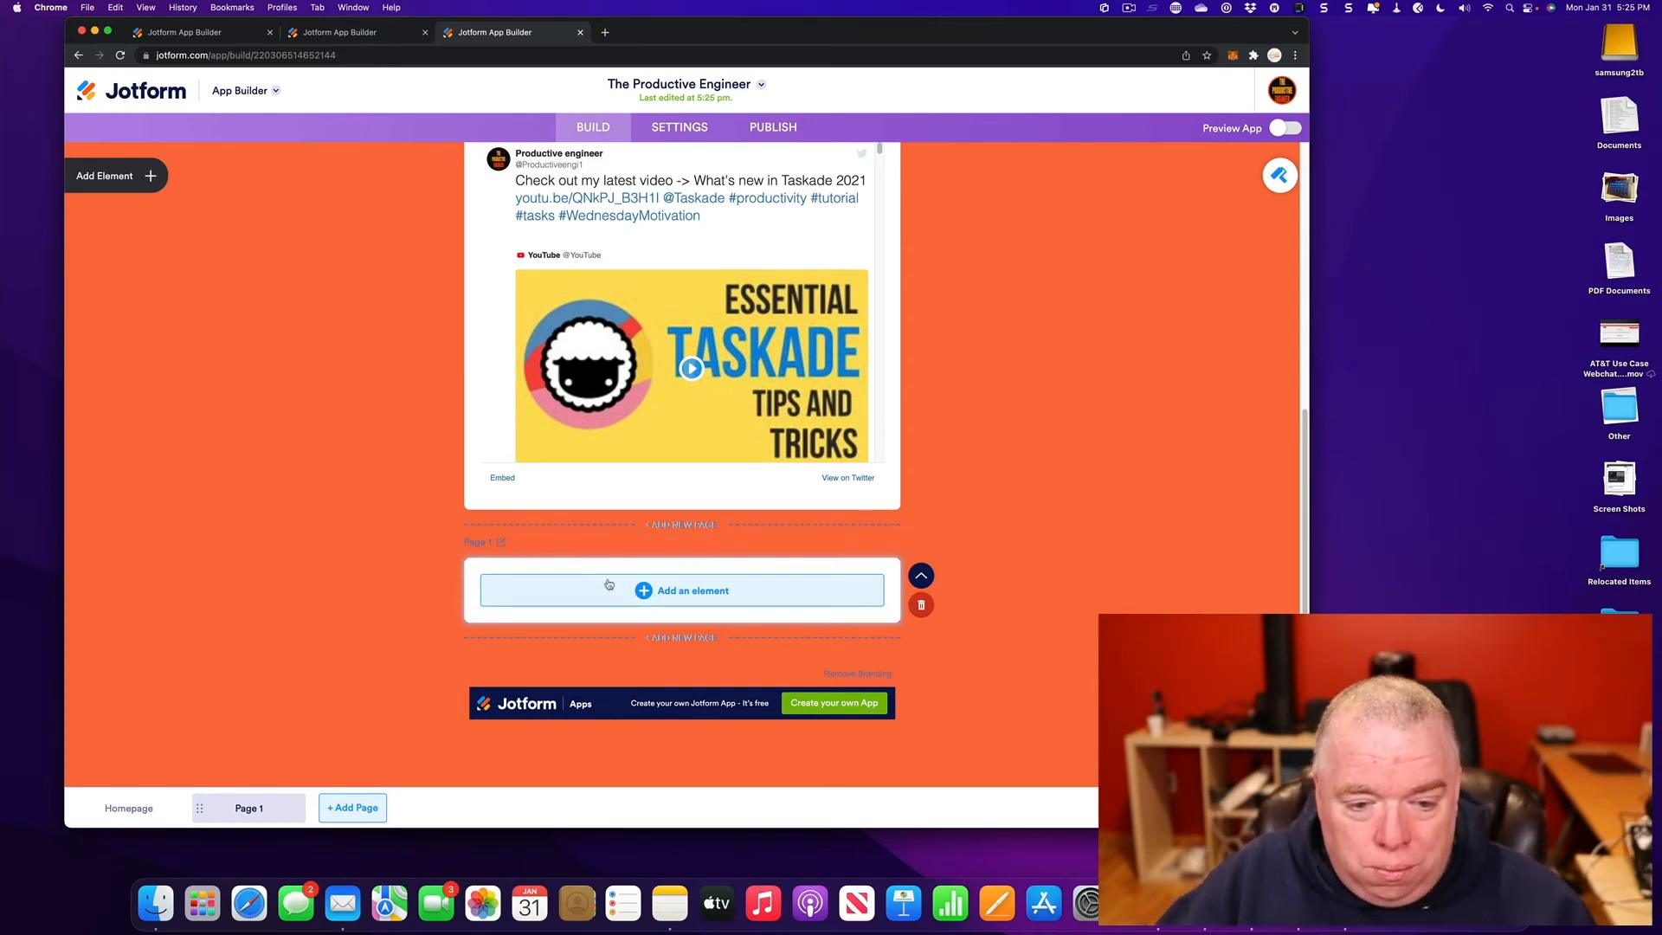
left_click(654, 593)
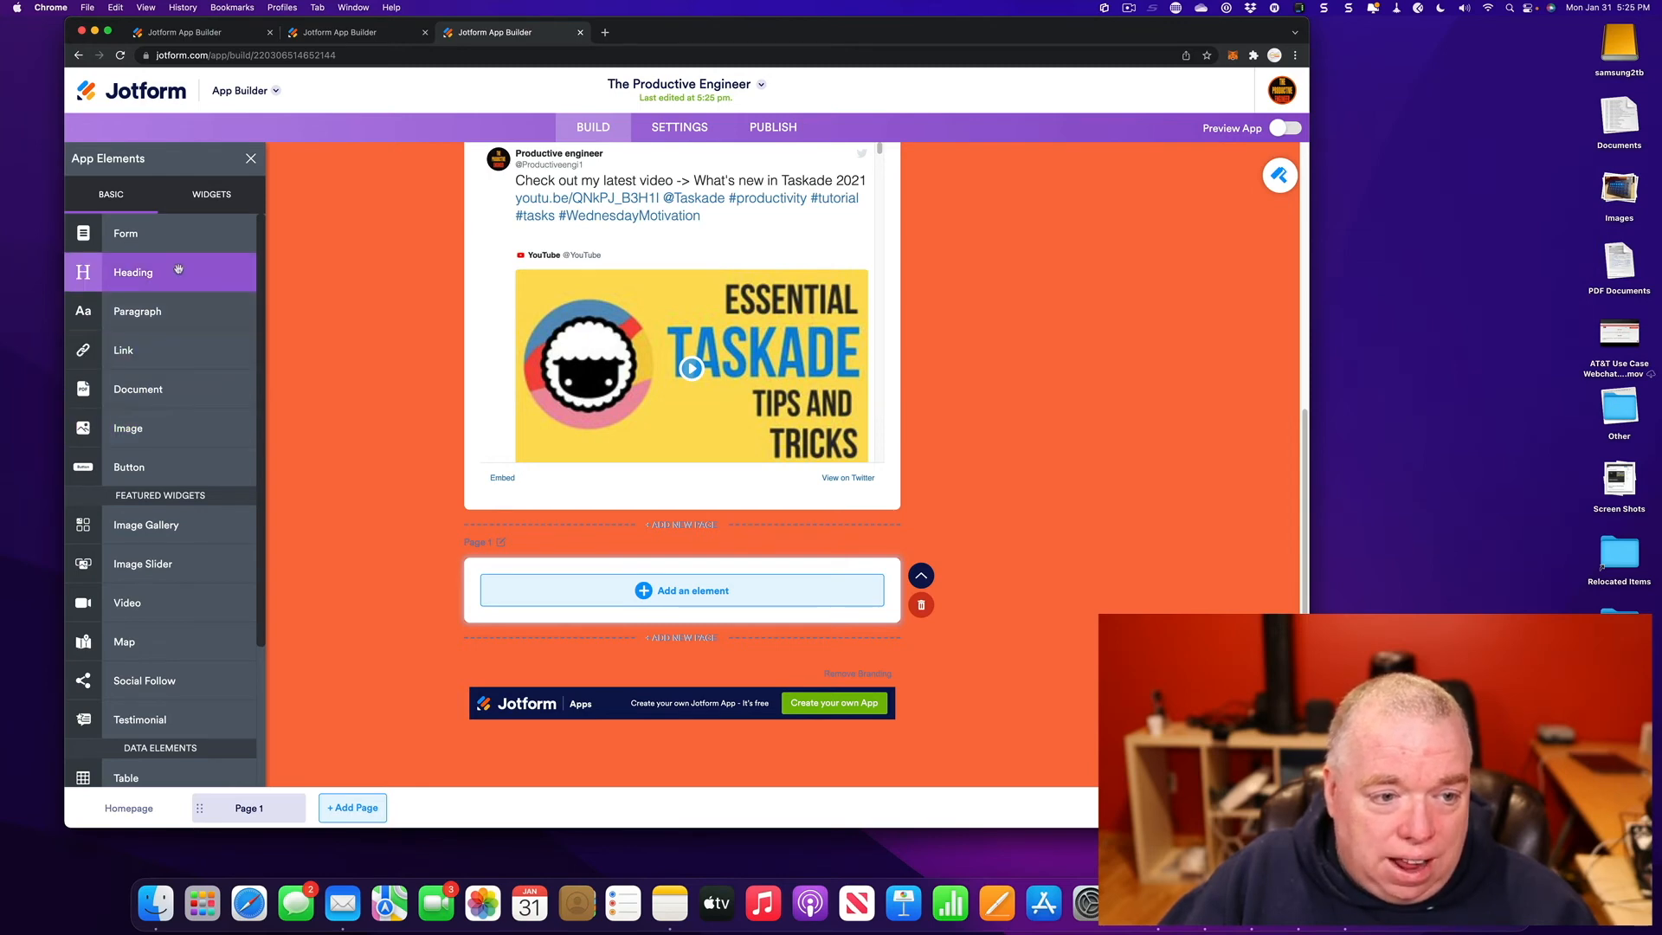
- Put a 'Latest Blog Posts' heading on the new page and turn on the phone preview
left_click_drag(188, 278, 615, 595)
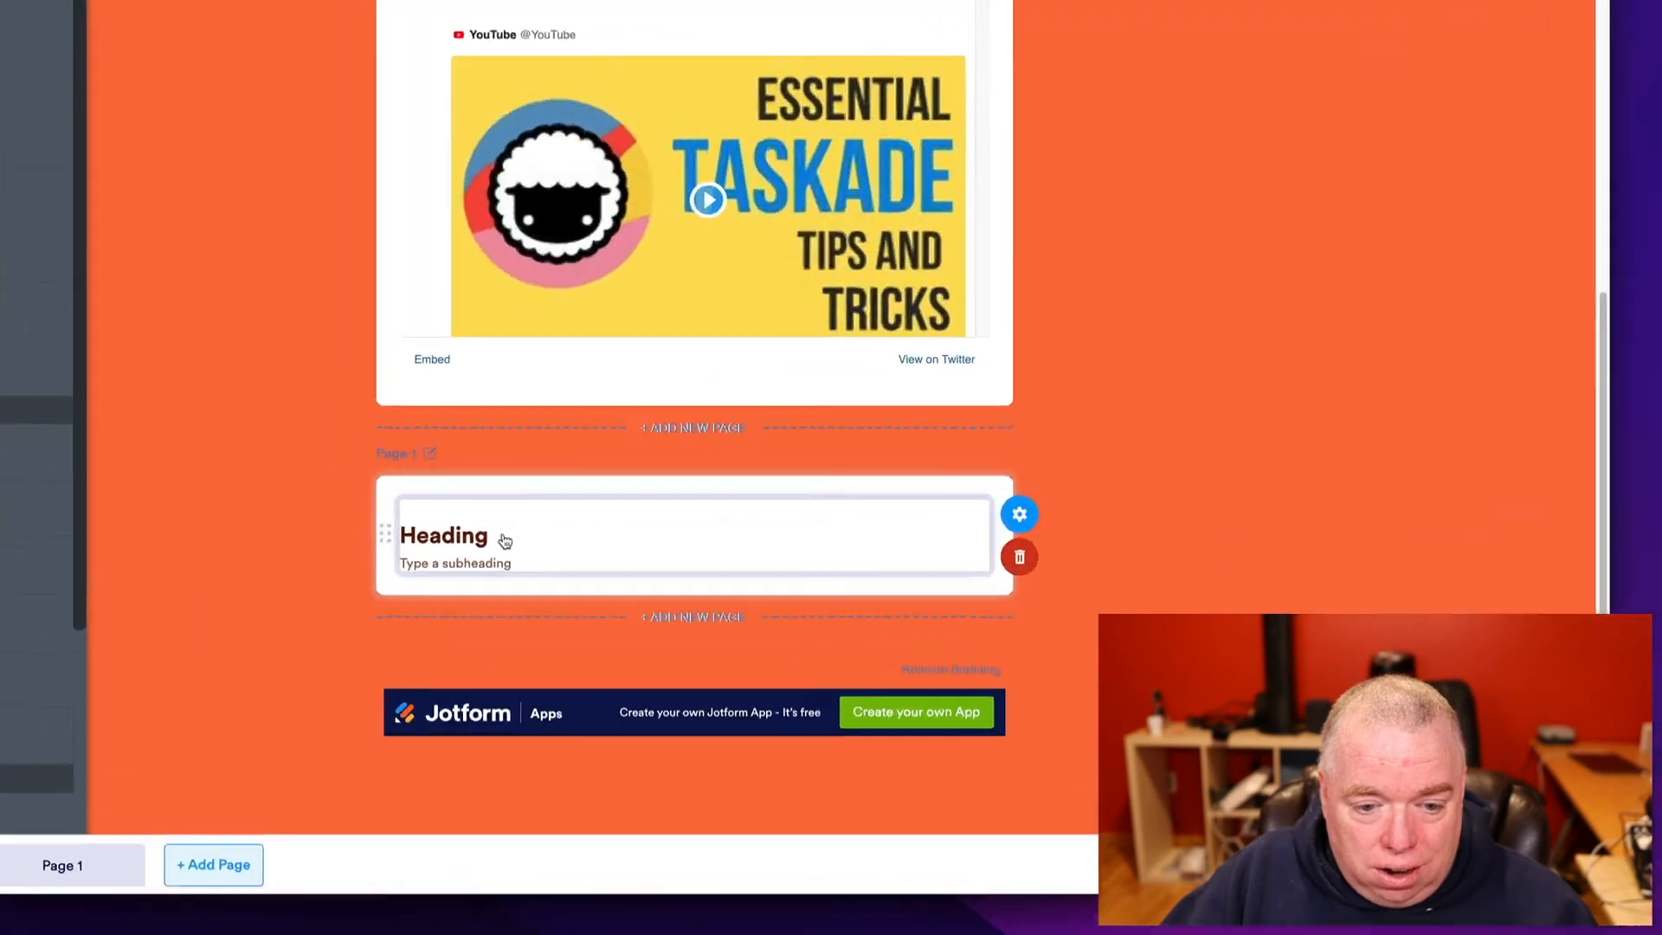
double_click(541, 595)
type("L")
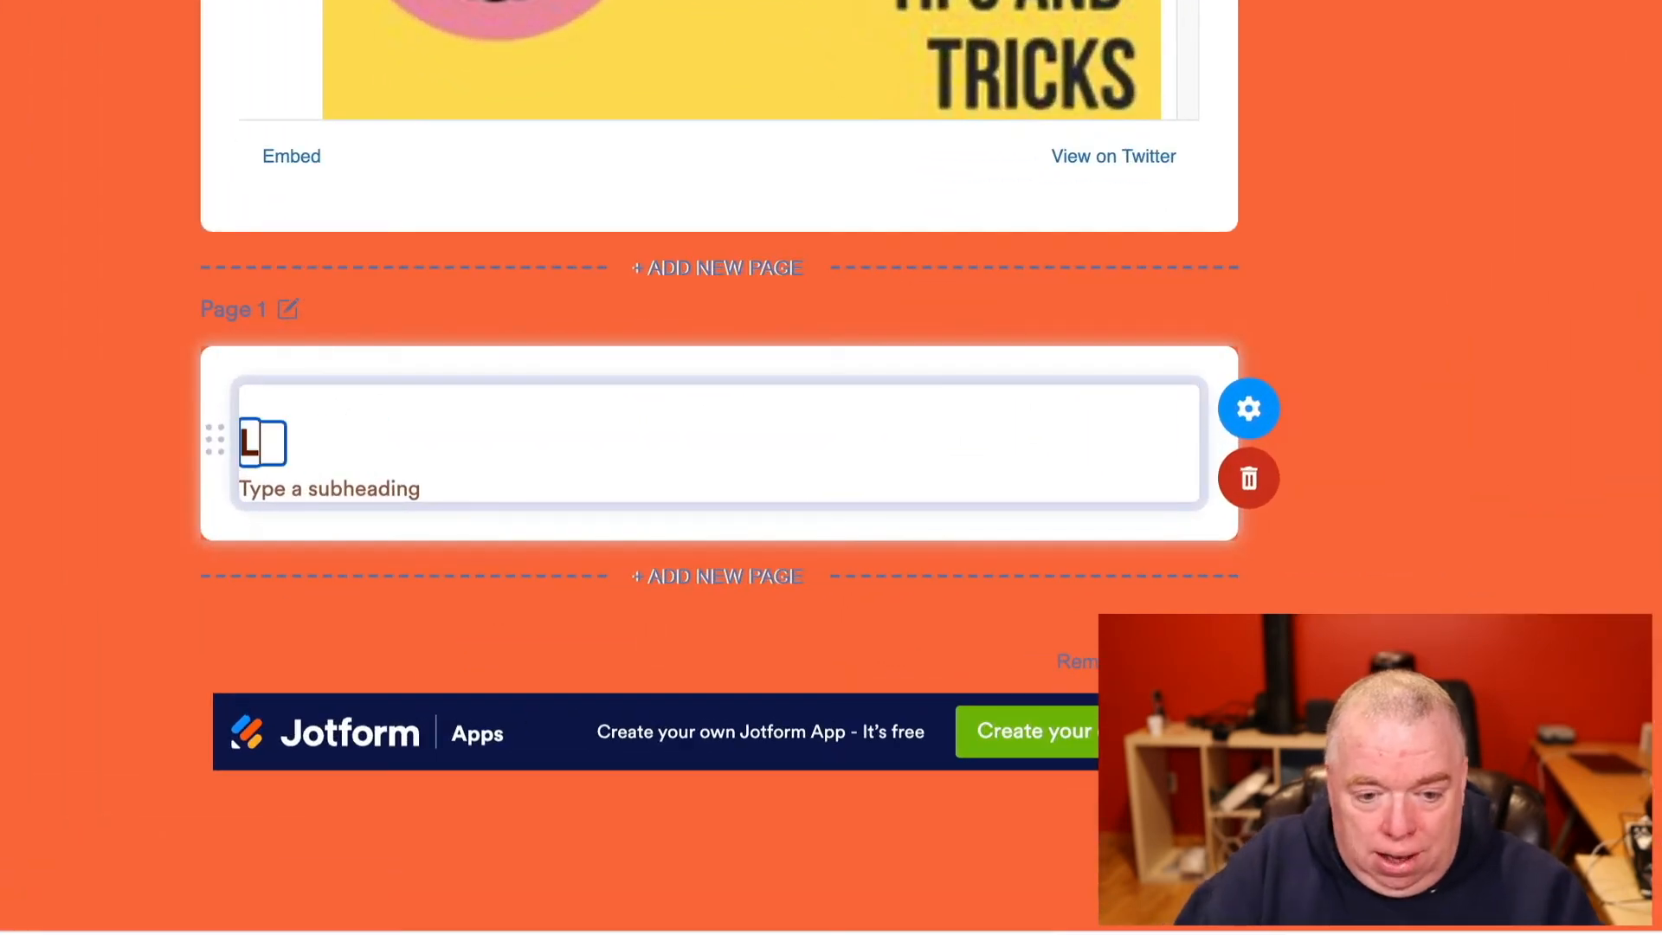
type("atest Blog Posts")
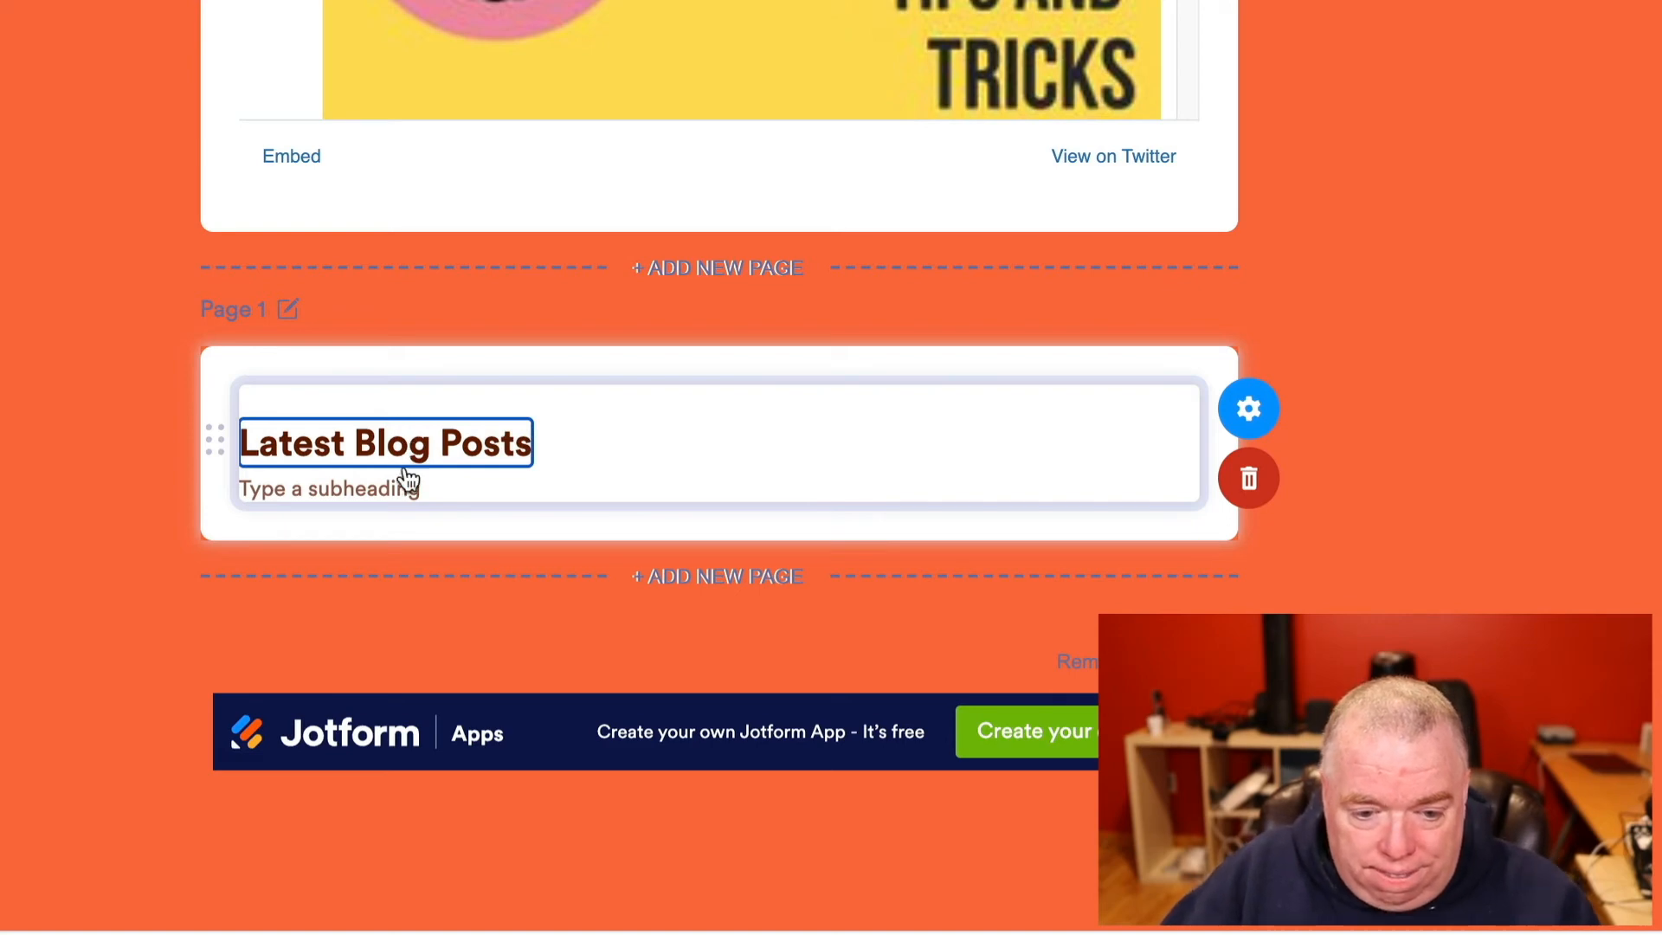
left_click(1645, 409)
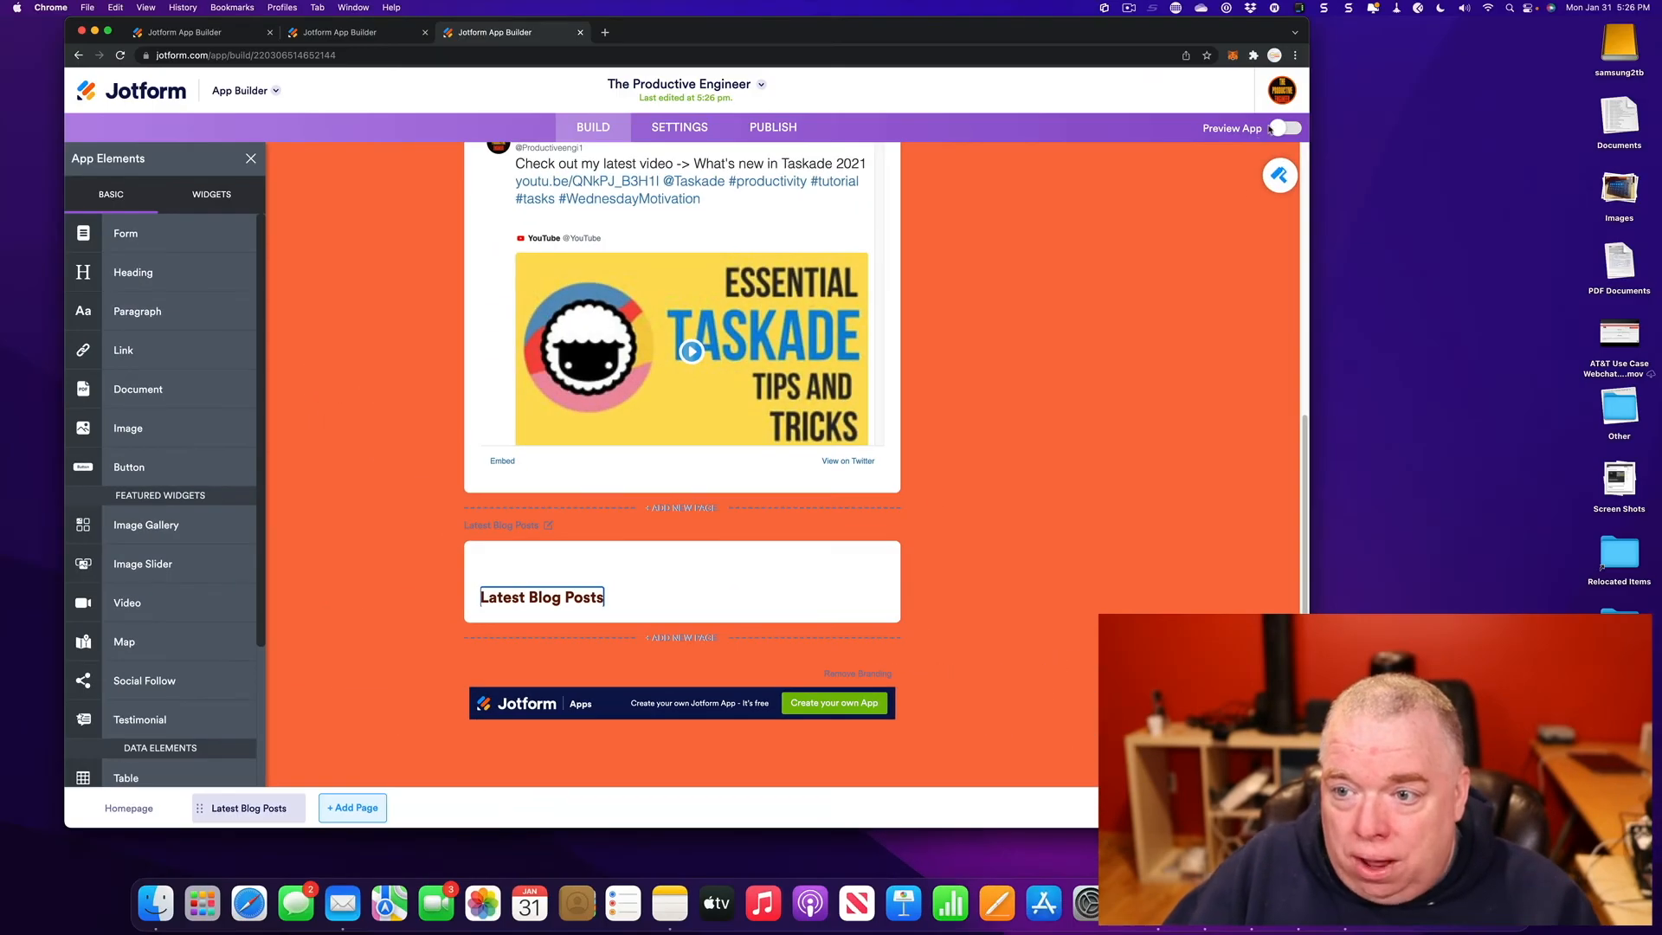
left_click(1274, 128)
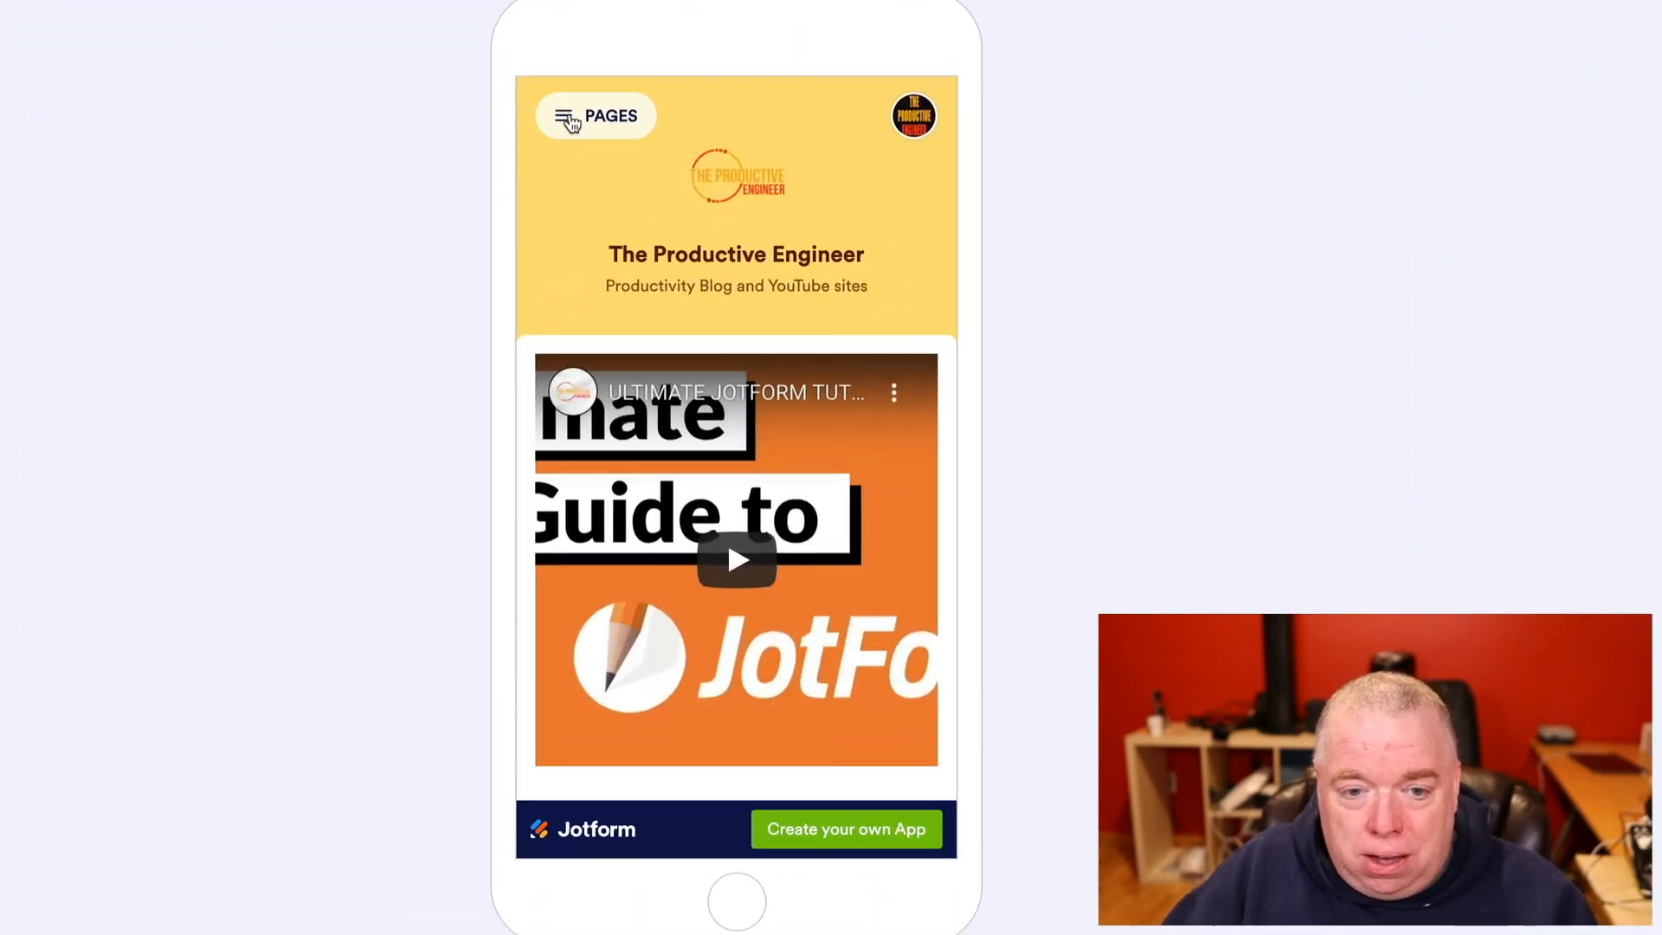
- Open the Latest Blog Posts page from the PAGES list in the phone preview
left_click(568, 122)
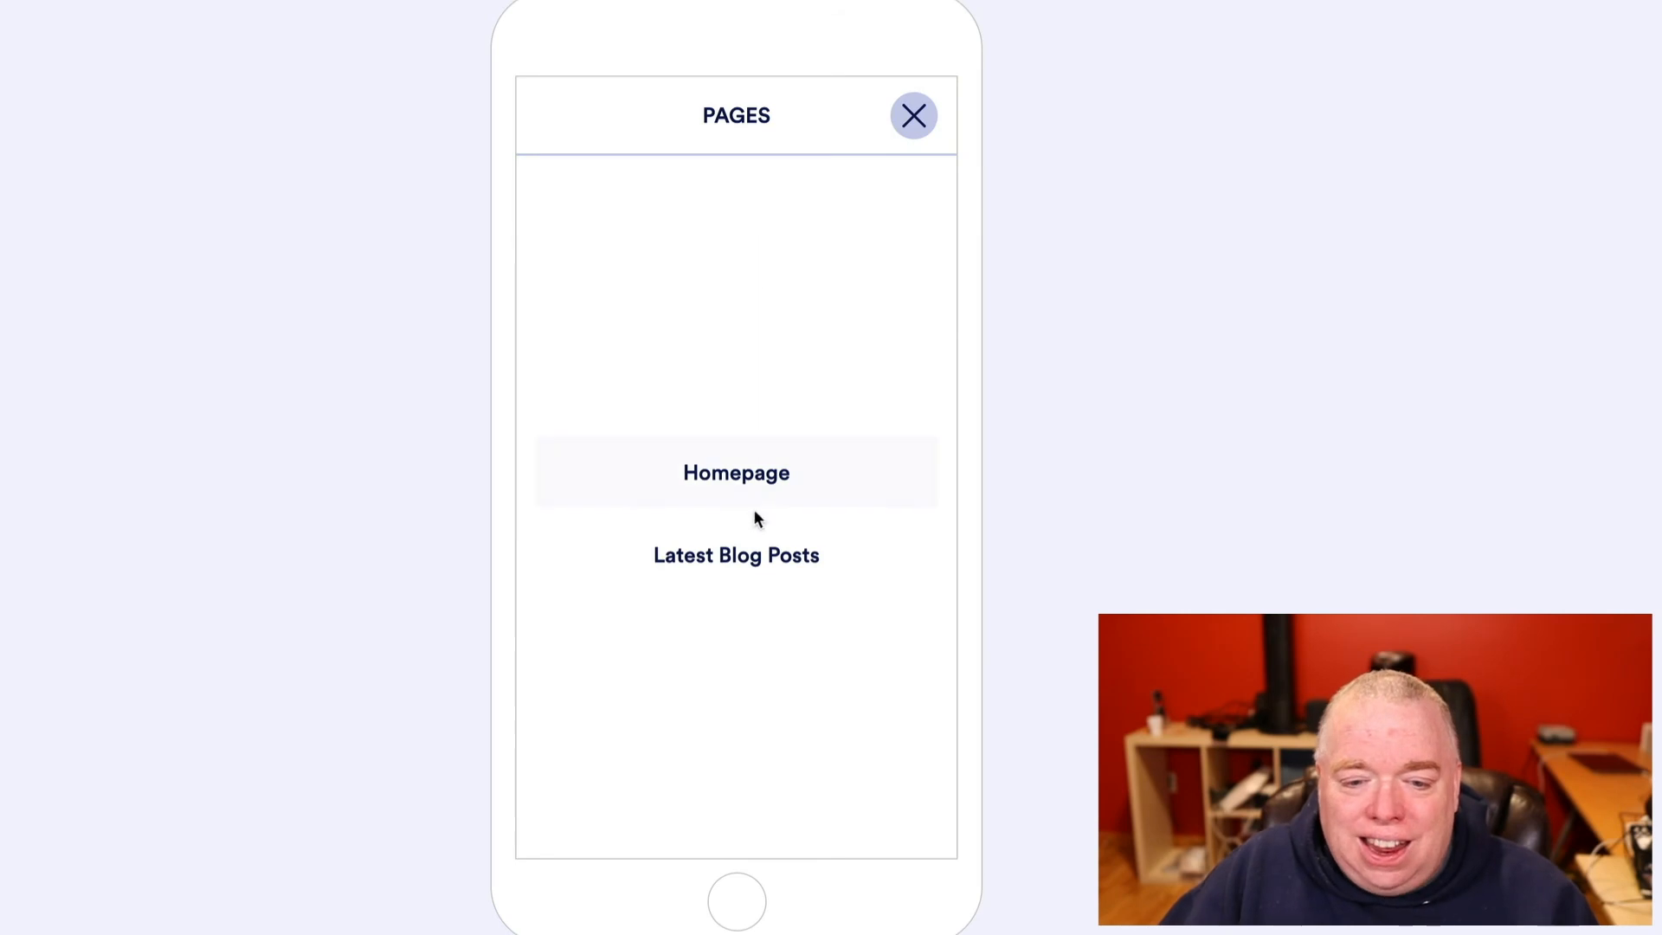
left_click(708, 552)
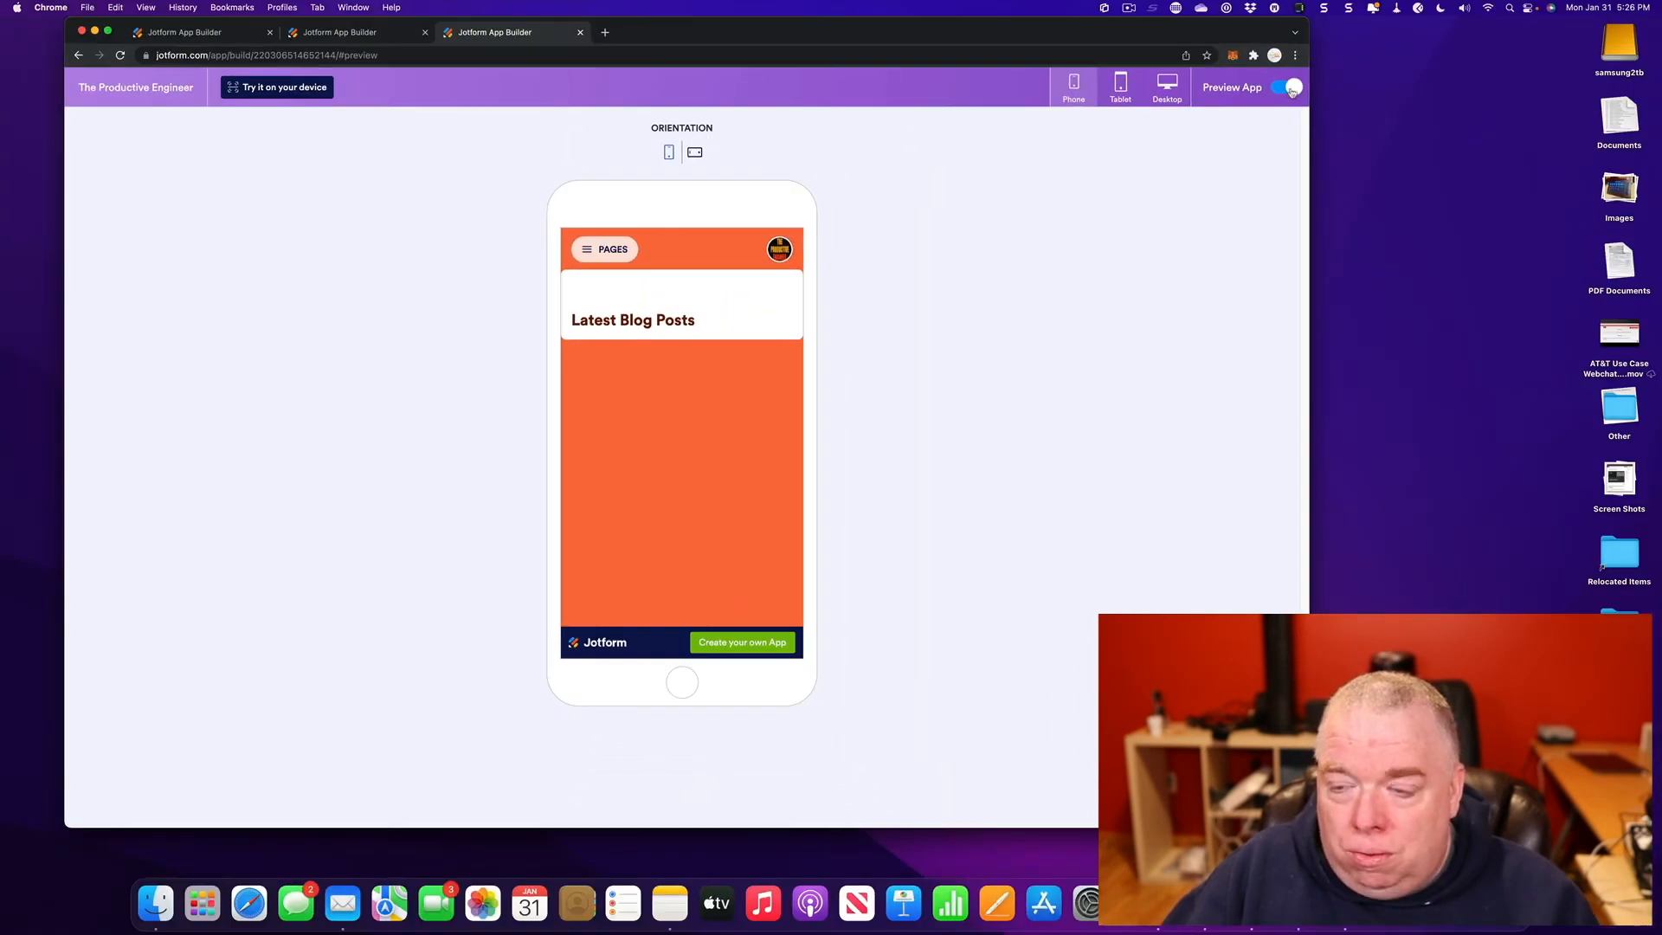
- Leave the preview and drop a Divider beneath the Latest Blog Posts heading
left_click(1290, 88)
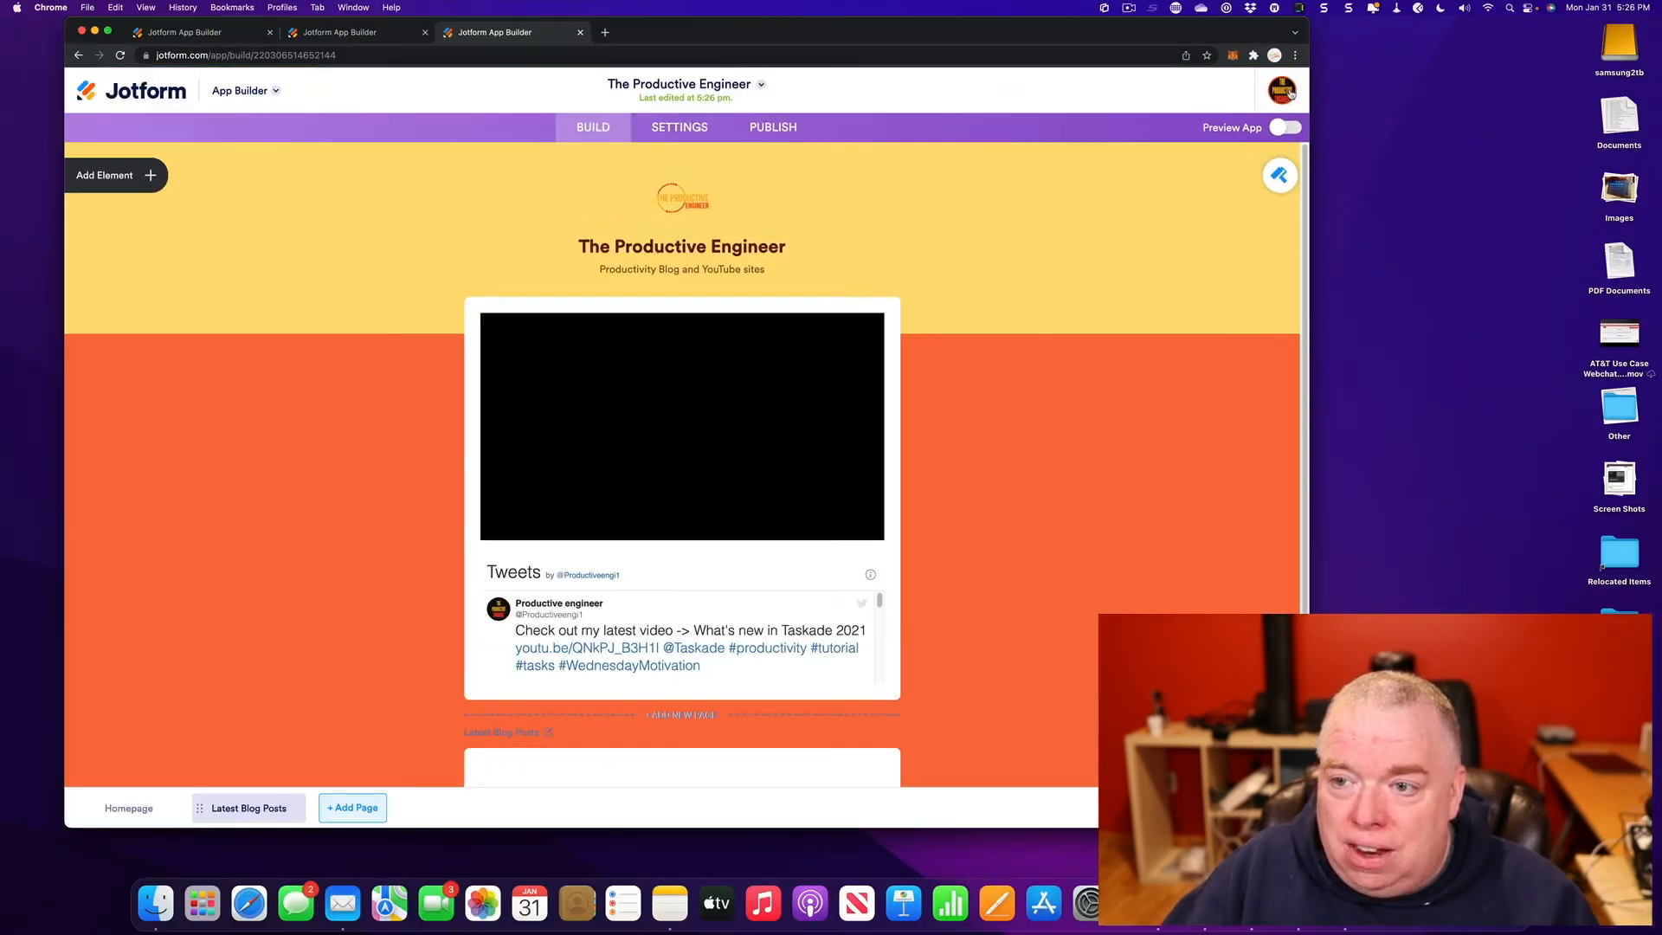
scroll(825, 469, "down", 5)
scroll(825, 469, "down", 3)
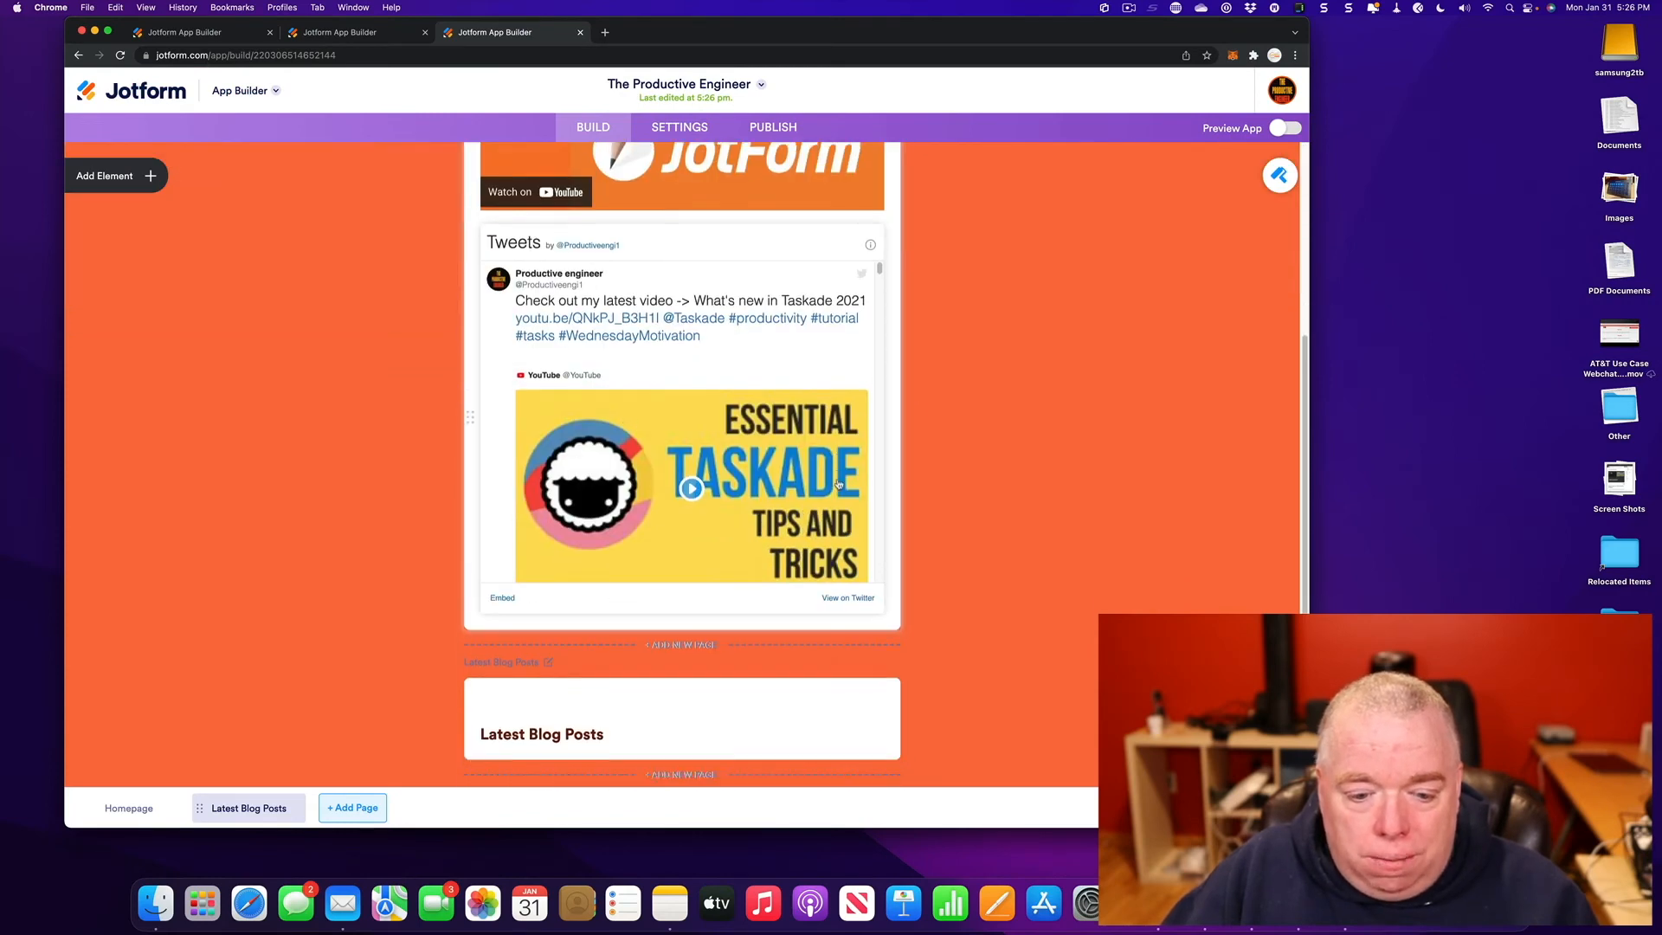
left_click(118, 180)
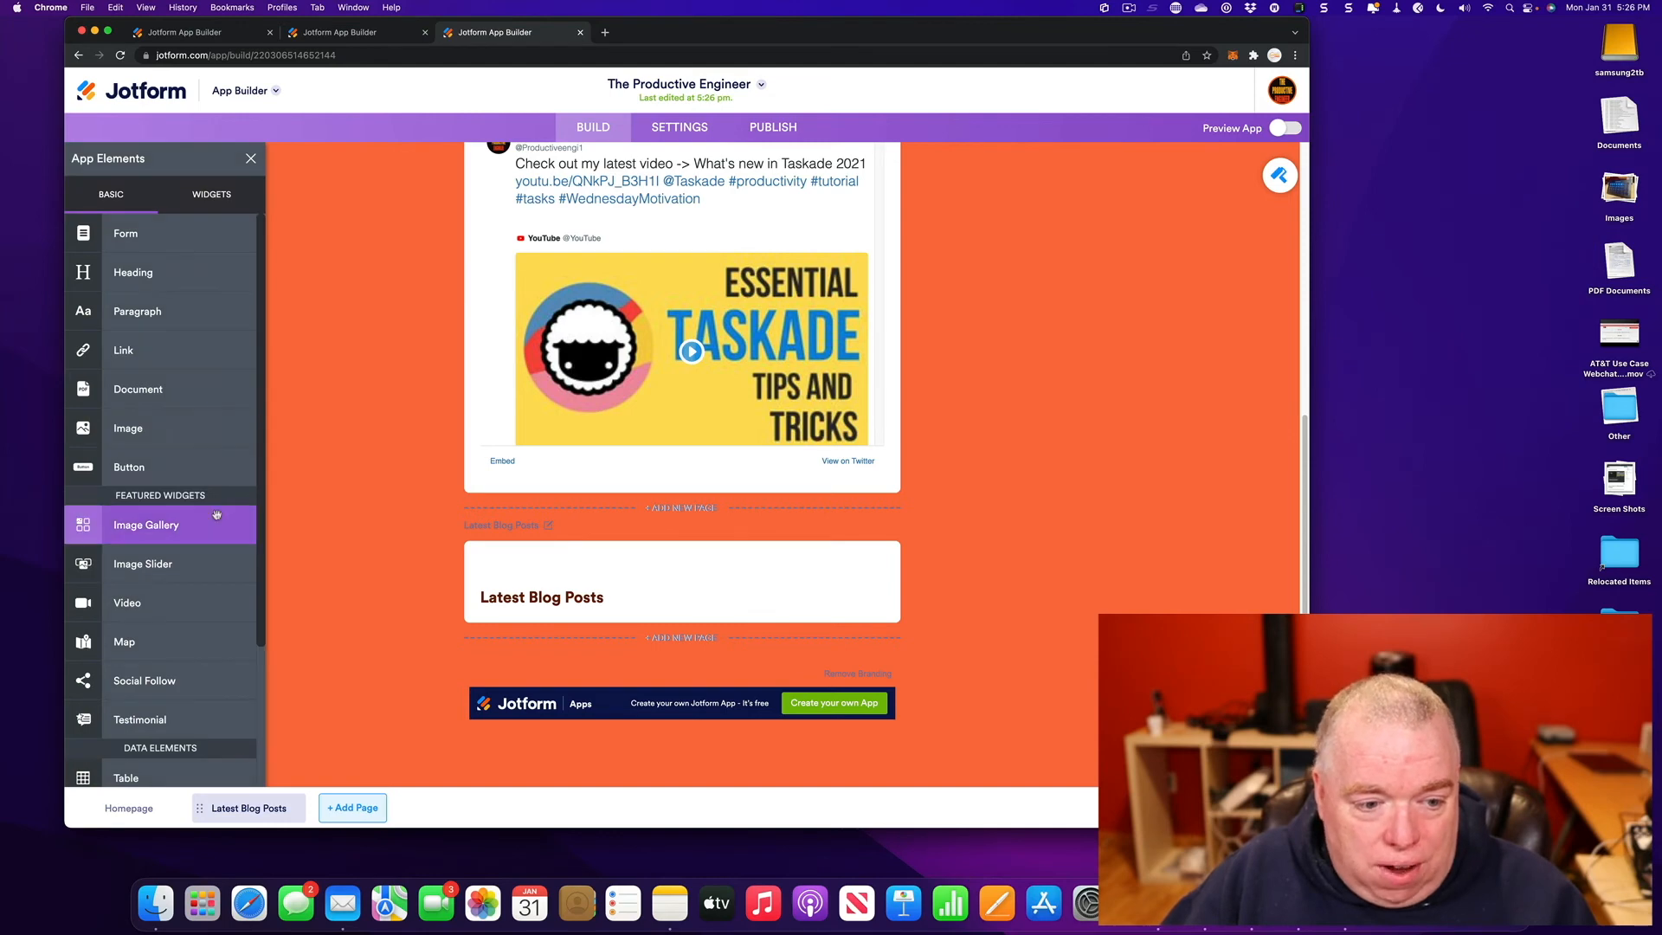
scroll(218, 520, "down", 5)
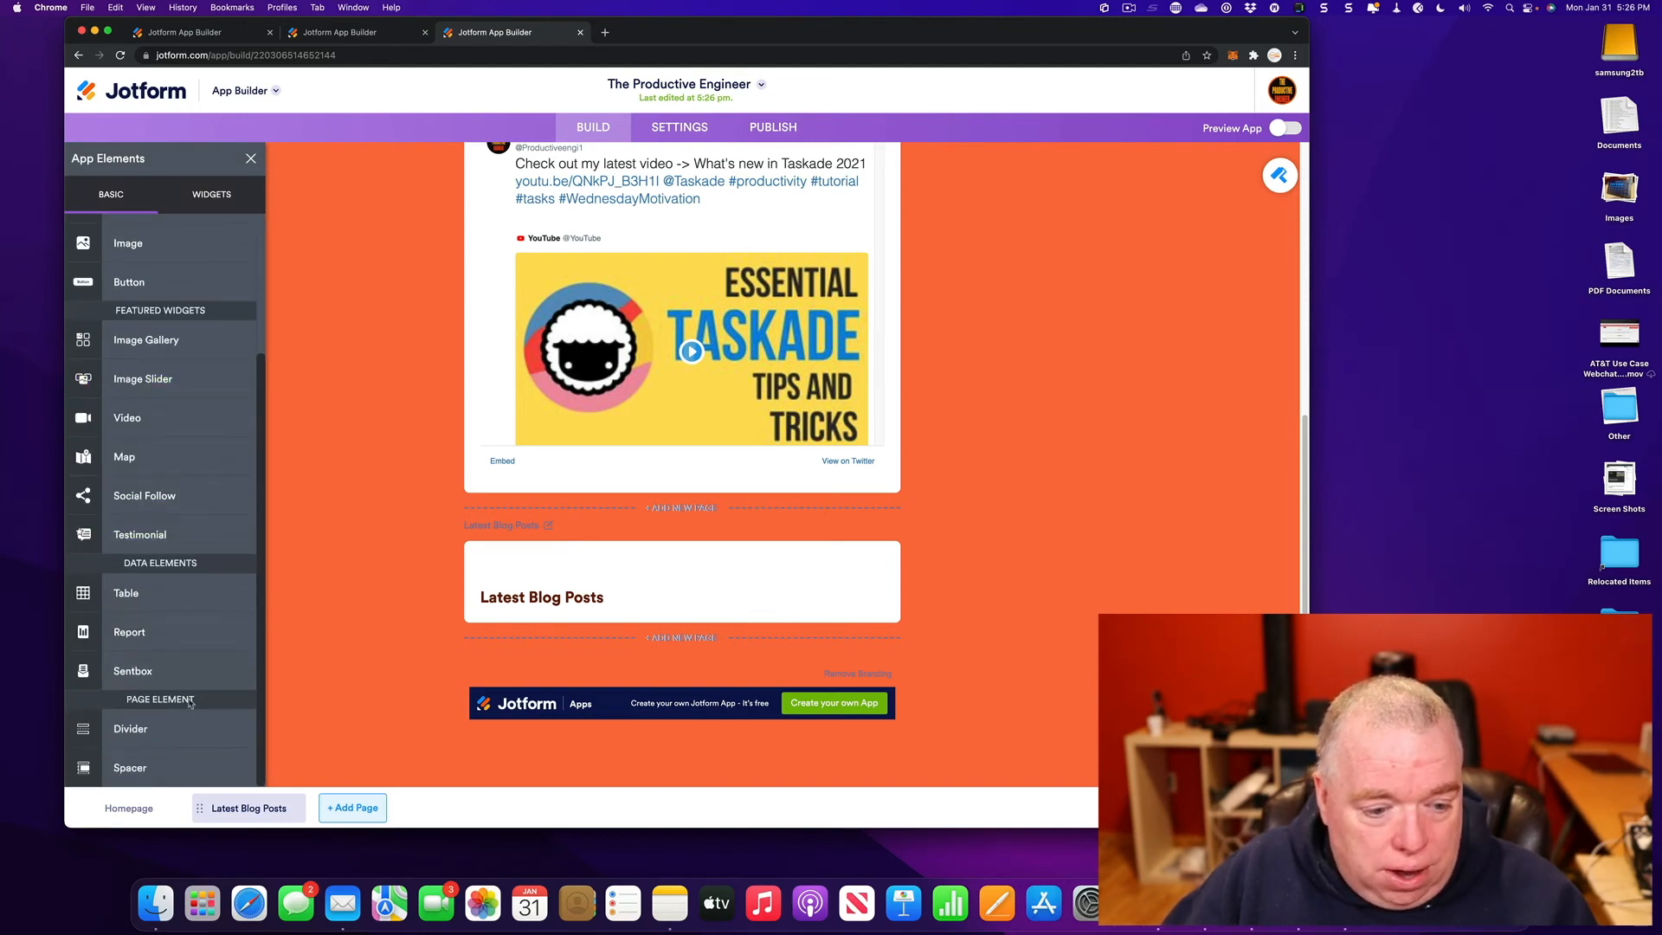
left_click_drag(179, 738, 605, 635)
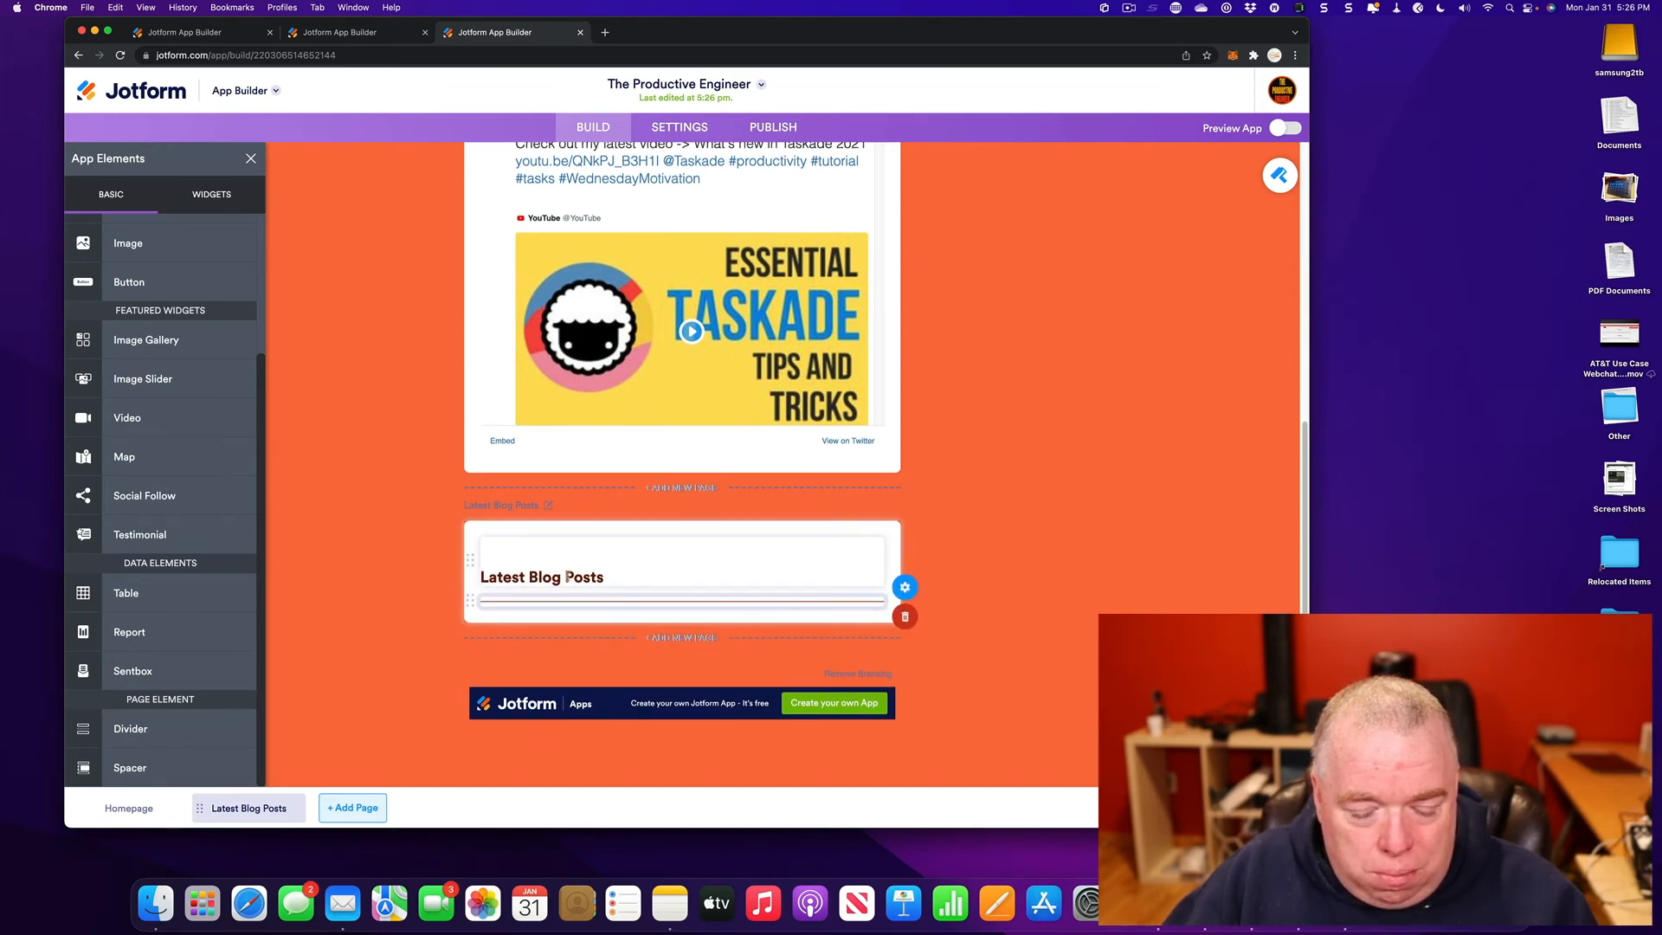
left_click(1090, 519)
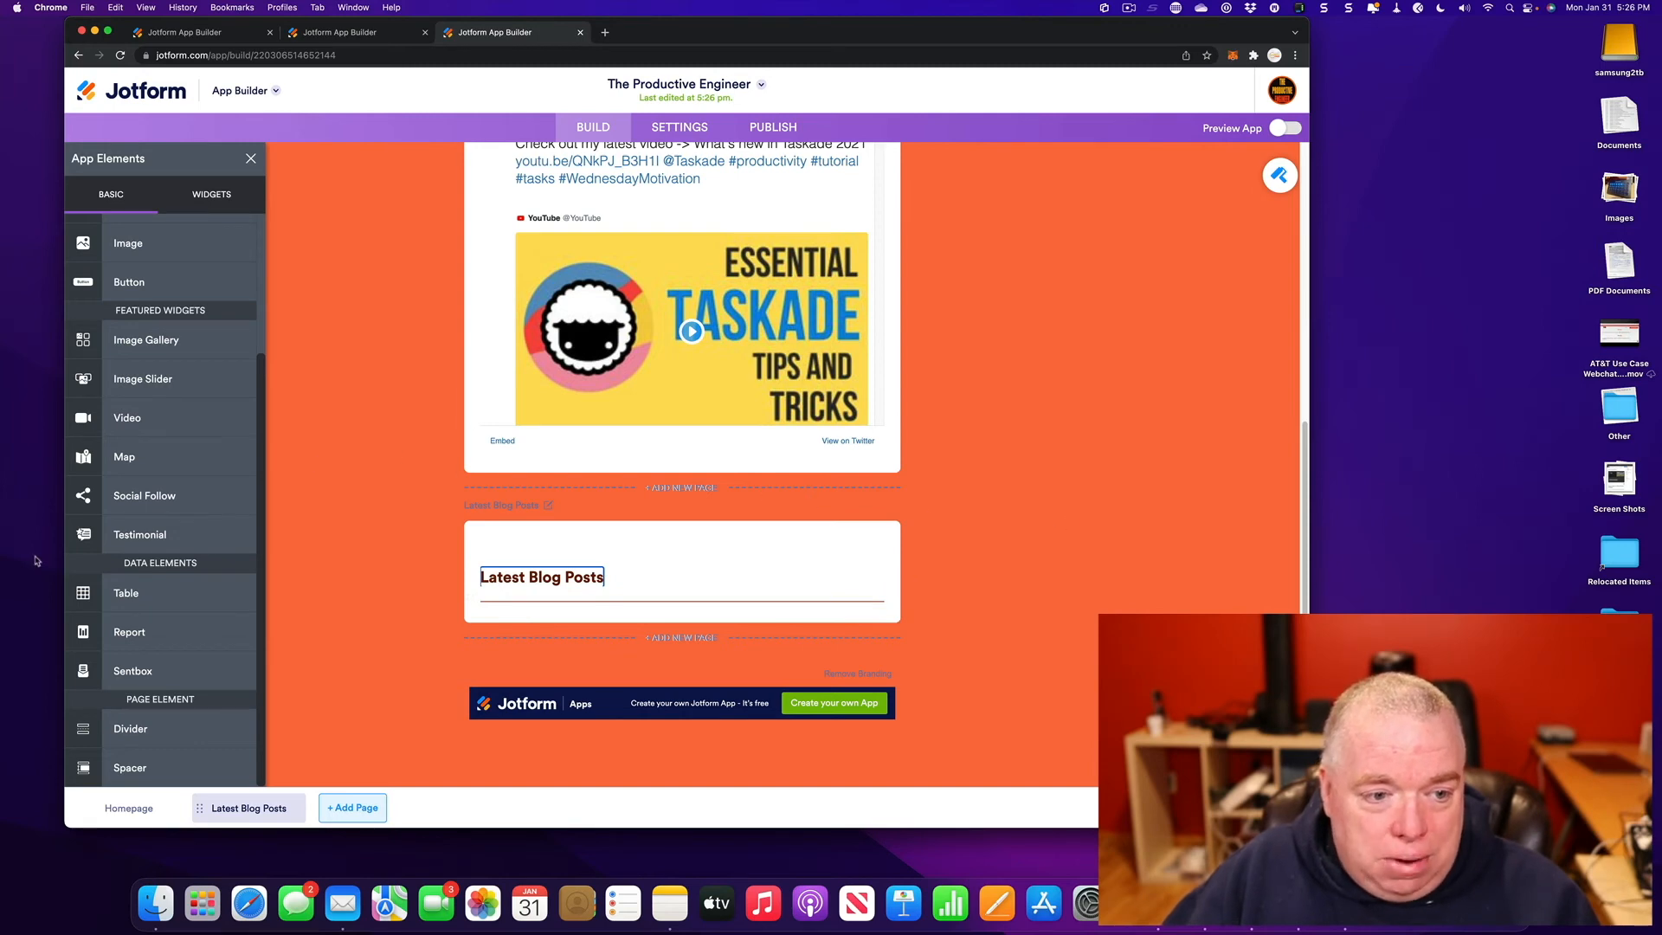
scroll(153, 419, "up", 2)
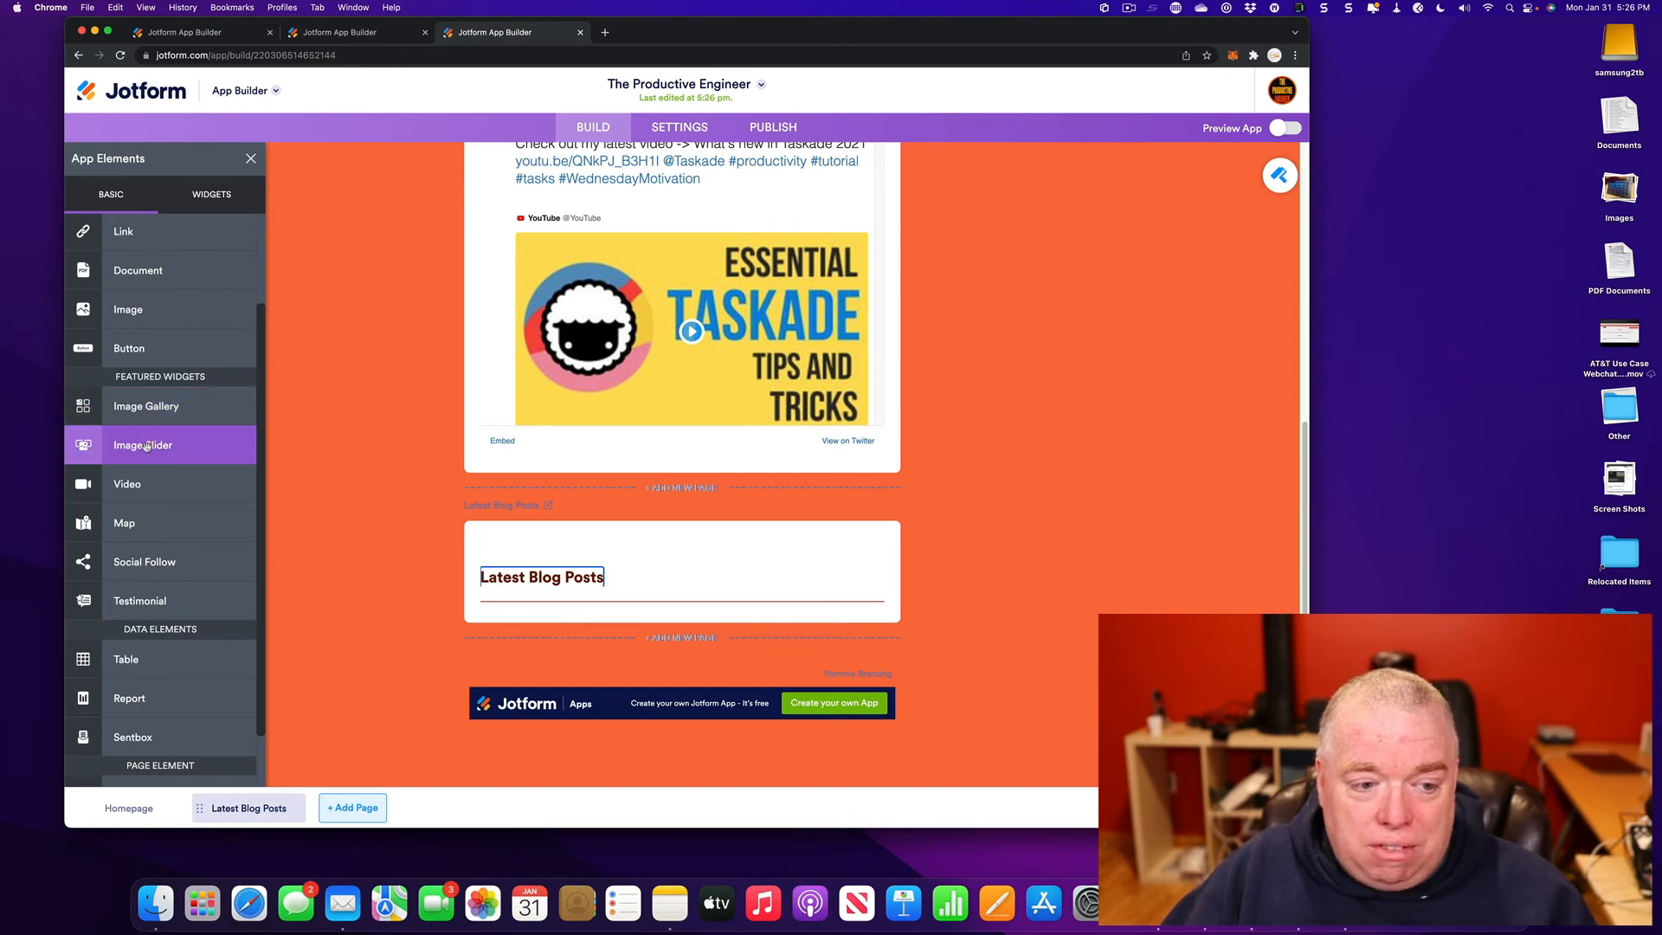
left_click_drag(185, 443, 618, 648)
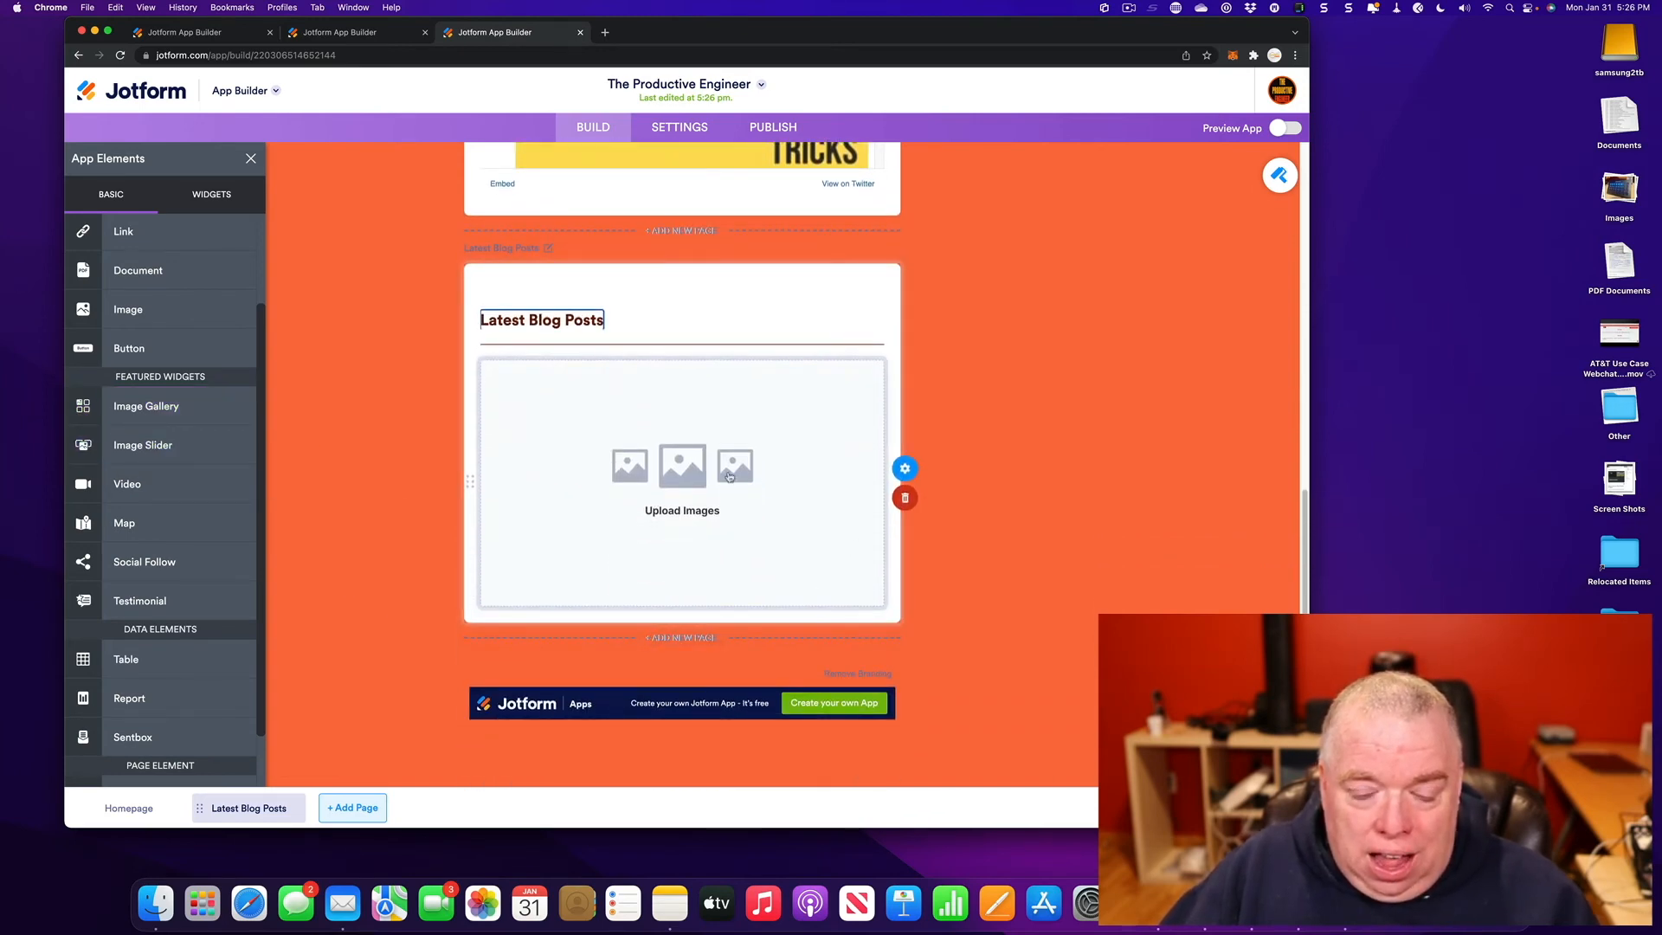
left_click(904, 468)
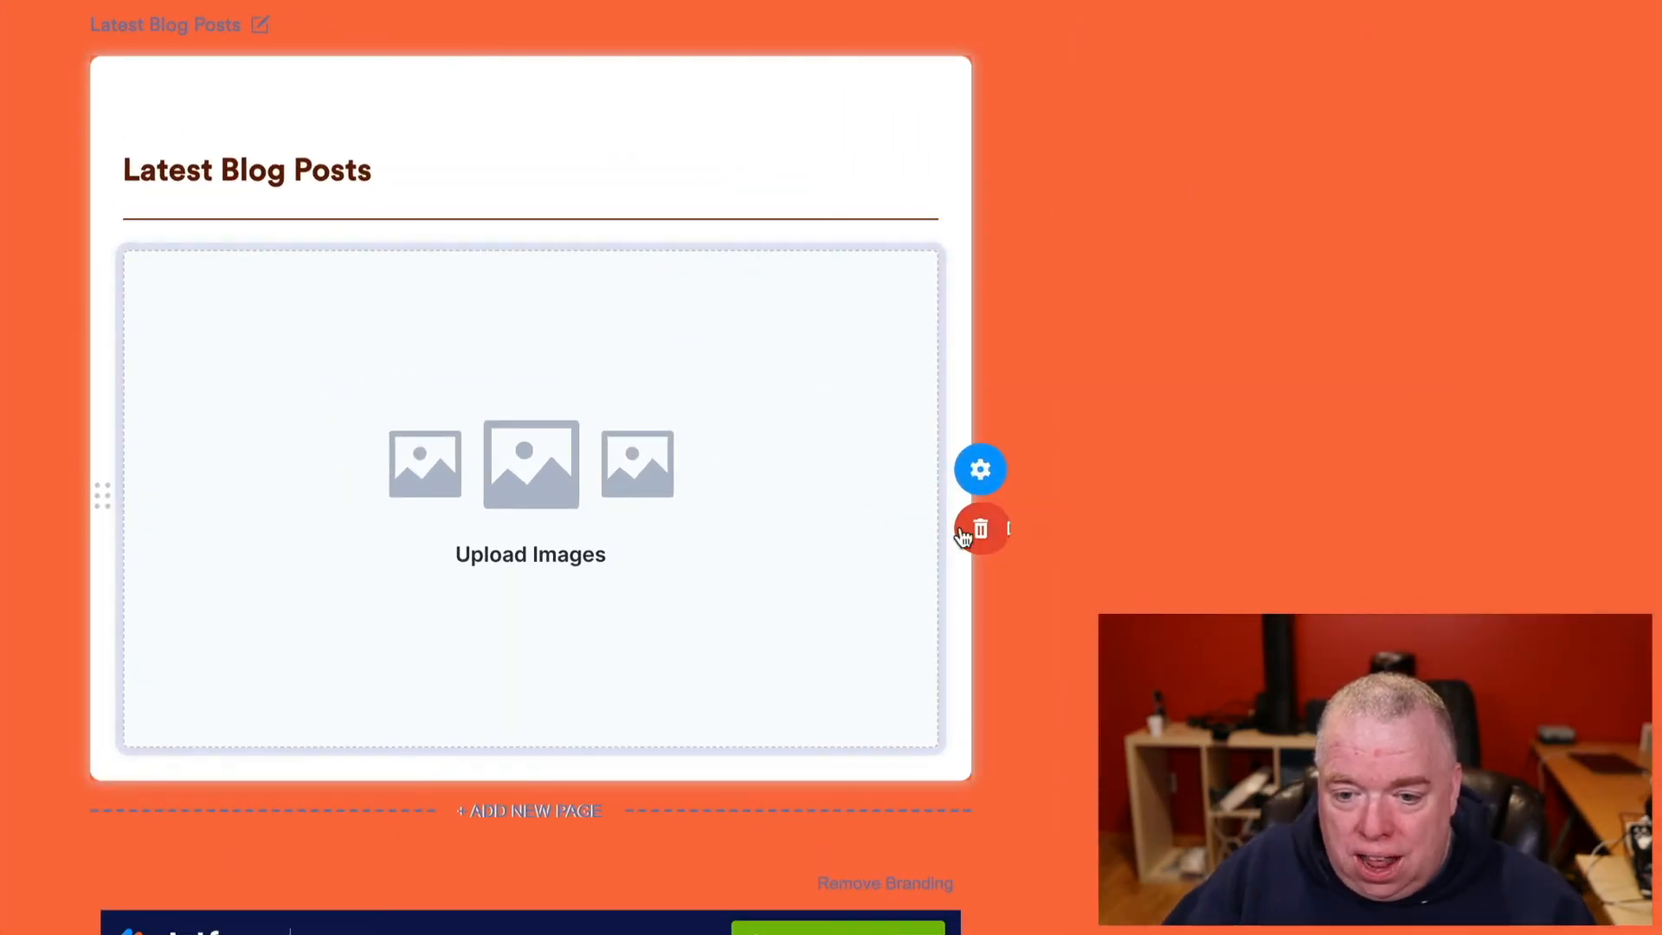
left_click(980, 528)
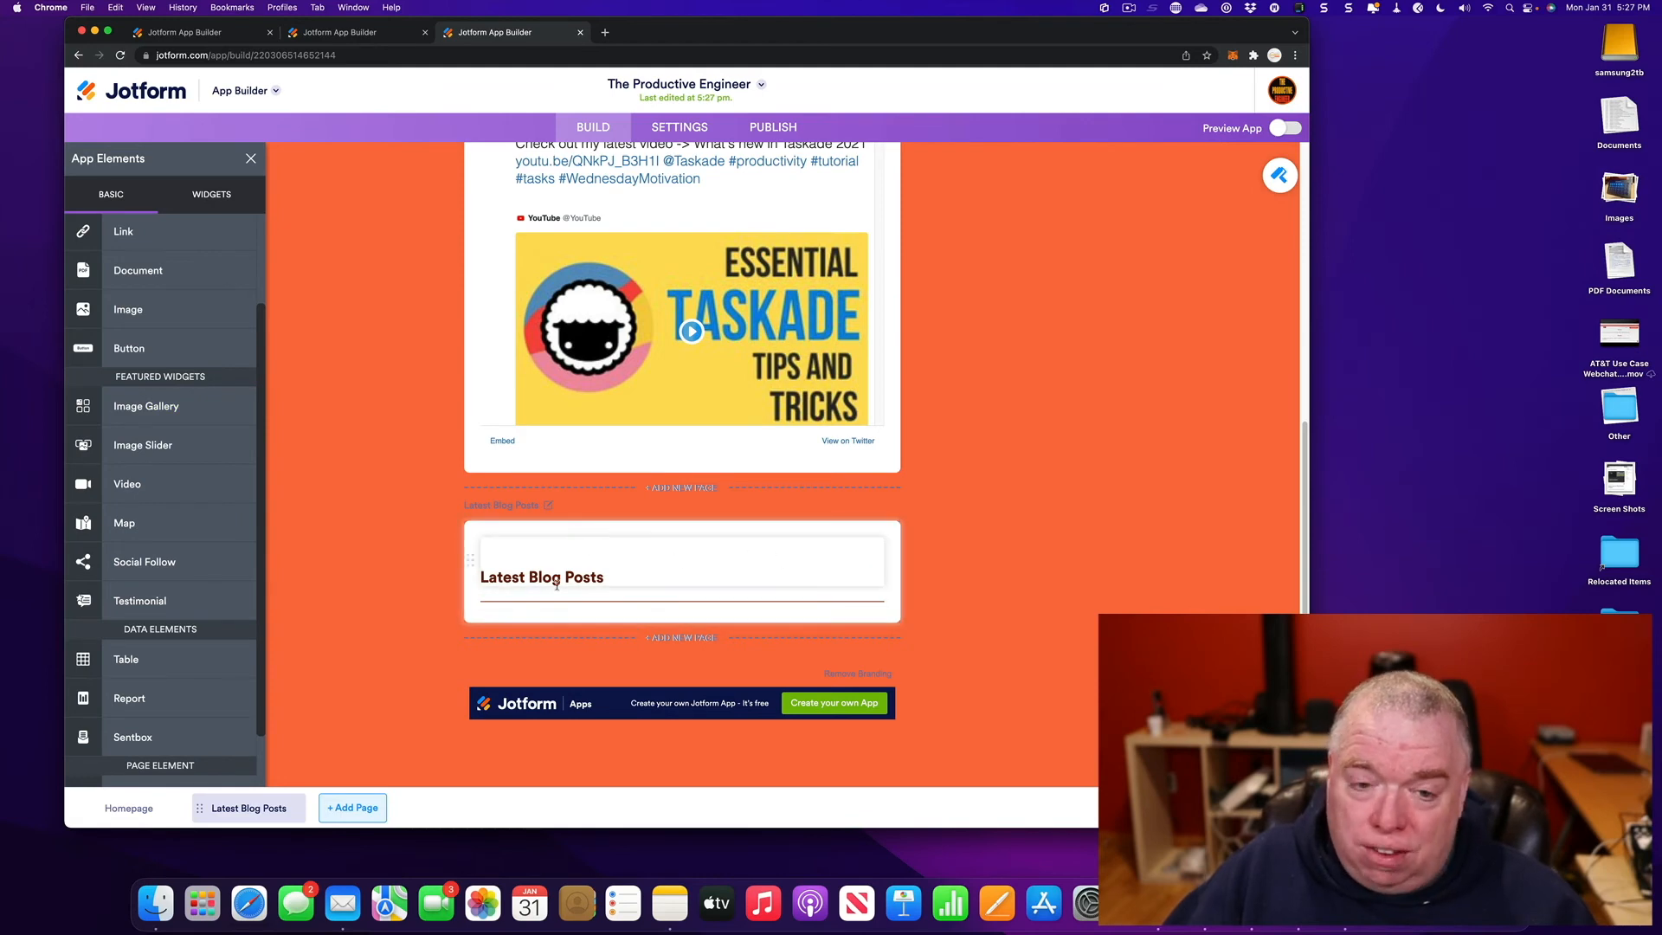
left_click_drag(168, 406, 597, 604)
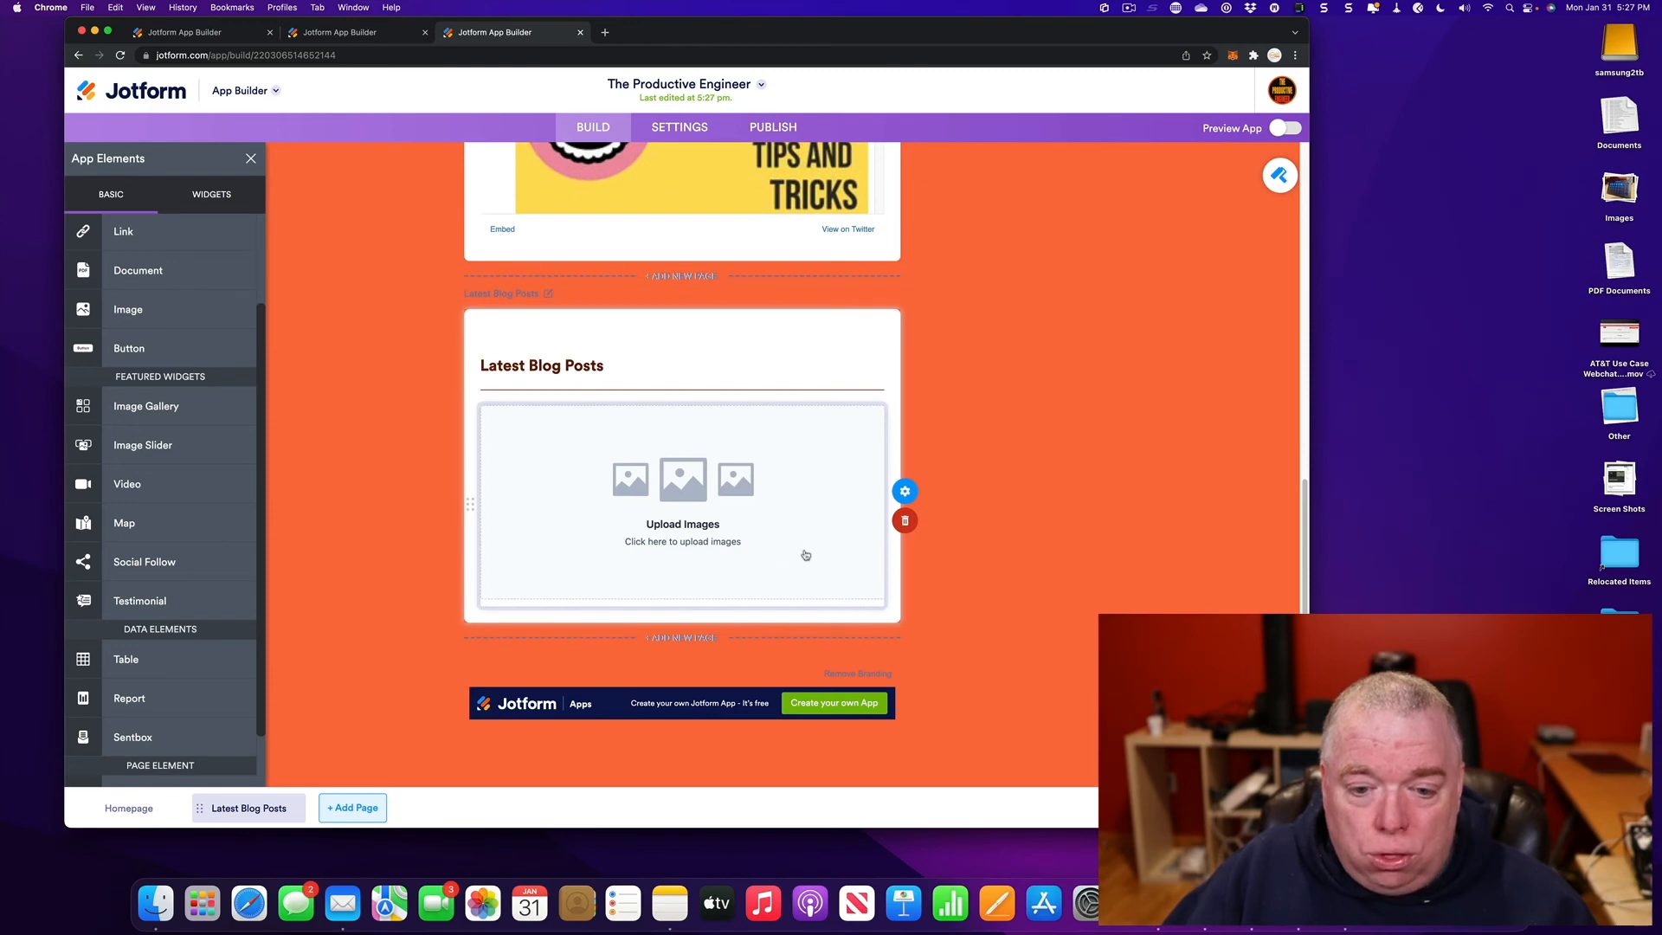
left_click(905, 491)
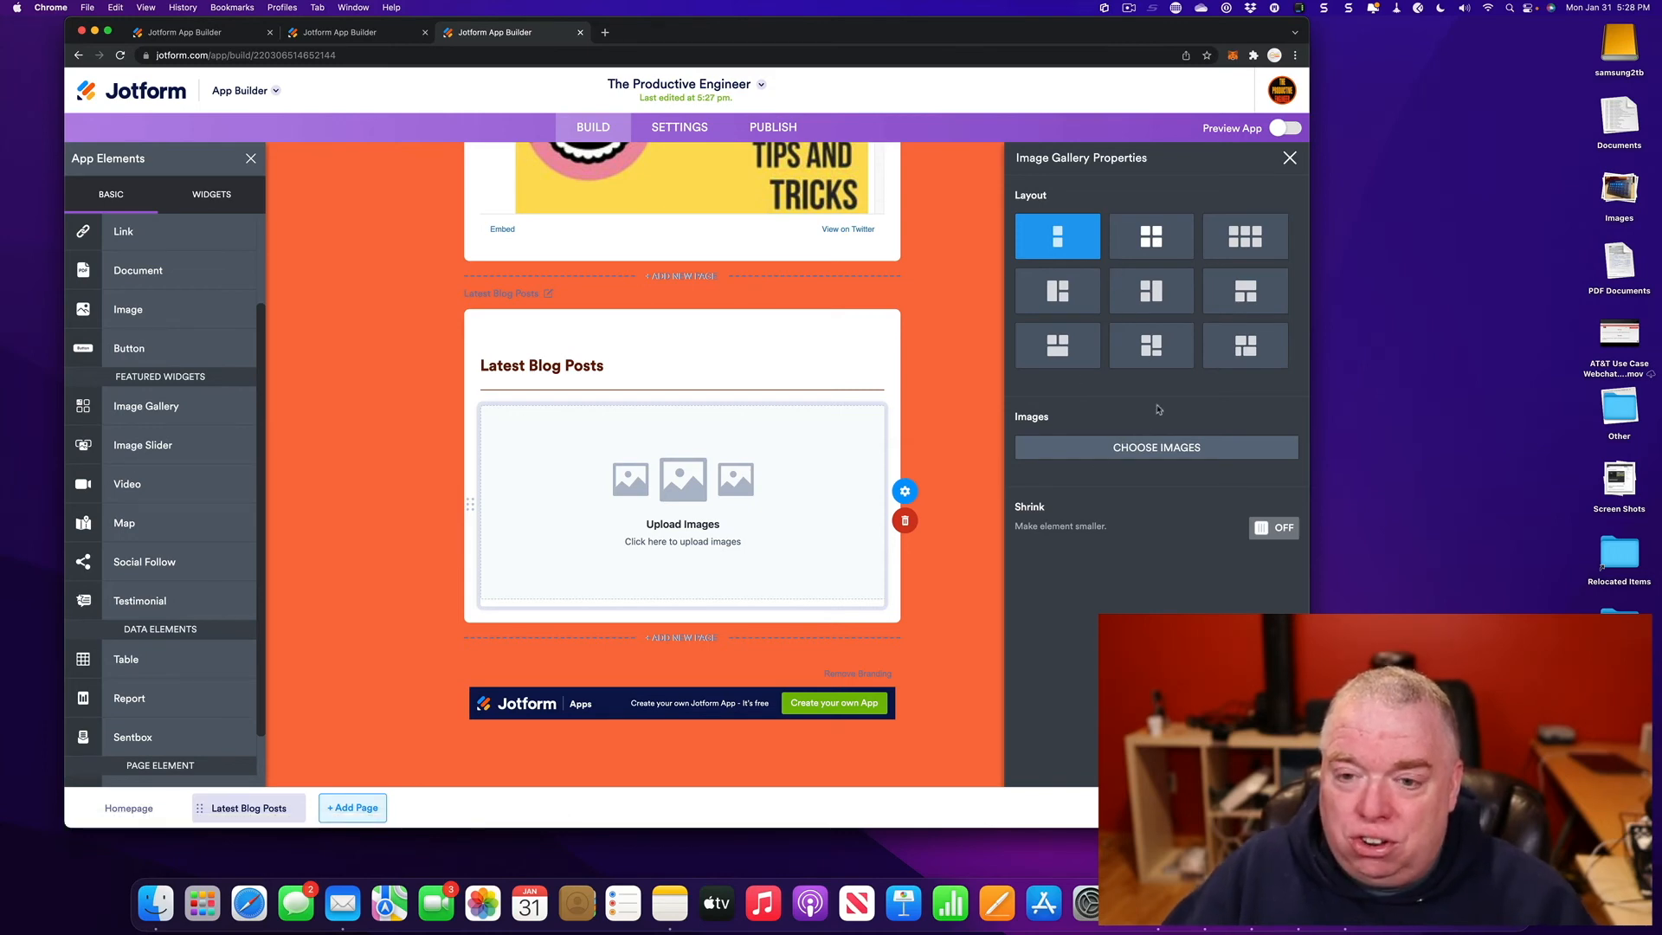
left_click(1290, 158)
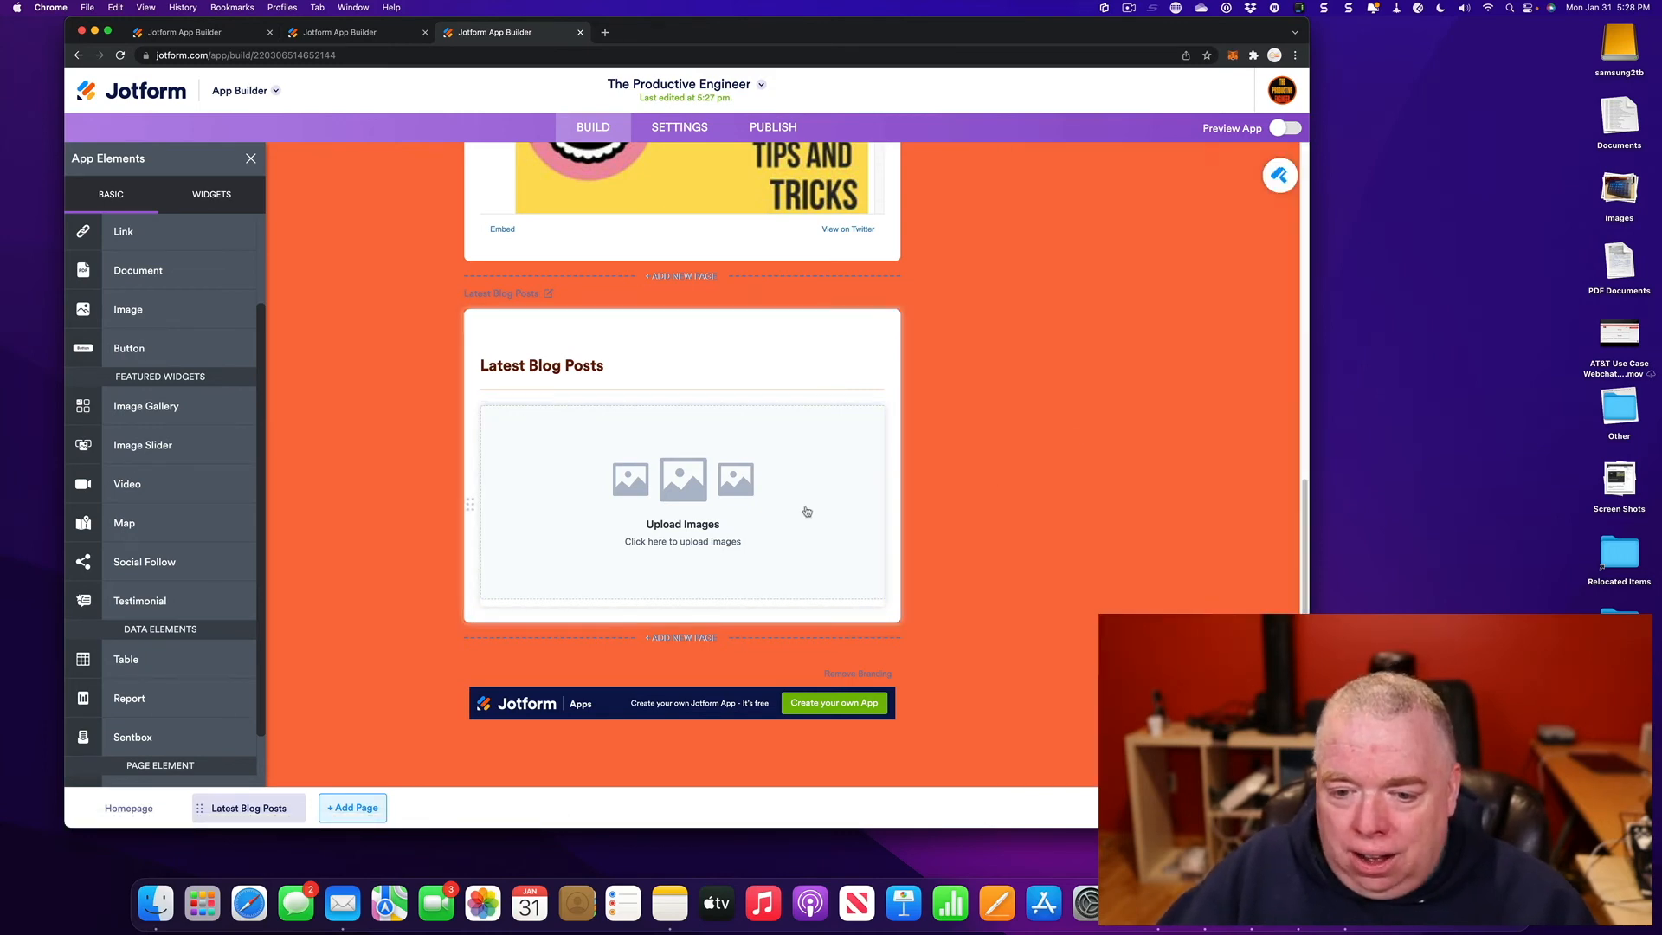
left_click(898, 520)
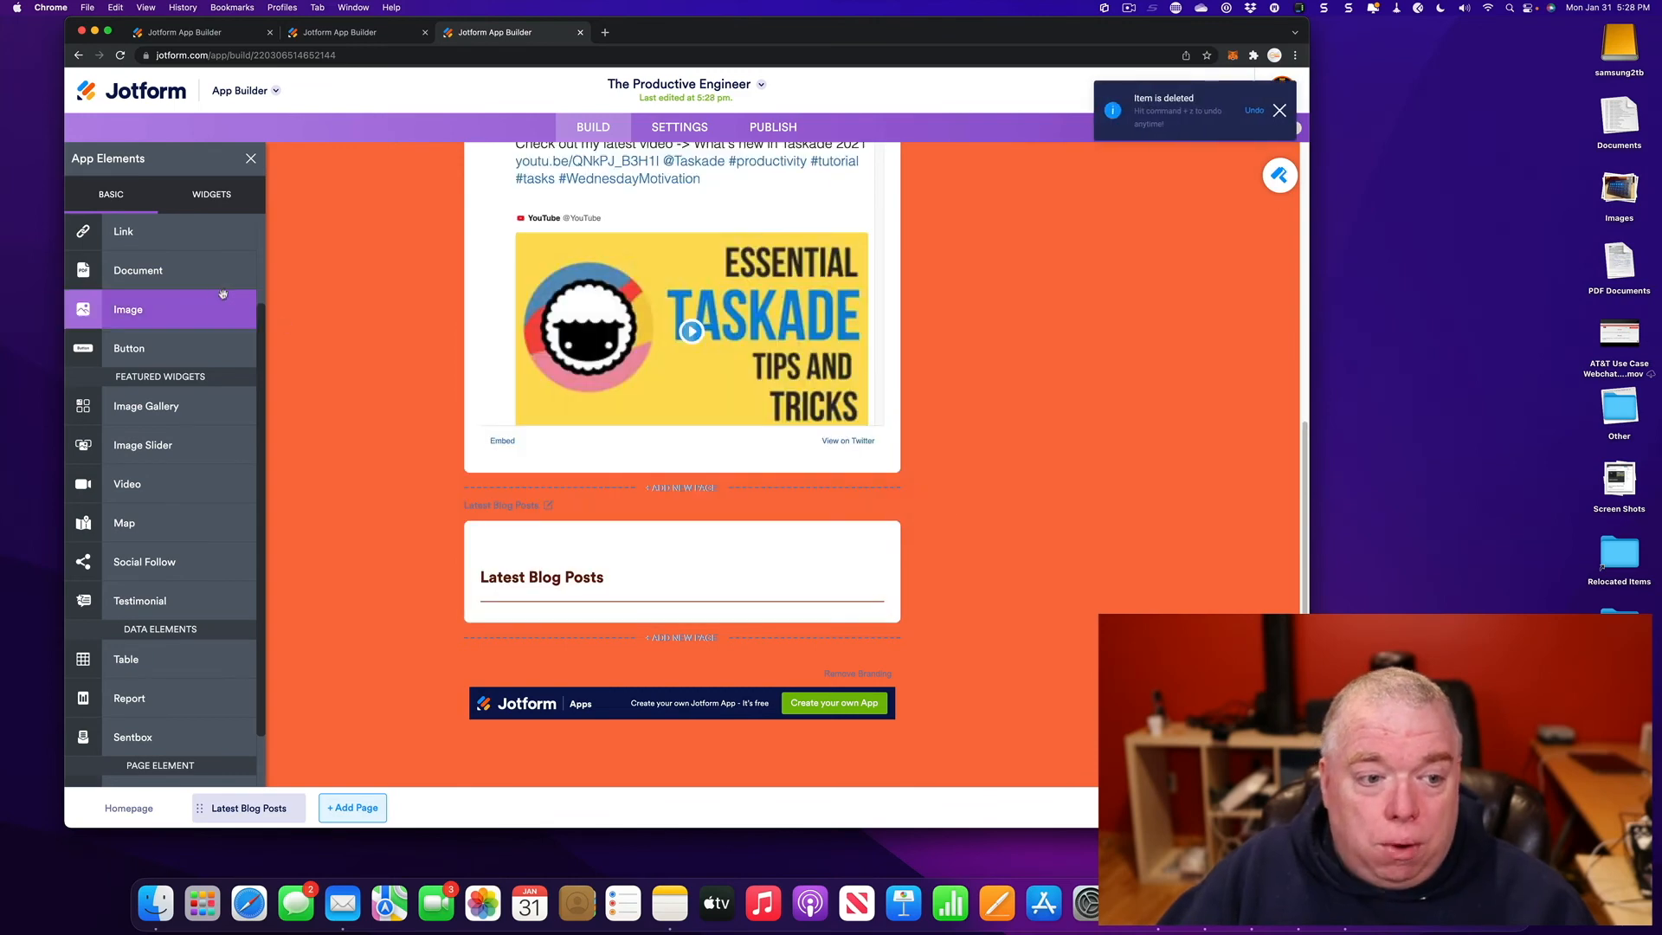
- Add an Image element under the heading and upload Notion vs Obsidian.jpg into it
left_click_drag(177, 310, 614, 607)
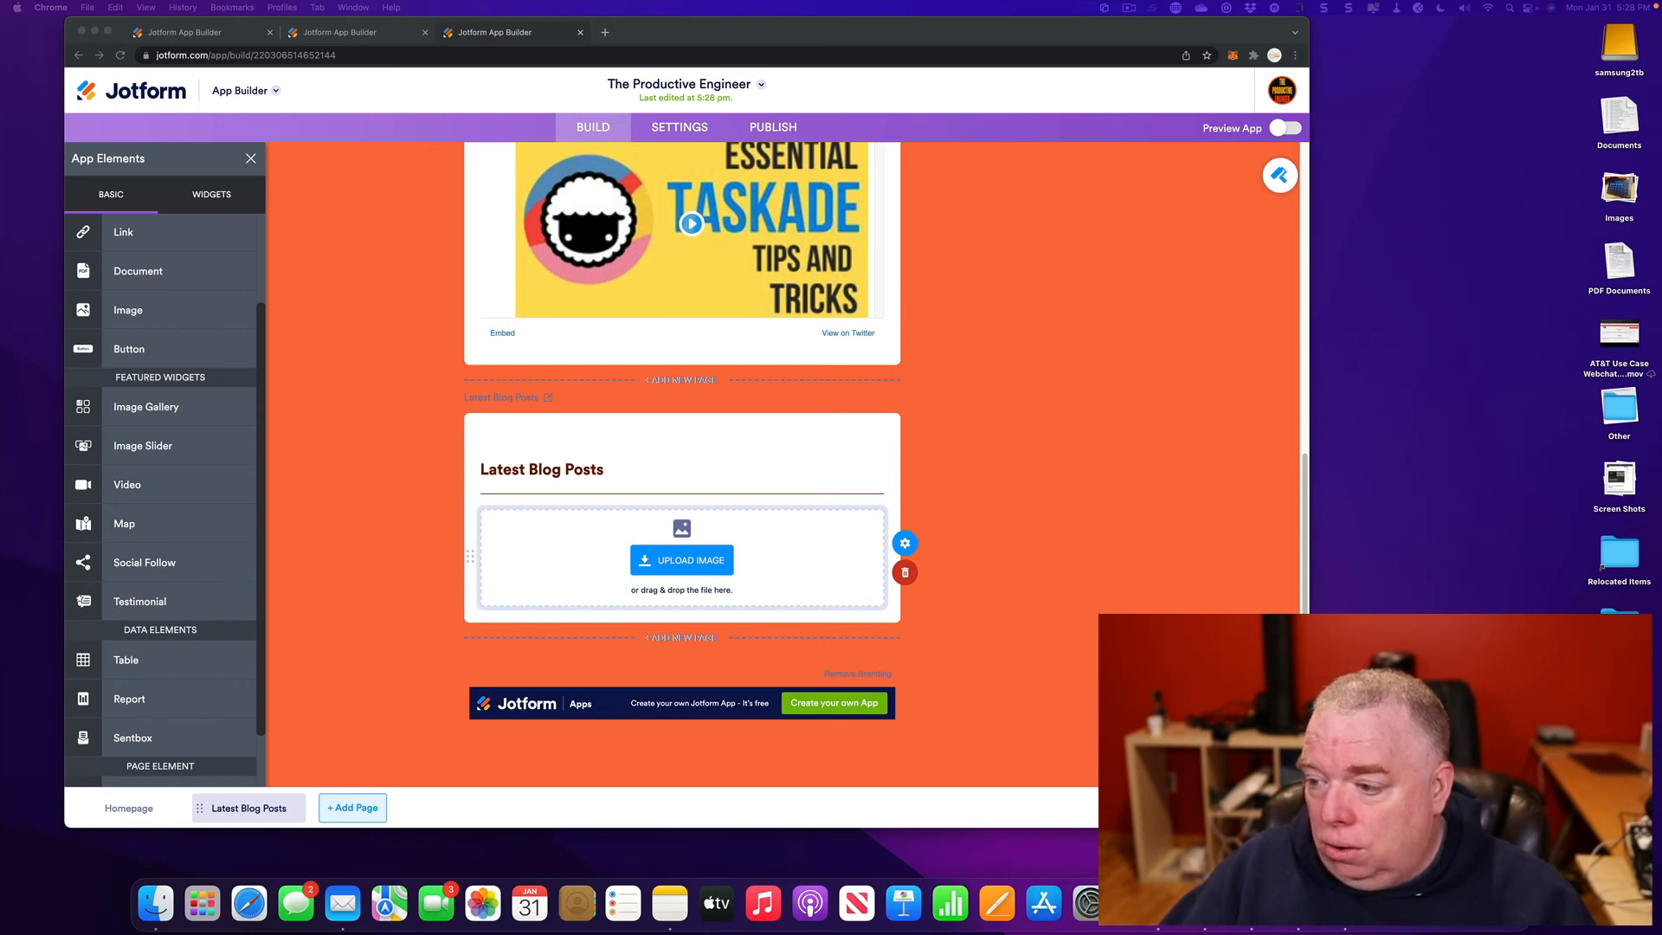
left_click_drag(1074, 637, 648, 551)
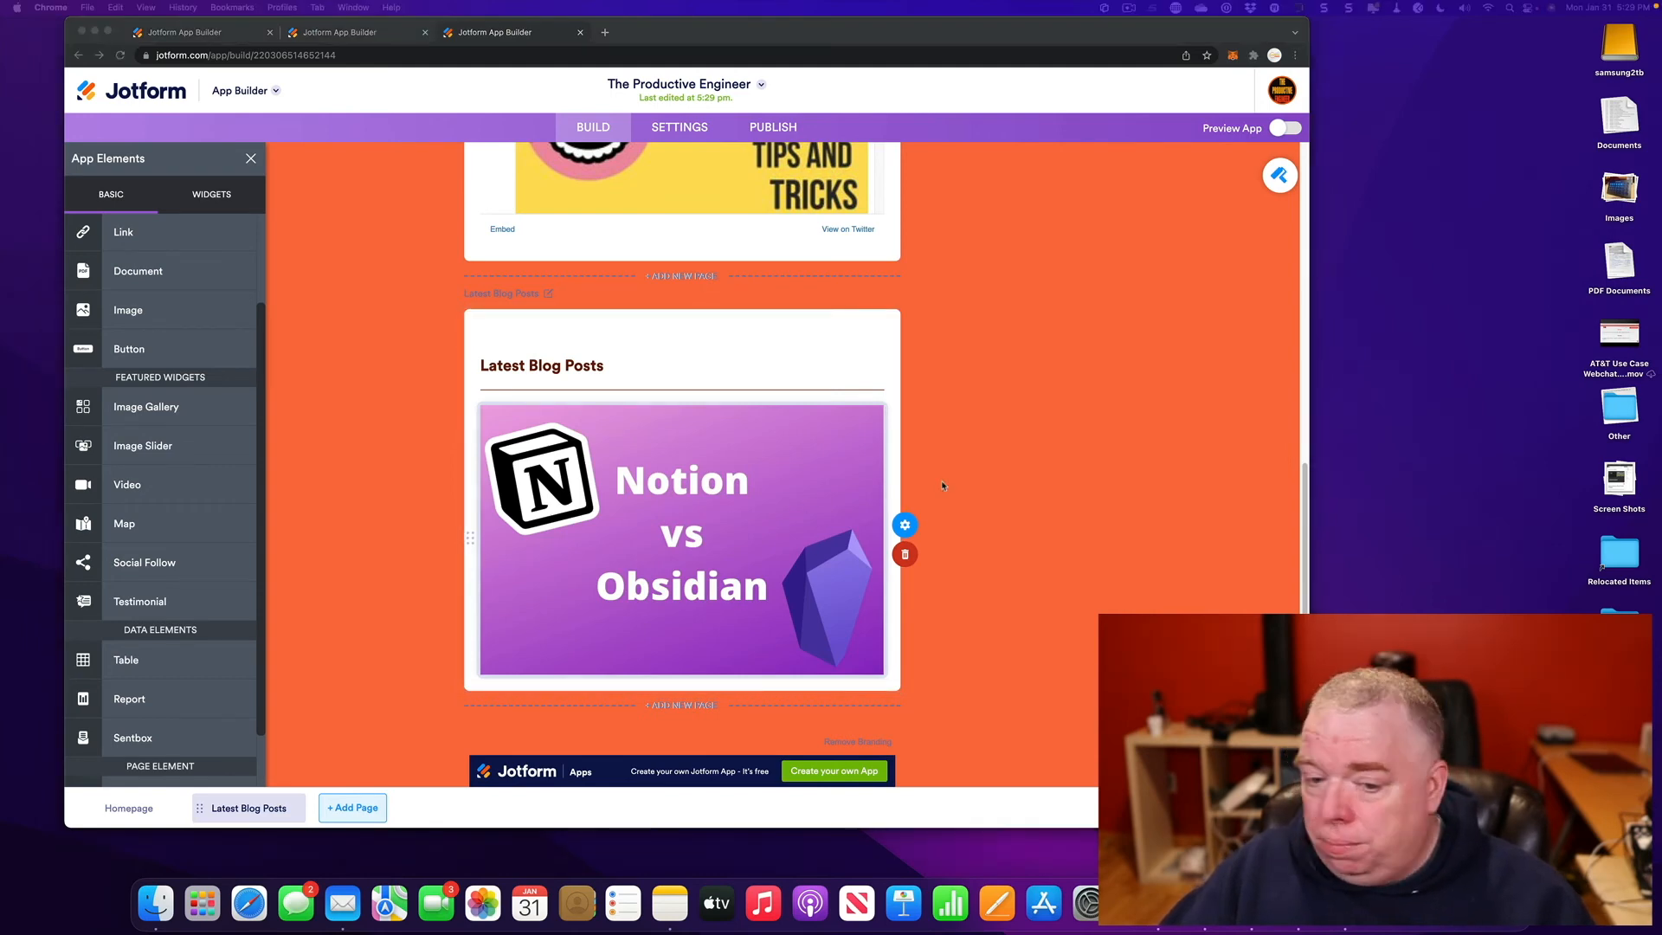
left_click(916, 526)
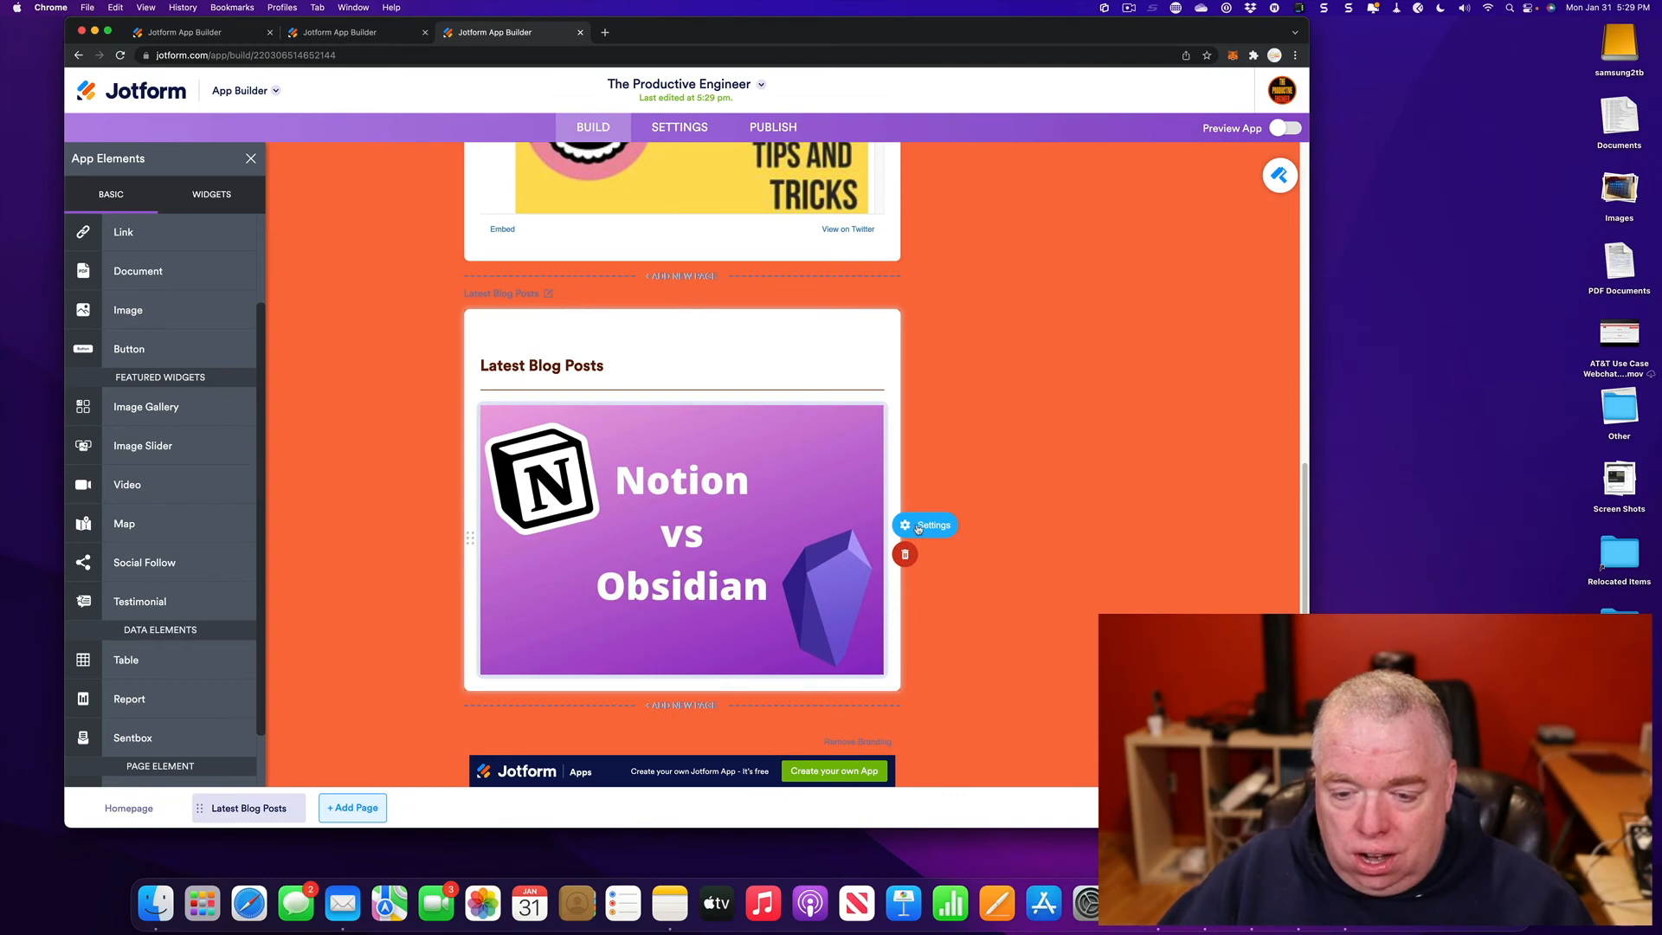
- Set the Notion image's alternative text to 'Notion vs Obsidian Blog Post'
left_click(918, 526)
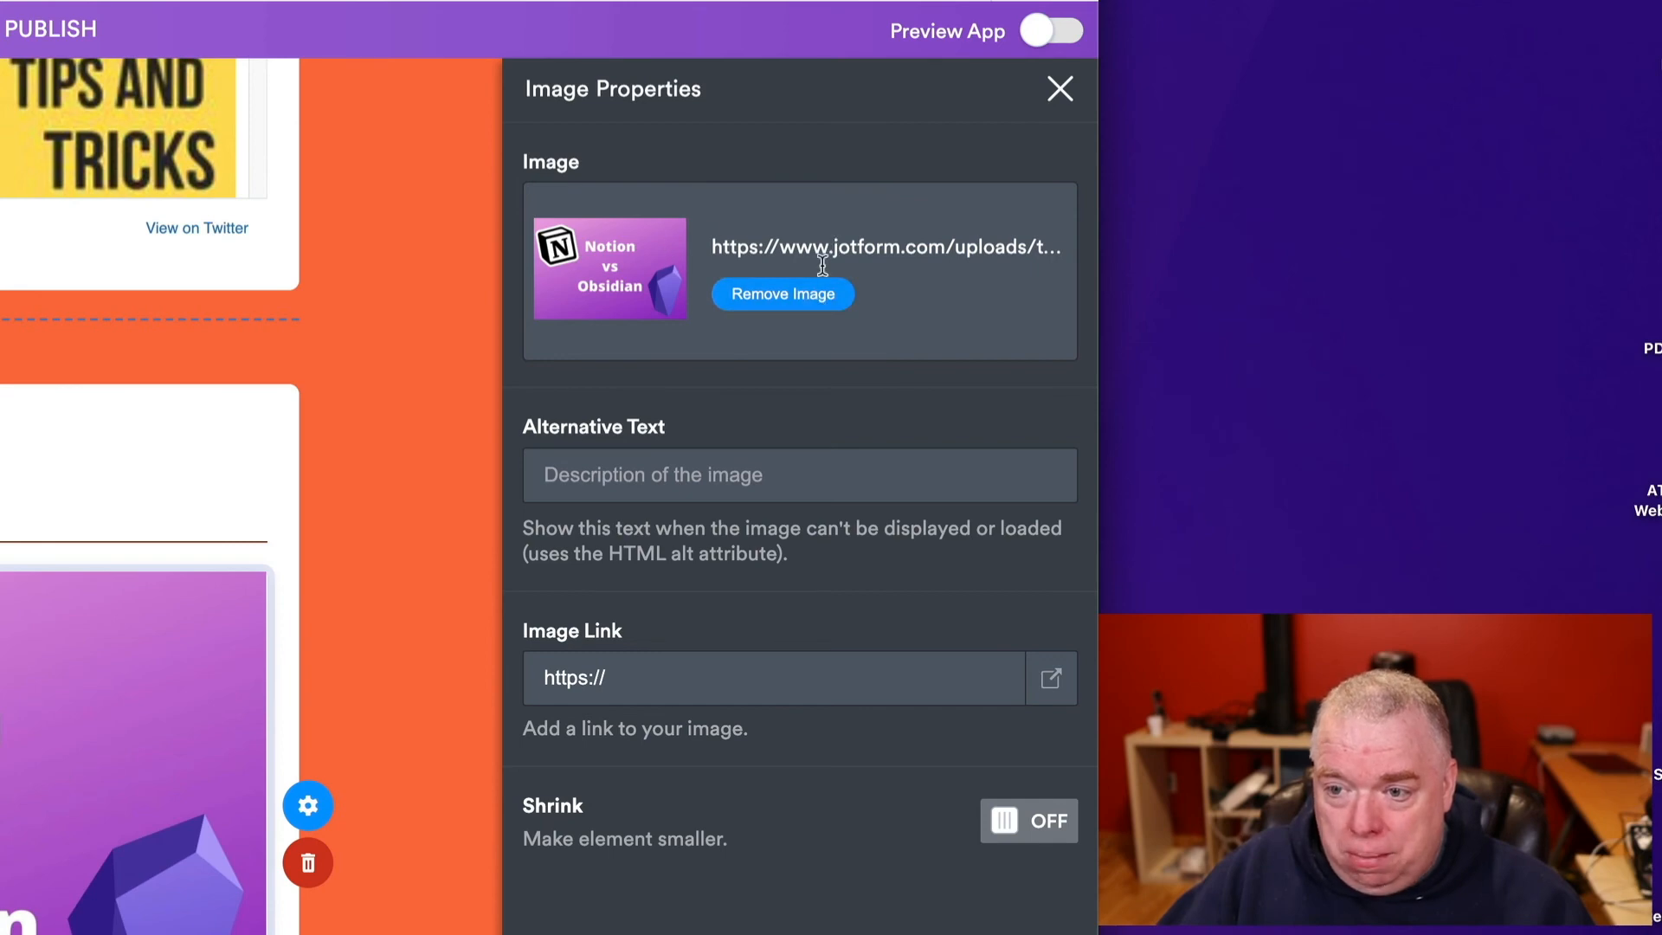
left_click(699, 485)
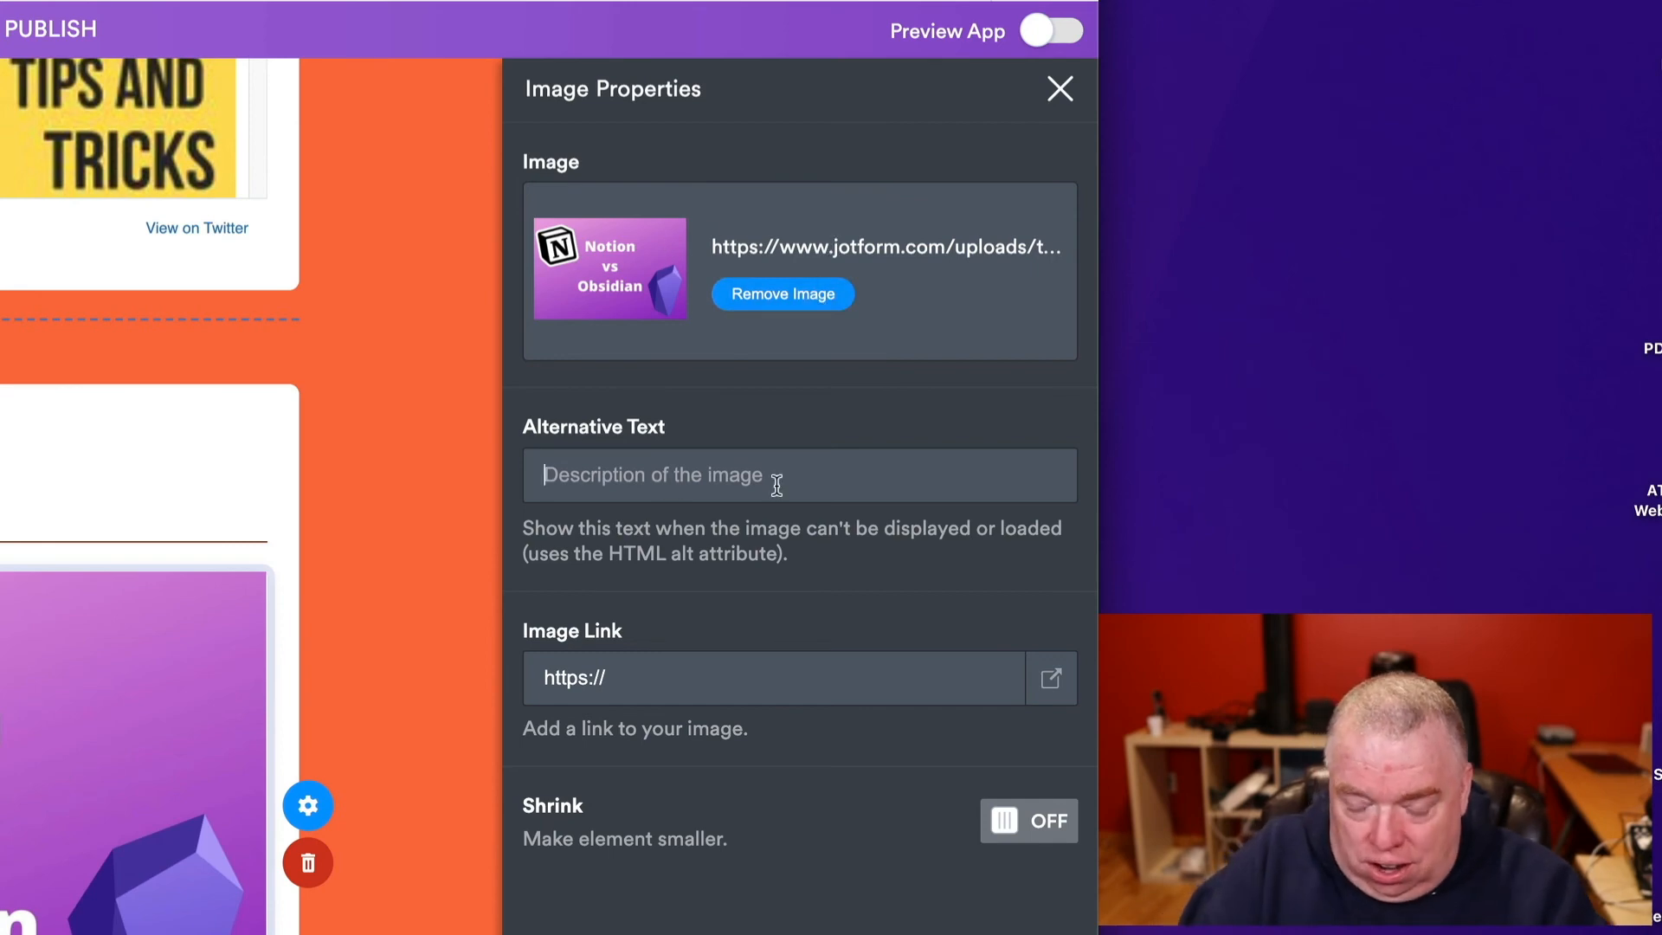
type("Notion vs Ob")
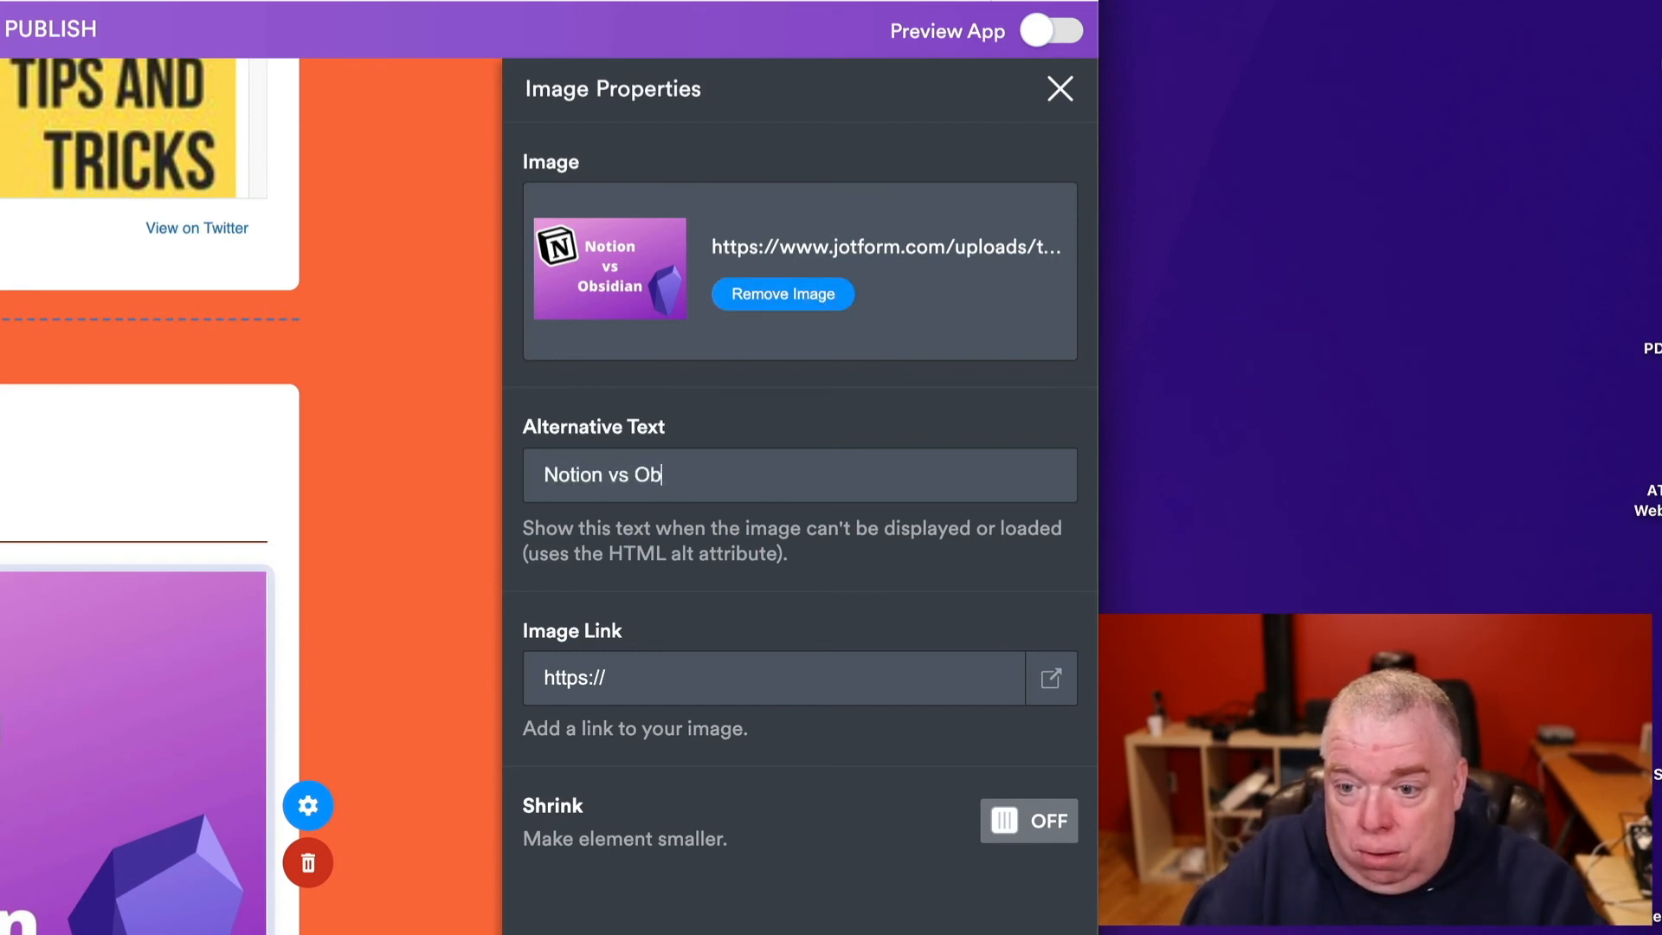
type("sidian ")
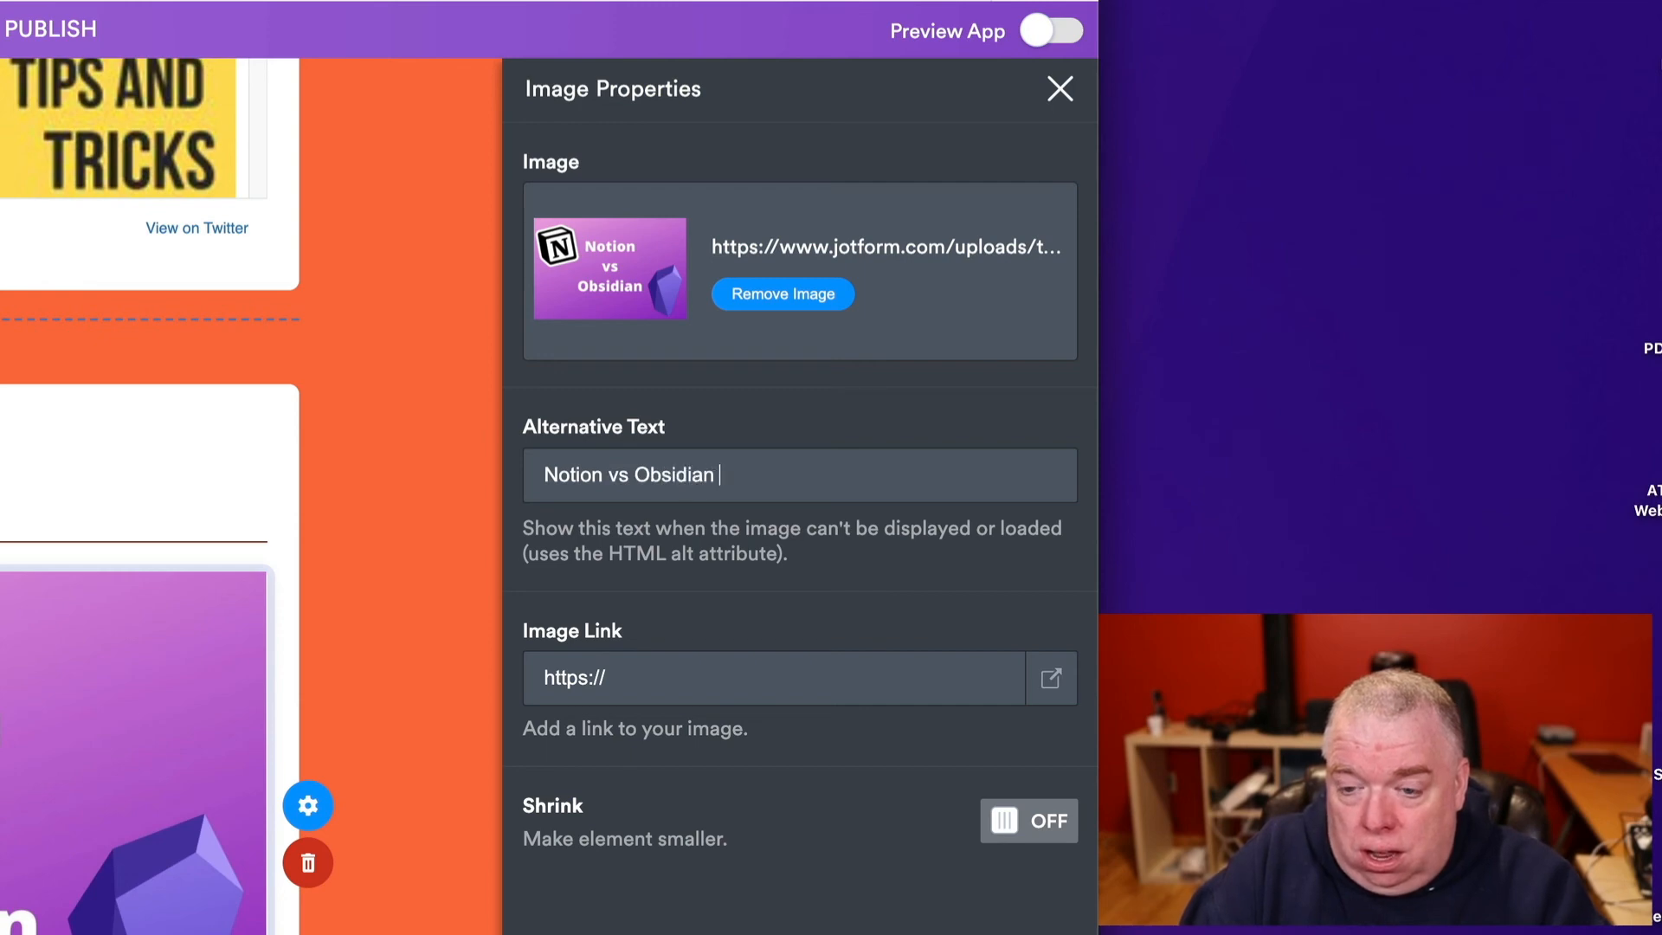
type("L")
key("BackSpace")
type("Blog Post")
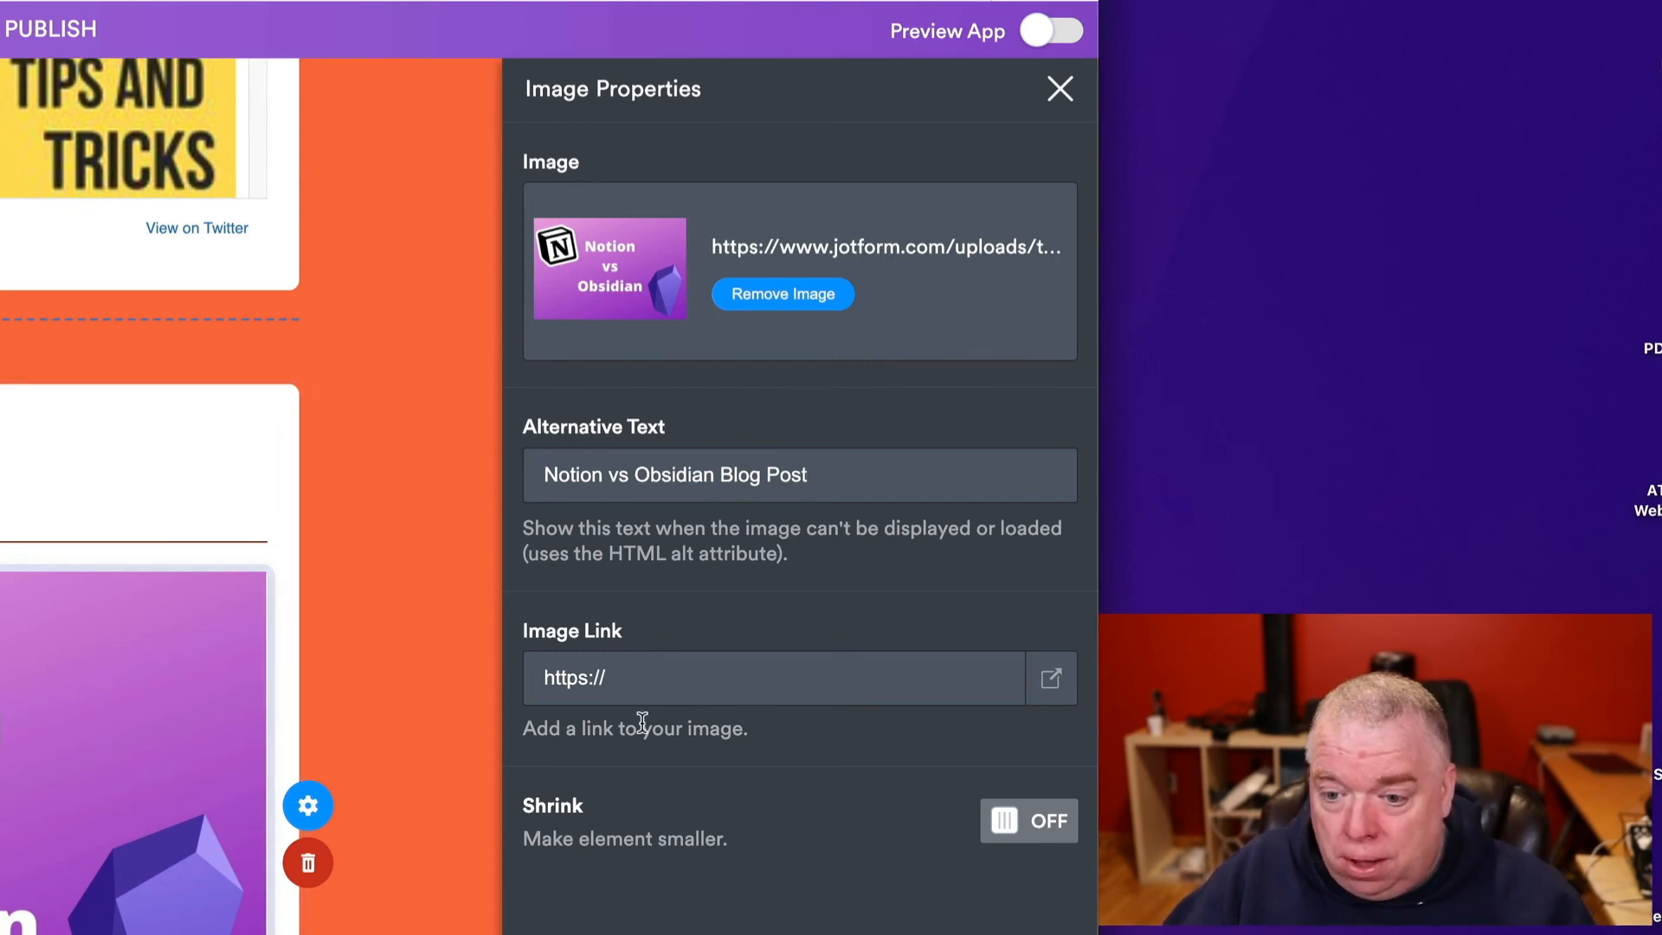
- Replace the image link placeholder with the pasted blog article URL and close the properties
left_click(625, 673)
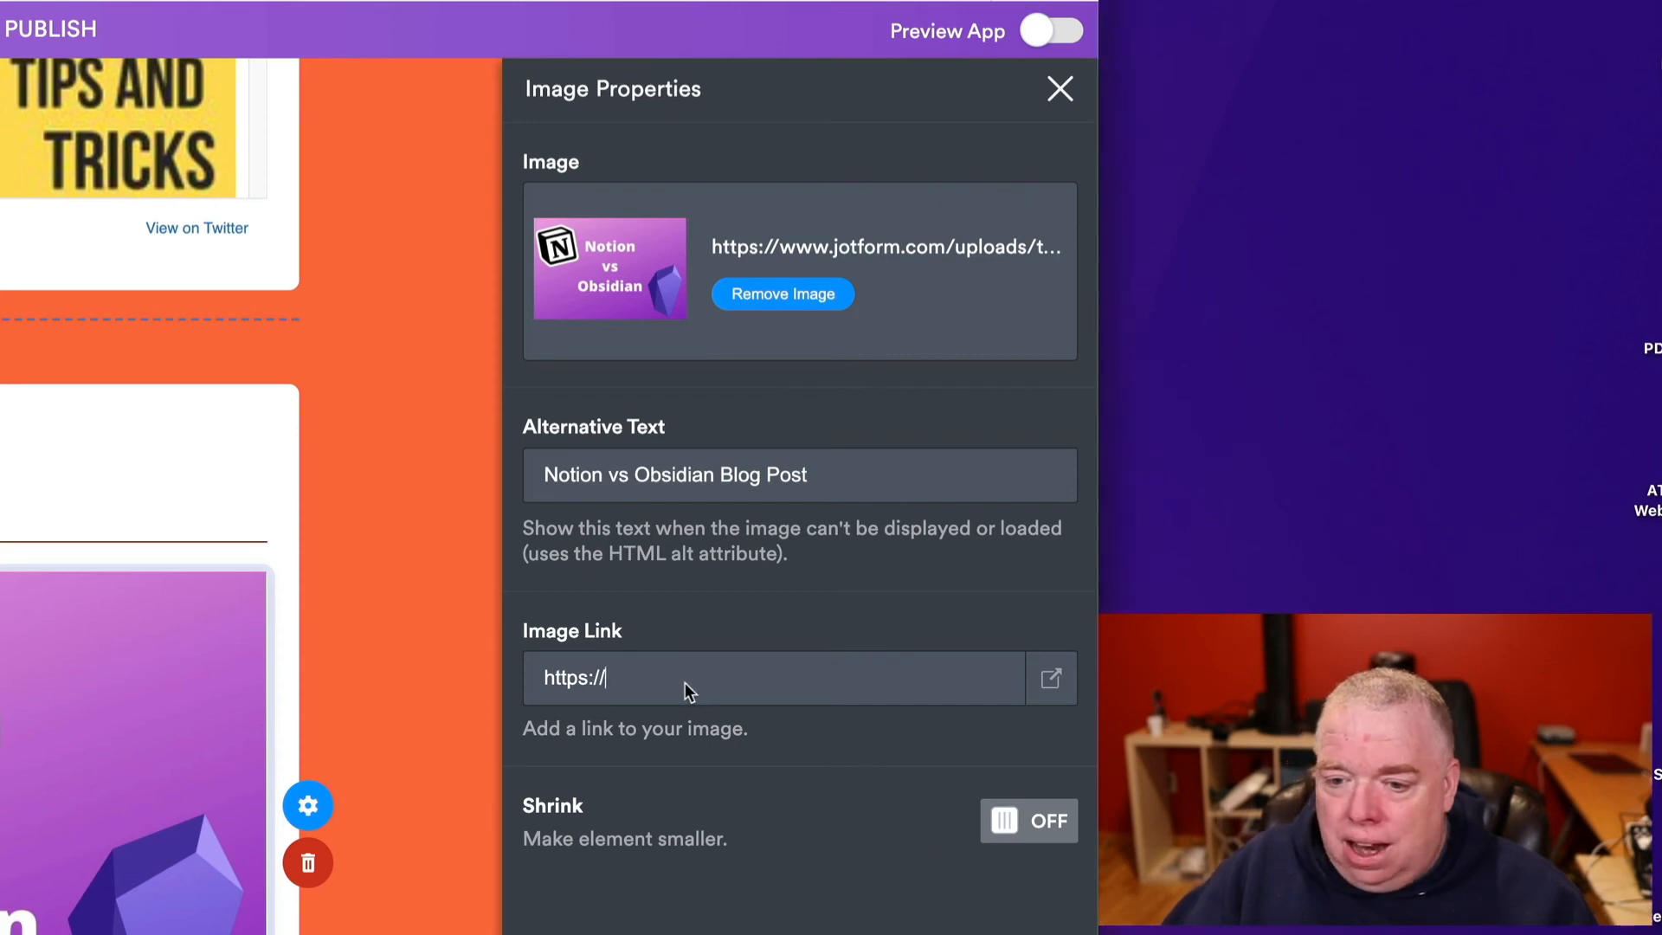
key("ctrl+a")
key("ctrl+v")
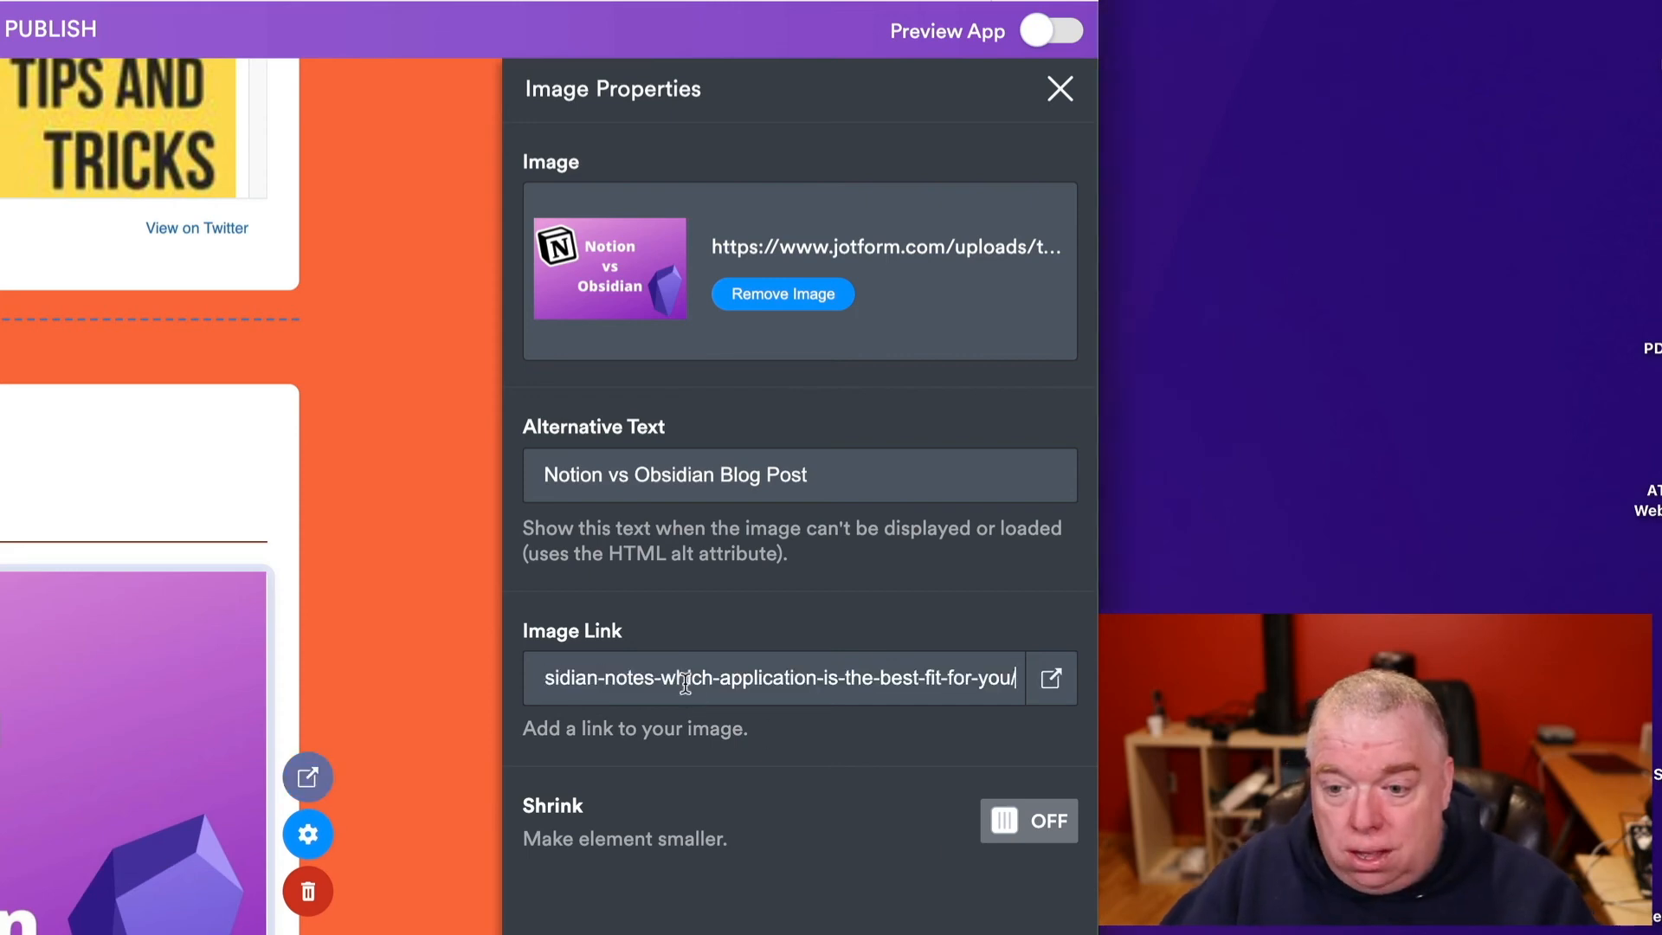
left_click_drag(738, 678, 483, 675)
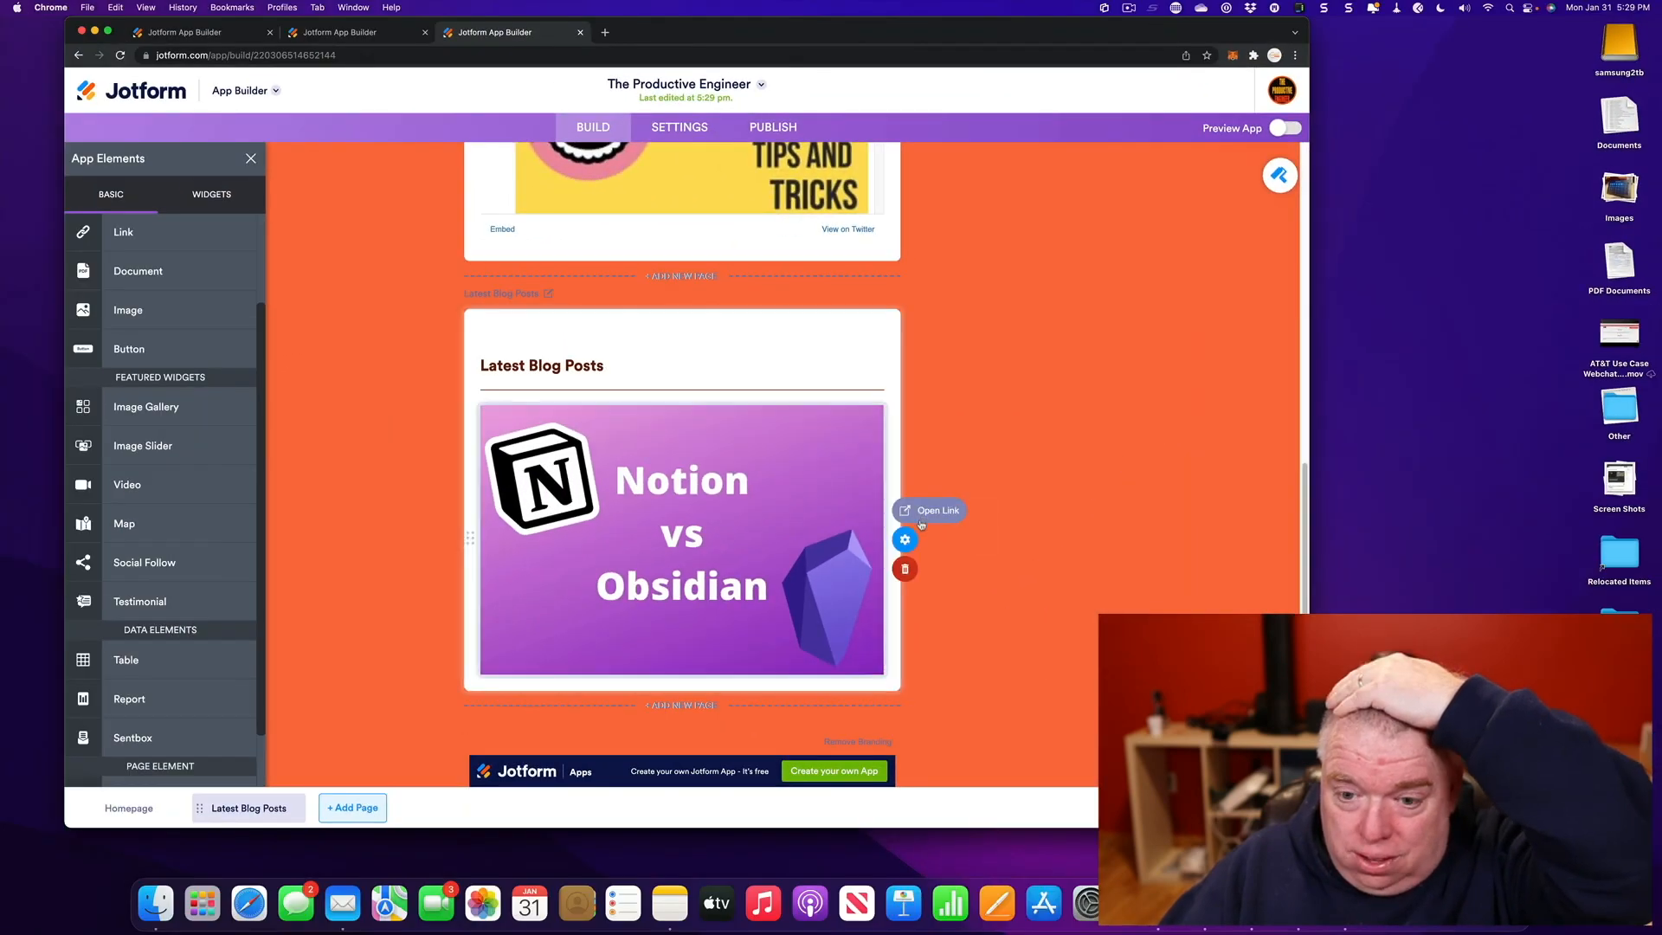
left_click(905, 540)
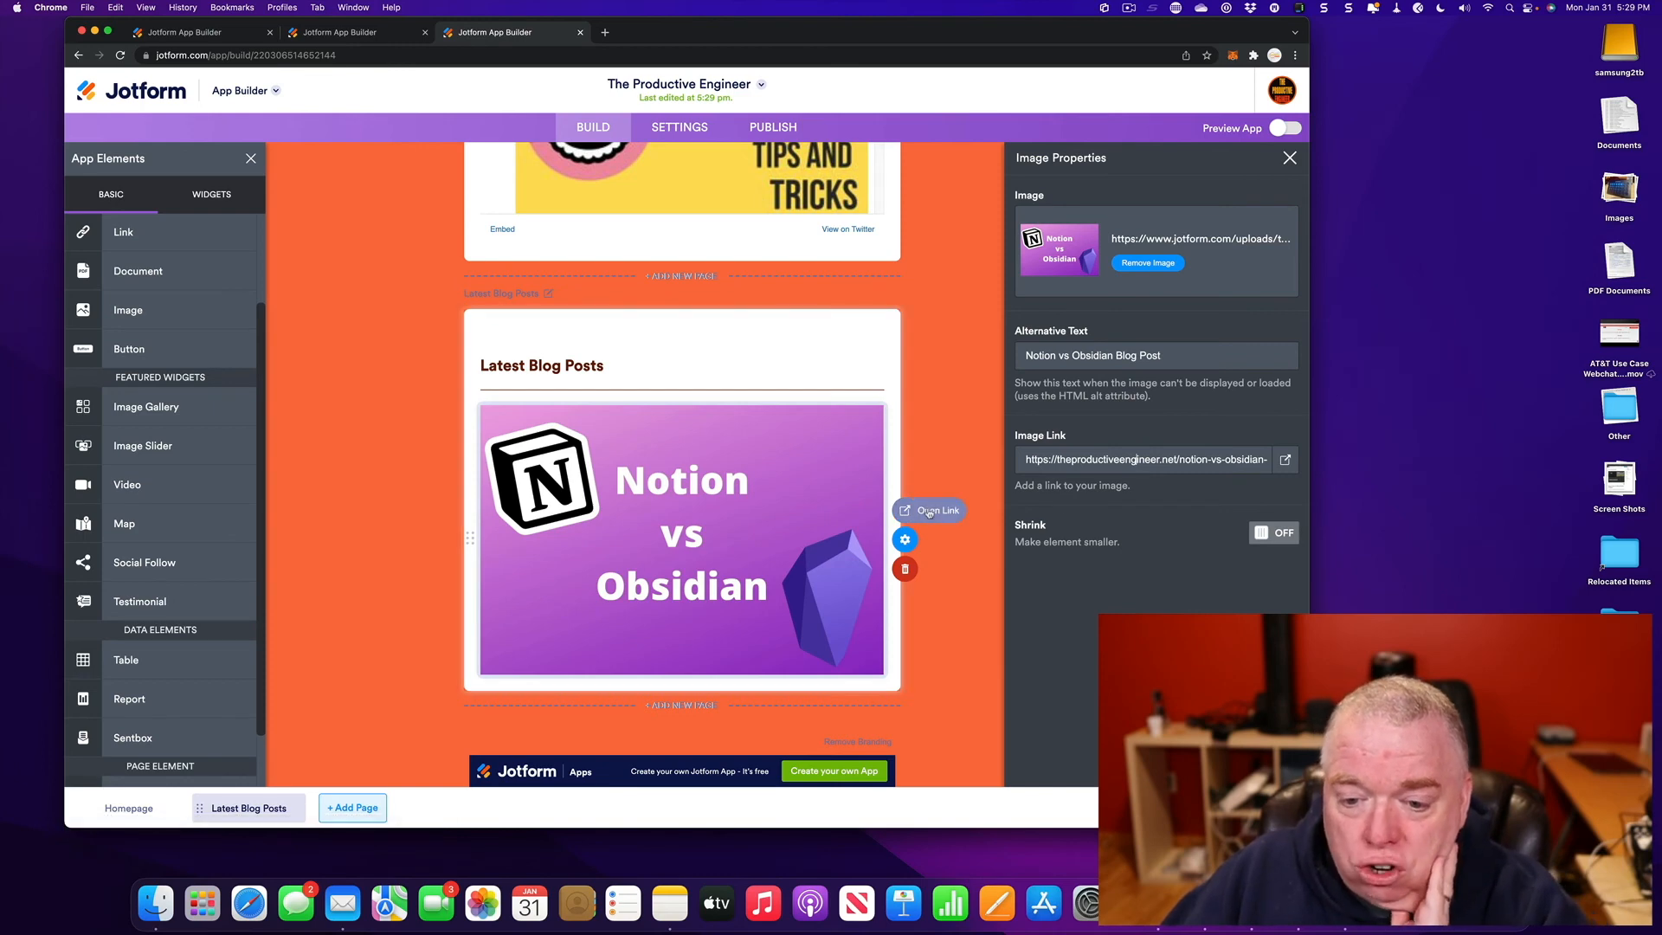
left_click(959, 446)
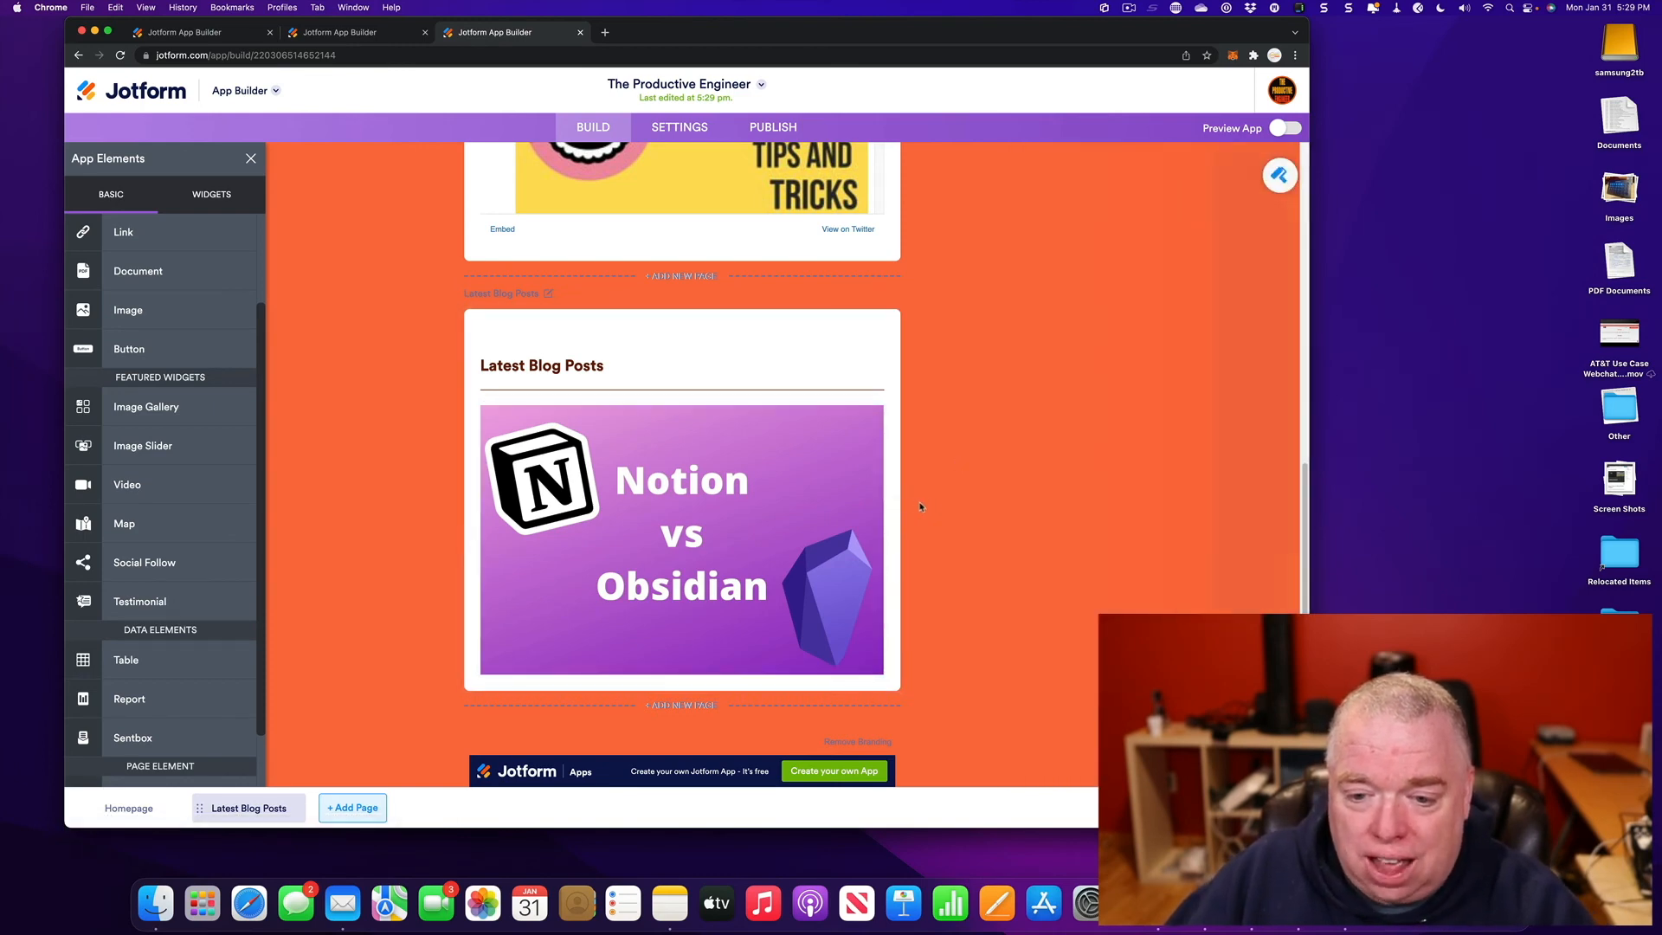
mouse_move(899, 517)
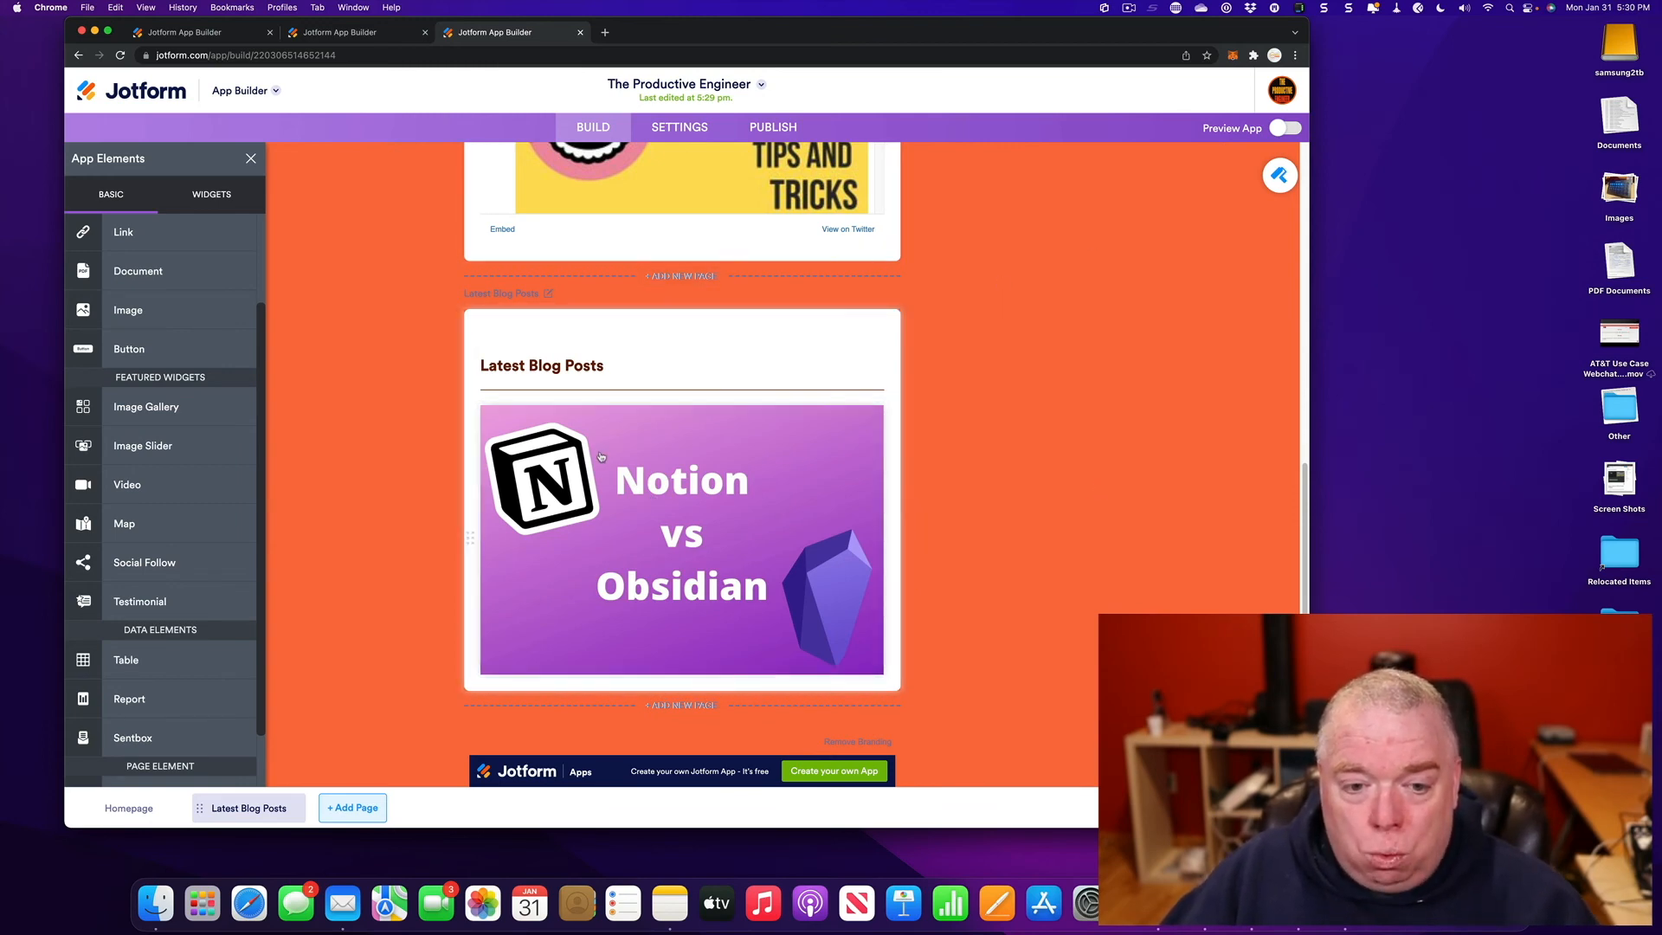
- Add a second image block below the Notion image with the Evernote Home Ultimate Guide picture
left_click_drag(216, 312, 674, 680)
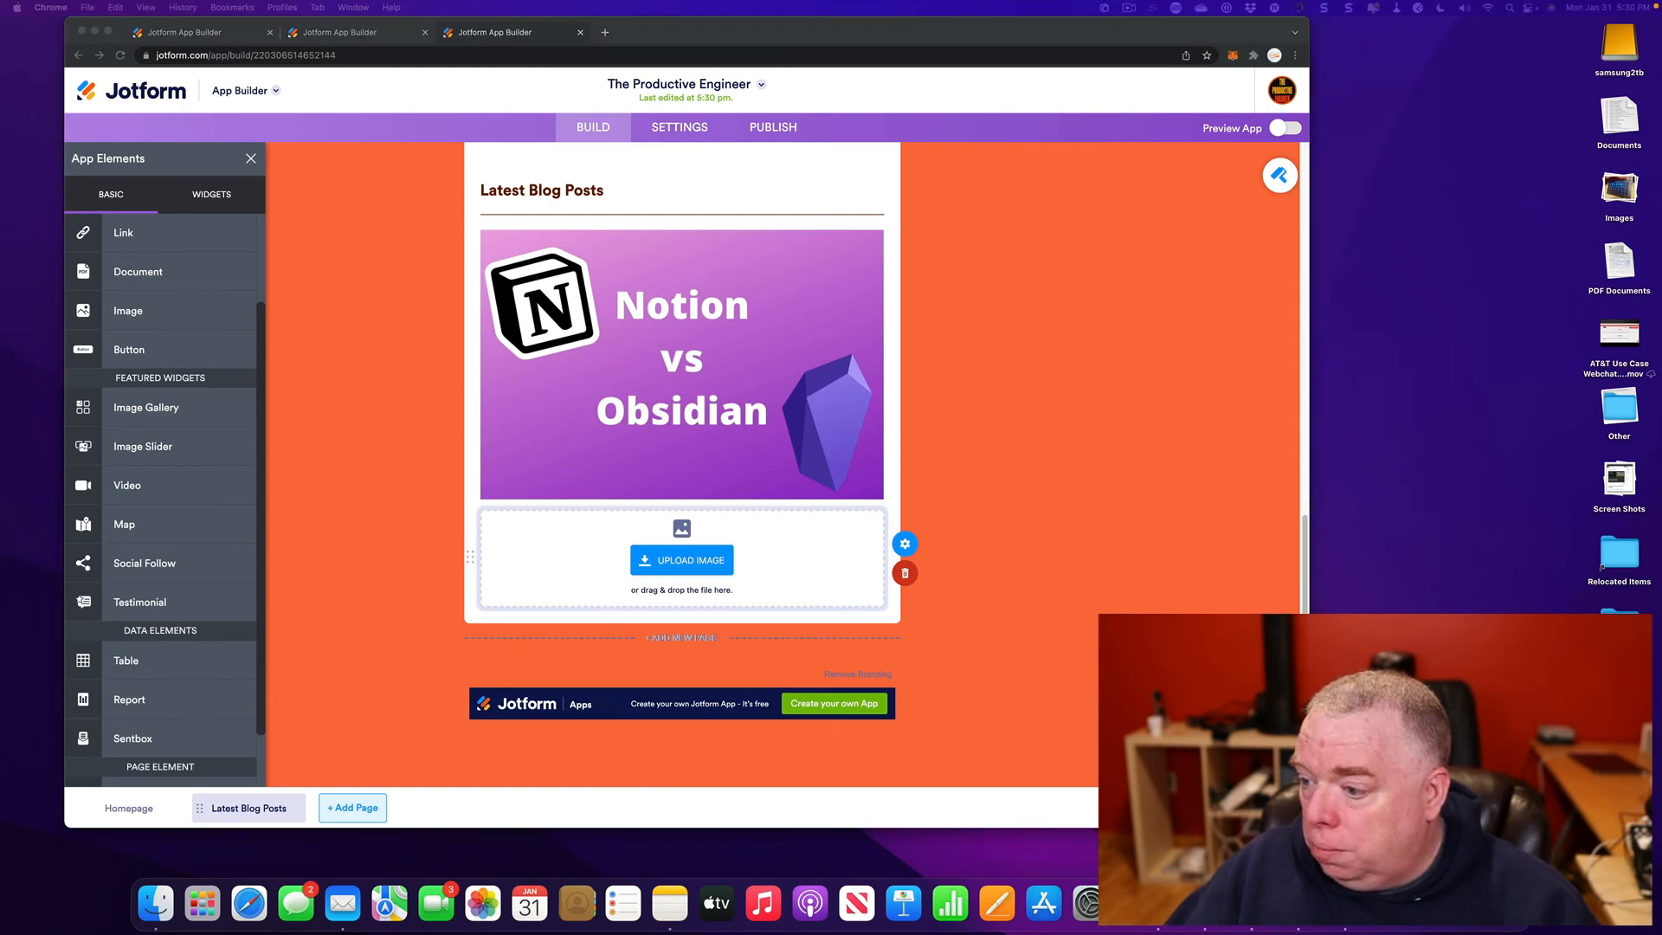
left_click_drag(1095, 654, 719, 578)
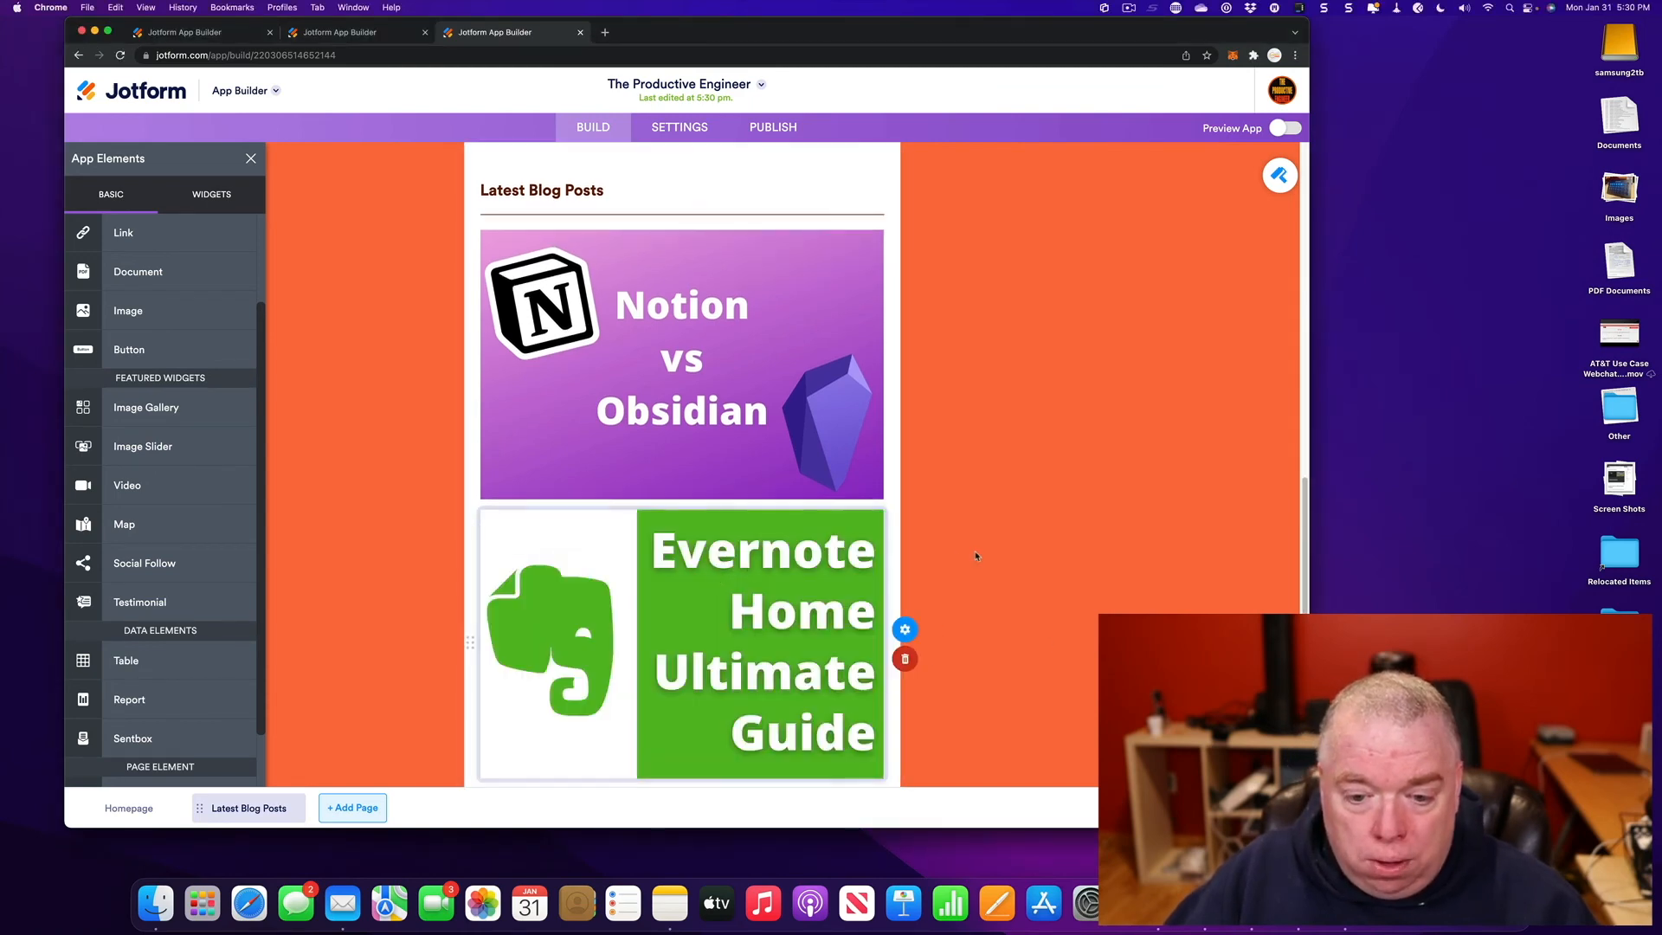
scroll(958, 617, "down", 1)
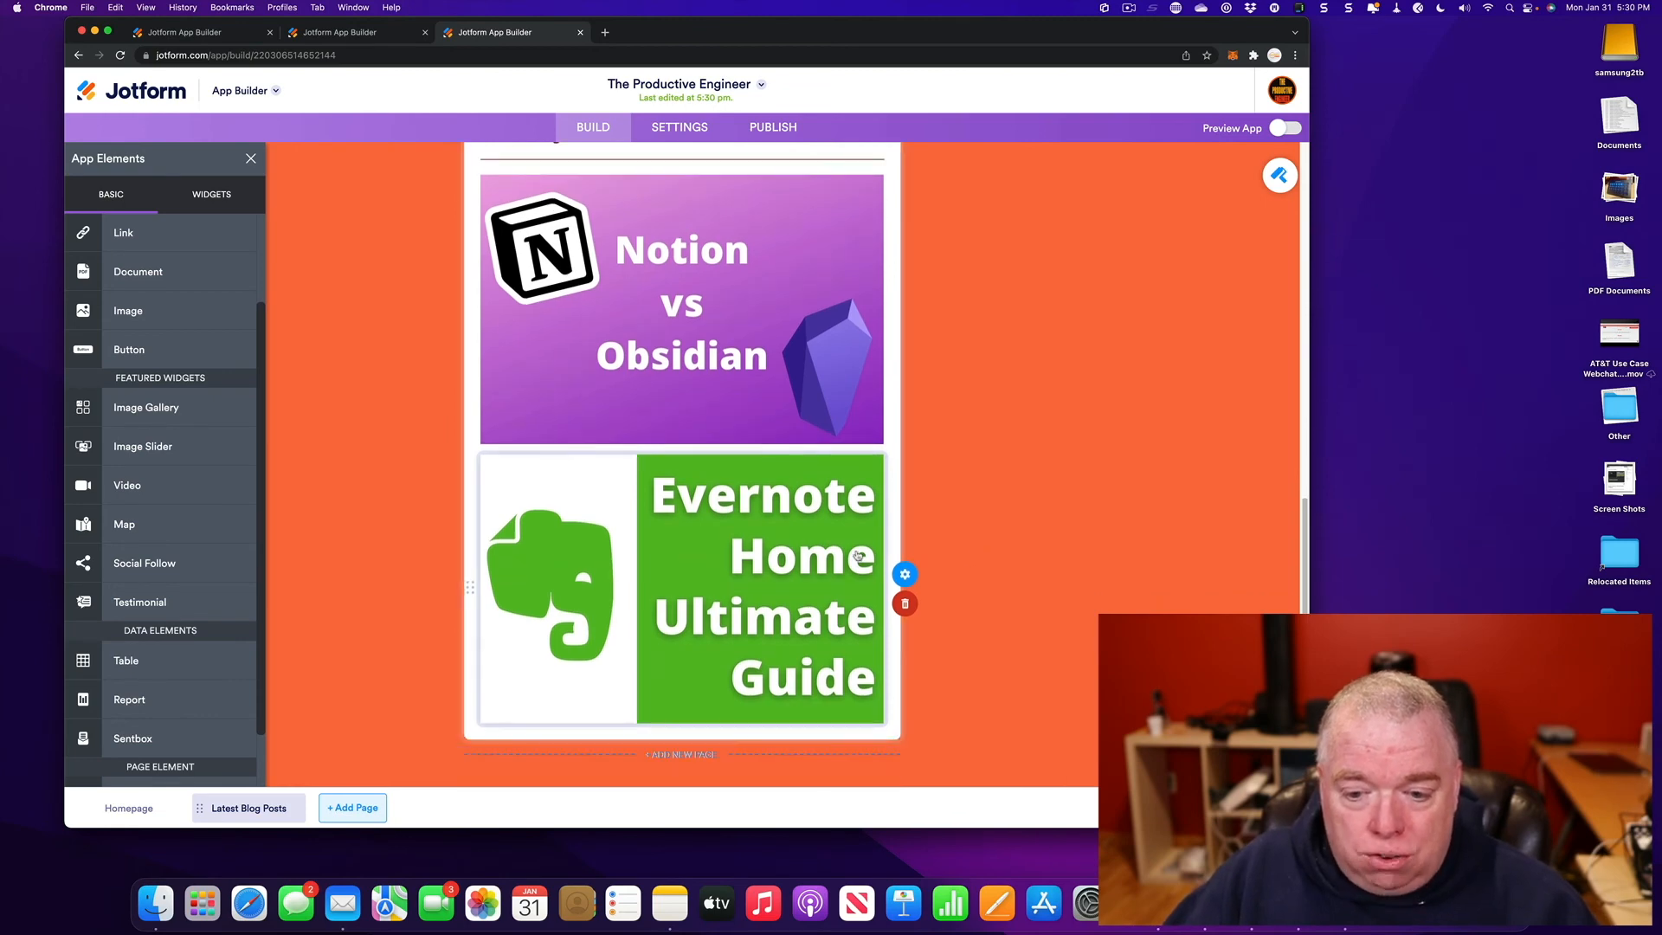
- Enter alt text 'Evernote Home Guide blog post' and paste the Evernote article URL as the image link
left_click(905, 573)
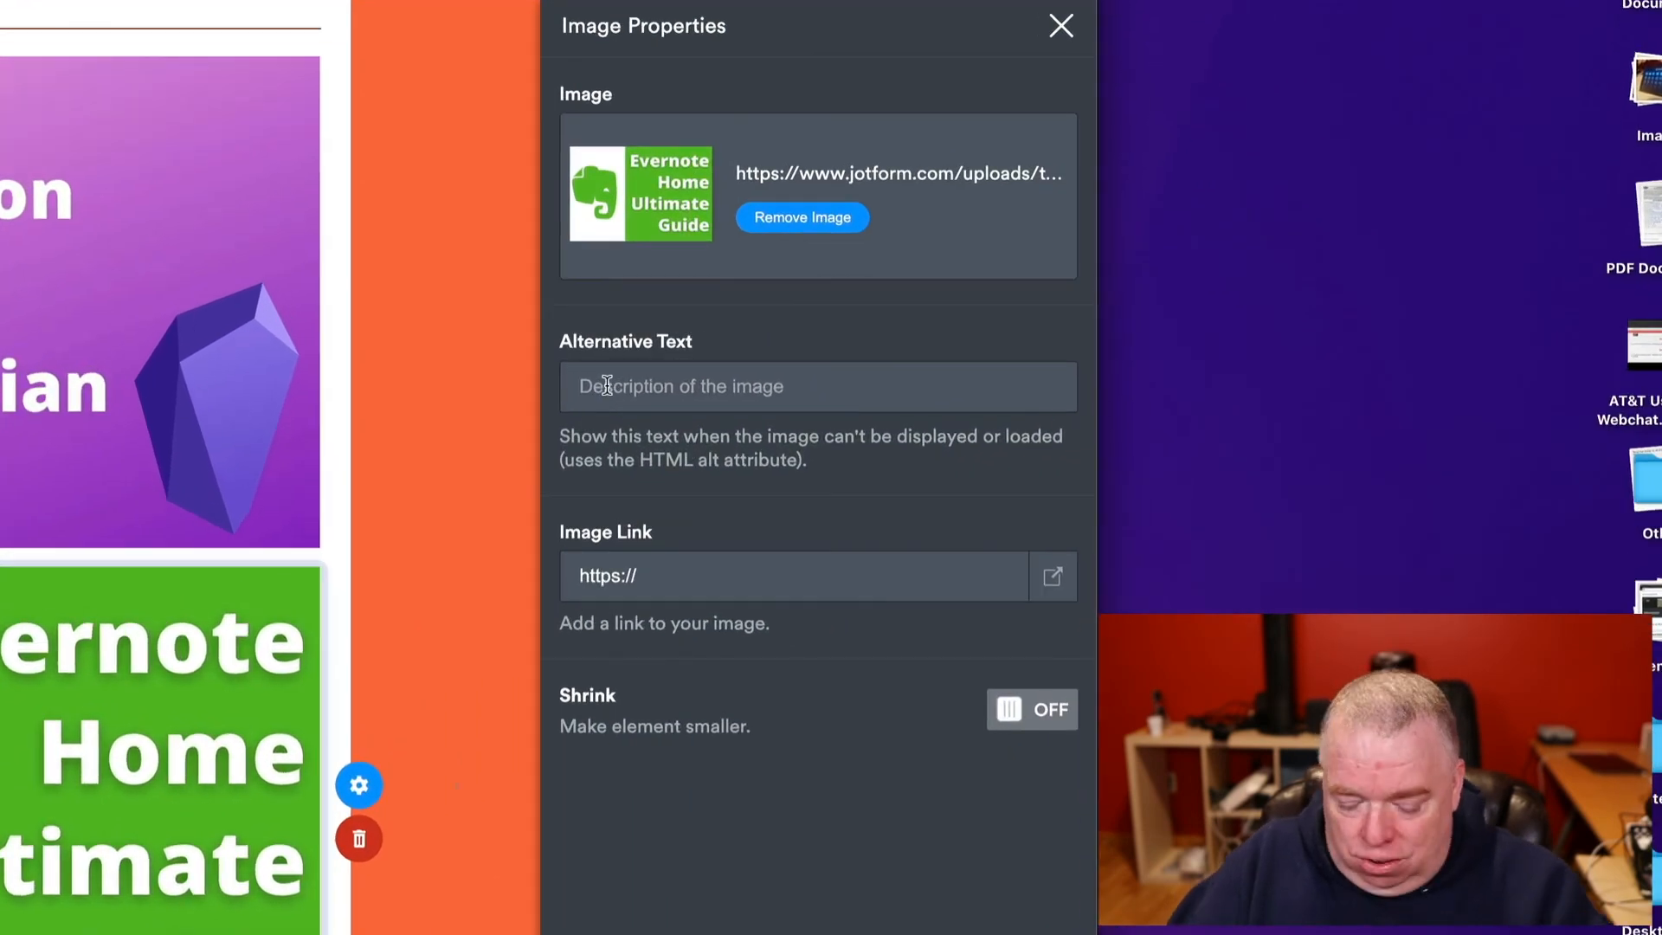
left_click(607, 386)
type("Eve")
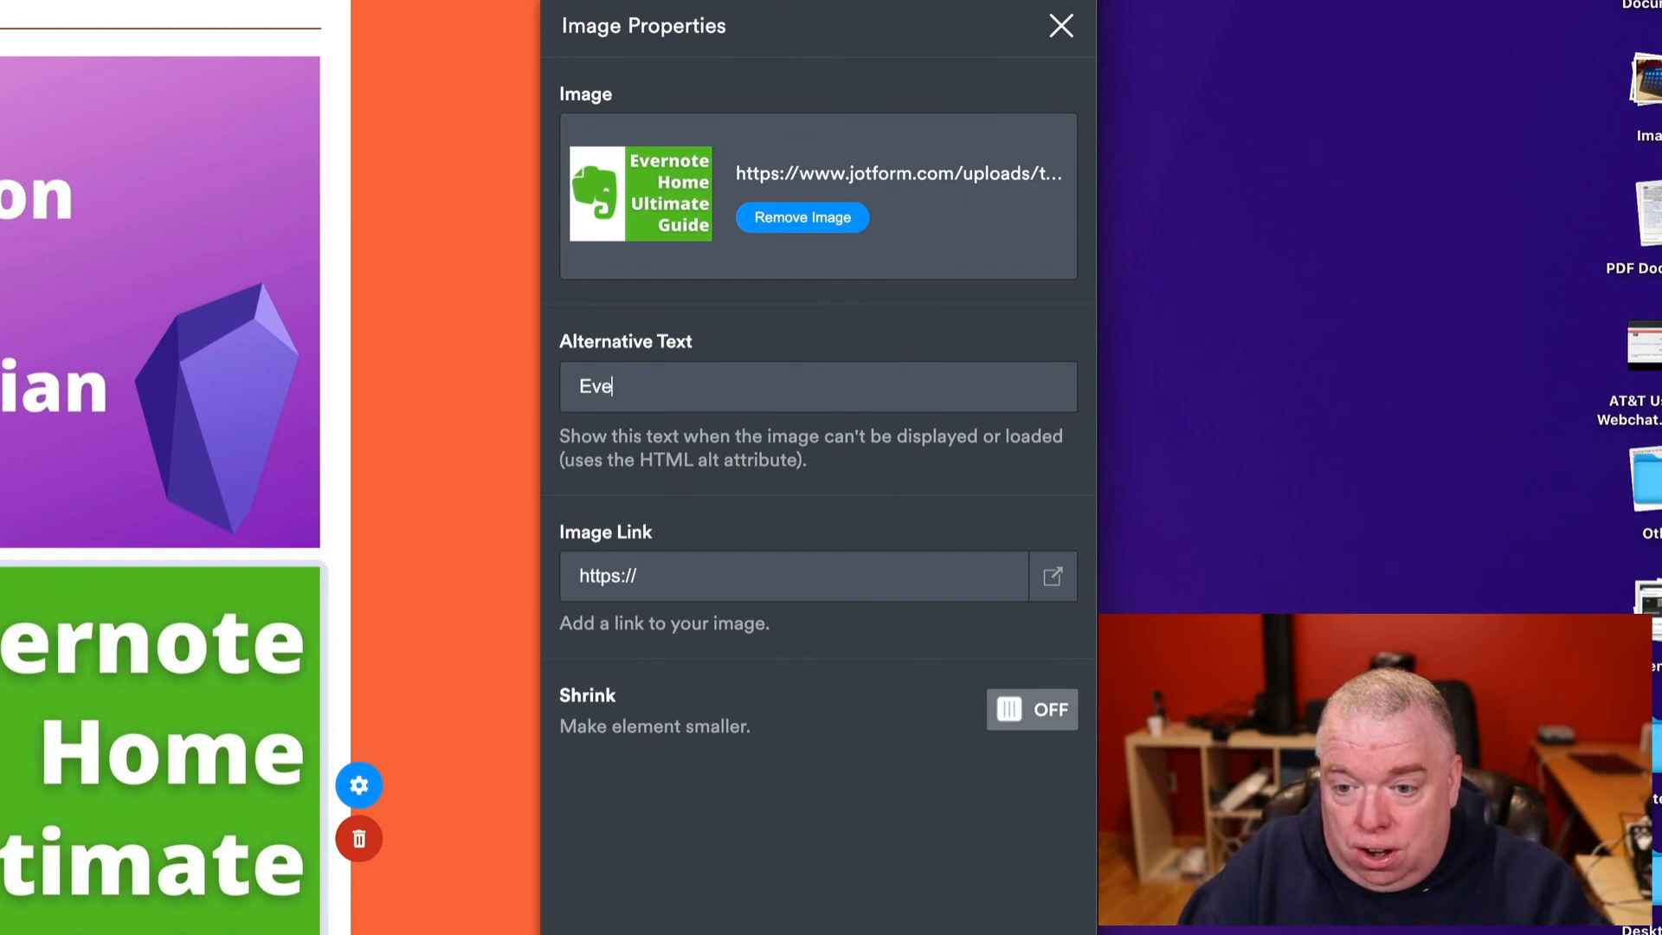
type("rnote Home ")
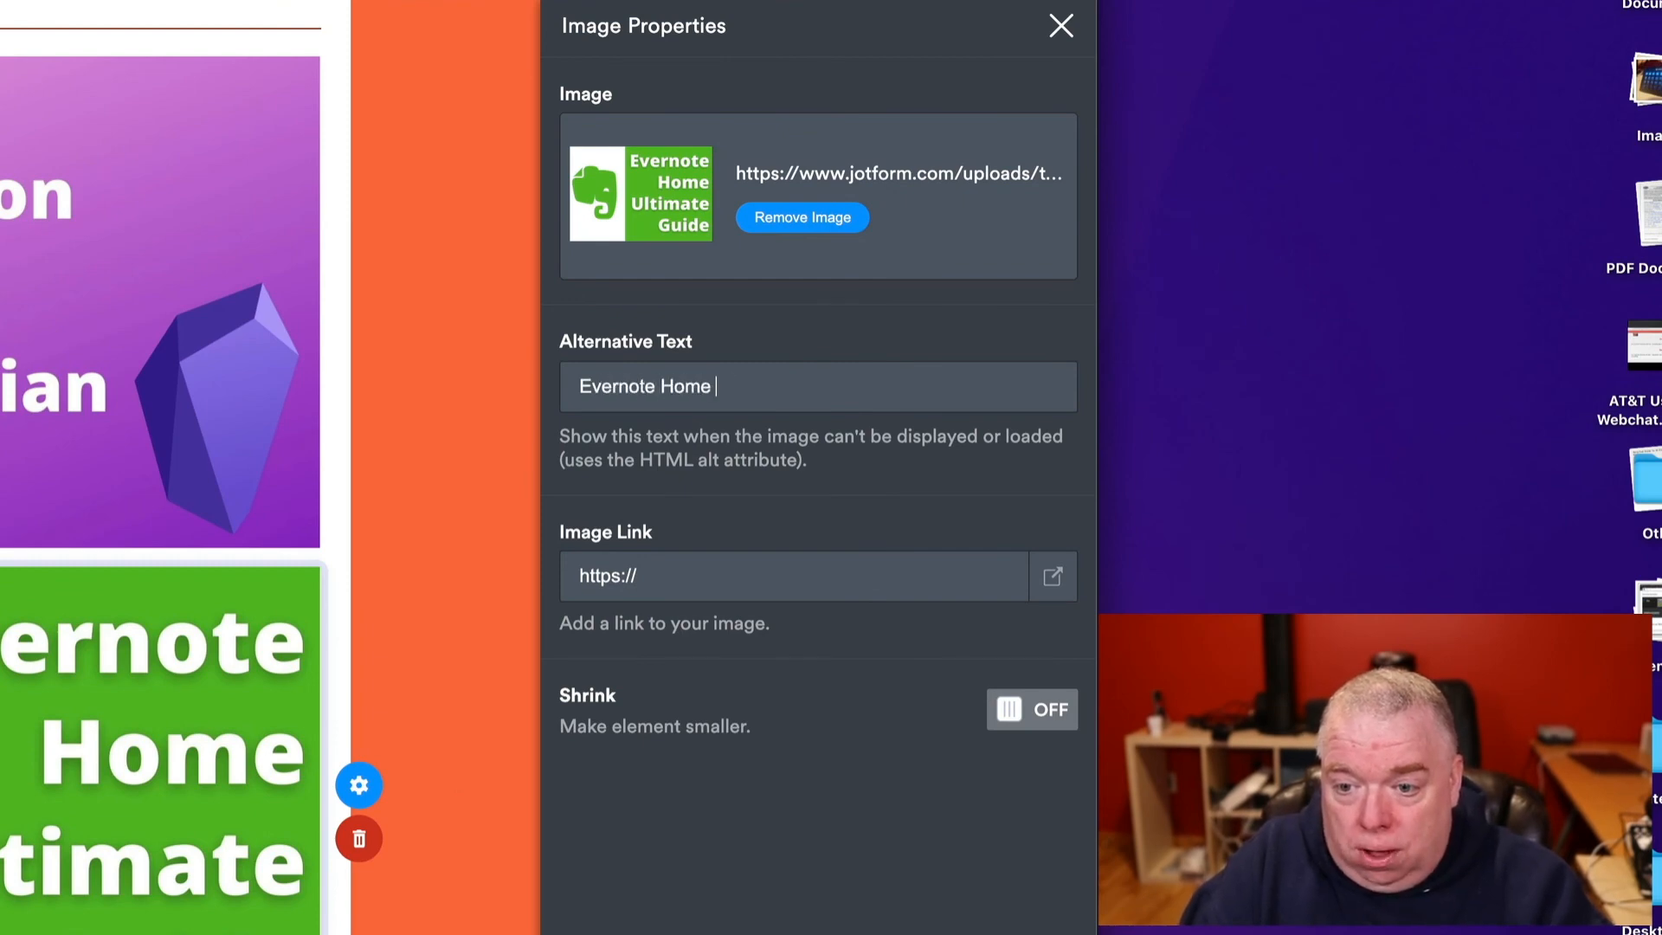
type("Guide b")
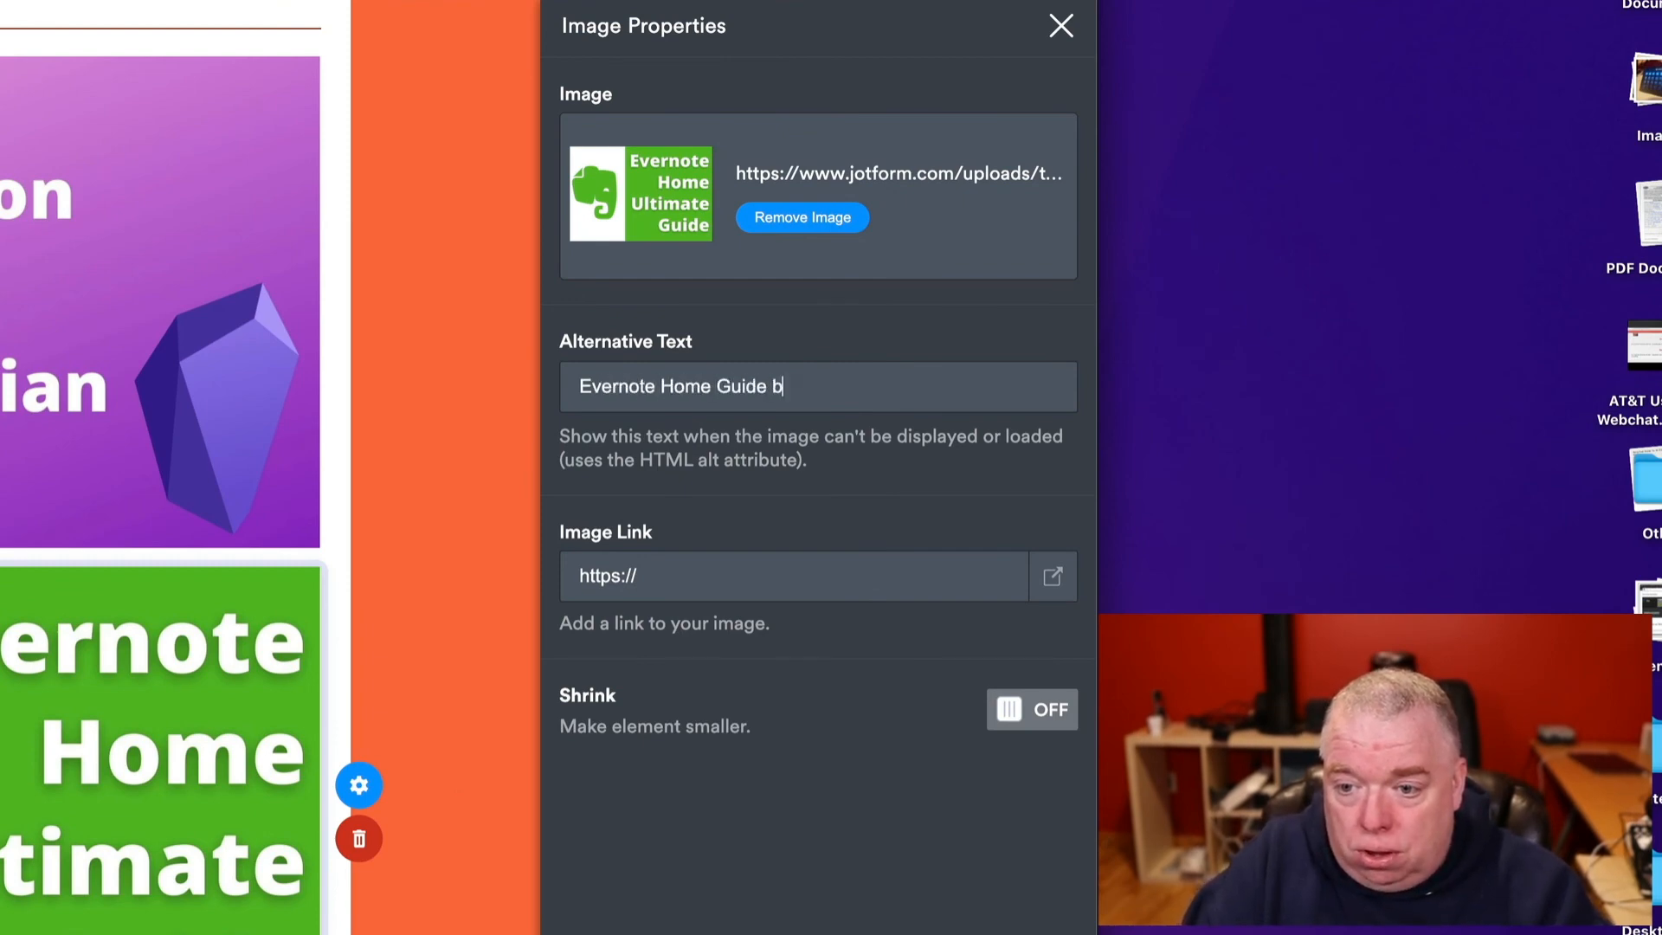
type("nllog post")
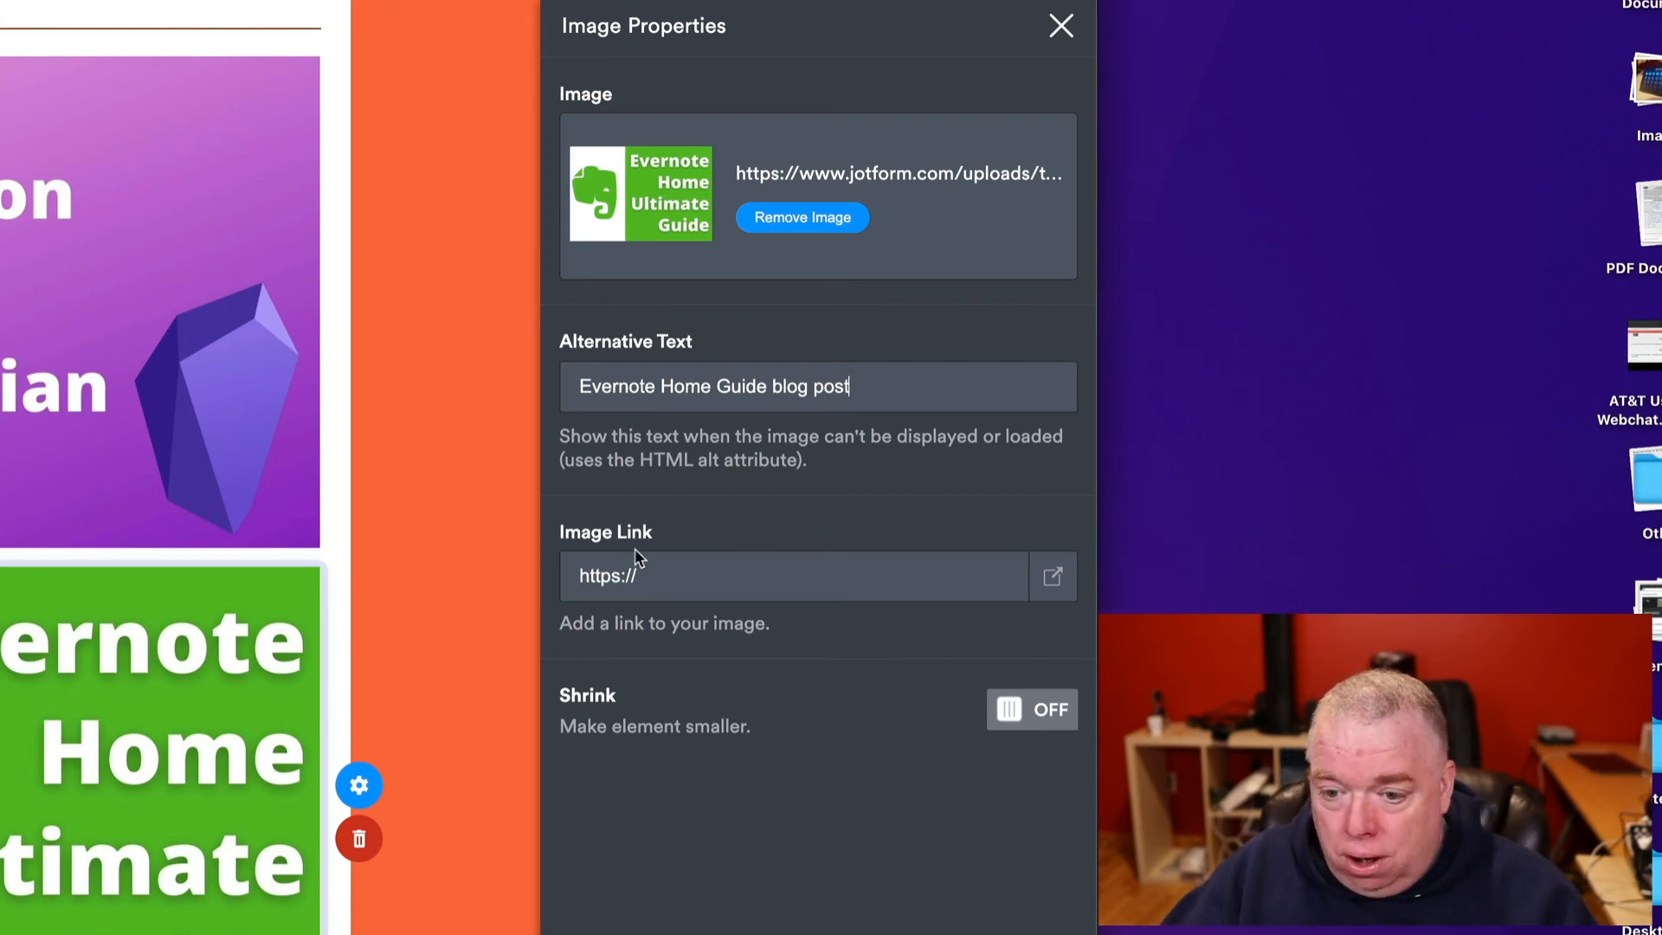
triple_click(636, 571)
key("BackSpace")
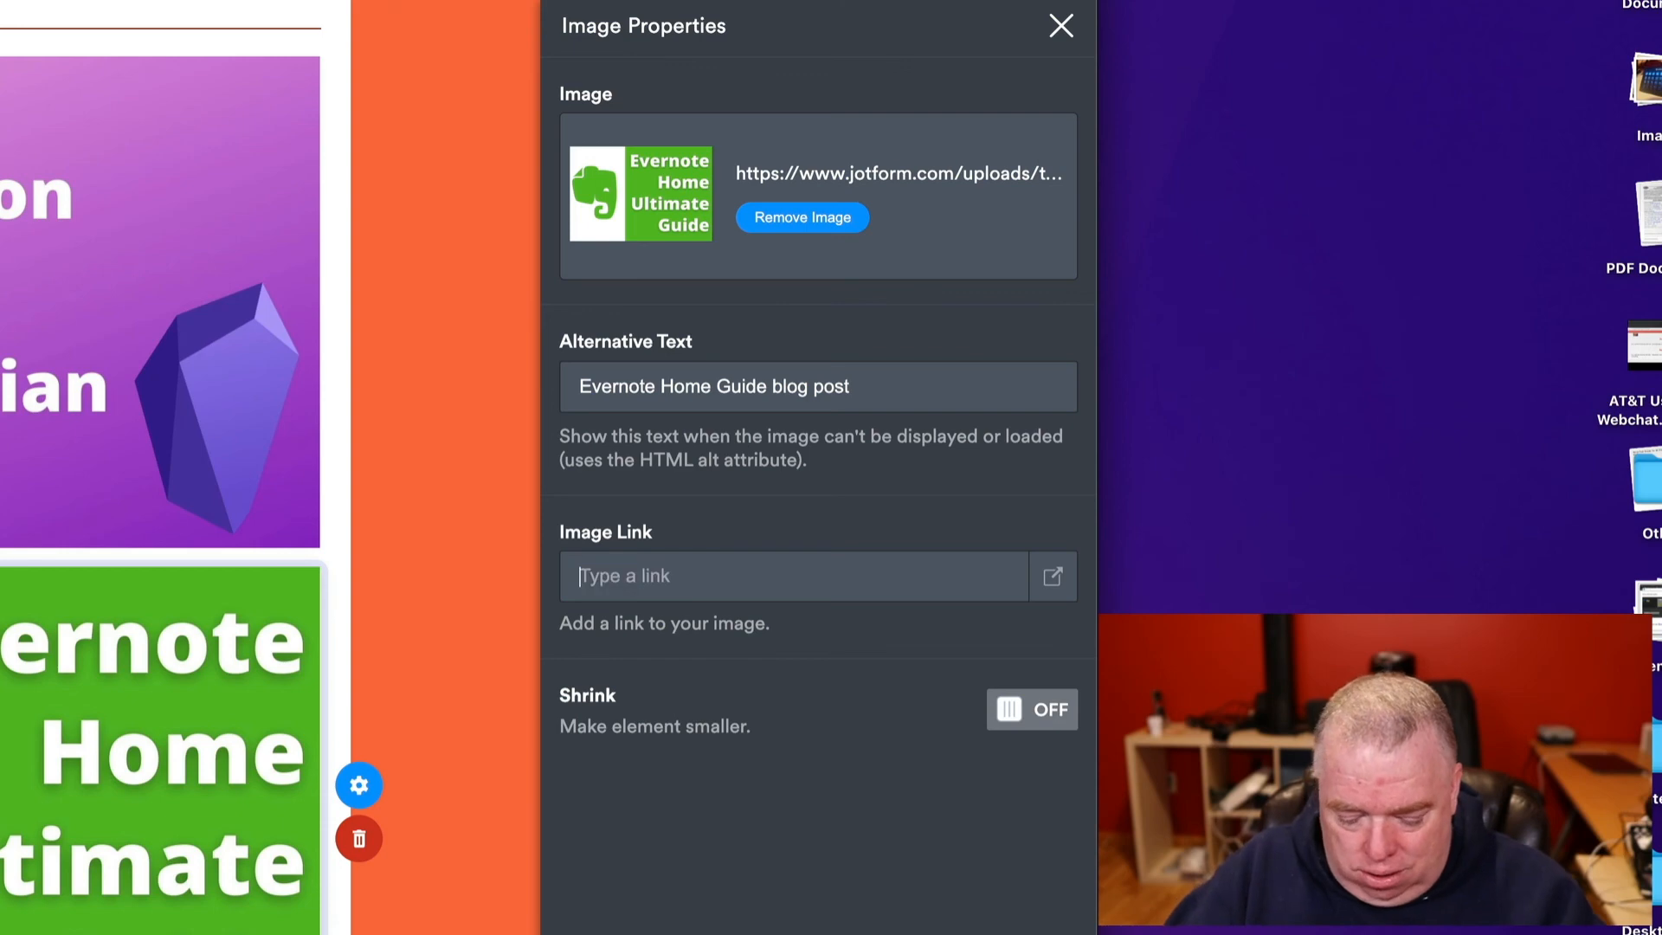
type("ctiveengineer.net/evernote-home-the-ultimate-guide/")
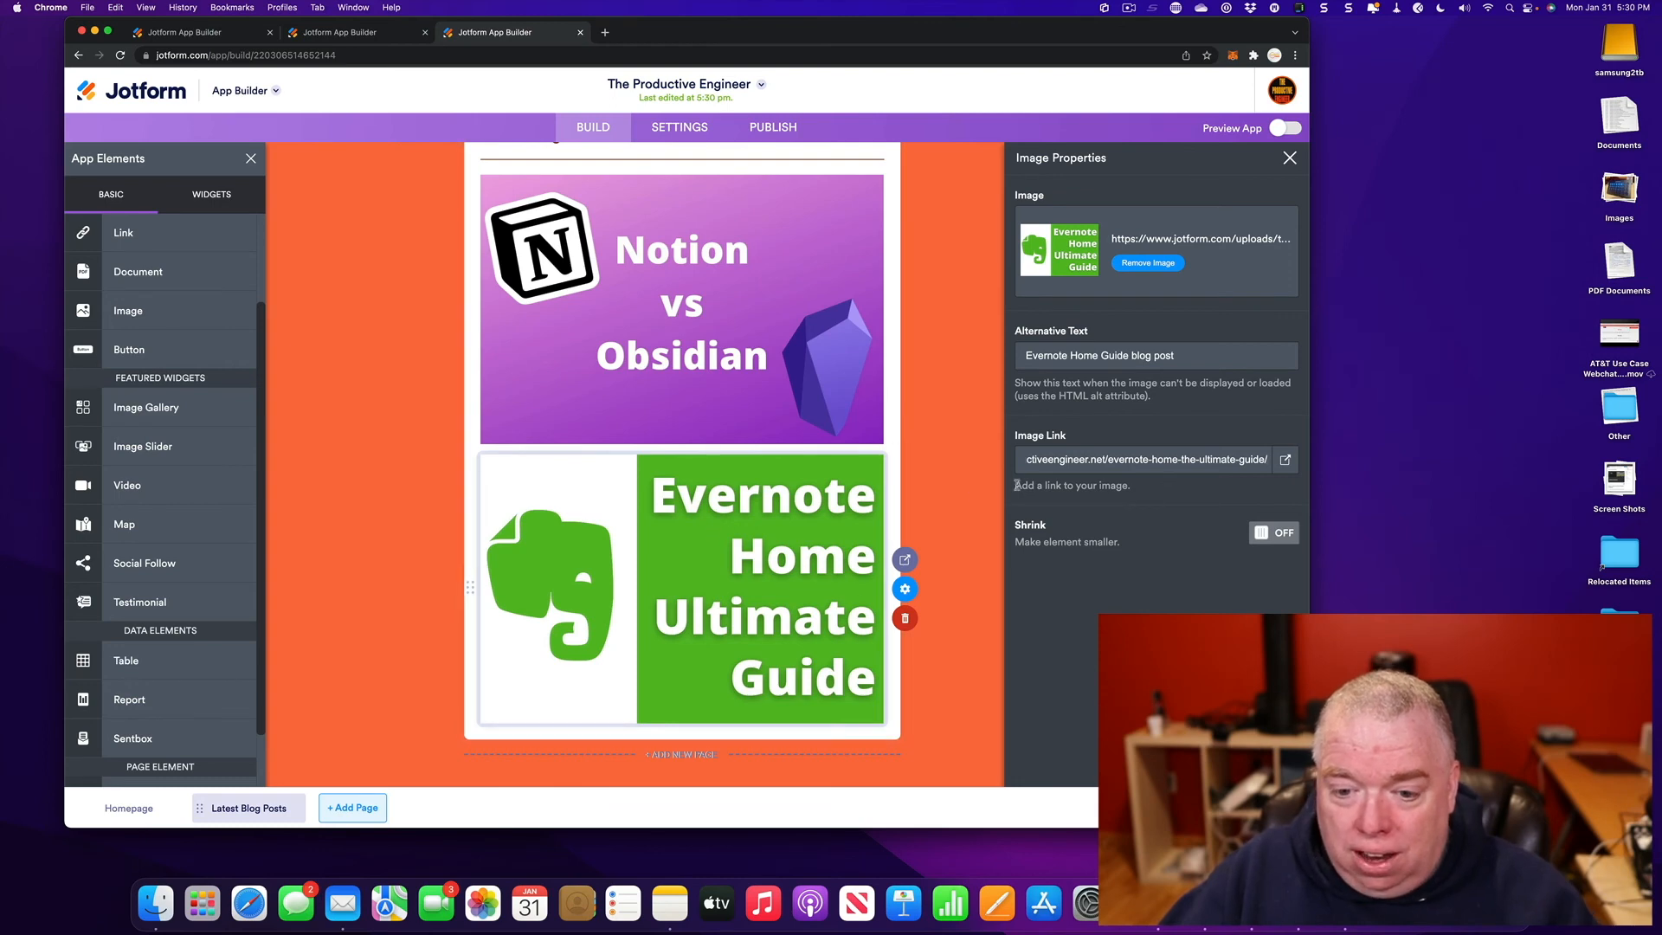
left_click(917, 473)
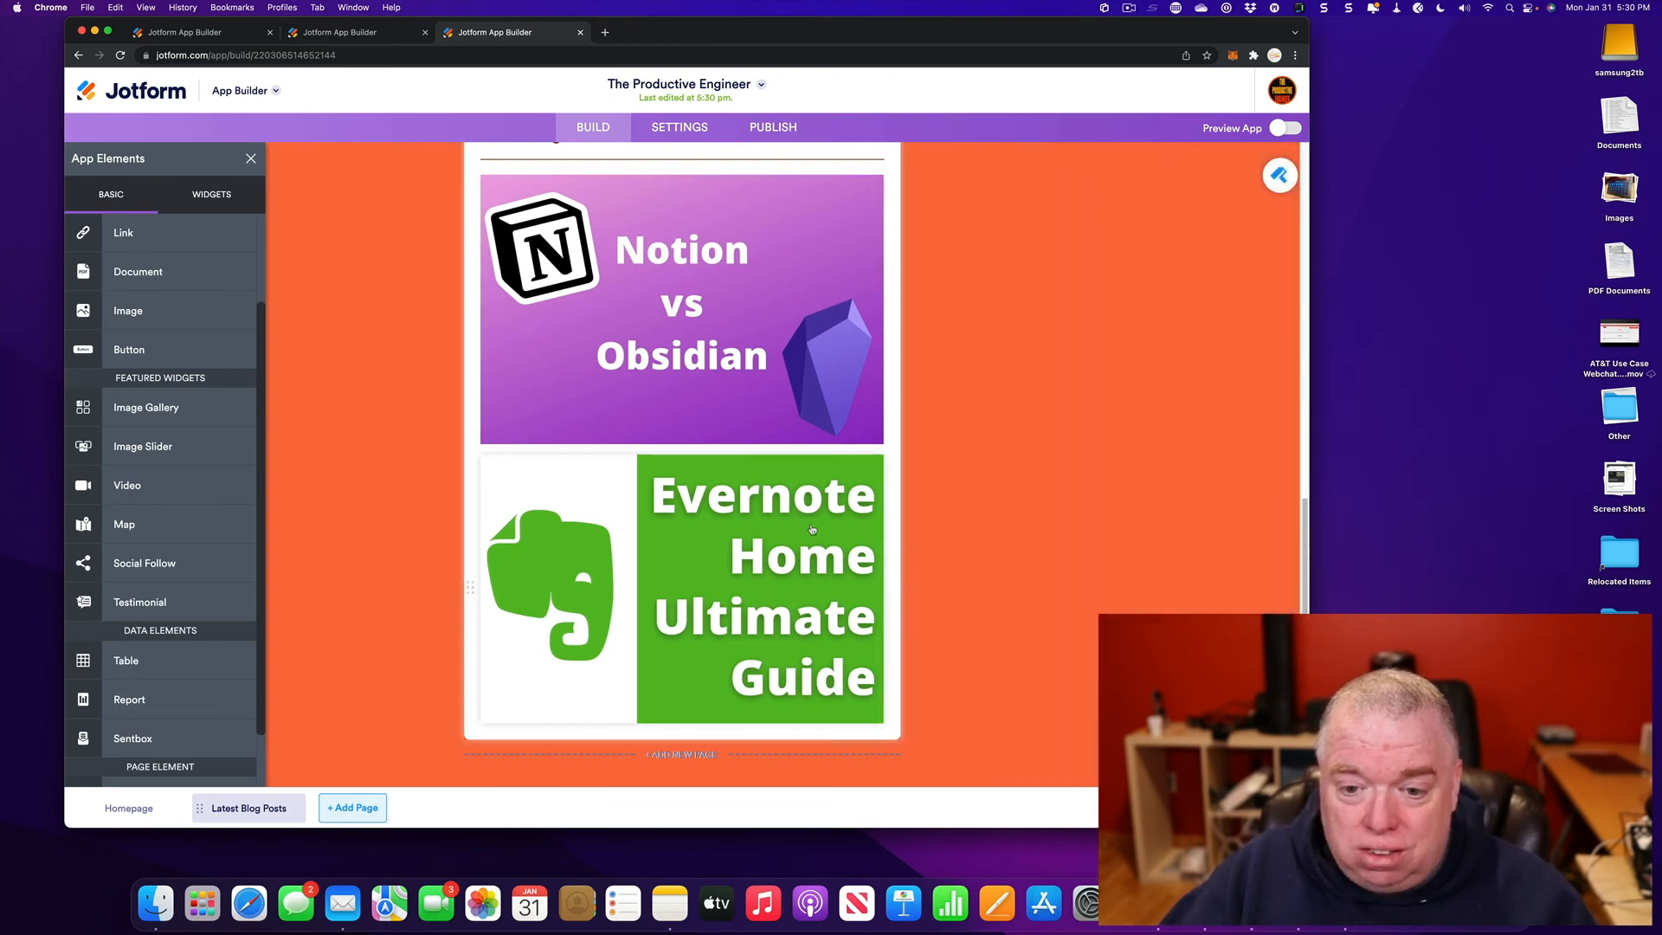
mouse_move(906, 562)
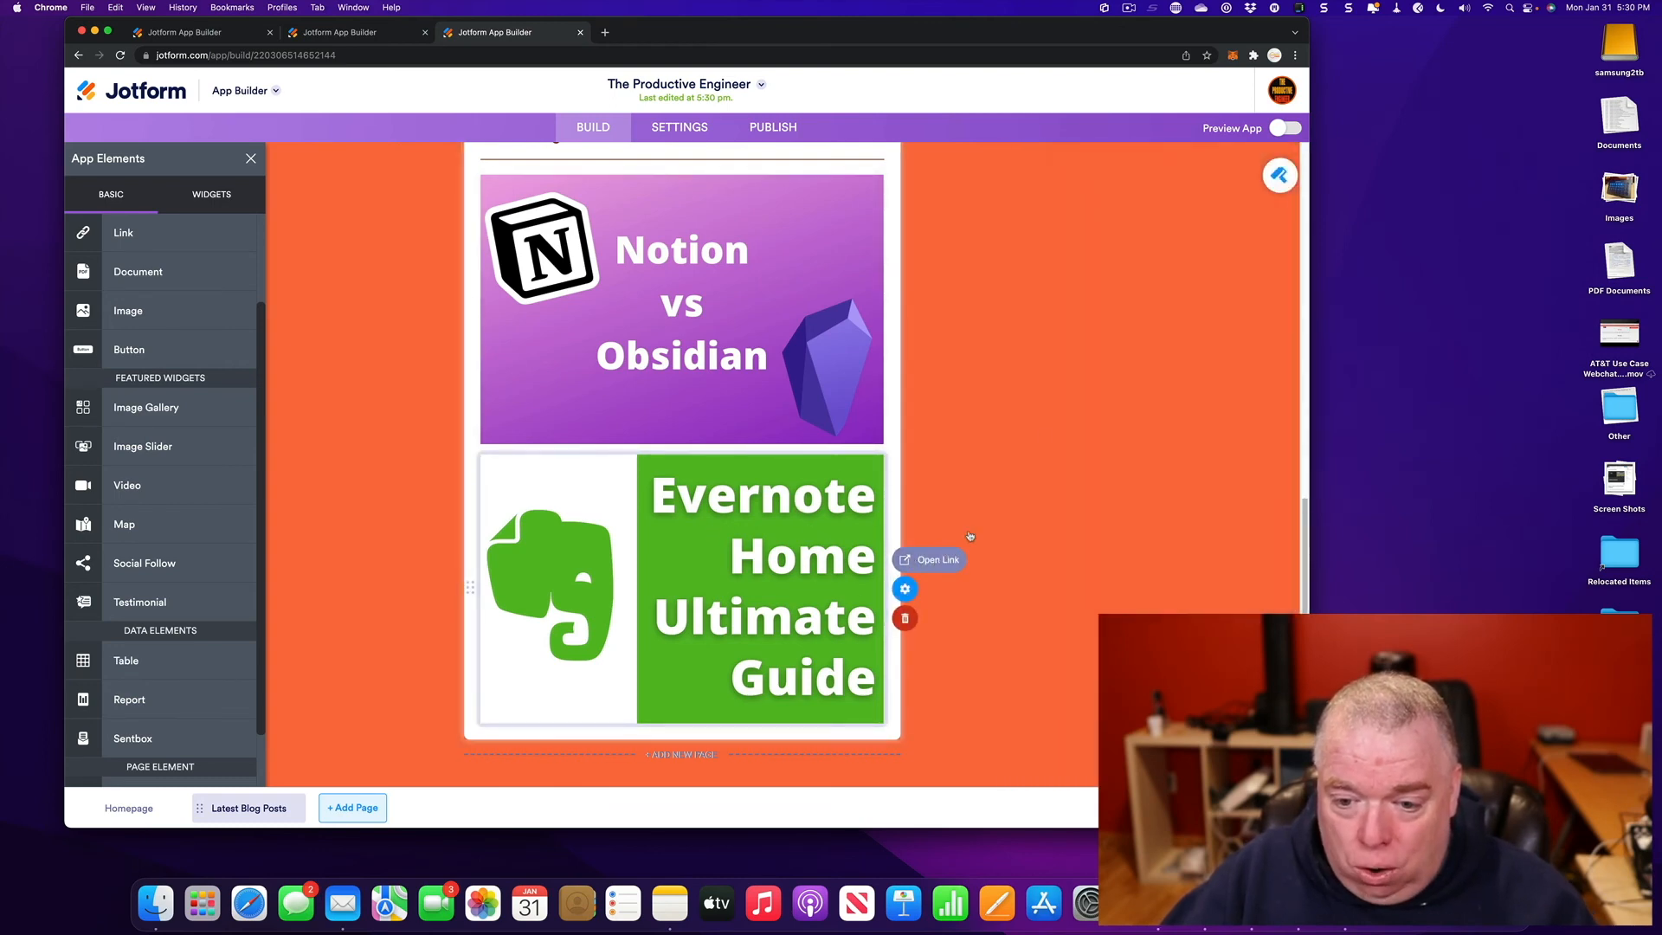
left_click(1280, 128)
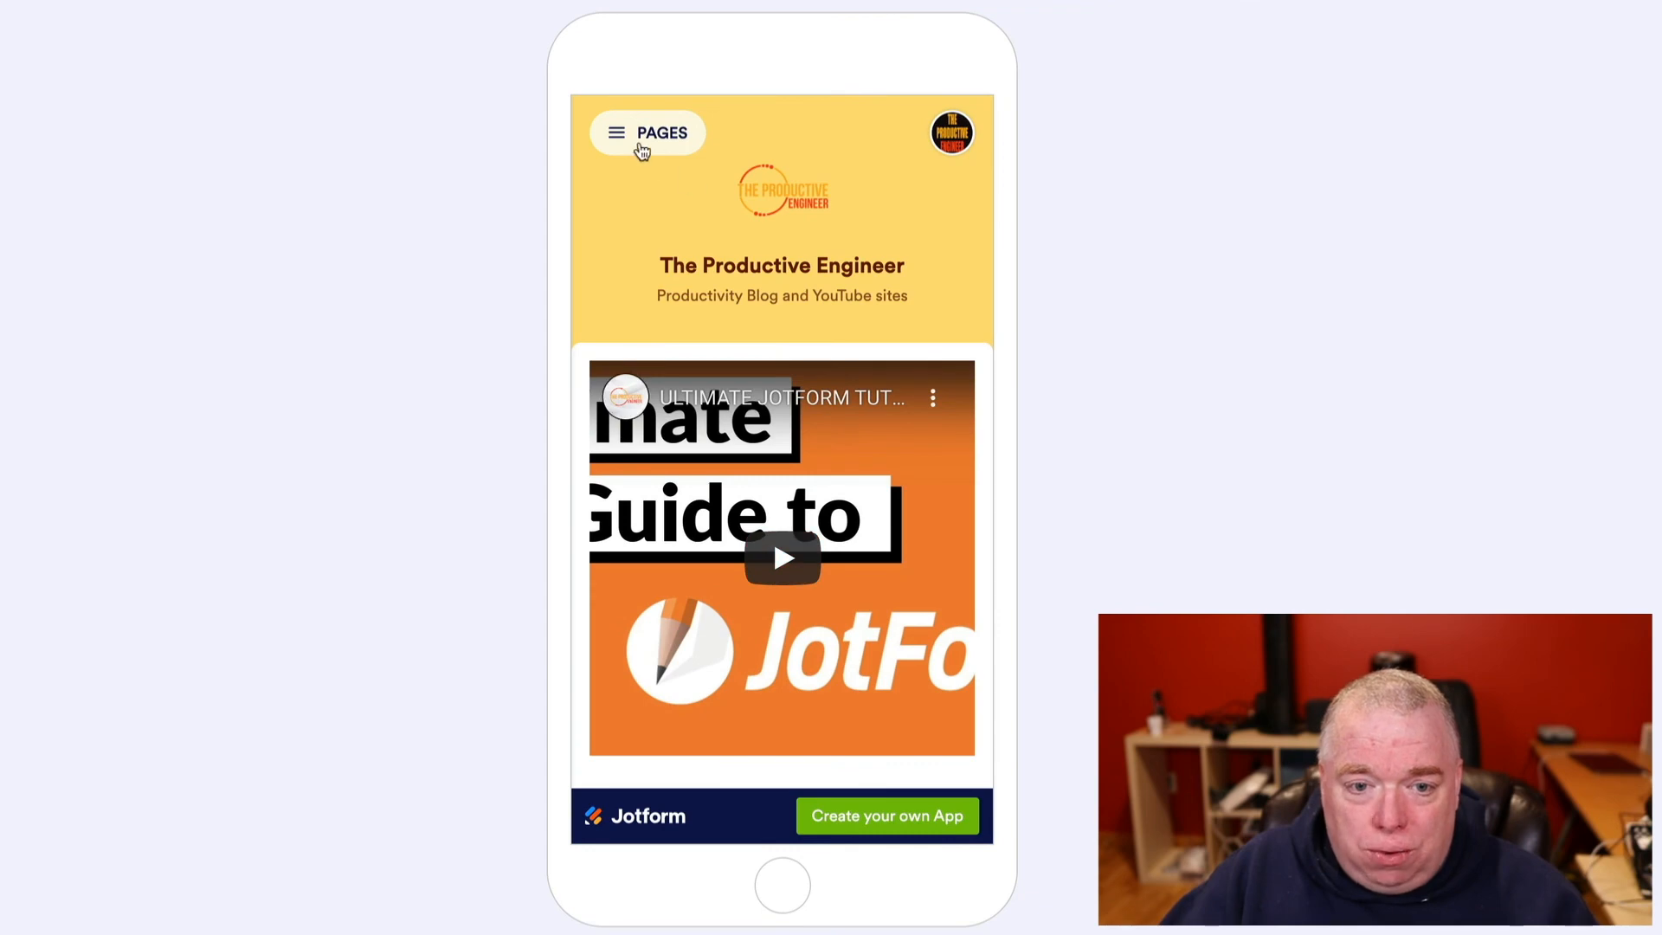
left_click(634, 136)
left_click(751, 575)
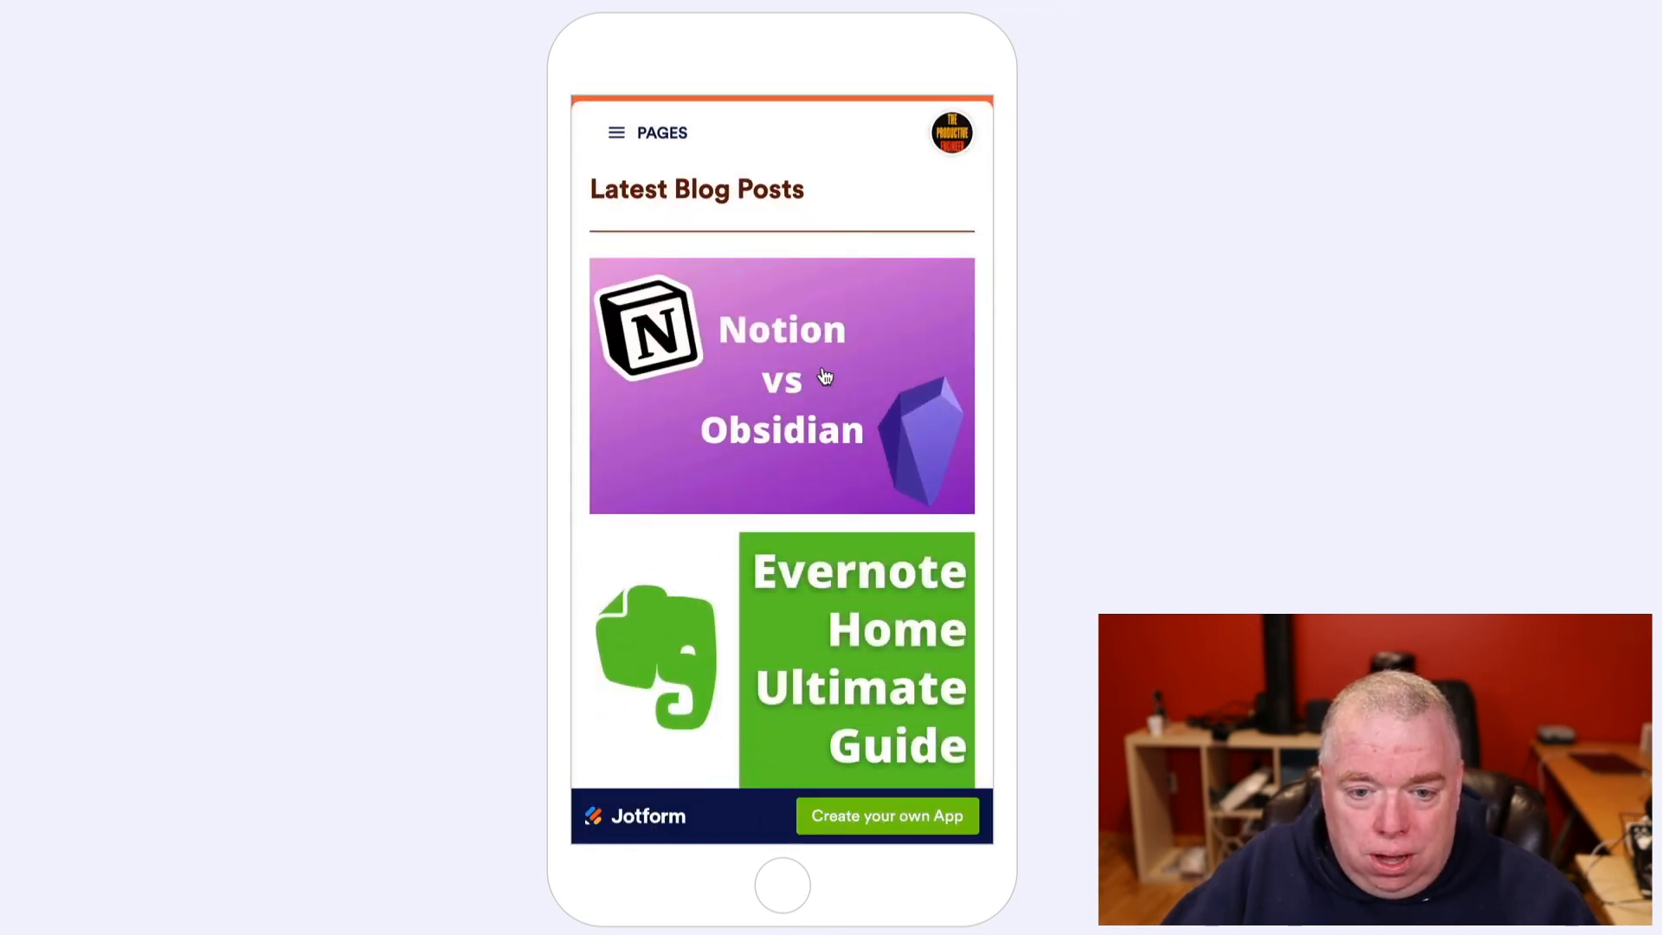
left_click(796, 430)
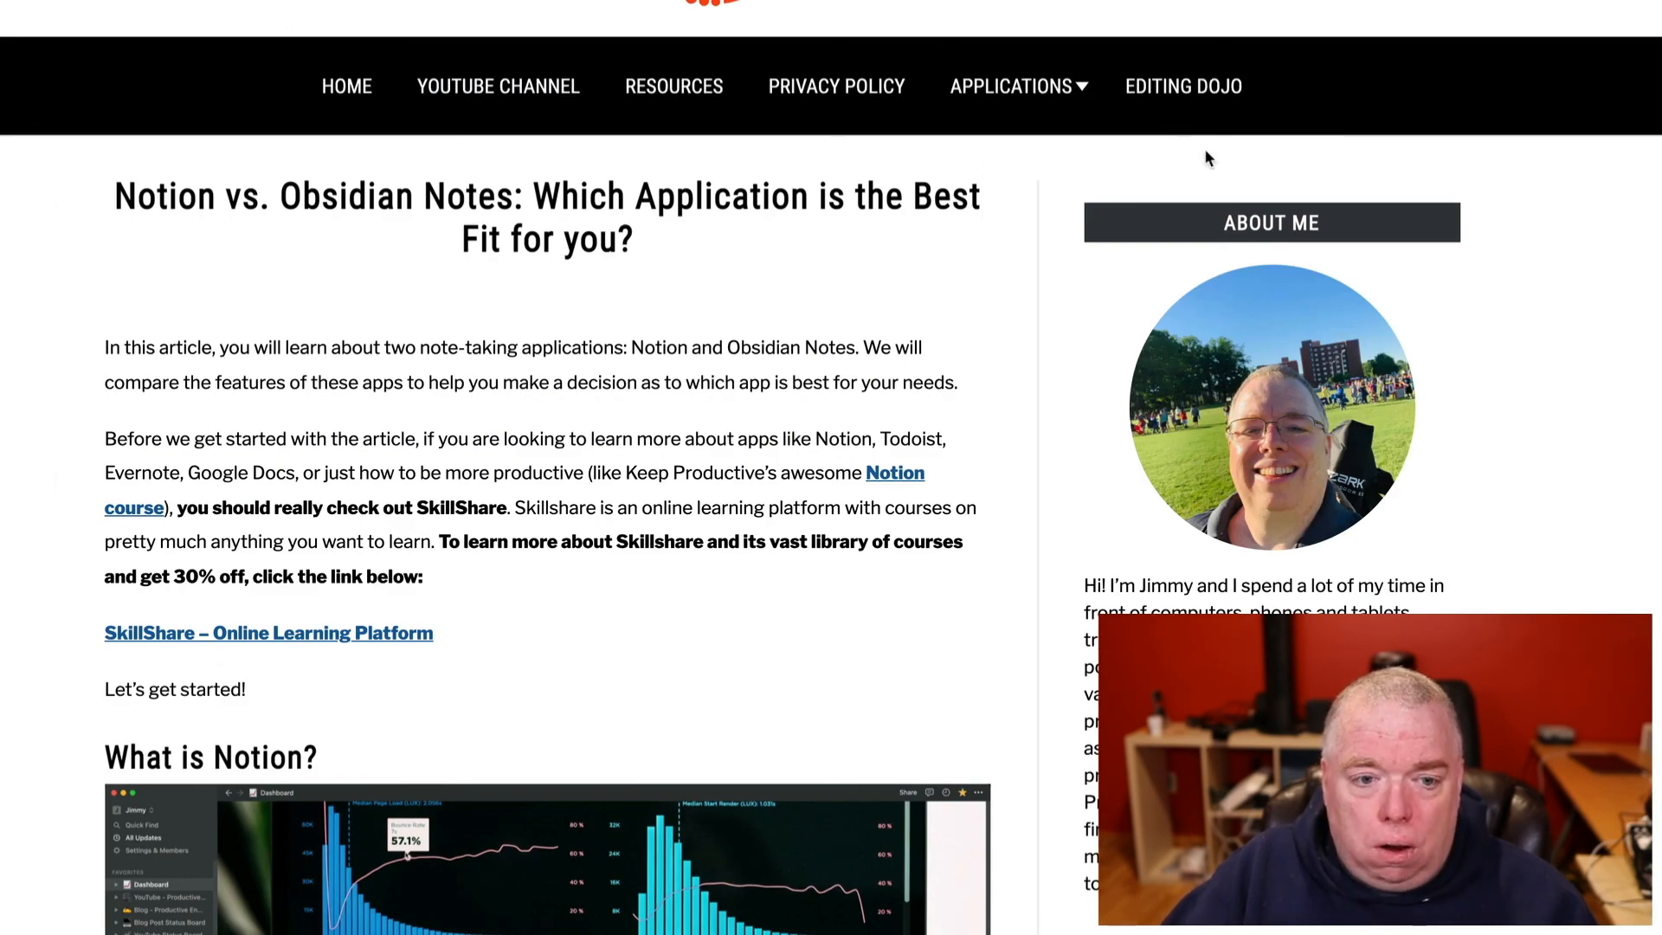
scroll(538, 139, "down", 15)
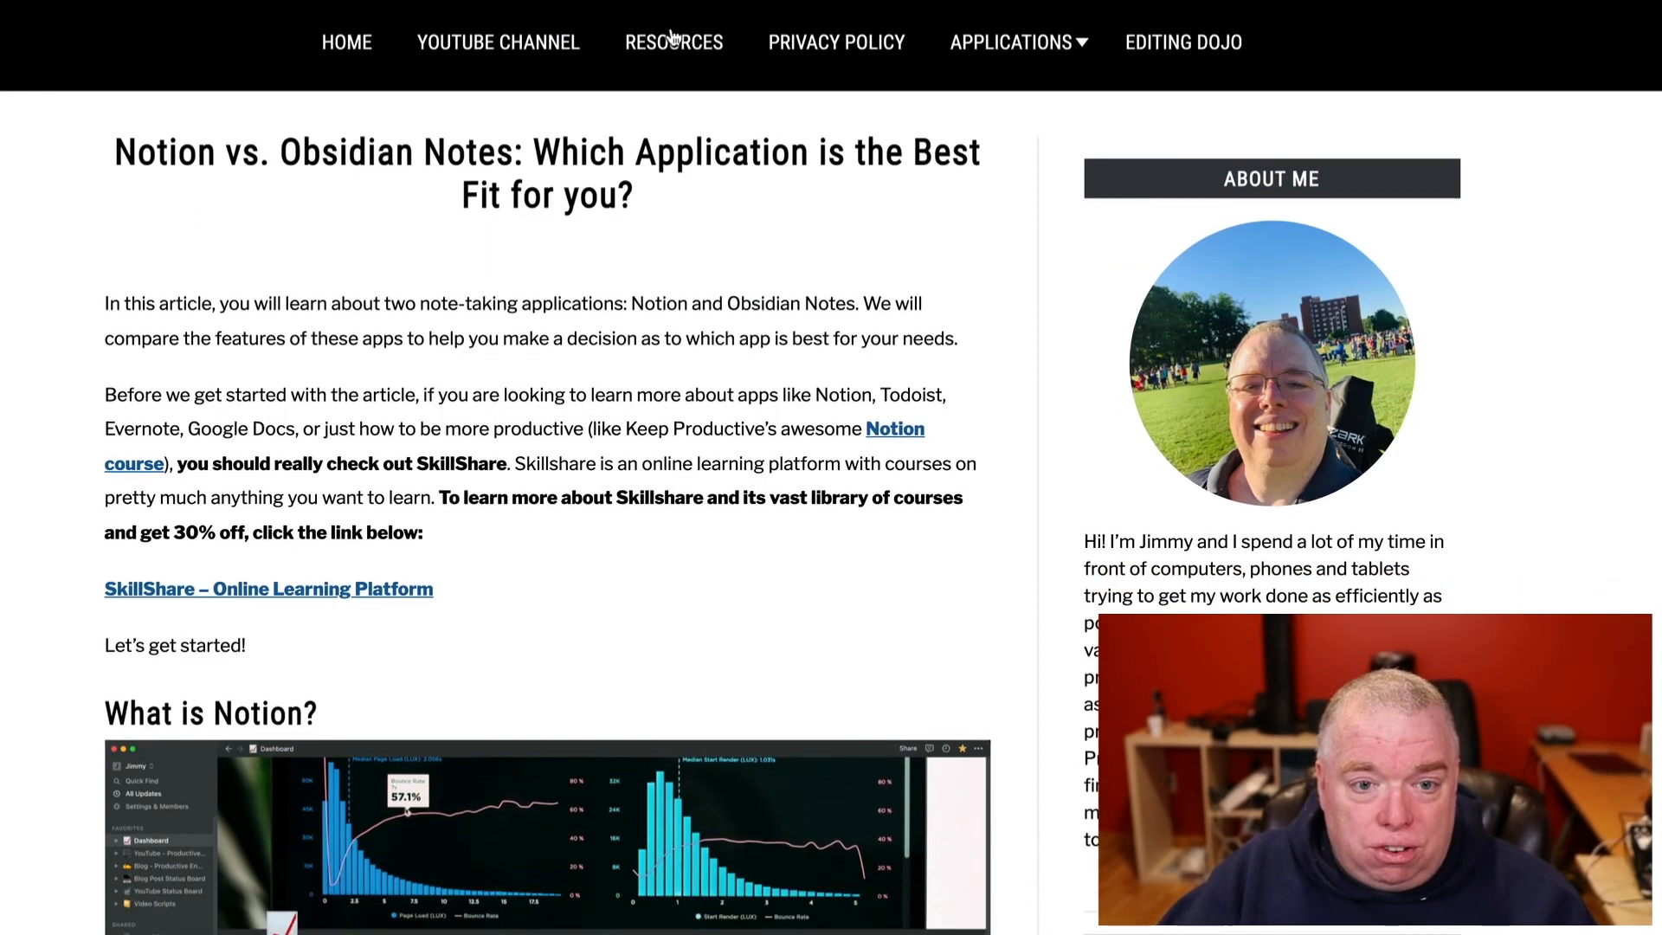
scroll(594, 149, "down", 15)
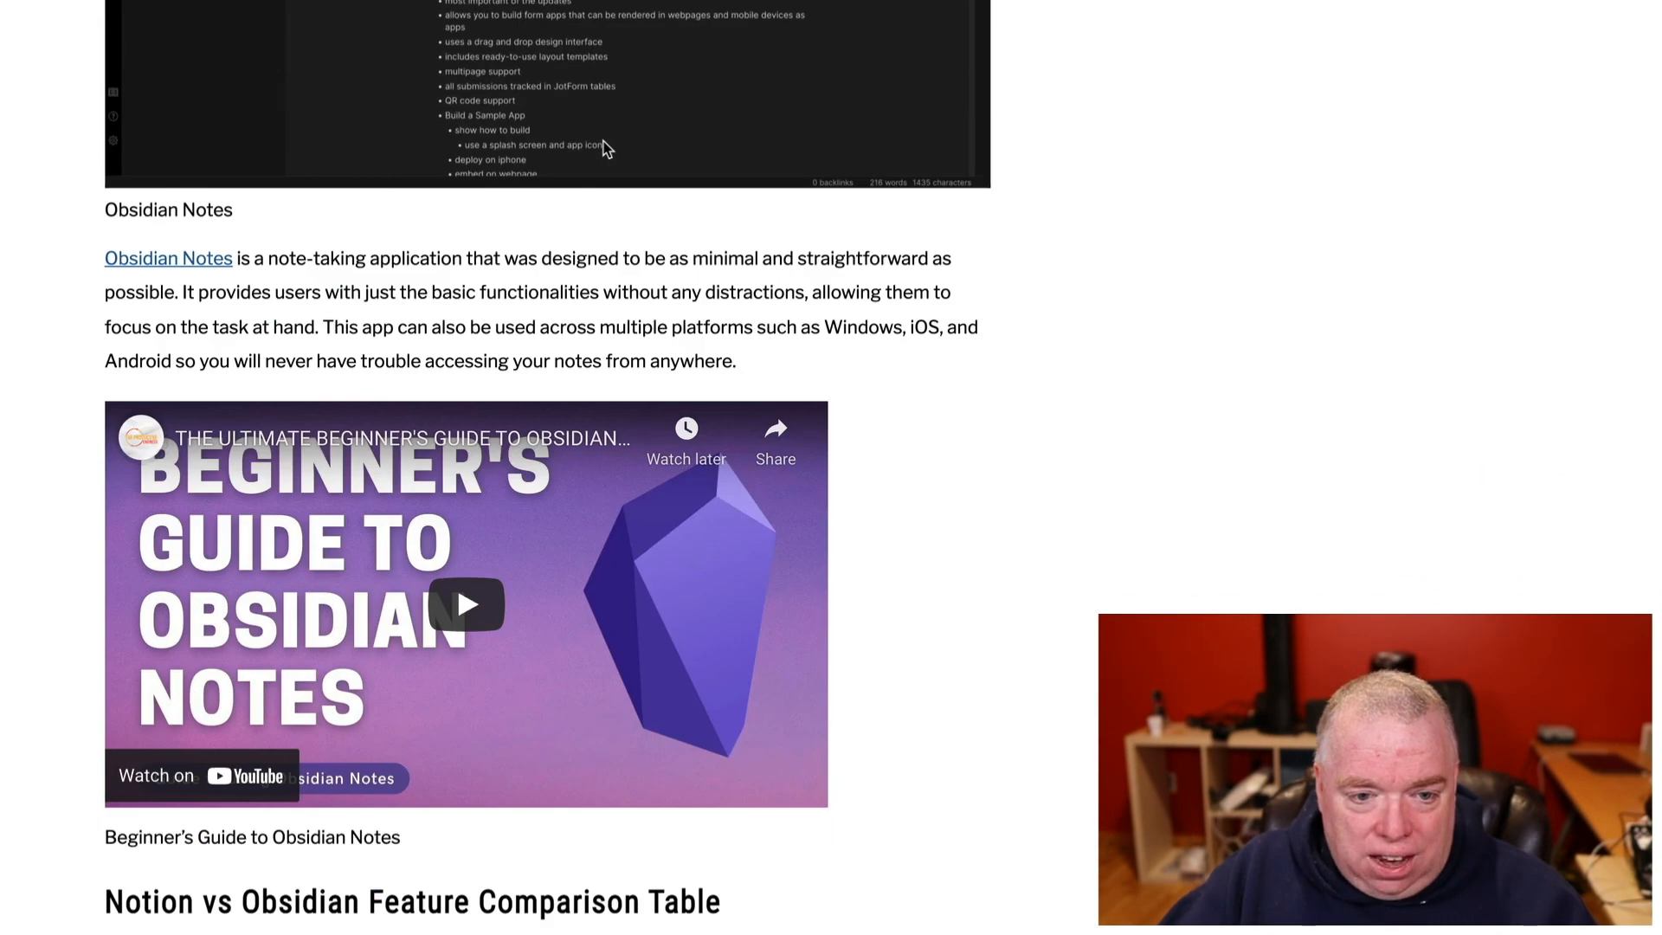
scroll(605, 160, "up", 20)
scroll(604, 156, "up", 8)
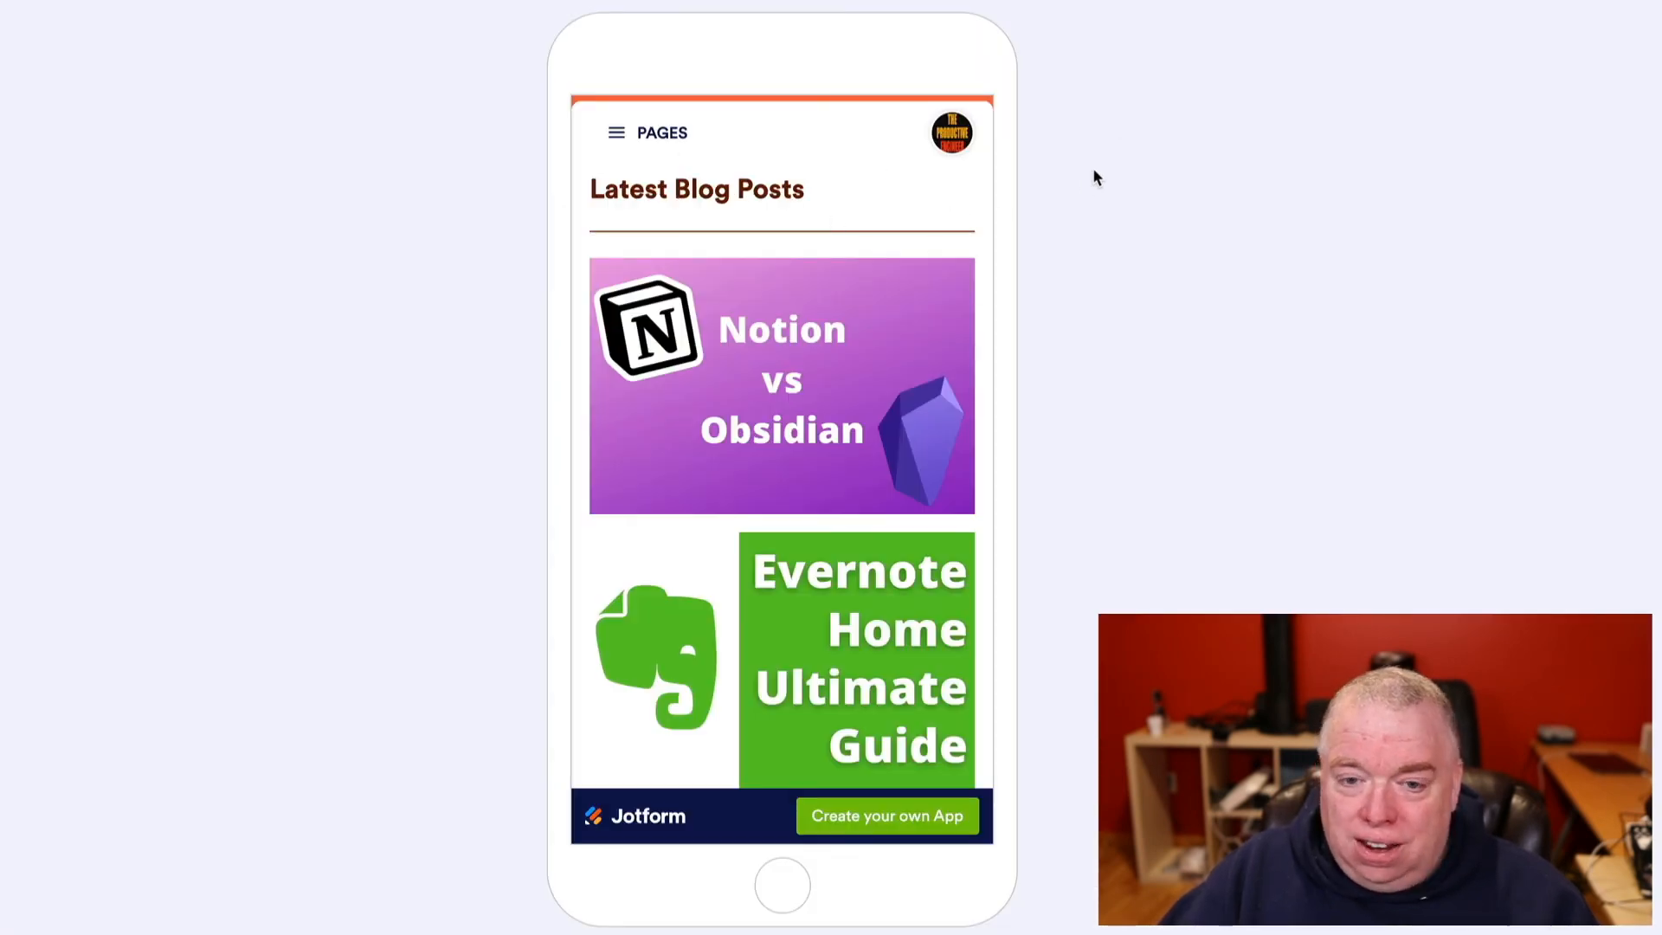
left_click(616, 135)
left_click(783, 474)
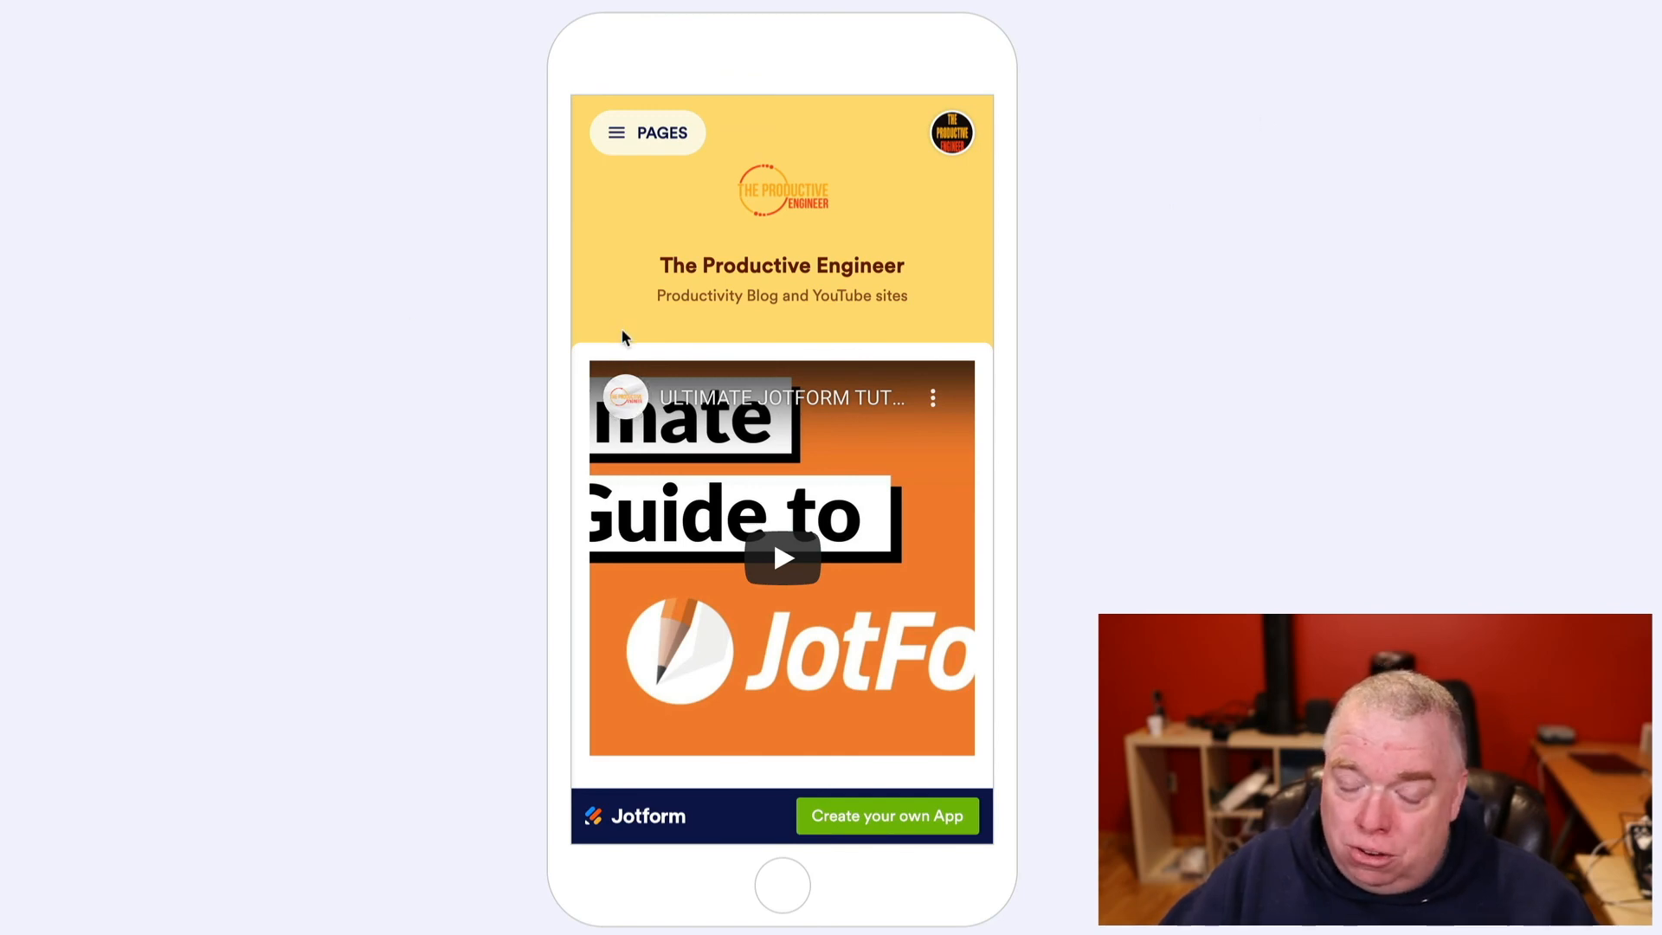
scroll(876, 386, "down", 8)
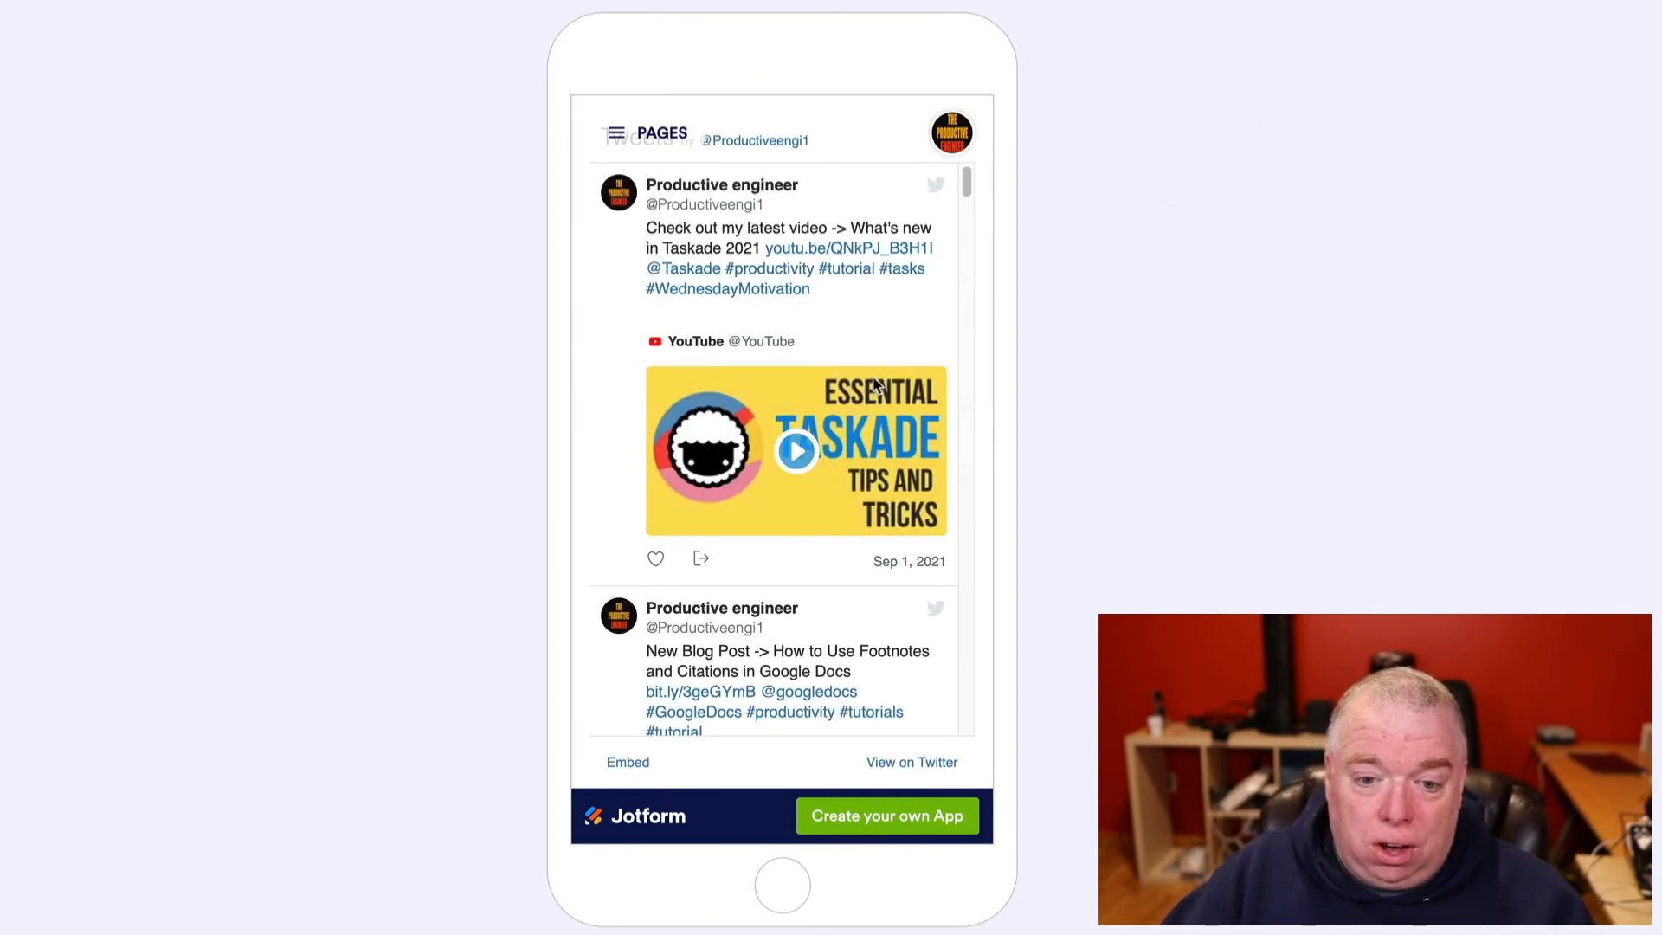
scroll(876, 385, "up", 8)
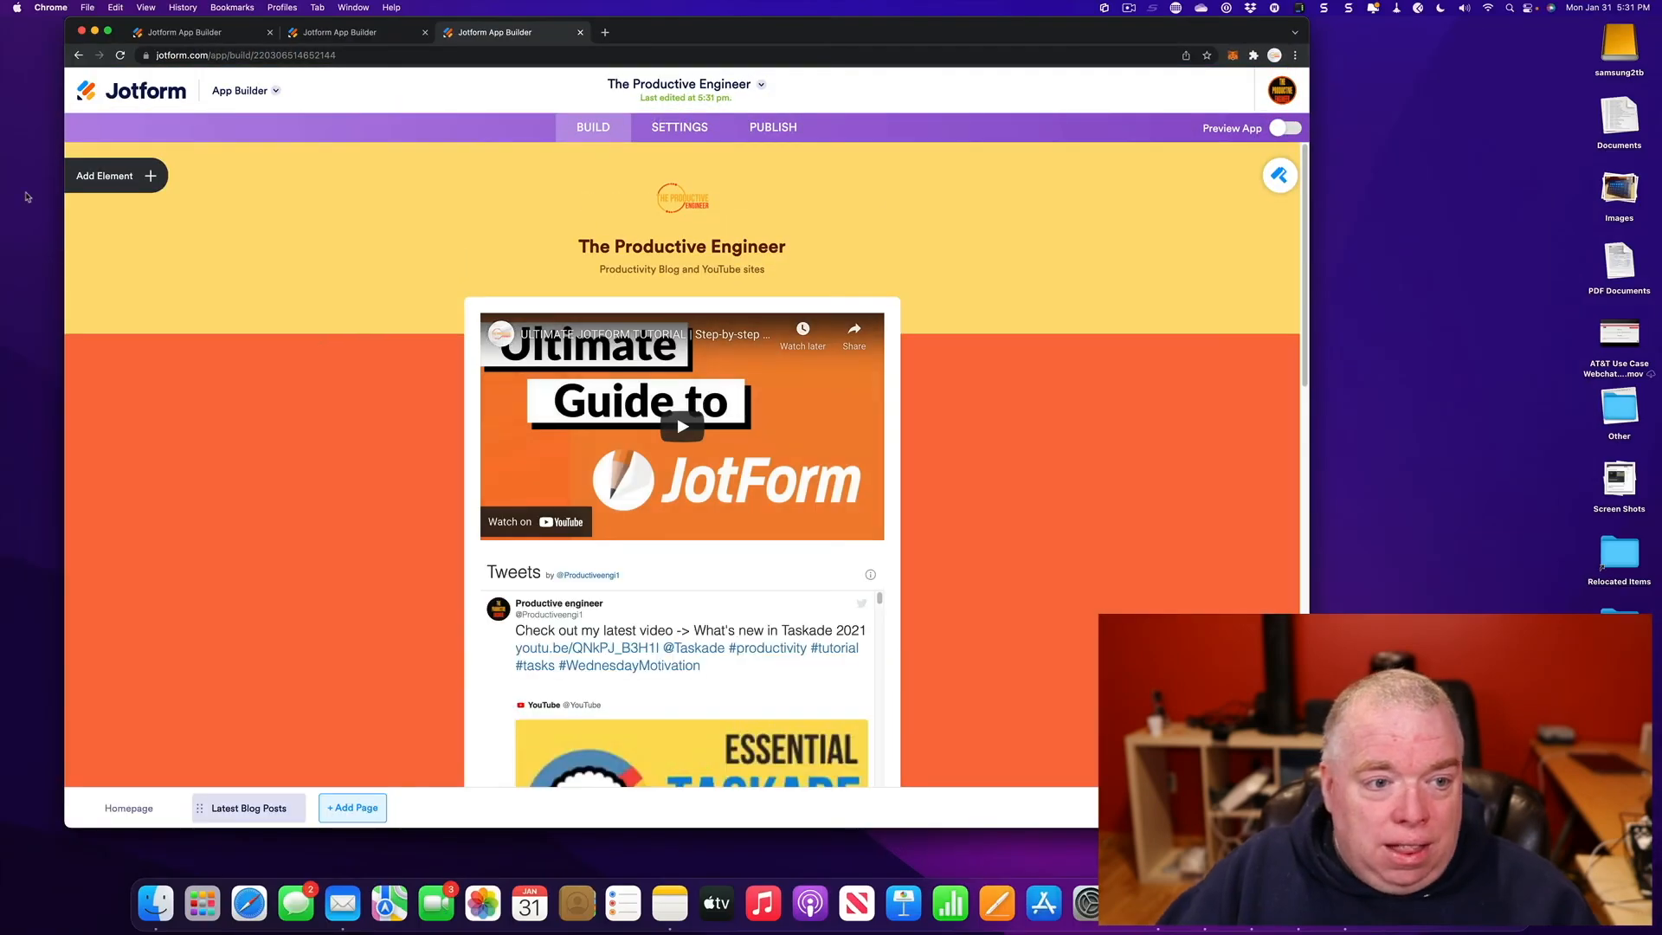
- Show the Widgets tab of the App Elements panel and scroll through it
left_click(102, 178)
left_click(211, 199)
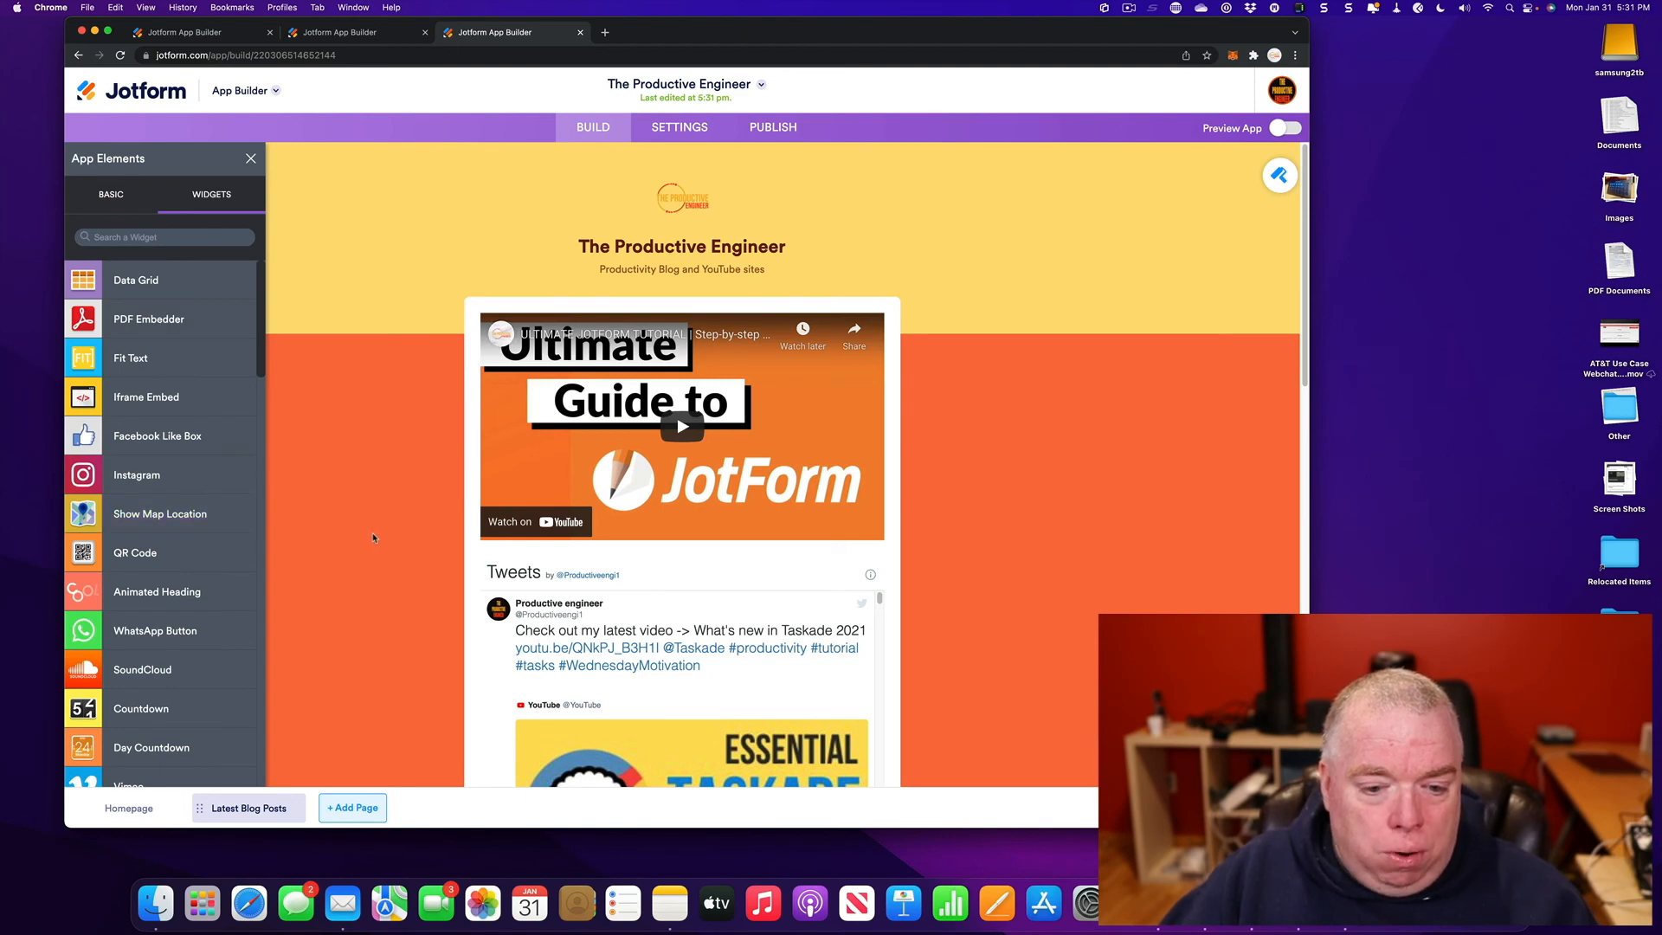
scroll(565, 527, "down", 9)
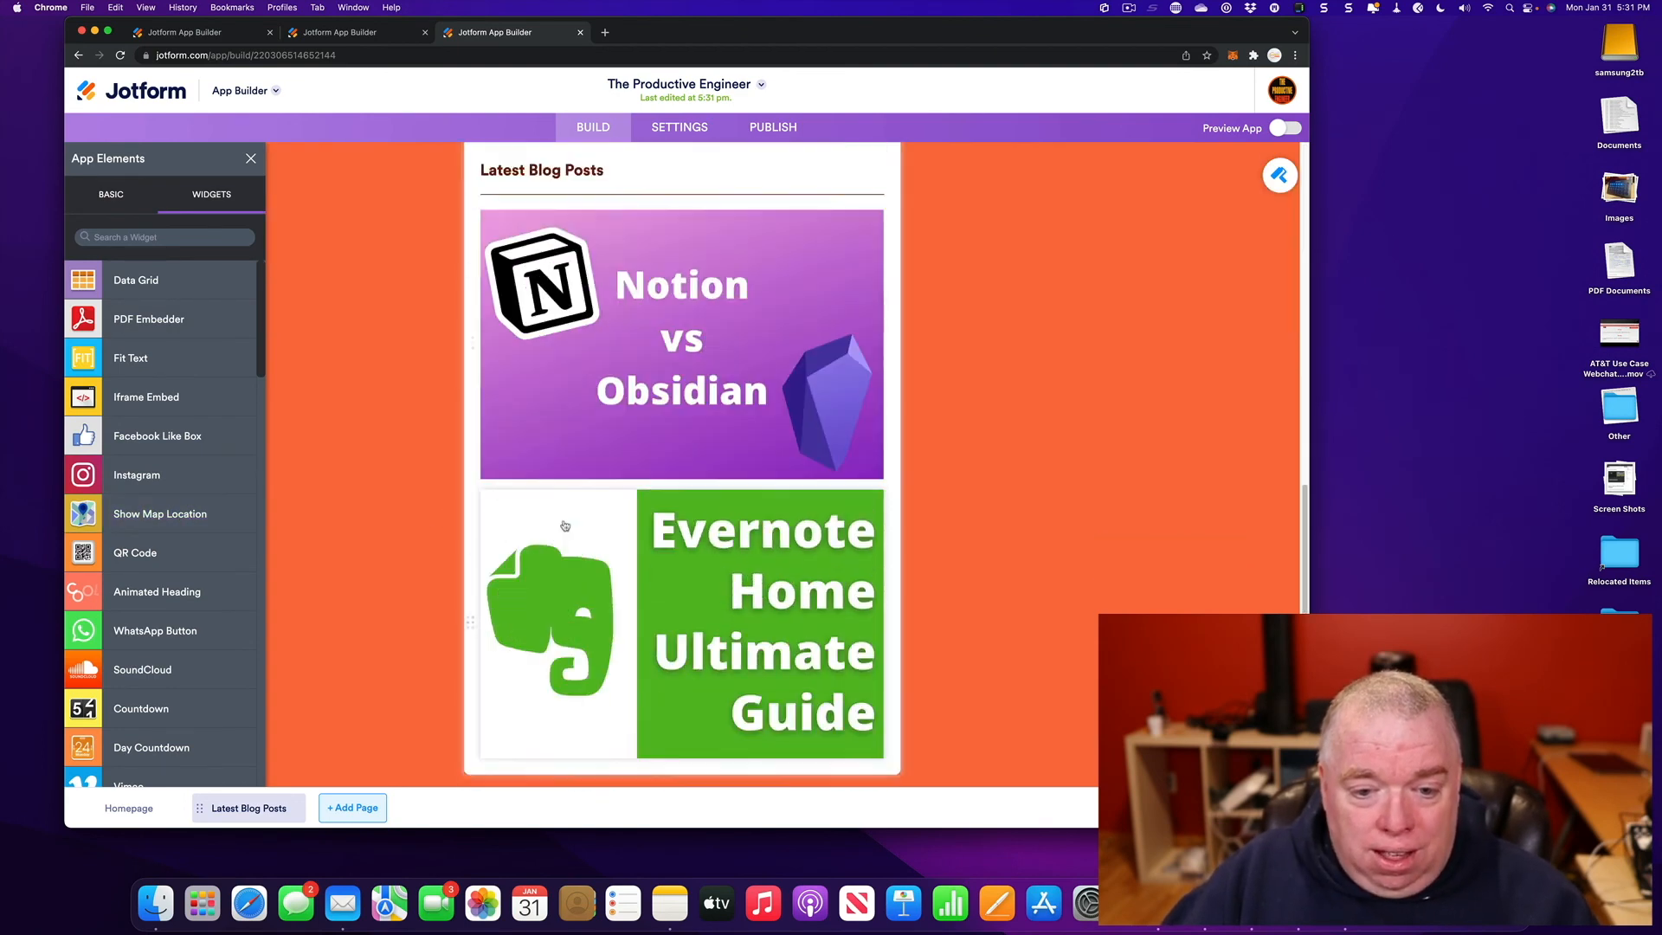
scroll(564, 525, "up", 8)
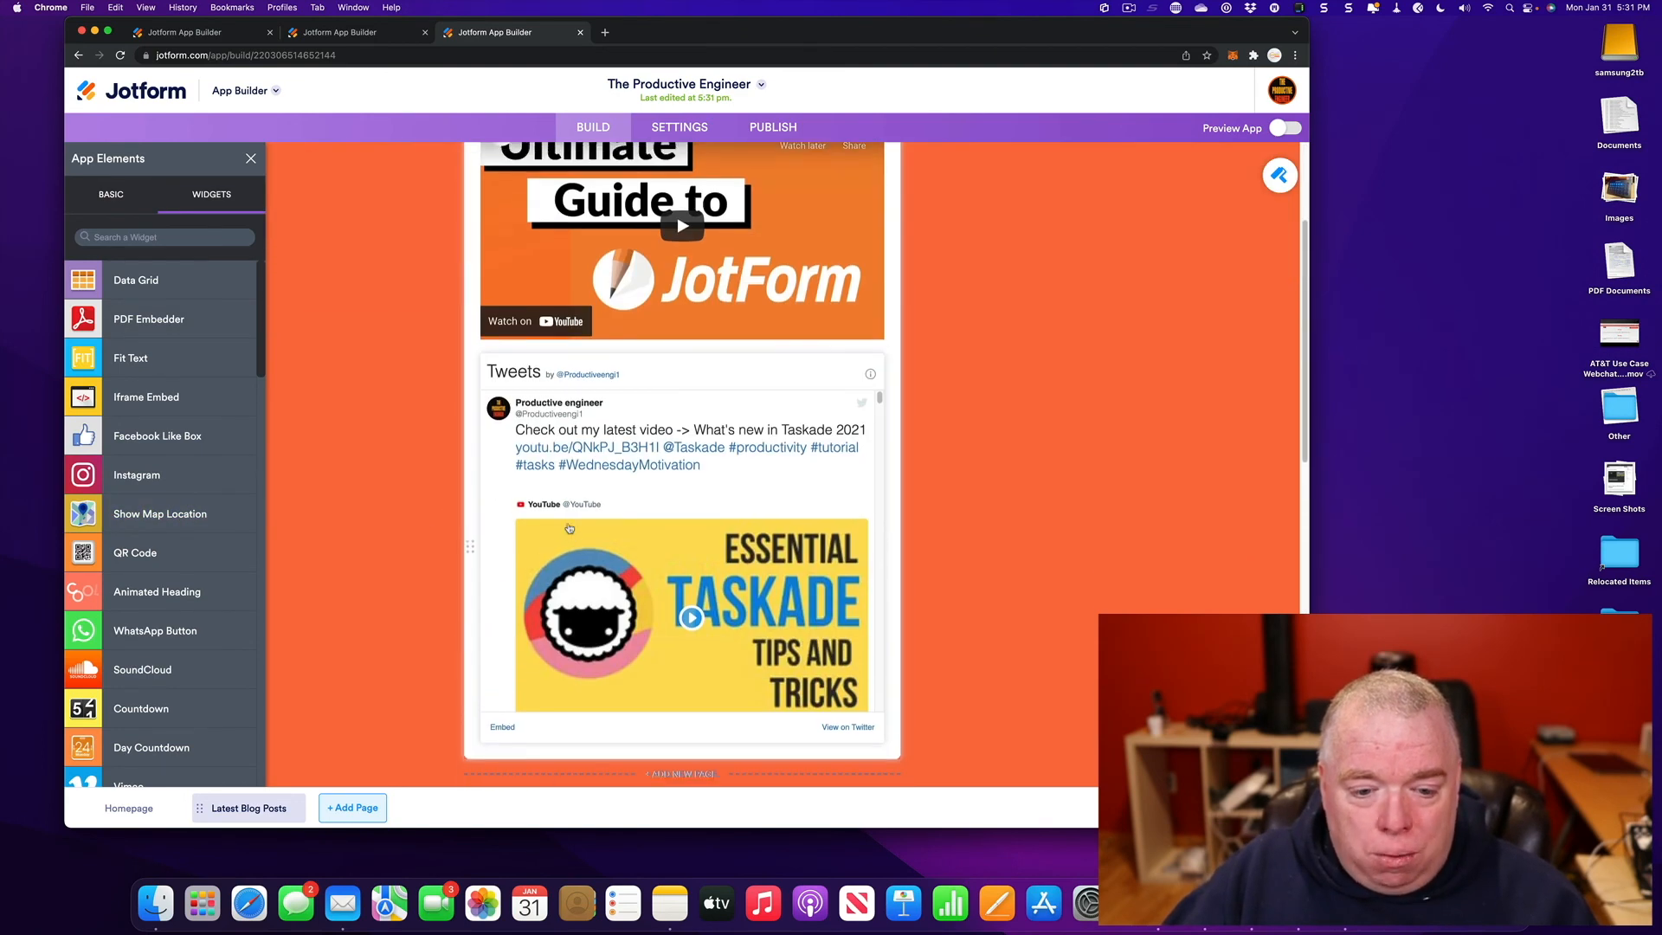
- Place a Show Map Location widget on the homepage directly beneath the Tweets feed
scroll(569, 526, "down", 3)
scroll(569, 527, "up", 1)
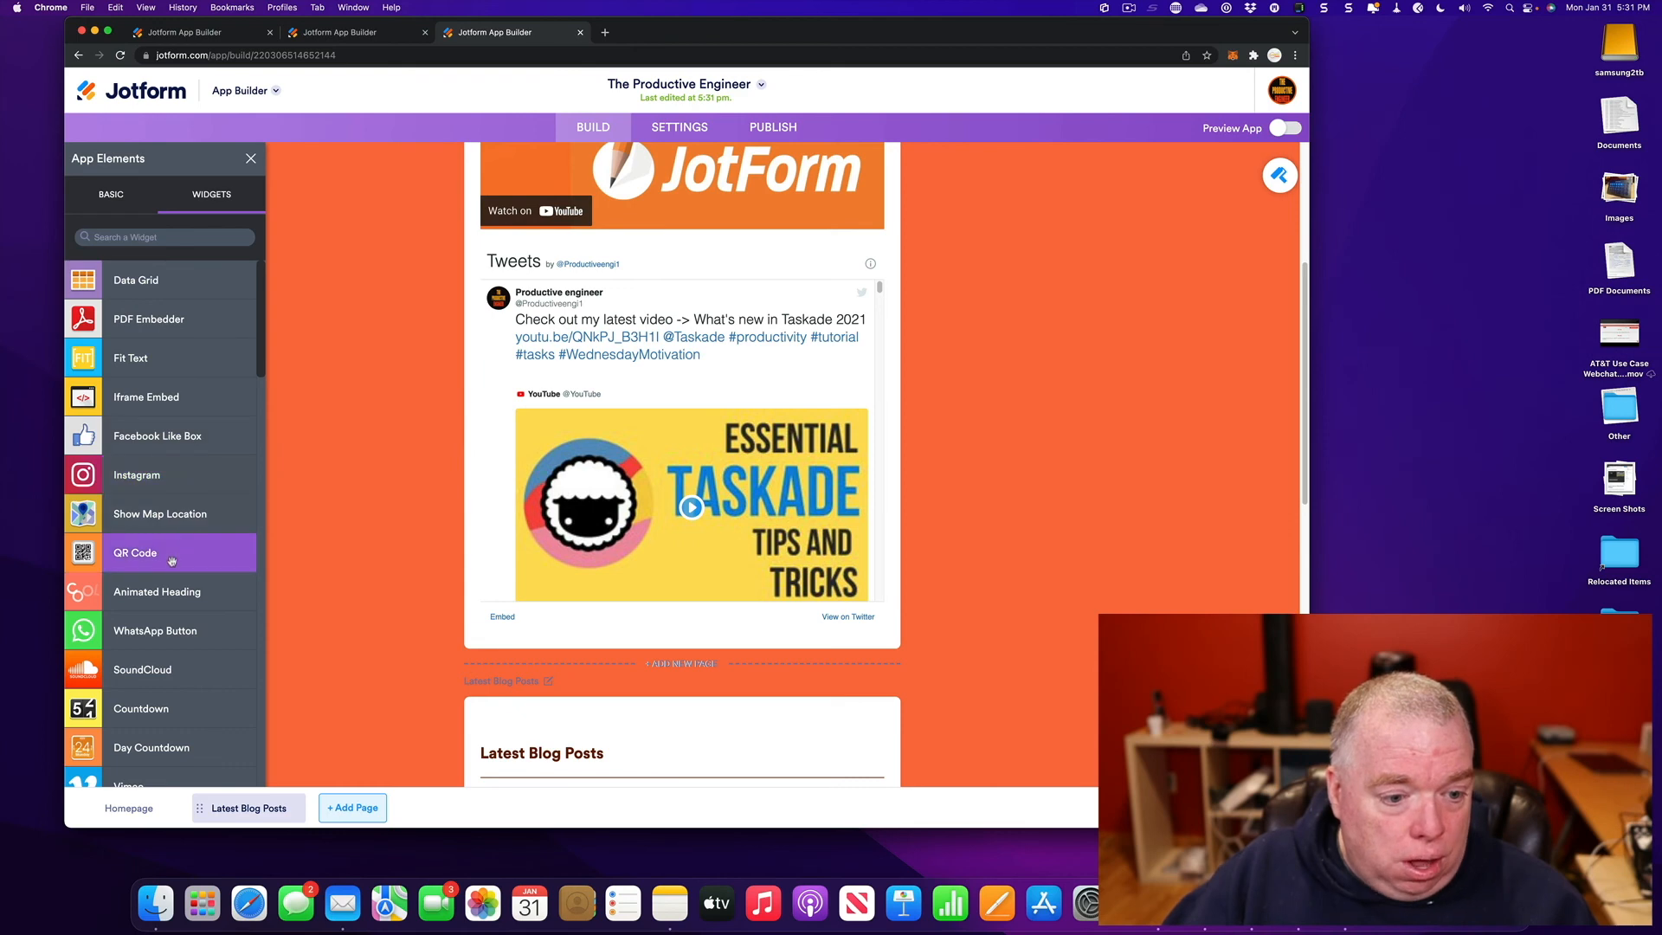
left_click_drag(164, 515, 631, 661)
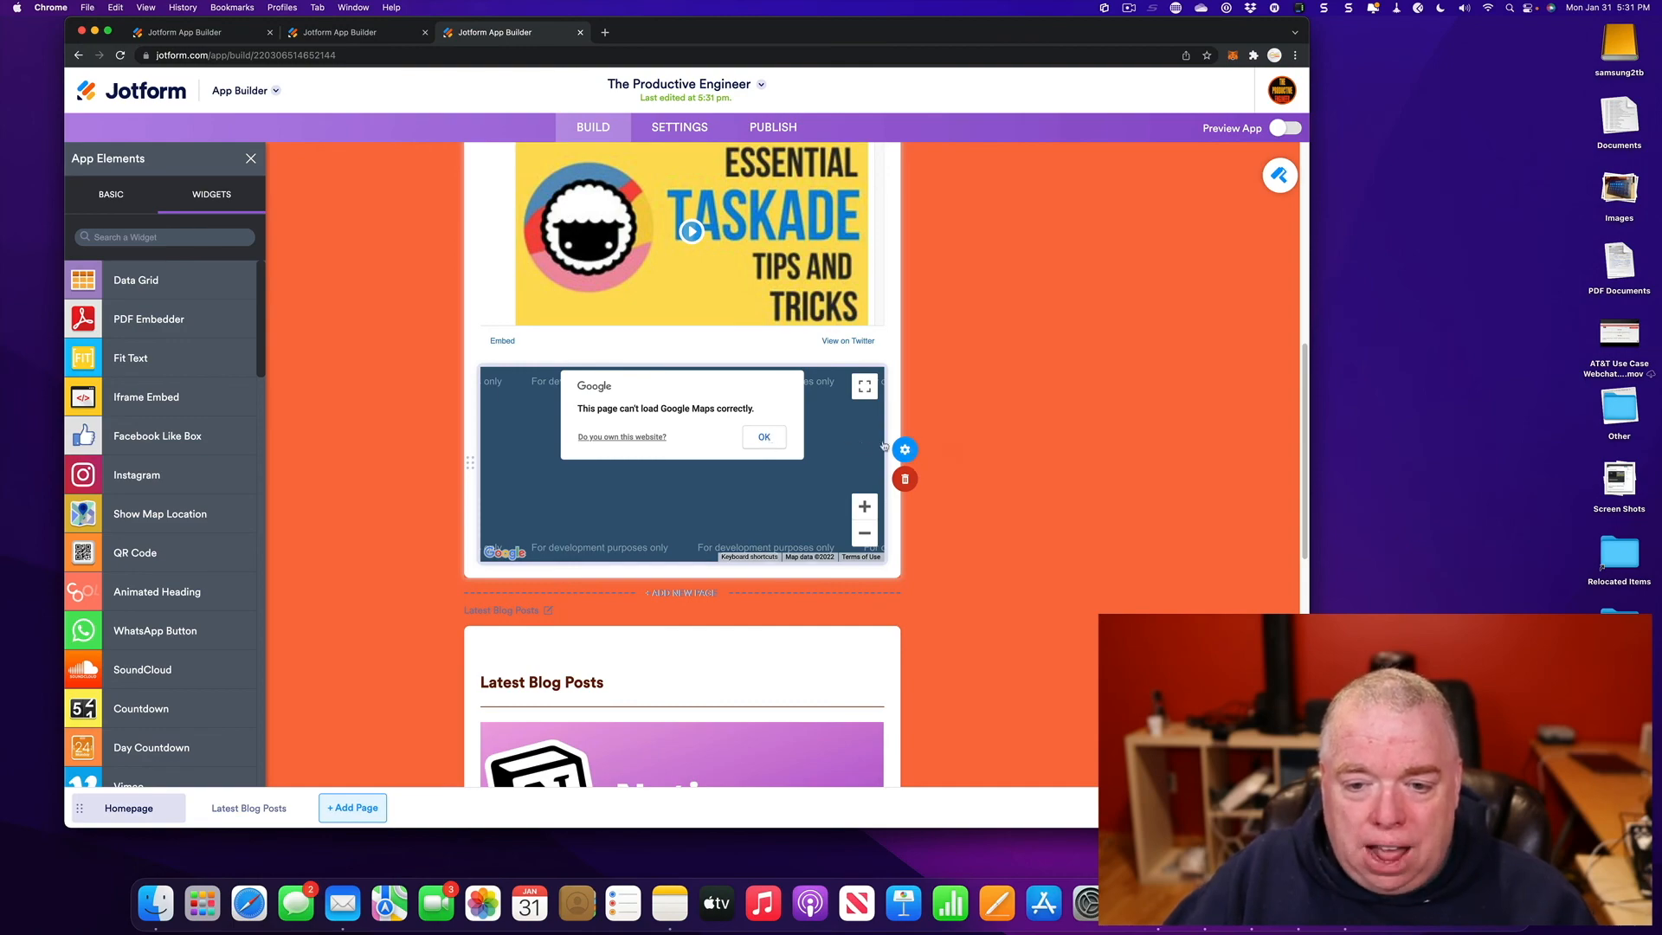
- Open Map Properties and go through the latitude, longitude, zoom level, address text and API key fields
left_click(921, 447)
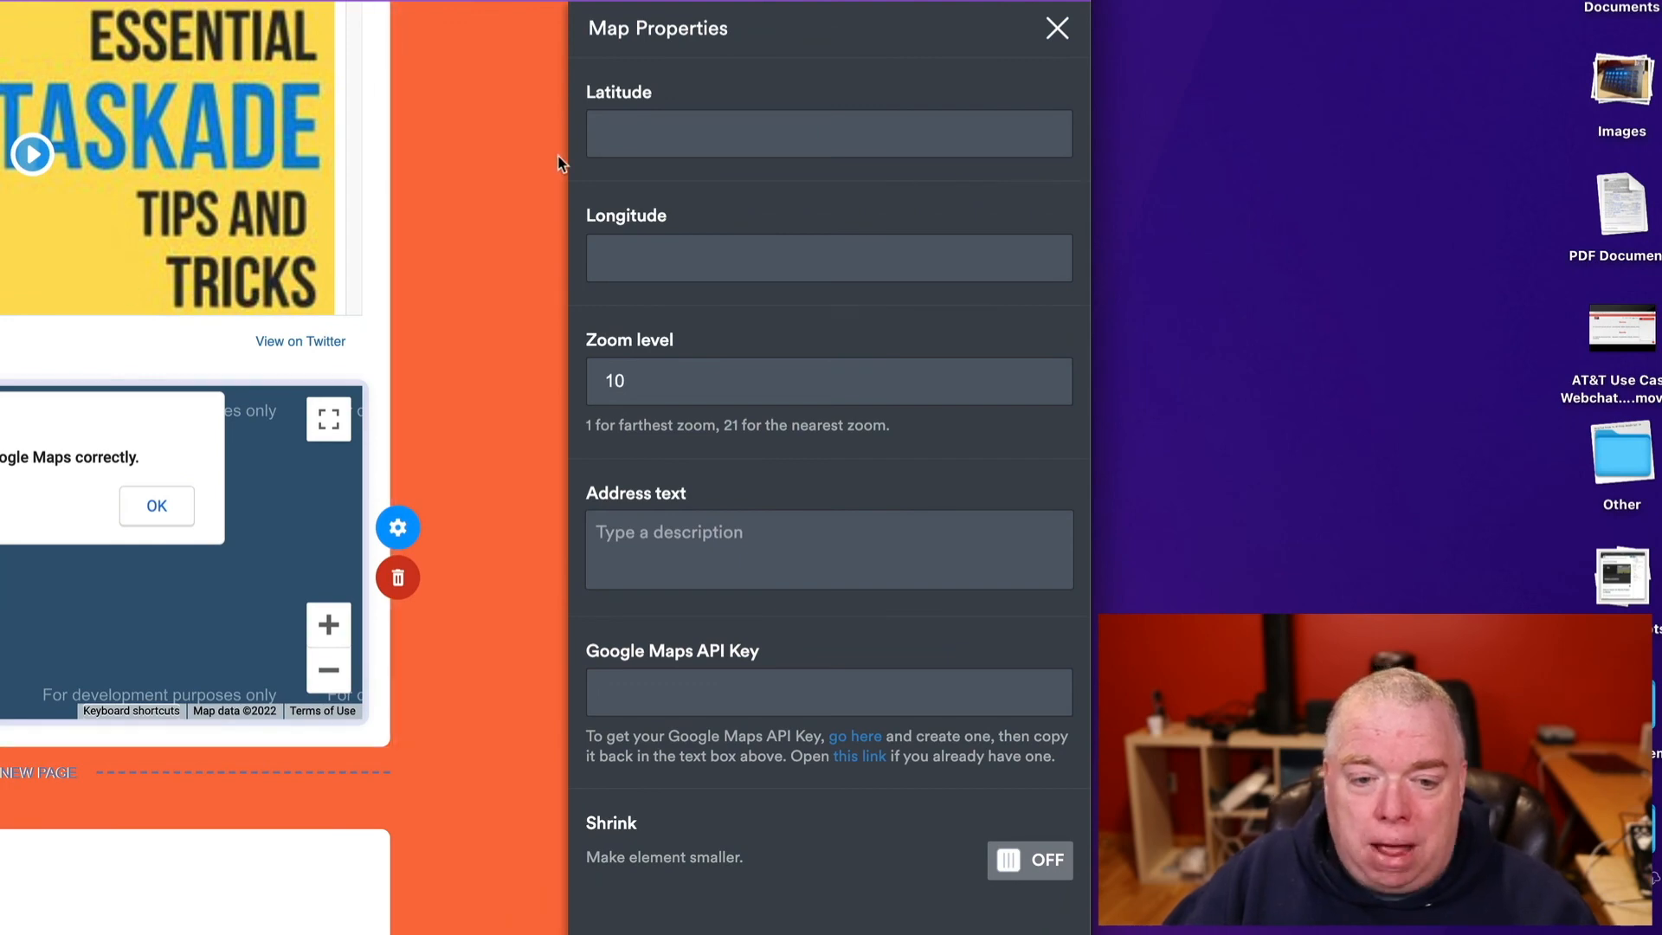
left_click(684, 699)
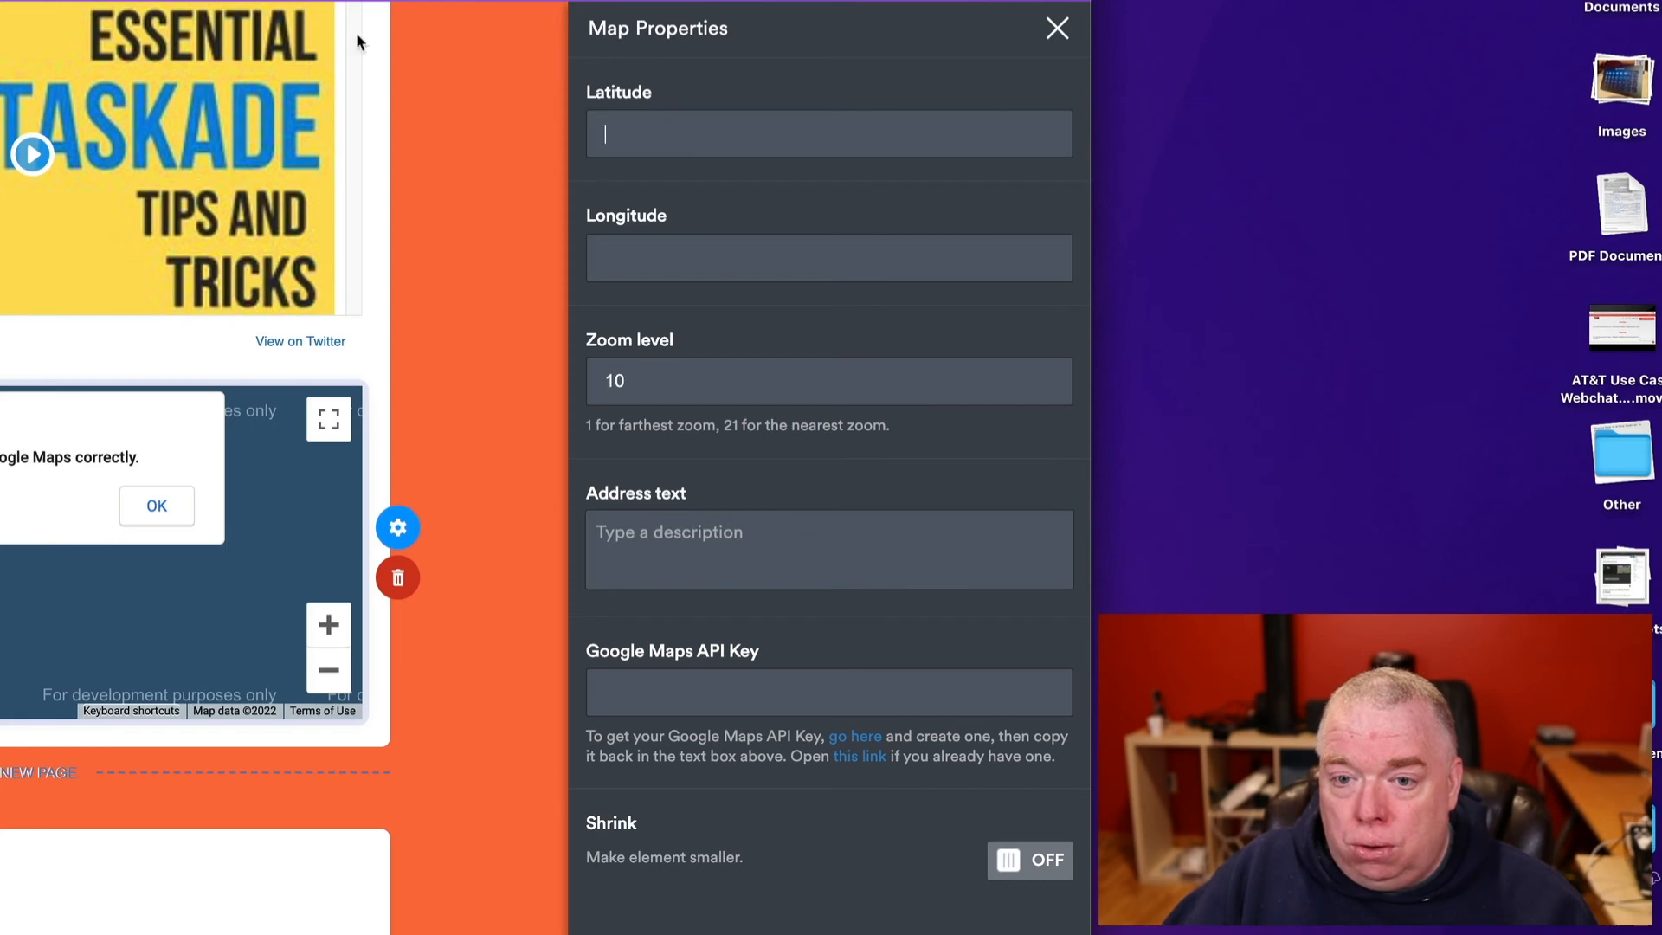
left_click(675, 247)
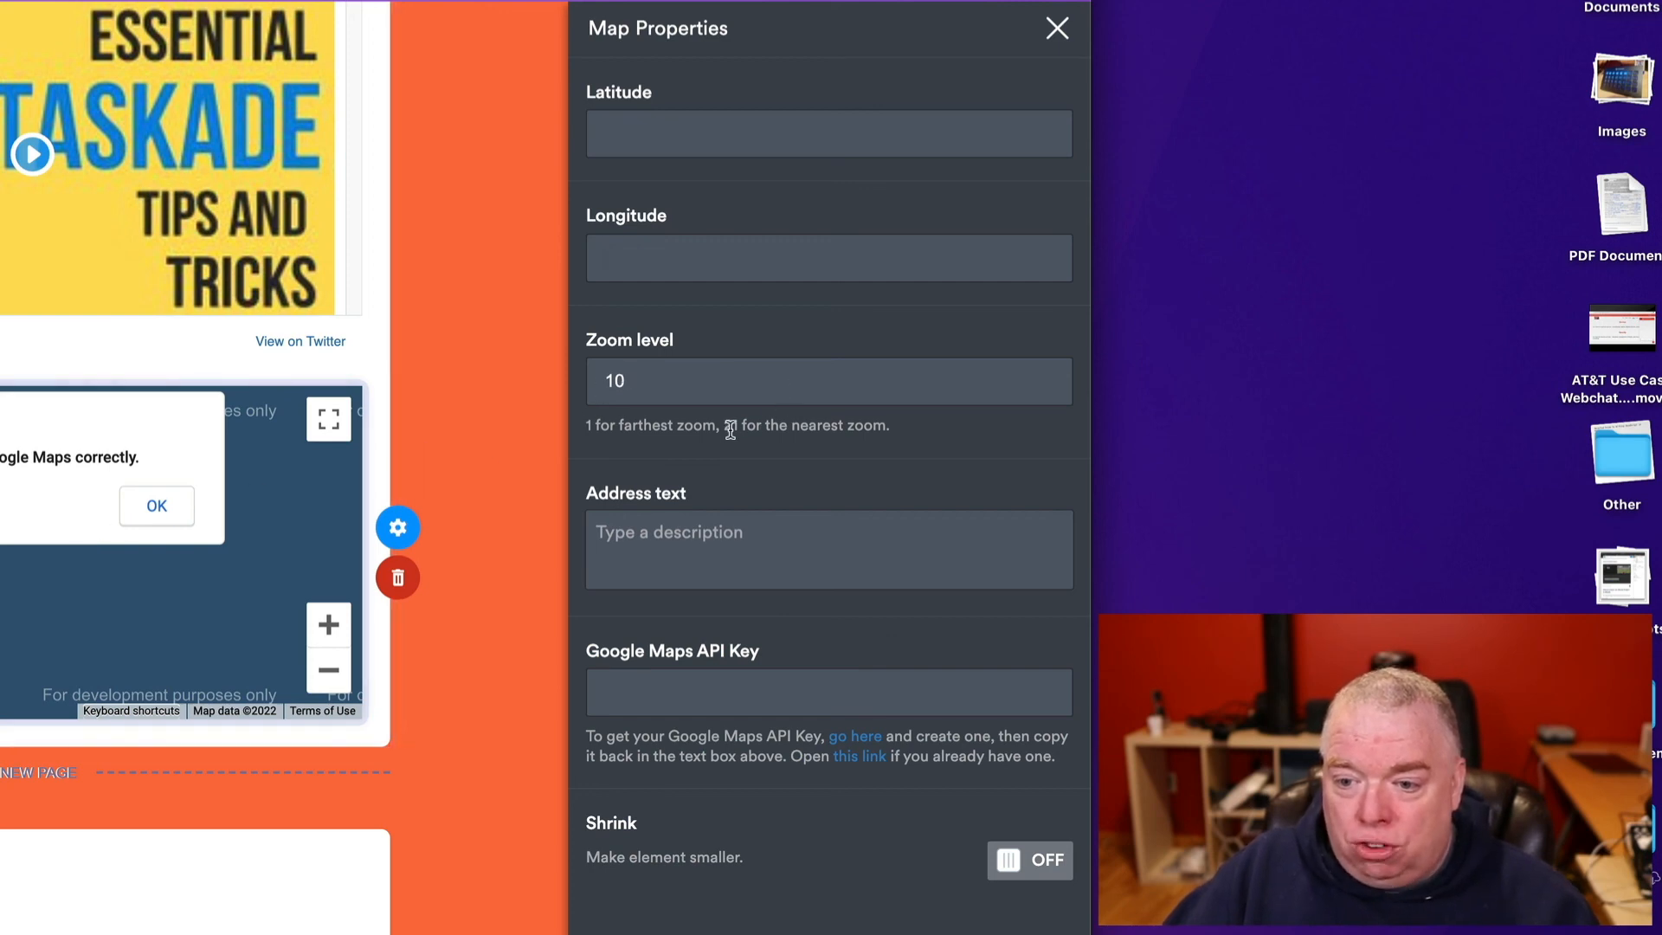
left_click_drag(732, 426, 853, 434)
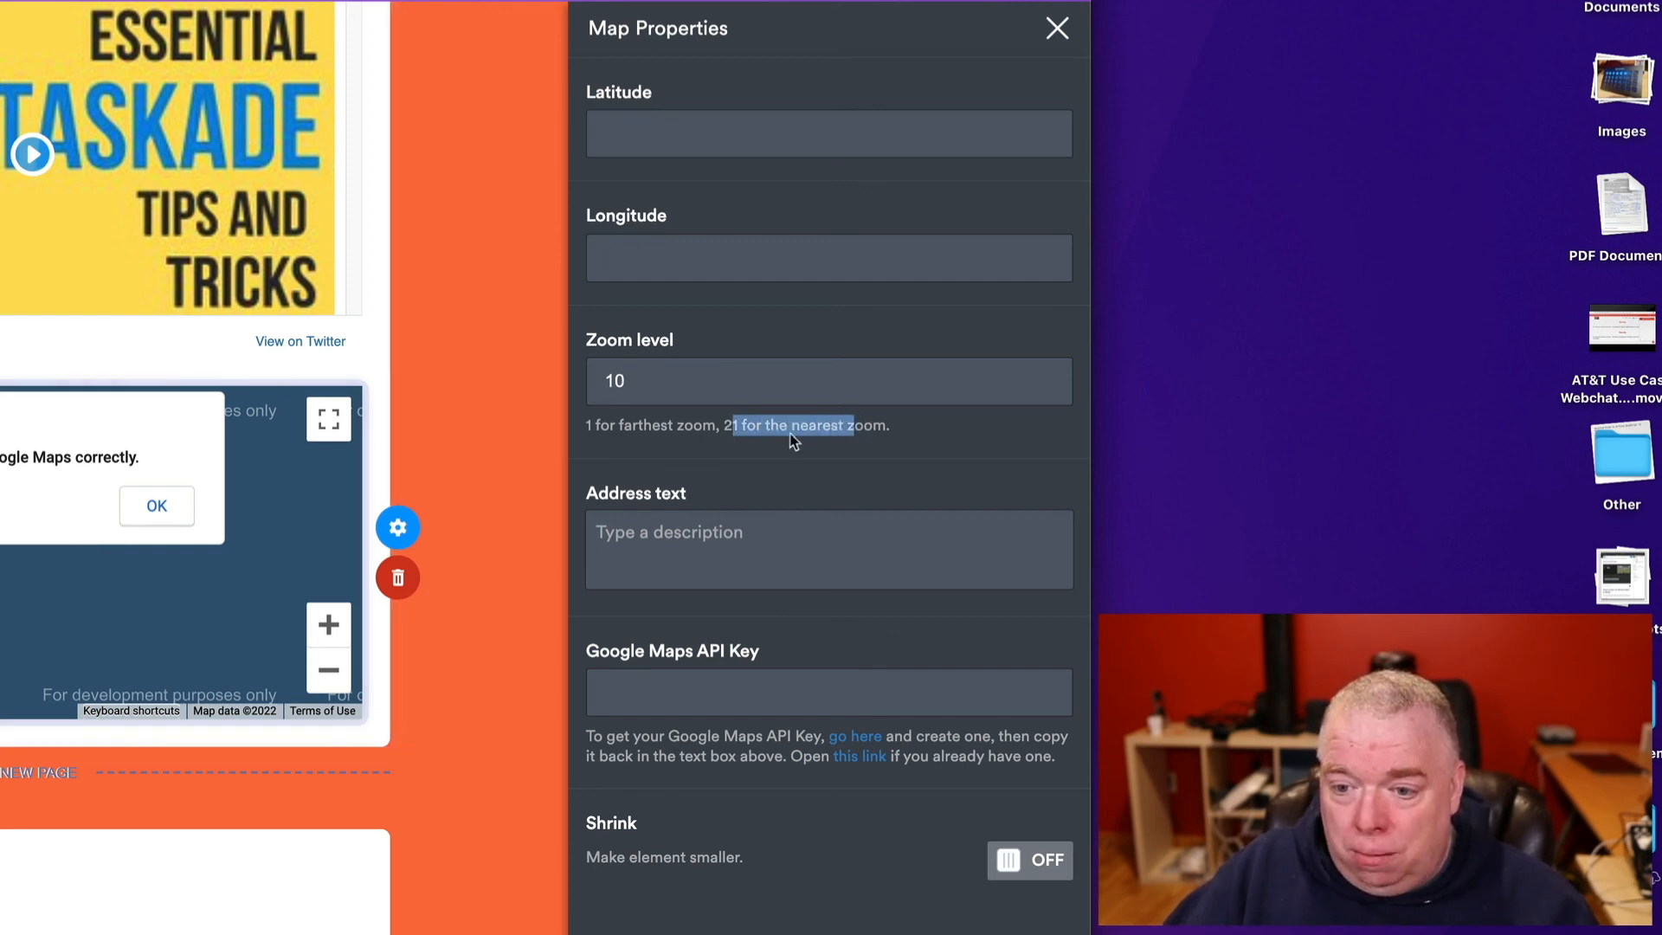
left_click(734, 426)
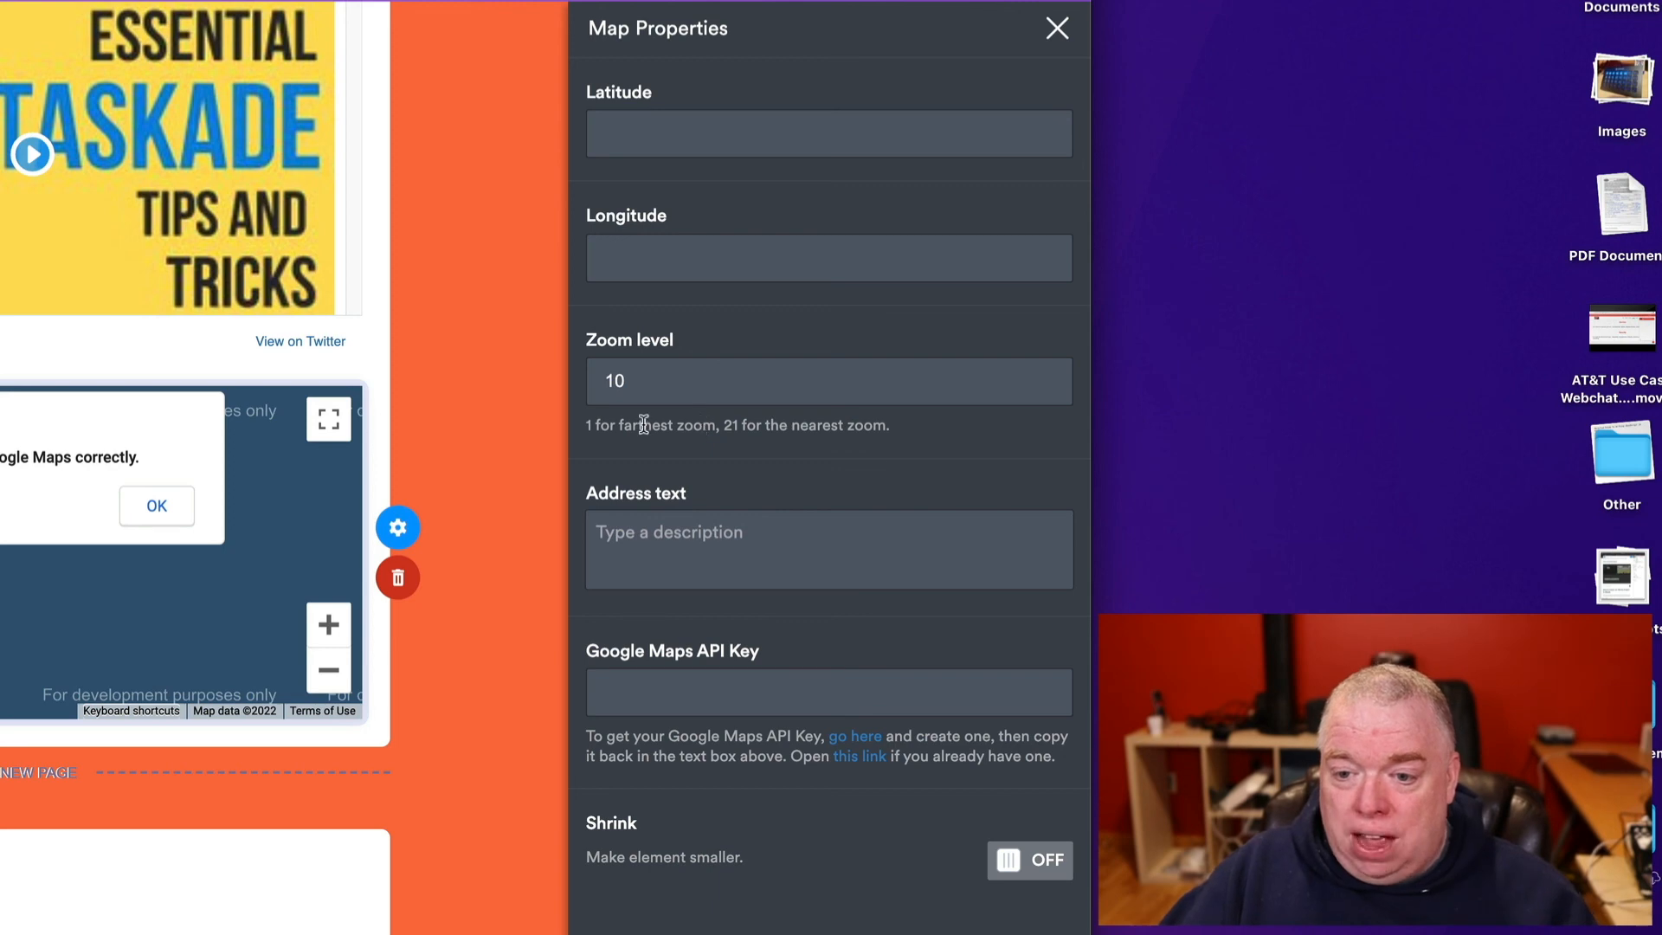
left_click(792, 517)
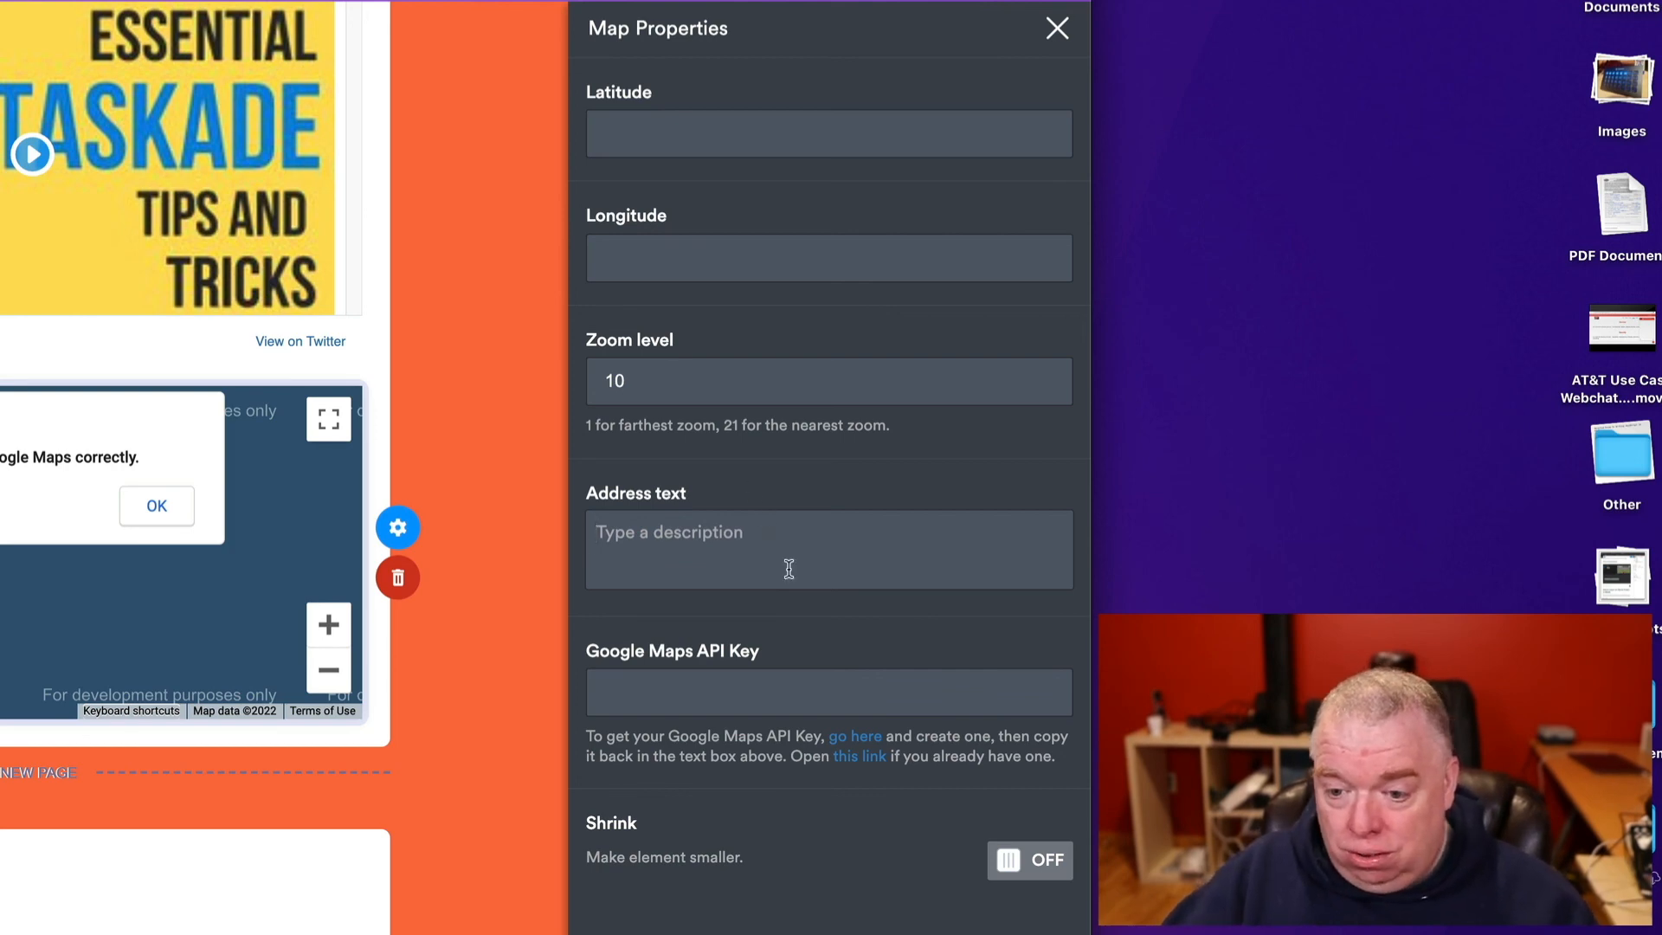
left_click(712, 696)
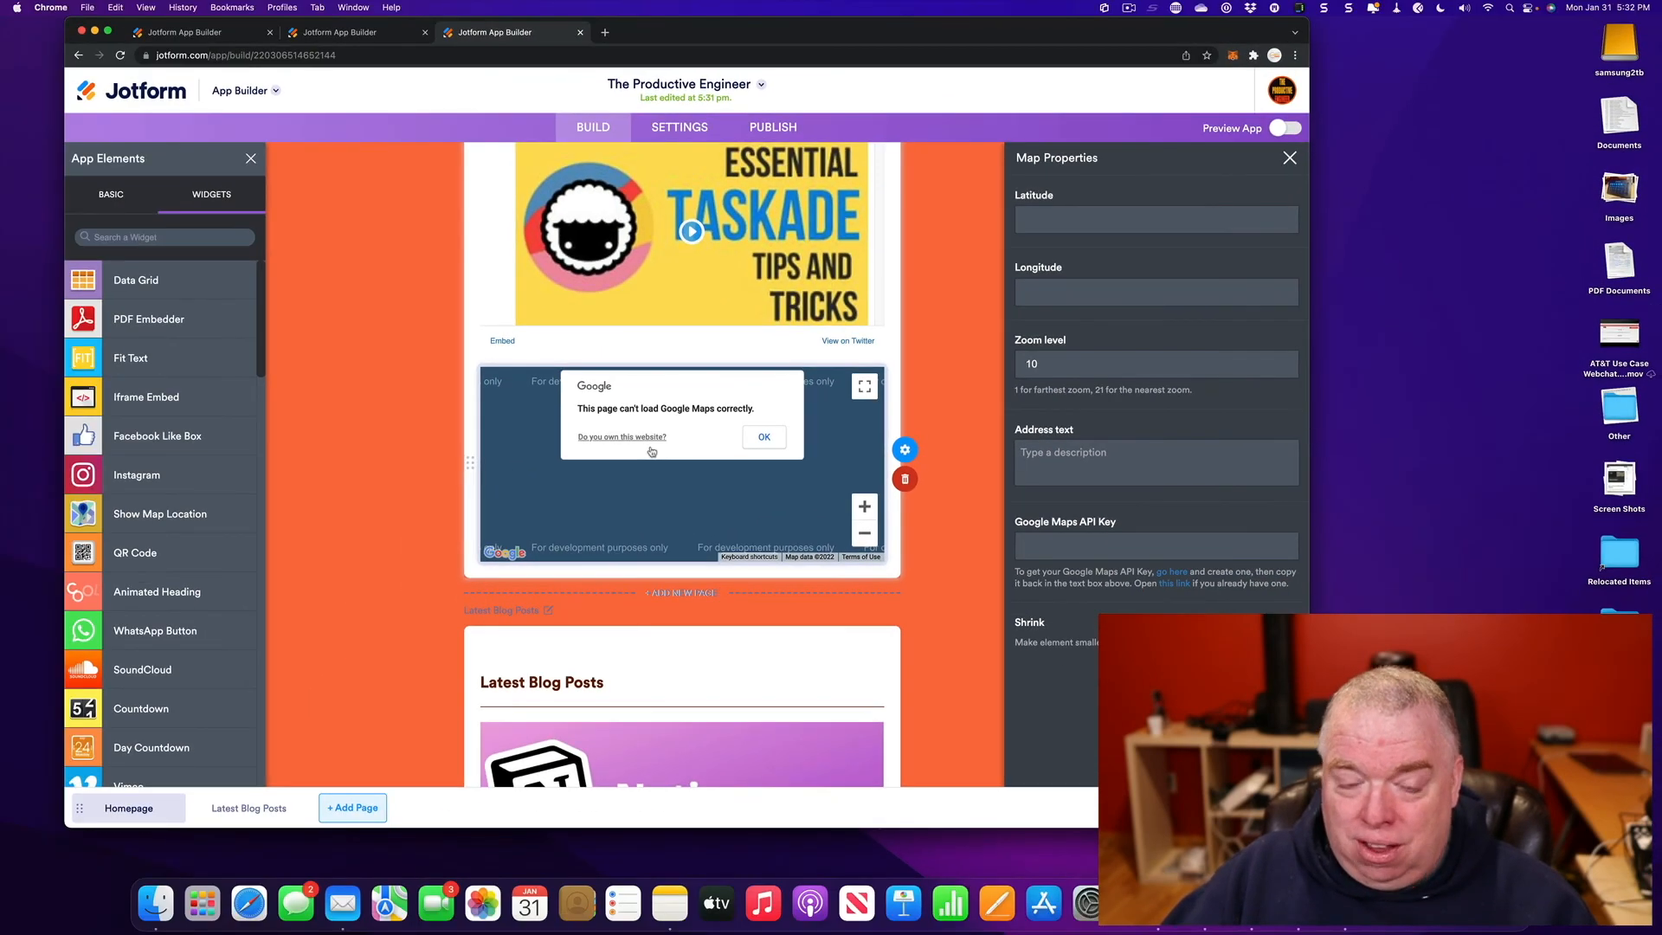
- Delete the map widget so Latest Blog Posts follows the Tweets feed directly
left_click(922, 479)
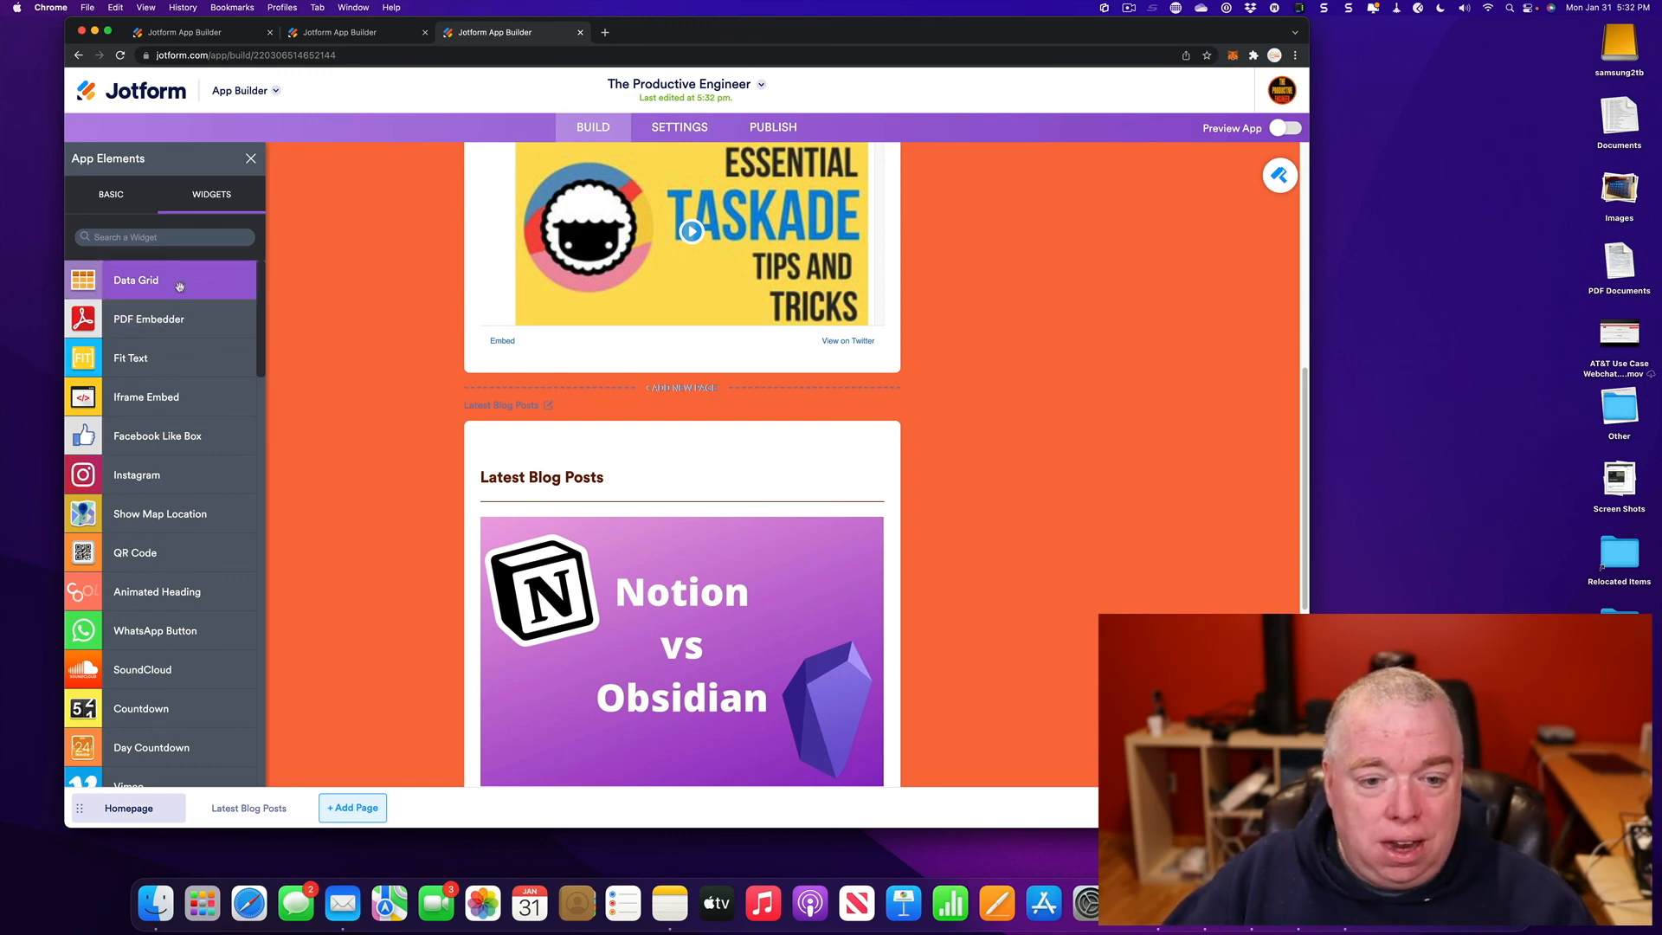
- Drop a Data Grid widget under the Twitter embed and open its settings
left_click_drag(179, 286, 666, 394)
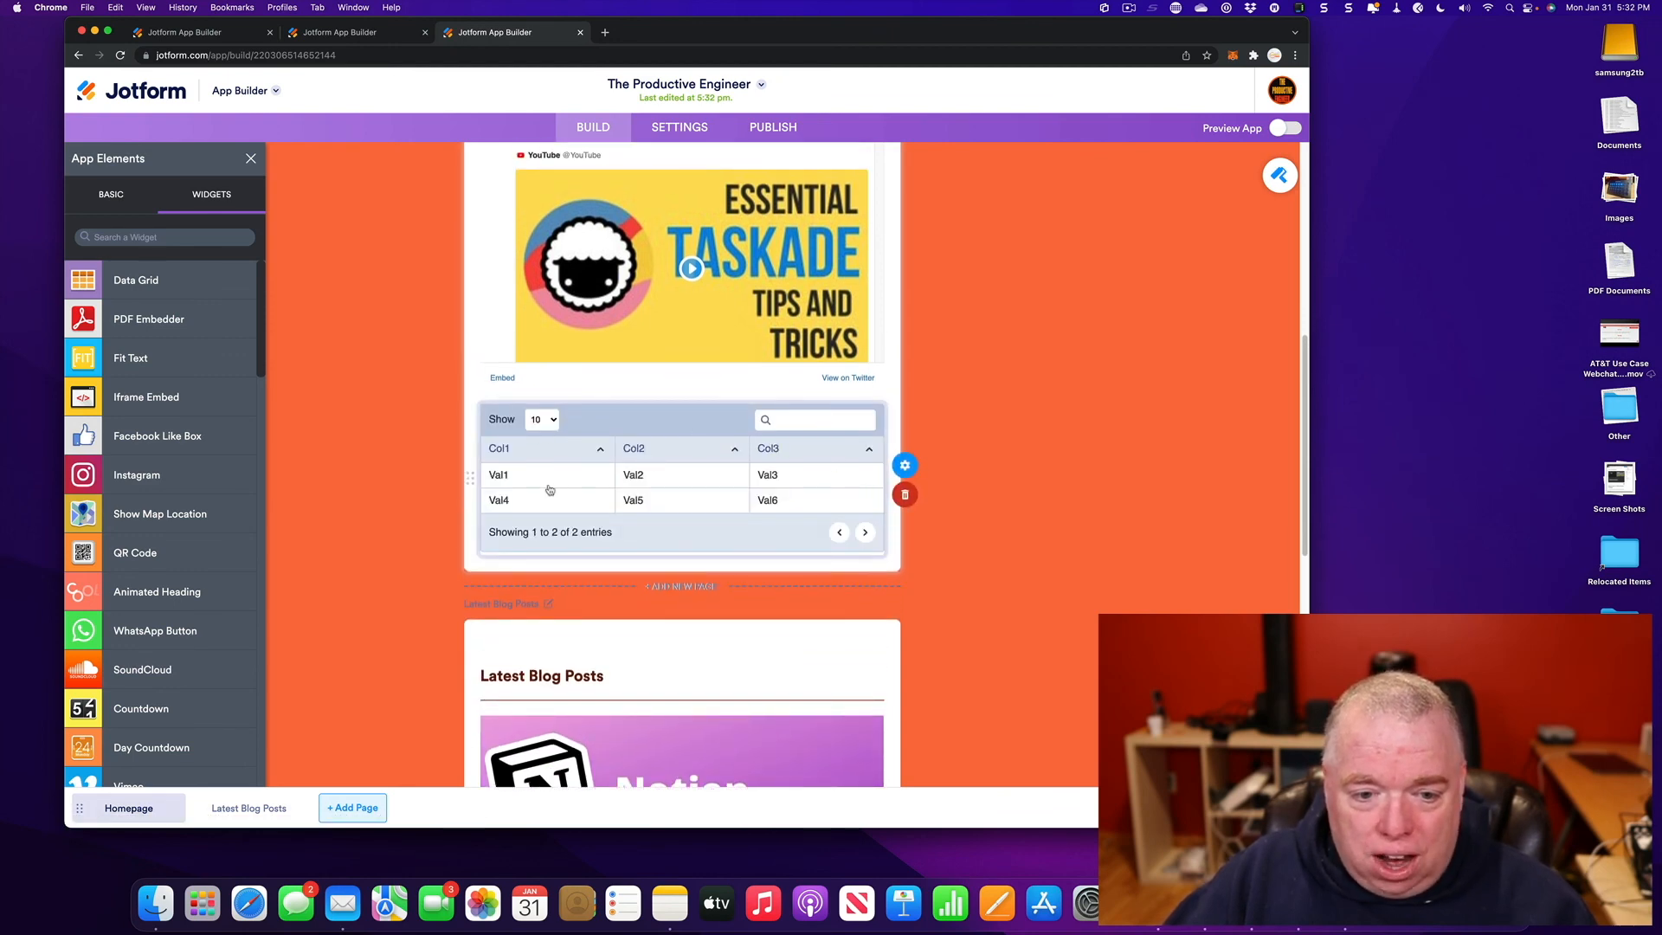
left_click(906, 465)
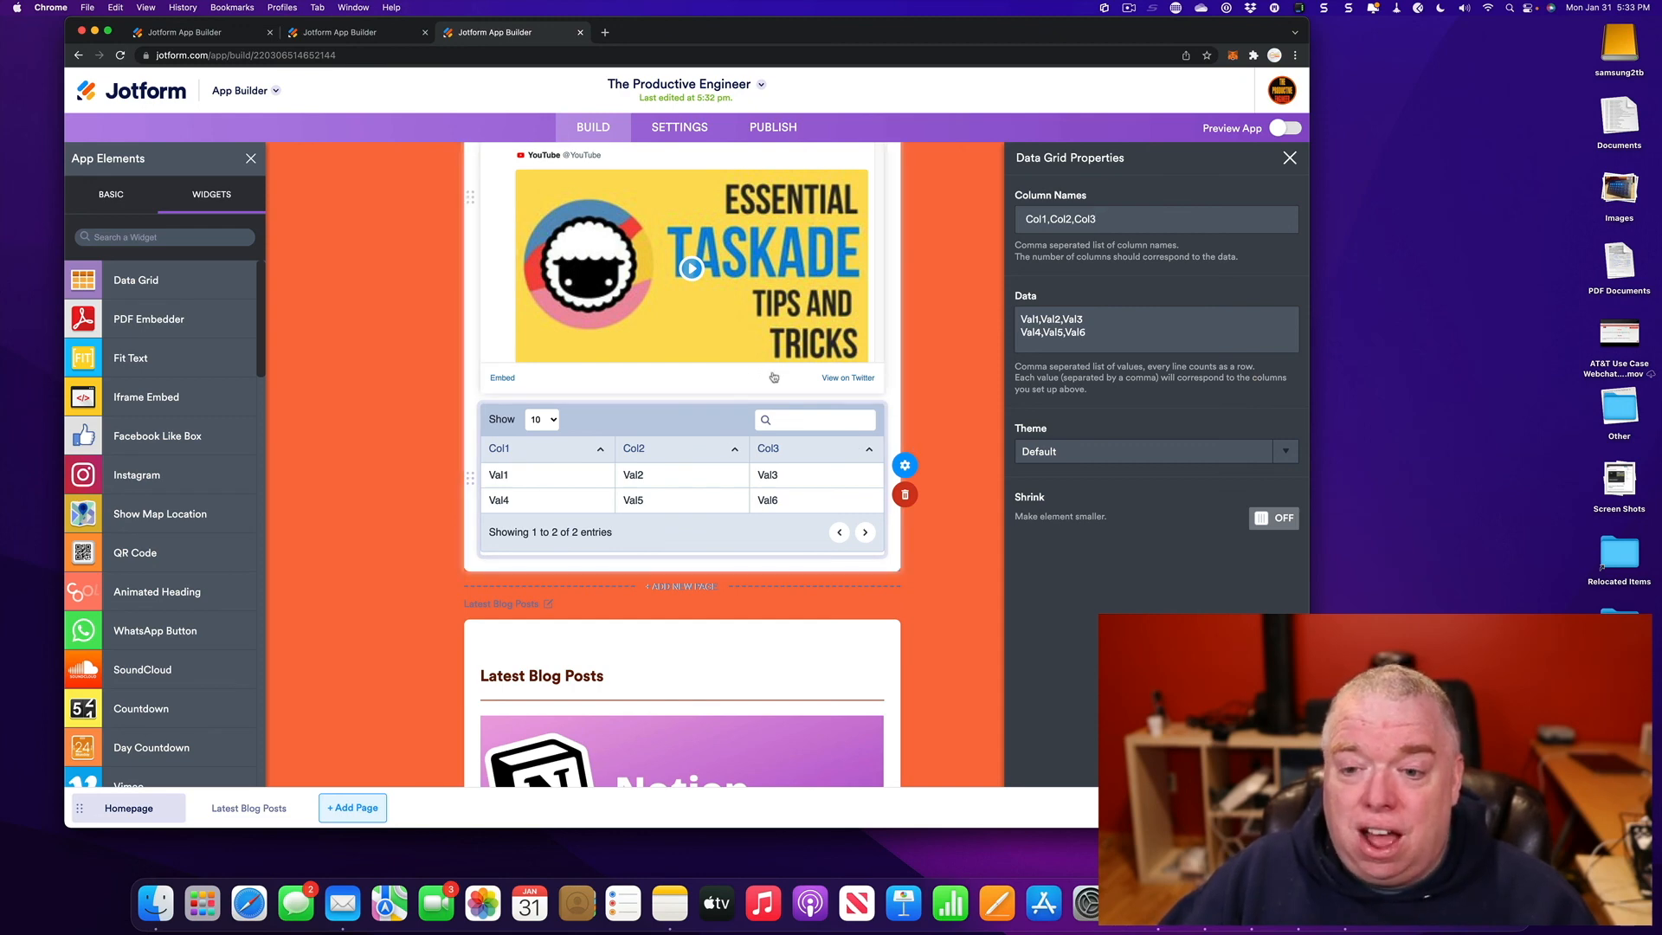
- Rename the grid's Col1 column to Name and replace Val1 with a sample first name
double_click(1038, 220)
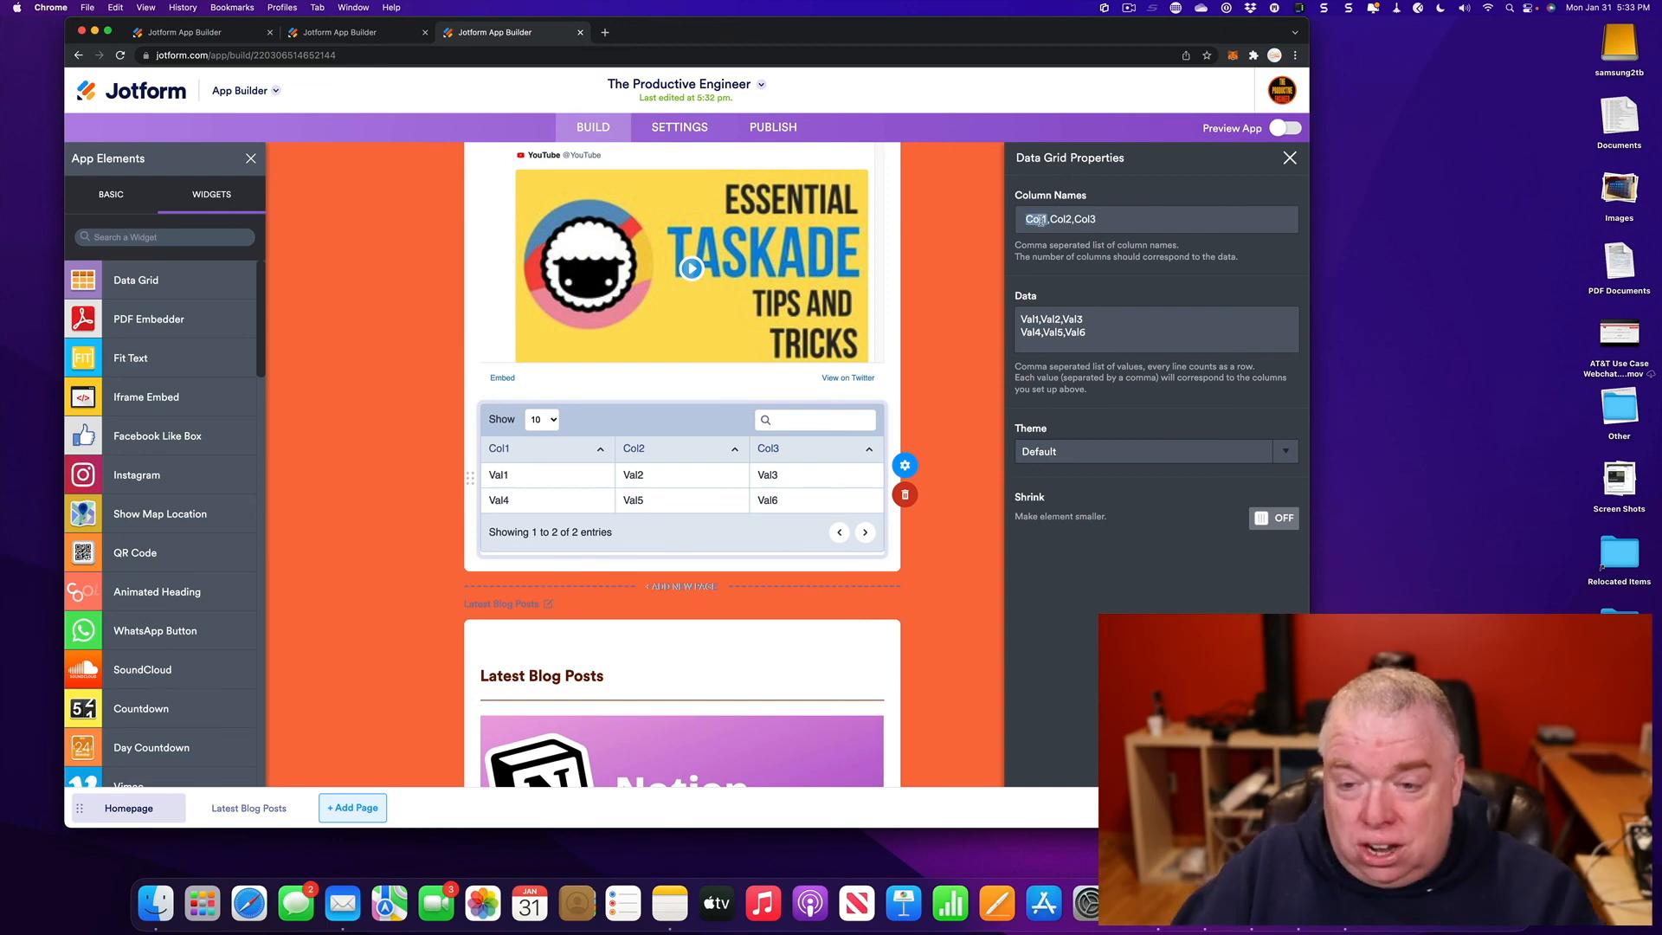
key("BackSpace")
type("Name")
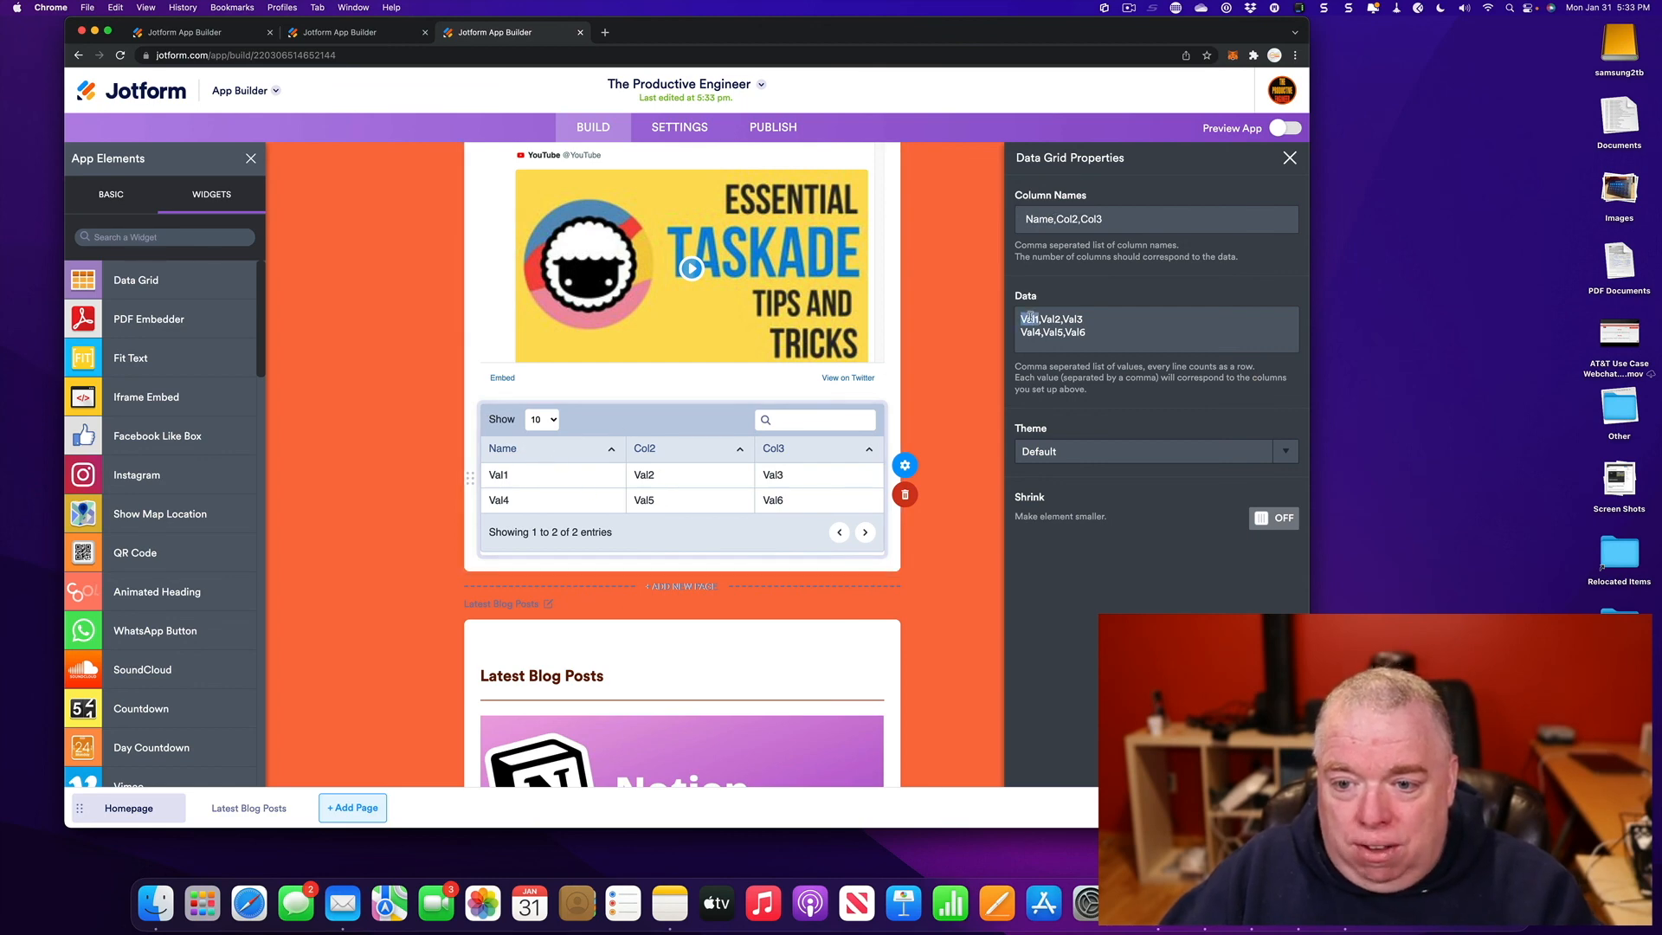
type("Jimmy")
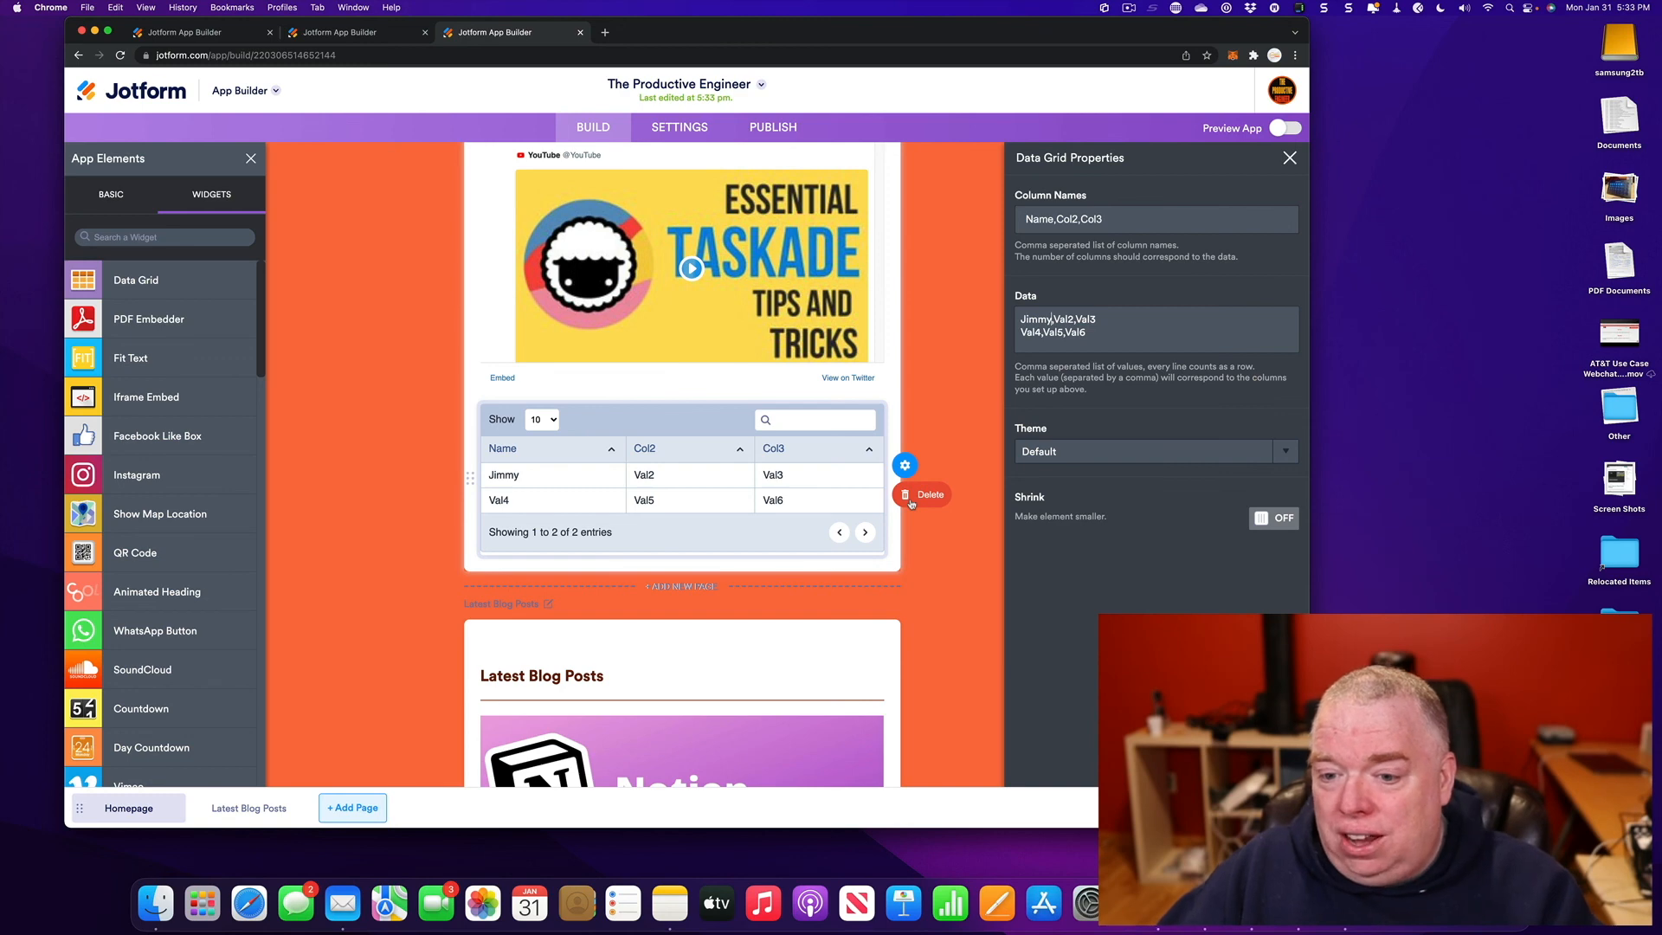
- Try the Very Berry and Classic Blue grid themes, settling on Colorful
left_click(1266, 453)
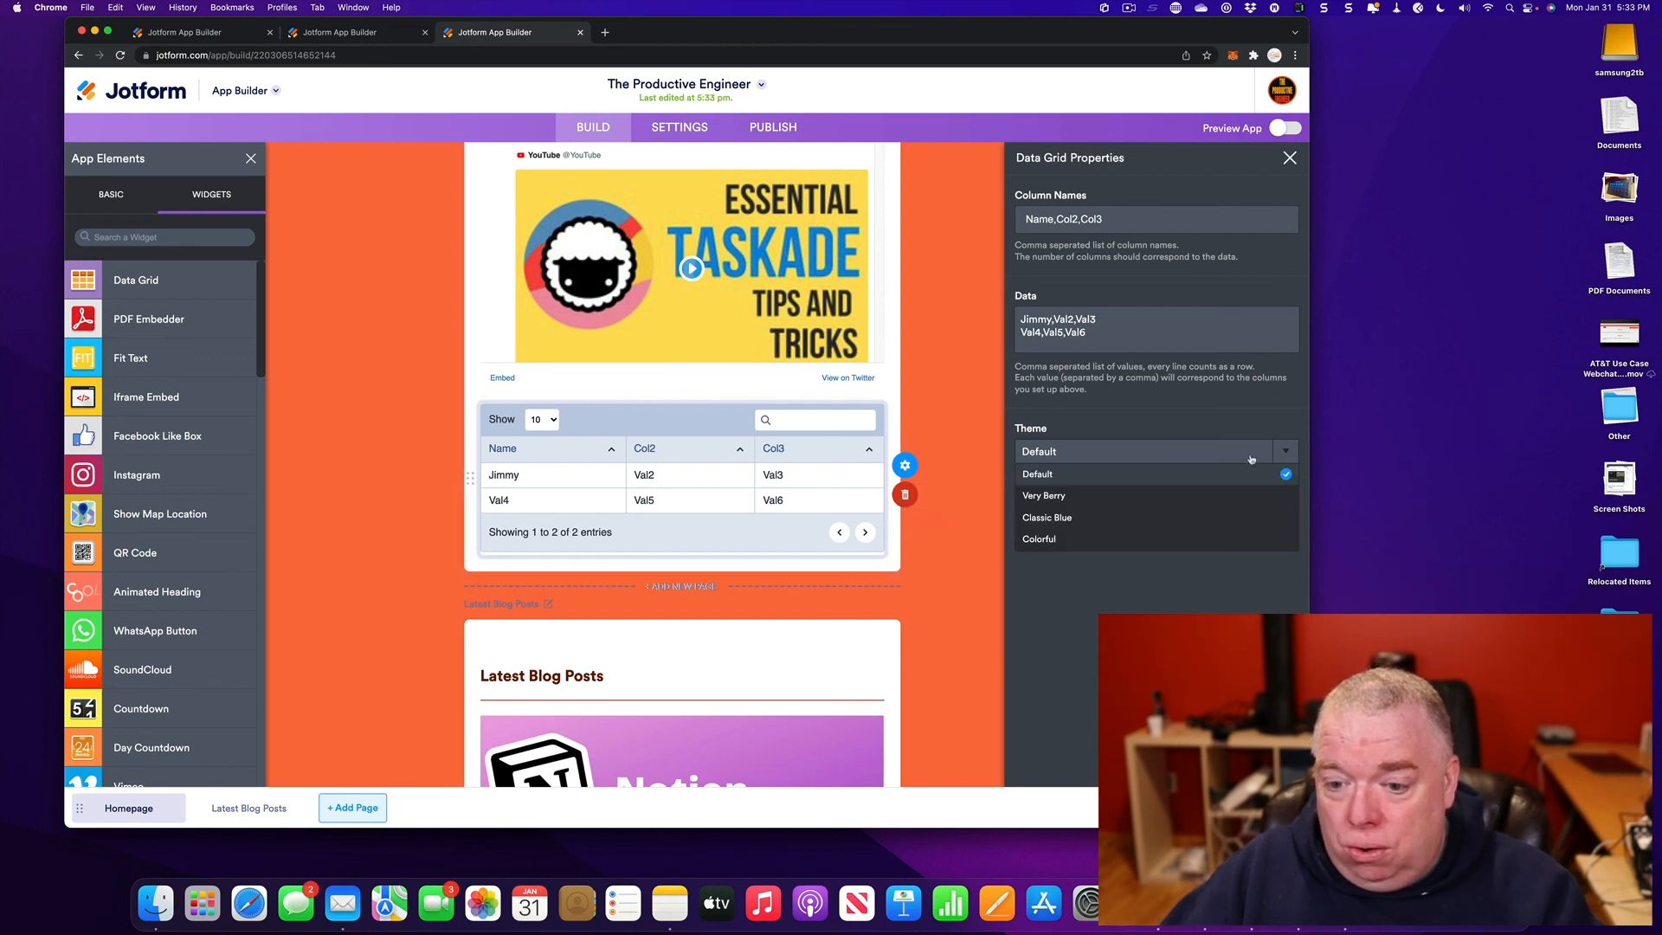
left_click(1080, 474)
left_click(1073, 450)
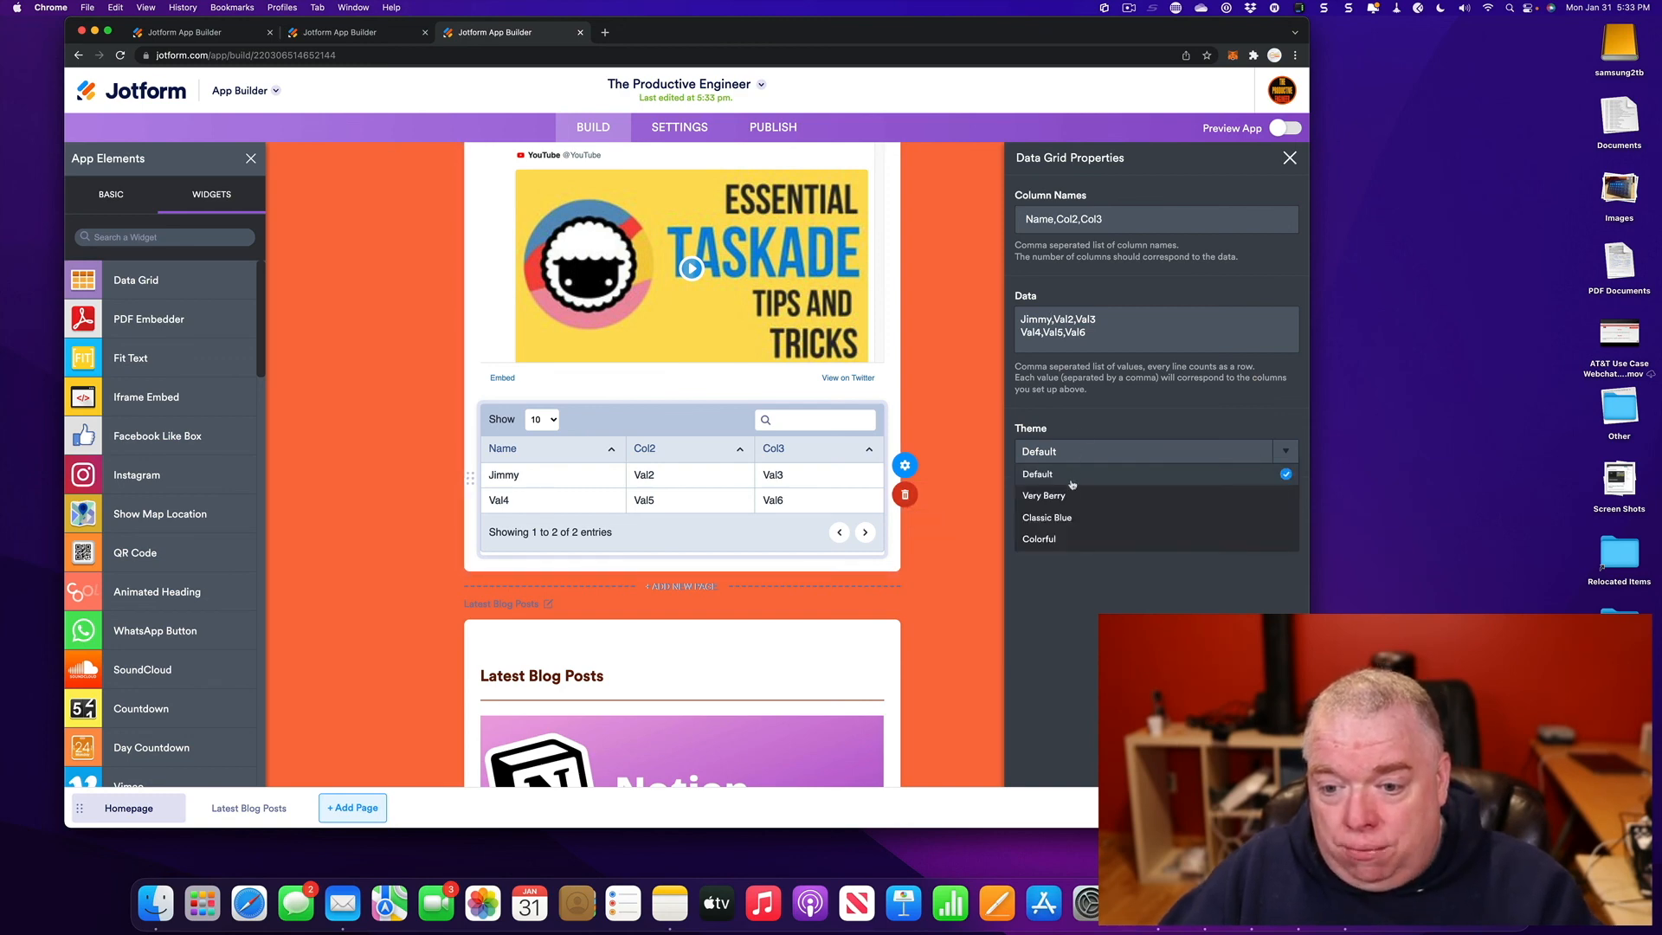
left_click(1066, 490)
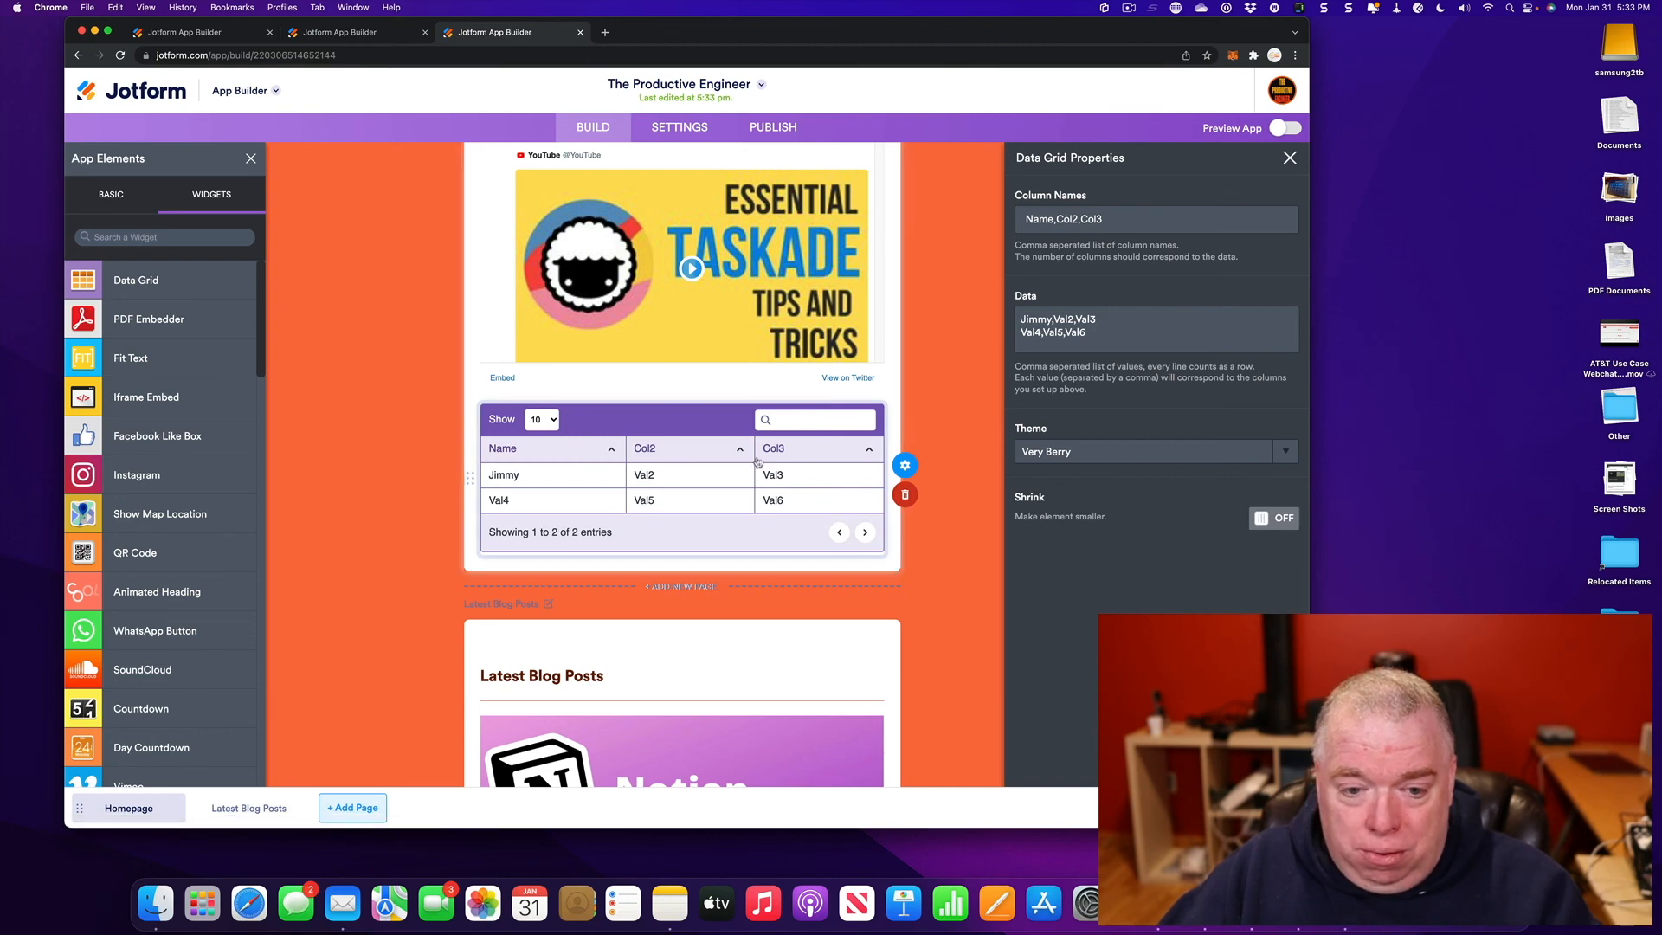
left_click(1073, 451)
left_click(1058, 514)
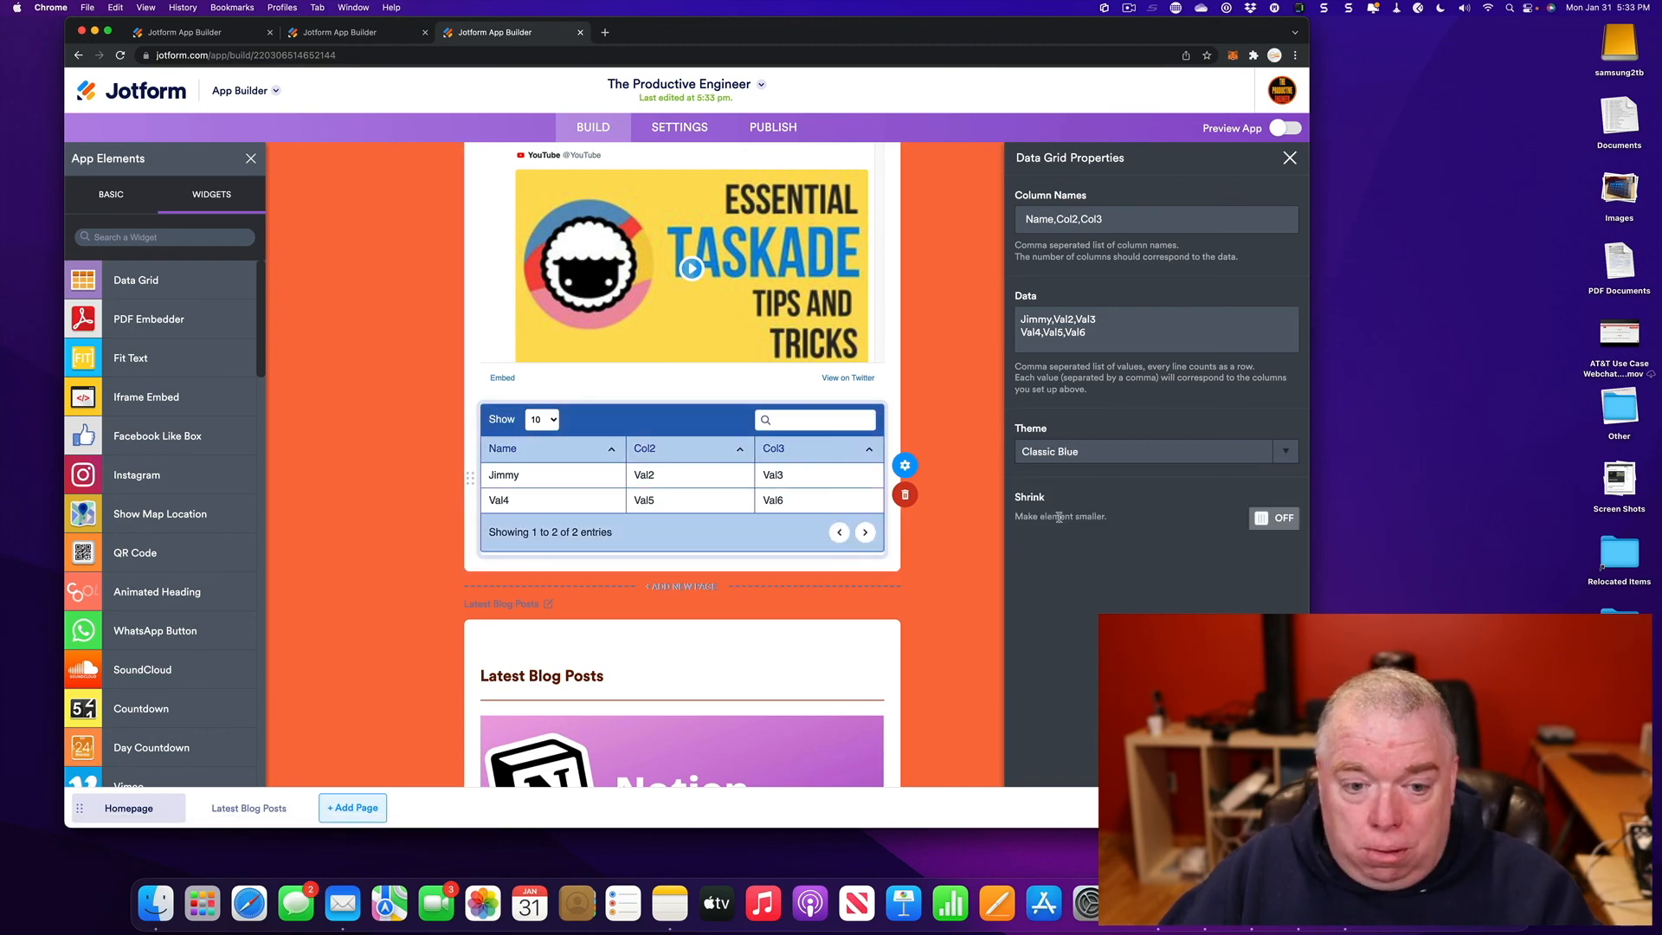
left_click(1066, 452)
left_click(1064, 540)
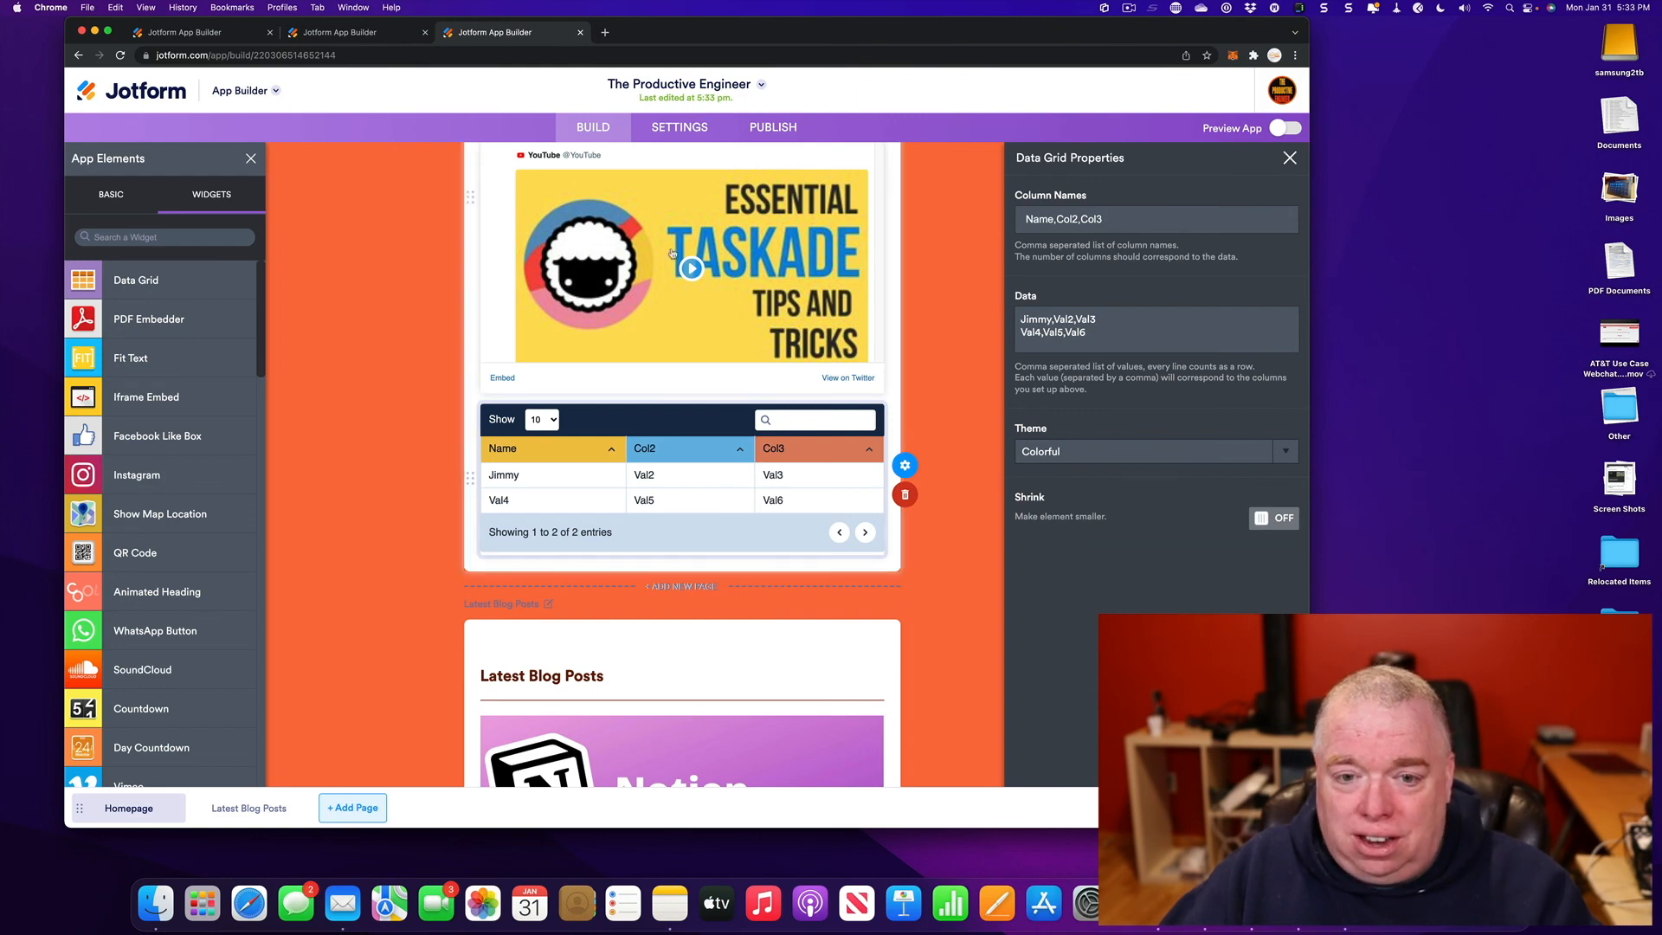
scroll(714, 451, "up", 1)
scroll(714, 451, "up", 3)
scroll(715, 519, "down", 8)
scroll(717, 606, "up", 8)
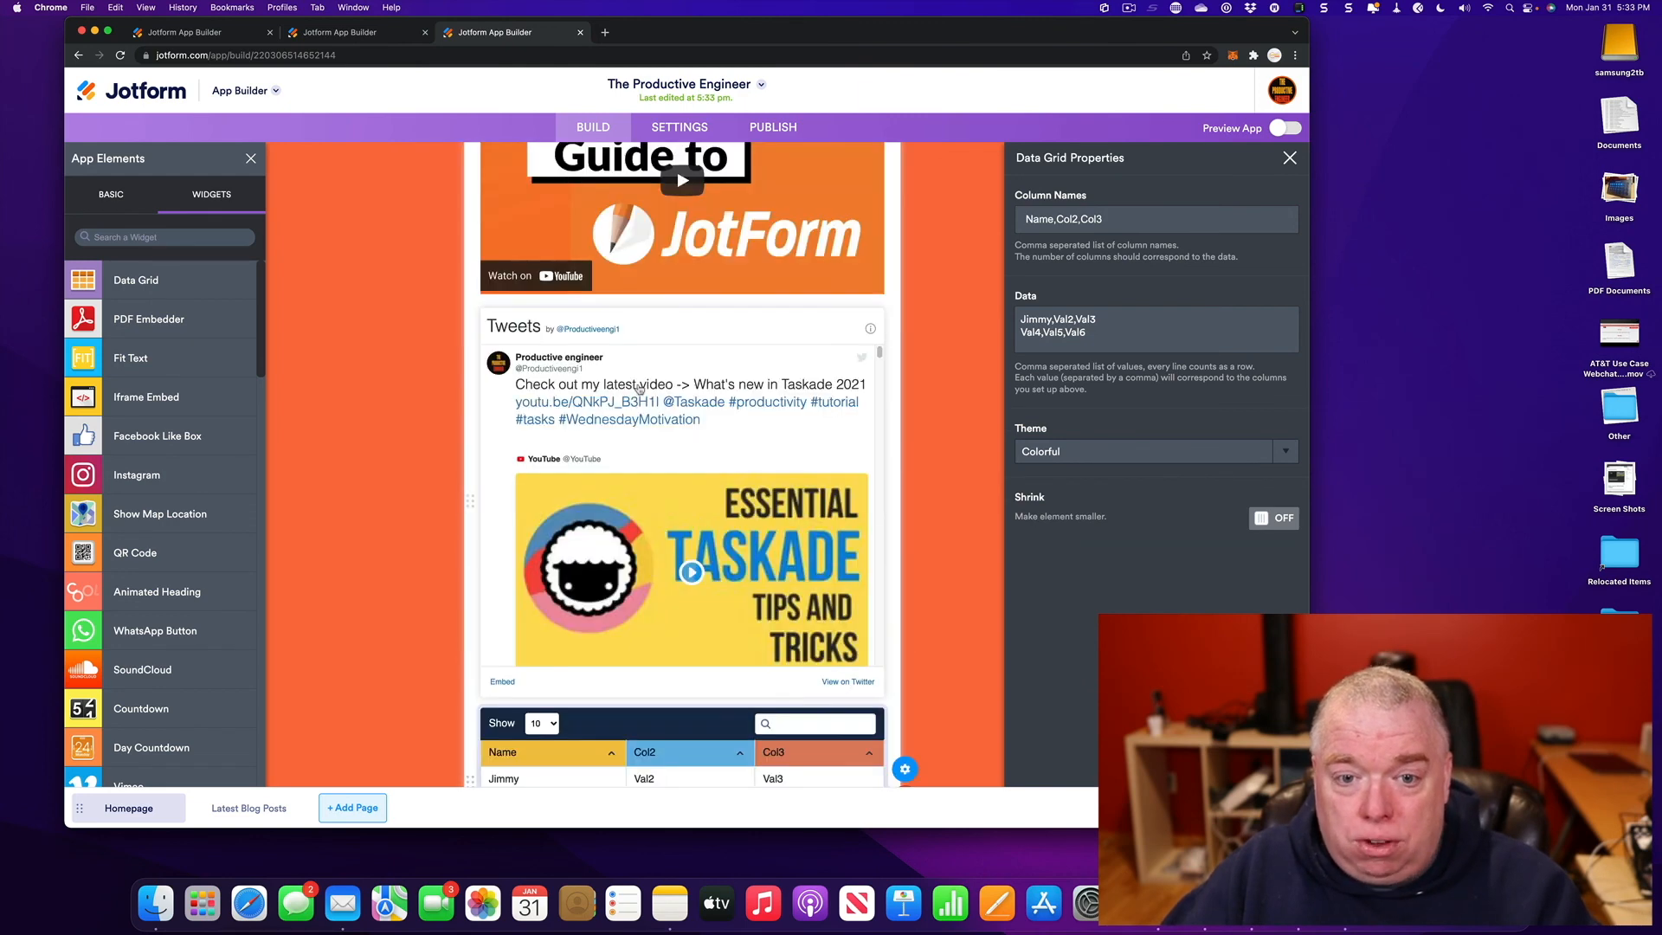
scroll(717, 631, "down", 2)
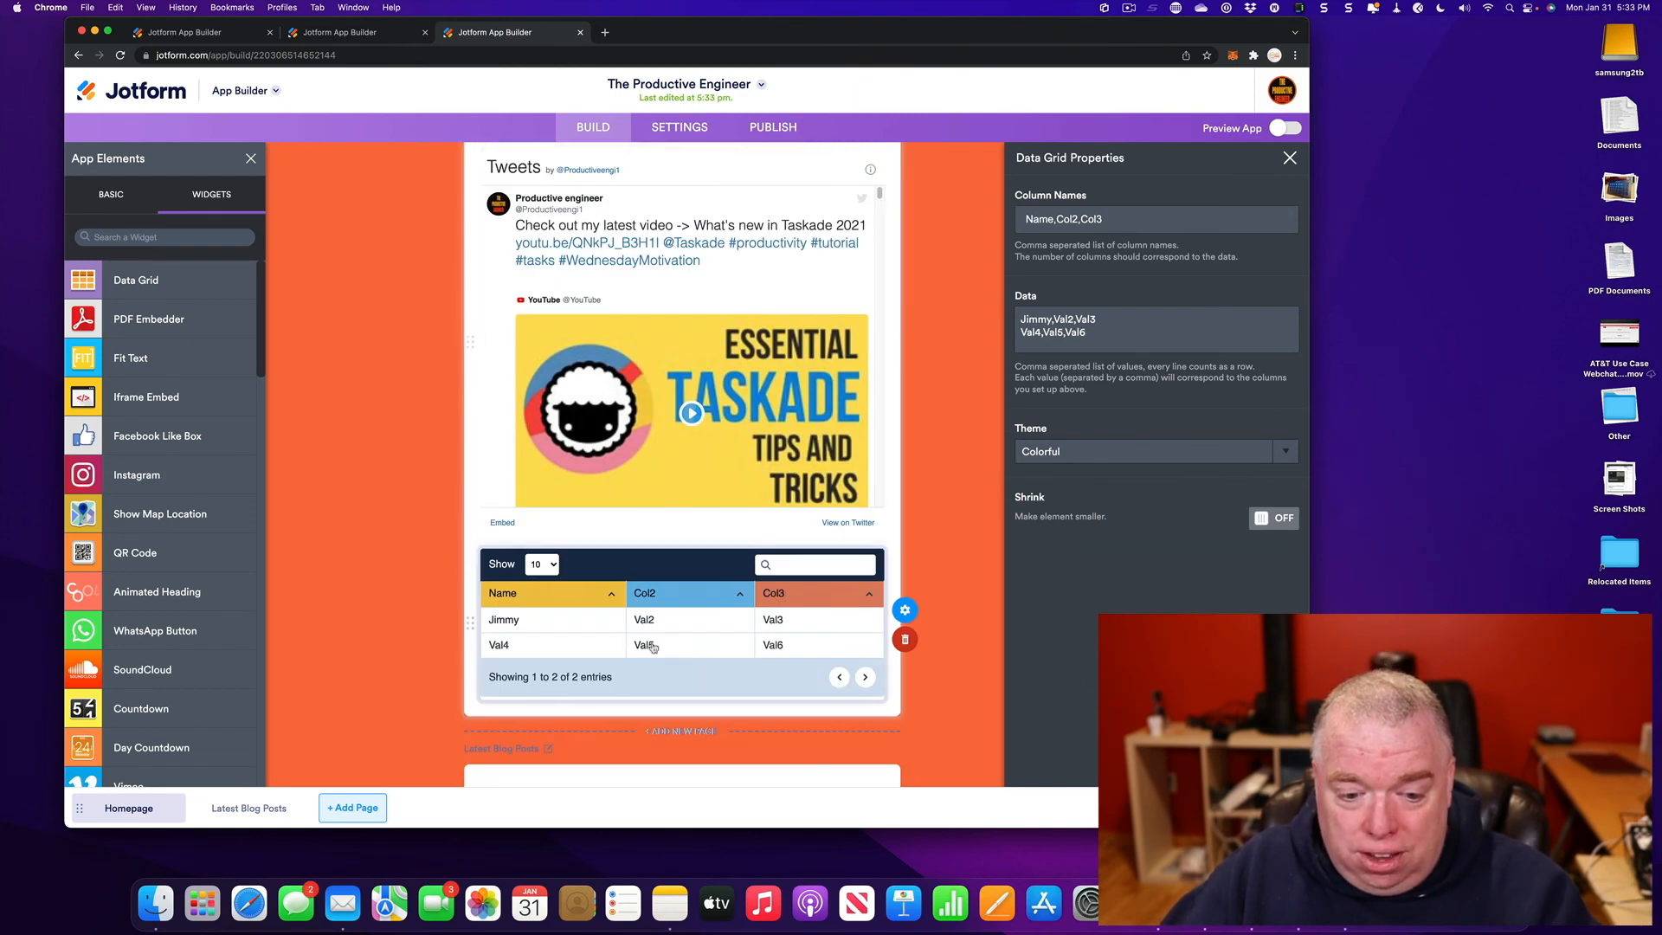
- Delete the data grid from the homepage and browse through the Widgets list
left_click(913, 640)
scroll(989, 605, "up", 3)
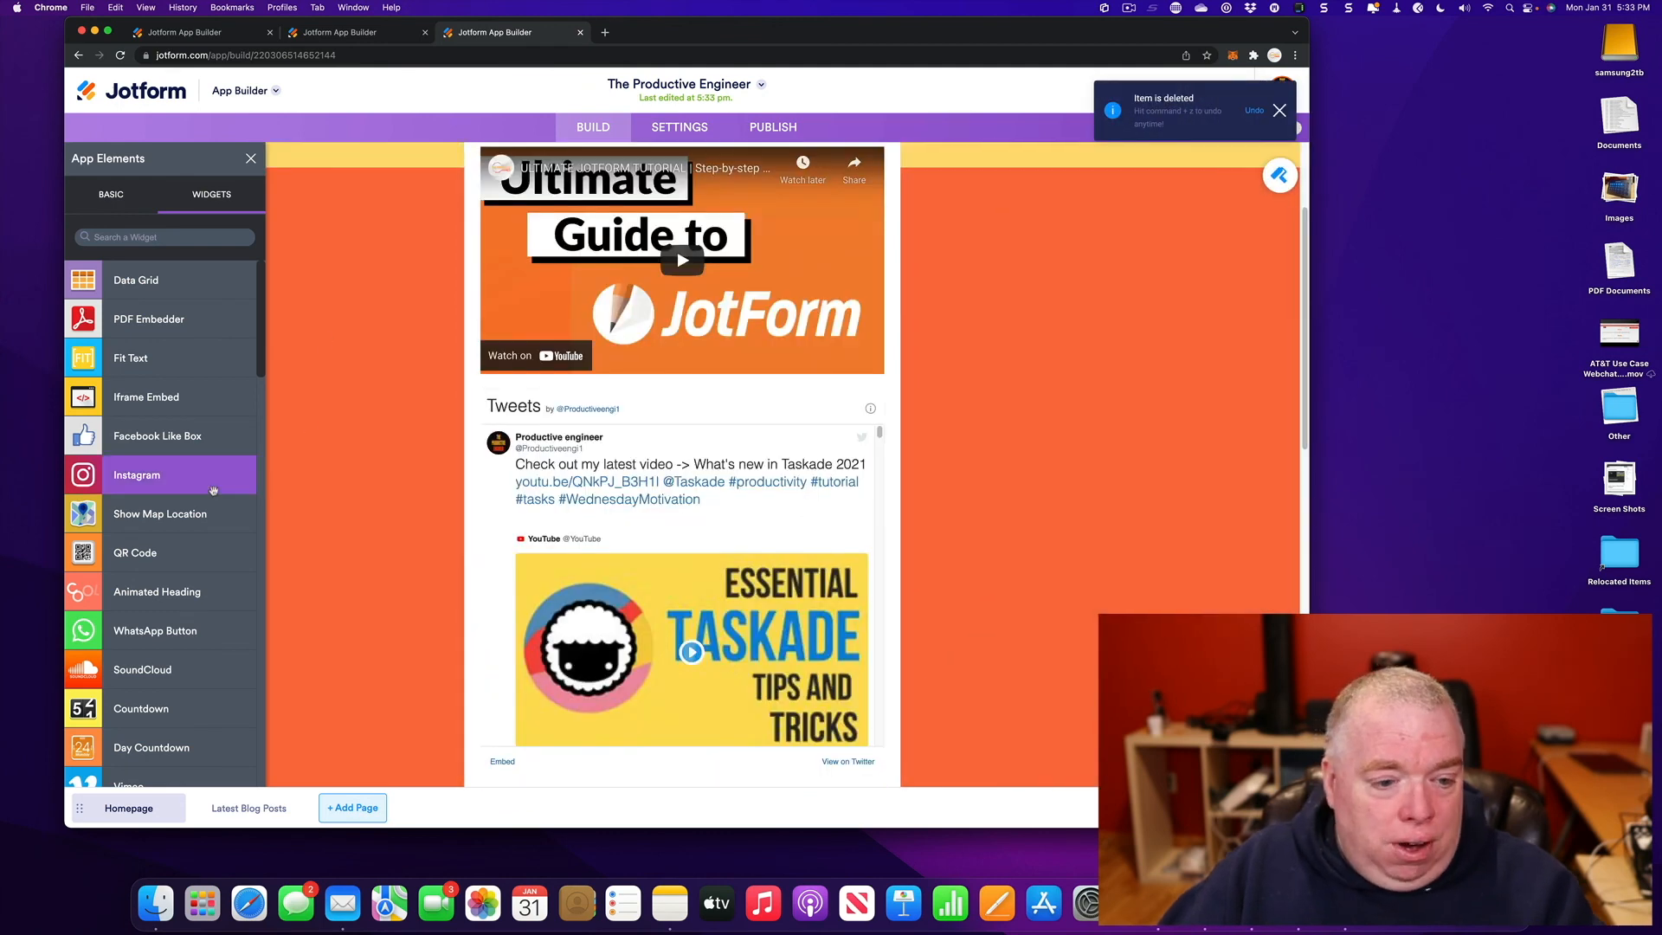
scroll(182, 485, "down", 1)
scroll(173, 519, "down", 5)
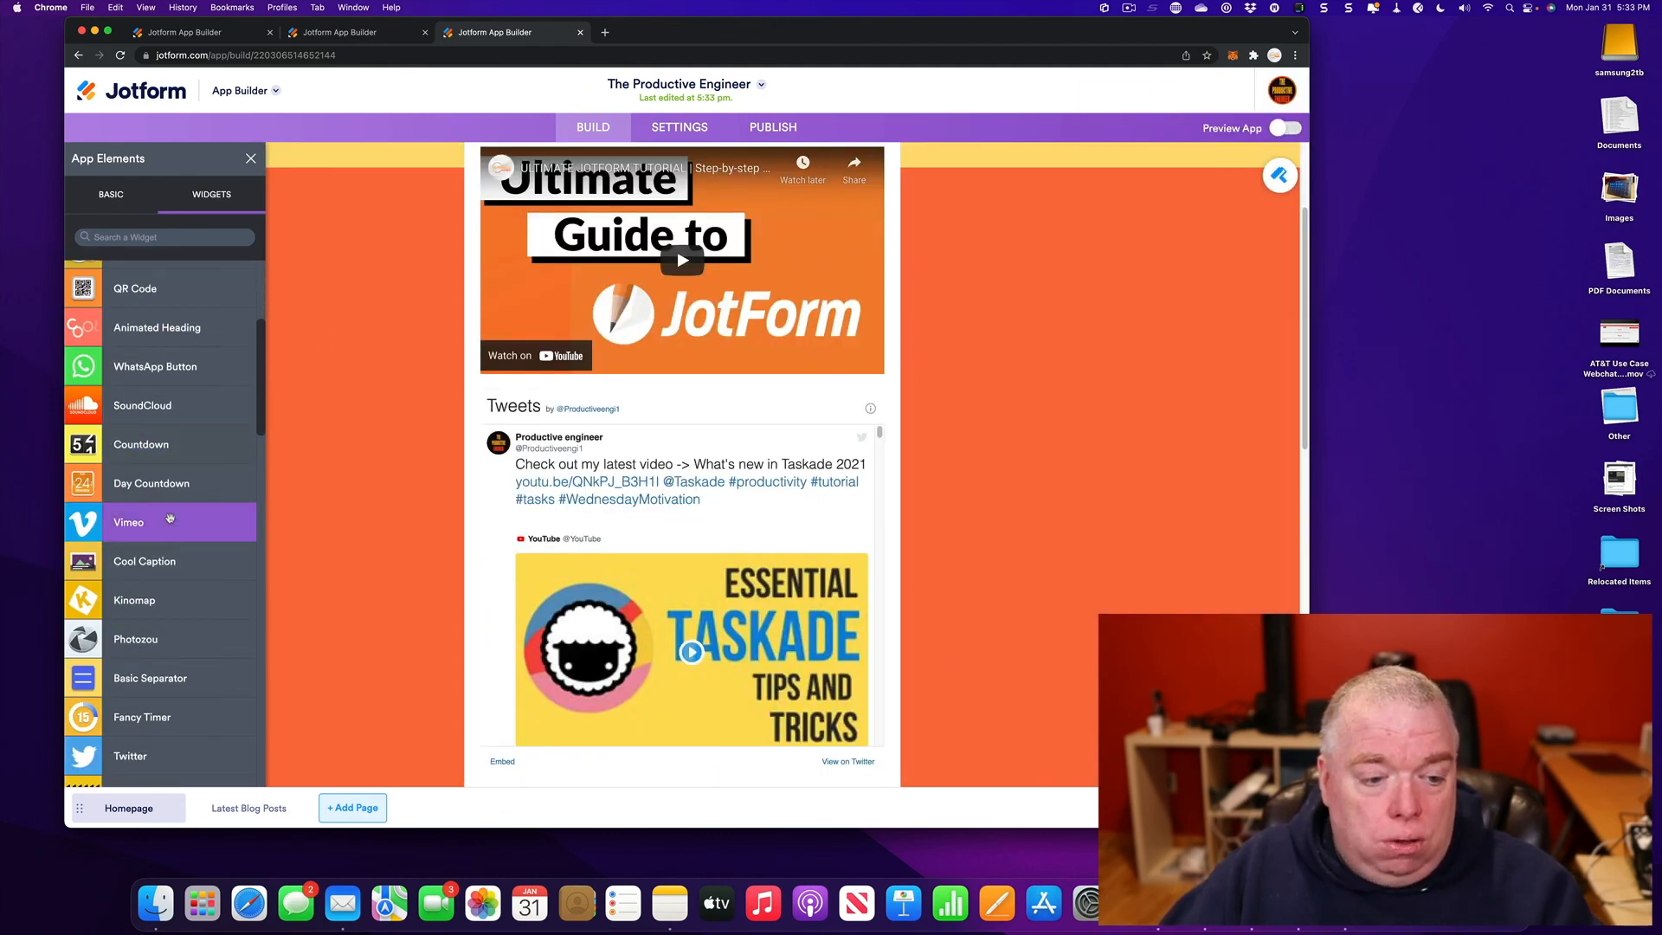
scroll(192, 481, "down", 1)
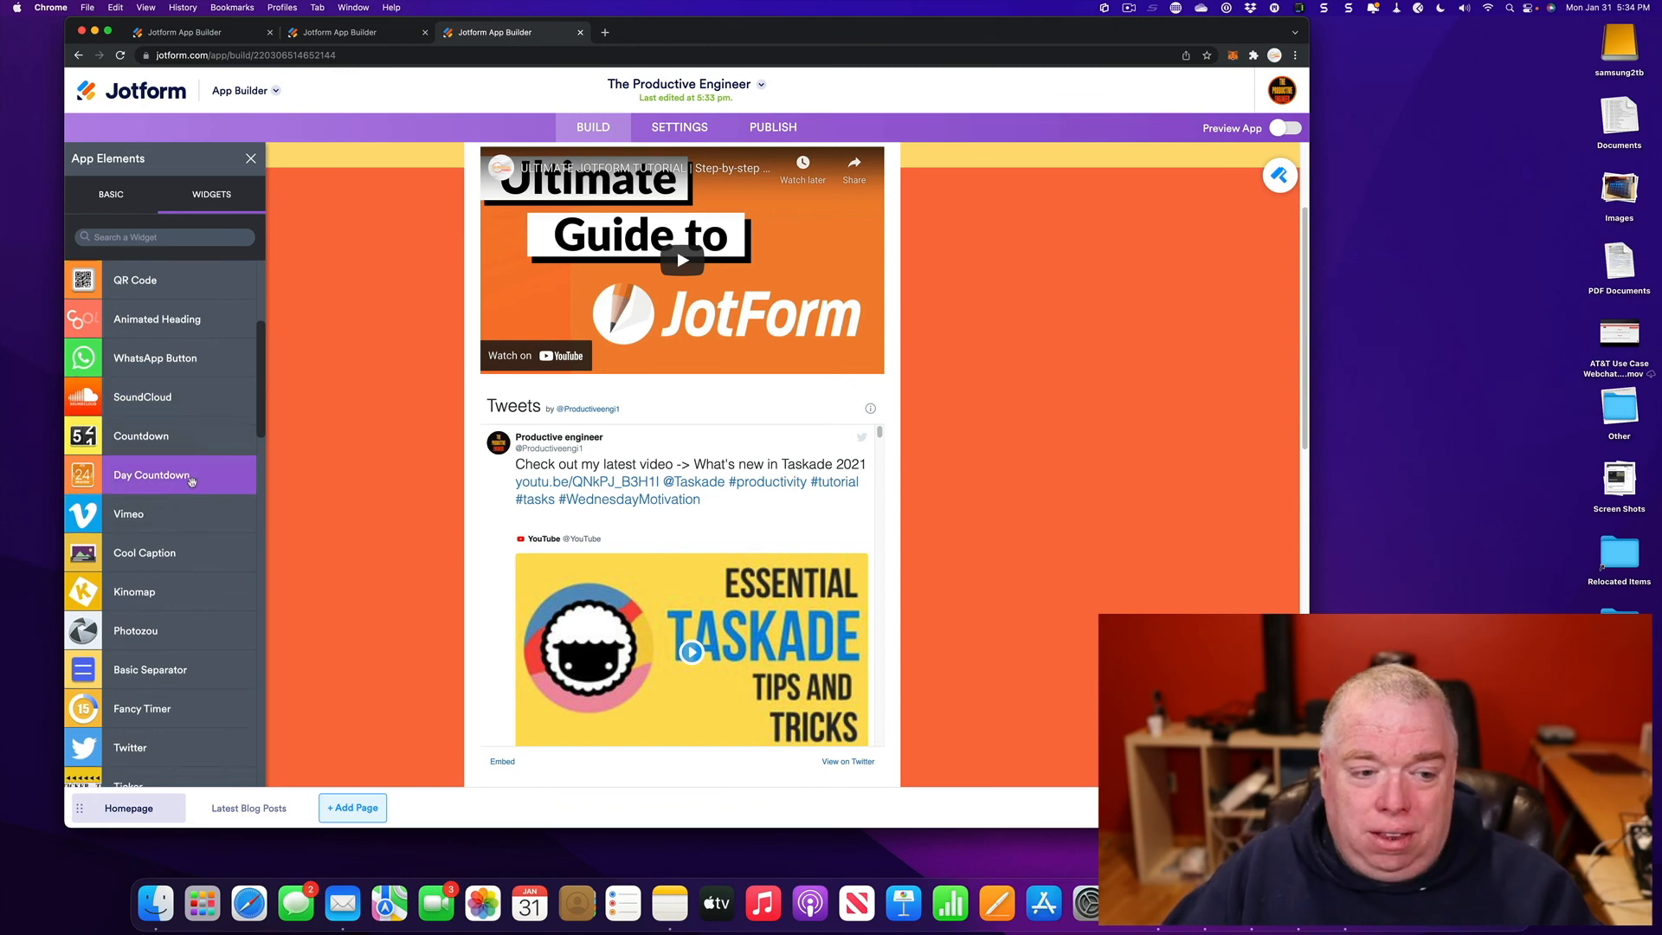
scroll(192, 481, "down", 4)
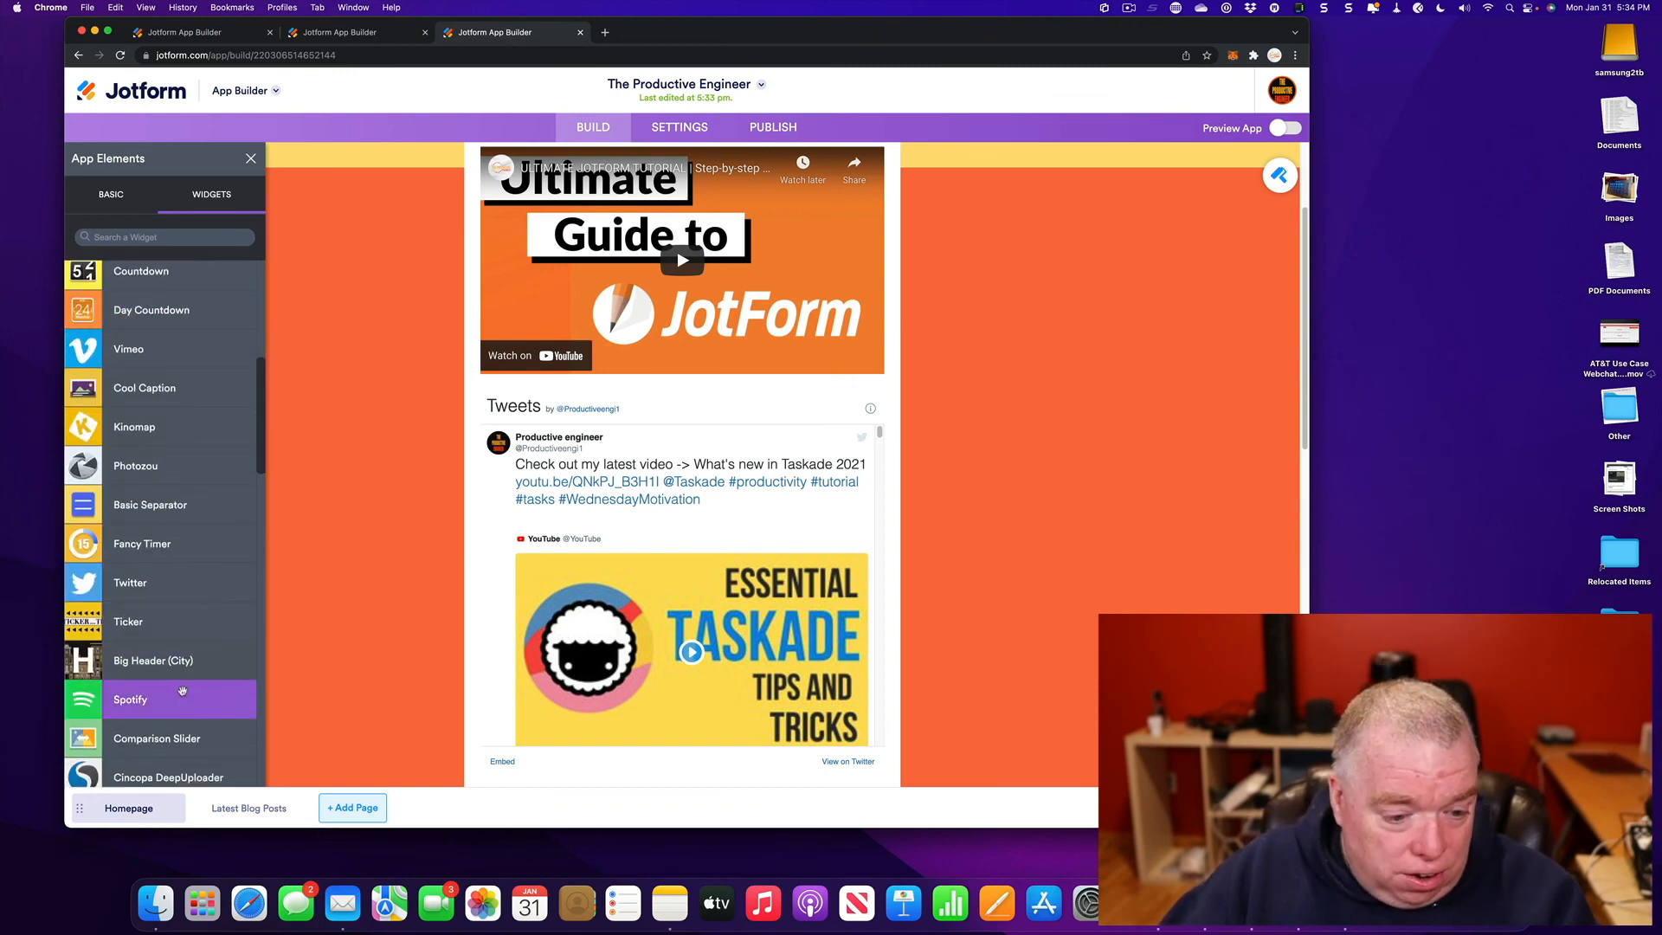
scroll(194, 576, "down", 8)
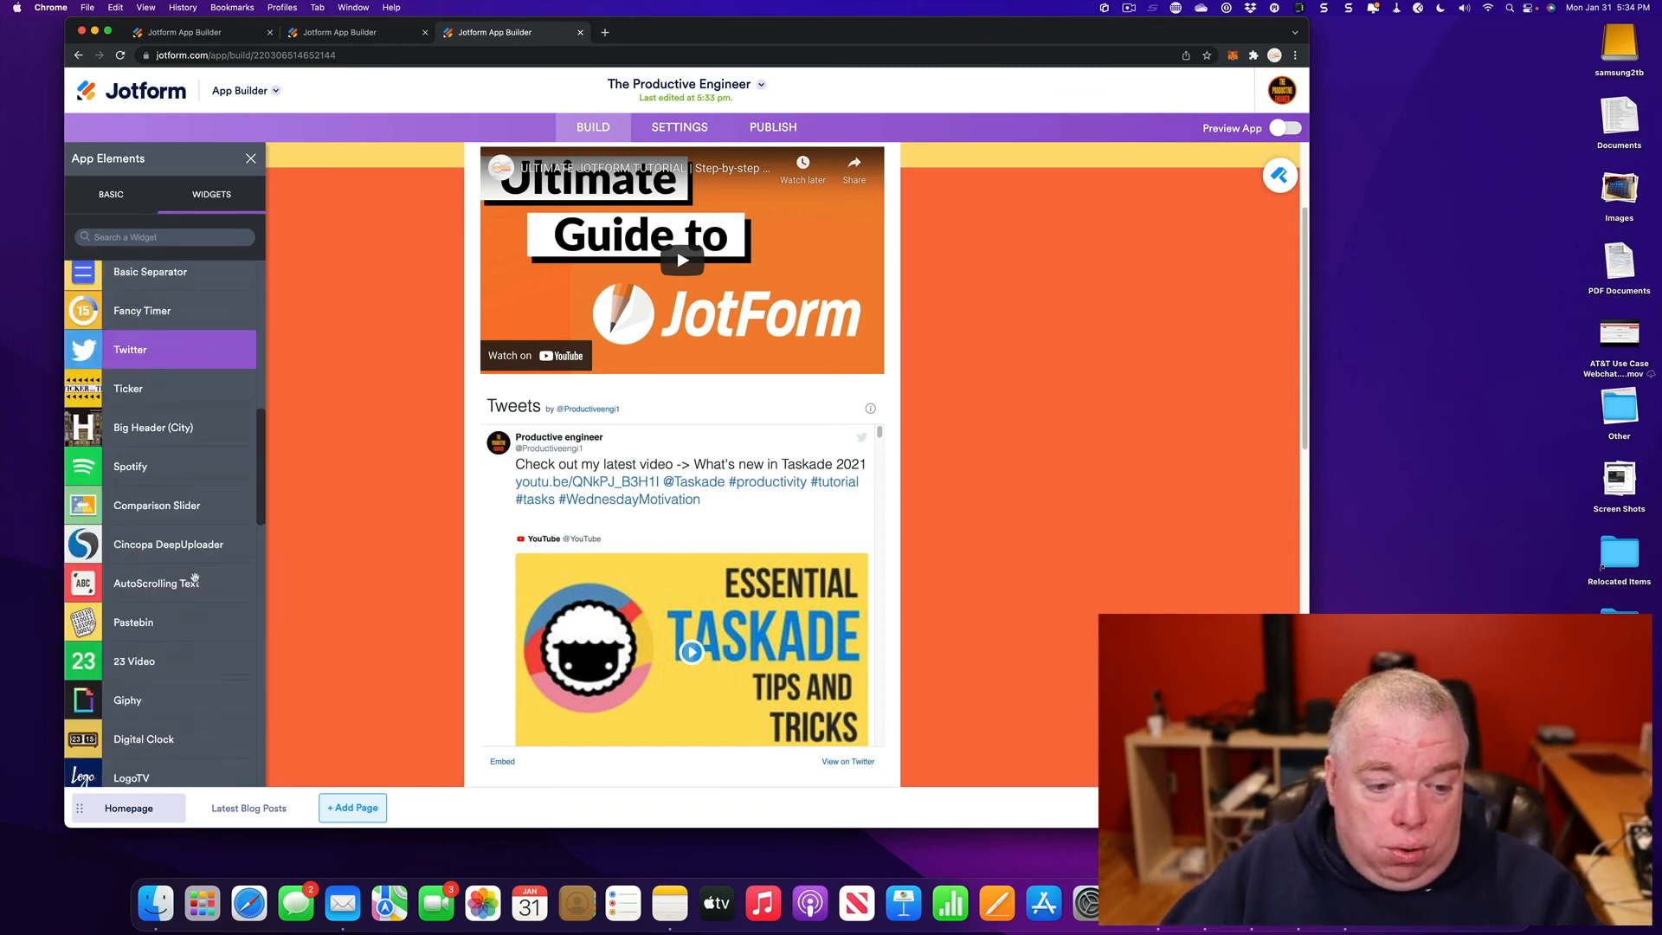
scroll(186, 588, "up", 15)
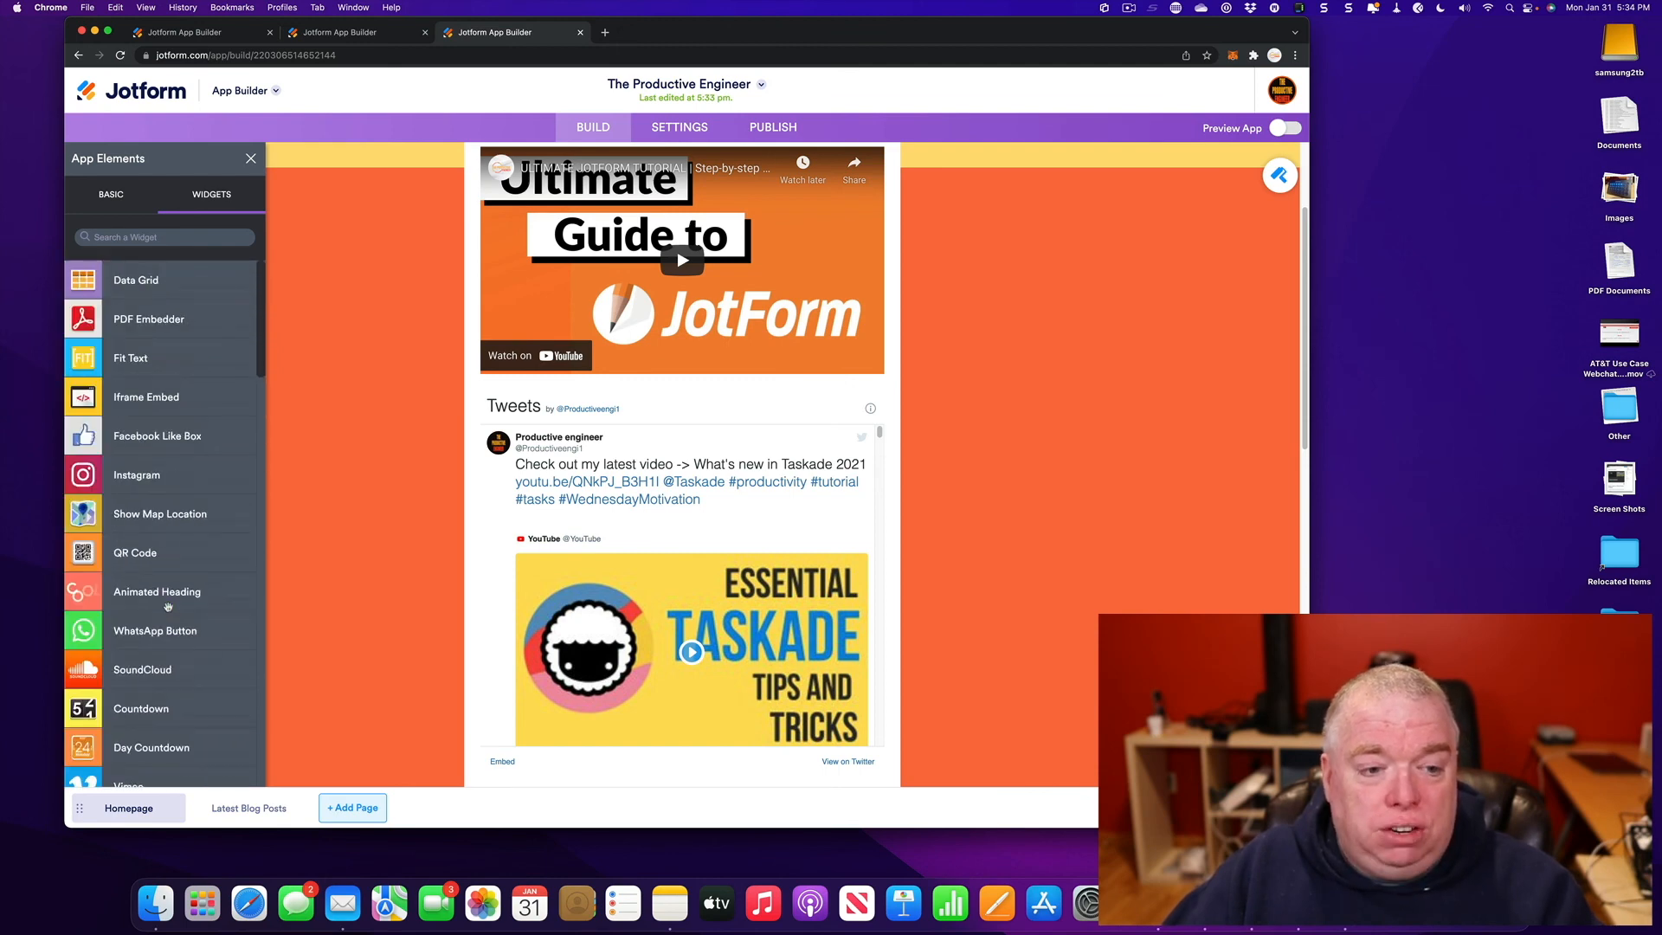
scroll(381, 511, "down", 6)
scroll(197, 564, "down", 15)
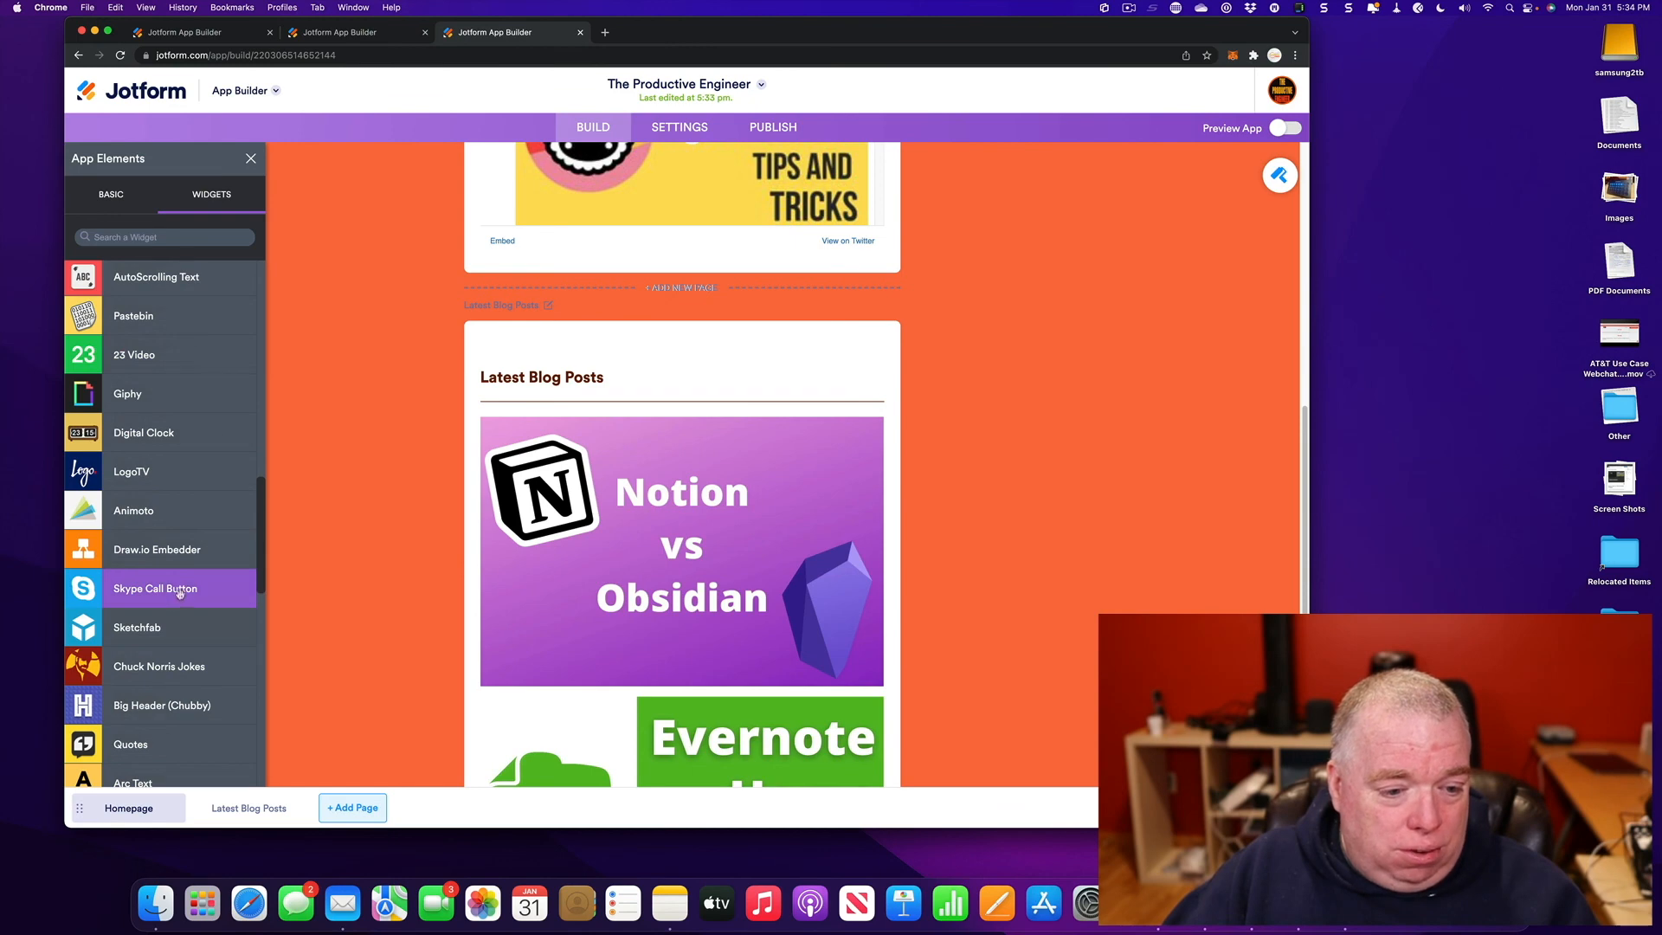
scroll(576, 459, "up", 10)
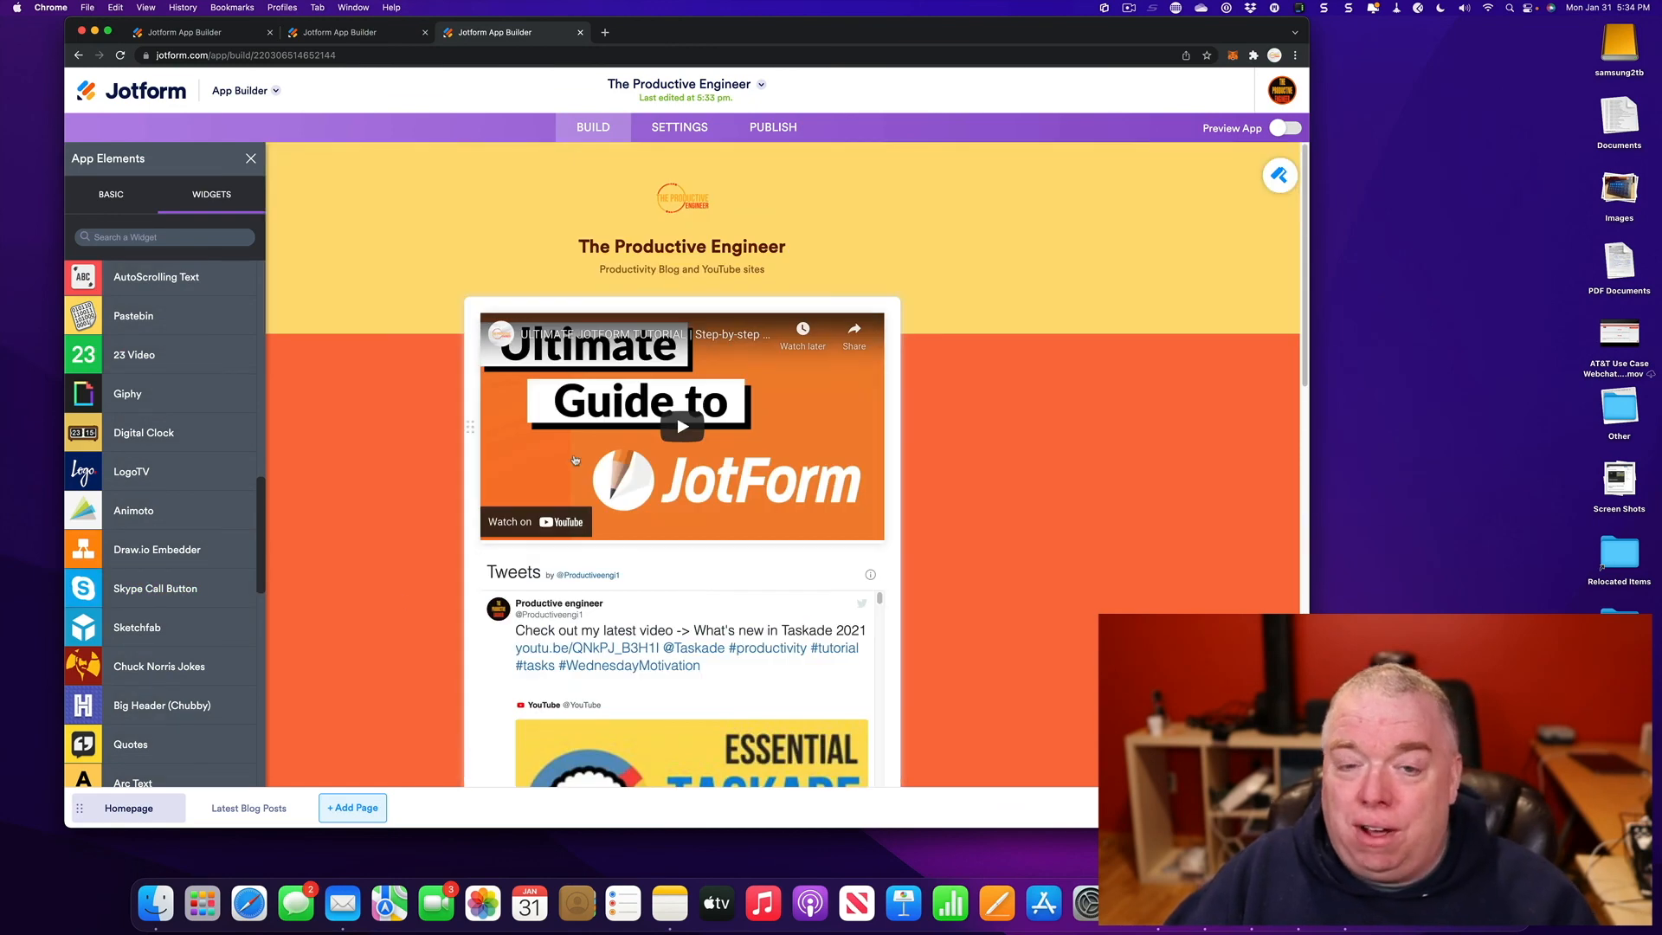
scroll(216, 485, "up", 12)
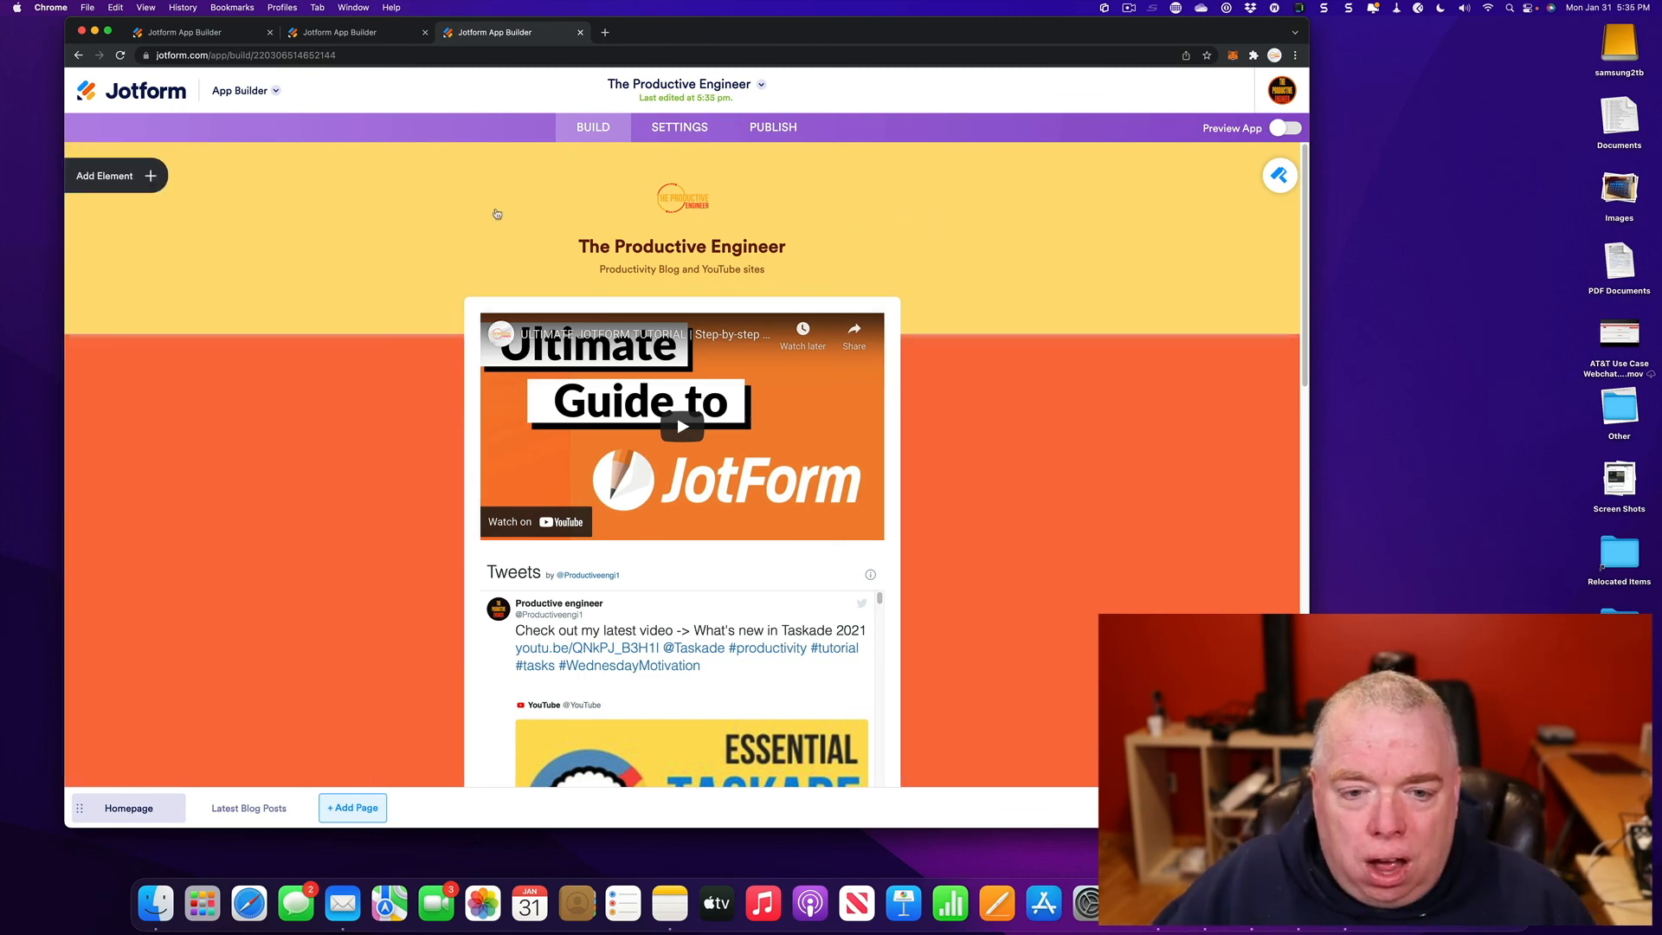
- Show The Productive Engineer's Publish page and select its shareable app link
left_click(769, 129)
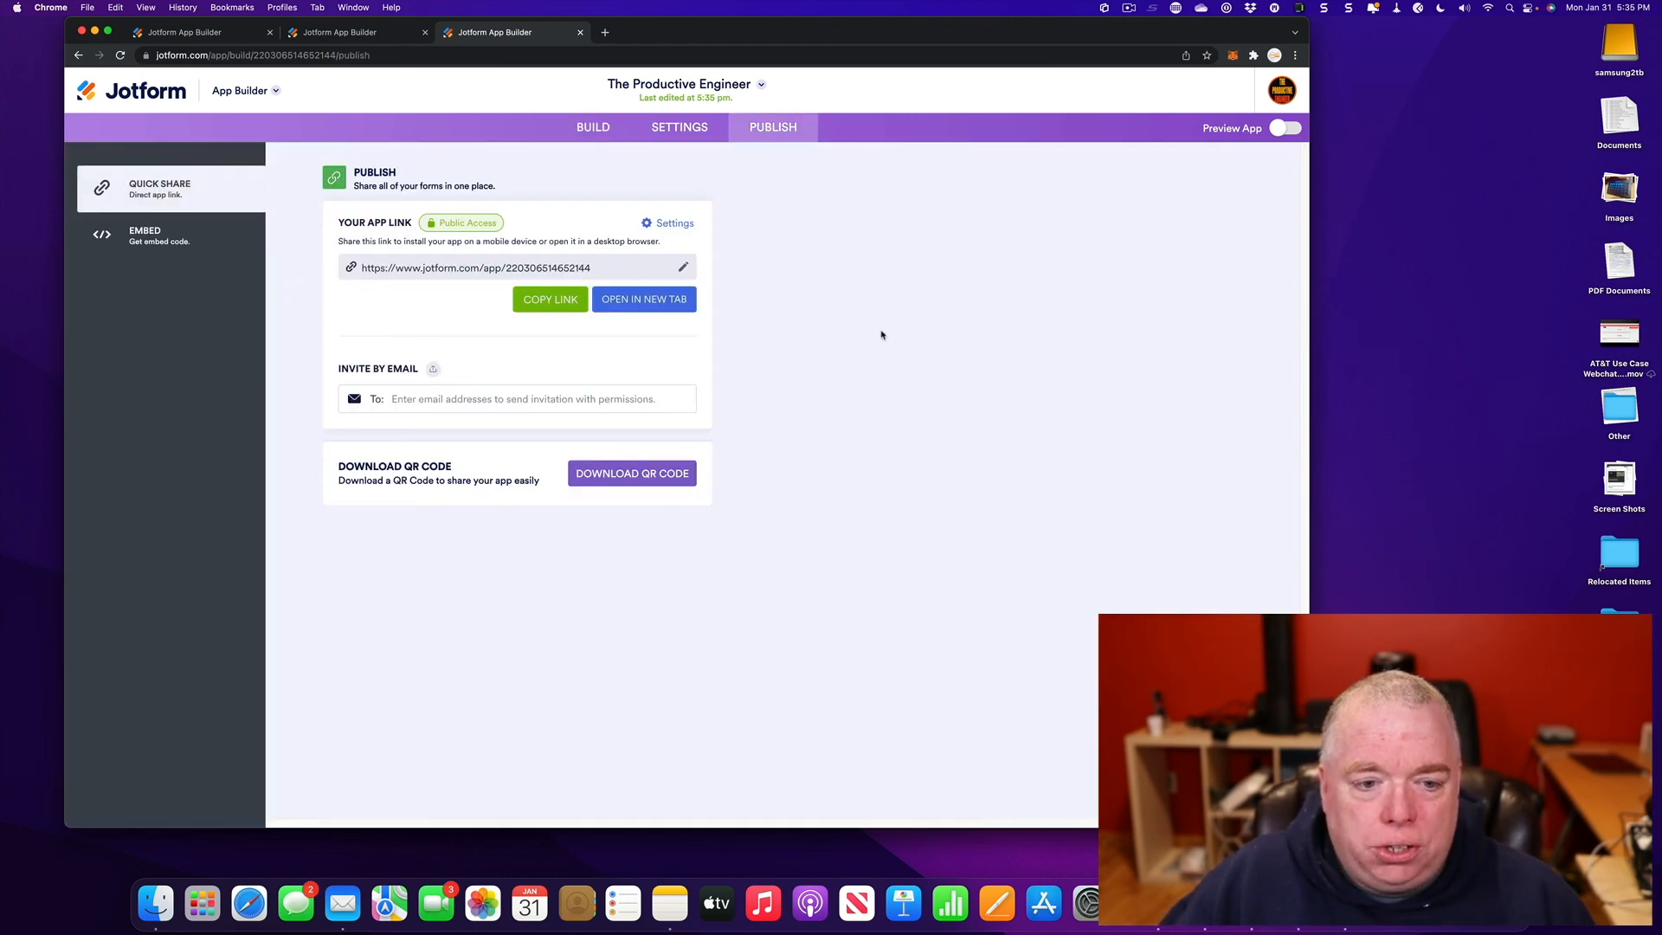
left_click(468, 271)
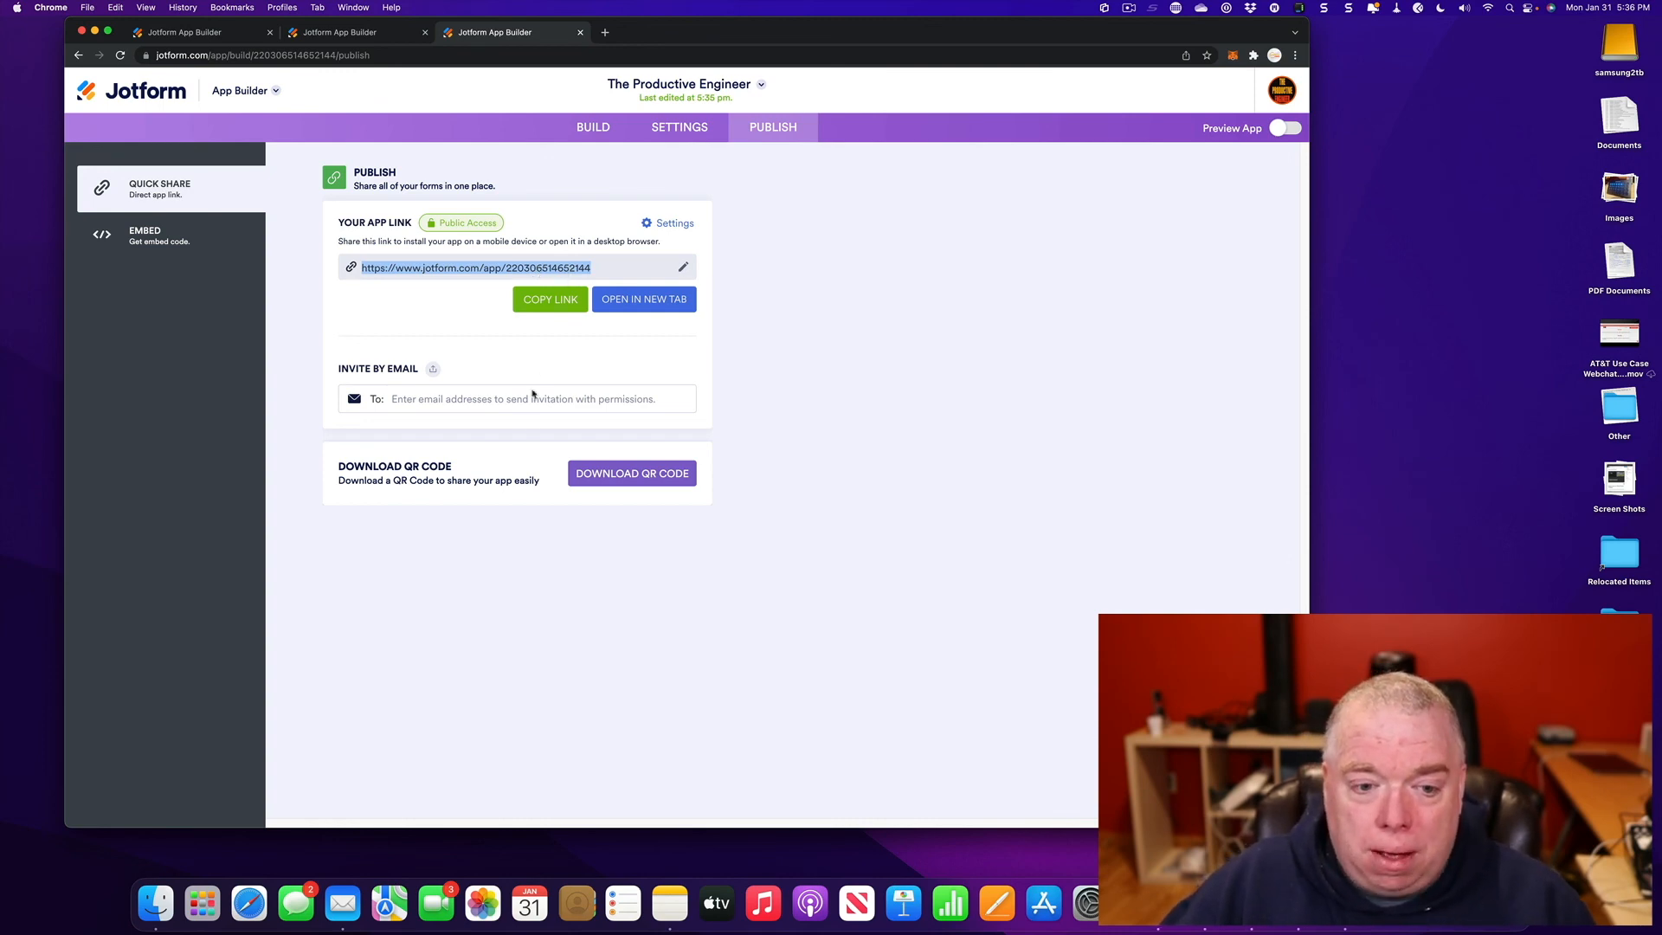
- Display the app's QR code and copy its HTML embed code to the clipboard
left_click(635, 475)
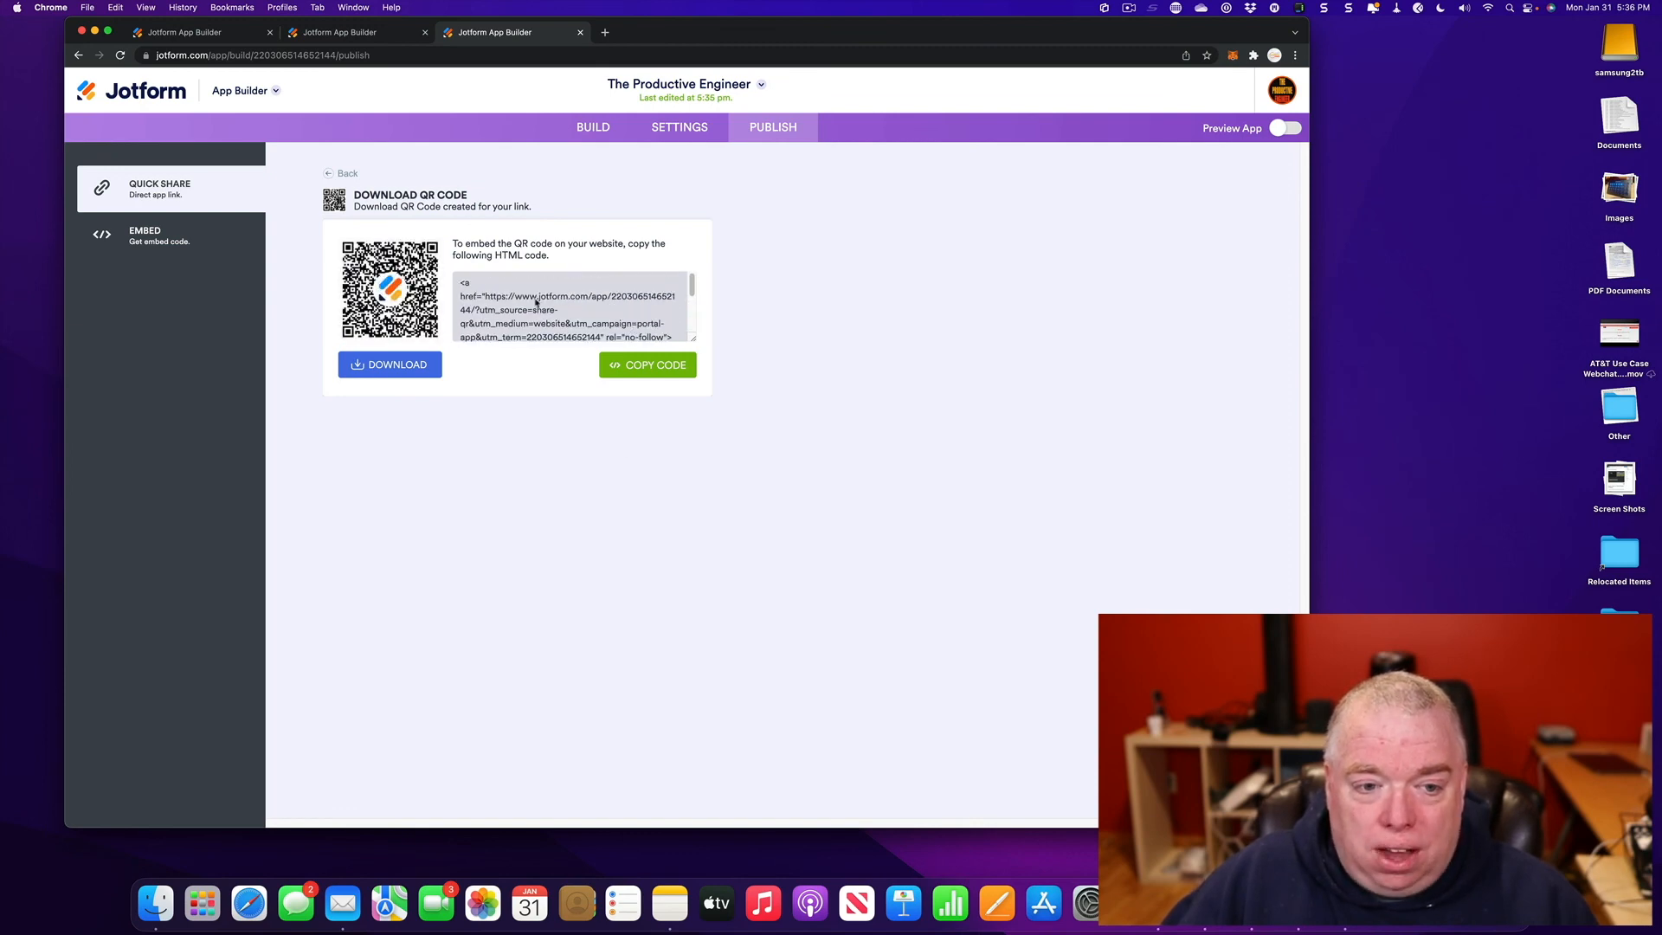
scroll(536, 302, "down", 3)
left_click(625, 361)
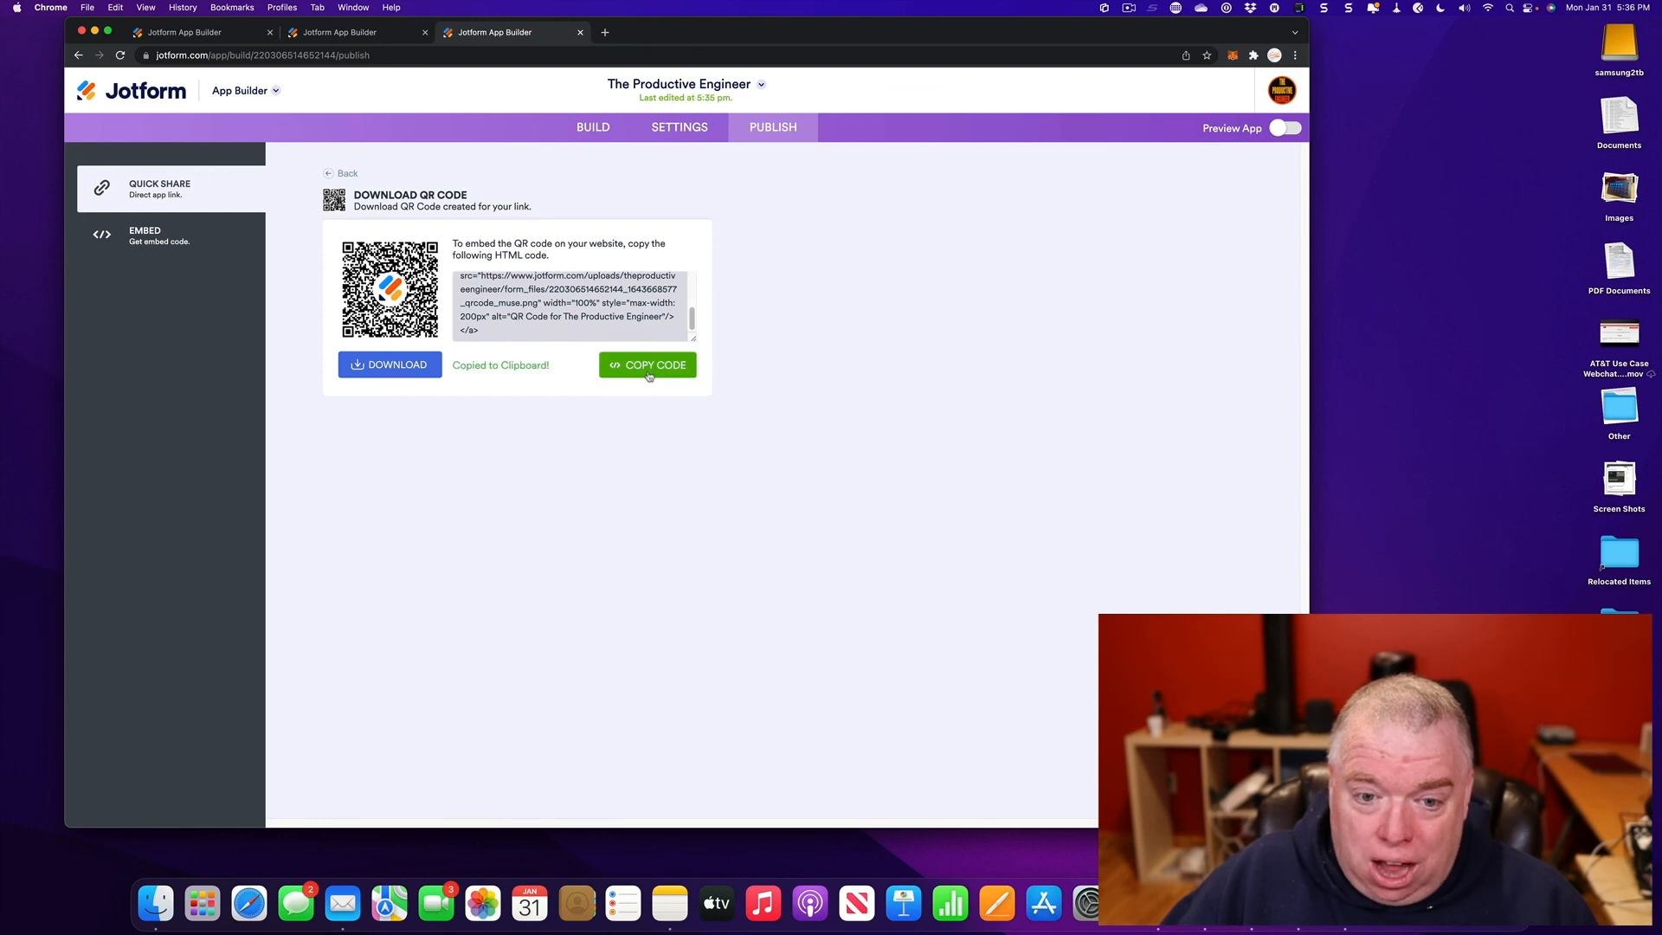
scroll(612, 325, "up", 5)
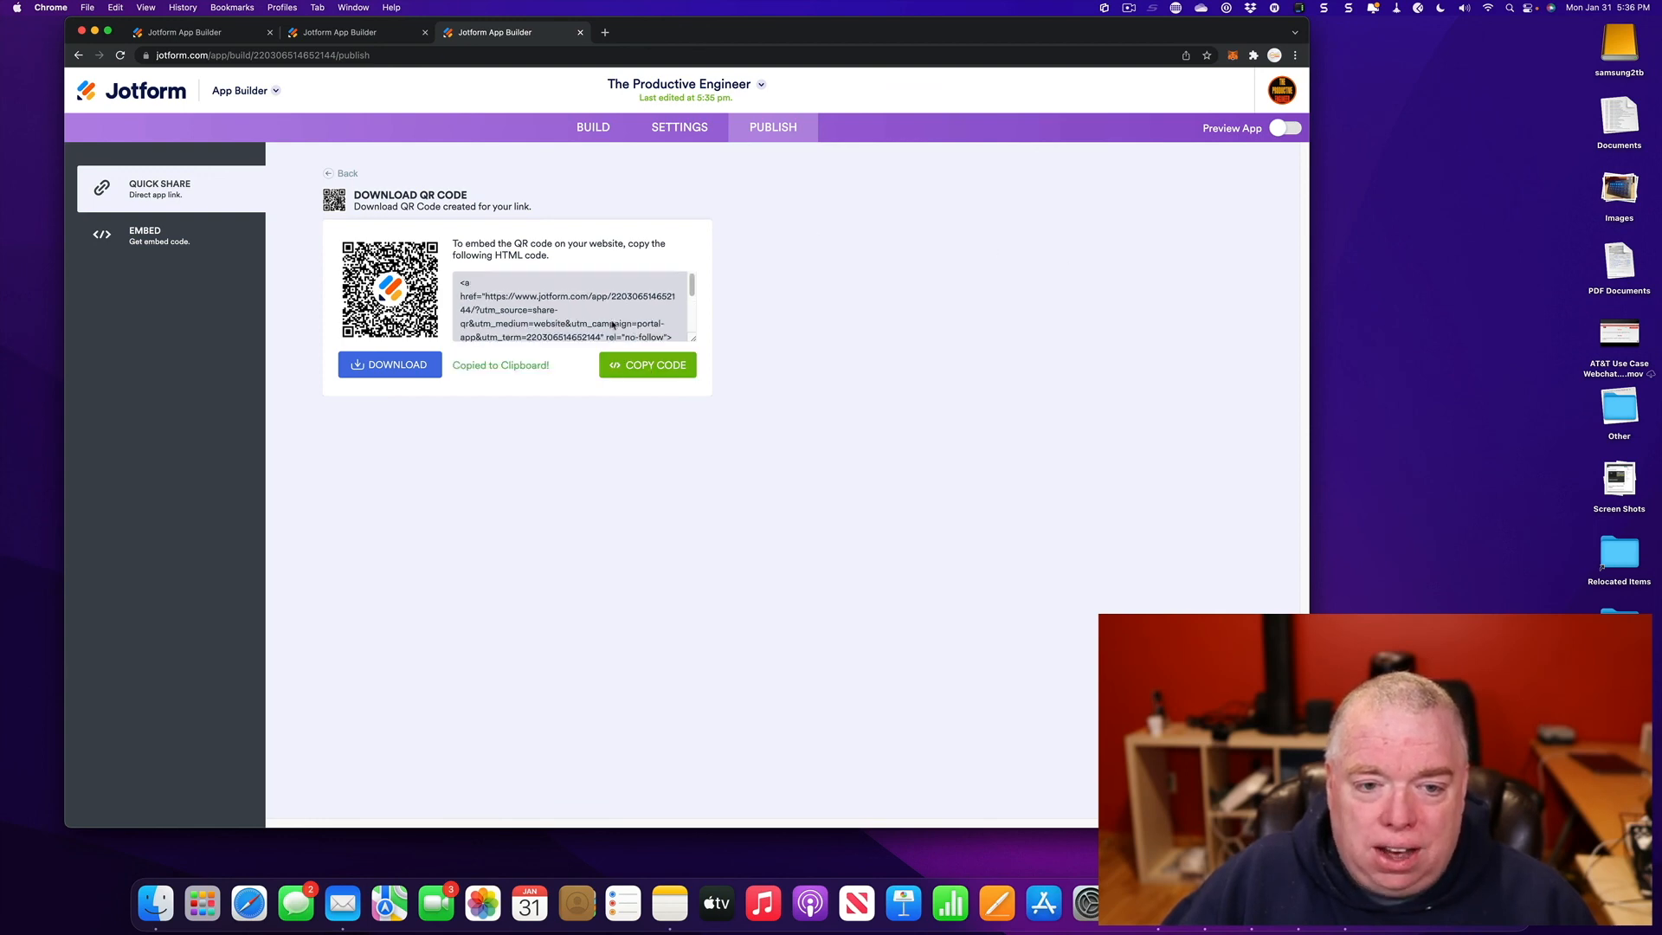